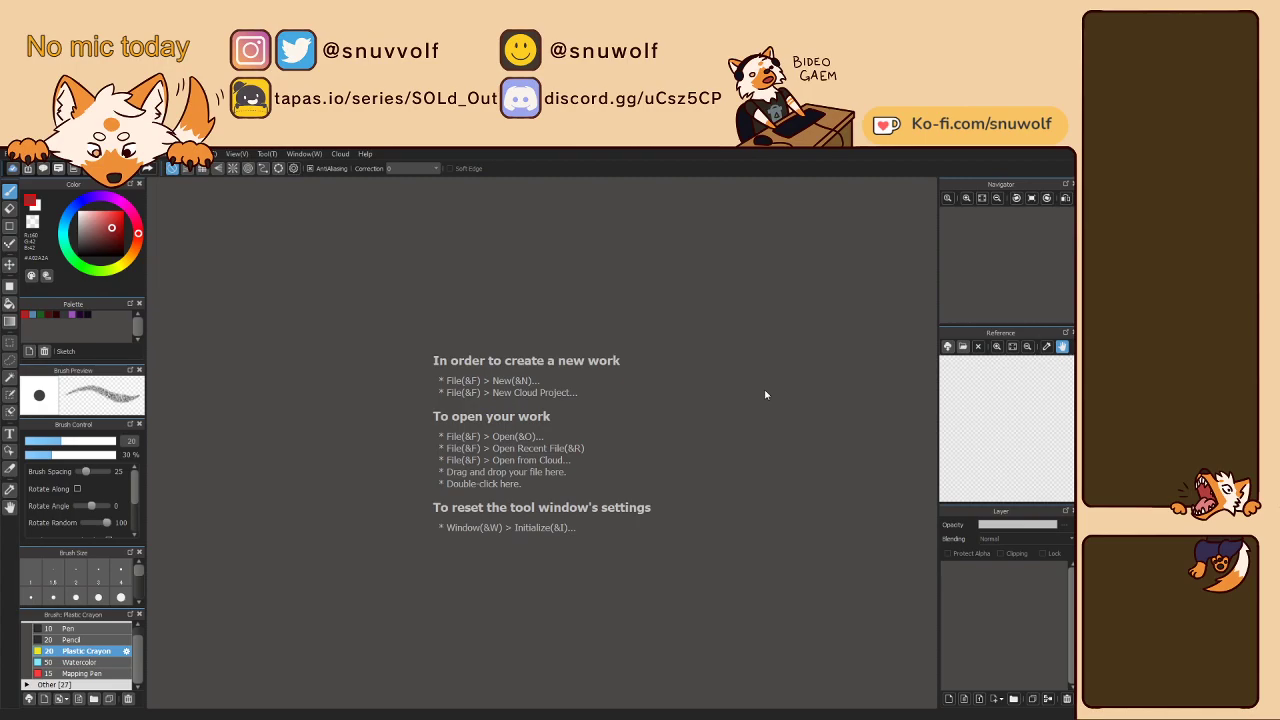
- Create a new 2000 x 2000 pixel canvas at 600 dpi and zoom in on its upper-left area
{"action": "left_click", "coordinate": [658, 560]}
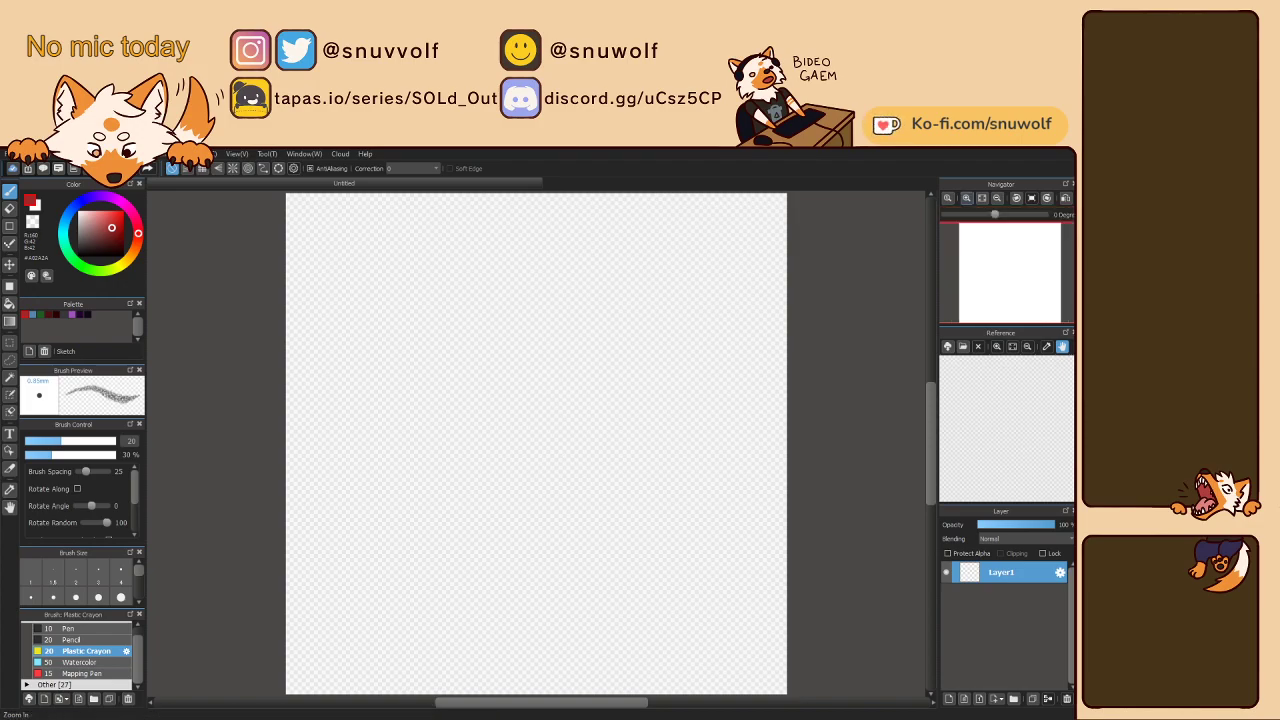
{"action": "left_click", "coordinate": [967, 198]}
{"action": "left_click_drag", "start_coordinate": [979, 225], "coordinate": [980, 229]}
{"action": "left_click", "coordinate": [966, 199]}
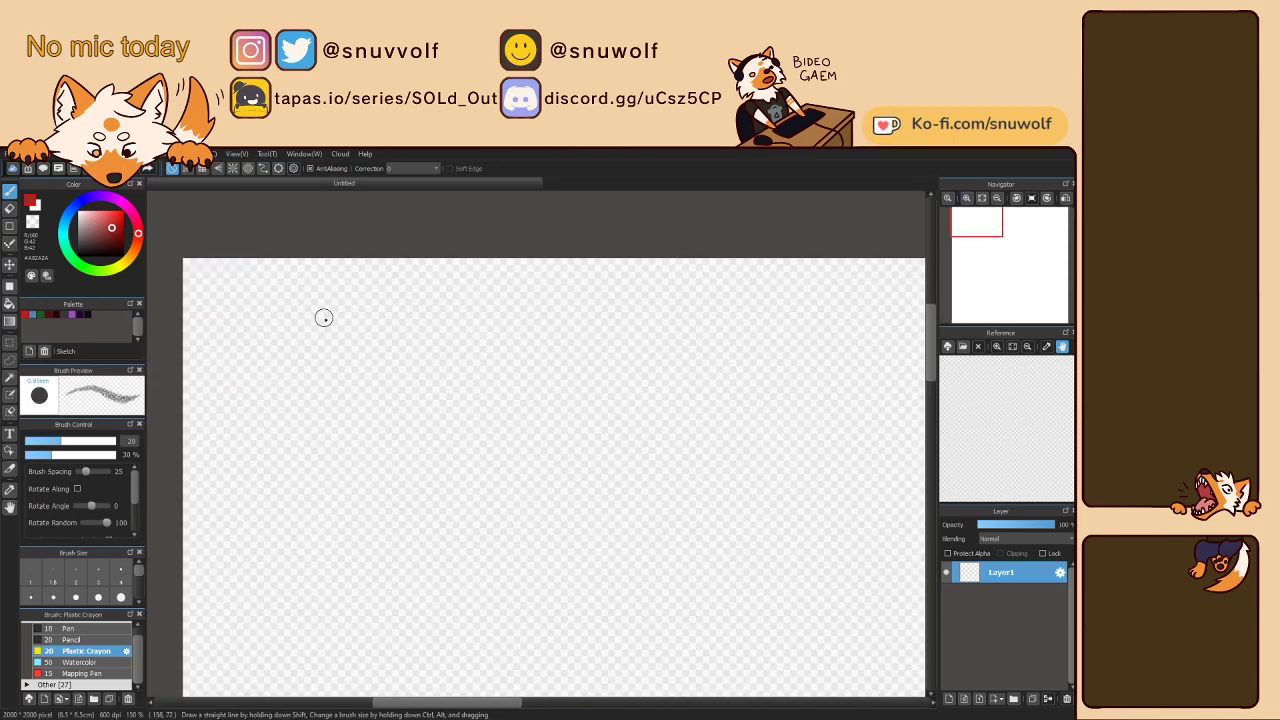
- Set the Plastic Crayon size to 1.5 and sketch a figure's round head and rounded body in red
{"action": "left_click", "coordinate": [53, 575]}
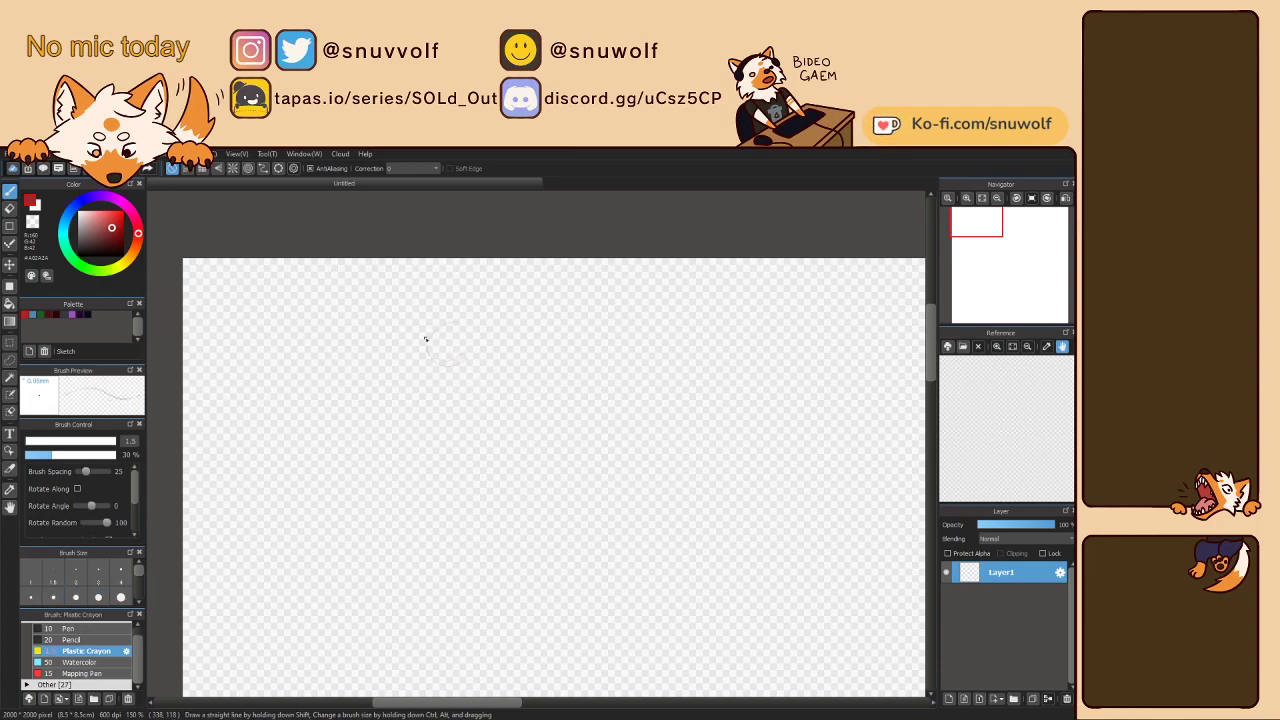
{"action": "mouse_move", "coordinate": [428, 356]}
{"action": "left_mouse_down"}
{"action": "mouse_move", "coordinate": [462, 358]}
{"action": "mouse_move", "coordinate": [458, 345]}
{"action": "mouse_move", "coordinate": [428, 348]}
{"action": "mouse_move", "coordinate": [431, 335]}
{"action": "mouse_move", "coordinate": [428, 393]}
{"action": "mouse_move", "coordinate": [430, 400]}
{"action": "left_mouse_up"}
{"action": "mouse_move", "coordinate": [475, 342]}
{"action": "left_mouse_down"}
{"action": "mouse_move", "coordinate": [468, 412]}
{"action": "mouse_move", "coordinate": [429, 390]}
{"action": "mouse_move", "coordinate": [464, 408]}
{"action": "mouse_move", "coordinate": [433, 408]}
{"action": "mouse_move", "coordinate": [470, 410]}
{"action": "left_mouse_up"}
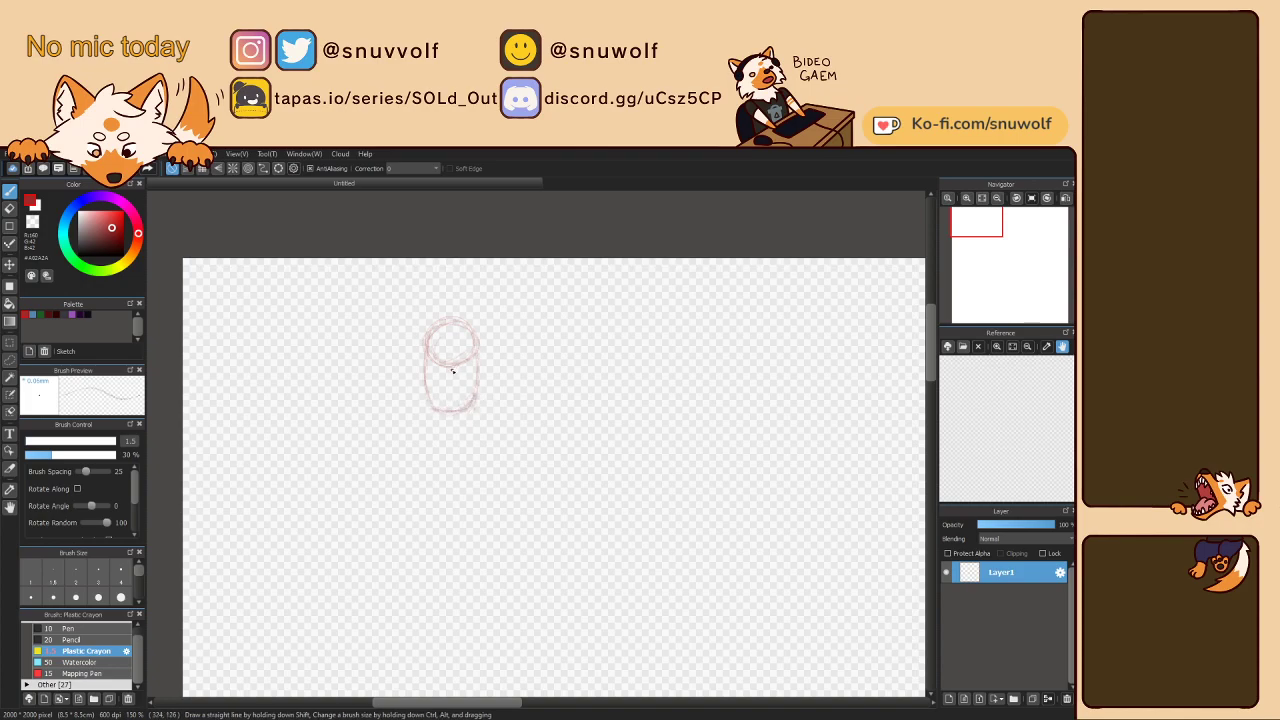
{"action": "left_click_drag", "start_coordinate": [436, 363], "coordinate": [479, 350]}
- Sketch the figure's two legs below the body, one pointing down and one stretched out to the left
{"action": "mouse_move", "coordinate": [428, 408]}
{"action": "left_mouse_down"}
{"action": "mouse_move", "coordinate": [406, 416]}
{"action": "mouse_move", "coordinate": [432, 401]}
{"action": "mouse_move", "coordinate": [447, 425]}
{"action": "mouse_move", "coordinate": [461, 400]}
{"action": "mouse_move", "coordinate": [397, 417]}
{"action": "mouse_move", "coordinate": [460, 409]}
{"action": "mouse_move", "coordinate": [444, 424]}
{"action": "left_mouse_up"}
{"action": "key", "text": "ctrl+z"}
{"action": "key", "text": "ctrl+z"}
{"action": "key", "text": "ctrl+z"}
{"action": "key", "text": "ctrl+y"}
{"action": "mouse_move", "coordinate": [391, 416]}
{"action": "left_mouse_down"}
{"action": "mouse_move", "coordinate": [378, 401]}
{"action": "mouse_move", "coordinate": [439, 430]}
{"action": "left_mouse_up"}
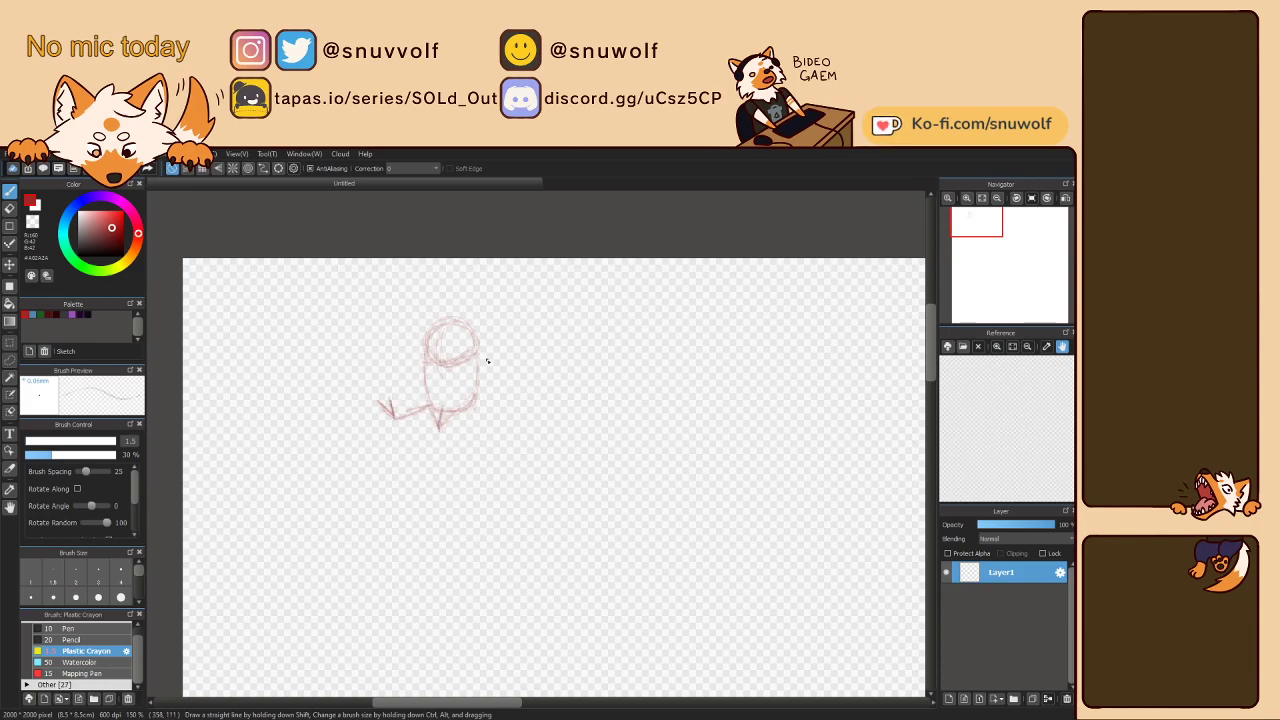
- Add an arm along the figure's right side and a small round-headed creature with pointed ears at its left
{"action": "mouse_move", "coordinate": [466, 362]}
{"action": "left_mouse_down"}
{"action": "mouse_move", "coordinate": [460, 393]}
{"action": "mouse_move", "coordinate": [487, 409]}
{"action": "left_mouse_up"}
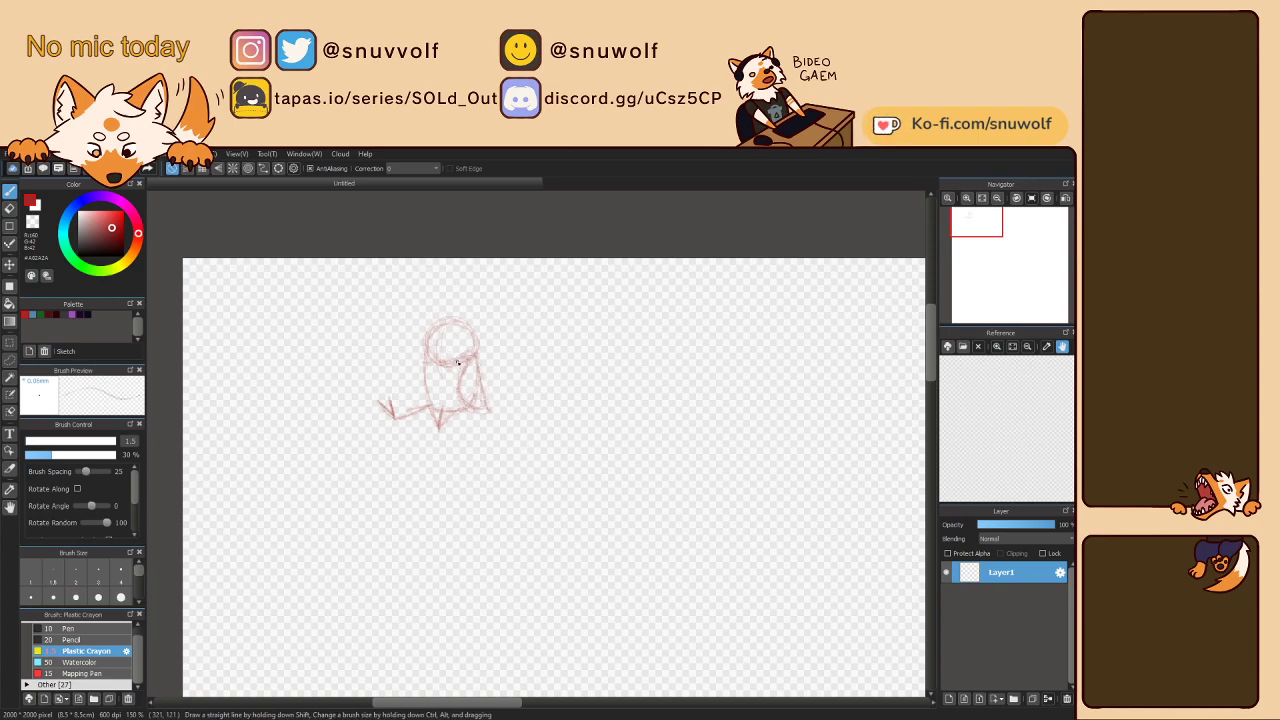
{"action": "left_click_drag", "start_coordinate": [434, 360], "coordinate": [441, 368]}
{"action": "mouse_move", "coordinate": [424, 372]}
{"action": "left_mouse_down"}
{"action": "mouse_move", "coordinate": [404, 388]}
{"action": "mouse_move", "coordinate": [412, 366]}
{"action": "mouse_move", "coordinate": [398, 390]}
{"action": "mouse_move", "coordinate": [391, 371]}
{"action": "left_mouse_up"}
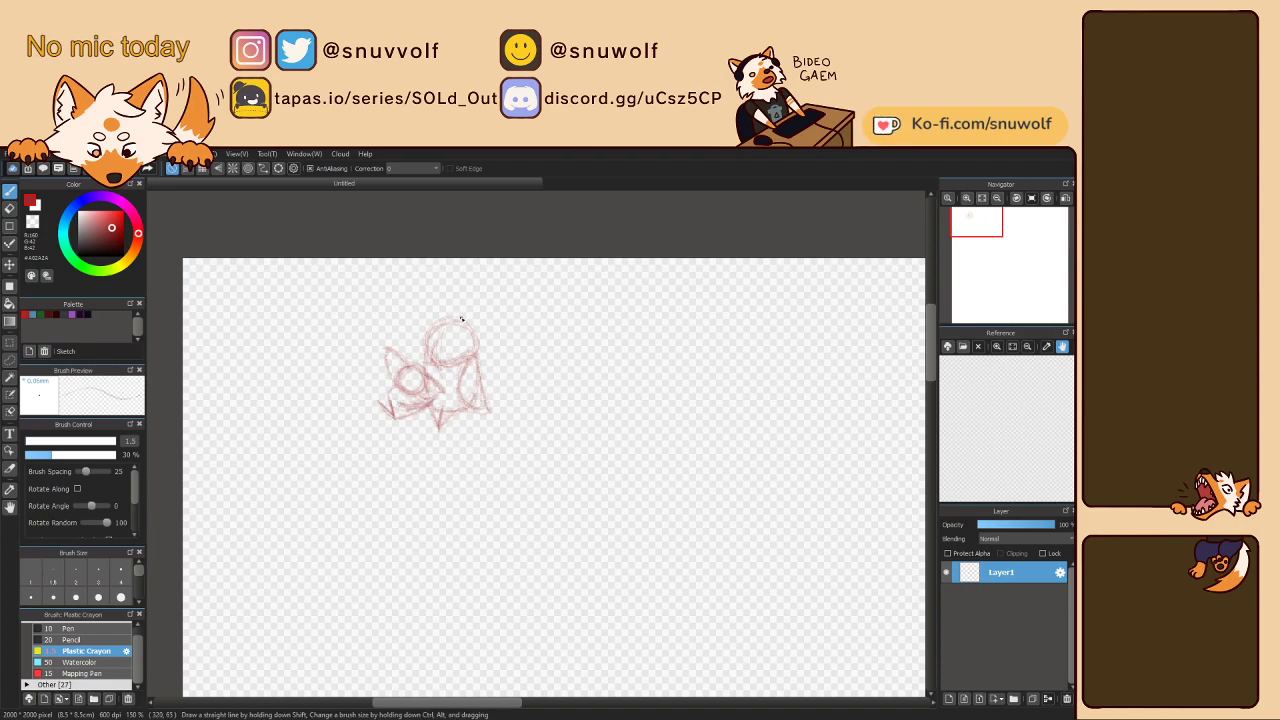
- Add a tilted top hat and hair to the larger figure, and sketch the rounded shape around the smaller creature
{"action": "mouse_move", "coordinate": [465, 321]}
{"action": "left_mouse_down"}
{"action": "mouse_move", "coordinate": [472, 332]}
{"action": "mouse_move", "coordinate": [460, 298]}
{"action": "mouse_move", "coordinate": [474, 289]}
{"action": "mouse_move", "coordinate": [493, 309]}
{"action": "mouse_move", "coordinate": [485, 318]}
{"action": "left_mouse_up"}
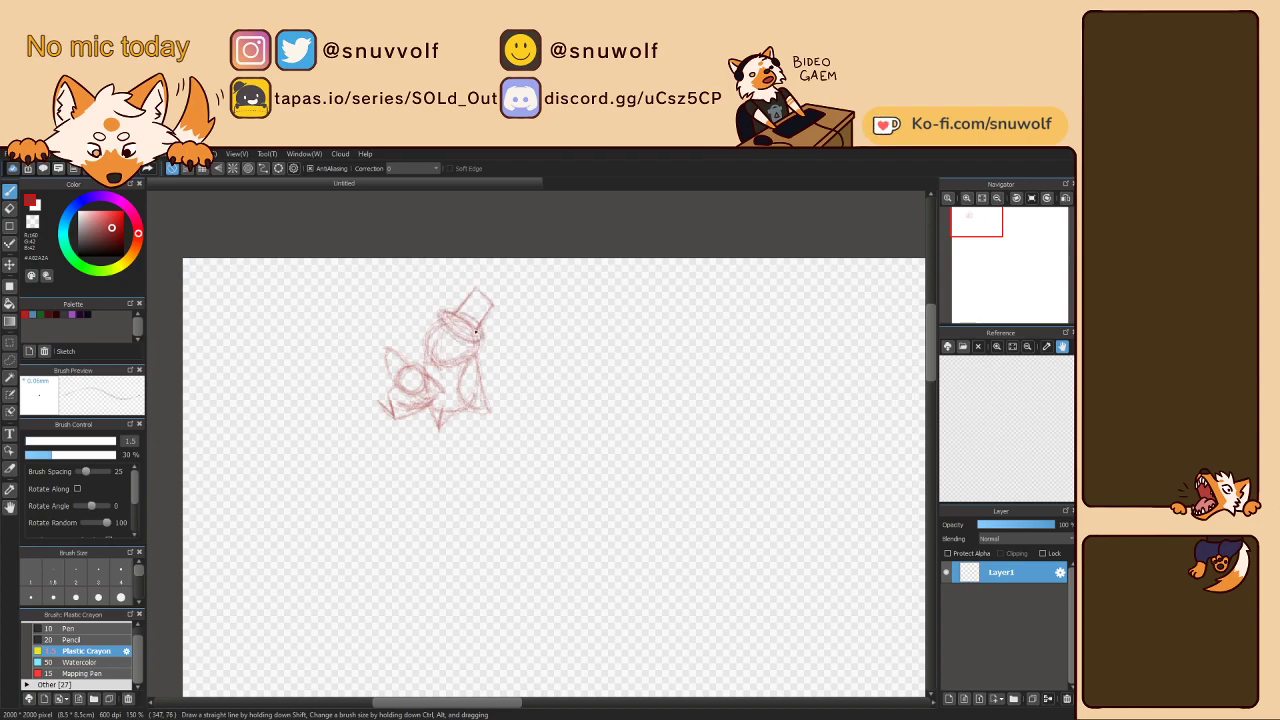
{"action": "mouse_move", "coordinate": [430, 320]}
{"action": "left_mouse_down"}
{"action": "mouse_move", "coordinate": [420, 352]}
{"action": "mouse_move", "coordinate": [418, 322]}
{"action": "mouse_move", "coordinate": [429, 346]}
{"action": "left_mouse_up"}
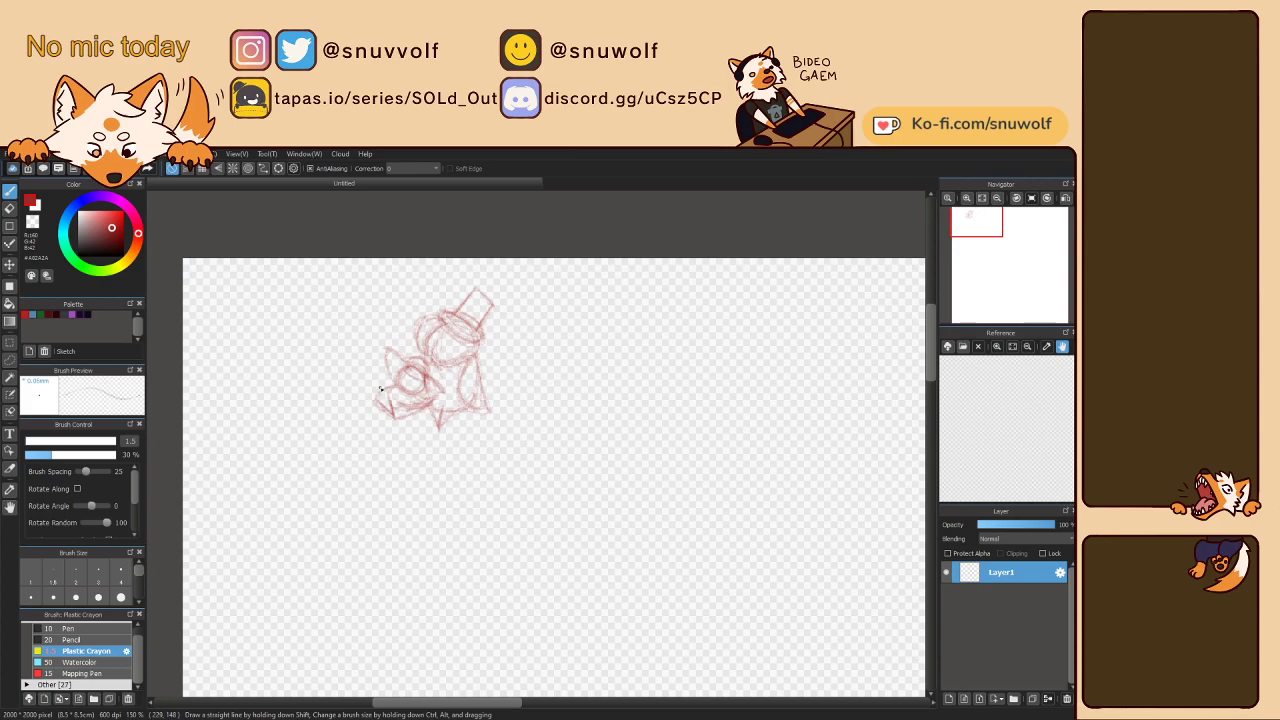
{"action": "mouse_move", "coordinate": [369, 377]}
{"action": "left_mouse_down"}
{"action": "mouse_move", "coordinate": [351, 383]}
{"action": "mouse_move", "coordinate": [349, 406]}
{"action": "mouse_move", "coordinate": [390, 415]}
{"action": "left_mouse_up"}
{"action": "mouse_move", "coordinate": [350, 386]}
{"action": "left_mouse_down"}
{"action": "mouse_move", "coordinate": [364, 418]}
{"action": "mouse_move", "coordinate": [404, 410]}
{"action": "mouse_move", "coordinate": [410, 428]}
{"action": "left_mouse_up"}
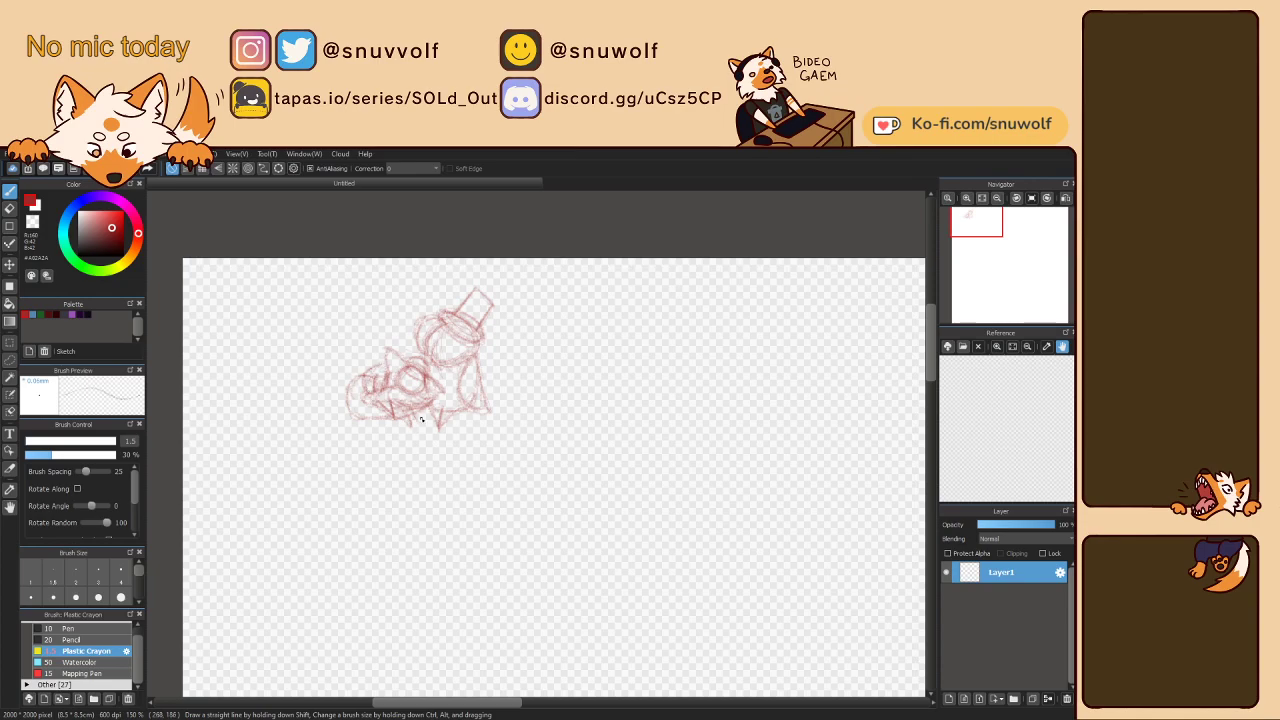
- Move the sketch to the canvas's upper-left corner and handwrite the label "#1" beneath it
{"action": "key", "text": "v"}
{"action": "left_click_drag", "start_coordinate": [425, 378], "coordinate": [285, 362]}
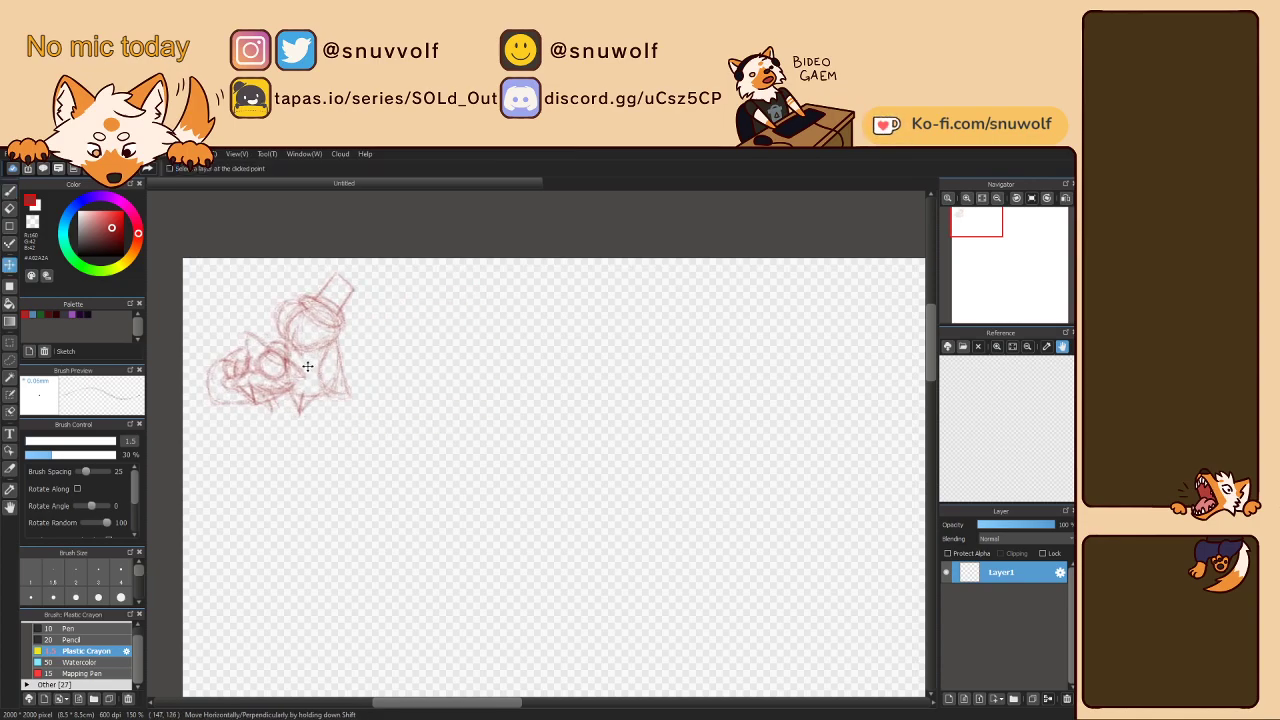
{"action": "key", "text": "b"}
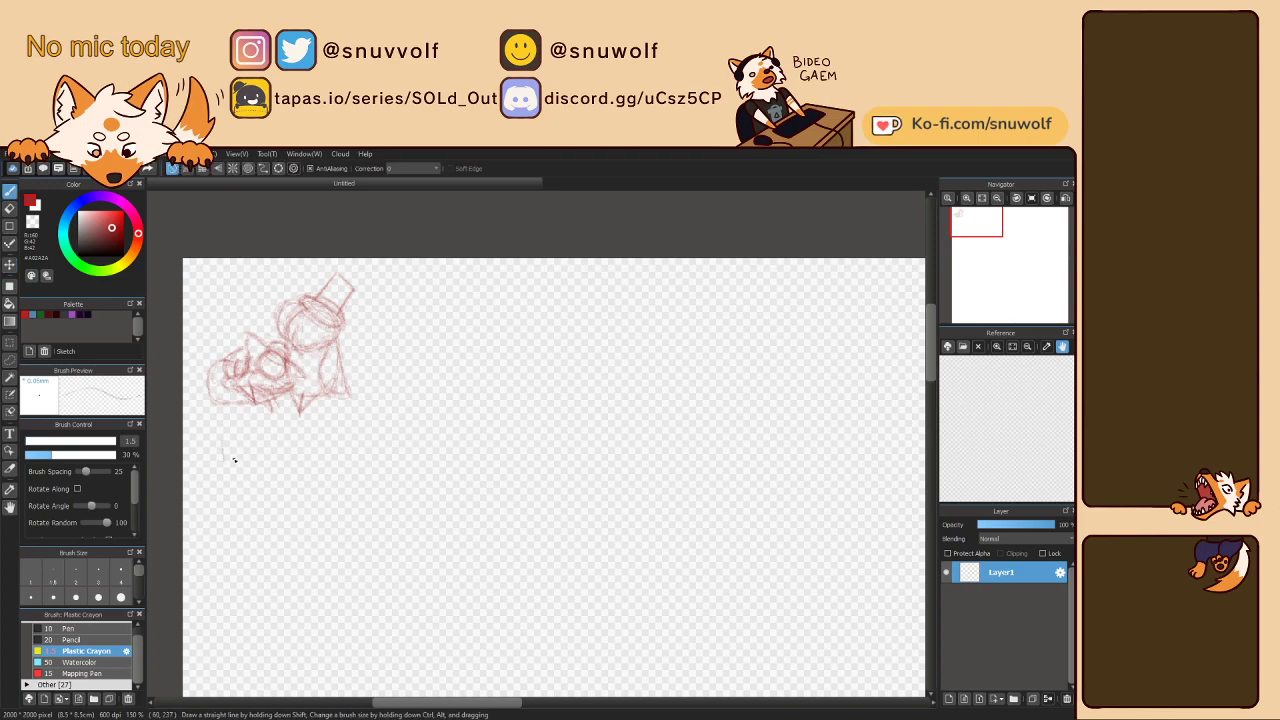
{"action": "mouse_move", "coordinate": [256, 436]}
{"action": "left_mouse_down"}
{"action": "mouse_move", "coordinate": [254, 458]}
{"action": "mouse_move", "coordinate": [277, 454]}
{"action": "left_mouse_up"}
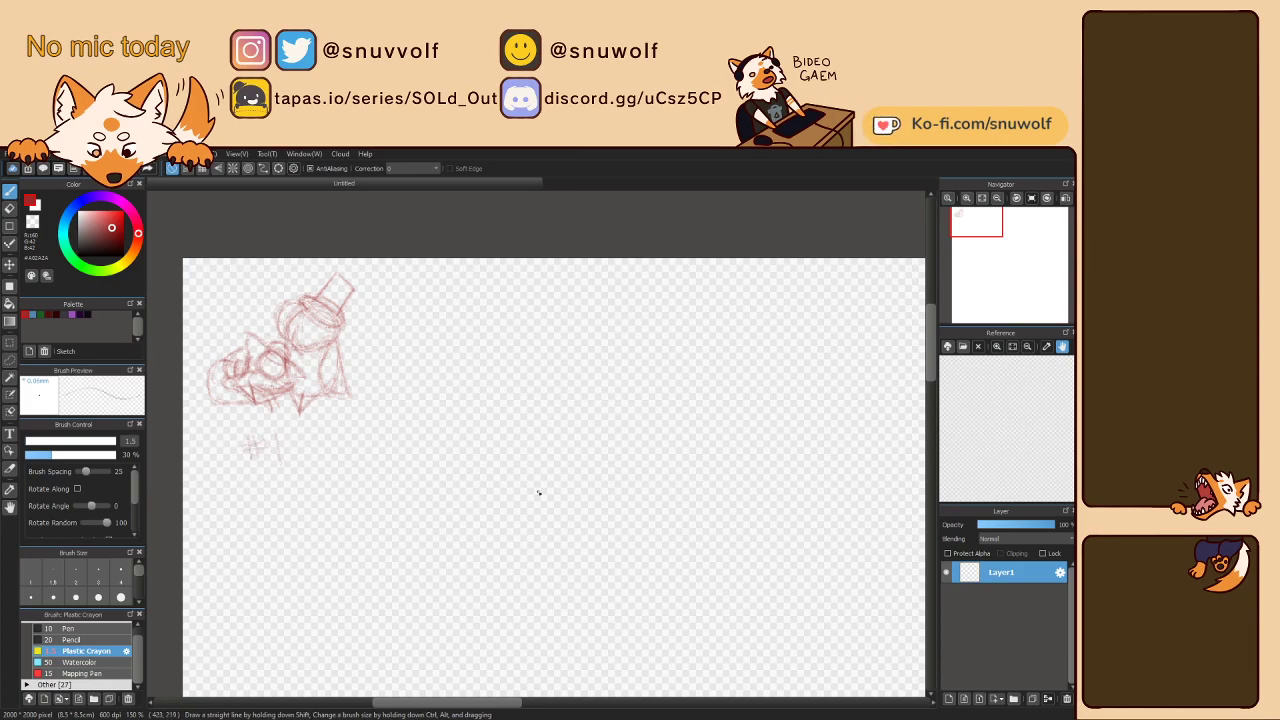
- Sketch a second figure's round head with curved guidelines in the empty area right of the first sketch
{"action": "left_click_drag", "start_coordinate": [449, 704], "coordinate": [455, 702]}
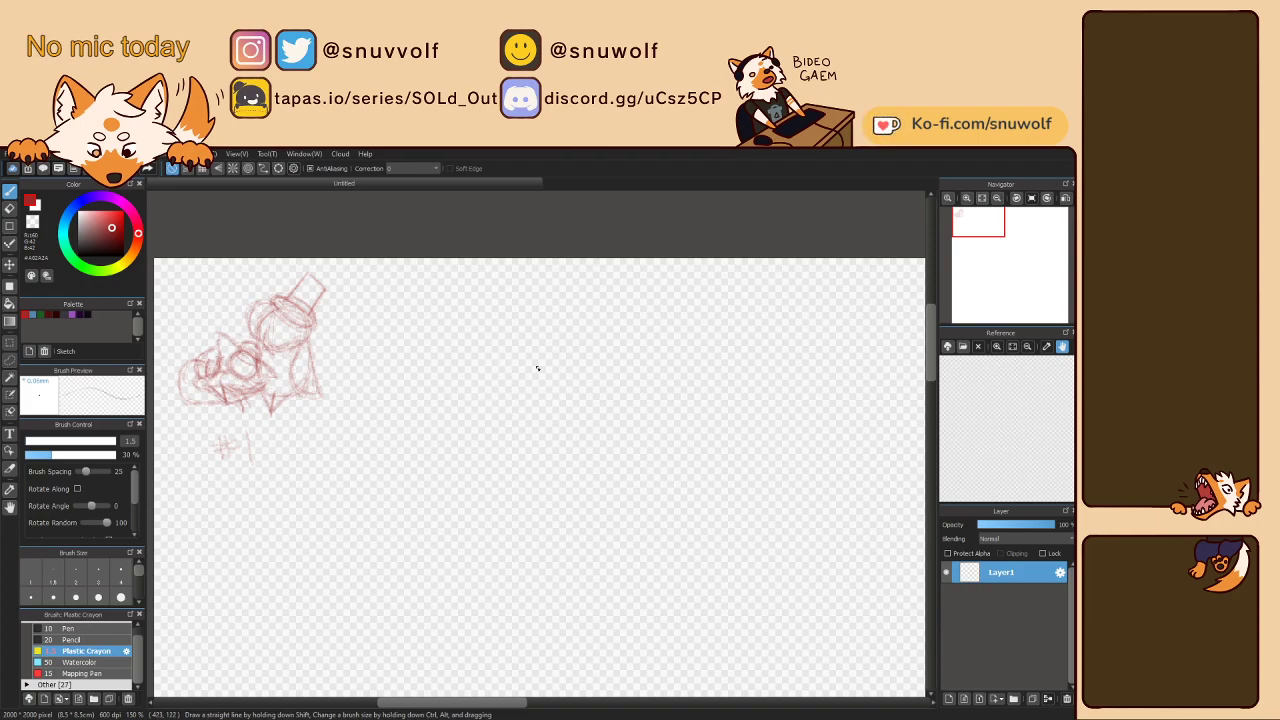
{"action": "mouse_move", "coordinate": [546, 397]}
{"action": "left_mouse_down"}
{"action": "mouse_move", "coordinate": [546, 383]}
{"action": "mouse_move", "coordinate": [518, 371]}
{"action": "mouse_move", "coordinate": [500, 384]}
{"action": "left_mouse_up"}
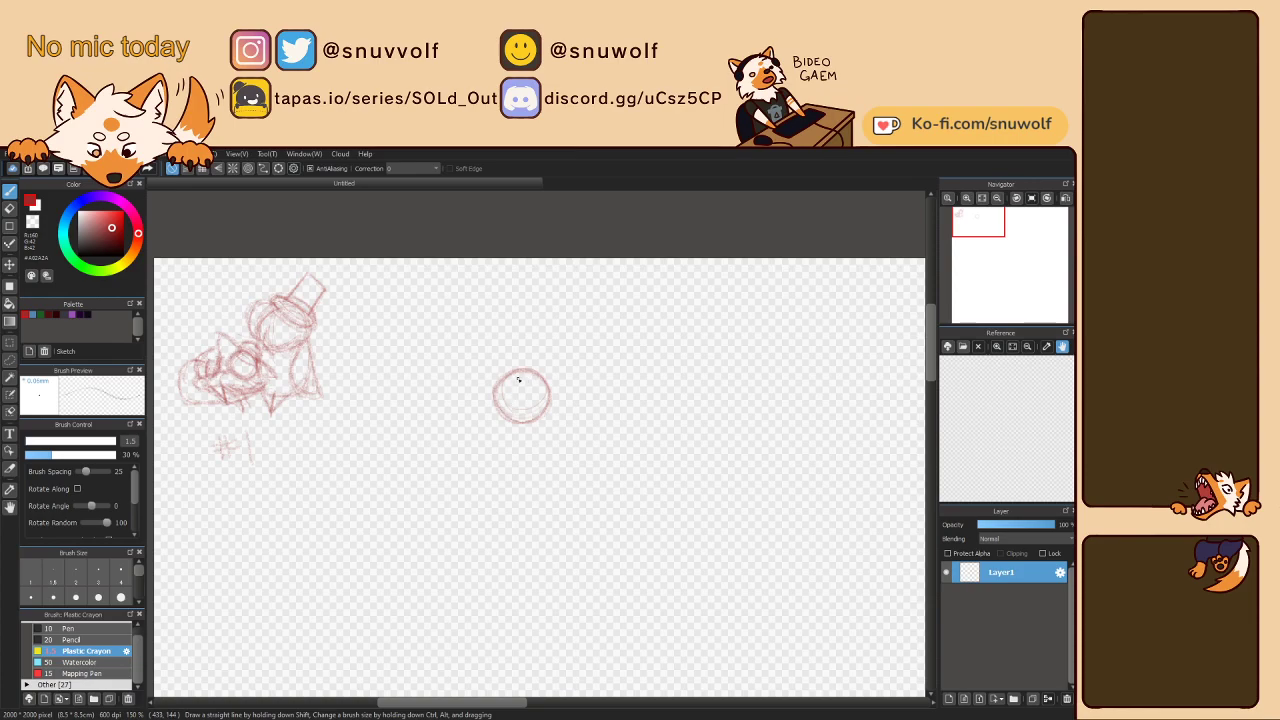
{"action": "left_click_drag", "start_coordinate": [495, 406], "coordinate": [549, 392]}
{"action": "mouse_move", "coordinate": [509, 392]}
{"action": "left_mouse_down"}
{"action": "mouse_move", "coordinate": [470, 357]}
{"action": "mouse_move", "coordinate": [497, 346]}
{"action": "mouse_move", "coordinate": [512, 370]}
{"action": "mouse_move", "coordinate": [472, 364]}
{"action": "mouse_move", "coordinate": [482, 382]}
{"action": "mouse_move", "coordinate": [468, 362]}
{"action": "mouse_move", "coordinate": [505, 346]}
{"action": "left_mouse_up"}
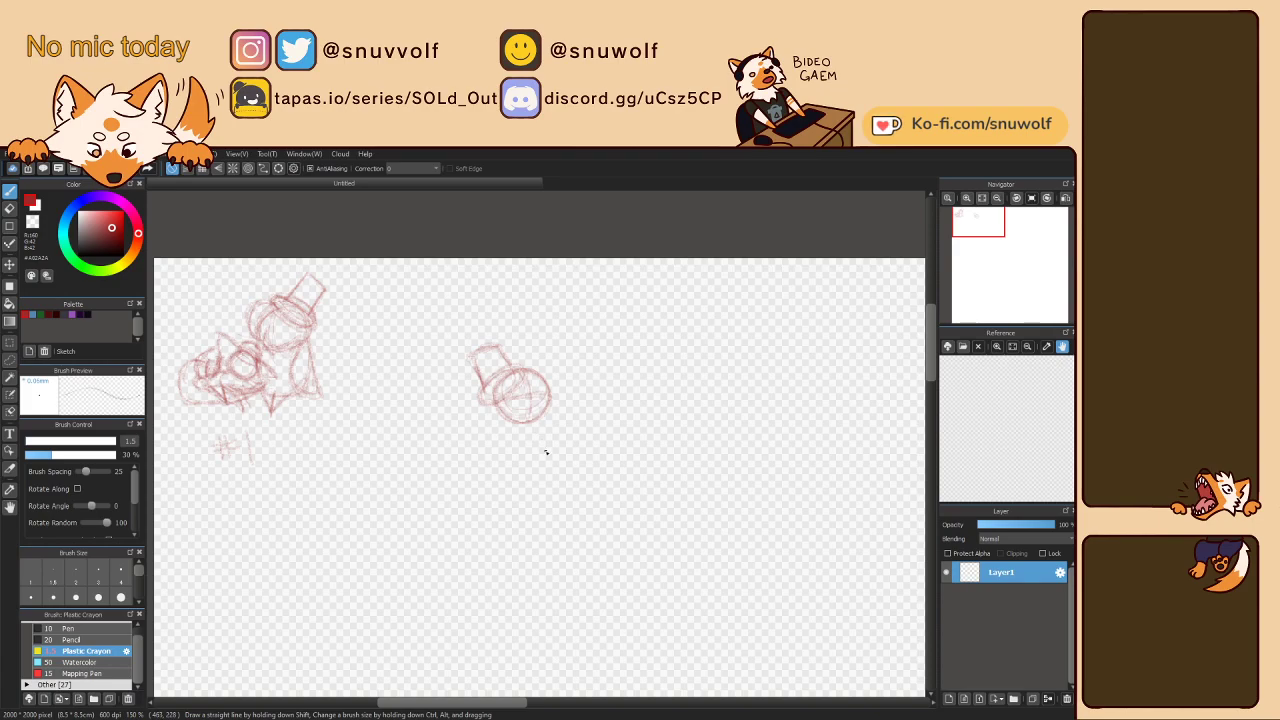
{"action": "key", "text": "ctrl+z"}
{"action": "key", "text": "ctrl+z"}
{"action": "key", "text": "ctrl+z"}
{"action": "key", "text": "ctrl+z"}
{"action": "key", "text": "ctrl+z"}
{"action": "key", "text": "ctrl+z"}
{"action": "key", "text": "ctrl+z"}
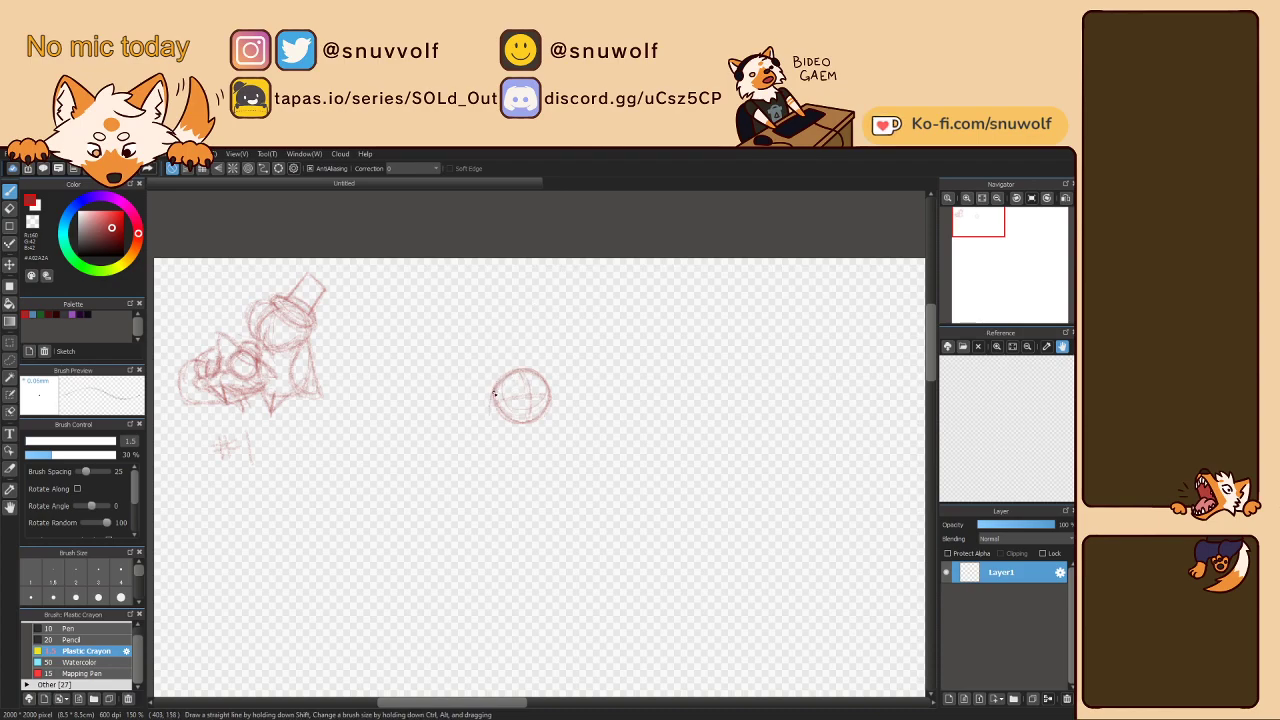
- Sketch the second figure's long body with one leg pointing down and one stretched right, ending in an upturned foot
{"action": "mouse_move", "coordinate": [491, 405]}
{"action": "left_mouse_down"}
{"action": "mouse_move", "coordinate": [500, 441]}
{"action": "mouse_move", "coordinate": [490, 408]}
{"action": "mouse_move", "coordinate": [512, 477]}
{"action": "left_mouse_up"}
{"action": "mouse_move", "coordinate": [549, 405]}
{"action": "left_mouse_down"}
{"action": "mouse_move", "coordinate": [553, 454]}
{"action": "mouse_move", "coordinate": [553, 420]}
{"action": "mouse_move", "coordinate": [552, 448]}
{"action": "mouse_move", "coordinate": [510, 478]}
{"action": "left_mouse_up"}
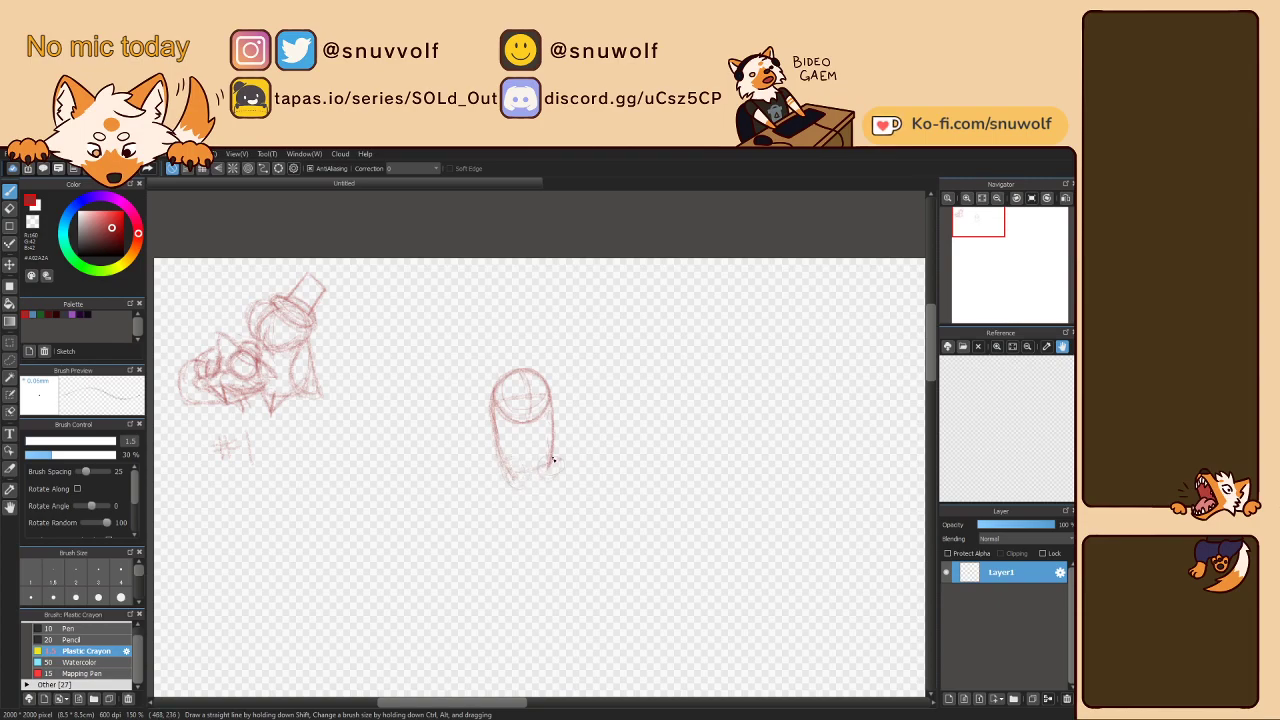
{"action": "mouse_move", "coordinate": [531, 460]}
{"action": "left_mouse_down"}
{"action": "mouse_move", "coordinate": [511, 489]}
{"action": "mouse_move", "coordinate": [524, 483]}
{"action": "mouse_move", "coordinate": [519, 504]}
{"action": "mouse_move", "coordinate": [521, 484]}
{"action": "mouse_move", "coordinate": [599, 480]}
{"action": "mouse_move", "coordinate": [604, 448]}
{"action": "left_mouse_up"}
{"action": "left_click_drag", "start_coordinate": [590, 476], "coordinate": [596, 474]}
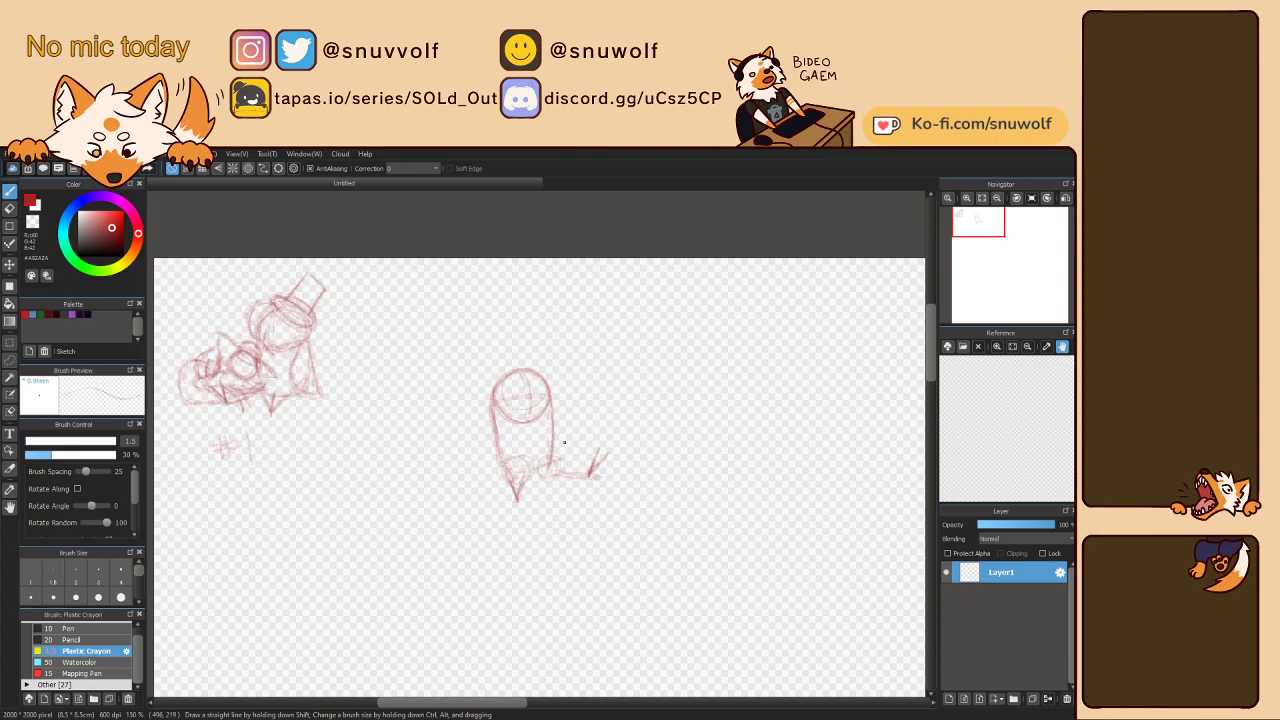
{"action": "left_click_drag", "start_coordinate": [554, 470], "coordinate": [590, 475]}
- Replace the "#1" label under the first sketch with a bolder handwritten "Idea 1" using brush size 20
{"action": "key", "text": "l"}
{"action": "mouse_move", "coordinate": [262, 462]}
{"action": "left_mouse_down"}
{"action": "mouse_move", "coordinate": [197, 443]}
{"action": "mouse_move", "coordinate": [242, 427]}
{"action": "mouse_move", "coordinate": [262, 468]}
{"action": "left_mouse_up"}
{"action": "key", "text": "Delete"}
{"action": "key", "text": "ctrl+d"}
{"action": "key", "text": "b"}
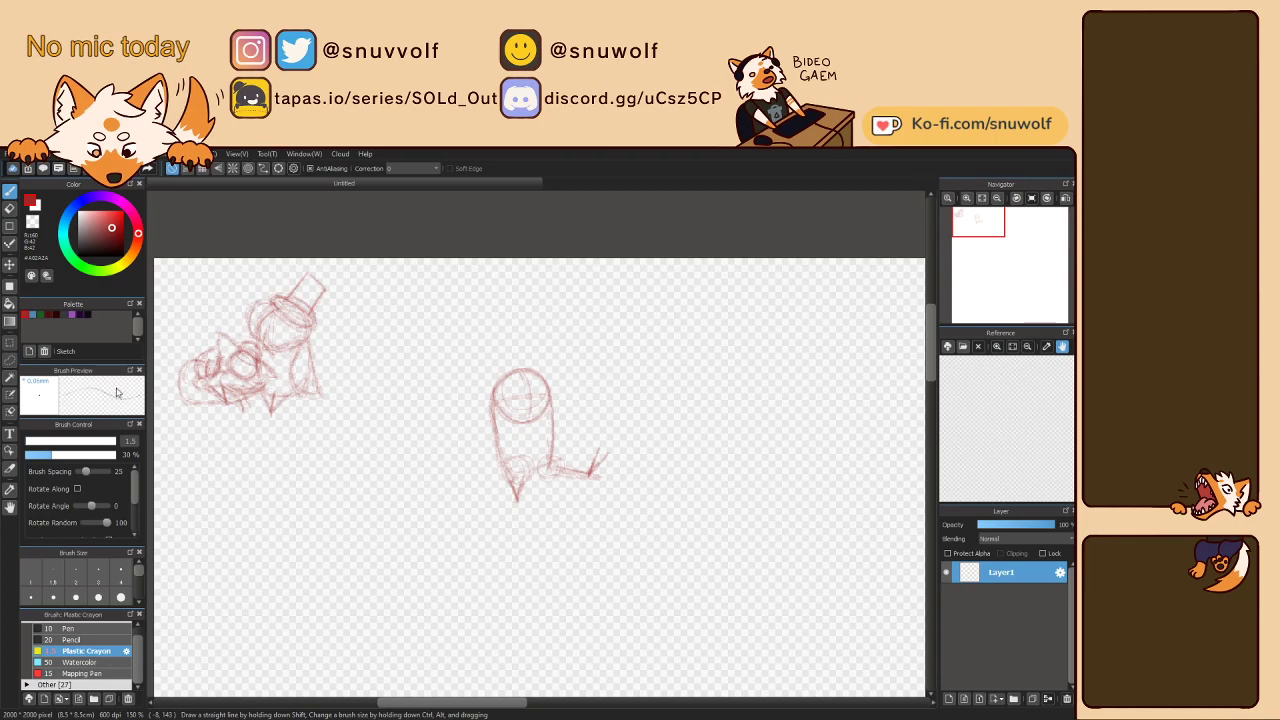
{"action": "mouse_move", "coordinate": [205, 447]}
{"action": "left_mouse_down"}
{"action": "mouse_move", "coordinate": [209, 468]}
{"action": "mouse_move", "coordinate": [220, 451]}
{"action": "mouse_move", "coordinate": [302, 466]}
{"action": "left_mouse_up"}
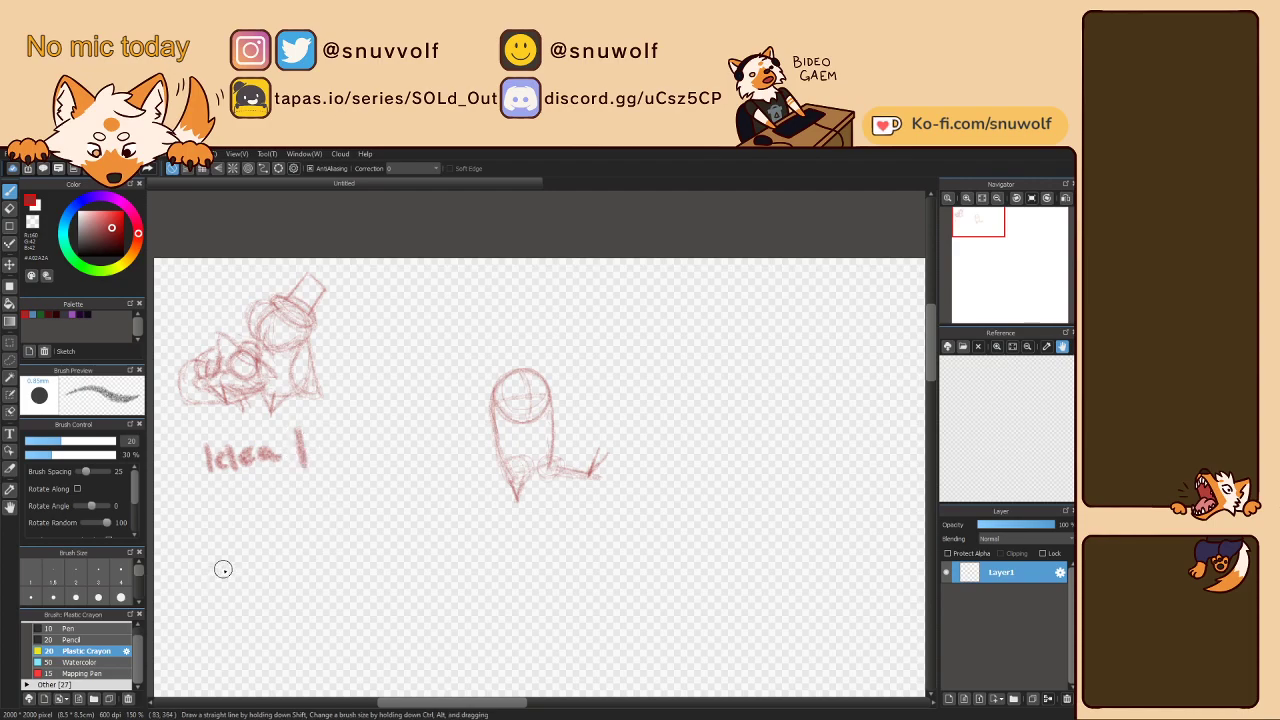
- With brush size 1.5, sketch hair around the second figure's head and a small round head against its chest
{"action": "left_click", "coordinate": [53, 576]}
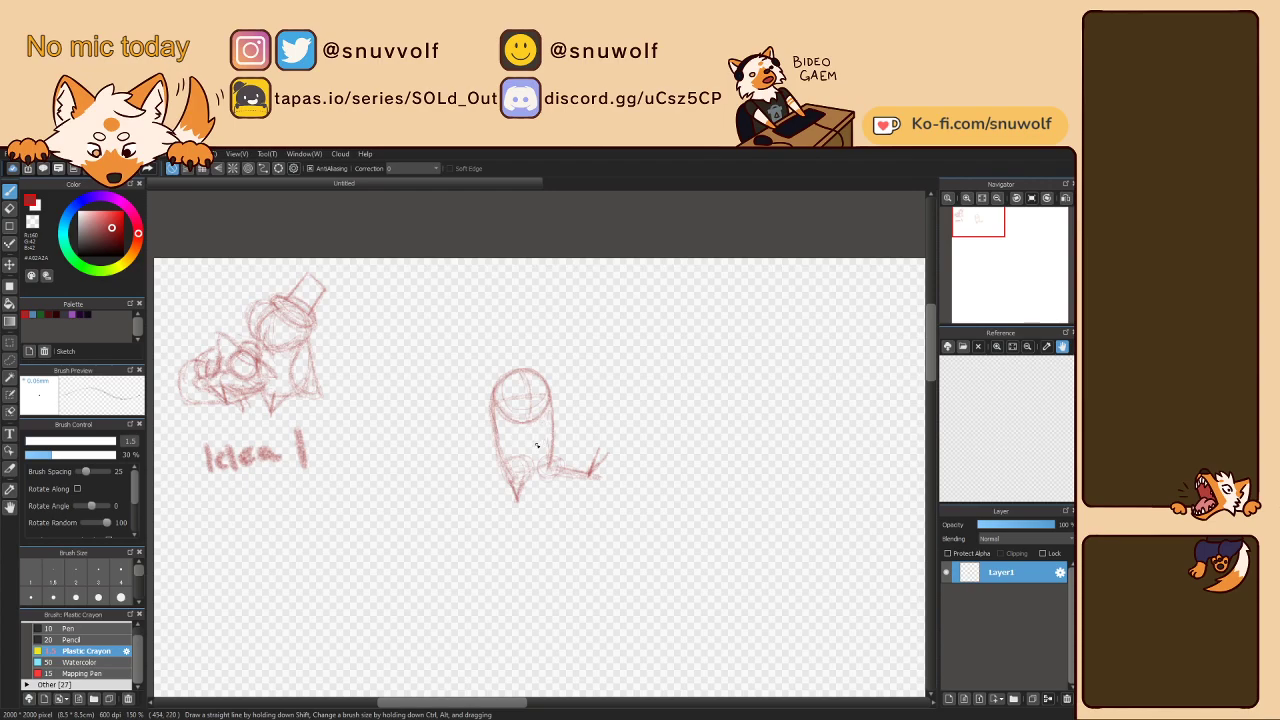
{"action": "mouse_move", "coordinate": [524, 425]}
{"action": "left_mouse_down"}
{"action": "mouse_move", "coordinate": [521, 440]}
{"action": "mouse_move", "coordinate": [540, 446]}
{"action": "mouse_move", "coordinate": [530, 425]}
{"action": "left_mouse_up"}
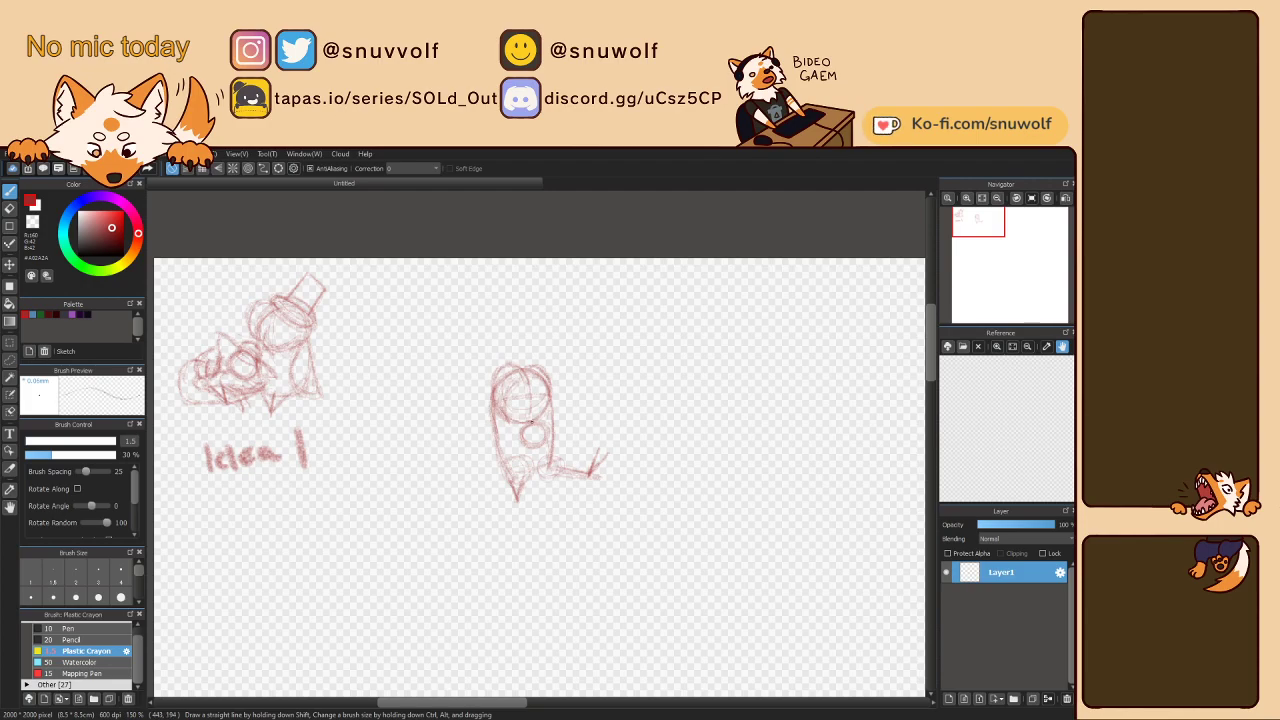
{"action": "mouse_move", "coordinate": [536, 444]}
{"action": "left_mouse_down"}
{"action": "mouse_move", "coordinate": [547, 440]}
{"action": "mouse_move", "coordinate": [537, 426]}
{"action": "left_mouse_up"}
{"action": "mouse_move", "coordinate": [542, 415]}
{"action": "left_mouse_down"}
{"action": "mouse_move", "coordinate": [560, 411]}
{"action": "mouse_move", "coordinate": [543, 432]}
{"action": "left_mouse_up"}
{"action": "key", "text": "ctrl+z"}
{"action": "key", "text": "ctrl+z"}
{"action": "key", "text": "ctrl+y"}
{"action": "key", "text": "ctrl+y"}
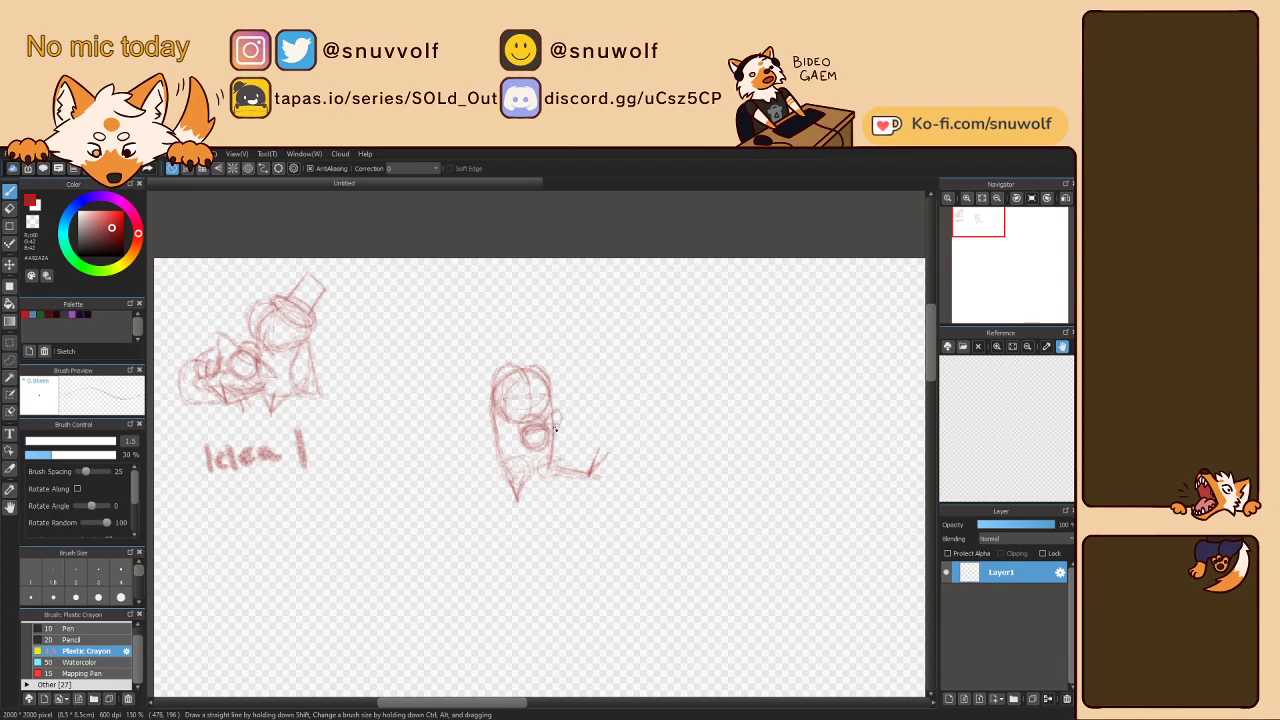
- Sketch the small creature's rounded body and feet in the second figure's lap, and a top hat on the larger head
{"action": "key", "text": "h"}
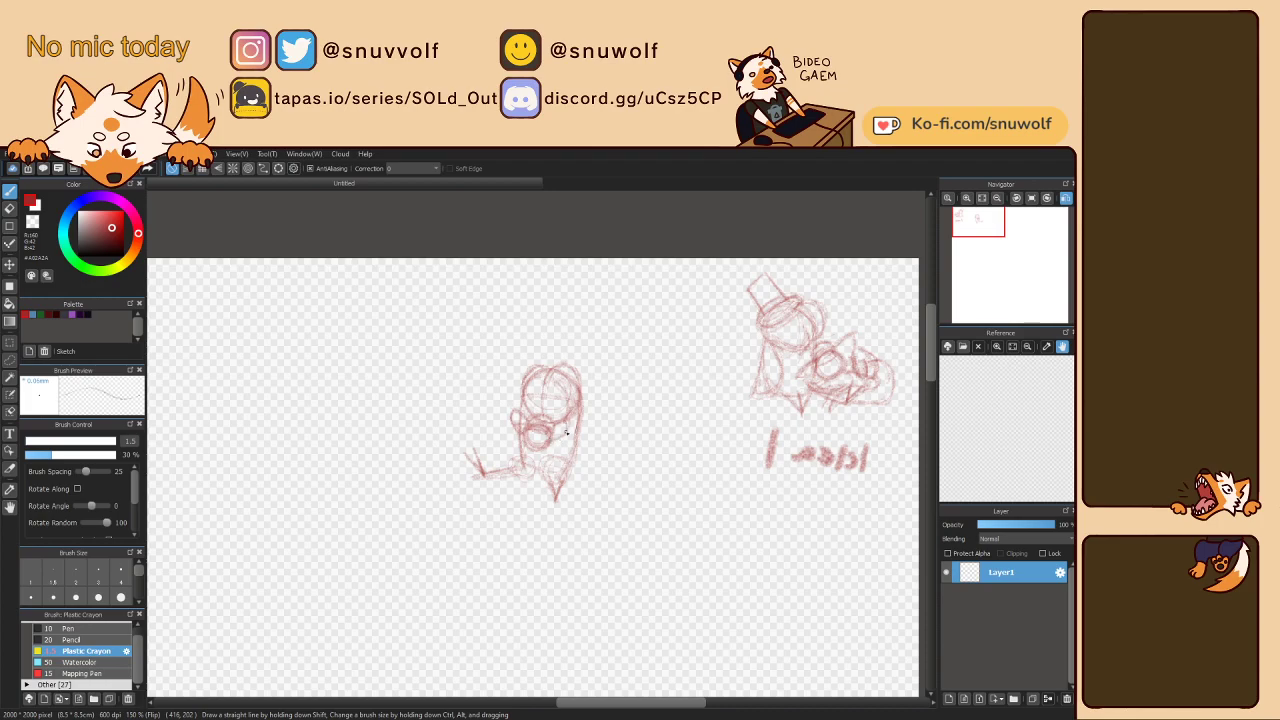
{"action": "key", "text": "h"}
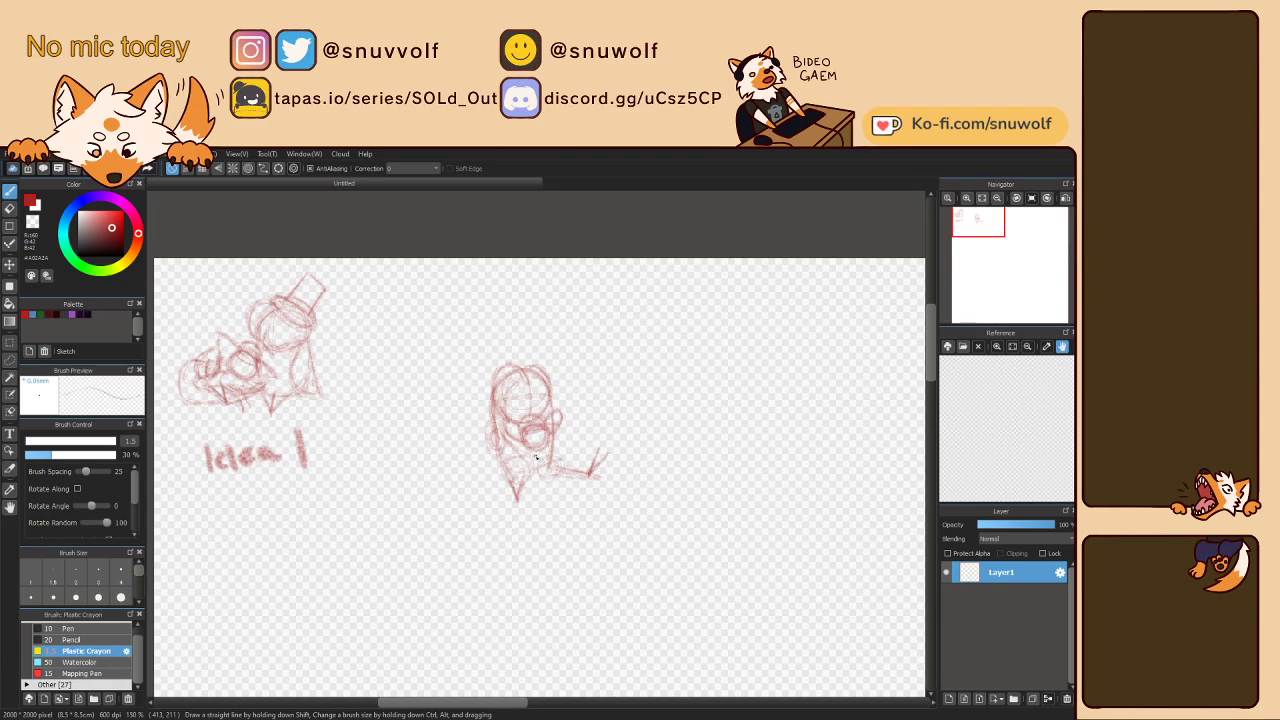
{"action": "left_click_drag", "start_coordinate": [502, 460], "coordinate": [562, 474]}
{"action": "left_click_drag", "start_coordinate": [558, 432], "coordinate": [565, 466]}
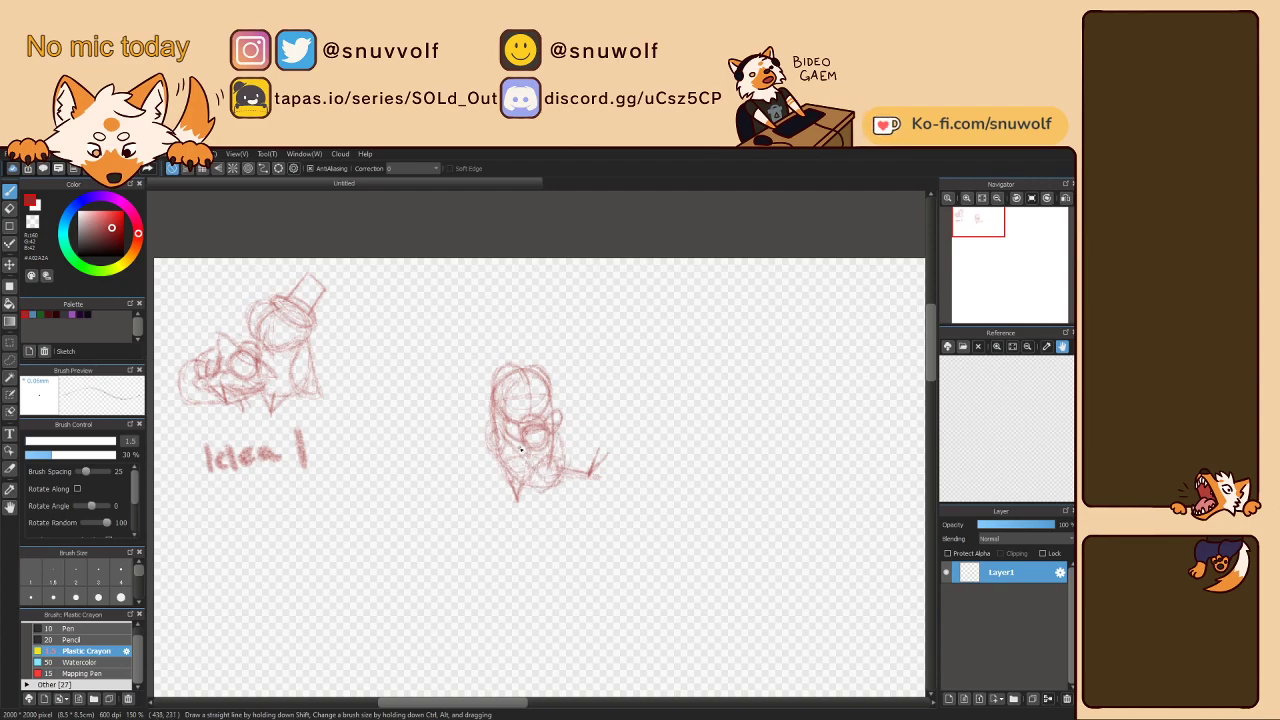
{"action": "left_click_drag", "start_coordinate": [535, 488], "coordinate": [517, 499]}
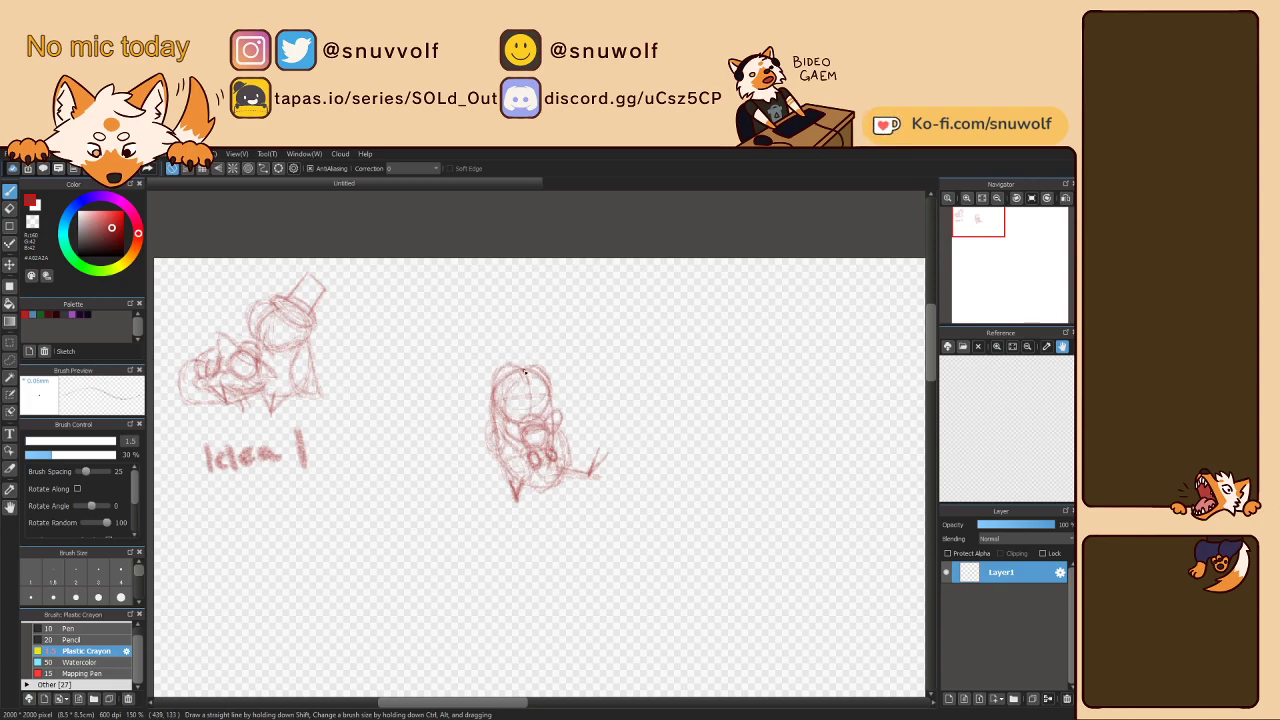
{"action": "left_click_drag", "start_coordinate": [492, 351], "coordinate": [496, 368]}
{"action": "mouse_move", "coordinate": [516, 339]}
{"action": "left_mouse_down"}
{"action": "mouse_move", "coordinate": [524, 366]}
{"action": "mouse_move", "coordinate": [490, 384]}
{"action": "left_mouse_up"}
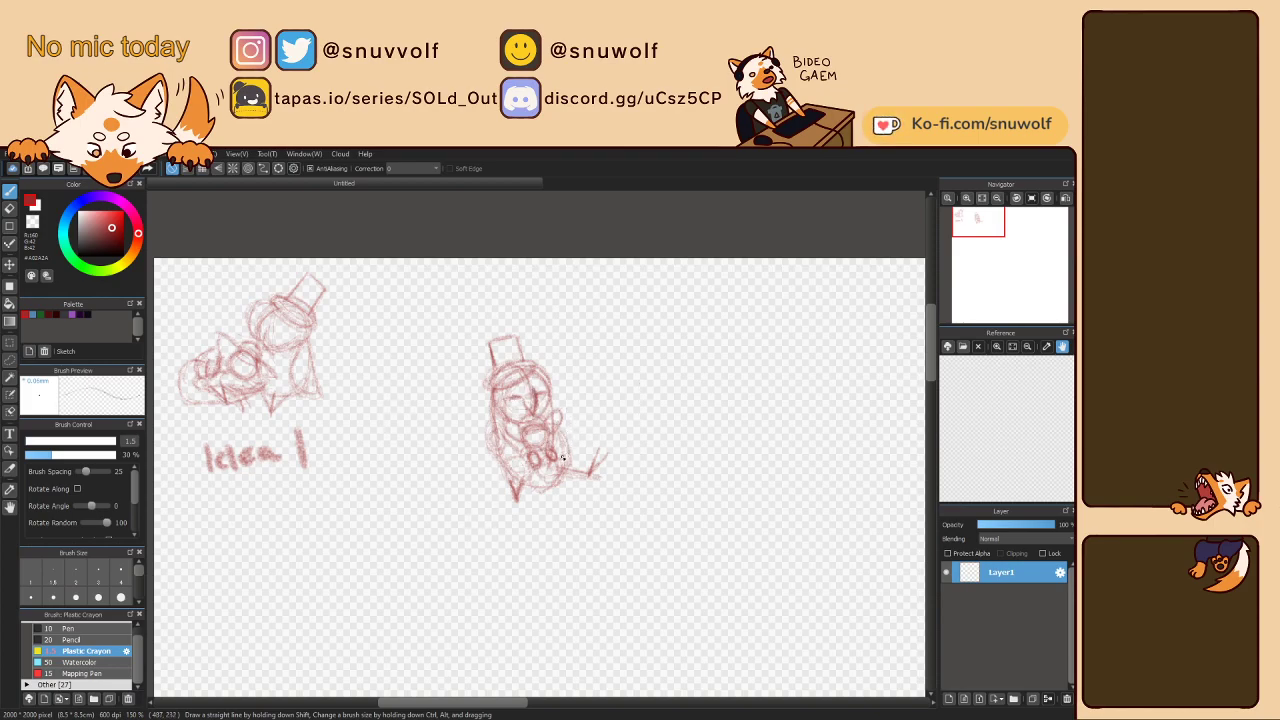
- Move the second sketch up beside the first one and handwrite "Idea 2" beneath it with brush size 20
{"action": "key", "text": "l"}
{"action": "mouse_move", "coordinate": [658, 470]}
{"action": "left_mouse_down"}
{"action": "mouse_move", "coordinate": [423, 412]}
{"action": "mouse_move", "coordinate": [668, 440]}
{"action": "left_mouse_up"}
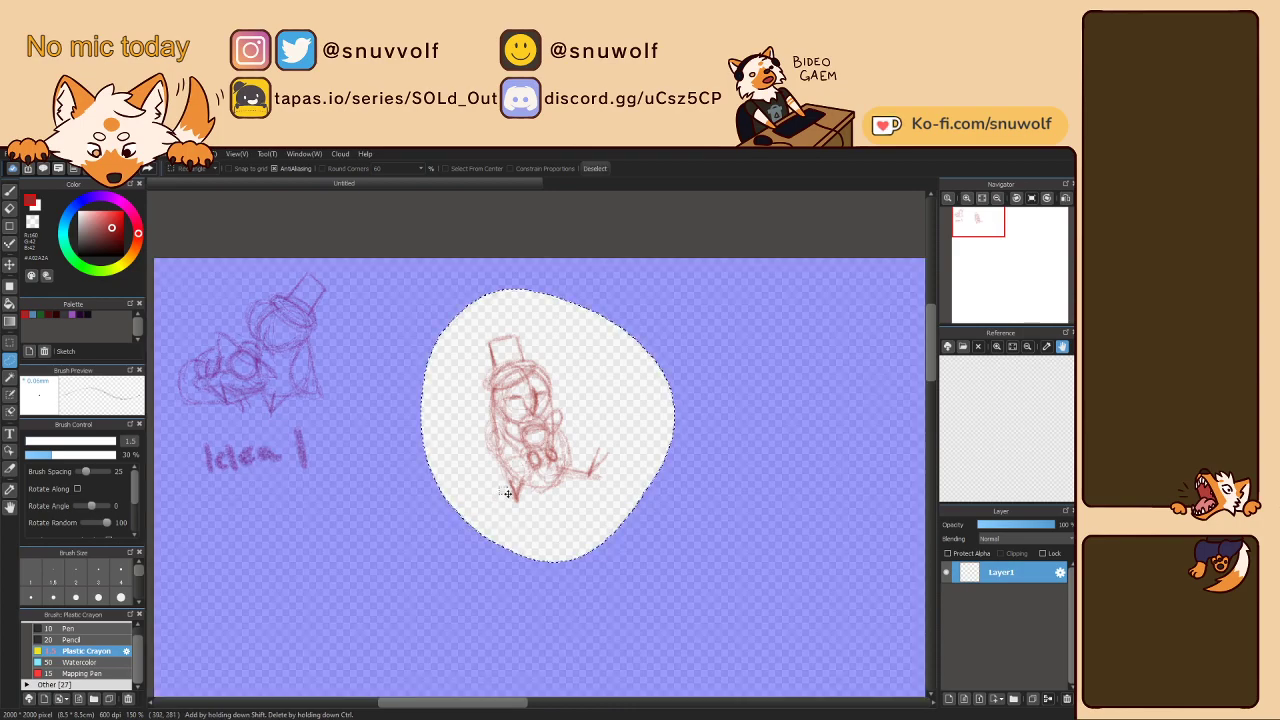
{"action": "key", "text": "v"}
{"action": "left_click_drag", "start_coordinate": [503, 497], "coordinate": [446, 445]}
{"action": "key", "text": "ctrl+d"}
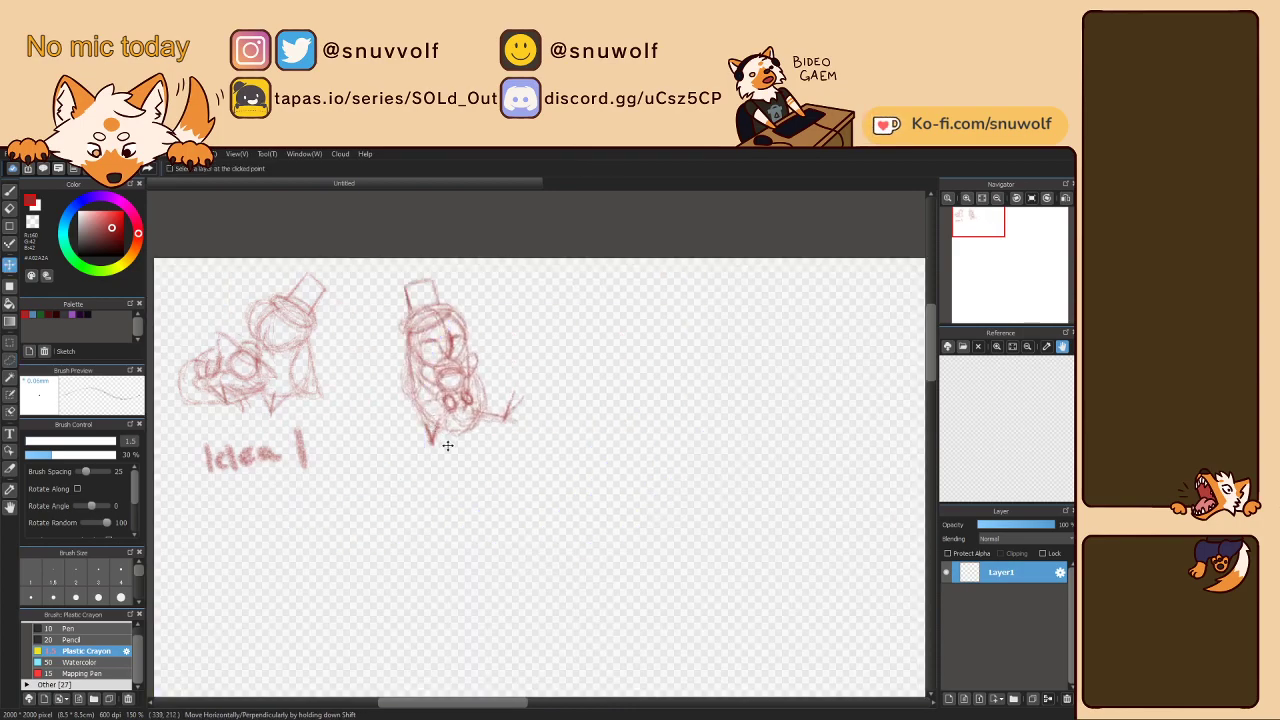
{"action": "key", "text": "b"}
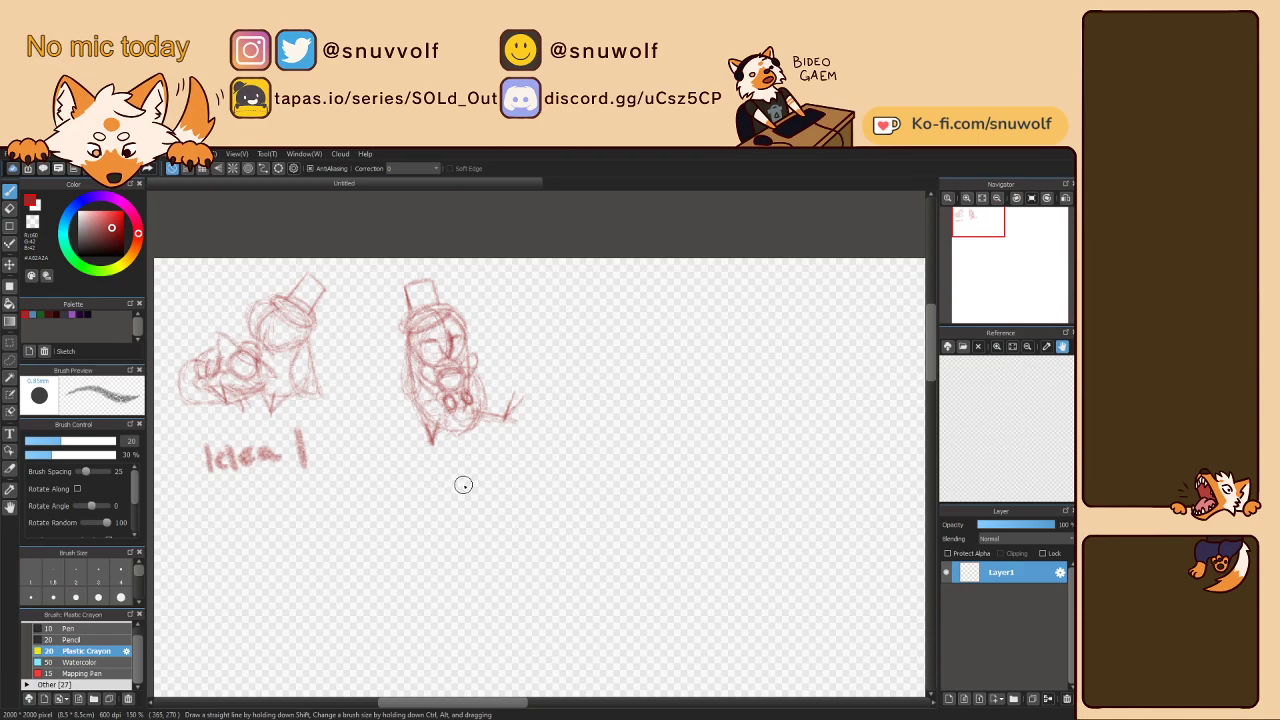
{"action": "mouse_move", "coordinate": [410, 460]}
{"action": "left_mouse_down"}
{"action": "mouse_move", "coordinate": [496, 482]}
{"action": "mouse_move", "coordinate": [519, 459]}
{"action": "mouse_move", "coordinate": [533, 488]}
{"action": "left_mouse_up"}
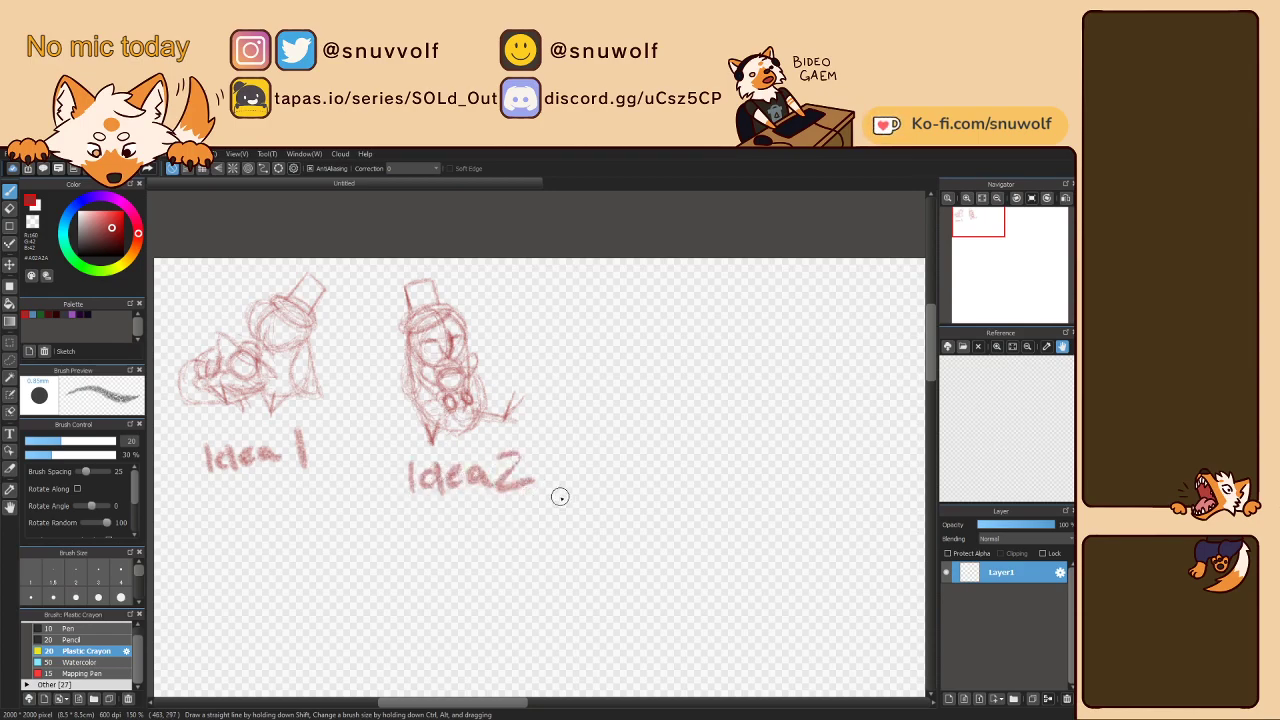
- Set the brush size to 1.5 and draw a loose oval around the "Idea 1" label
{"action": "left_click", "coordinate": [73, 583]}
{"action": "mouse_move", "coordinate": [462, 703]}
{"action": "left_mouse_down"}
{"action": "mouse_move", "coordinate": [489, 703]}
{"action": "mouse_move", "coordinate": [462, 703]}
{"action": "left_mouse_up"}
{"action": "left_click_drag", "start_coordinate": [972, 245], "coordinate": [973, 226]}
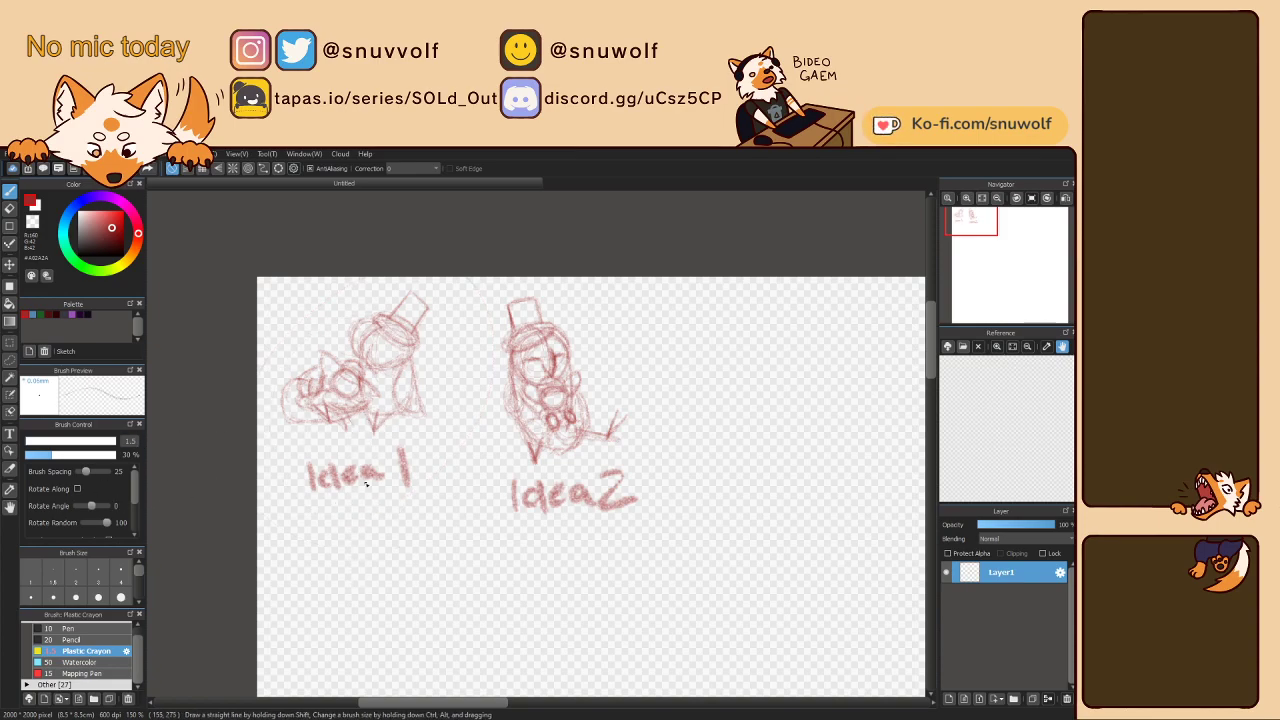
{"action": "mouse_move", "coordinate": [350, 443]}
{"action": "left_mouse_down"}
{"action": "mouse_move", "coordinate": [290, 495]}
{"action": "mouse_move", "coordinate": [380, 530]}
{"action": "left_mouse_up"}
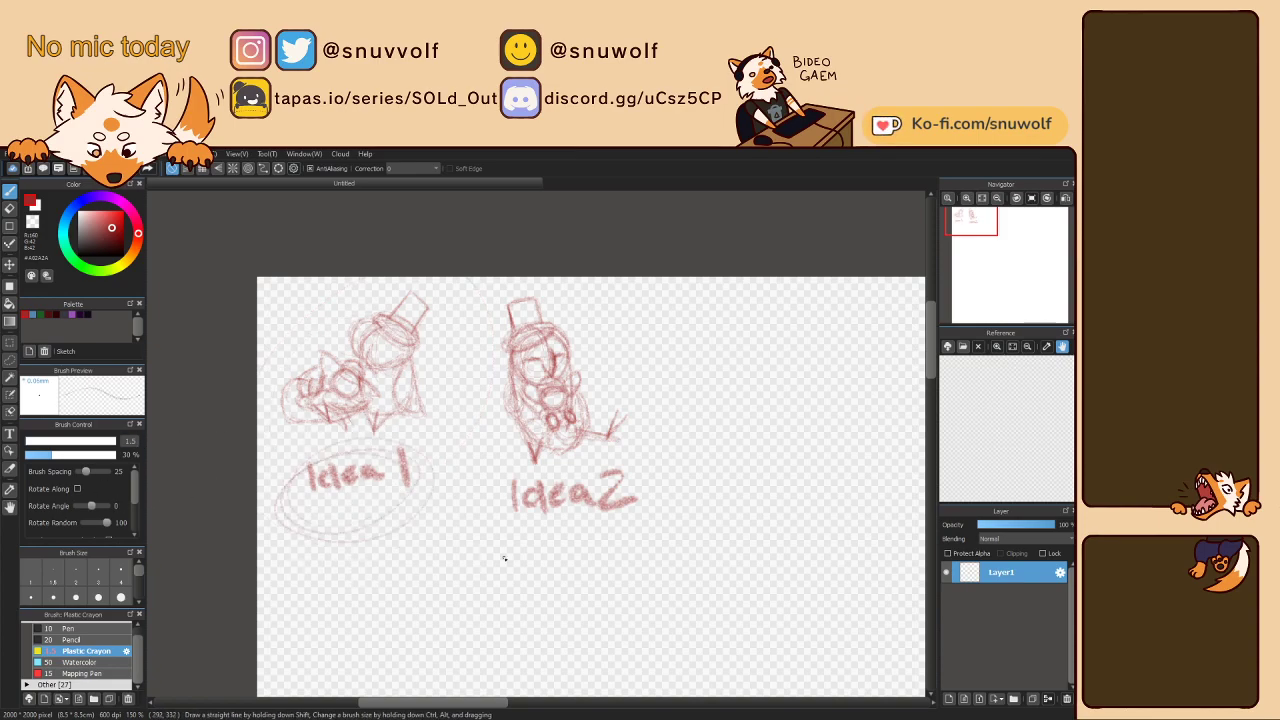
- Delete the second thumbnail sketch together with its "Idea 2" label
{"action": "left_click", "coordinate": [982, 198]}
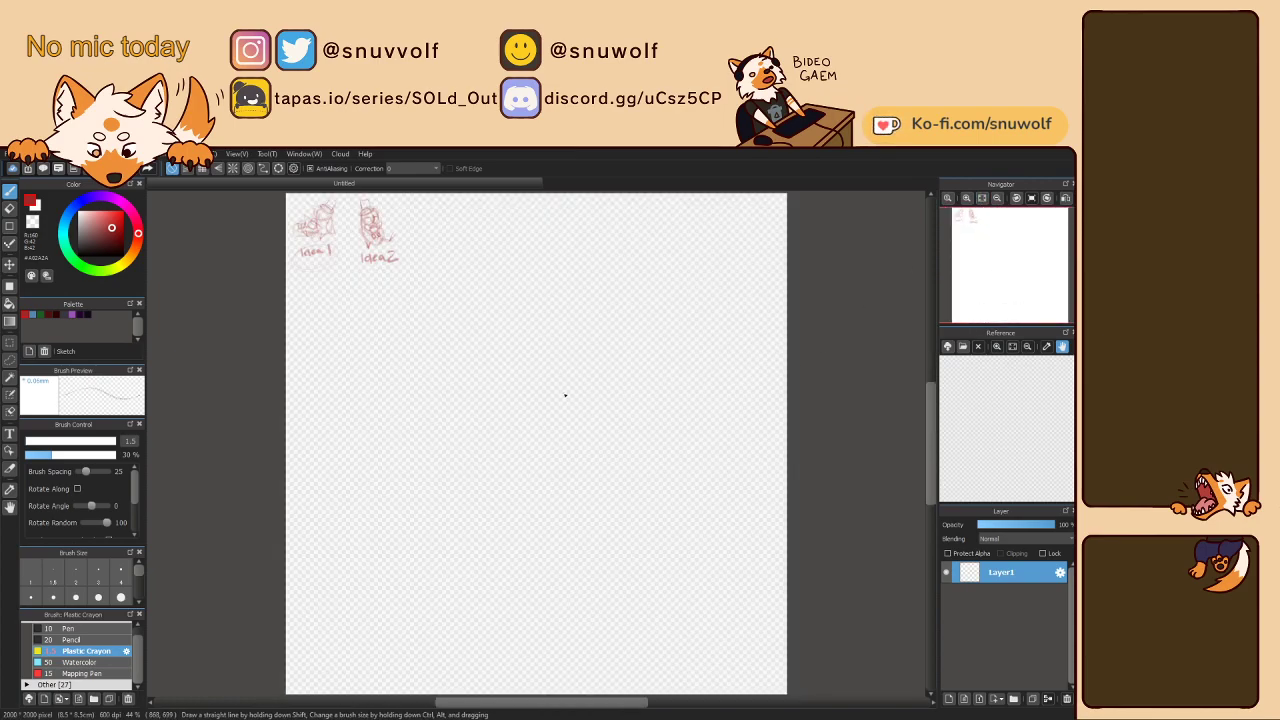
{"action": "key", "text": "l"}
{"action": "mouse_move", "coordinate": [423, 280]}
{"action": "left_mouse_down"}
{"action": "mouse_move", "coordinate": [350, 235]}
{"action": "mouse_move", "coordinate": [410, 312]}
{"action": "left_mouse_up"}
{"action": "key", "text": "Delete"}
{"action": "key", "text": "ctrl+d"}
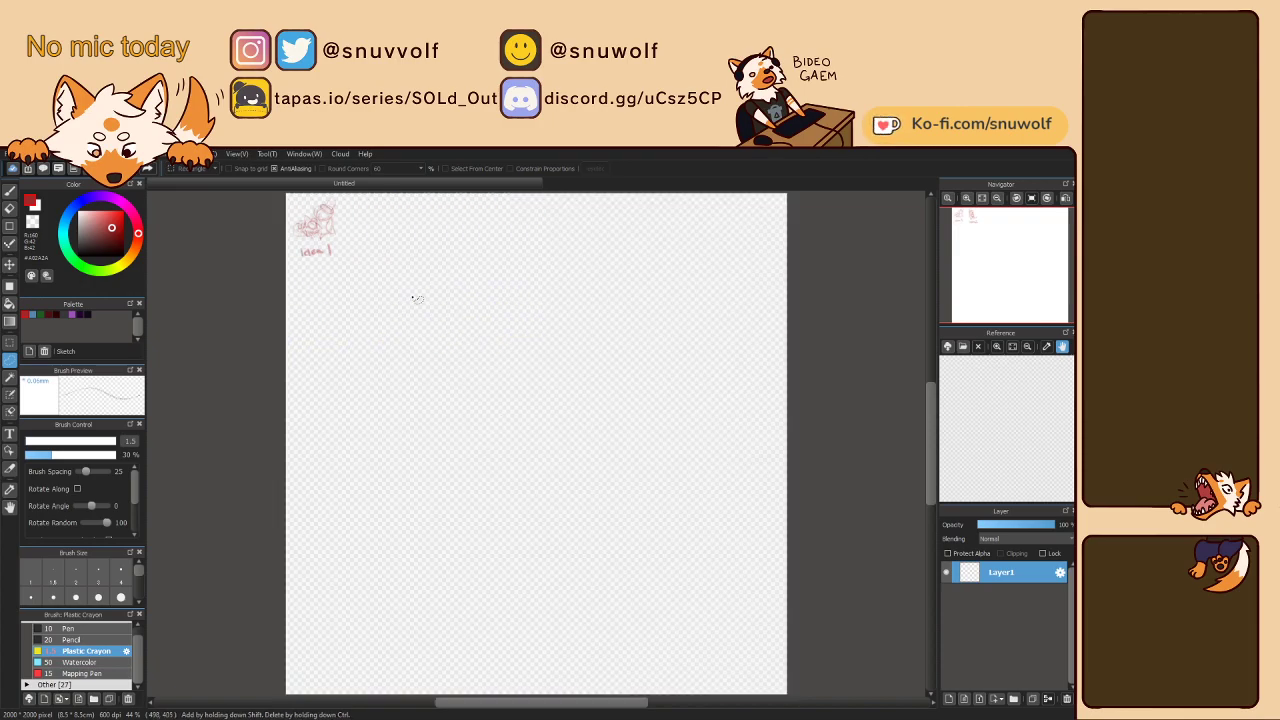
- Delete the "Idea 1" label and move the remaining thumbnail sketch into the canvas's upper right corner
{"action": "mouse_move", "coordinate": [302, 278]}
{"action": "left_mouse_down"}
{"action": "mouse_move", "coordinate": [345, 245]}
{"action": "mouse_move", "coordinate": [305, 242]}
{"action": "left_mouse_up"}
{"action": "key", "text": "Delete"}
{"action": "key", "text": "ctrl+d"}
{"action": "key", "text": "v"}
{"action": "mouse_move", "coordinate": [338, 232]}
{"action": "left_mouse_down"}
{"action": "mouse_move", "coordinate": [594, 280]}
{"action": "mouse_move", "coordinate": [762, 238]}
{"action": "left_mouse_up"}
{"action": "key", "text": "b"}
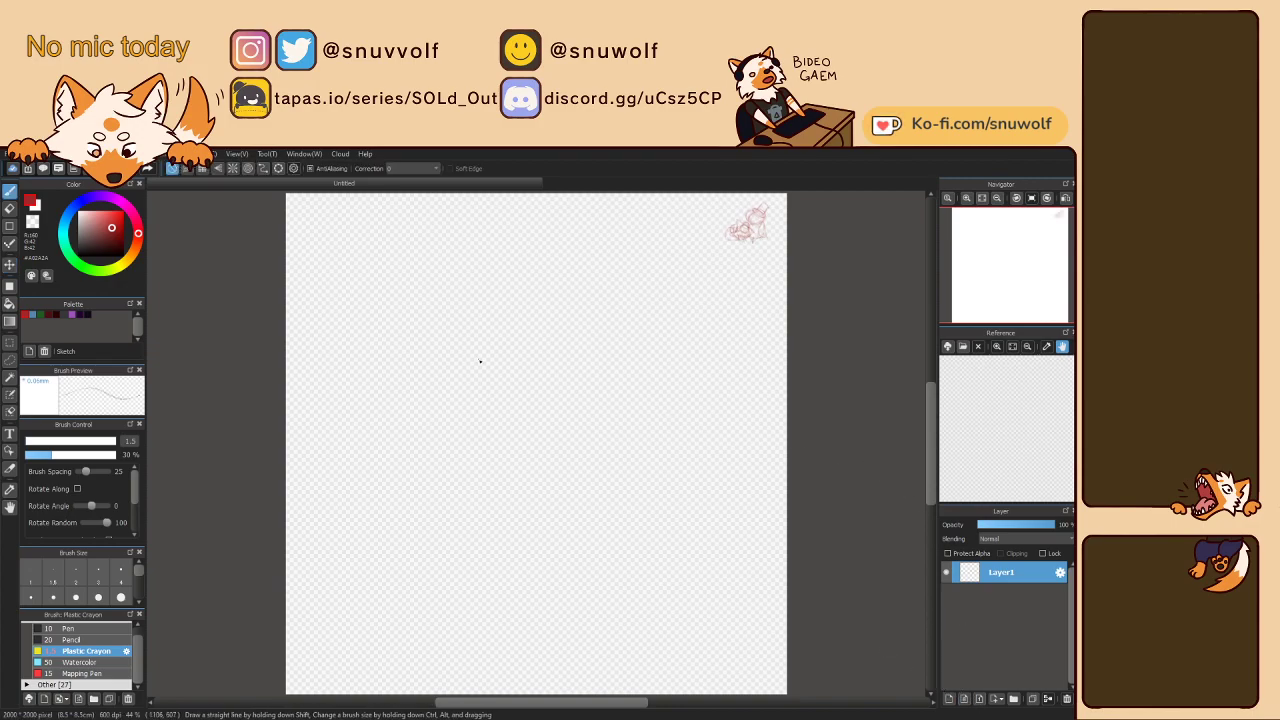
- Resize the brush size and brush list panels to show more entries, and set the Plastic Crayon size to 10
{"action": "left_click", "coordinate": [61, 441]}
{"action": "left_click", "coordinate": [536, 443]}
{"action": "left_click_drag", "start_coordinate": [106, 543], "coordinate": [113, 467]}
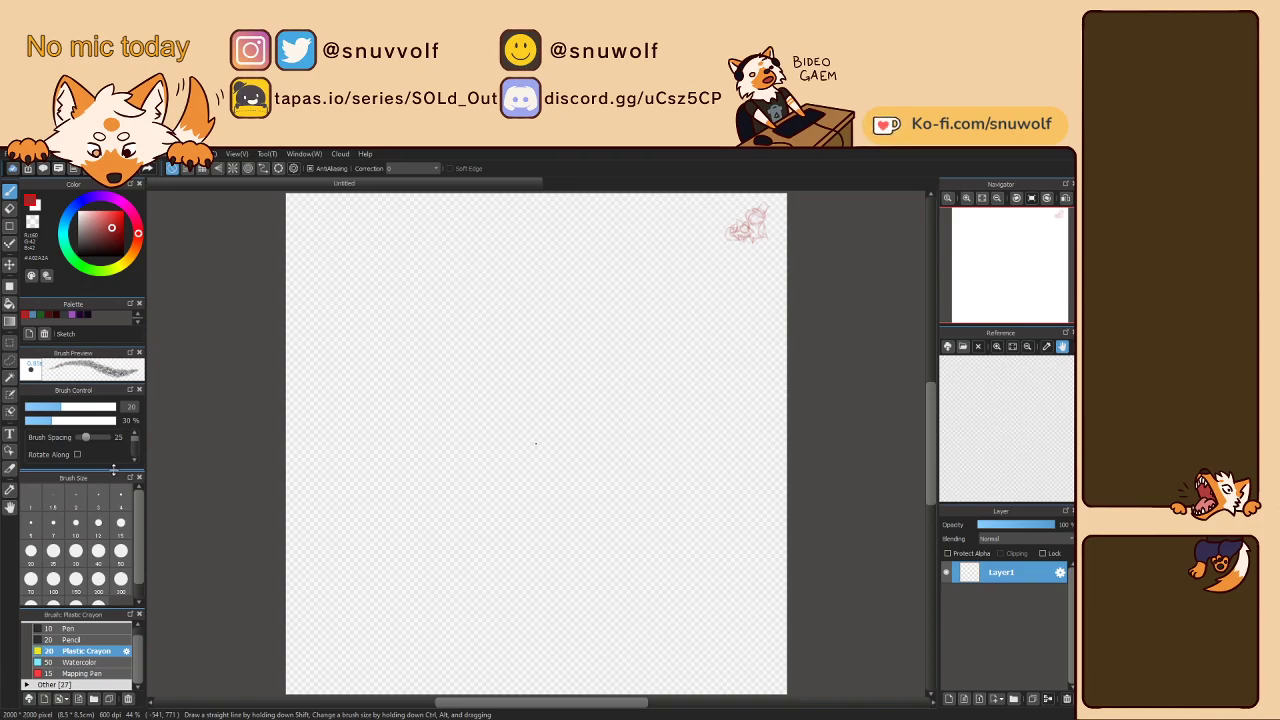
{"action": "left_click_drag", "start_coordinate": [98, 610], "coordinate": [98, 565]}
{"action": "left_click_drag", "start_coordinate": [101, 469], "coordinate": [101, 486]}
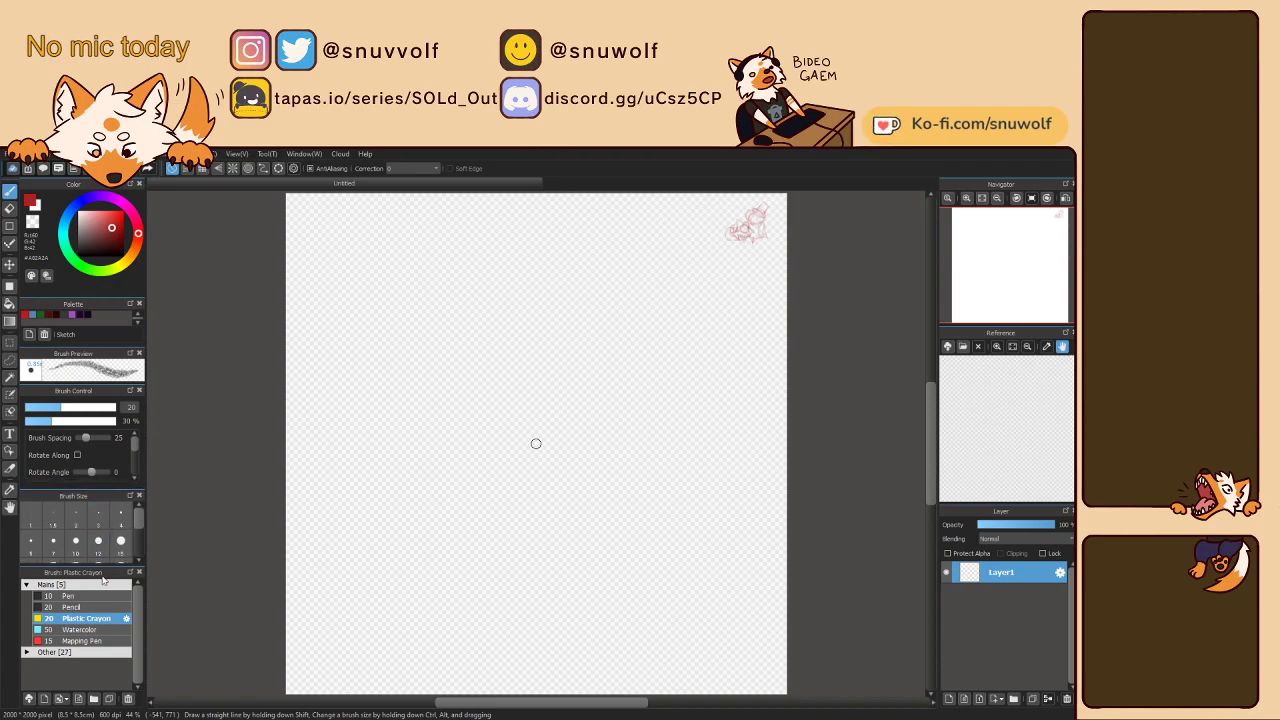
{"action": "left_click_drag", "start_coordinate": [104, 562], "coordinate": [112, 585]}
{"action": "left_click", "coordinate": [76, 540]}
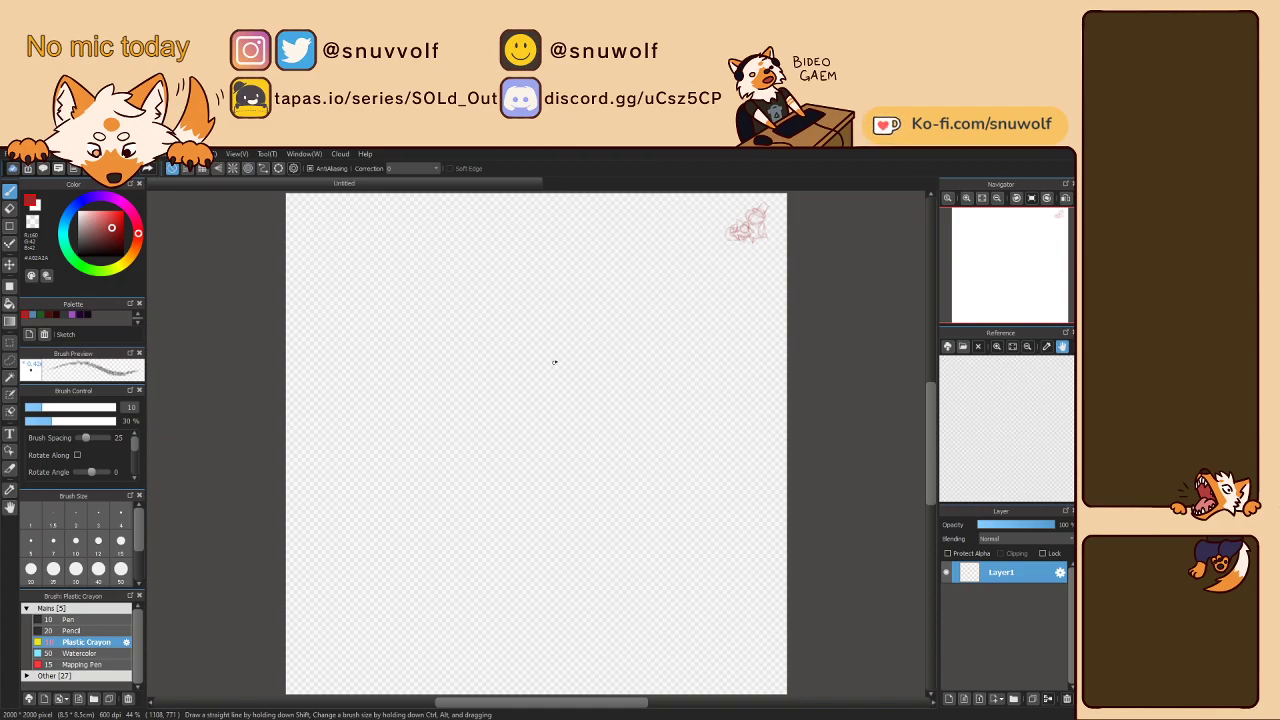
- Sketch a large figure right of the canvas center with a circular head, a tall straight body and two round feet
{"action": "mouse_move", "coordinate": [556, 342]}
{"action": "left_mouse_down"}
{"action": "mouse_move", "coordinate": [597, 416]}
{"action": "mouse_move", "coordinate": [645, 369]}
{"action": "mouse_move", "coordinate": [599, 319]}
{"action": "mouse_move", "coordinate": [562, 328]}
{"action": "left_mouse_up"}
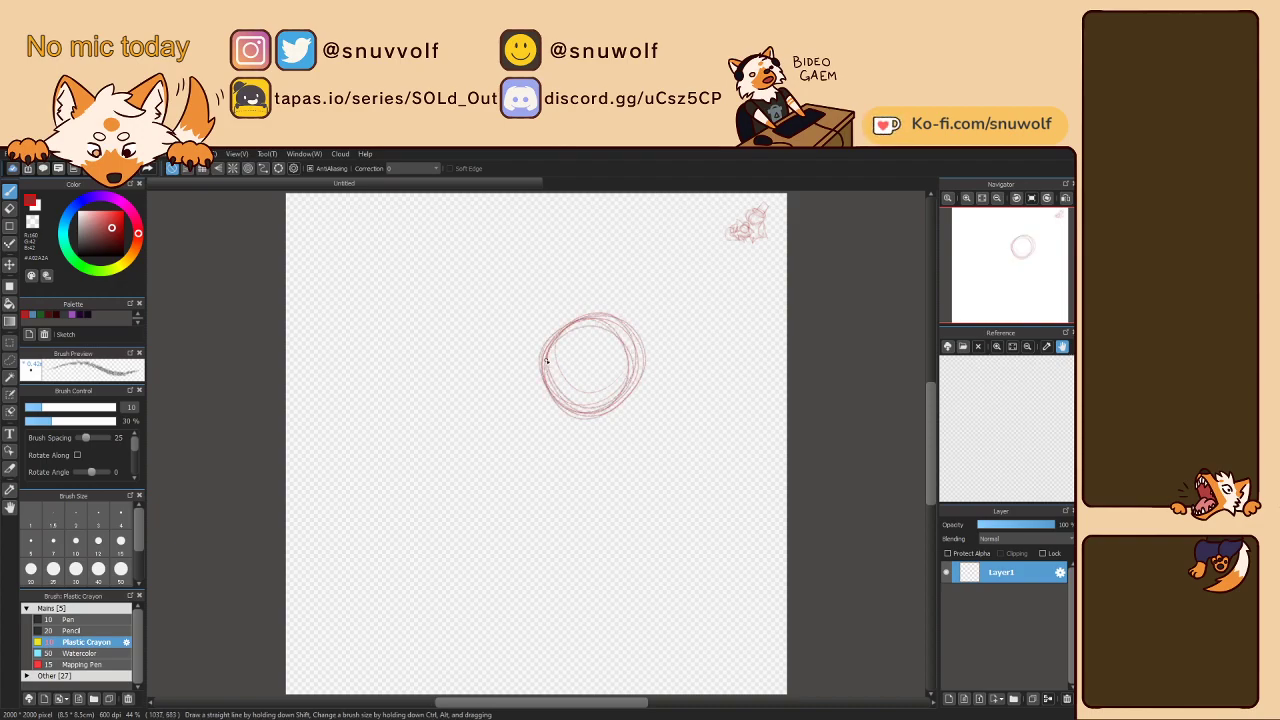
{"action": "left_click_drag", "start_coordinate": [541, 358], "coordinate": [551, 490]}
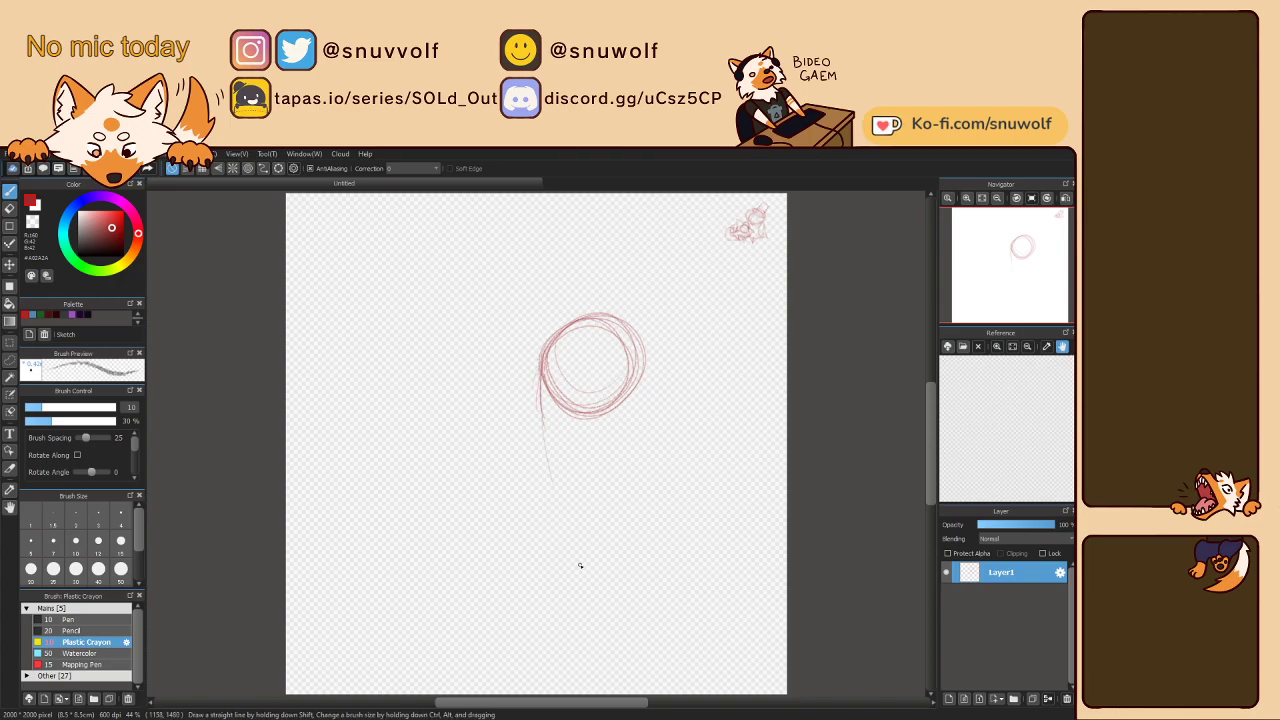
{"action": "left_click_drag", "start_coordinate": [540, 382], "coordinate": [550, 506]}
{"action": "mouse_move", "coordinate": [539, 382]}
{"action": "left_mouse_down"}
{"action": "mouse_move", "coordinate": [561, 529]}
{"action": "mouse_move", "coordinate": [578, 527]}
{"action": "mouse_move", "coordinate": [554, 518]}
{"action": "mouse_move", "coordinate": [628, 520]}
{"action": "left_mouse_up"}
{"action": "left_click_drag", "start_coordinate": [566, 524], "coordinate": [640, 516]}
{"action": "left_click_drag", "start_coordinate": [639, 350], "coordinate": [634, 441]}
{"action": "left_click_drag", "start_coordinate": [644, 374], "coordinate": [629, 506]}
{"action": "left_click_drag", "start_coordinate": [640, 401], "coordinate": [638, 500]}
{"action": "mouse_move", "coordinate": [643, 430]}
{"action": "left_mouse_down"}
{"action": "mouse_move", "coordinate": [625, 510]}
{"action": "mouse_move", "coordinate": [596, 521]}
{"action": "mouse_move", "coordinate": [591, 502]}
{"action": "mouse_move", "coordinate": [563, 527]}
{"action": "mouse_move", "coordinate": [595, 505]}
{"action": "left_mouse_up"}
{"action": "left_click_drag", "start_coordinate": [633, 508], "coordinate": [600, 525]}
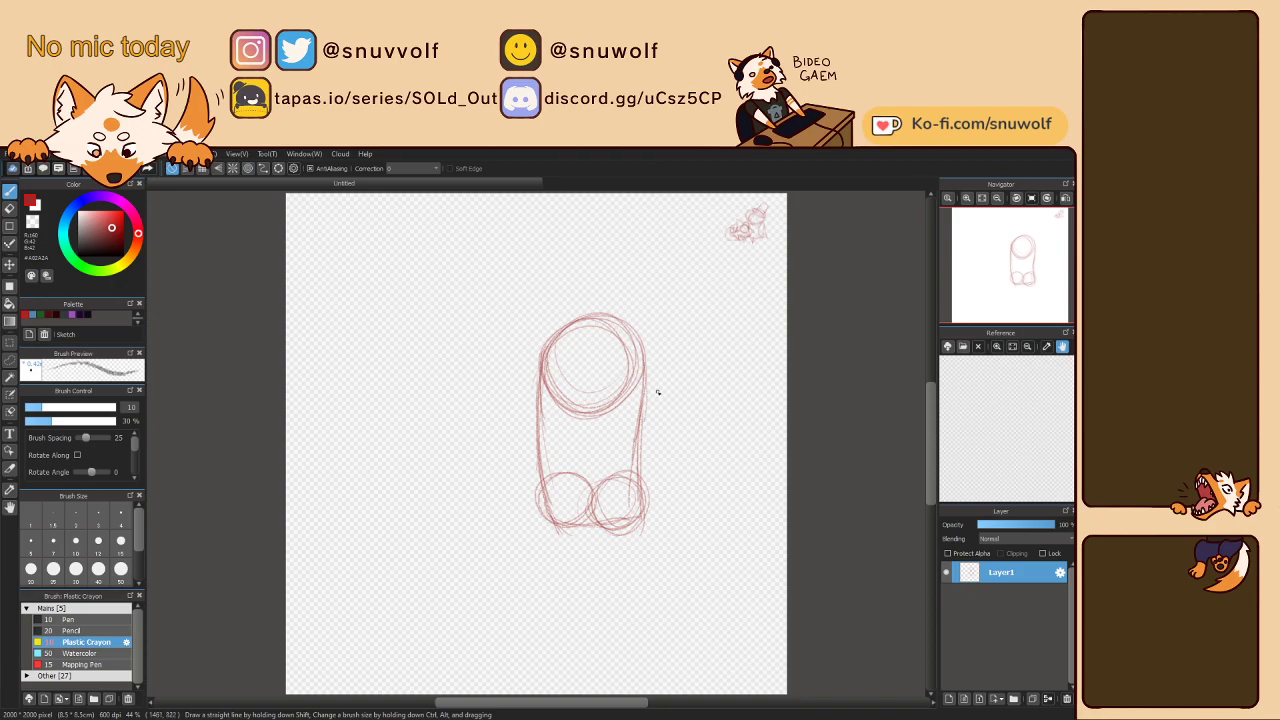
{"action": "mouse_move", "coordinate": [642, 398]}
{"action": "left_mouse_down"}
{"action": "mouse_move", "coordinate": [612, 458]}
{"action": "mouse_move", "coordinate": [612, 505]}
{"action": "mouse_move", "coordinate": [641, 518]}
{"action": "left_mouse_up"}
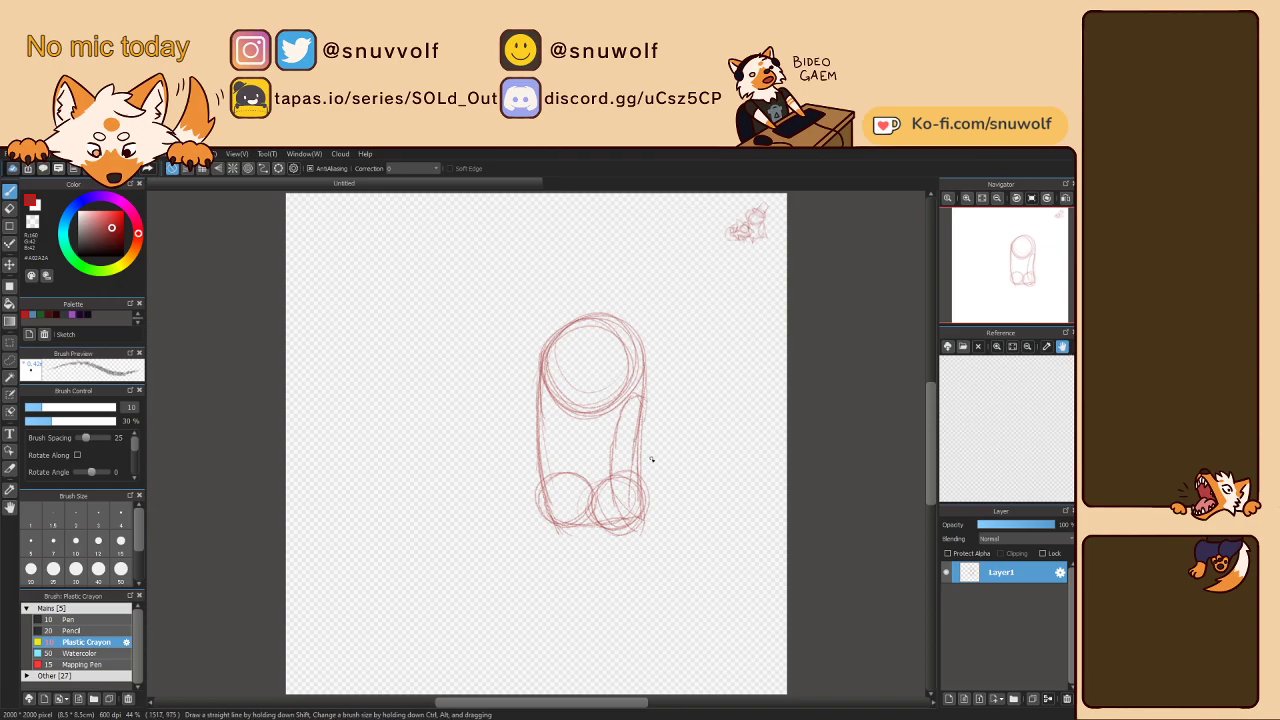
- Delete the large rough figure, keeping the small thumbnail in the corner
{"action": "key", "text": "l"}
{"action": "mouse_move", "coordinate": [688, 497]}
{"action": "left_mouse_down"}
{"action": "mouse_move", "coordinate": [437, 383]}
{"action": "mouse_move", "coordinate": [690, 492]}
{"action": "left_mouse_up"}
{"action": "key", "text": "ctrl+d"}
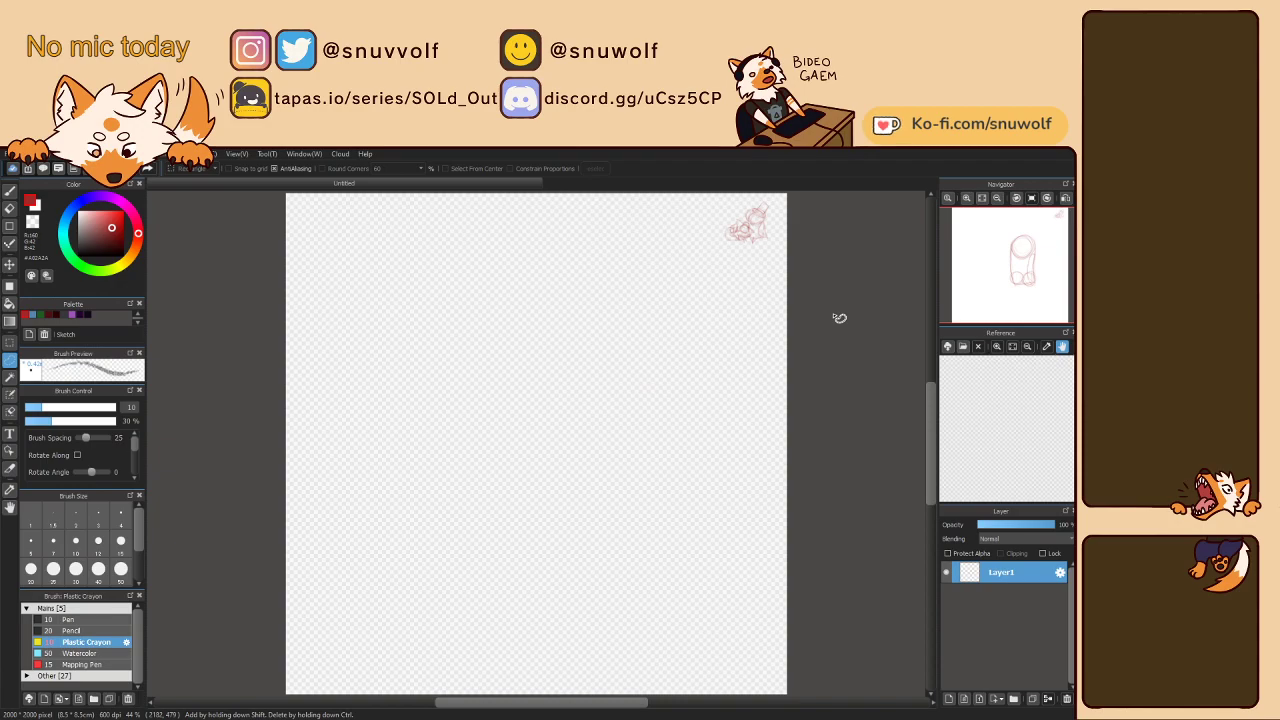
- Sketch a large round head right of the canvas center with curved face guidelines, mirroring the view to check it
{"action": "key", "text": "b"}
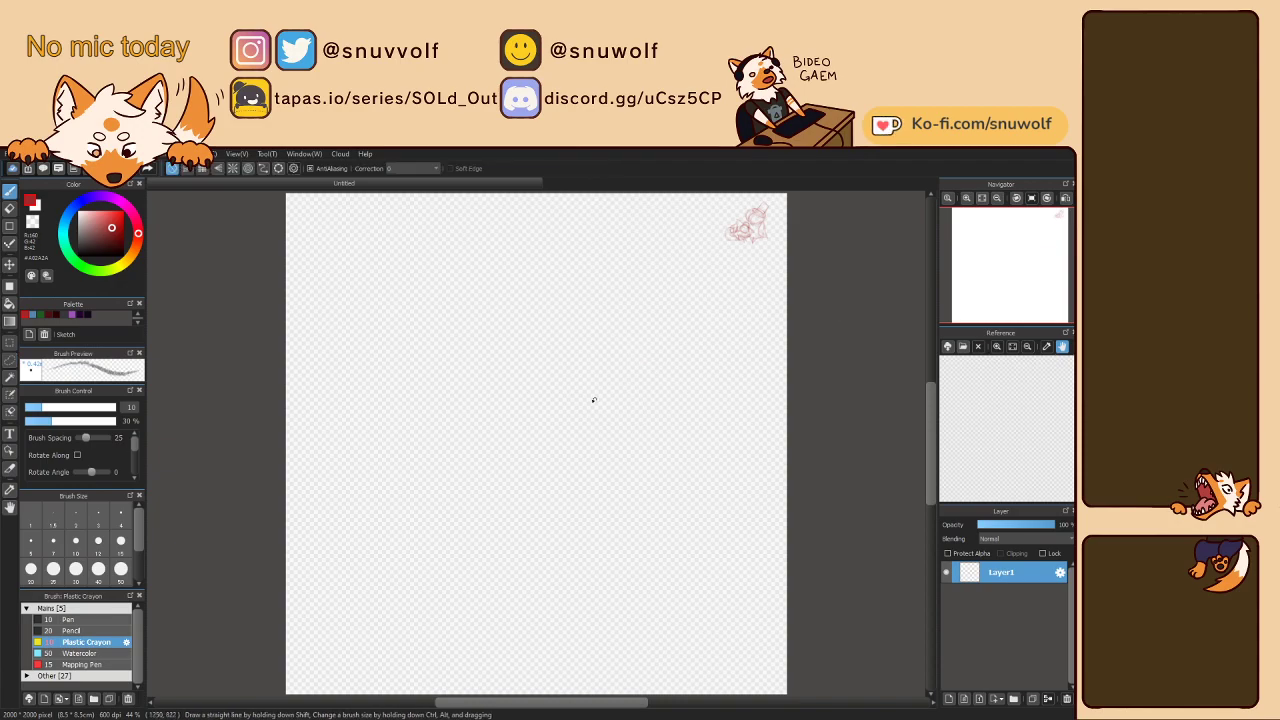
{"action": "mouse_move", "coordinate": [557, 378]}
{"action": "left_mouse_down"}
{"action": "mouse_move", "coordinate": [635, 368]}
{"action": "mouse_move", "coordinate": [560, 330]}
{"action": "mouse_move", "coordinate": [580, 405]}
{"action": "mouse_move", "coordinate": [648, 362]}
{"action": "mouse_move", "coordinate": [569, 319]}
{"action": "mouse_move", "coordinate": [600, 317]}
{"action": "mouse_move", "coordinate": [549, 403]}
{"action": "mouse_move", "coordinate": [580, 363]}
{"action": "left_mouse_up"}
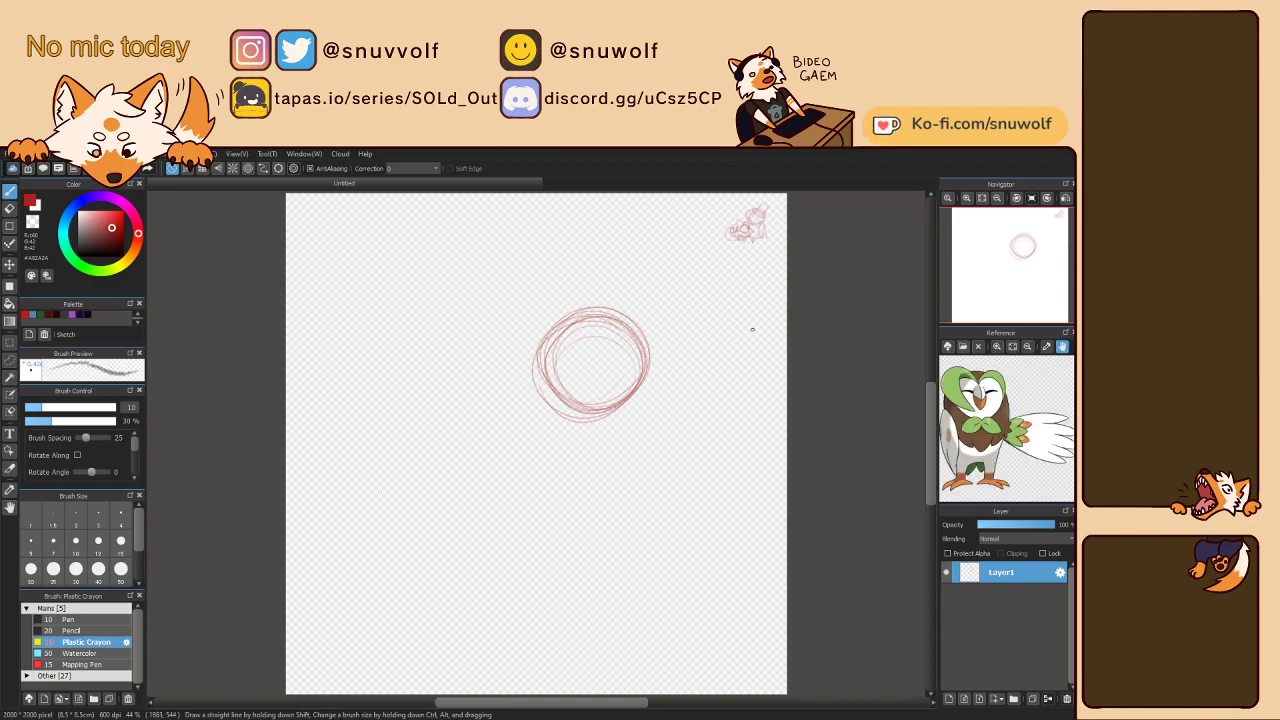
{"action": "key", "text": "h"}
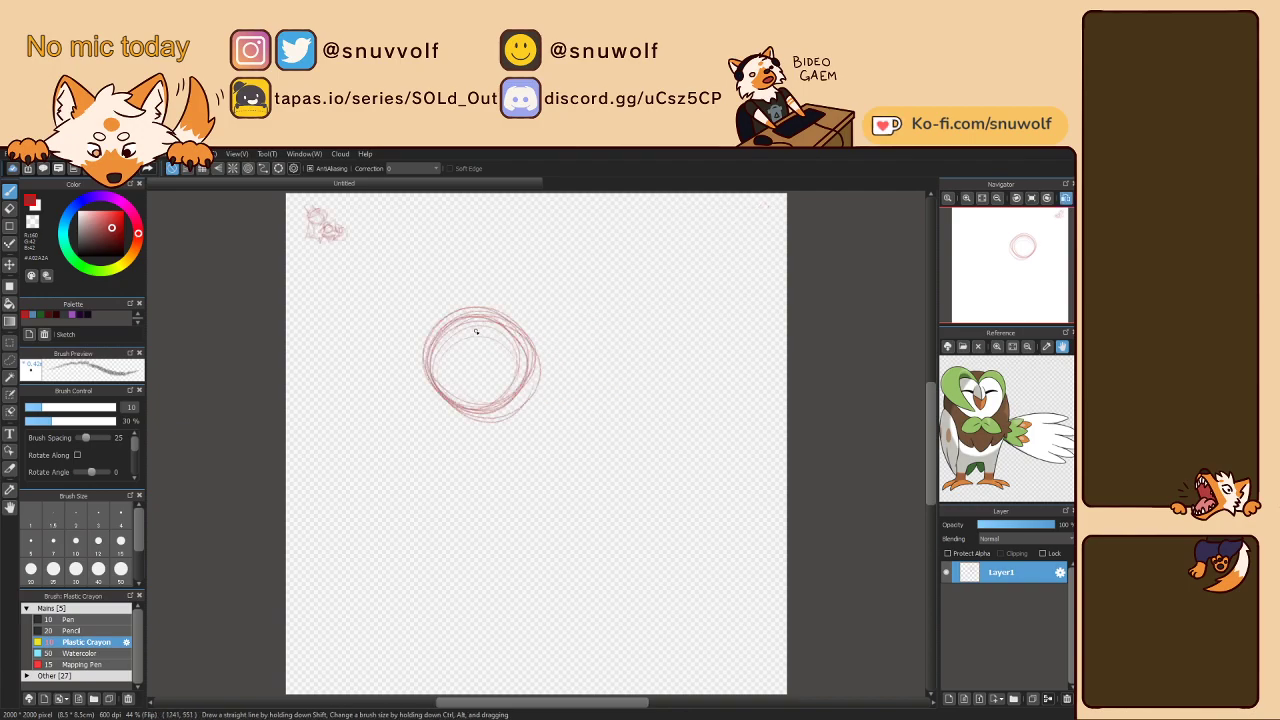
{"action": "mouse_move", "coordinate": [491, 344]}
{"action": "left_mouse_down"}
{"action": "mouse_move", "coordinate": [501, 402]}
{"action": "mouse_move", "coordinate": [433, 374]}
{"action": "mouse_move", "coordinate": [522, 381]}
{"action": "left_mouse_up"}
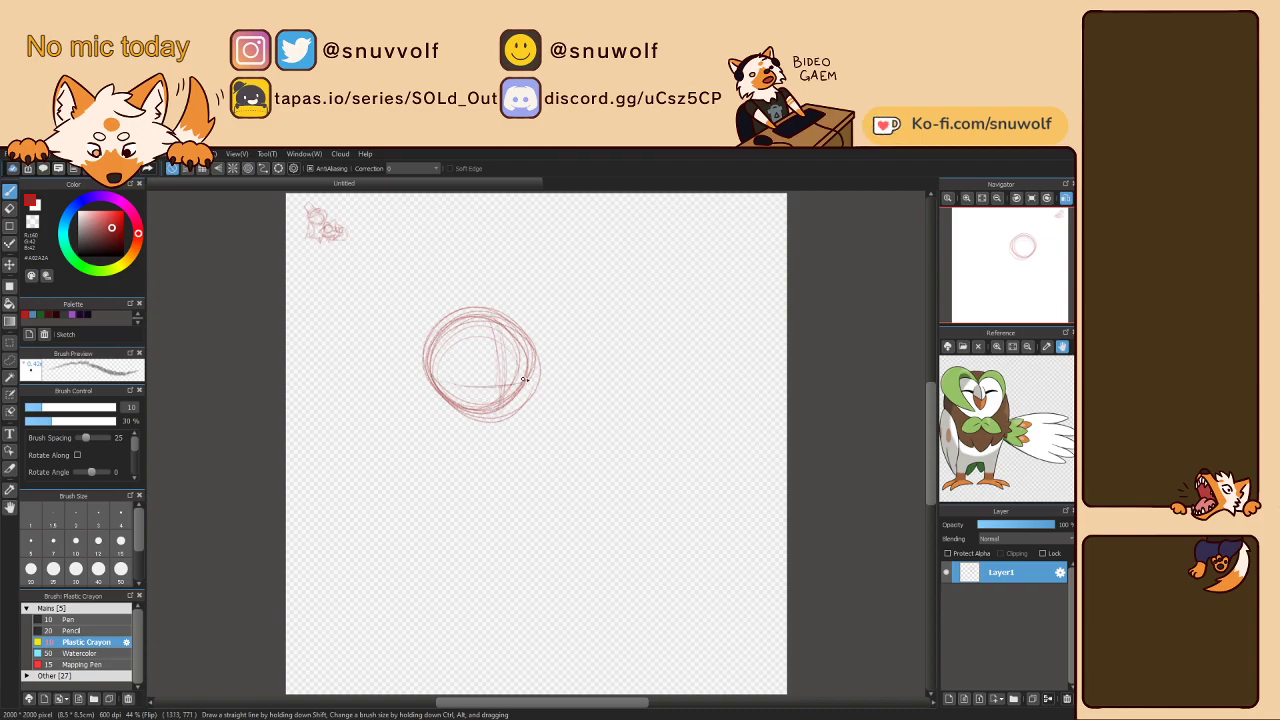
{"action": "key", "text": "h"}
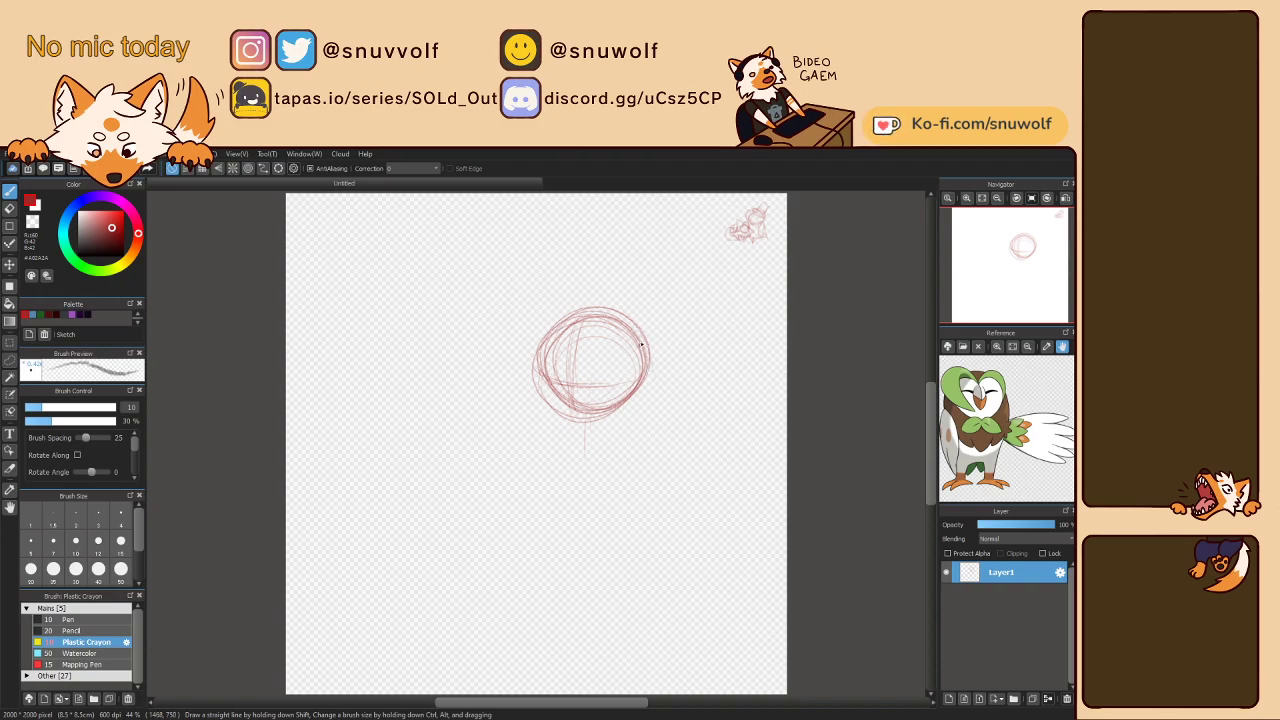
- Sketch a tall, slightly tapering body below the head with a curved base, and check its shape in the mirrored view
{"action": "left_click_drag", "start_coordinate": [654, 364], "coordinate": [638, 490]}
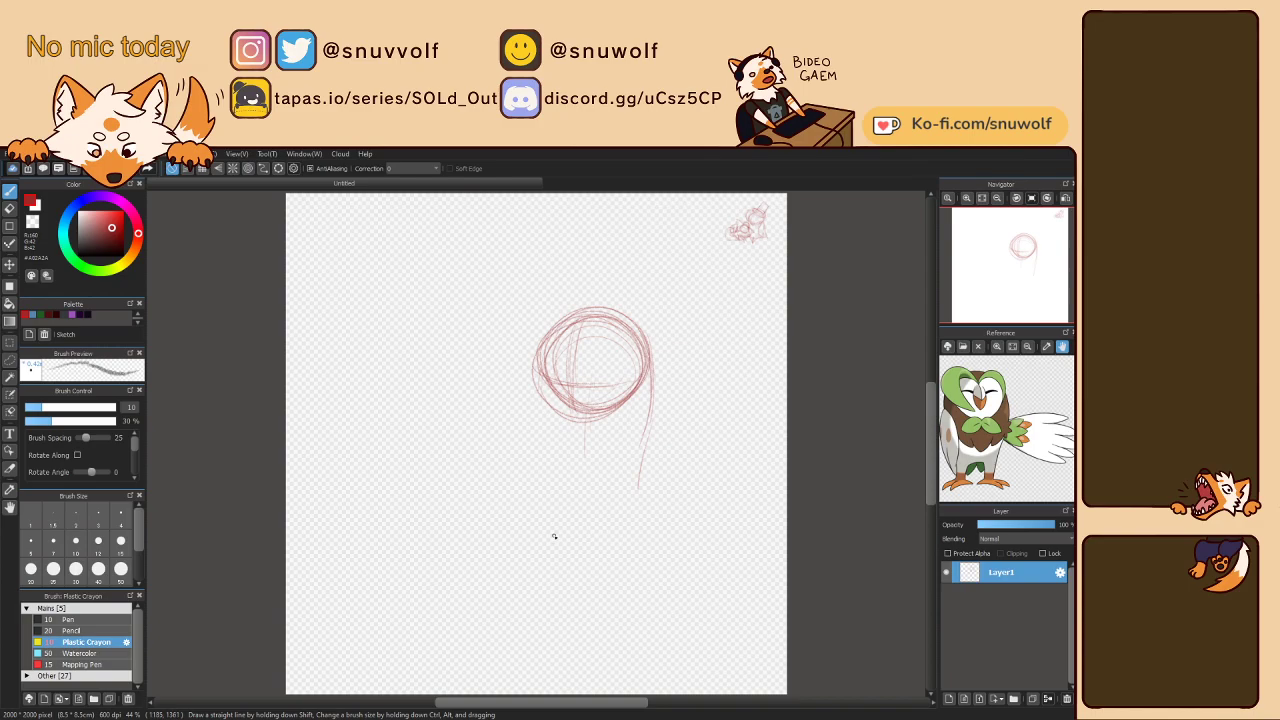
{"action": "mouse_move", "coordinate": [598, 527]}
{"action": "left_mouse_down"}
{"action": "mouse_move", "coordinate": [569, 526]}
{"action": "mouse_move", "coordinate": [642, 515]}
{"action": "left_mouse_up"}
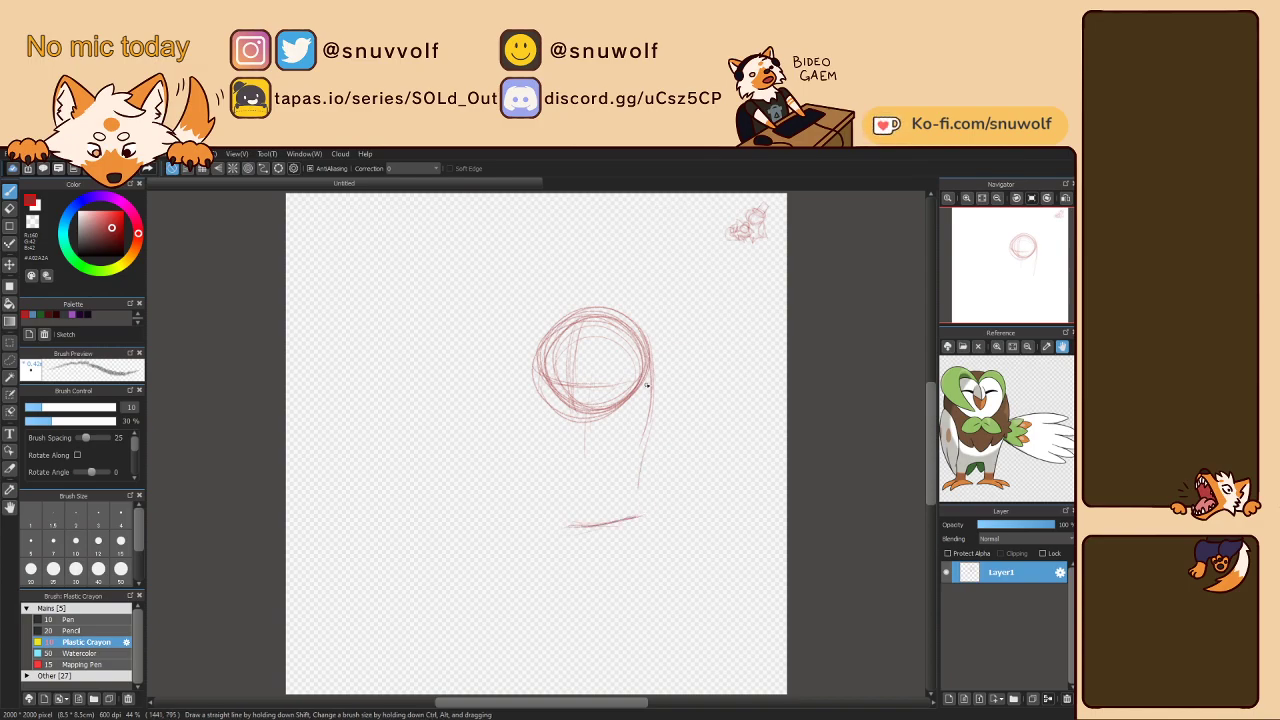
{"action": "mouse_move", "coordinate": [643, 344]}
{"action": "left_mouse_down"}
{"action": "mouse_move", "coordinate": [648, 466]}
{"action": "mouse_move", "coordinate": [631, 534]}
{"action": "left_mouse_up"}
{"action": "mouse_move", "coordinate": [539, 382]}
{"action": "left_mouse_down"}
{"action": "mouse_move", "coordinate": [543, 458]}
{"action": "mouse_move", "coordinate": [541, 392]}
{"action": "left_mouse_up"}
{"action": "mouse_move", "coordinate": [538, 436]}
{"action": "left_mouse_down"}
{"action": "mouse_move", "coordinate": [545, 368]}
{"action": "mouse_move", "coordinate": [537, 442]}
{"action": "left_mouse_up"}
{"action": "left_click_drag", "start_coordinate": [539, 378], "coordinate": [543, 478]}
{"action": "left_click_drag", "start_coordinate": [537, 410], "coordinate": [552, 510]}
{"action": "left_click_drag", "start_coordinate": [543, 466], "coordinate": [557, 526]}
{"action": "left_click_drag", "start_coordinate": [541, 360], "coordinate": [536, 434]}
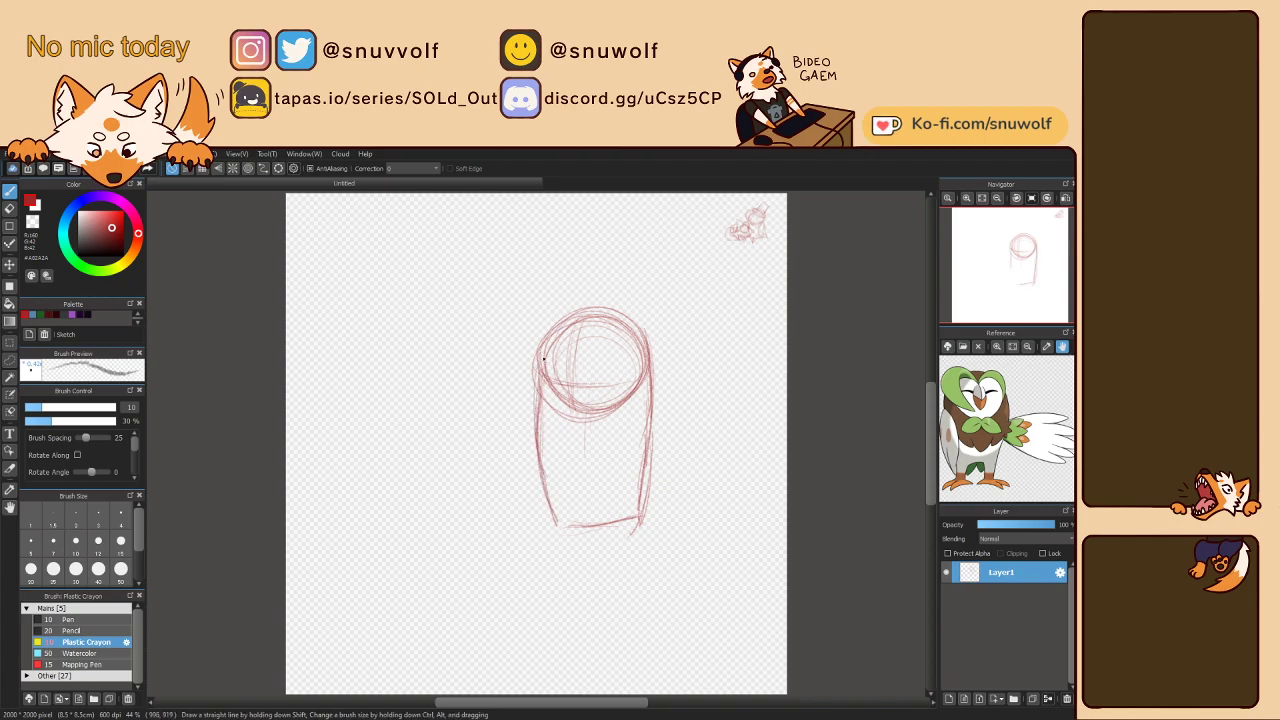
{"action": "mouse_move", "coordinate": [540, 364]}
{"action": "left_mouse_down"}
{"action": "mouse_move", "coordinate": [609, 311]}
{"action": "mouse_move", "coordinate": [570, 318]}
{"action": "mouse_move", "coordinate": [649, 349]}
{"action": "mouse_move", "coordinate": [541, 358]}
{"action": "left_mouse_up"}
{"action": "mouse_move", "coordinate": [535, 416]}
{"action": "left_mouse_down"}
{"action": "mouse_move", "coordinate": [553, 512]}
{"action": "mouse_move", "coordinate": [640, 518]}
{"action": "left_mouse_up"}
{"action": "key", "text": "h"}
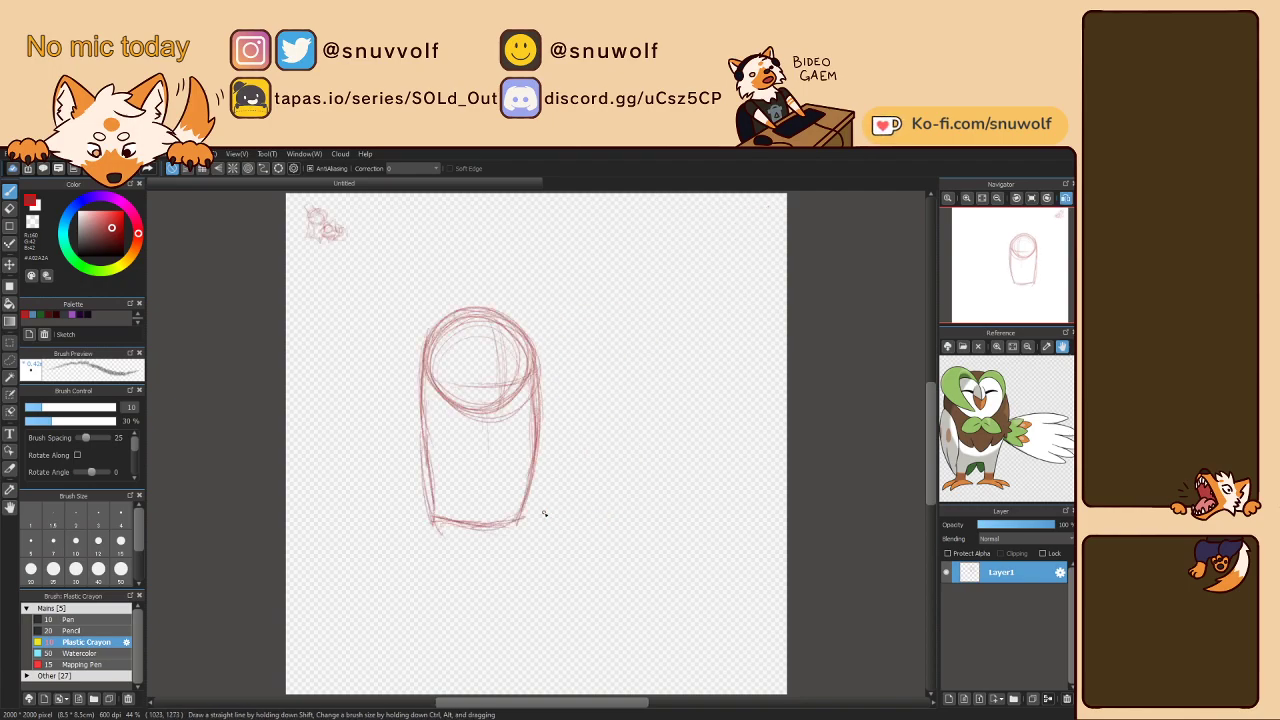
{"action": "key", "text": "h"}
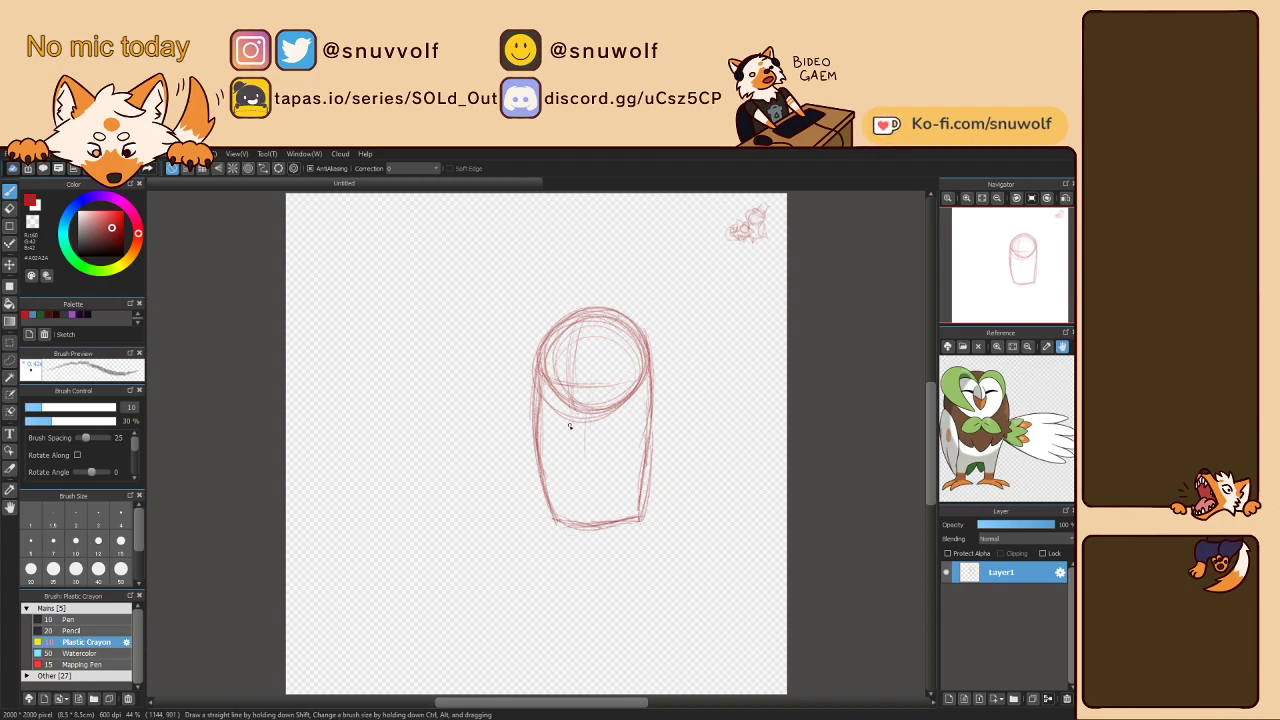
- Sketch a leaf-shaped bow tie below the head and a pointed beak on the vertical face guideline
{"action": "mouse_move", "coordinate": [574, 424]}
{"action": "left_mouse_down"}
{"action": "mouse_move", "coordinate": [587, 425]}
{"action": "mouse_move", "coordinate": [594, 445]}
{"action": "mouse_move", "coordinate": [592, 423]}
{"action": "mouse_move", "coordinate": [580, 432]}
{"action": "mouse_move", "coordinate": [596, 448]}
{"action": "mouse_move", "coordinate": [594, 426]}
{"action": "mouse_move", "coordinate": [602, 448]}
{"action": "mouse_move", "coordinate": [588, 416]}
{"action": "left_mouse_up"}
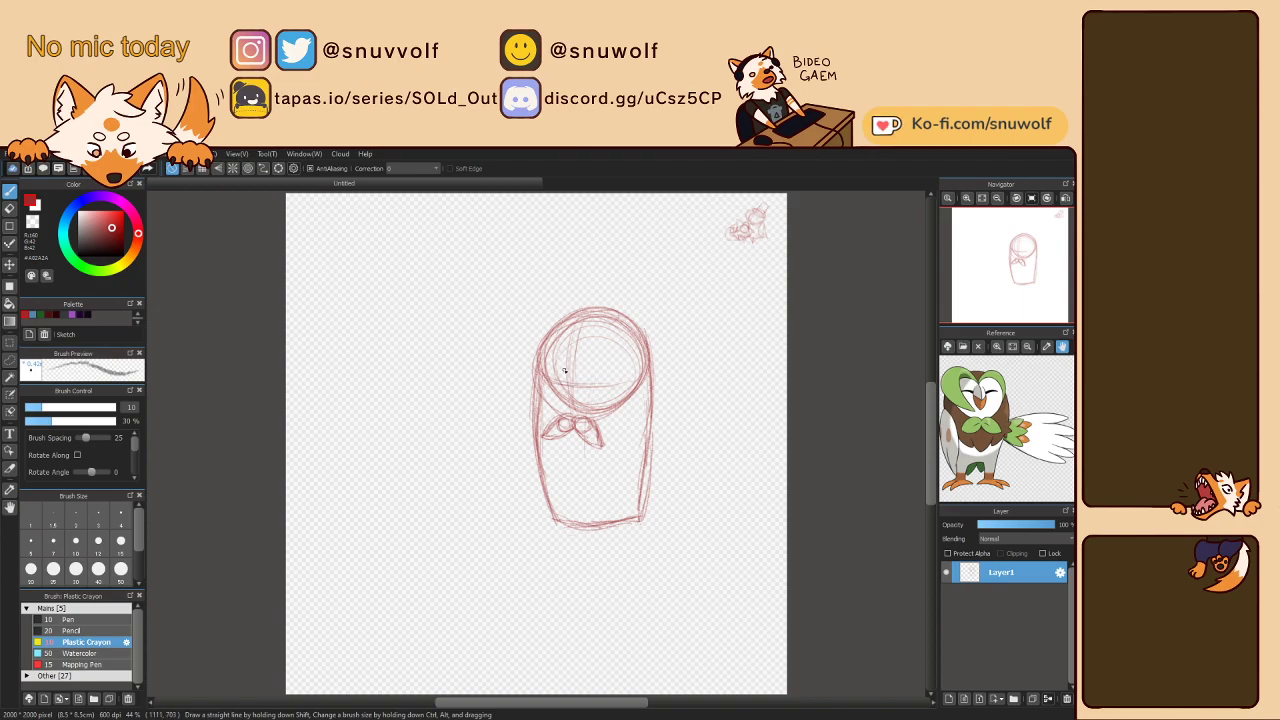
{"action": "left_click_drag", "start_coordinate": [570, 355], "coordinate": [556, 381]}
{"action": "mouse_move", "coordinate": [557, 393]}
{"action": "left_mouse_down"}
{"action": "mouse_move", "coordinate": [566, 406]}
{"action": "mouse_move", "coordinate": [574, 386]}
{"action": "left_mouse_up"}
- Draw a curved closed eye beside the beak and outline the rounded face mask inside the head
{"action": "left_click_drag", "start_coordinate": [579, 369], "coordinate": [604, 366]}
{"action": "left_click_drag", "start_coordinate": [604, 367], "coordinate": [600, 368]}
{"action": "mouse_move", "coordinate": [640, 376]}
{"action": "left_mouse_down"}
{"action": "mouse_move", "coordinate": [622, 314]}
{"action": "mouse_move", "coordinate": [584, 312]}
{"action": "mouse_move", "coordinate": [622, 316]}
{"action": "mouse_move", "coordinate": [642, 371]}
{"action": "left_mouse_up"}
{"action": "mouse_move", "coordinate": [572, 340]}
{"action": "left_mouse_down"}
{"action": "mouse_move", "coordinate": [612, 332]}
{"action": "mouse_move", "coordinate": [627, 388]}
{"action": "left_mouse_up"}
{"action": "left_click_drag", "start_coordinate": [642, 344], "coordinate": [627, 388]}
{"action": "mouse_move", "coordinate": [572, 327]}
{"action": "left_mouse_down"}
{"action": "mouse_move", "coordinate": [623, 317]}
{"action": "mouse_move", "coordinate": [636, 346]}
{"action": "mouse_move", "coordinate": [572, 336]}
{"action": "mouse_move", "coordinate": [634, 390]}
{"action": "left_mouse_up"}
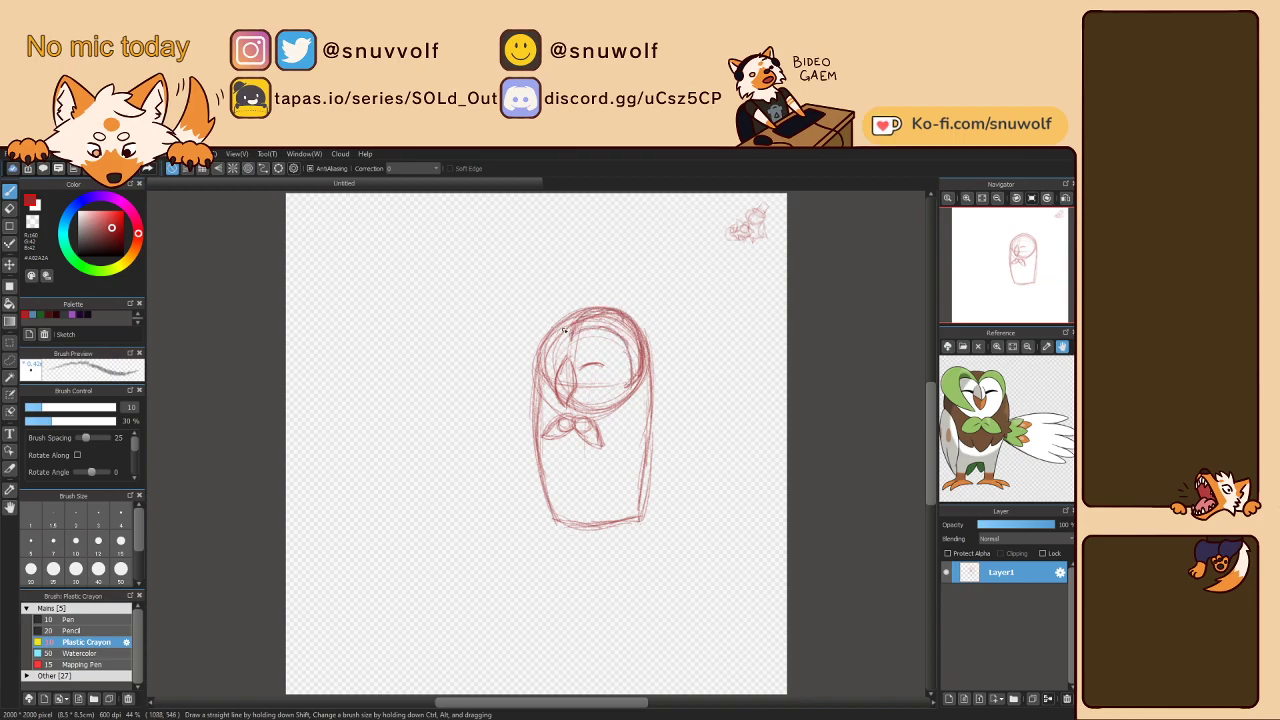
- Sketch the large leaf-shaped hood flap at the head's left side and rework the beak and closed eyes
{"action": "mouse_move", "coordinate": [570, 321]}
{"action": "left_mouse_down"}
{"action": "mouse_move", "coordinate": [525, 312]}
{"action": "mouse_move", "coordinate": [533, 362]}
{"action": "mouse_move", "coordinate": [518, 342]}
{"action": "mouse_move", "coordinate": [524, 314]}
{"action": "mouse_move", "coordinate": [537, 314]}
{"action": "mouse_move", "coordinate": [514, 356]}
{"action": "left_mouse_up"}
{"action": "left_click_drag", "start_coordinate": [553, 308], "coordinate": [577, 327]}
{"action": "mouse_move", "coordinate": [518, 358]}
{"action": "left_mouse_down"}
{"action": "mouse_move", "coordinate": [535, 393]}
{"action": "mouse_move", "coordinate": [518, 314]}
{"action": "left_mouse_up"}
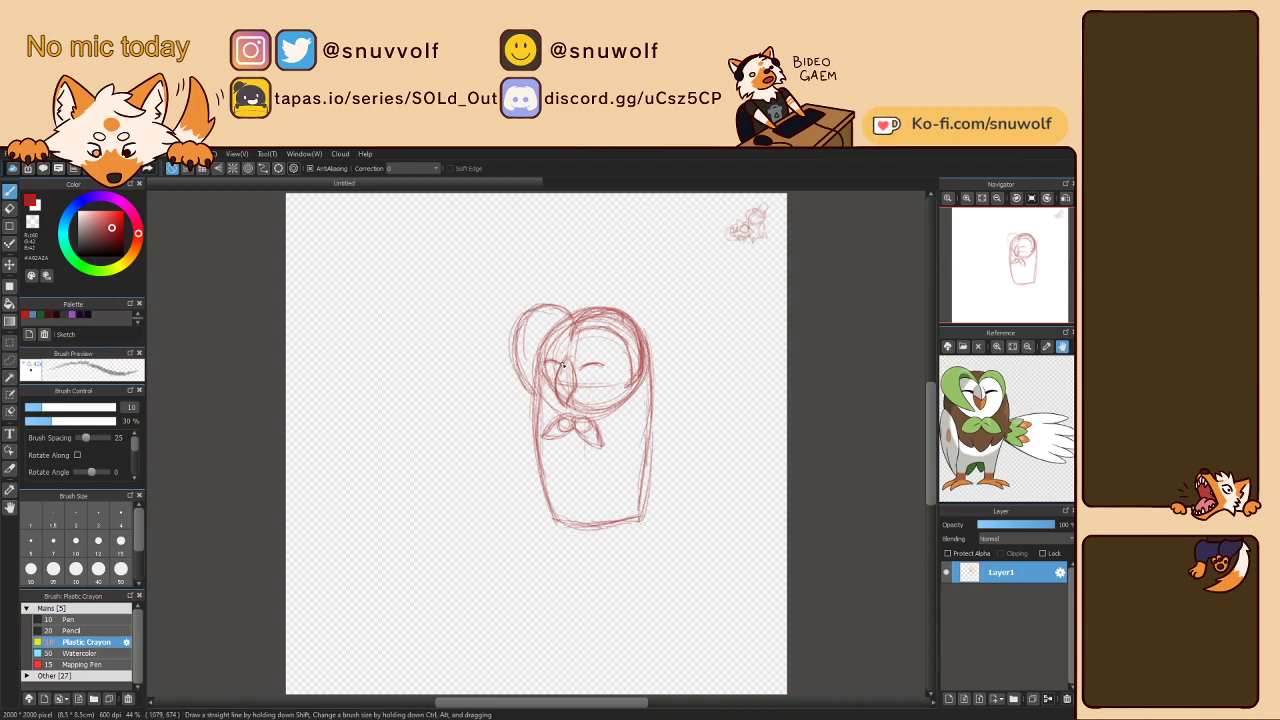
{"action": "mouse_move", "coordinate": [582, 366]}
{"action": "left_mouse_down"}
{"action": "mouse_move", "coordinate": [605, 370]}
{"action": "mouse_move", "coordinate": [570, 352]}
{"action": "left_mouse_up"}
{"action": "left_click_drag", "start_coordinate": [556, 386], "coordinate": [568, 405]}
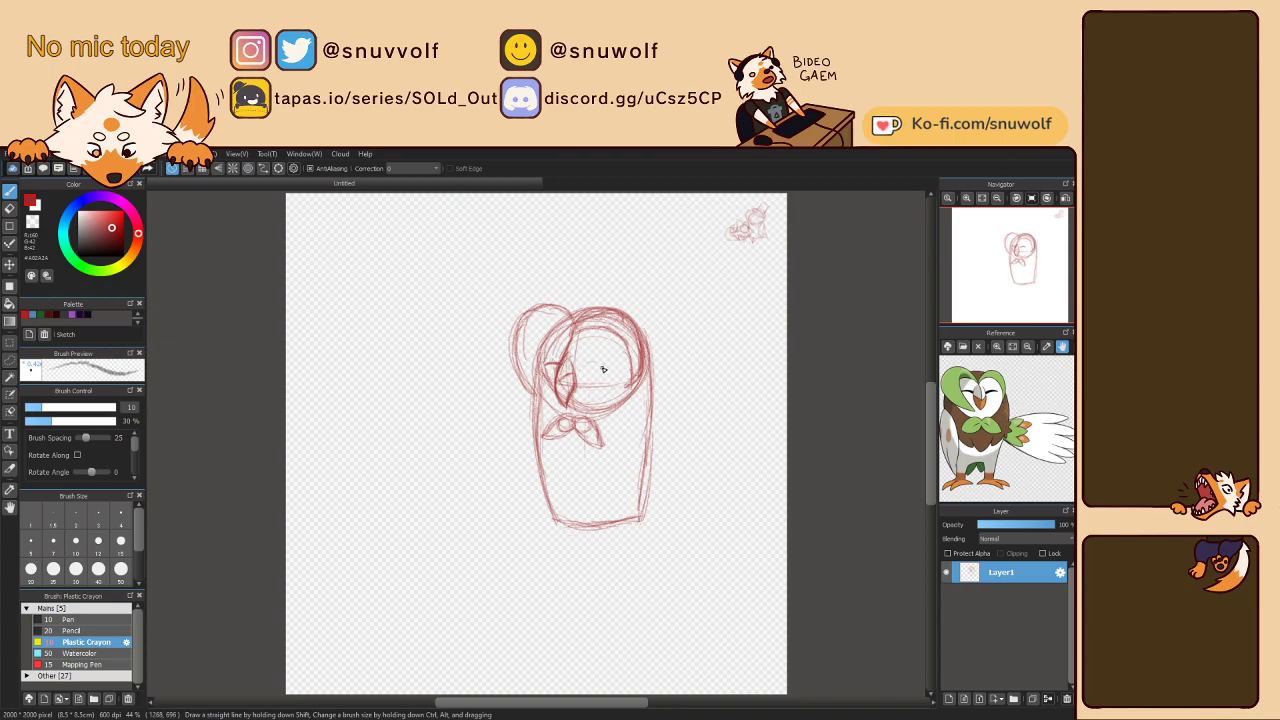
{"action": "left_click_drag", "start_coordinate": [578, 366], "coordinate": [596, 364]}
{"action": "mouse_move", "coordinate": [533, 390]}
{"action": "left_mouse_down"}
{"action": "mouse_move", "coordinate": [539, 359]}
{"action": "mouse_move", "coordinate": [530, 387]}
{"action": "mouse_move", "coordinate": [563, 336]}
{"action": "mouse_move", "coordinate": [532, 362]}
{"action": "left_mouse_up"}
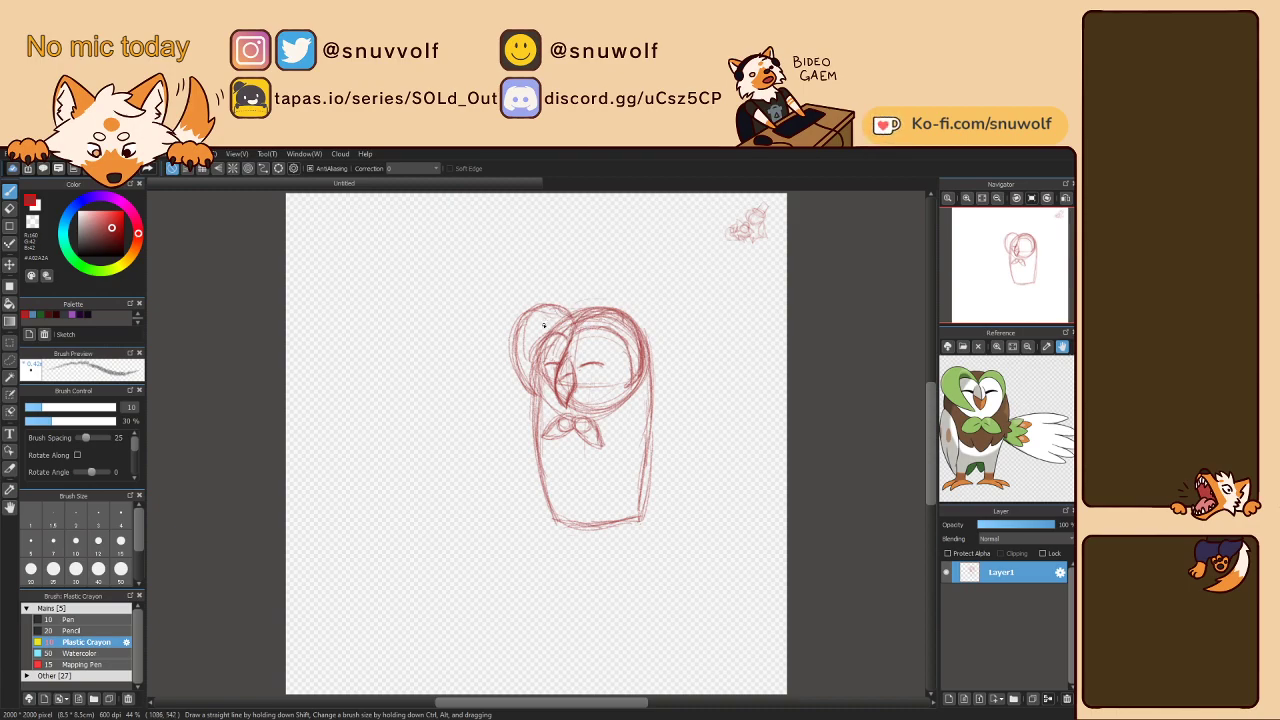
- Sketch a curved hat brim across the head, and add a folded wing and round feet to the body
{"action": "mouse_move", "coordinate": [543, 300]}
{"action": "left_mouse_down"}
{"action": "mouse_move", "coordinate": [607, 315]}
{"action": "mouse_move", "coordinate": [573, 296]}
{"action": "mouse_move", "coordinate": [637, 323]}
{"action": "mouse_move", "coordinate": [613, 306]}
{"action": "mouse_move", "coordinate": [641, 361]}
{"action": "left_mouse_up"}
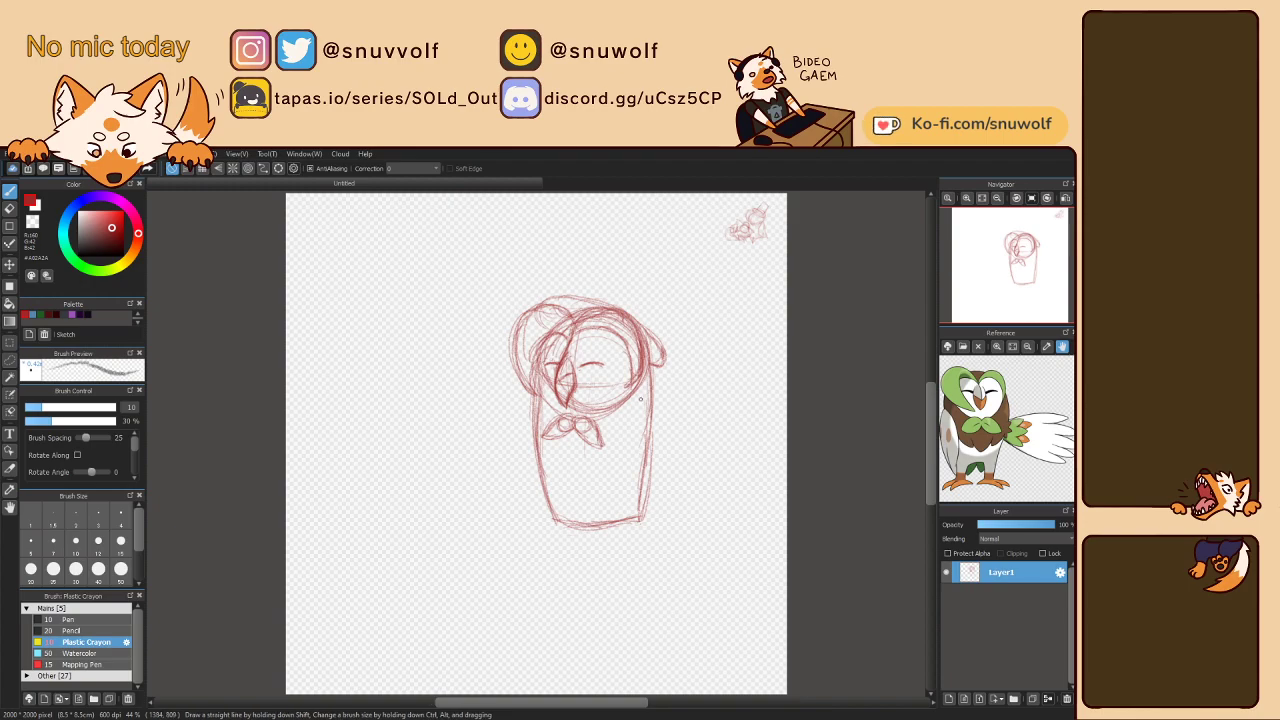
{"action": "mouse_move", "coordinate": [646, 405]}
{"action": "left_mouse_down"}
{"action": "mouse_move", "coordinate": [630, 402]}
{"action": "mouse_move", "coordinate": [614, 442]}
{"action": "mouse_move", "coordinate": [615, 476]}
{"action": "mouse_move", "coordinate": [640, 515]}
{"action": "mouse_move", "coordinate": [545, 505]}
{"action": "mouse_move", "coordinate": [560, 525]}
{"action": "mouse_move", "coordinate": [586, 500]}
{"action": "mouse_move", "coordinate": [629, 494]}
{"action": "mouse_move", "coordinate": [606, 515]}
{"action": "mouse_move", "coordinate": [642, 512]}
{"action": "left_mouse_up"}
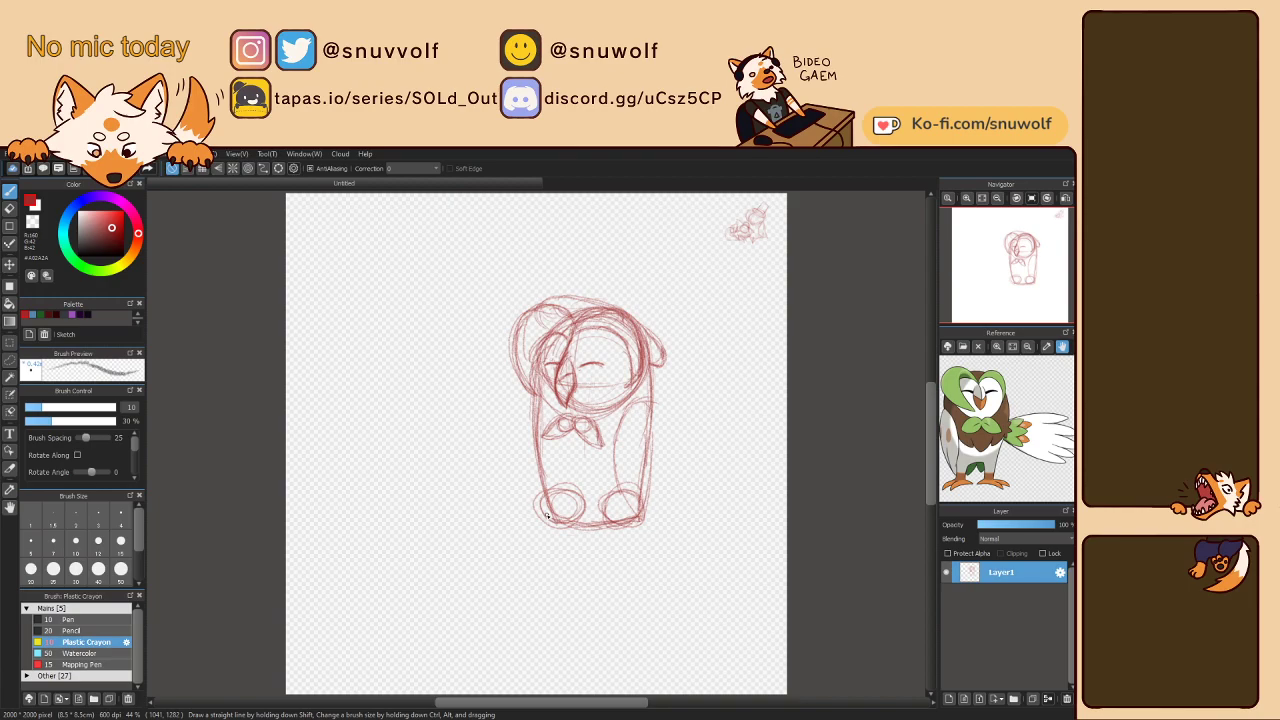
- Handwrite "BRB" inside an oval left of the owl figure and undo the note
{"action": "mouse_move", "coordinate": [348, 389]}
{"action": "left_mouse_down"}
{"action": "mouse_move", "coordinate": [370, 413]}
{"action": "mouse_move", "coordinate": [391, 385]}
{"action": "mouse_move", "coordinate": [432, 398]}
{"action": "left_mouse_up"}
{"action": "mouse_move", "coordinate": [416, 452]}
{"action": "left_mouse_down"}
{"action": "mouse_move", "coordinate": [326, 383]}
{"action": "mouse_move", "coordinate": [405, 451]}
{"action": "left_mouse_up"}
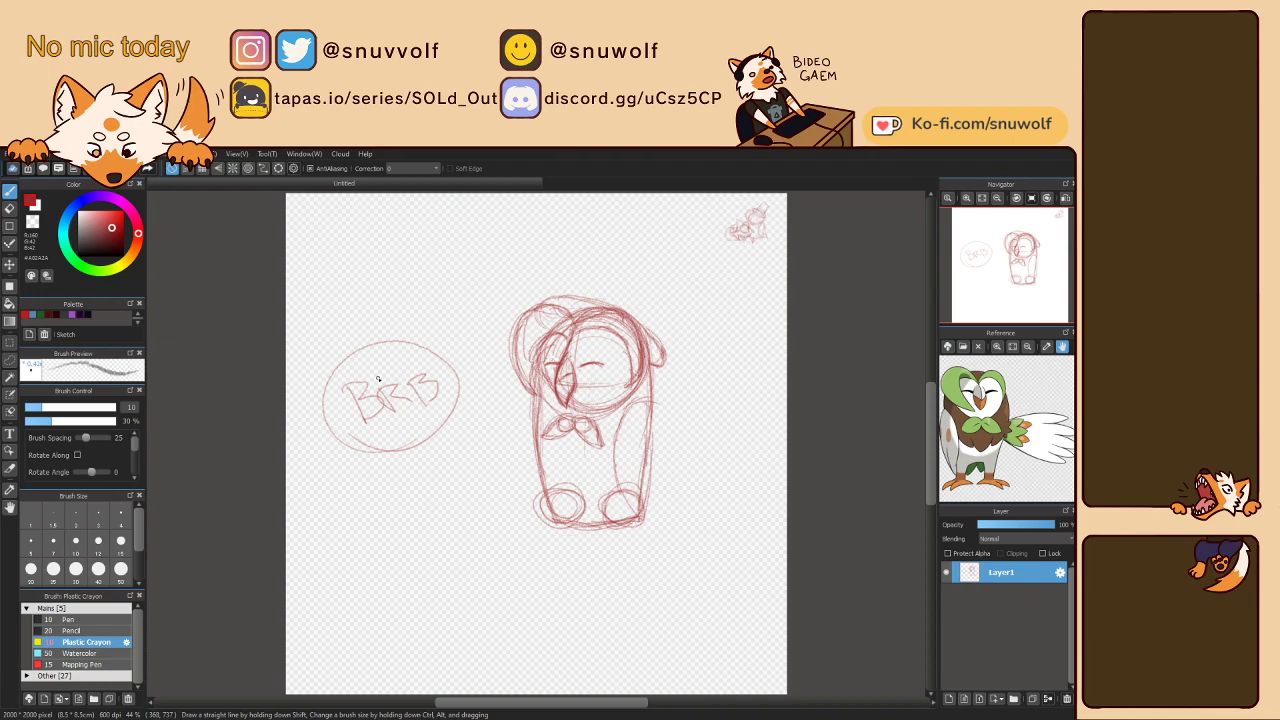
{"action": "key", "text": "ctrl+z"}
{"action": "key", "text": "ctrl+z"}
{"action": "key", "text": "ctrl+z"}
{"action": "key", "text": "ctrl+z"}
{"action": "key", "text": "ctrl+z"}
{"action": "key", "text": "ctrl+z"}
{"action": "key", "text": "ctrl+z"}
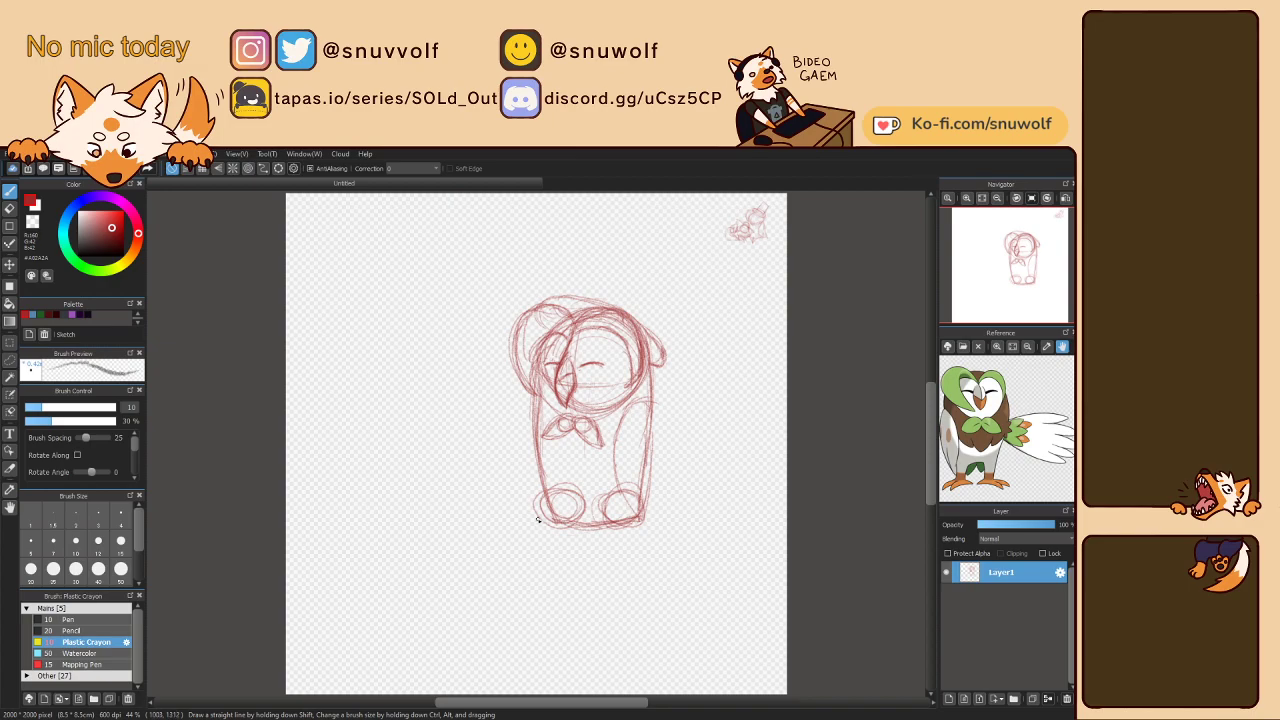
- Reinforce the body's base and the wing's outer edge, and sketch tail feathers extending right from the base
{"action": "mouse_move", "coordinate": [581, 523]}
{"action": "left_mouse_down"}
{"action": "mouse_move", "coordinate": [602, 525]}
{"action": "mouse_move", "coordinate": [637, 492]}
{"action": "left_mouse_up"}
{"action": "mouse_move", "coordinate": [648, 408]}
{"action": "left_mouse_down"}
{"action": "mouse_move", "coordinate": [658, 472]}
{"action": "mouse_move", "coordinate": [662, 454]}
{"action": "mouse_move", "coordinate": [657, 435]}
{"action": "mouse_move", "coordinate": [650, 505]}
{"action": "left_mouse_up"}
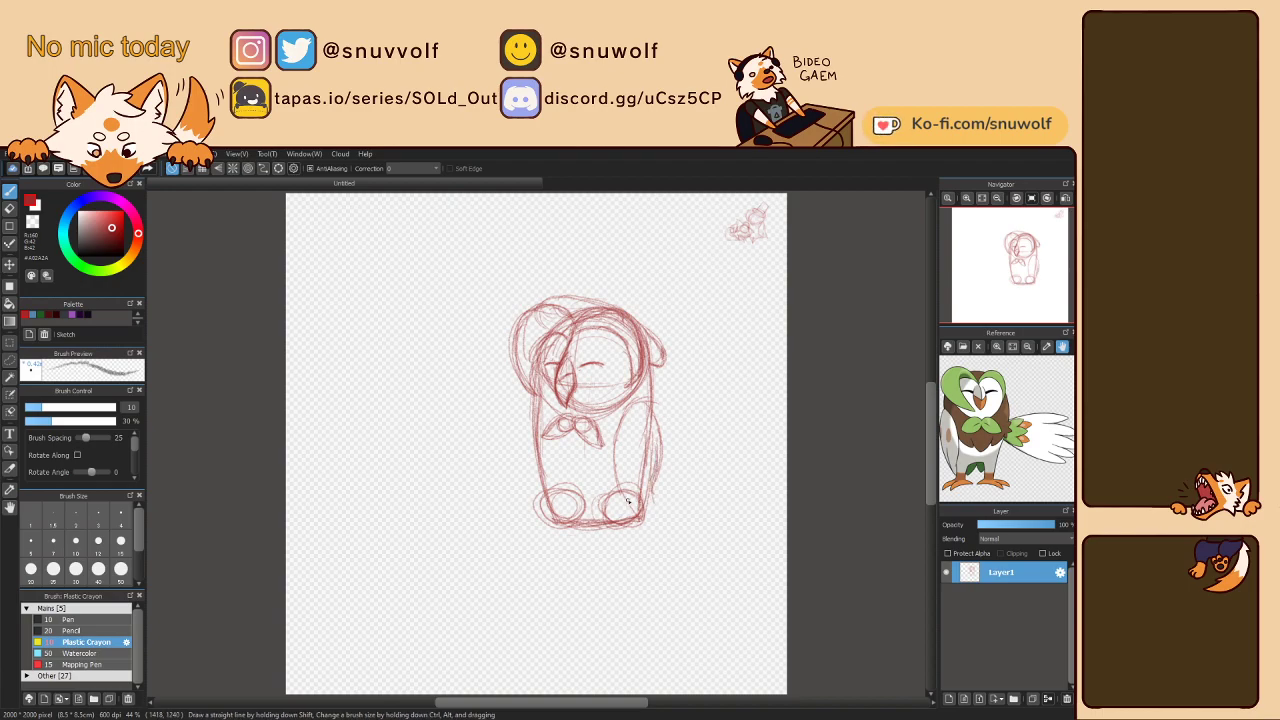
{"action": "mouse_move", "coordinate": [635, 470]}
{"action": "left_mouse_down"}
{"action": "mouse_move", "coordinate": [683, 500]}
{"action": "mouse_move", "coordinate": [639, 518]}
{"action": "mouse_move", "coordinate": [689, 516]}
{"action": "mouse_move", "coordinate": [647, 521]}
{"action": "mouse_move", "coordinate": [674, 525]}
{"action": "mouse_move", "coordinate": [660, 523]}
{"action": "mouse_move", "coordinate": [690, 512]}
{"action": "left_mouse_up"}
- Redraw the hat brim as a thicker curve hugging the top of the head, undoing the last two strokes
{"action": "mouse_move", "coordinate": [541, 305]}
{"action": "left_mouse_down"}
{"action": "mouse_move", "coordinate": [565, 297]}
{"action": "mouse_move", "coordinate": [630, 314]}
{"action": "mouse_move", "coordinate": [652, 336]}
{"action": "left_mouse_up"}
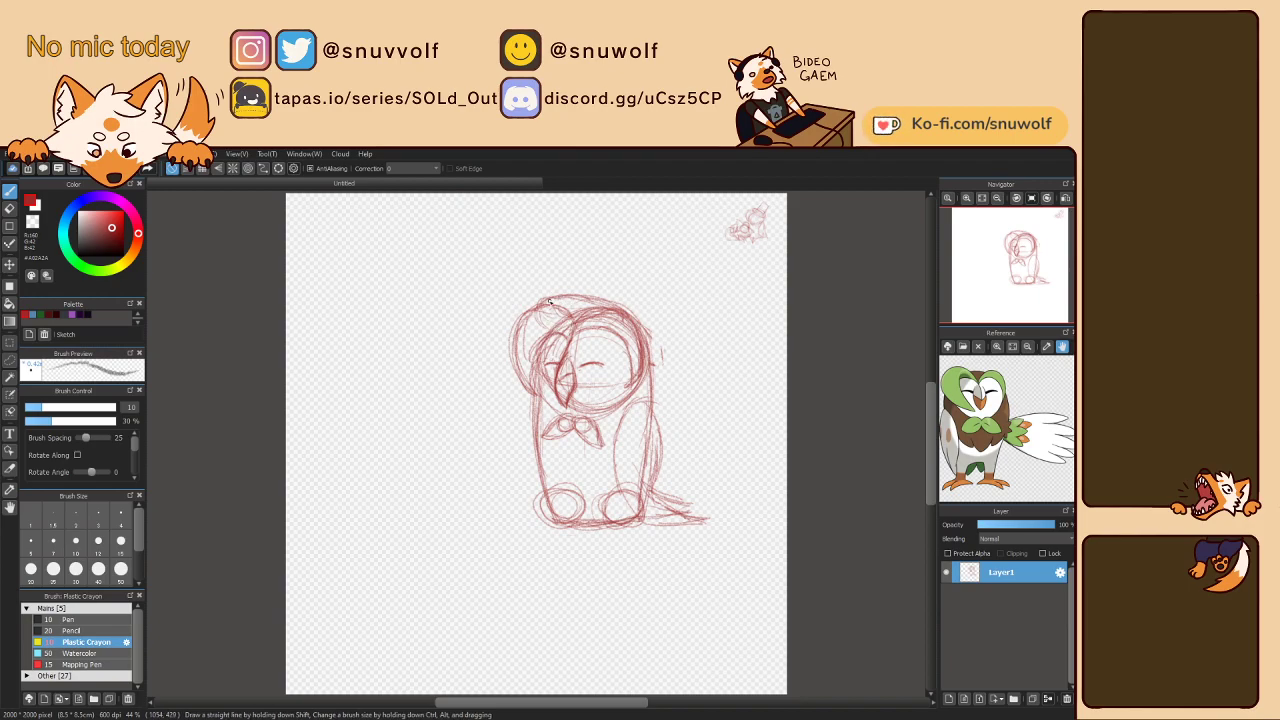
{"action": "mouse_move", "coordinate": [563, 307]}
{"action": "left_mouse_down"}
{"action": "mouse_move", "coordinate": [613, 301]}
{"action": "mouse_move", "coordinate": [662, 362]}
{"action": "left_mouse_up"}
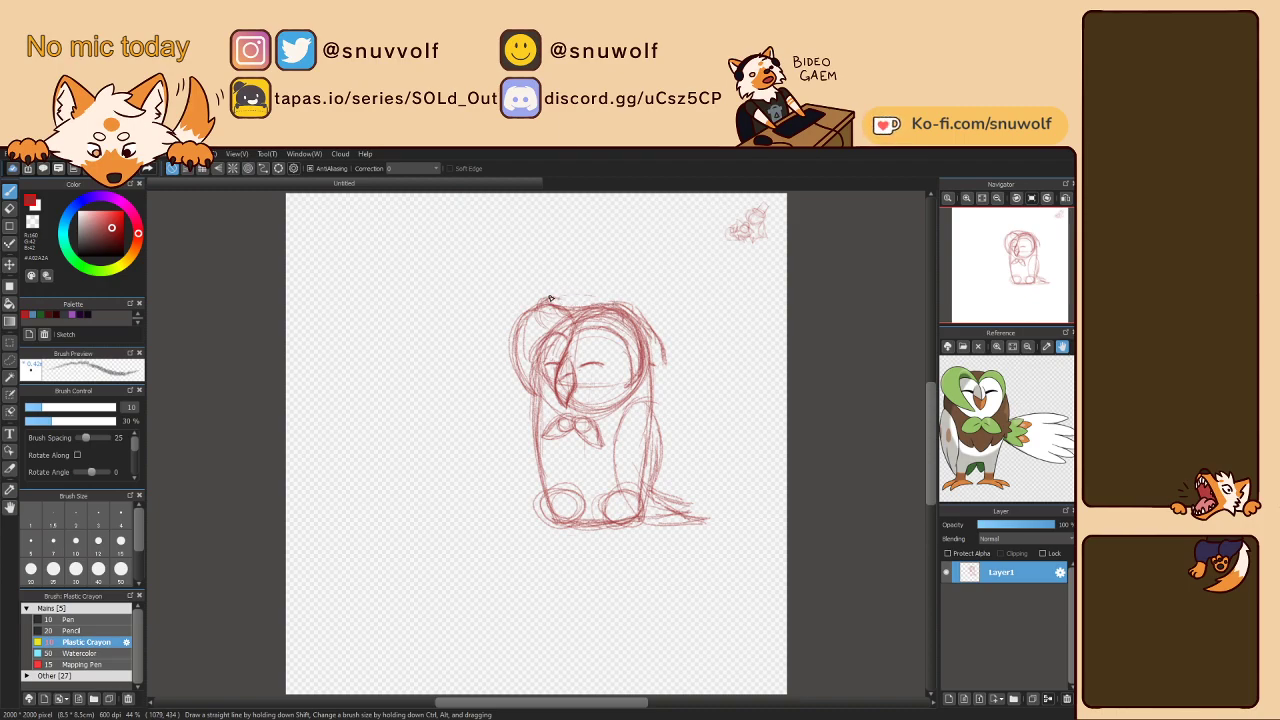
{"action": "mouse_move", "coordinate": [585, 312]}
{"action": "left_mouse_down"}
{"action": "mouse_move", "coordinate": [649, 346]}
{"action": "mouse_move", "coordinate": [641, 333]}
{"action": "mouse_move", "coordinate": [657, 369]}
{"action": "left_mouse_up"}
{"action": "mouse_move", "coordinate": [578, 307]}
{"action": "left_mouse_down"}
{"action": "mouse_move", "coordinate": [623, 304]}
{"action": "mouse_move", "coordinate": [654, 331]}
{"action": "mouse_move", "coordinate": [643, 308]}
{"action": "mouse_move", "coordinate": [664, 355]}
{"action": "mouse_move", "coordinate": [654, 366]}
{"action": "mouse_move", "coordinate": [666, 348]}
{"action": "mouse_move", "coordinate": [641, 312]}
{"action": "left_mouse_up"}
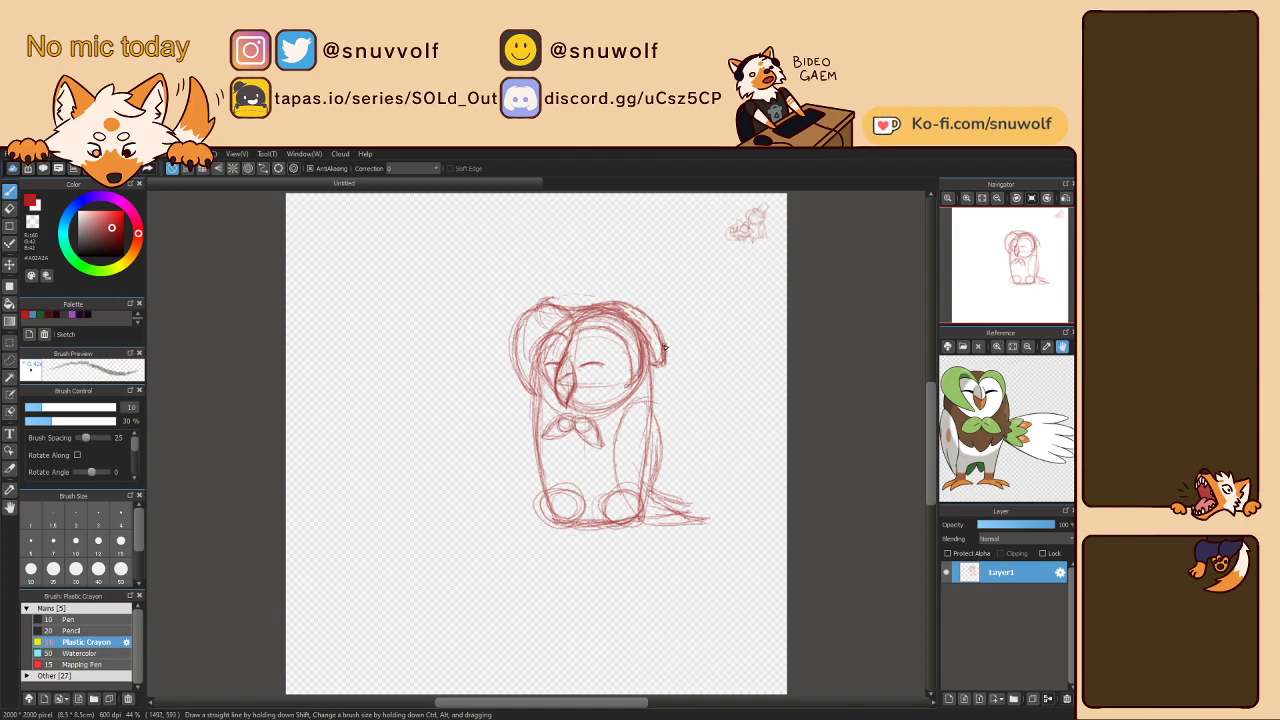
{"action": "left_click_drag", "start_coordinate": [666, 358], "coordinate": [665, 365]}
{"action": "left_click_drag", "start_coordinate": [550, 298], "coordinate": [557, 300]}
{"action": "key", "text": "ctrl+z"}
{"action": "key", "text": "ctrl+z"}
- Darken the brim's upper edge and sketch the tall, flaring crown of the top hat above it
{"action": "left_click_drag", "start_coordinate": [558, 304], "coordinate": [645, 312]}
{"action": "mouse_move", "coordinate": [567, 297]}
{"action": "left_mouse_down"}
{"action": "mouse_move", "coordinate": [573, 275]}
{"action": "mouse_move", "coordinate": [566, 303]}
{"action": "left_mouse_up"}
{"action": "mouse_move", "coordinate": [576, 250]}
{"action": "left_mouse_down"}
{"action": "mouse_move", "coordinate": [615, 247]}
{"action": "mouse_move", "coordinate": [672, 270]}
{"action": "mouse_move", "coordinate": [661, 328]}
{"action": "mouse_move", "coordinate": [673, 275]}
{"action": "left_mouse_up"}
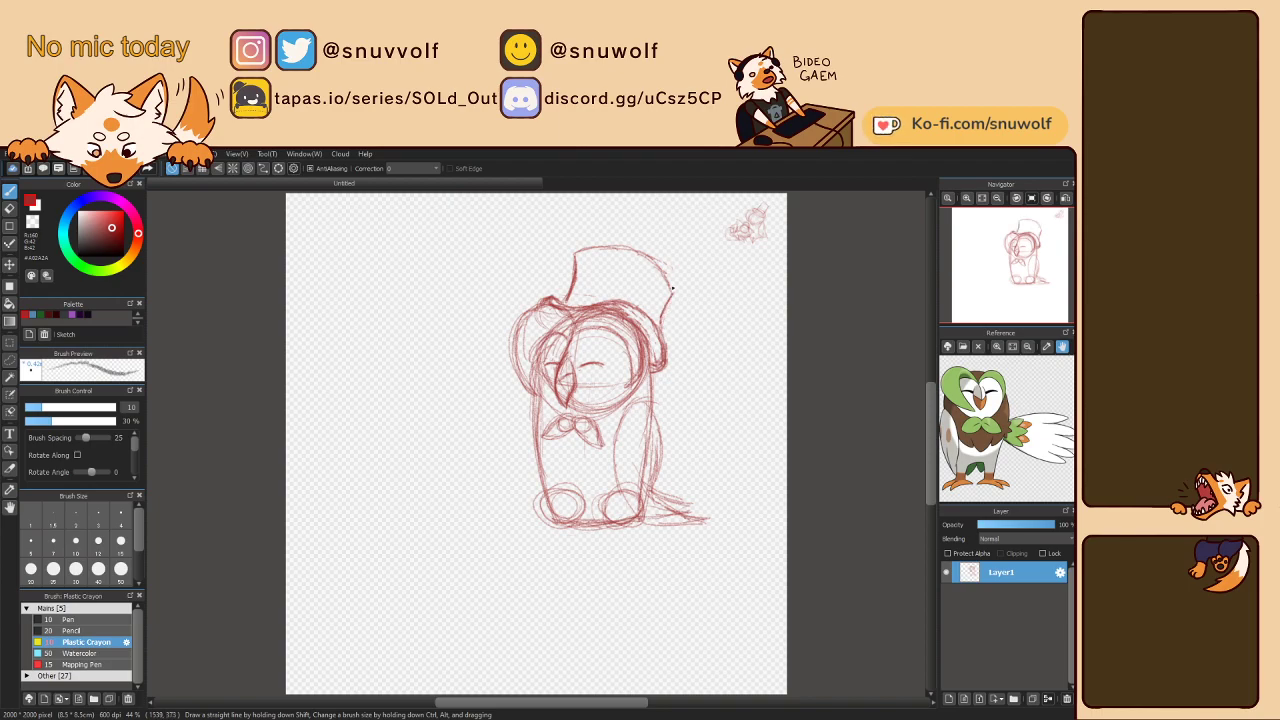
- Finish the outer side edge of the top hat's crown, joining it down to the brim
{"action": "left_click_drag", "start_coordinate": [670, 284], "coordinate": [663, 314]}
{"action": "key", "text": "Left"}
{"action": "key", "text": "Left"}
{"action": "key", "text": "Left"}
{"action": "key", "text": "Left"}
{"action": "key", "text": "Left"}
{"action": "key", "text": "Left"}
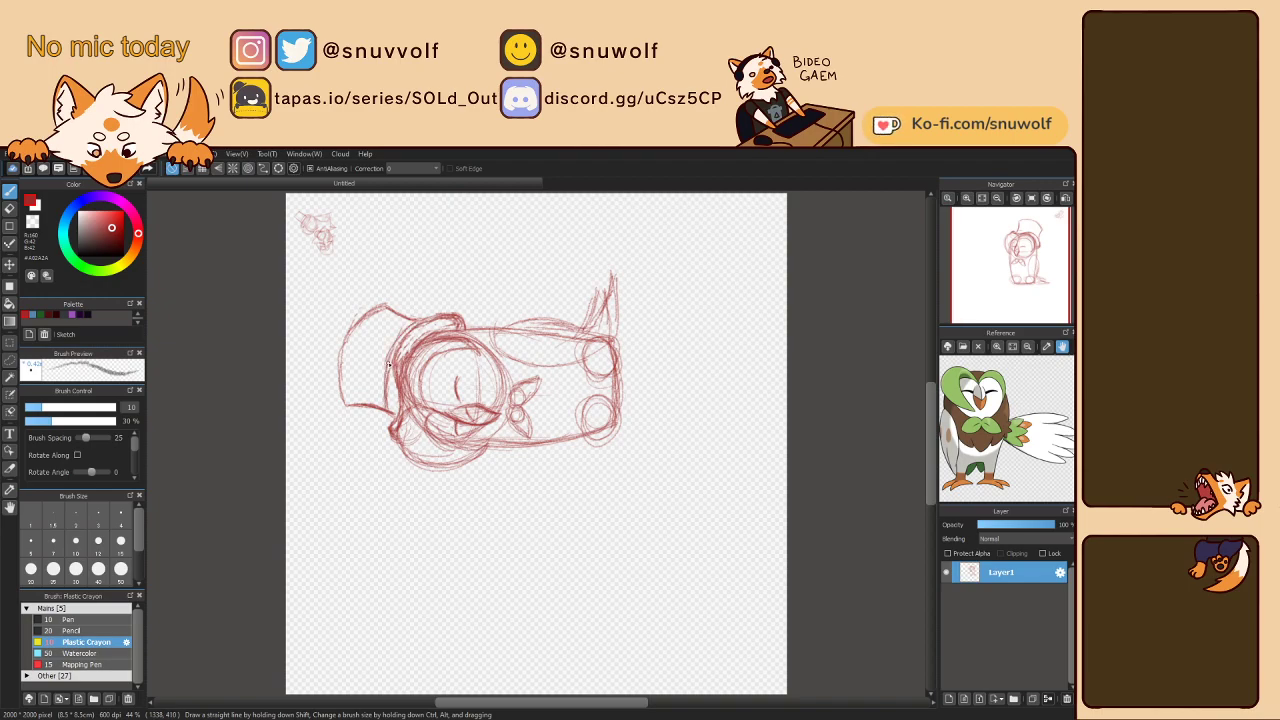
{"action": "key", "text": "Right"}
{"action": "key", "text": "Right"}
{"action": "key", "text": "Right"}
{"action": "key", "text": "Right"}
{"action": "key", "text": "Right"}
{"action": "key", "text": "Right"}
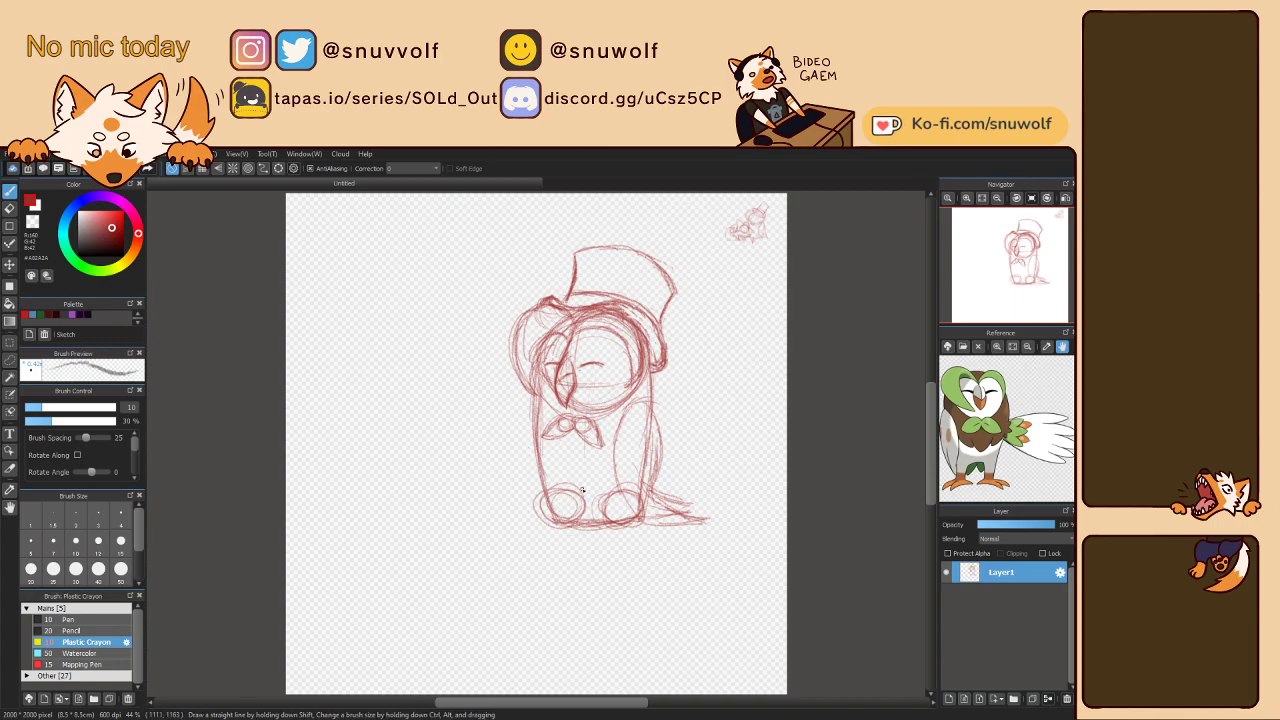
- Sketch two thin legs from the hip circles, one extending left and one below the body, each with a small circular foot joint
{"action": "mouse_move", "coordinate": [537, 464]}
{"action": "left_mouse_down"}
{"action": "mouse_move", "coordinate": [532, 502]}
{"action": "mouse_move", "coordinate": [568, 499]}
{"action": "mouse_move", "coordinate": [487, 524]}
{"action": "left_mouse_up"}
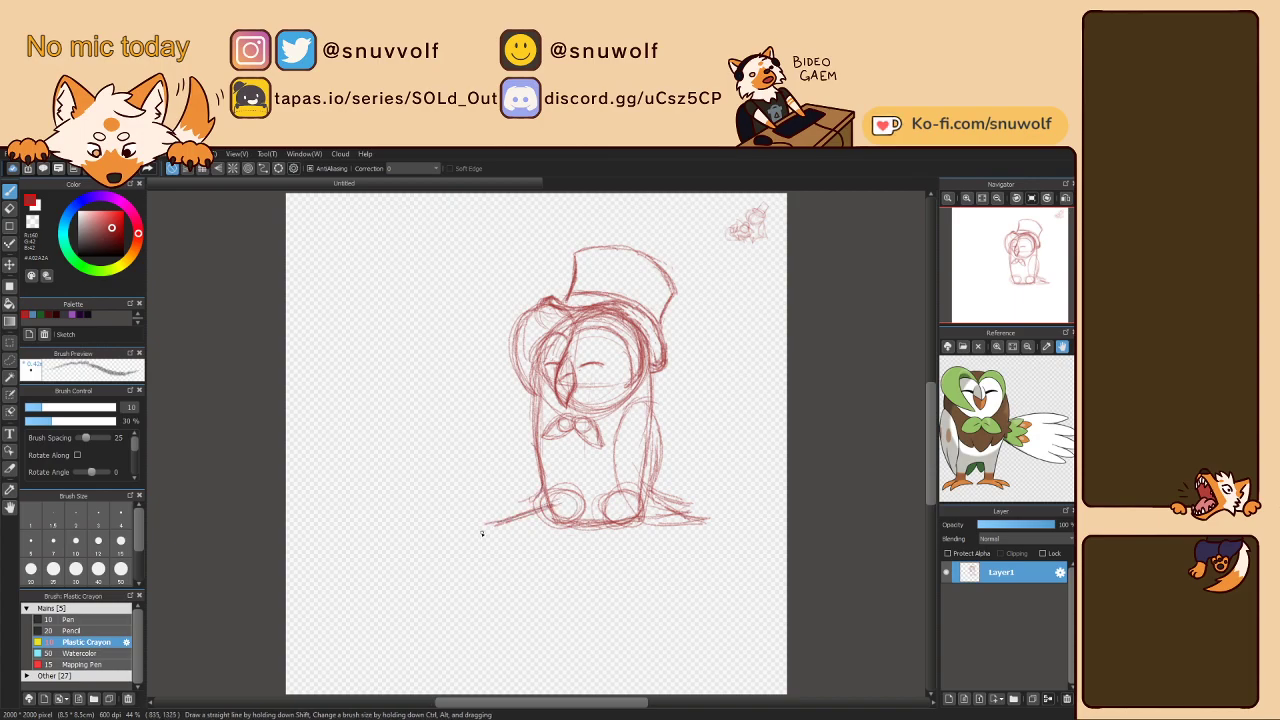
{"action": "mouse_move", "coordinate": [620, 508]}
{"action": "left_mouse_down"}
{"action": "mouse_move", "coordinate": [591, 548]}
{"action": "mouse_move", "coordinate": [571, 552]}
{"action": "mouse_move", "coordinate": [584, 550]}
{"action": "left_mouse_up"}
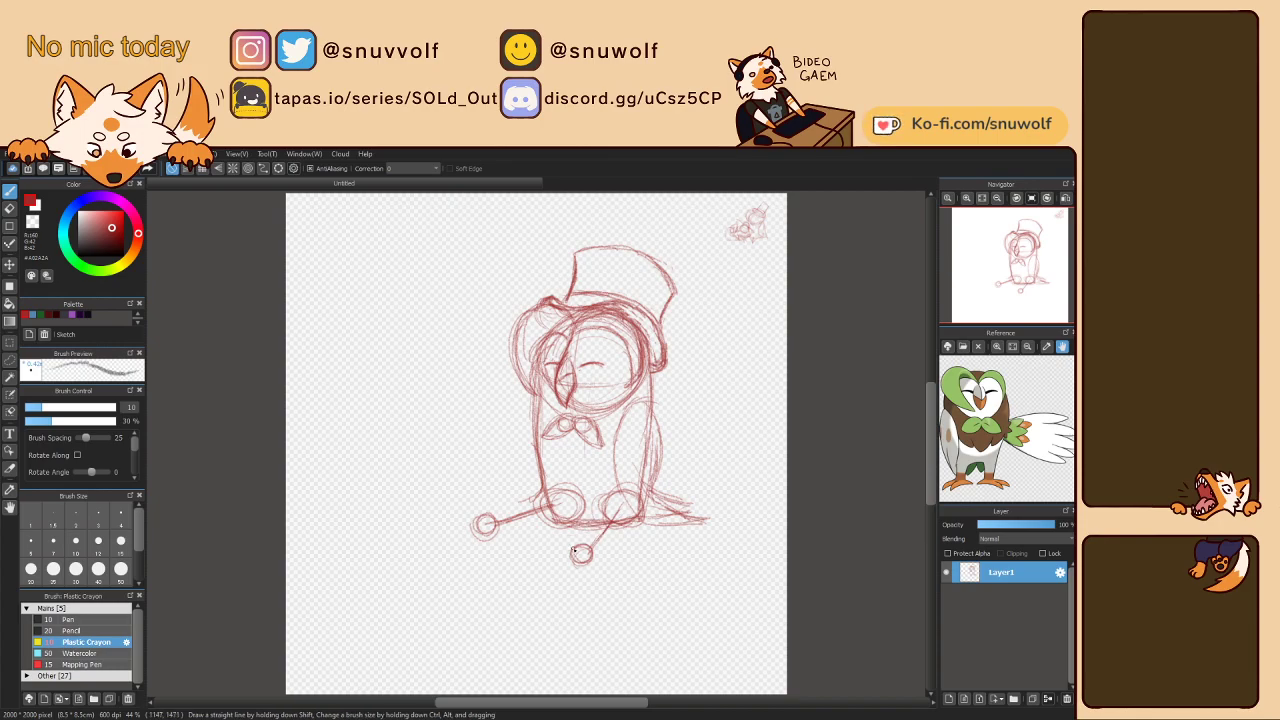
{"action": "left_click_drag", "start_coordinate": [563, 535], "coordinate": [579, 561]}
{"action": "key", "text": "ctrl+z"}
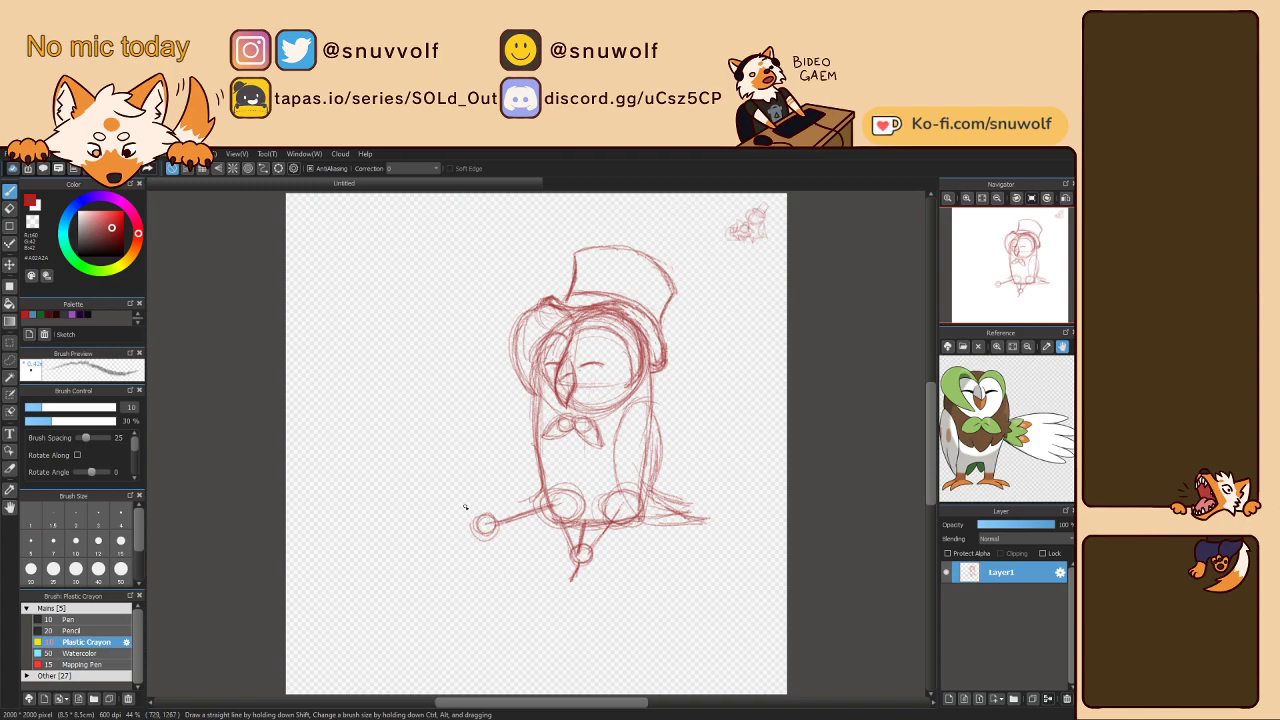
- Add splayed toes to the left-reaching foot and thicken its leg with a second outline
{"action": "mouse_move", "coordinate": [481, 520]}
{"action": "left_mouse_down"}
{"action": "mouse_move", "coordinate": [453, 495]}
{"action": "mouse_move", "coordinate": [478, 519]}
{"action": "mouse_move", "coordinate": [479, 497]}
{"action": "mouse_move", "coordinate": [484, 521]}
{"action": "mouse_move", "coordinate": [478, 486]}
{"action": "mouse_move", "coordinate": [483, 522]}
{"action": "left_mouse_up"}
{"action": "key", "text": "Left"}
{"action": "key", "text": "Left"}
{"action": "key", "text": "Left"}
{"action": "key", "text": "Left"}
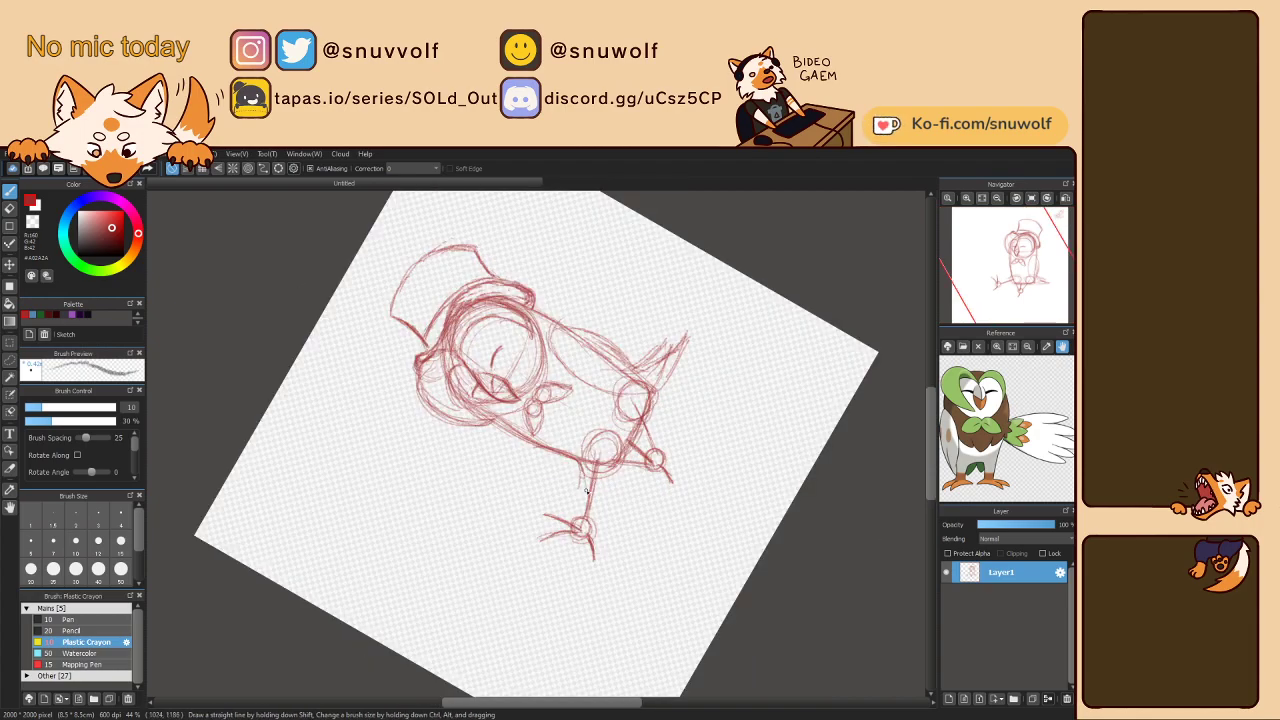
{"action": "mouse_move", "coordinate": [582, 465]}
{"action": "left_mouse_down"}
{"action": "mouse_move", "coordinate": [577, 519]}
{"action": "mouse_move", "coordinate": [587, 465]}
{"action": "mouse_move", "coordinate": [615, 475]}
{"action": "mouse_move", "coordinate": [617, 463]}
{"action": "mouse_move", "coordinate": [590, 534]}
{"action": "left_mouse_up"}
{"action": "key", "text": "Right"}
{"action": "key", "text": "Right"}
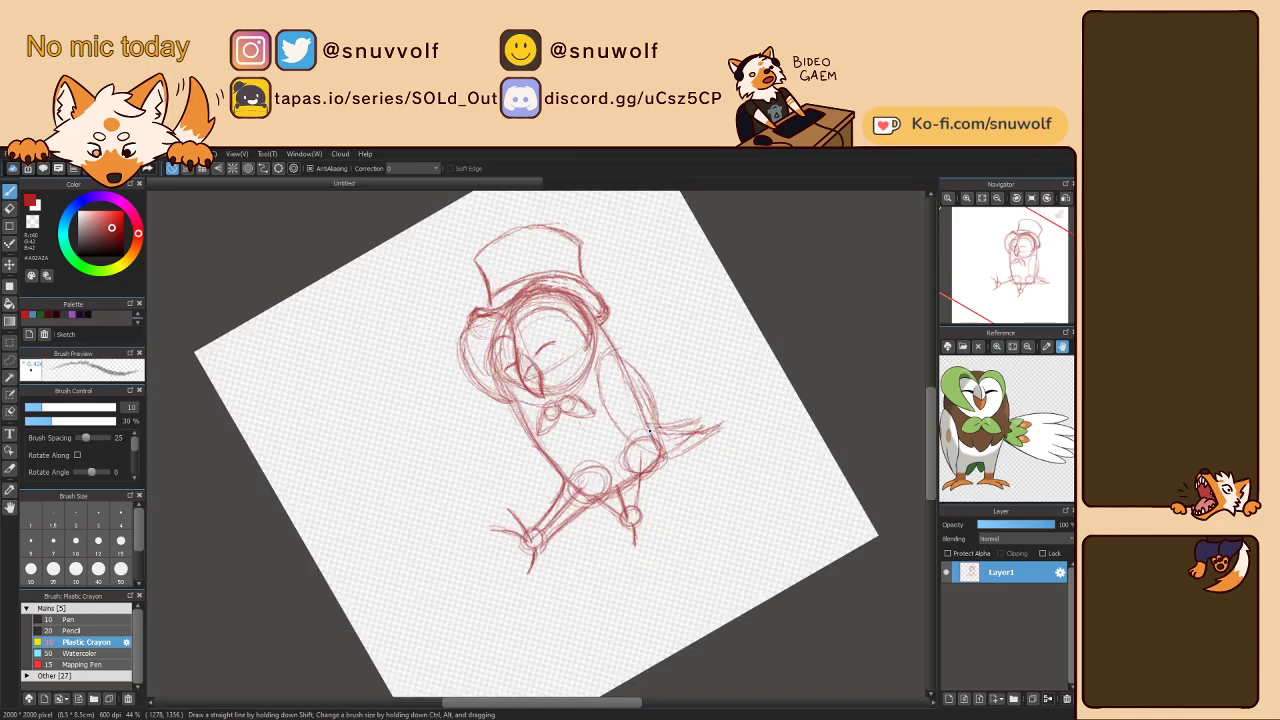
{"action": "key", "text": "Up"}
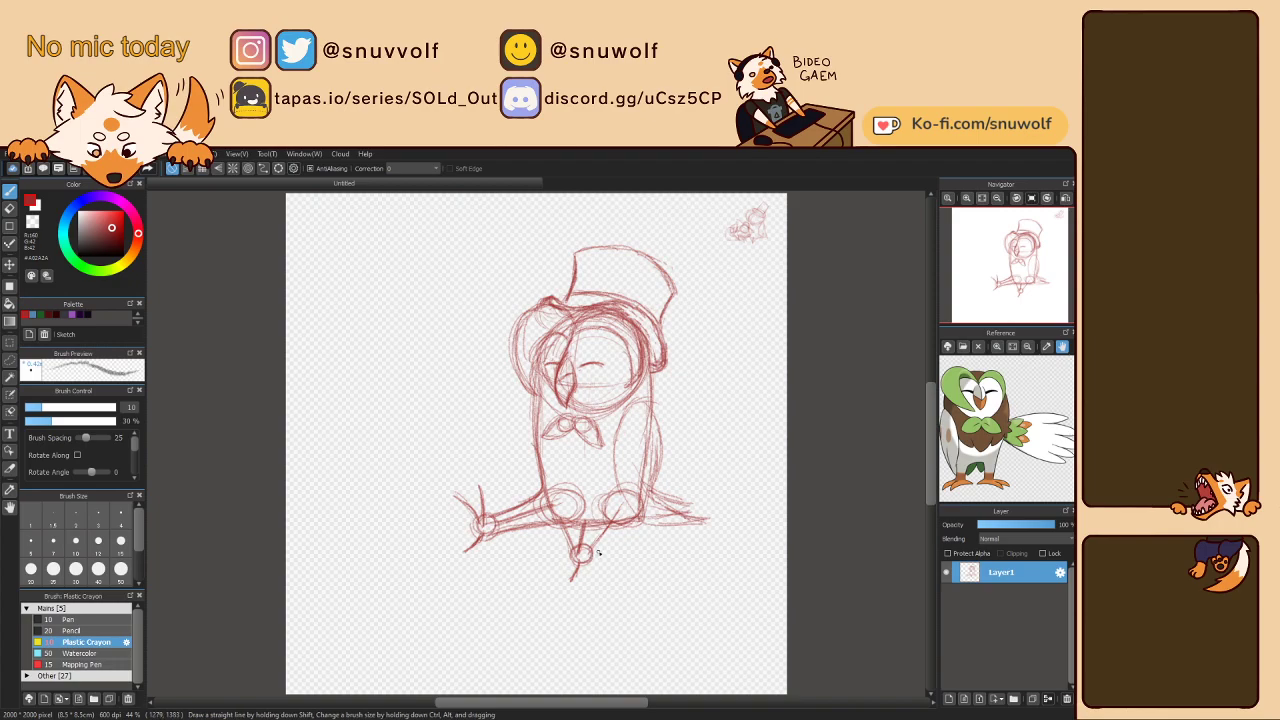
- Shift the lower foot slightly right and down, and redraw the line connecting its leg to the hip
{"action": "key", "text": "l"}
{"action": "mouse_move", "coordinate": [600, 548]}
{"action": "left_mouse_down"}
{"action": "mouse_move", "coordinate": [570, 589]}
{"action": "mouse_move", "coordinate": [562, 532]}
{"action": "mouse_move", "coordinate": [588, 560]}
{"action": "left_mouse_up"}
{"action": "key", "text": "v"}
{"action": "key", "text": "ctrl+d"}
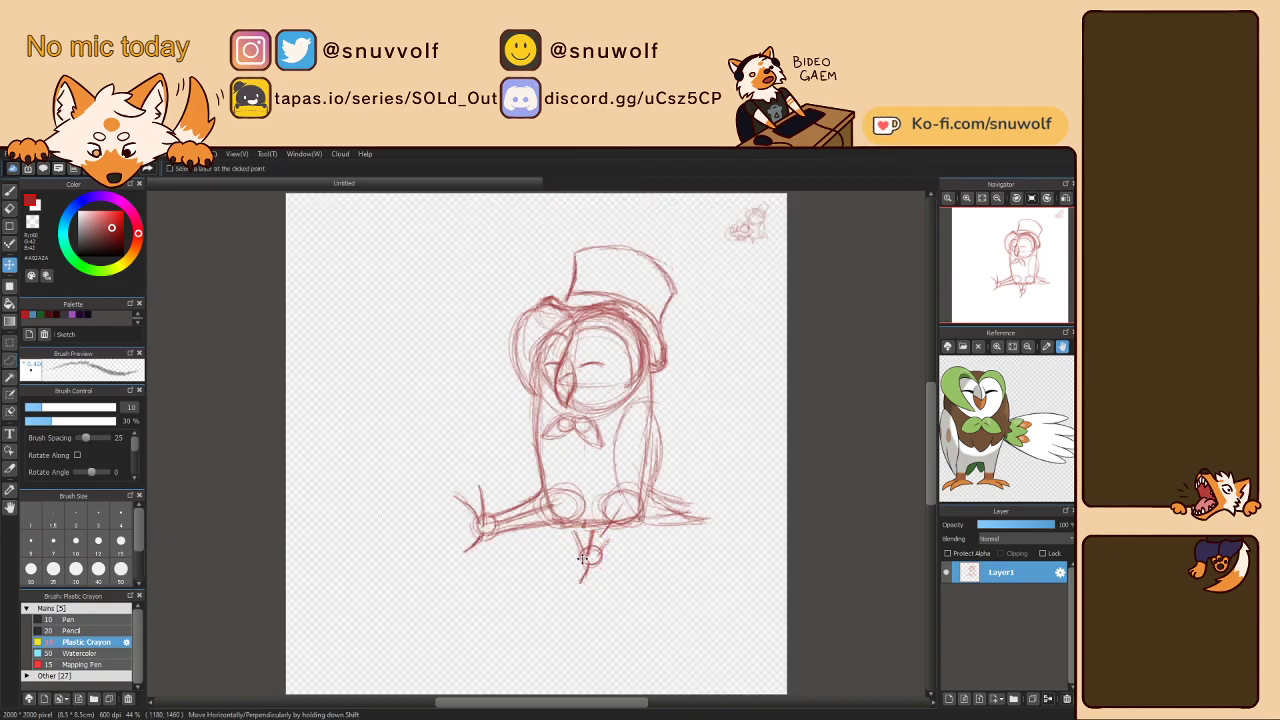
{"action": "key", "text": "b"}
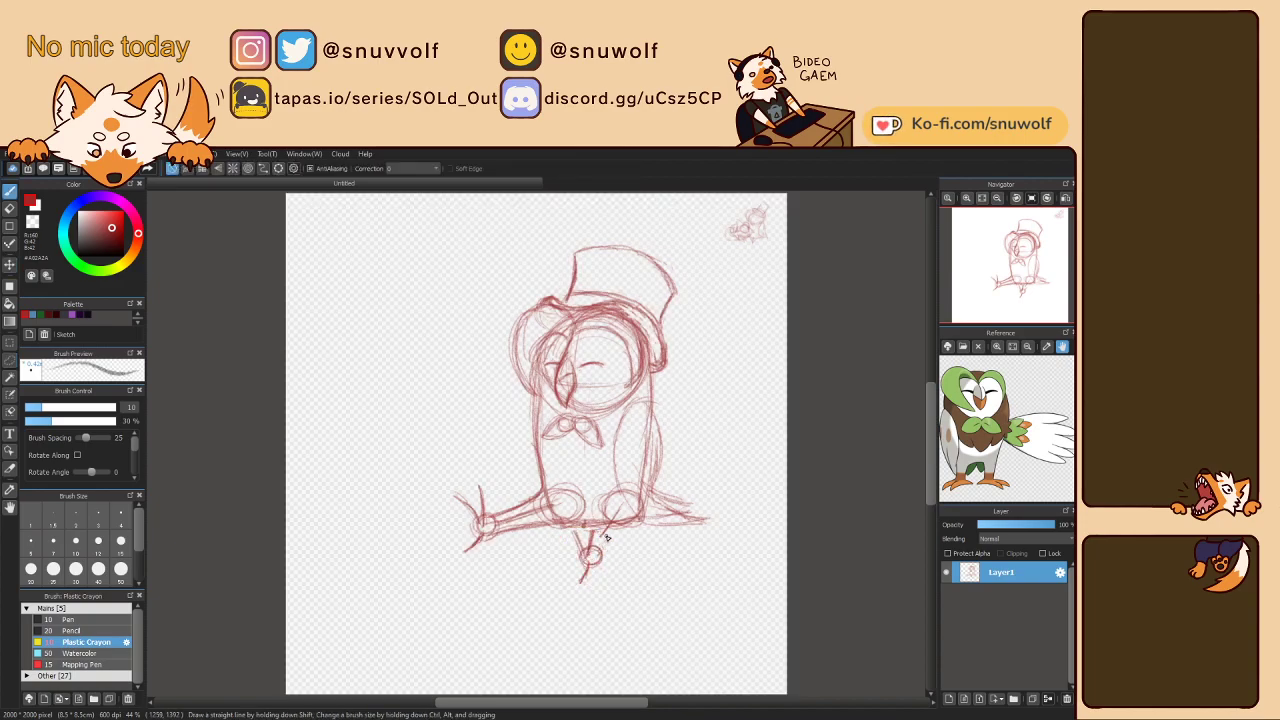
{"action": "left_click_drag", "start_coordinate": [608, 530], "coordinate": [595, 558]}
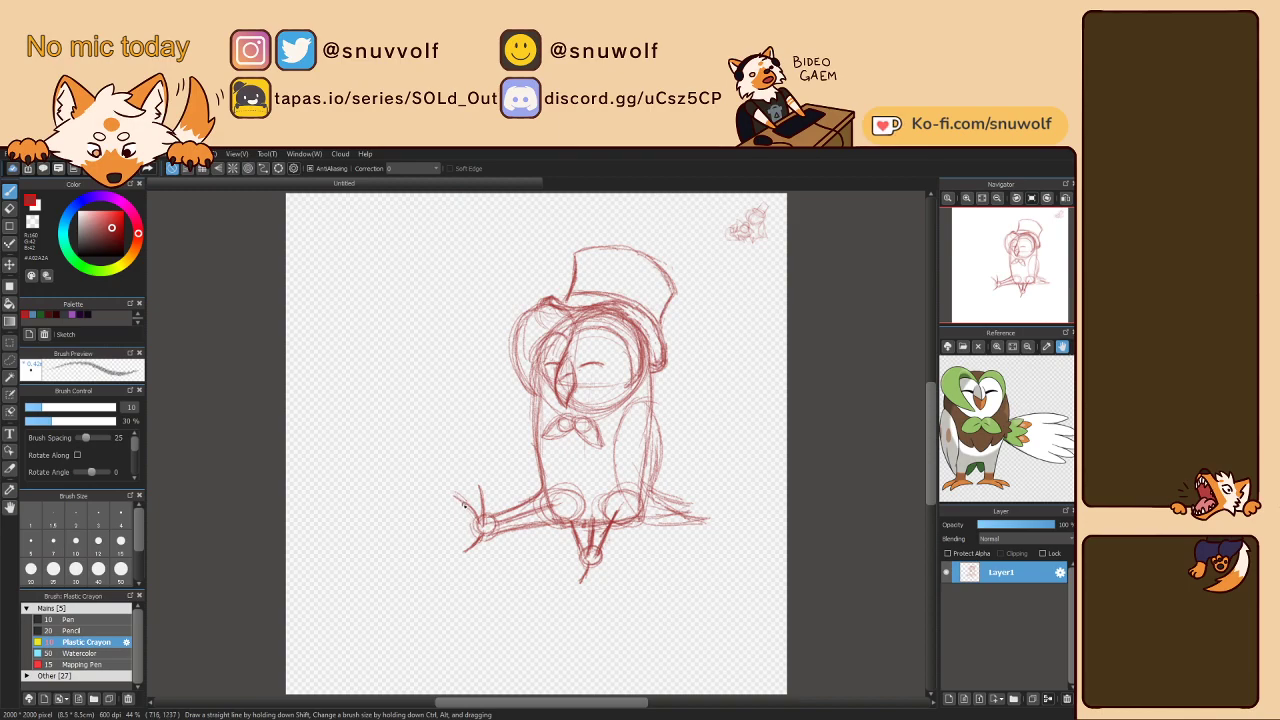
- Build up the left-reaching foot's toes into thick curved talons, checking the shape in a mirrored view
{"action": "left_click_drag", "start_coordinate": [455, 498], "coordinate": [475, 522]}
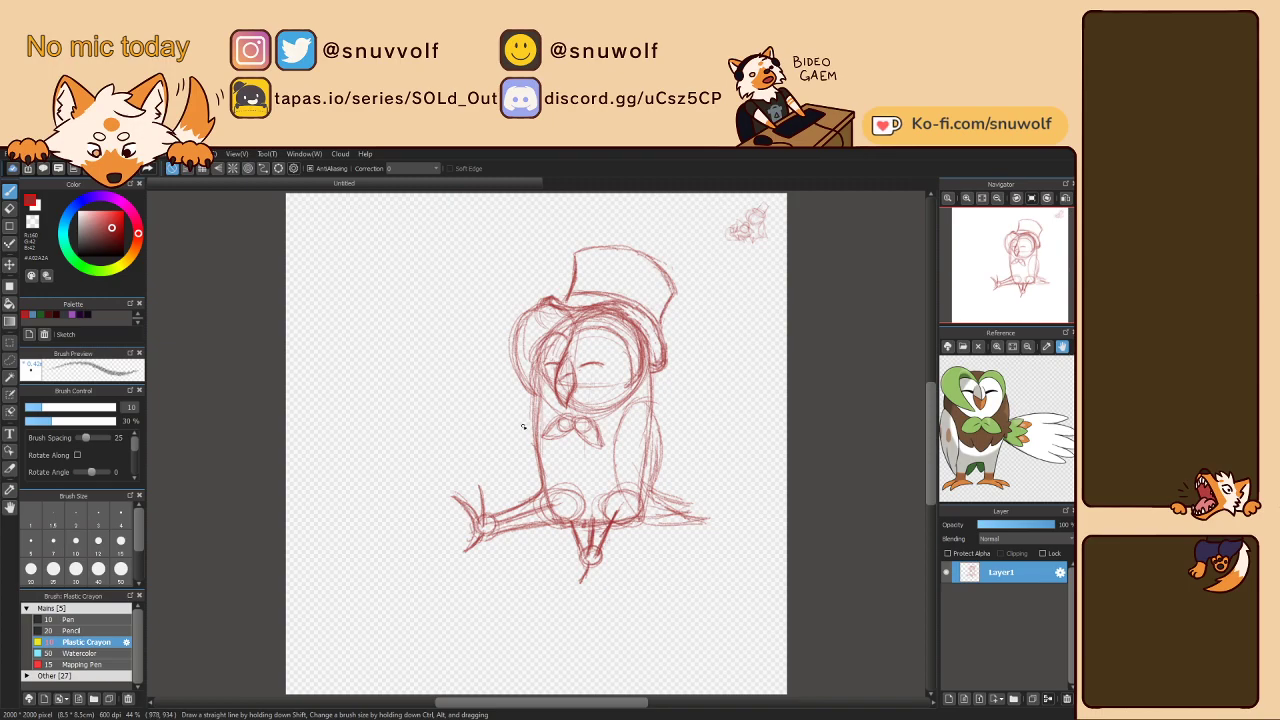
{"action": "key", "text": "Down"}
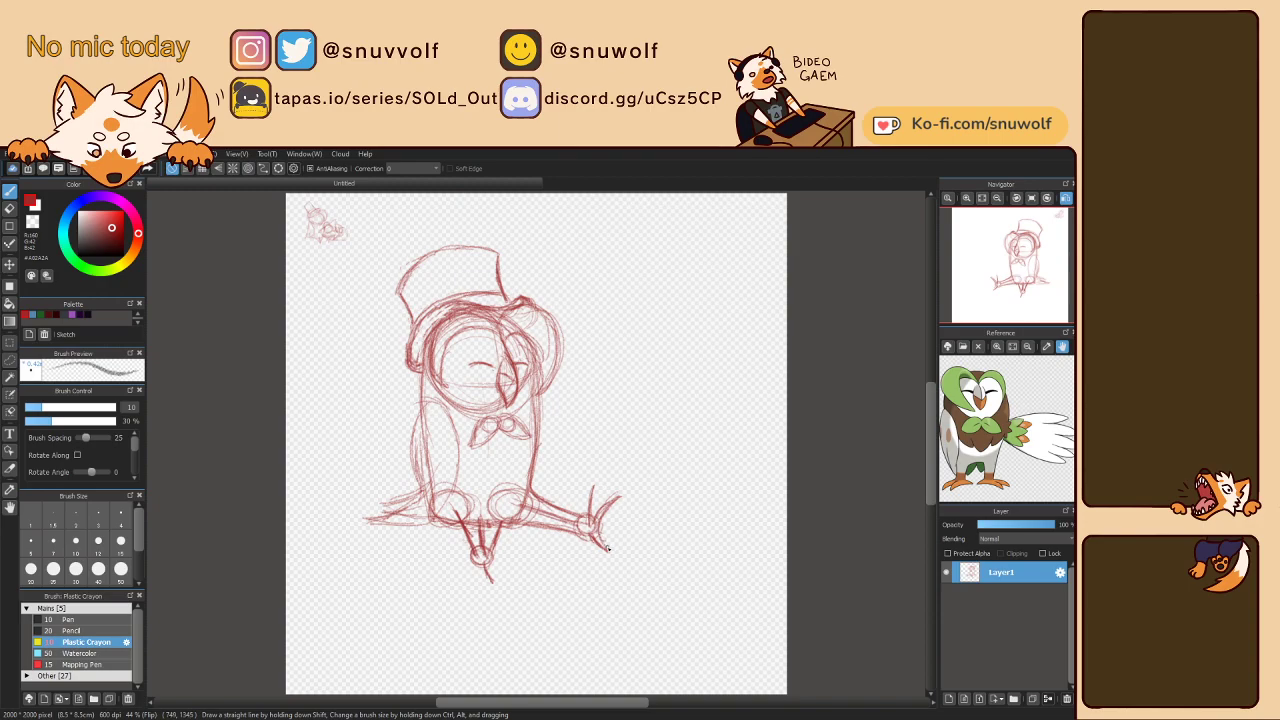
{"action": "mouse_move", "coordinate": [586, 537]}
{"action": "left_mouse_down"}
{"action": "mouse_move", "coordinate": [614, 552]}
{"action": "mouse_move", "coordinate": [598, 552]}
{"action": "left_mouse_up"}
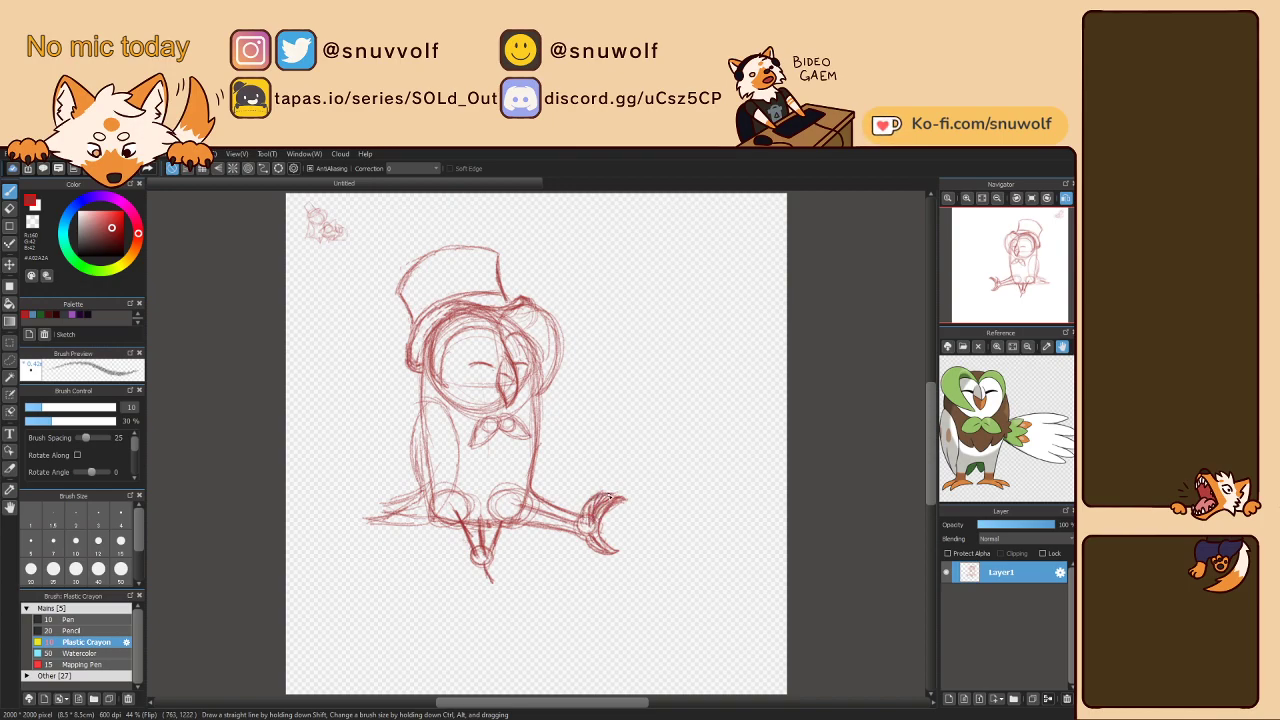
- Lasso the outstretched foot's upper talon and nudge it closer to the foot joint in the mirrored view
{"action": "key", "text": "m"}
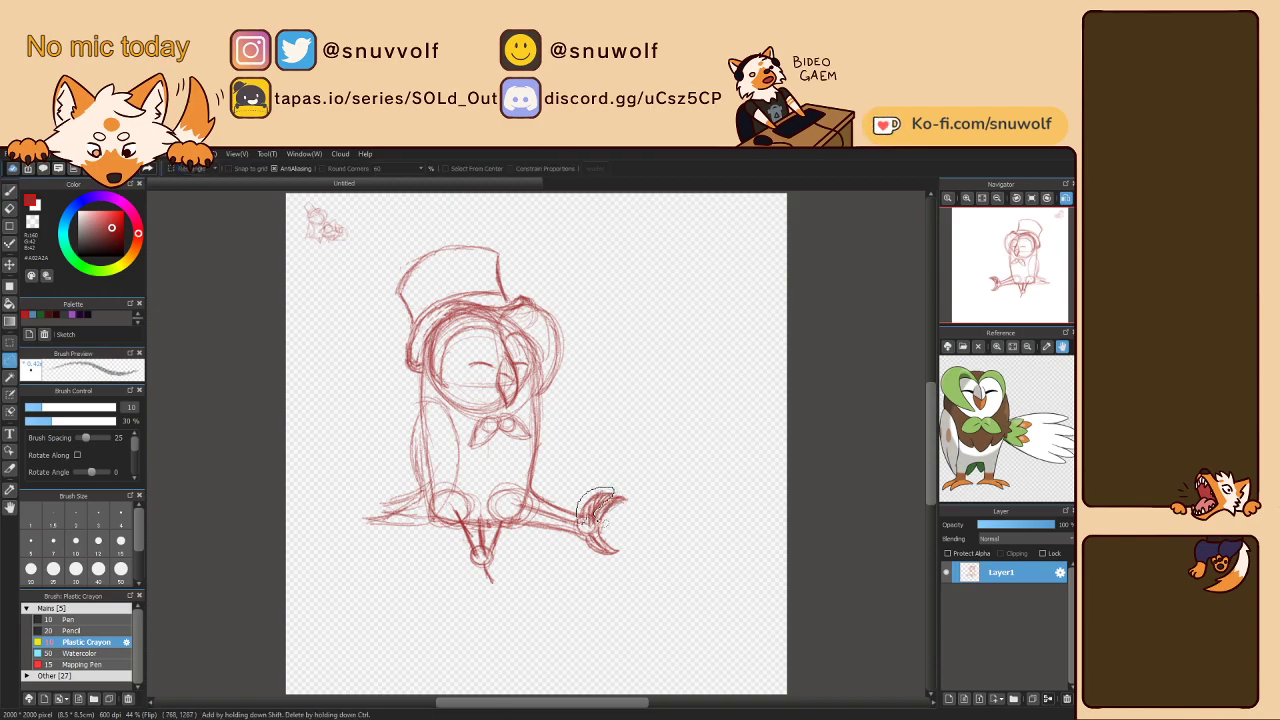
{"action": "key", "text": "v"}
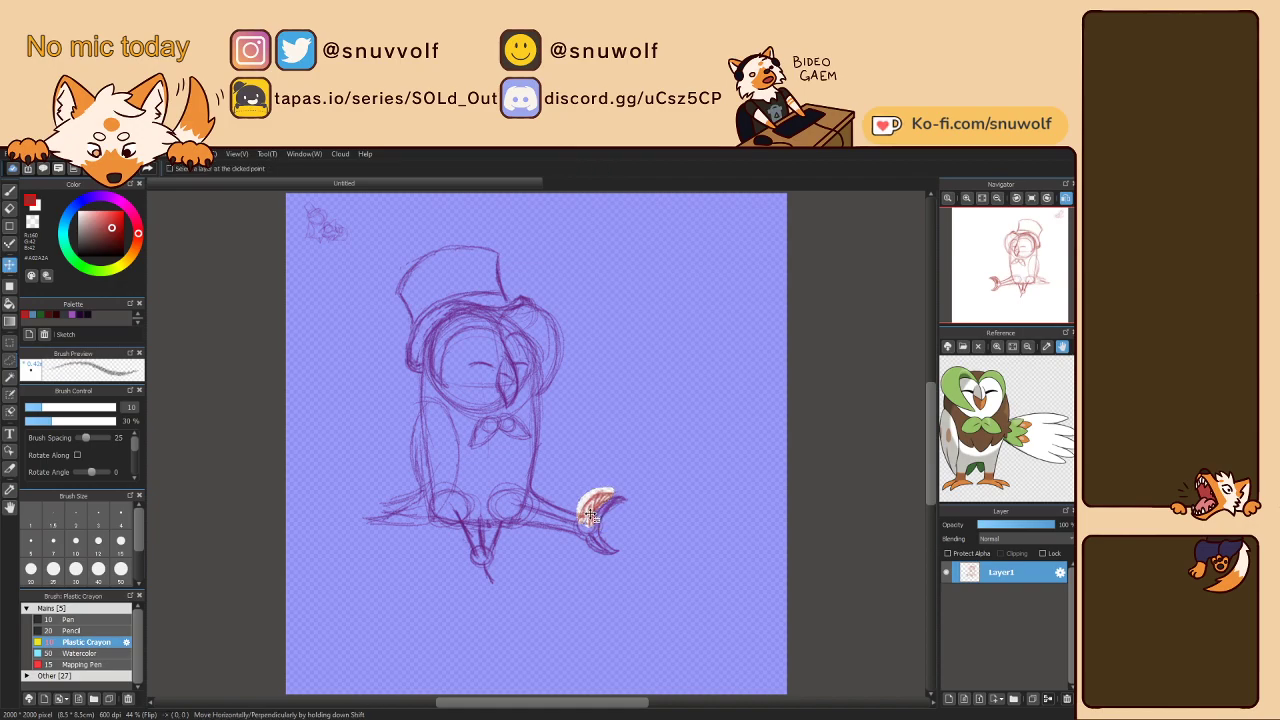
{"action": "key", "text": "ctrl+d"}
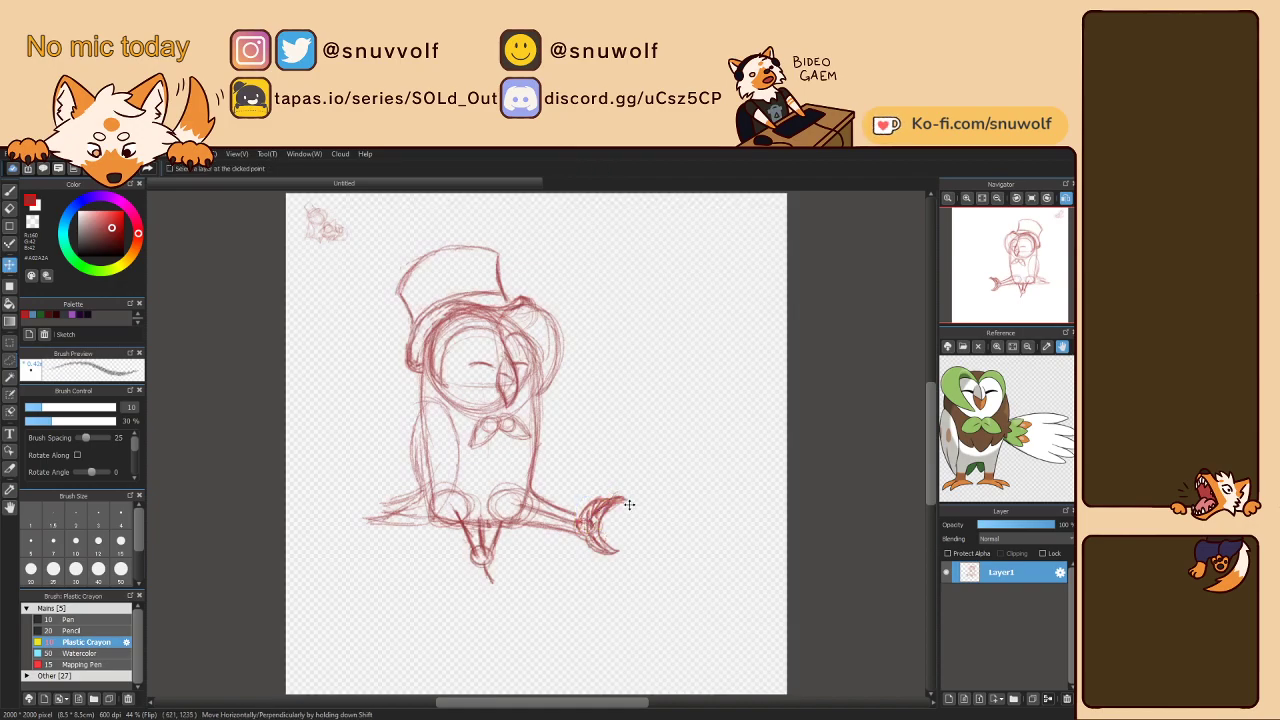
{"action": "key", "text": "b"}
{"action": "key", "text": "h"}
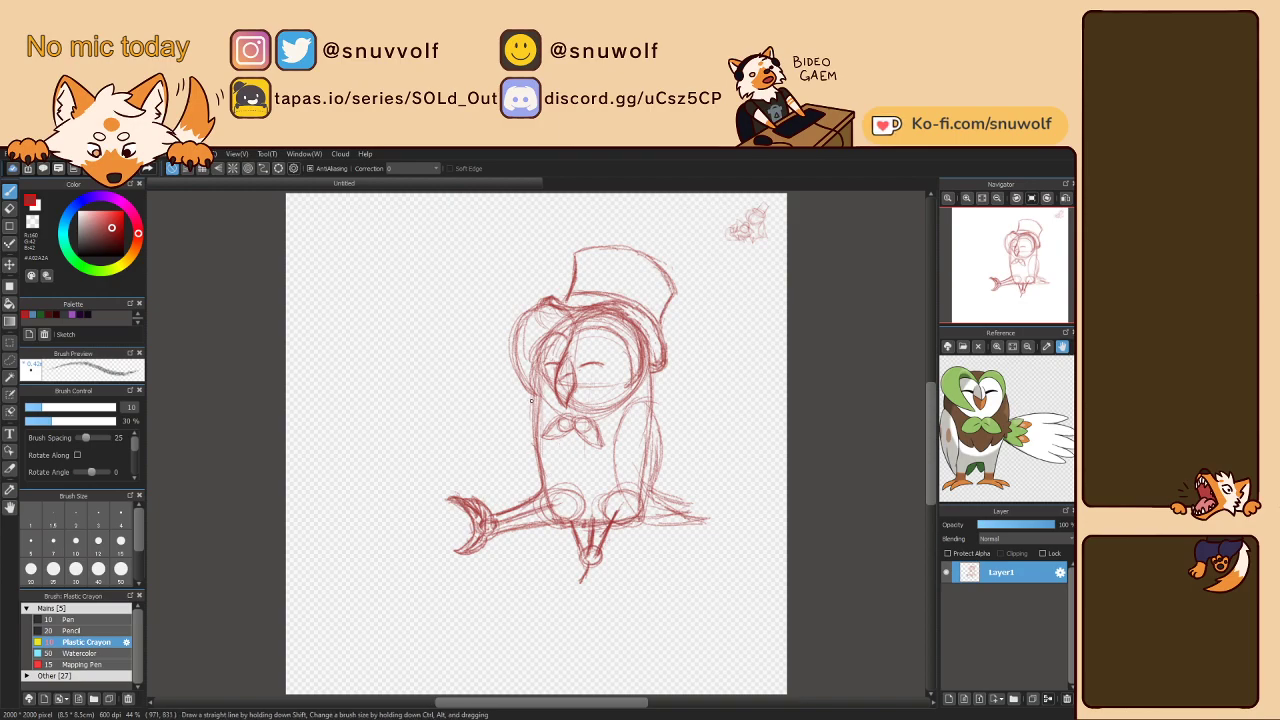
- Sketch shoulder circles and a rounded chest ruff around the bow tie, and thicken the lower foot's talons and leg
{"action": "mouse_move", "coordinate": [638, 414]}
{"action": "left_mouse_down"}
{"action": "mouse_move", "coordinate": [648, 430]}
{"action": "mouse_move", "coordinate": [632, 402]}
{"action": "mouse_move", "coordinate": [626, 420]}
{"action": "left_mouse_up"}
{"action": "mouse_move", "coordinate": [542, 403]}
{"action": "left_mouse_down"}
{"action": "mouse_move", "coordinate": [528, 412]}
{"action": "mouse_move", "coordinate": [546, 420]}
{"action": "left_mouse_up"}
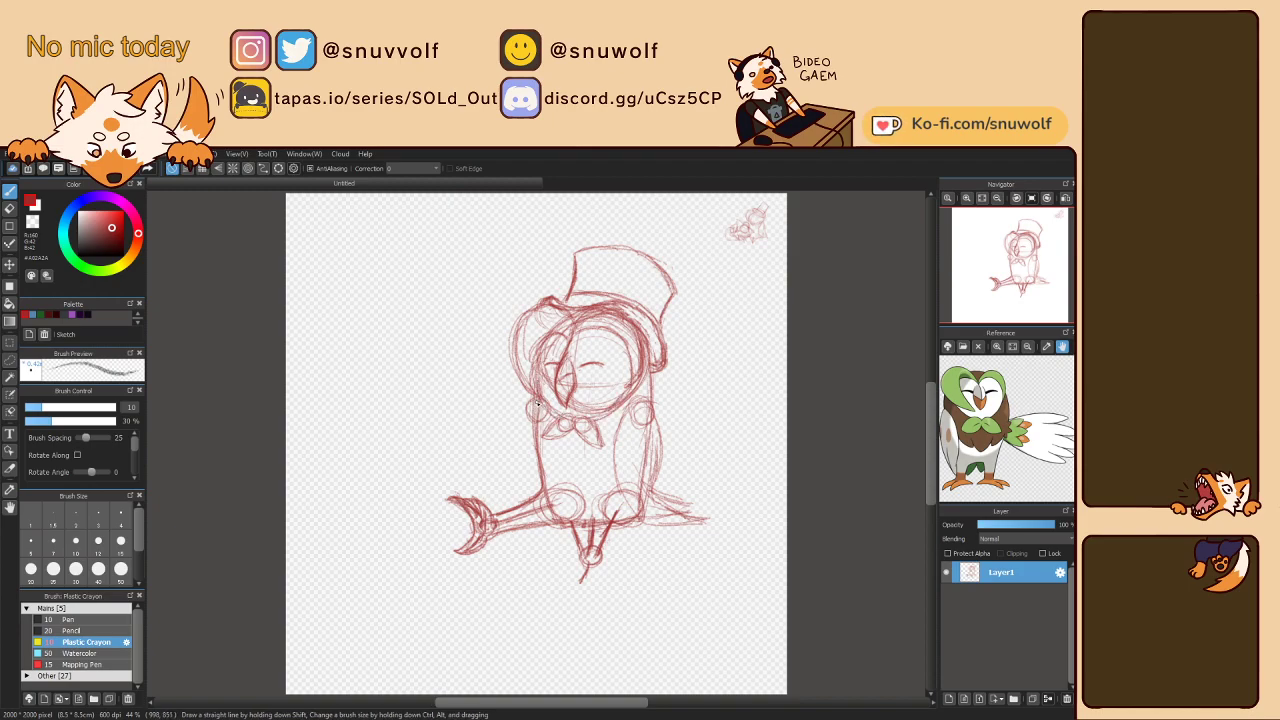
{"action": "left_click_drag", "start_coordinate": [533, 413], "coordinate": [530, 437]}
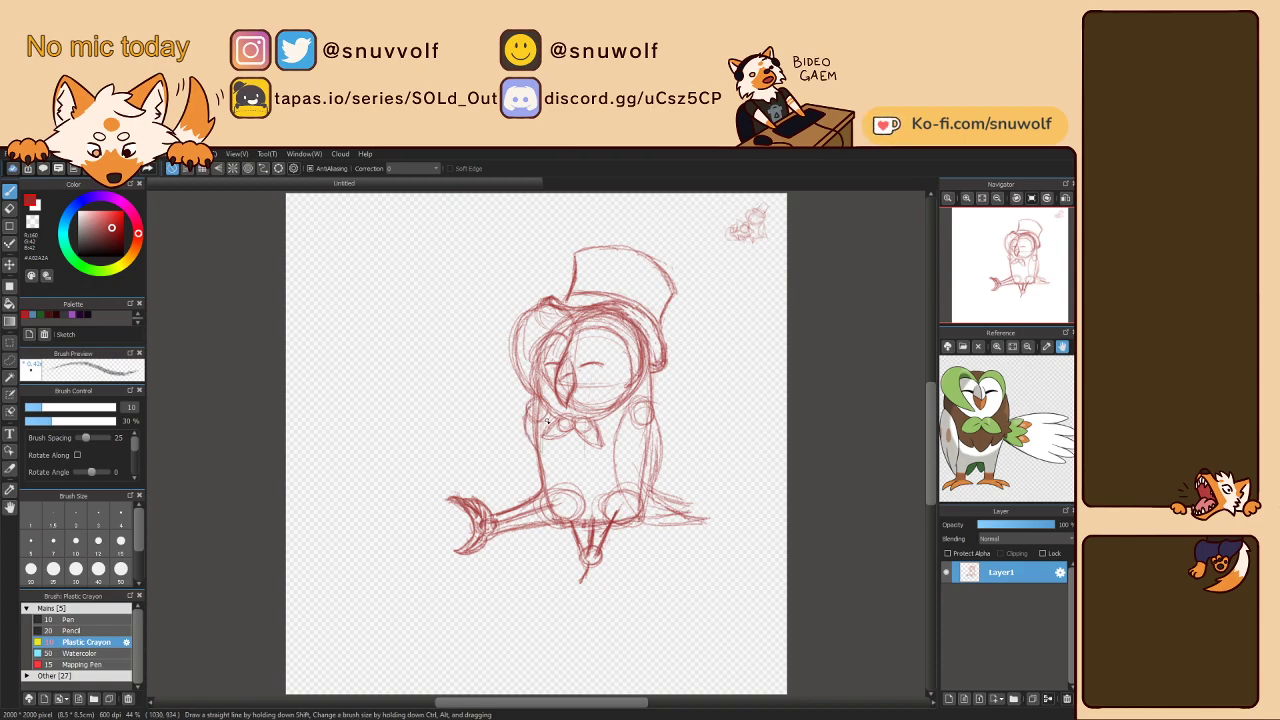
{"action": "mouse_move", "coordinate": [571, 475]}
{"action": "left_mouse_down"}
{"action": "mouse_move", "coordinate": [615, 445]}
{"action": "mouse_move", "coordinate": [591, 468]}
{"action": "mouse_move", "coordinate": [616, 428]}
{"action": "left_mouse_up"}
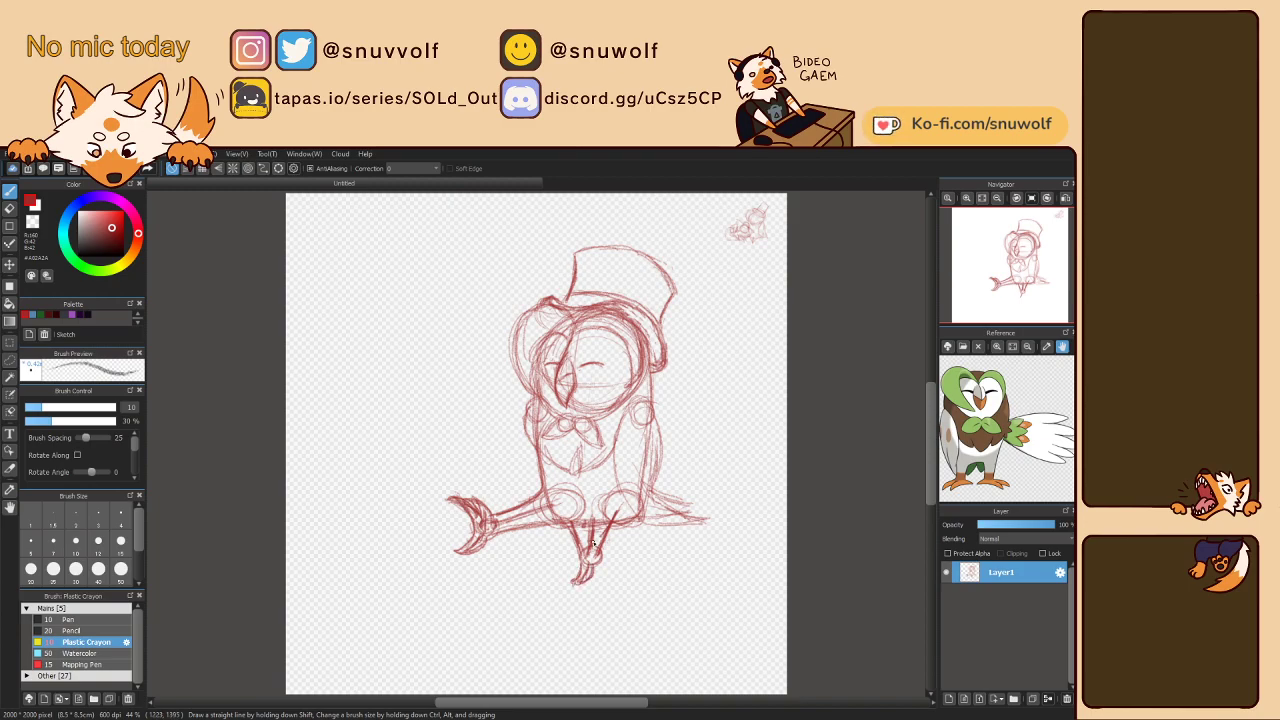
{"action": "left_click_drag", "start_coordinate": [594, 565], "coordinate": [624, 530]}
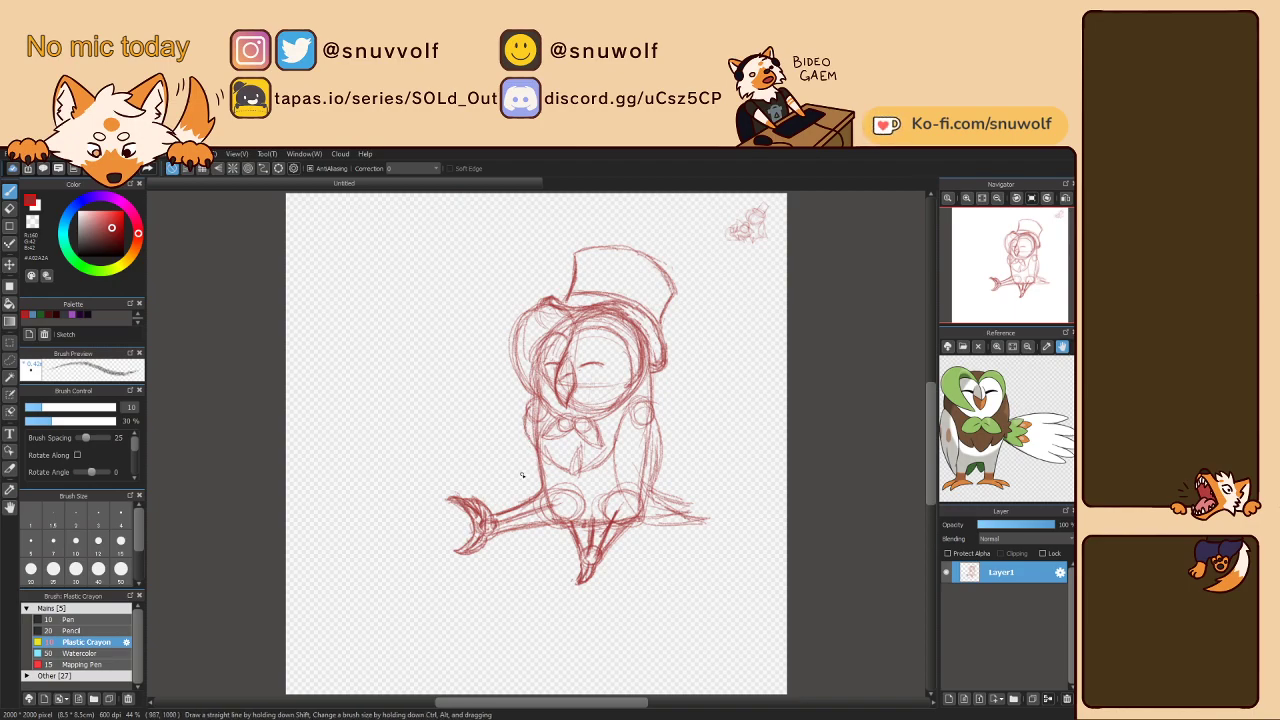
- On a new layer, sketch a blue head circle with face guidelines beside the owl's body and shift it slightly towards the owl
{"action": "left_click", "coordinate": [950, 700]}
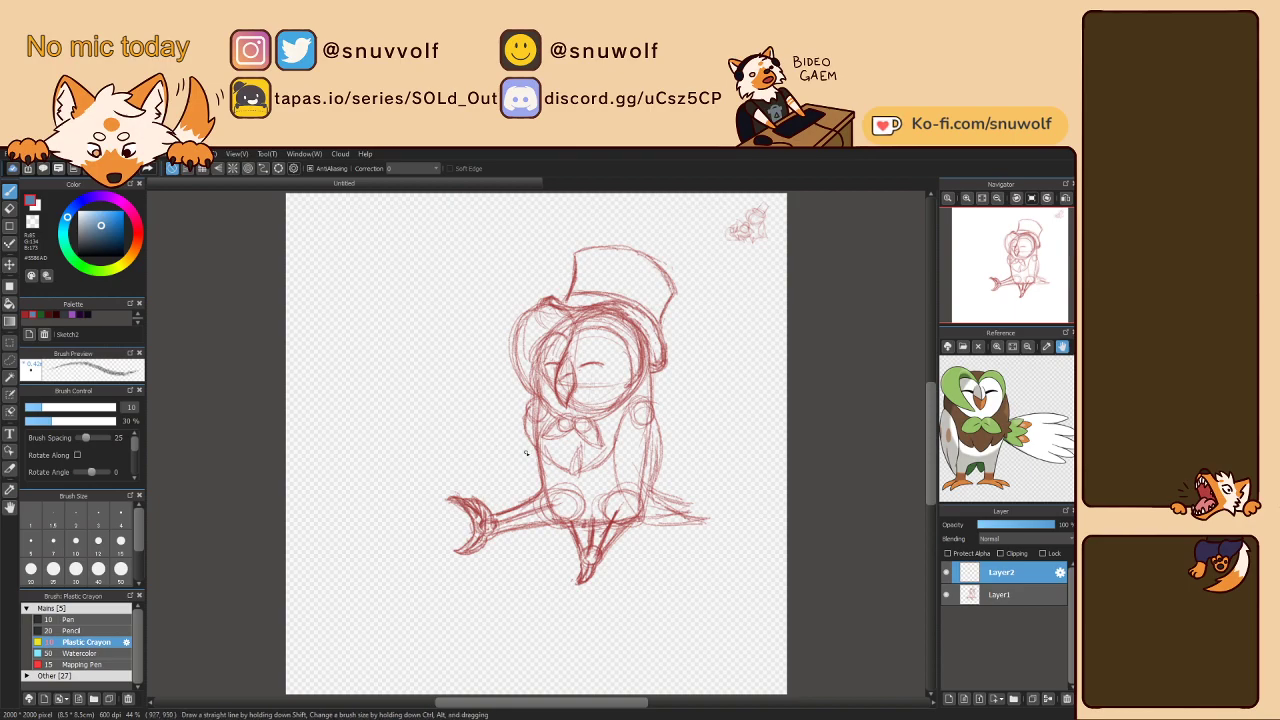
{"action": "mouse_move", "coordinate": [503, 420]}
{"action": "left_mouse_down"}
{"action": "mouse_move", "coordinate": [526, 445]}
{"action": "mouse_move", "coordinate": [501, 419]}
{"action": "left_mouse_up"}
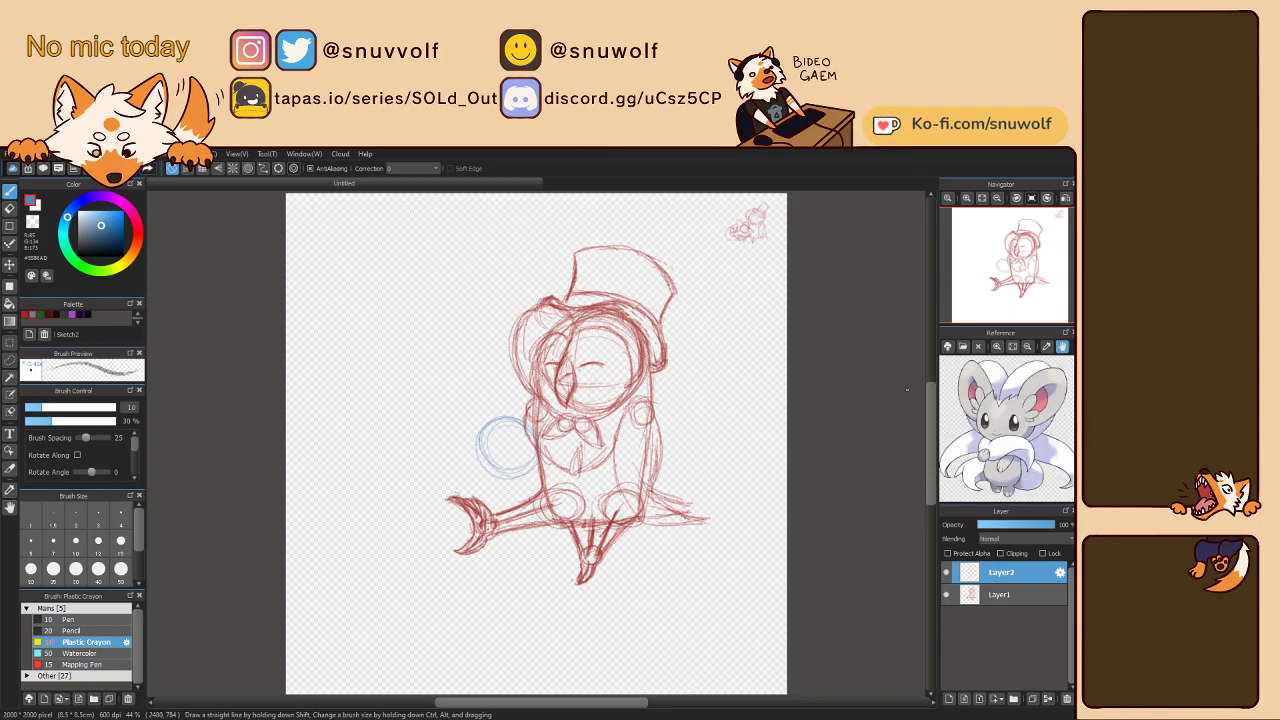
{"action": "scroll", "coordinate": [795, 360], "scroll_direction": "up", "scroll_amount": 1}
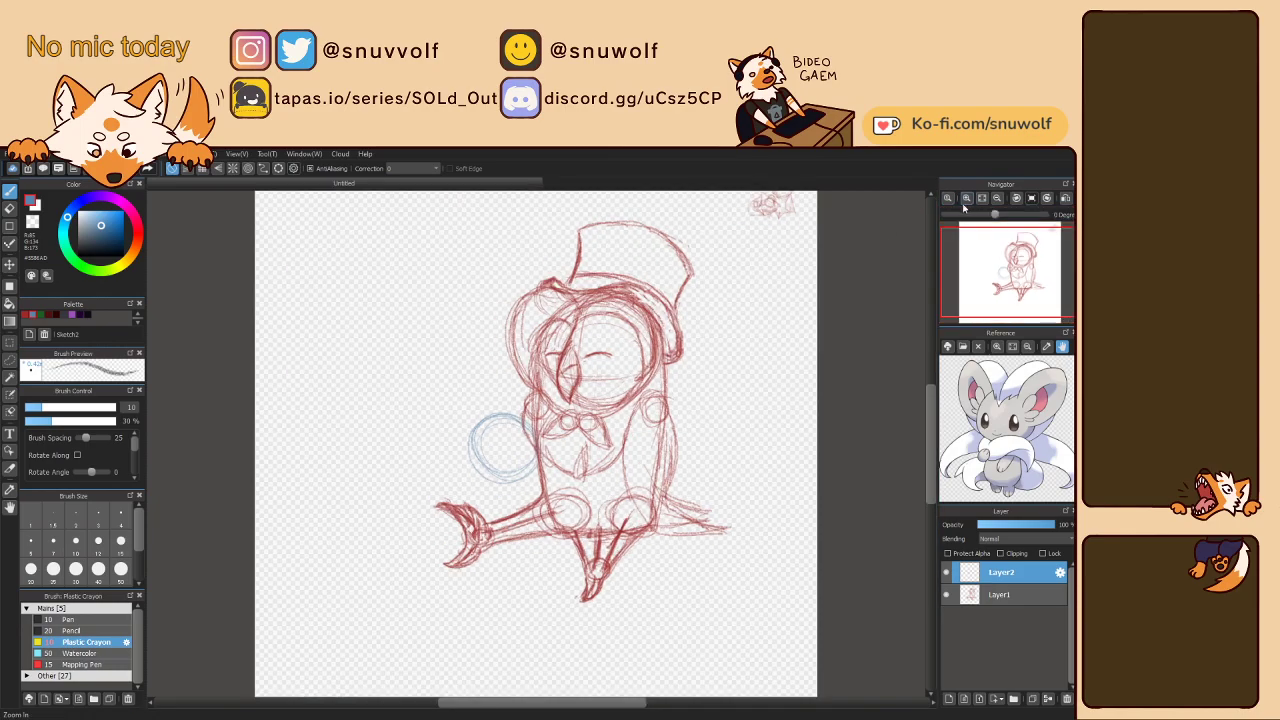
{"action": "mouse_move", "coordinate": [1023, 253]}
{"action": "left_mouse_down"}
{"action": "mouse_move", "coordinate": [974, 295]}
{"action": "mouse_move", "coordinate": [991, 276]}
{"action": "left_mouse_up"}
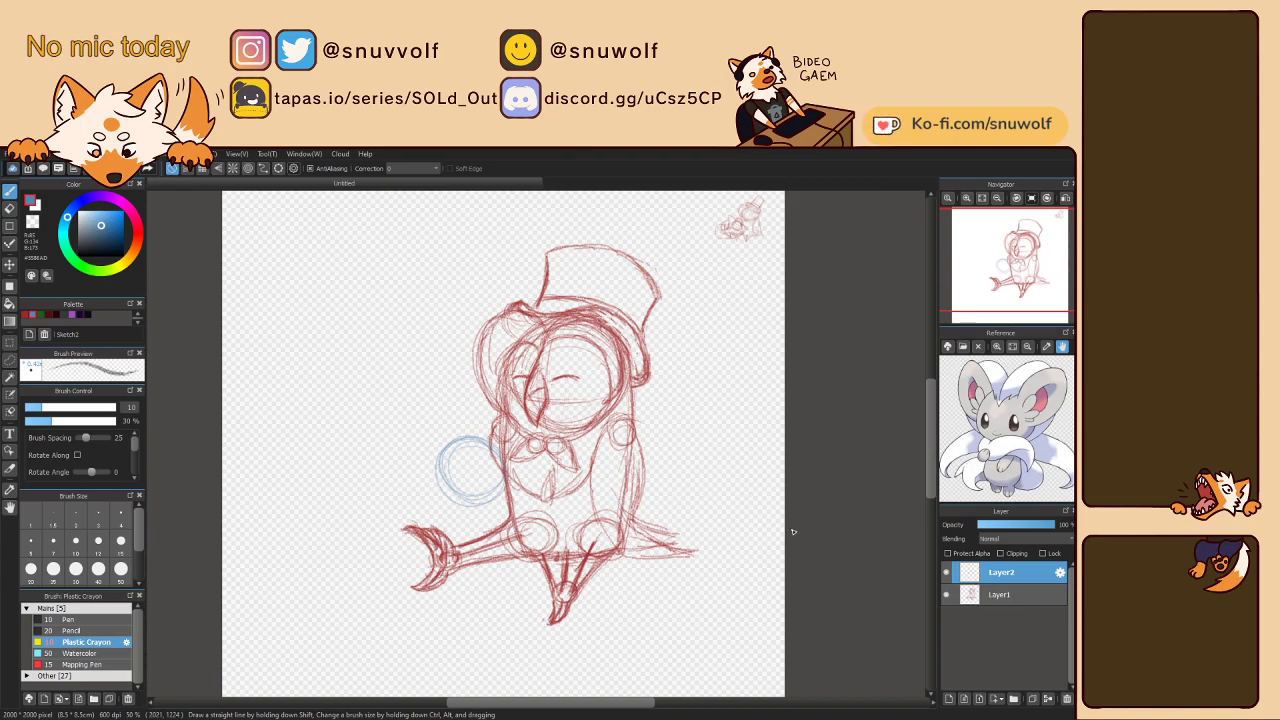
{"action": "mouse_move", "coordinate": [474, 504]}
{"action": "left_mouse_down"}
{"action": "mouse_move", "coordinate": [450, 448]}
{"action": "mouse_move", "coordinate": [436, 470]}
{"action": "left_mouse_up"}
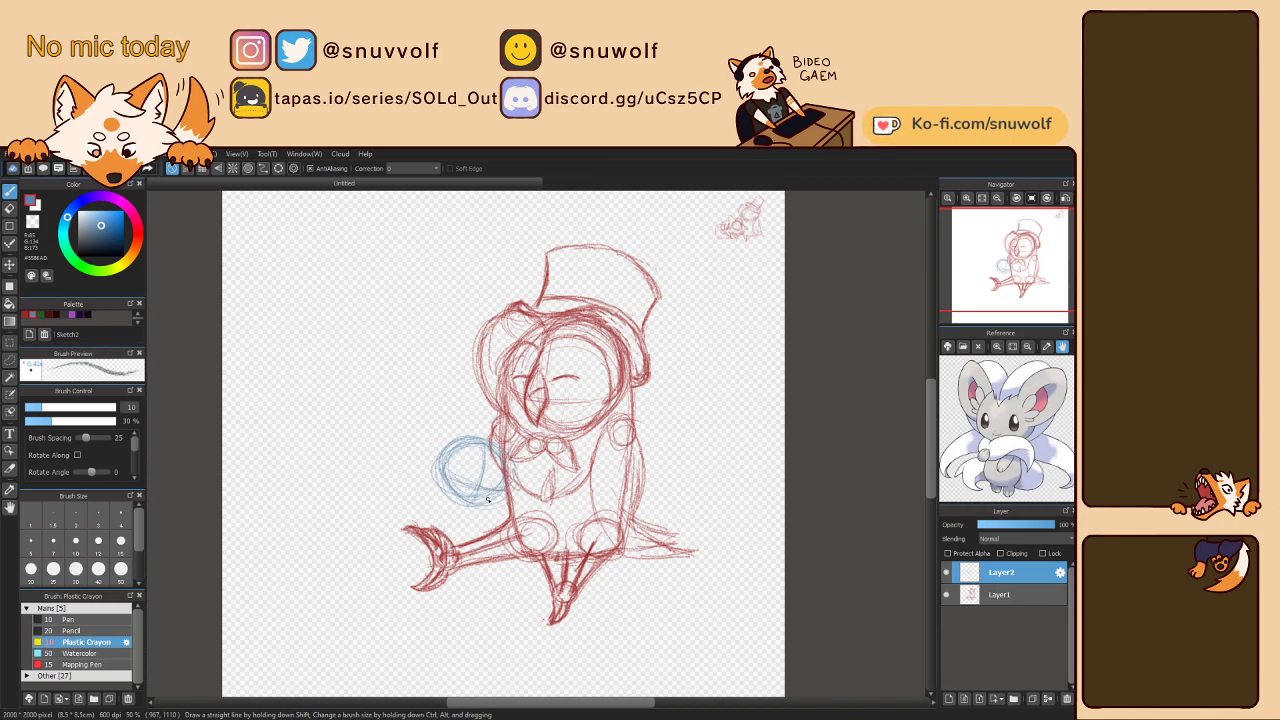
{"action": "key", "text": "v"}
{"action": "left_click_drag", "start_coordinate": [487, 500], "coordinate": [495, 506]}
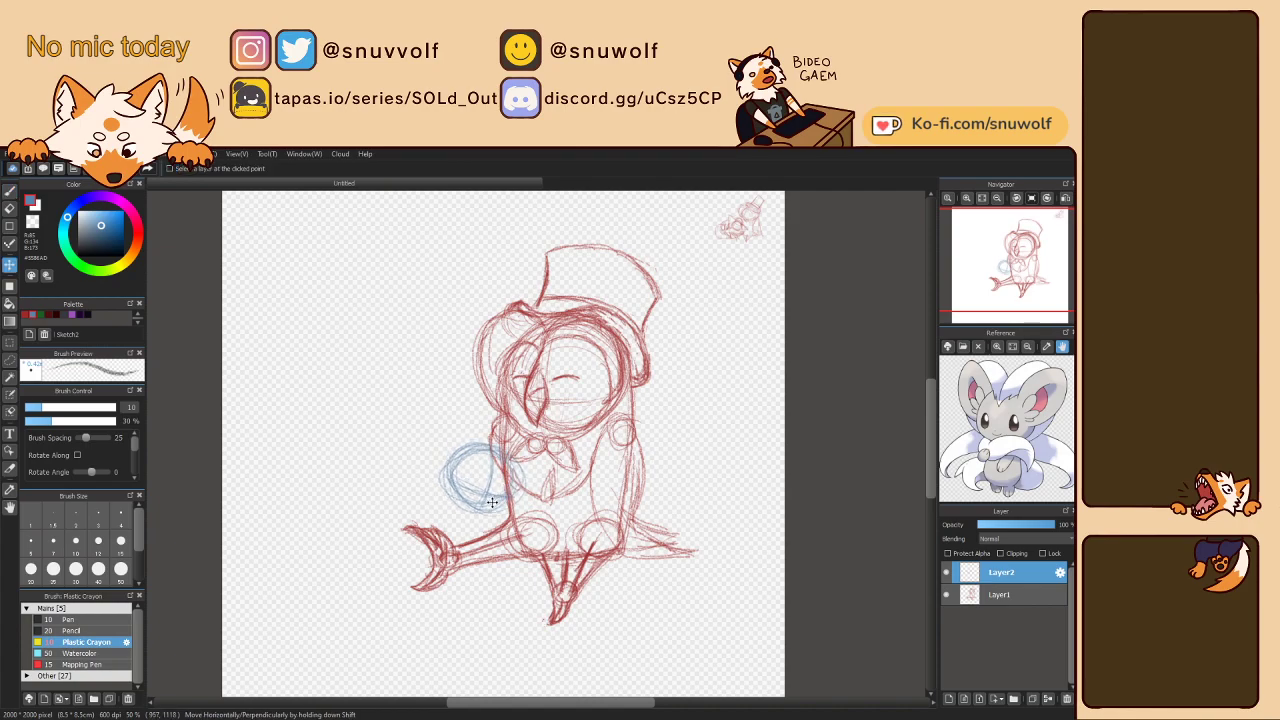
{"action": "key", "text": "b"}
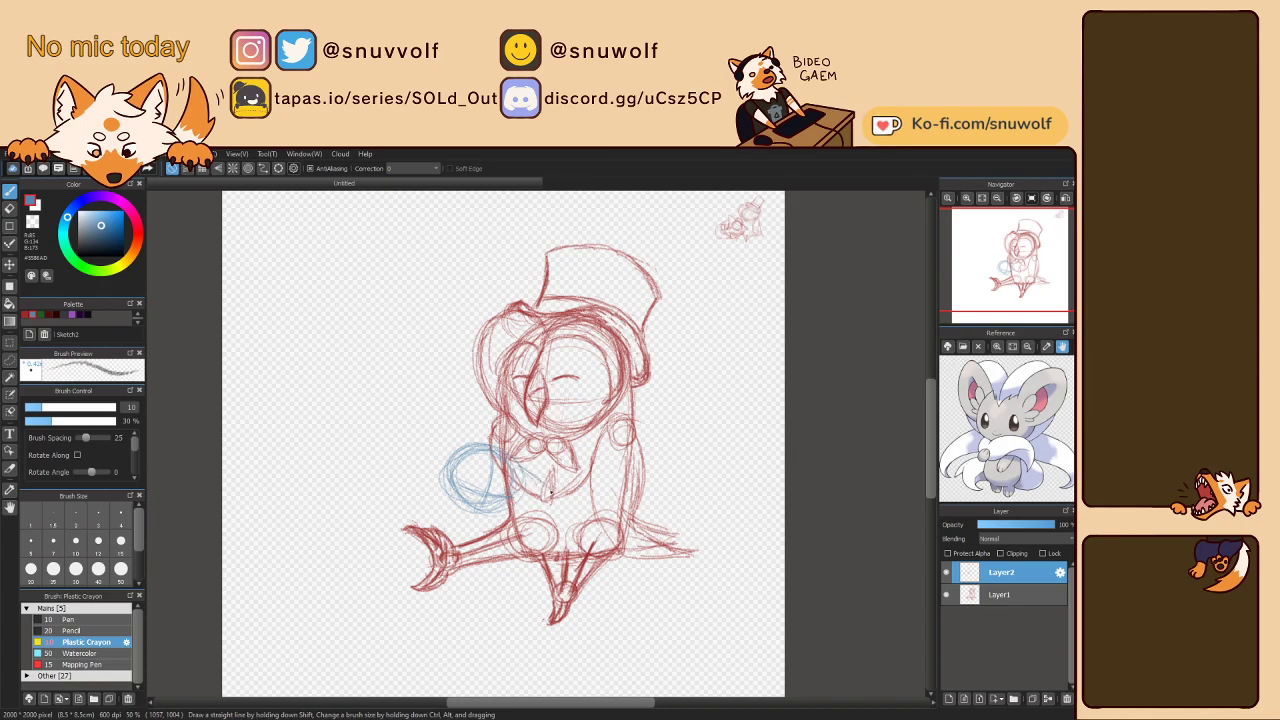
- Sketch two large ears on the small blue head, one upright and one across the owl's chest, and rough in its lower cheeks
{"action": "left_click_drag", "start_coordinate": [528, 504], "coordinate": [554, 493]}
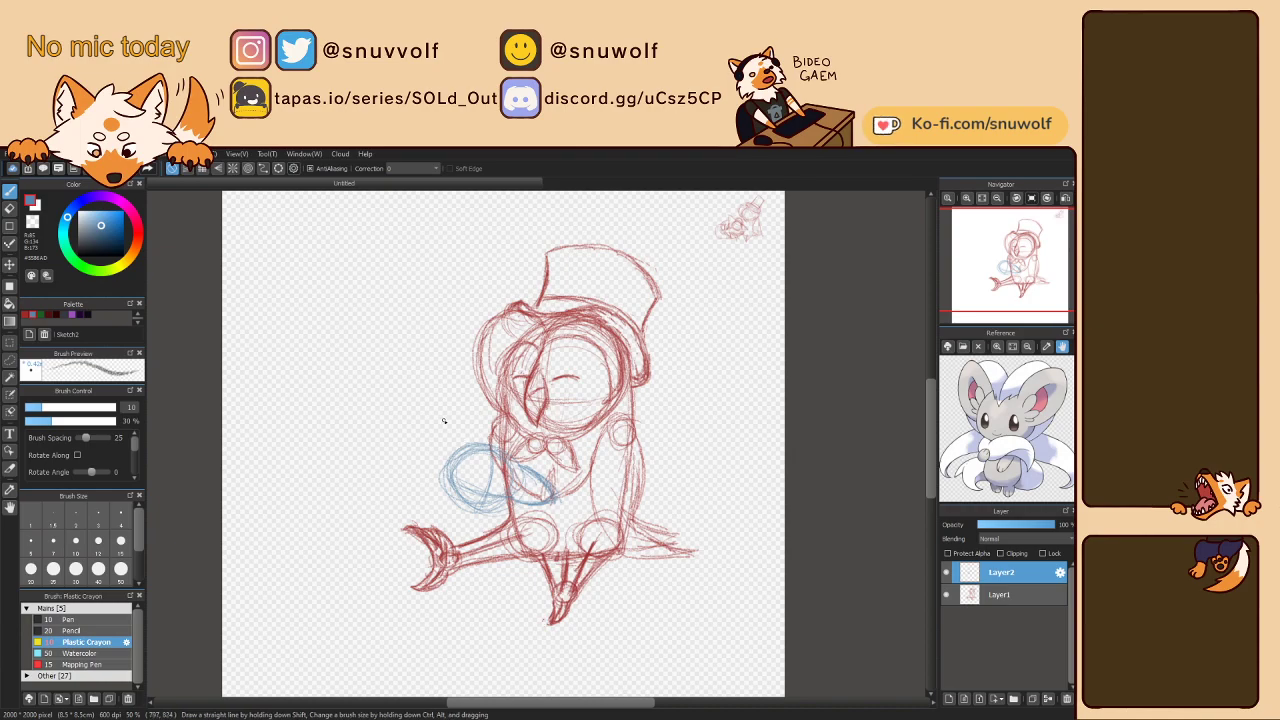
{"action": "mouse_move", "coordinate": [432, 448]}
{"action": "left_mouse_down"}
{"action": "mouse_move", "coordinate": [436, 406]}
{"action": "mouse_move", "coordinate": [430, 425]}
{"action": "mouse_move", "coordinate": [451, 407]}
{"action": "mouse_move", "coordinate": [436, 407]}
{"action": "mouse_move", "coordinate": [470, 438]}
{"action": "mouse_move", "coordinate": [436, 404]}
{"action": "mouse_move", "coordinate": [429, 424]}
{"action": "mouse_move", "coordinate": [454, 466]}
{"action": "mouse_move", "coordinate": [429, 429]}
{"action": "mouse_move", "coordinate": [444, 463]}
{"action": "mouse_move", "coordinate": [424, 419]}
{"action": "mouse_move", "coordinate": [430, 445]}
{"action": "mouse_move", "coordinate": [441, 411]}
{"action": "mouse_move", "coordinate": [431, 449]}
{"action": "mouse_move", "coordinate": [447, 408]}
{"action": "mouse_move", "coordinate": [426, 426]}
{"action": "mouse_move", "coordinate": [433, 401]}
{"action": "mouse_move", "coordinate": [424, 440]}
{"action": "left_mouse_up"}
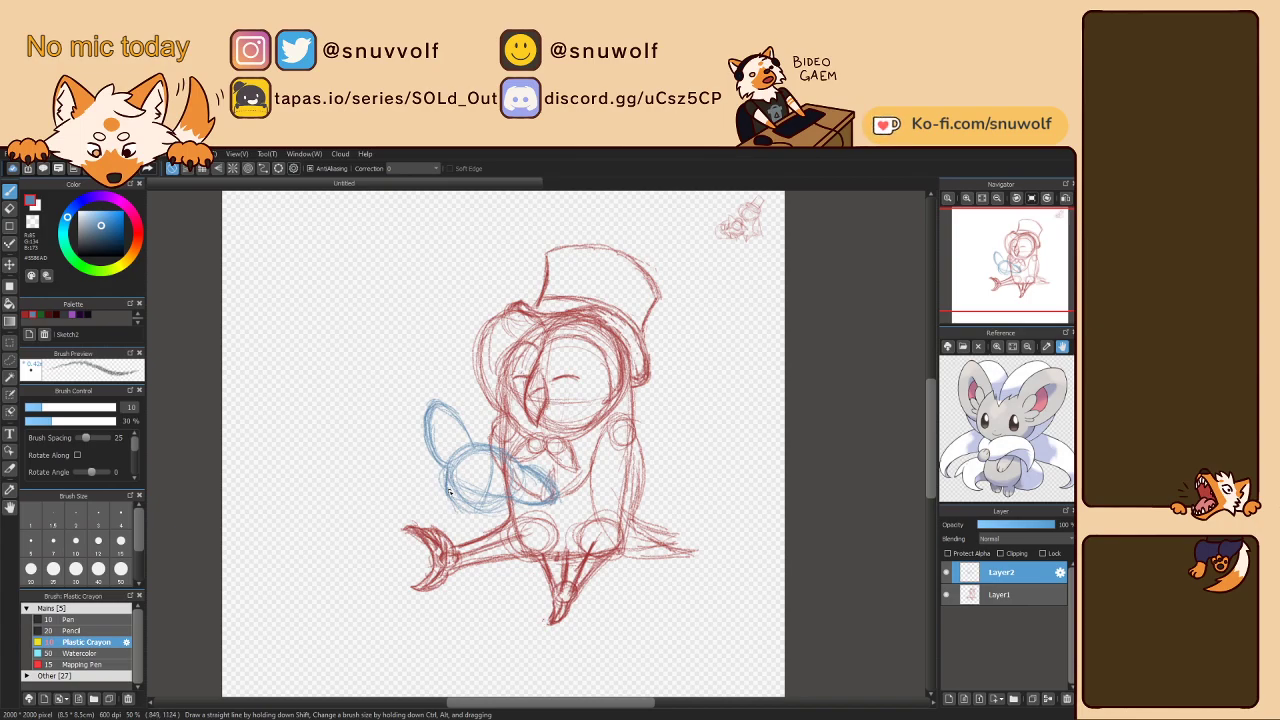
{"action": "left_click_drag", "start_coordinate": [452, 504], "coordinate": [508, 515]}
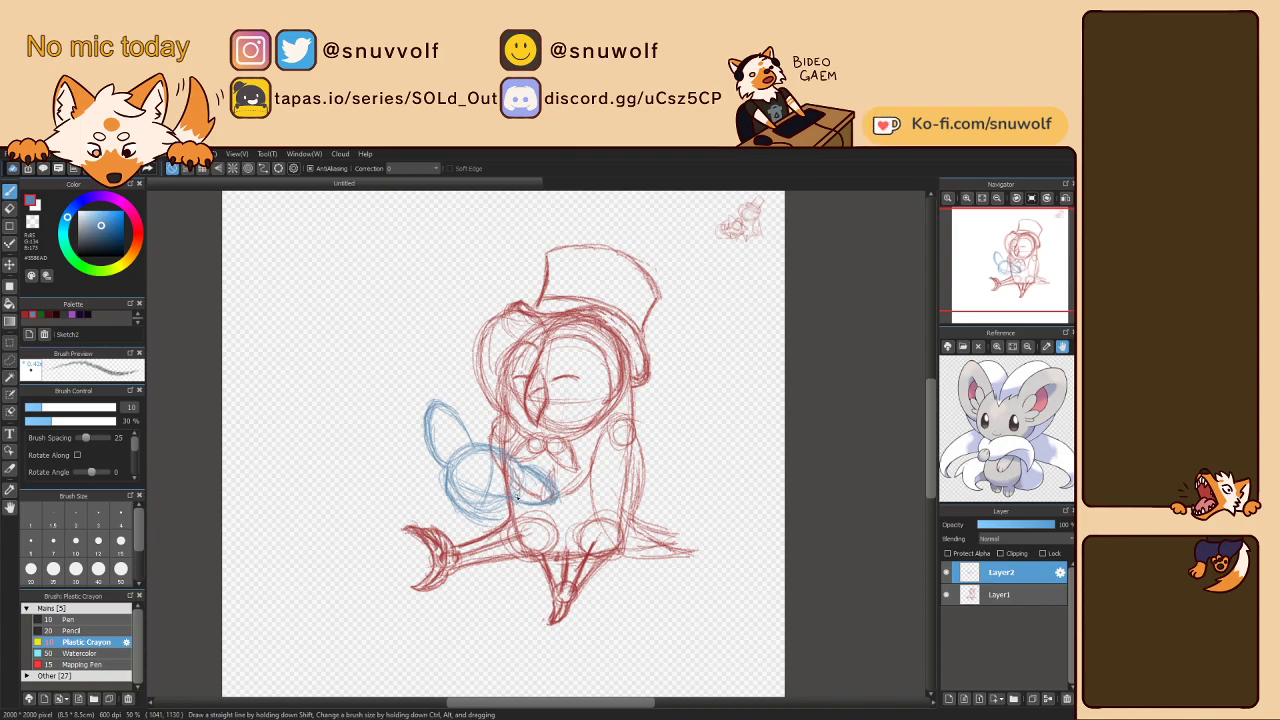
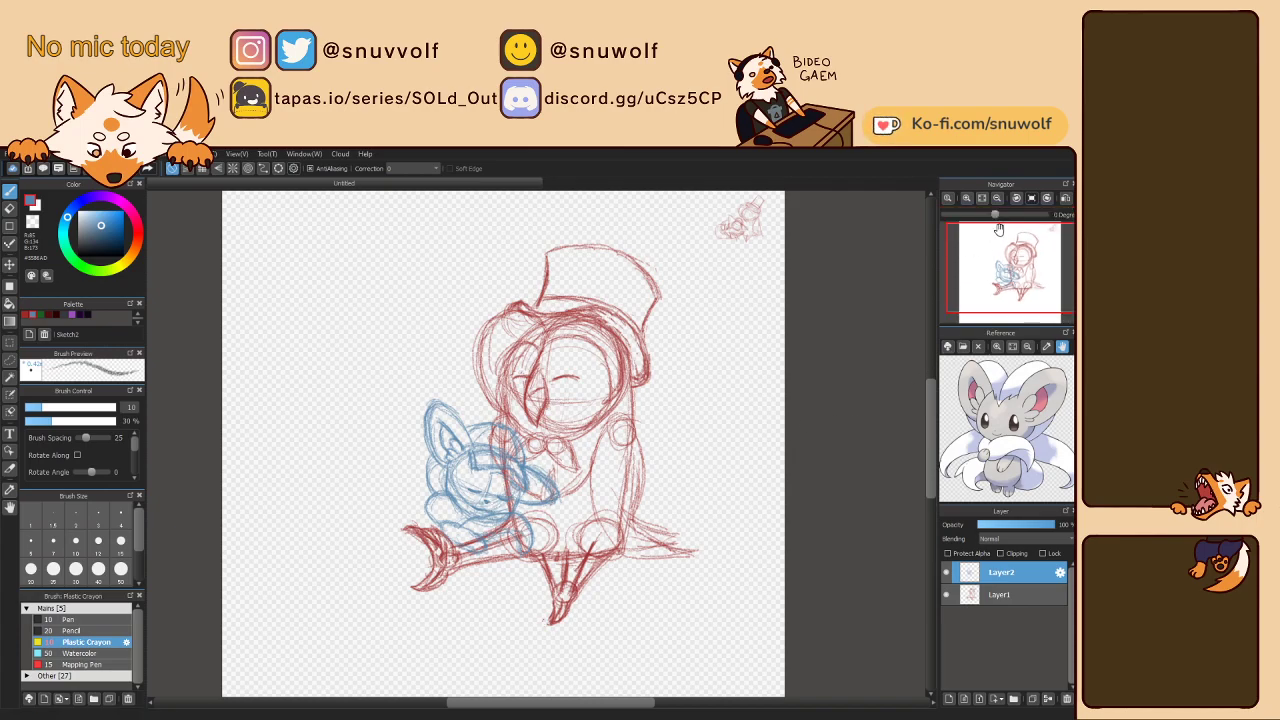
{"action": "left_click", "coordinate": [968, 199]}
{"action": "left_click_drag", "start_coordinate": [1004, 263], "coordinate": [1000, 274]}
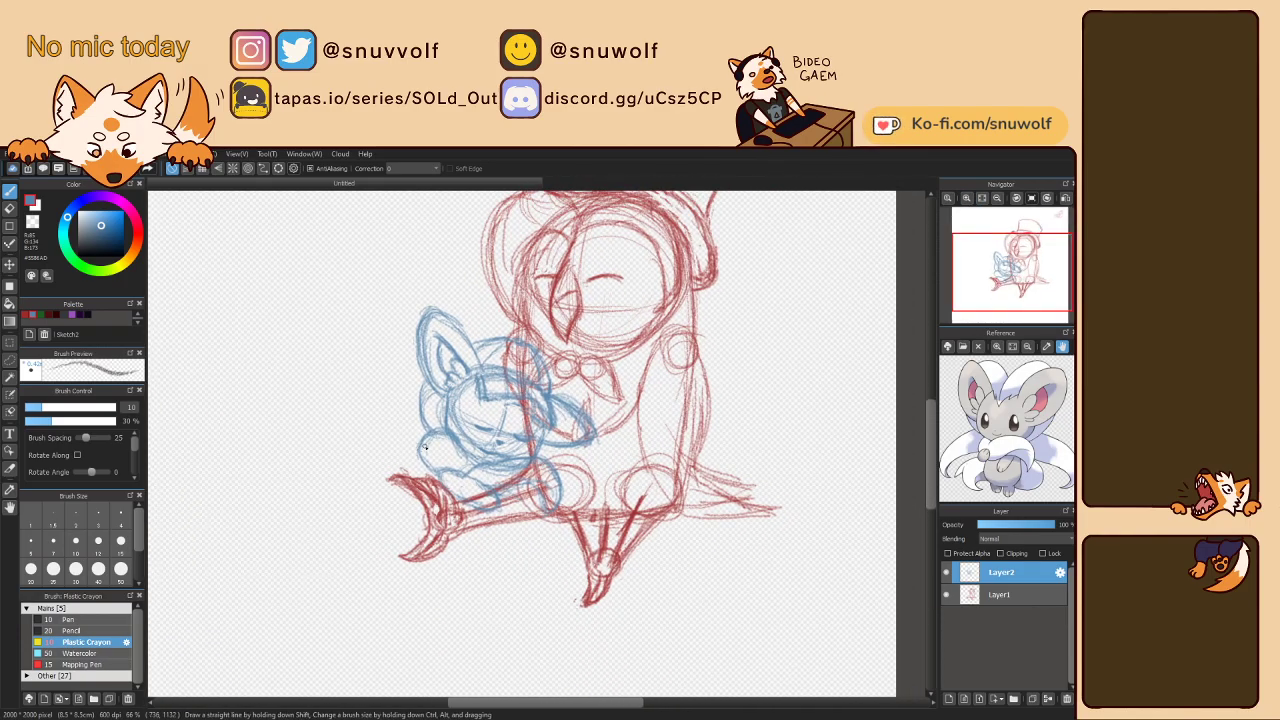
{"action": "left_click", "coordinate": [997, 199]}
{"action": "left_click_drag", "start_coordinate": [1007, 285], "coordinate": [1007, 273]}
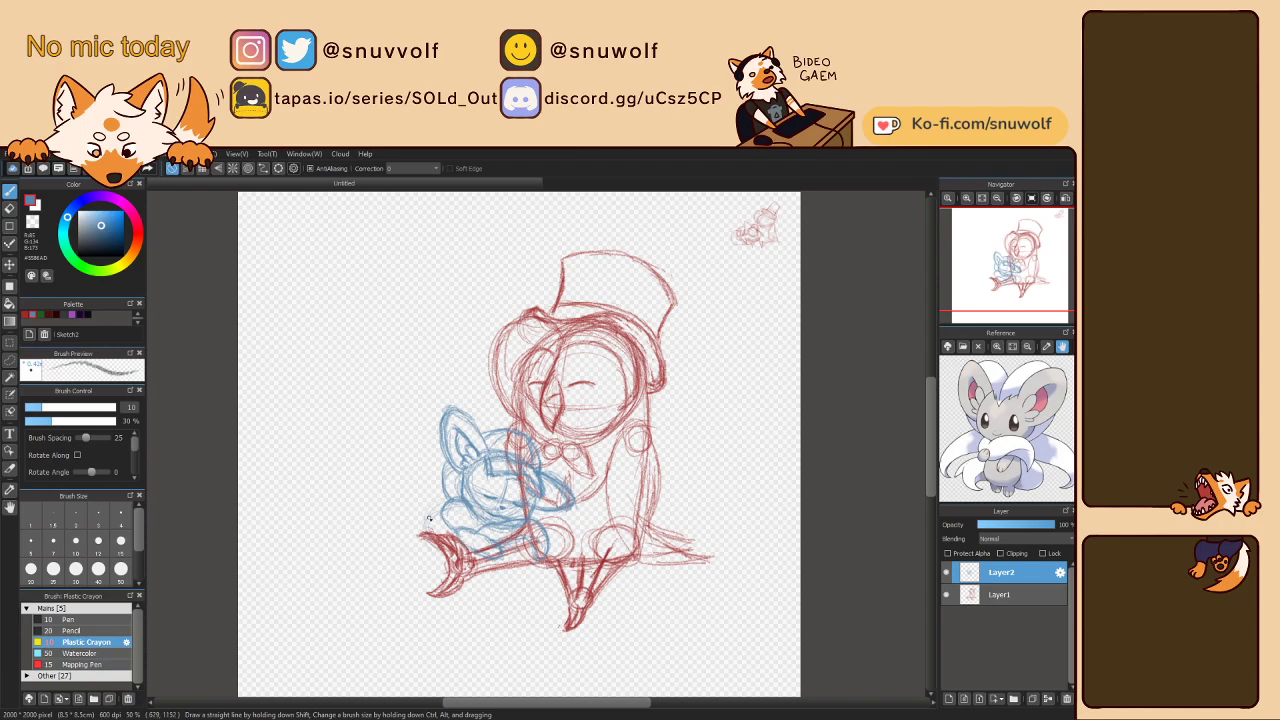
- Sketch the blue companion's large curved tail outline sweeping out beyond the owl's outstretched foot
{"action": "mouse_move", "coordinate": [444, 553]}
{"action": "left_mouse_down"}
{"action": "mouse_move", "coordinate": [405, 539]}
{"action": "mouse_move", "coordinate": [420, 535]}
{"action": "mouse_move", "coordinate": [413, 527]}
{"action": "mouse_move", "coordinate": [442, 539]}
{"action": "mouse_move", "coordinate": [431, 522]}
{"action": "mouse_move", "coordinate": [405, 541]}
{"action": "left_mouse_up"}
{"action": "key", "text": "ctrl+z"}
{"action": "key", "text": "ctrl+z"}
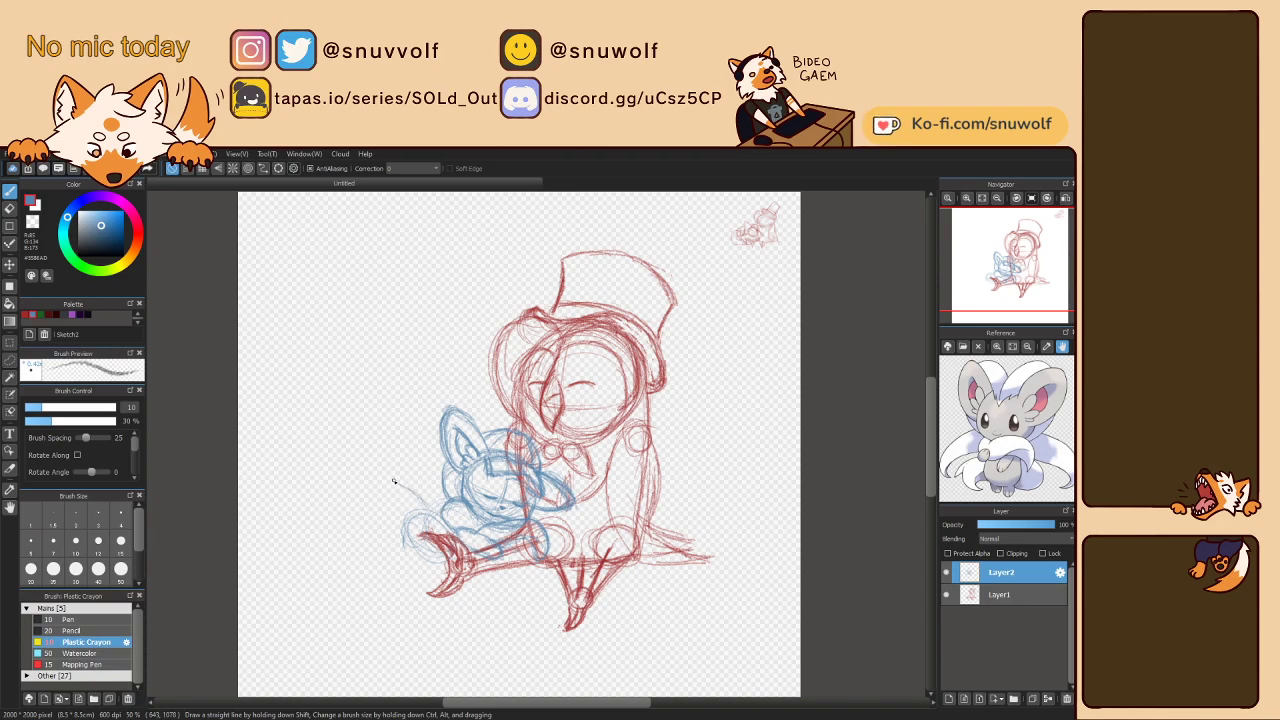
{"action": "mouse_move", "coordinate": [393, 484]}
{"action": "left_mouse_down"}
{"action": "mouse_move", "coordinate": [364, 501]}
{"action": "mouse_move", "coordinate": [365, 530]}
{"action": "left_mouse_up"}
{"action": "key", "text": "ctrl+z"}
{"action": "key", "text": "ctrl+z"}
{"action": "key", "text": "ctrl+z"}
{"action": "mouse_move", "coordinate": [345, 556]}
{"action": "left_mouse_down"}
{"action": "mouse_move", "coordinate": [374, 512]}
{"action": "mouse_move", "coordinate": [345, 551]}
{"action": "mouse_move", "coordinate": [397, 520]}
{"action": "mouse_move", "coordinate": [378, 498]}
{"action": "mouse_move", "coordinate": [428, 511]}
{"action": "mouse_move", "coordinate": [377, 513]}
{"action": "mouse_move", "coordinate": [411, 504]}
{"action": "mouse_move", "coordinate": [364, 515]}
{"action": "mouse_move", "coordinate": [343, 548]}
{"action": "mouse_move", "coordinate": [408, 578]}
{"action": "left_mouse_up"}
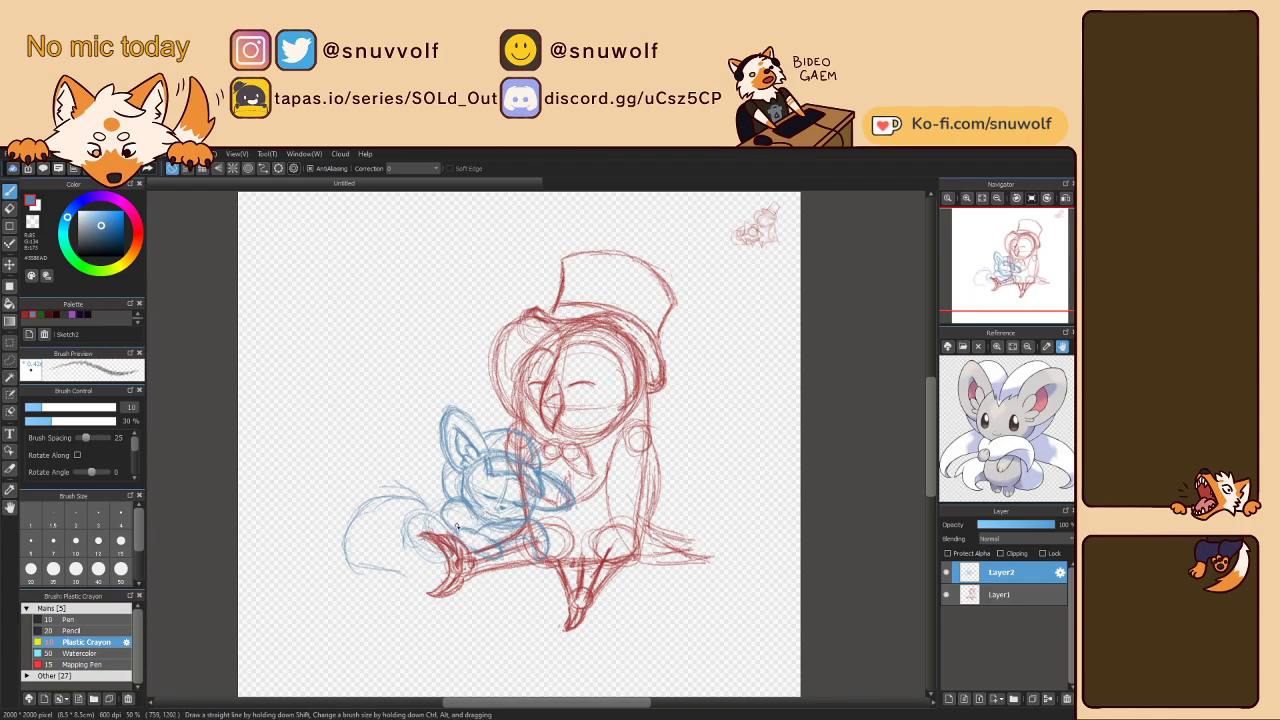
{"action": "mouse_move", "coordinate": [347, 547]}
{"action": "left_mouse_down"}
{"action": "mouse_move", "coordinate": [369, 503]}
{"action": "mouse_move", "coordinate": [395, 496]}
{"action": "left_mouse_up"}
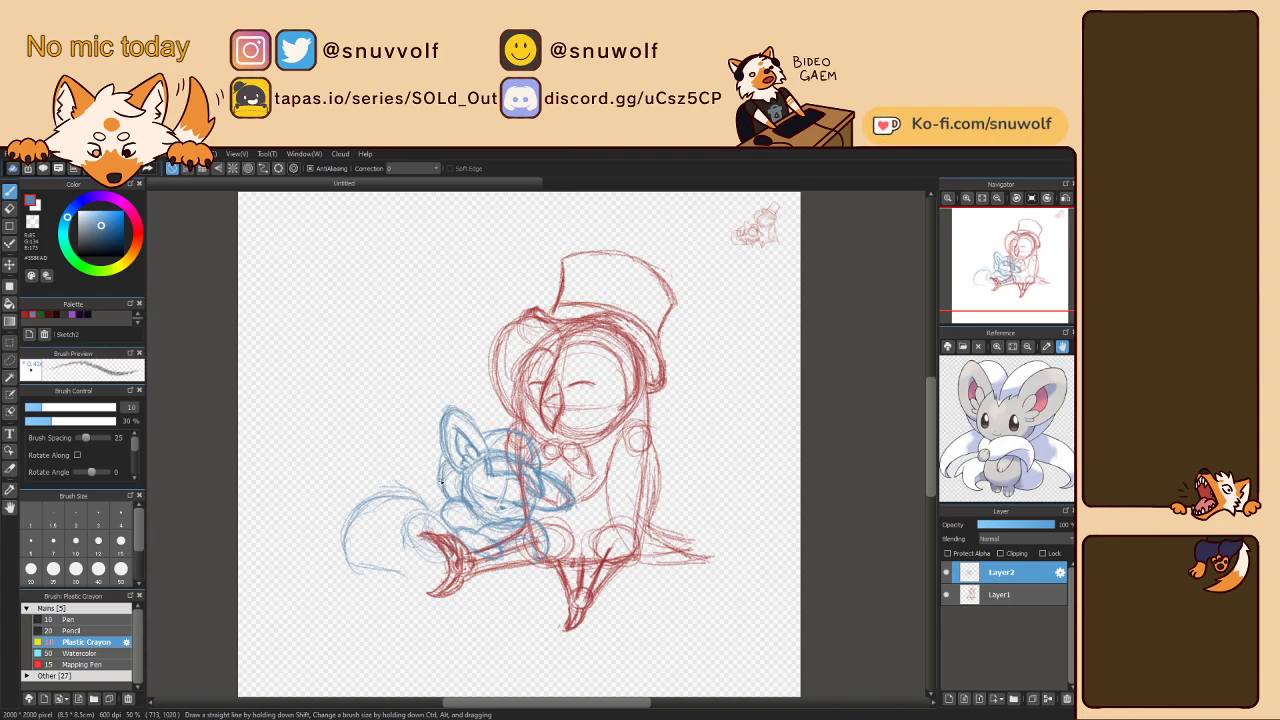
- Add a rounded inner band to the blue tail, arching from the companion's back down to the owl's outstretched foot
{"action": "mouse_move", "coordinate": [419, 476]}
{"action": "left_mouse_down"}
{"action": "mouse_move", "coordinate": [382, 474]}
{"action": "mouse_move", "coordinate": [394, 543]}
{"action": "mouse_move", "coordinate": [379, 509]}
{"action": "mouse_move", "coordinate": [400, 538]}
{"action": "left_mouse_up"}
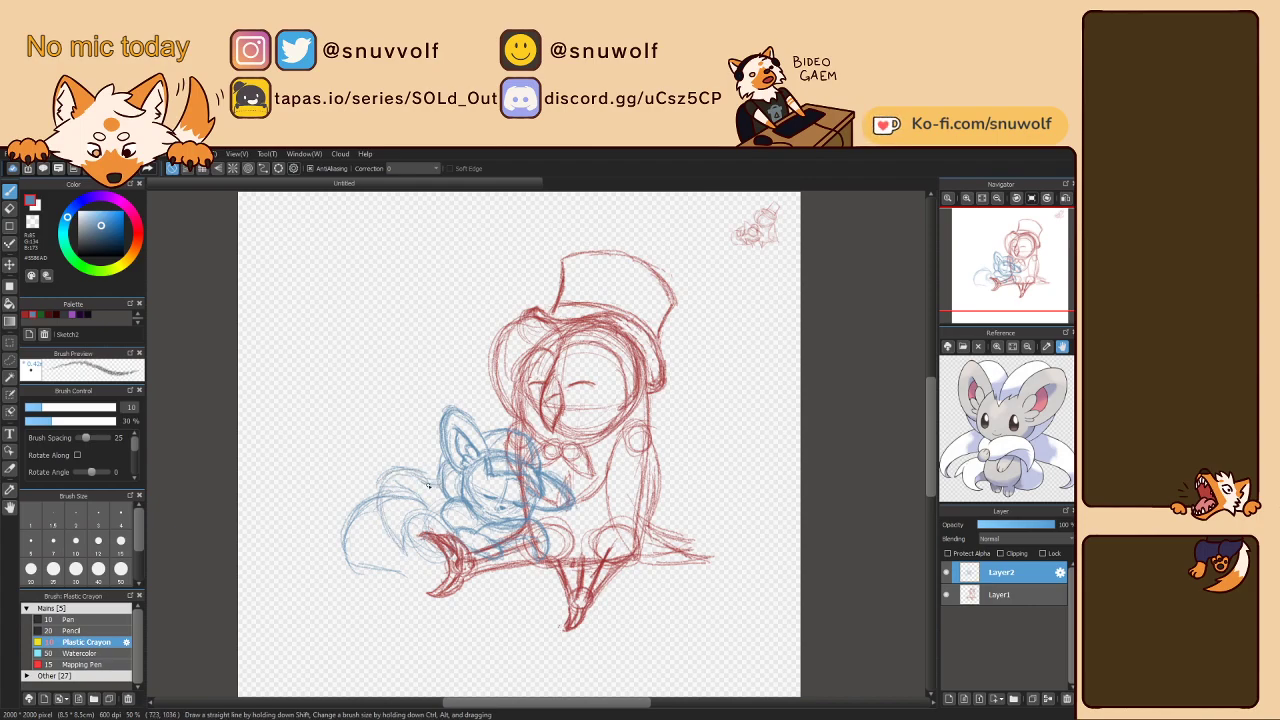
{"action": "mouse_move", "coordinate": [440, 470]}
{"action": "left_mouse_down"}
{"action": "mouse_move", "coordinate": [388, 478]}
{"action": "mouse_move", "coordinate": [388, 528]}
{"action": "mouse_move", "coordinate": [400, 556]}
{"action": "left_mouse_up"}
{"action": "mouse_move", "coordinate": [424, 506]}
{"action": "left_mouse_down"}
{"action": "mouse_move", "coordinate": [398, 548]}
{"action": "mouse_move", "coordinate": [400, 532]}
{"action": "left_mouse_up"}
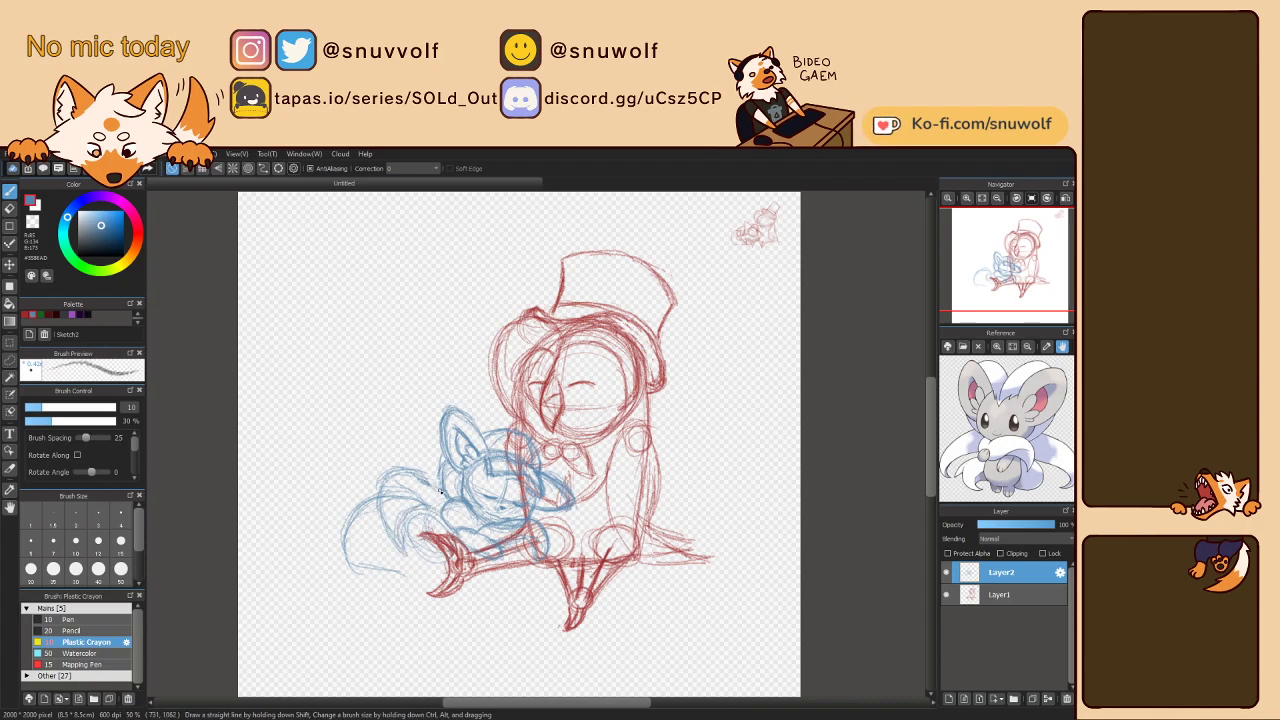
{"action": "left_click_drag", "start_coordinate": [389, 534], "coordinate": [401, 556]}
{"action": "left_click_drag", "start_coordinate": [418, 513], "coordinate": [396, 540]}
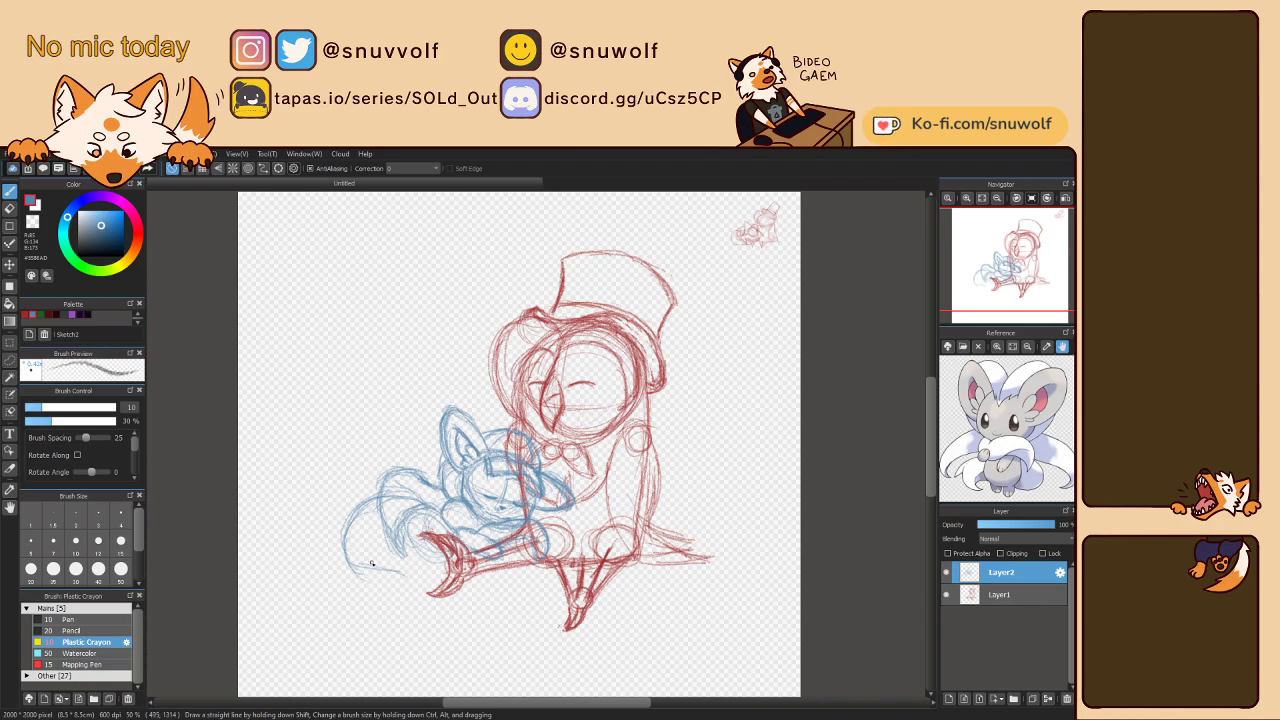
- Sketch a fluffy scalloped tail end in blue, curling beneath the owl's outstretched foot
{"action": "mouse_move", "coordinate": [359, 579]}
{"action": "left_mouse_down"}
{"action": "mouse_move", "coordinate": [418, 565]}
{"action": "mouse_move", "coordinate": [361, 584]}
{"action": "mouse_move", "coordinate": [372, 560]}
{"action": "mouse_move", "coordinate": [359, 576]}
{"action": "mouse_move", "coordinate": [372, 588]}
{"action": "mouse_move", "coordinate": [357, 573]}
{"action": "mouse_move", "coordinate": [387, 593]}
{"action": "mouse_move", "coordinate": [357, 578]}
{"action": "mouse_move", "coordinate": [404, 563]}
{"action": "mouse_move", "coordinate": [388, 556]}
{"action": "mouse_move", "coordinate": [418, 586]}
{"action": "mouse_move", "coordinate": [418, 570]}
{"action": "mouse_move", "coordinate": [418, 601]}
{"action": "mouse_move", "coordinate": [409, 580]}
{"action": "mouse_move", "coordinate": [460, 594]}
{"action": "mouse_move", "coordinate": [401, 597]}
{"action": "mouse_move", "coordinate": [452, 605]}
{"action": "mouse_move", "coordinate": [402, 583]}
{"action": "left_mouse_up"}
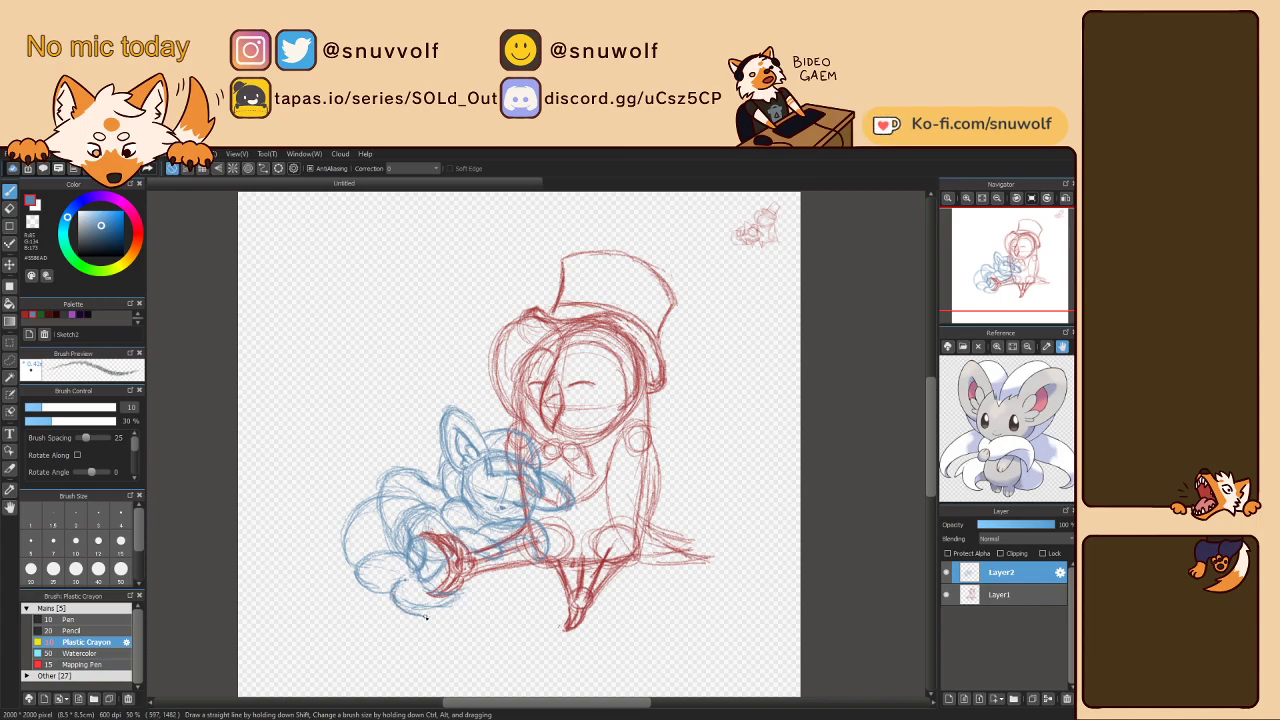
{"action": "mouse_move", "coordinate": [411, 600]}
{"action": "left_mouse_down"}
{"action": "mouse_move", "coordinate": [452, 604]}
{"action": "mouse_move", "coordinate": [415, 580]}
{"action": "mouse_move", "coordinate": [468, 593]}
{"action": "left_mouse_up"}
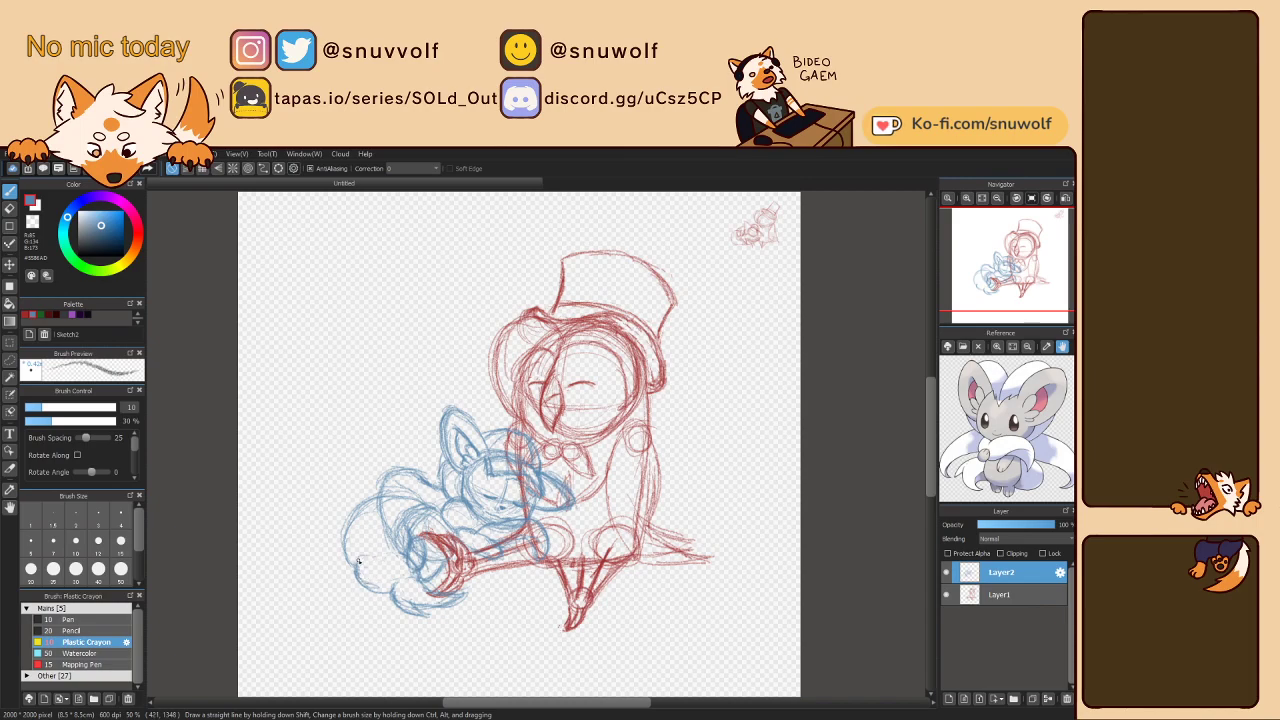
{"action": "left_click_drag", "start_coordinate": [357, 565], "coordinate": [348, 535]}
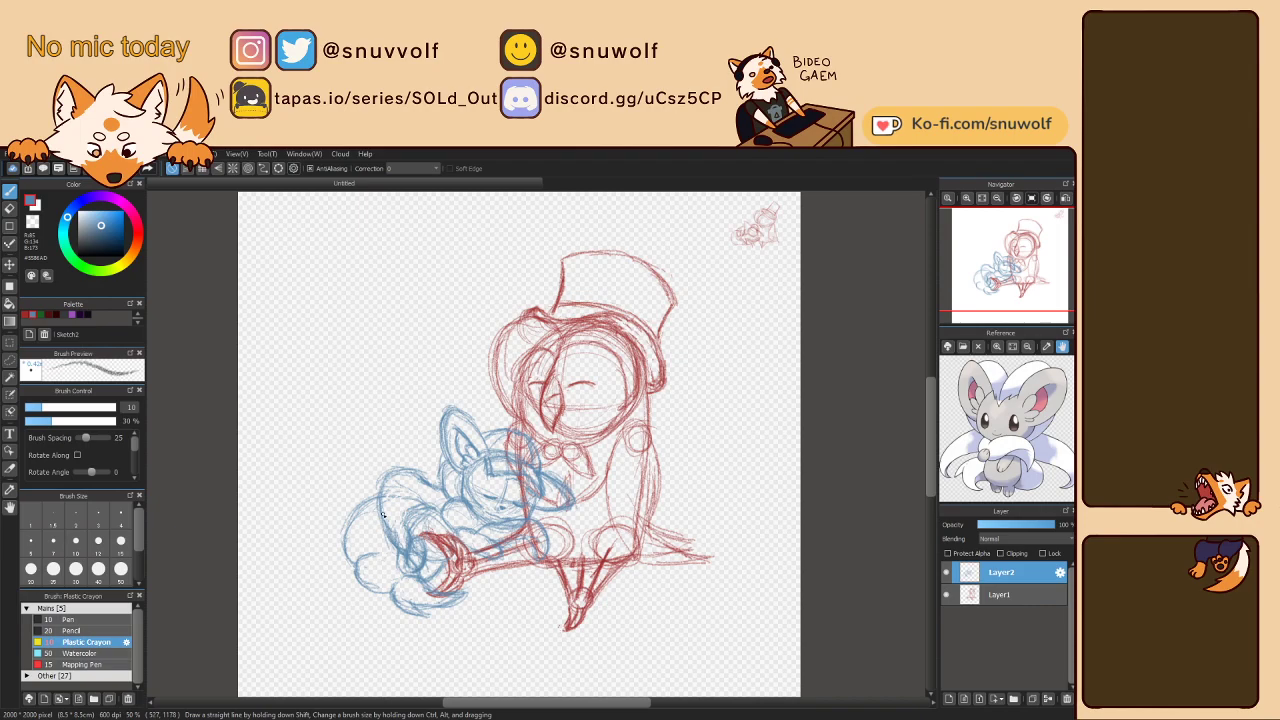
- Darken the tail's inner band beside the companion's back and rework the tail's outer edge with jagged fur strokes
{"action": "key", "text": "Left"}
{"action": "key", "text": "Left"}
{"action": "key", "text": "Left"}
{"action": "key", "text": "Left"}
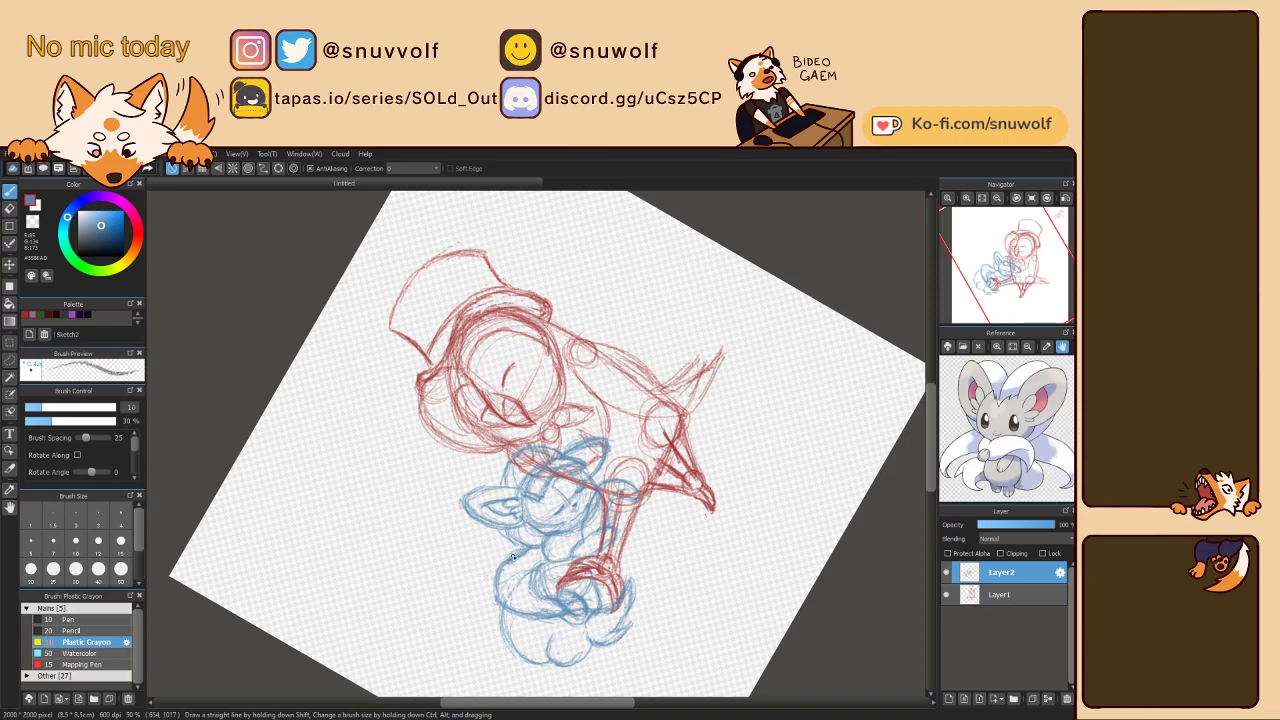
{"action": "key", "text": "Right"}
{"action": "key", "text": "Right"}
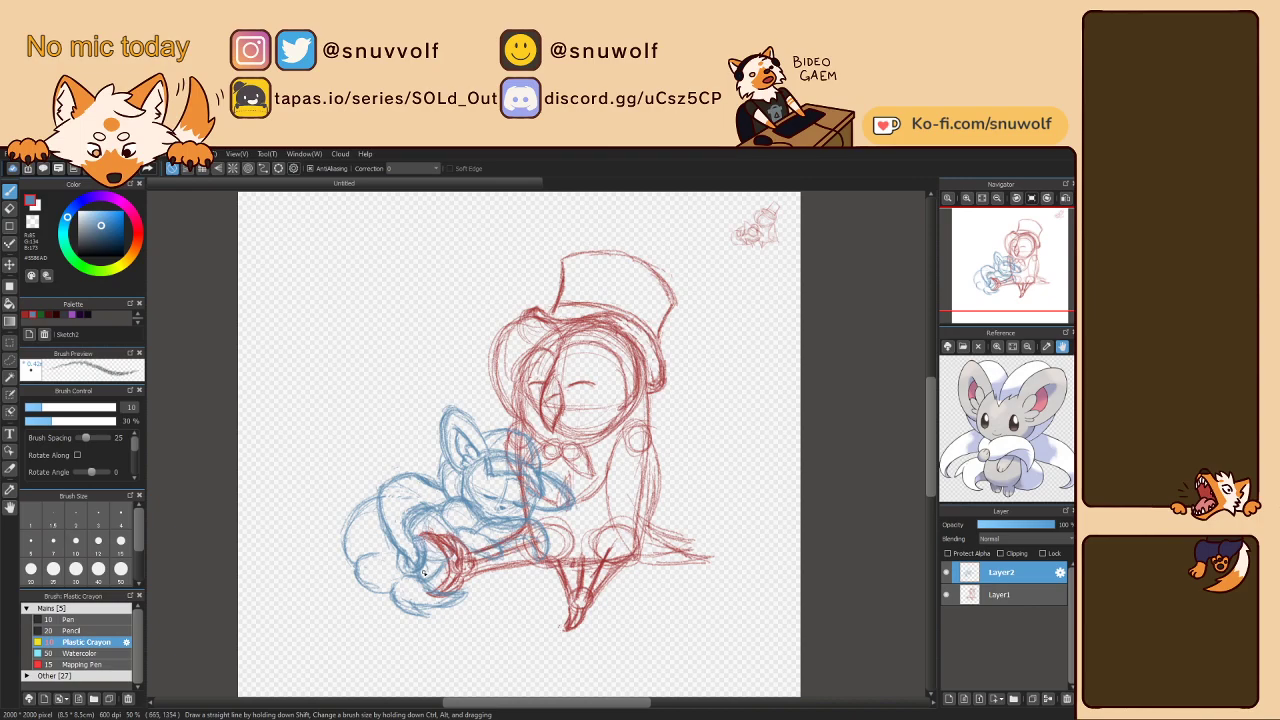
{"action": "key", "text": "Right"}
{"action": "key", "text": "Right"}
{"action": "key", "text": "Right"}
{"action": "key", "text": "Right"}
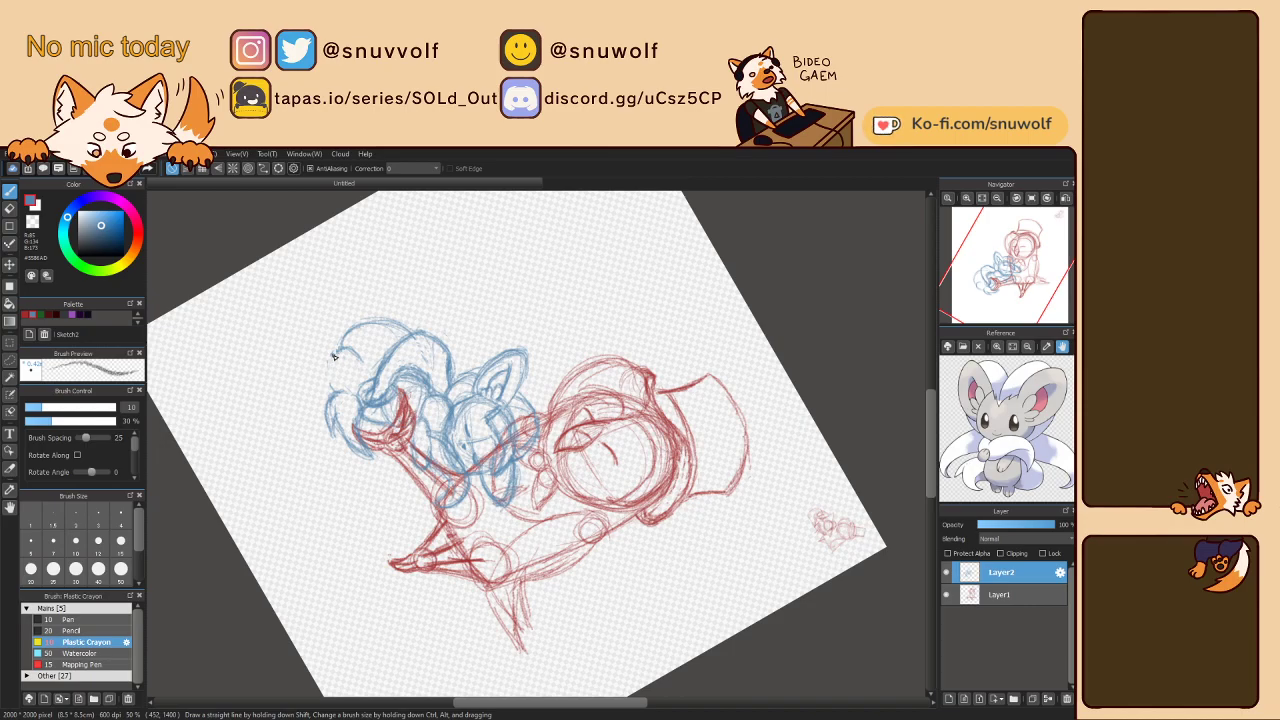
{"action": "mouse_move", "coordinate": [325, 418]}
{"action": "left_mouse_down"}
{"action": "mouse_move", "coordinate": [346, 340]}
{"action": "mouse_move", "coordinate": [362, 350]}
{"action": "left_mouse_up"}
{"action": "key", "text": "Up"}
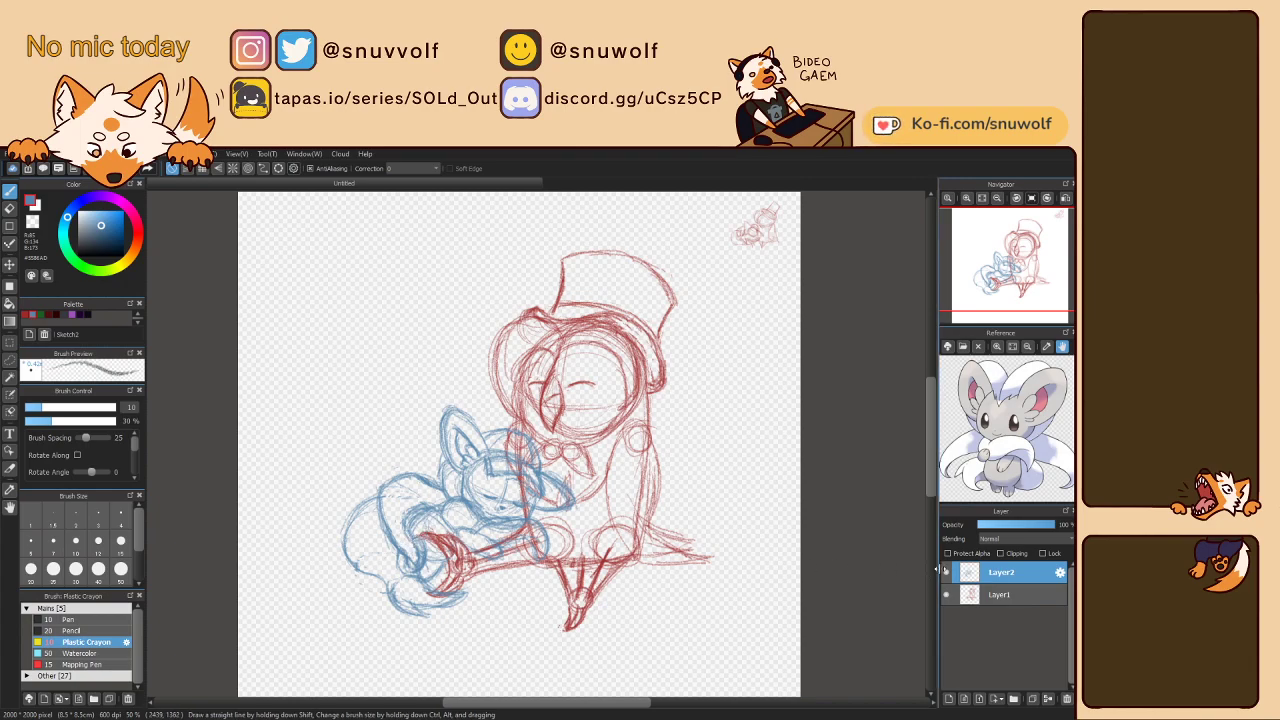
- On Layer1 in red, sketch the owl's long wing wrapping over the companion's back, with pointed feathers over the tail
{"action": "left_click", "coordinate": [1000, 595]}
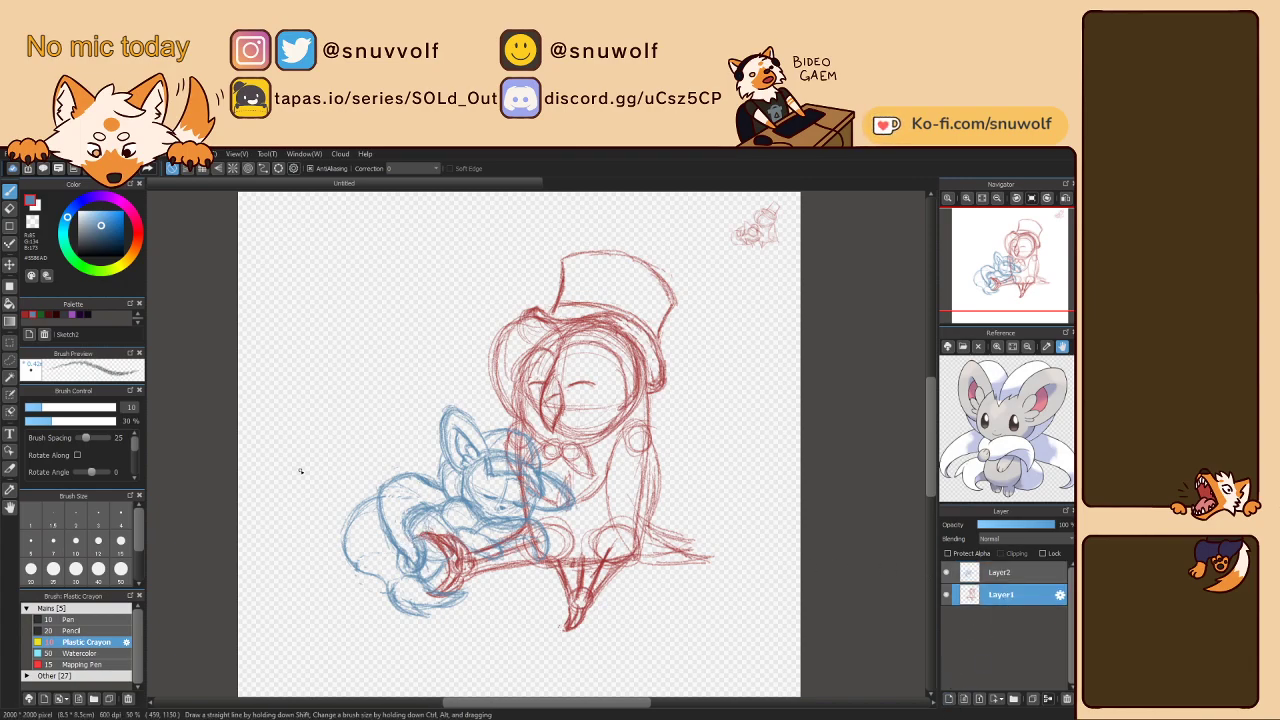
{"action": "left_click", "coordinate": [26, 315]}
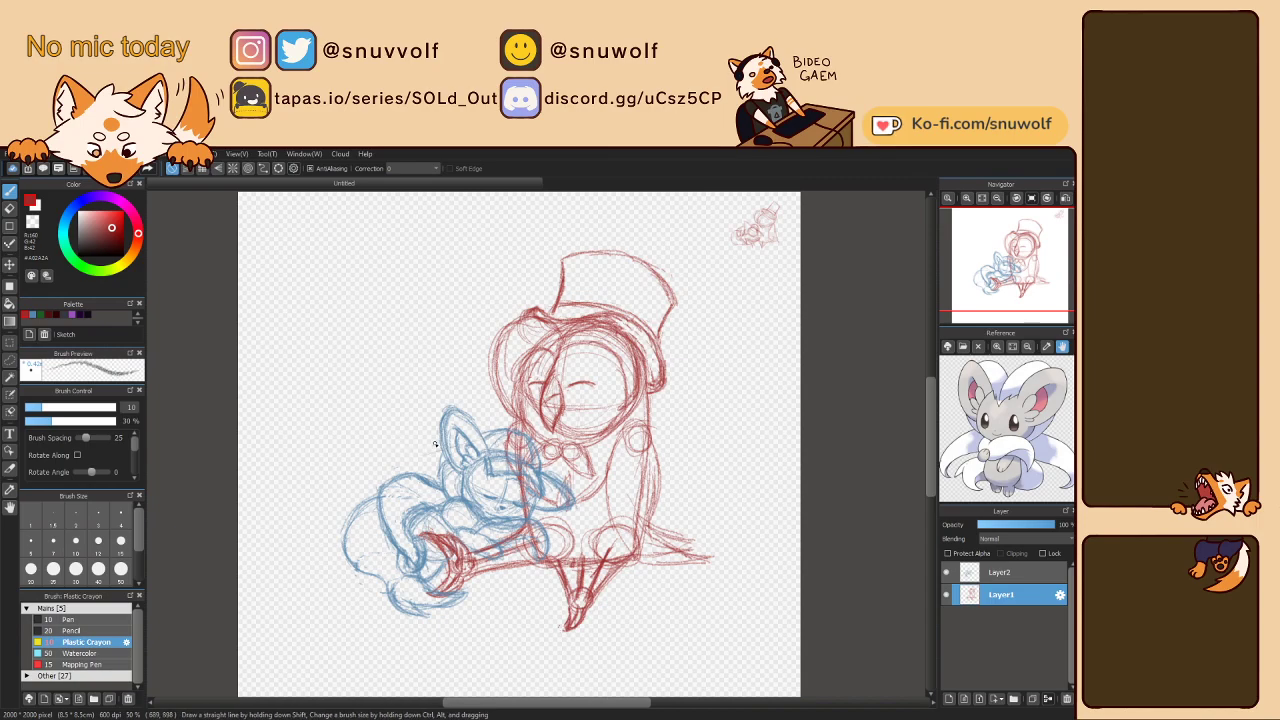
{"action": "left_click_drag", "start_coordinate": [439, 439], "coordinate": [395, 456]}
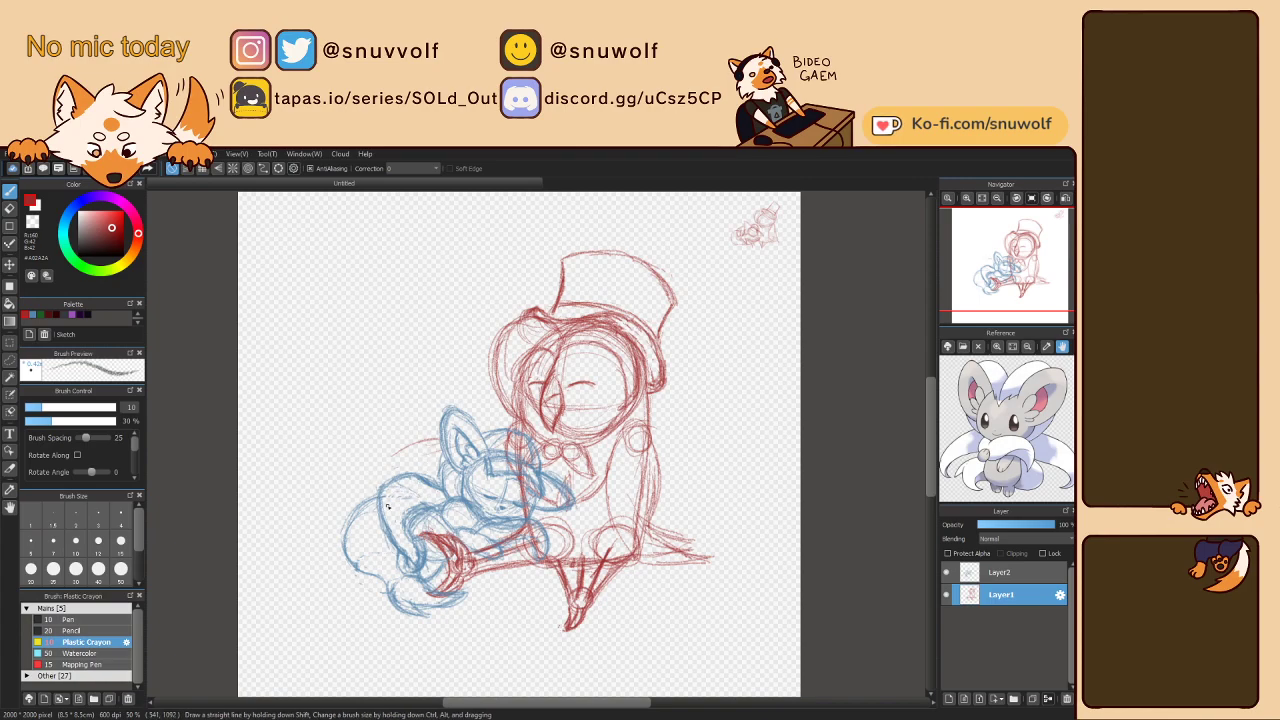
{"action": "mouse_move", "coordinate": [368, 504]}
{"action": "left_mouse_down"}
{"action": "mouse_move", "coordinate": [384, 471]}
{"action": "mouse_move", "coordinate": [367, 504]}
{"action": "mouse_move", "coordinate": [402, 449]}
{"action": "mouse_move", "coordinate": [379, 500]}
{"action": "mouse_move", "coordinate": [411, 445]}
{"action": "mouse_move", "coordinate": [386, 467]}
{"action": "mouse_move", "coordinate": [445, 438]}
{"action": "left_mouse_up"}
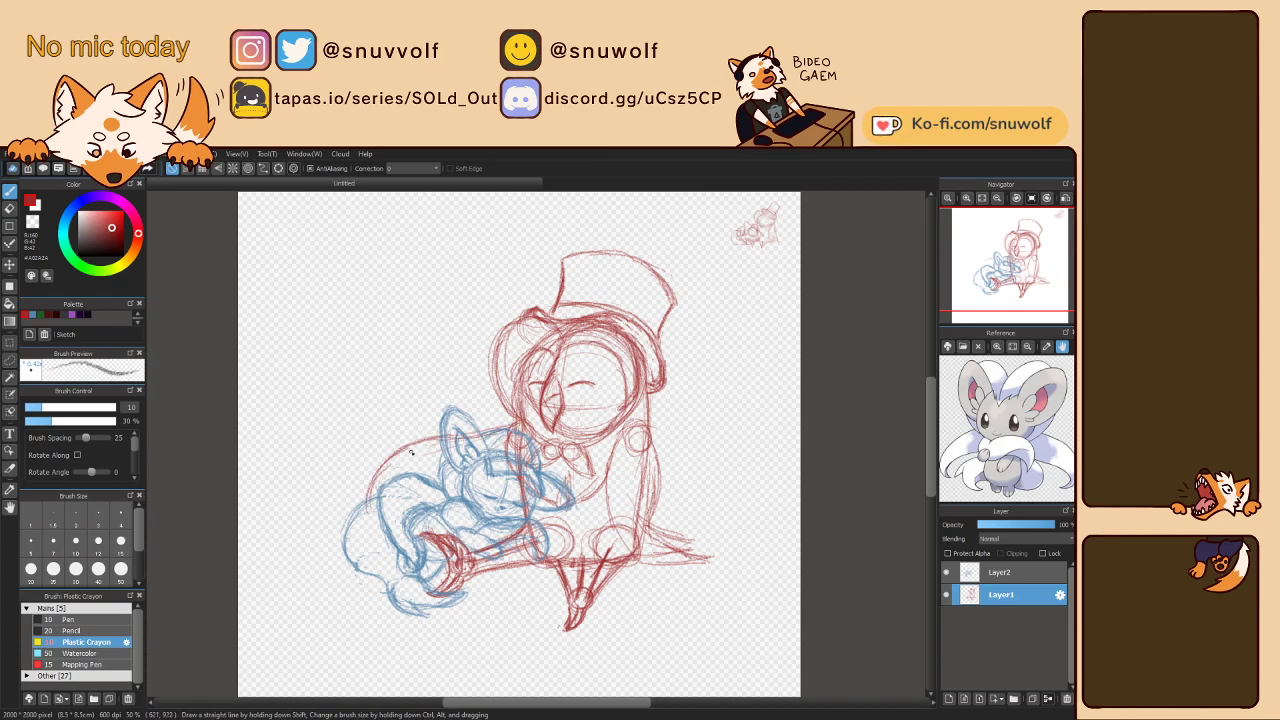
{"action": "mouse_move", "coordinate": [367, 500]}
{"action": "left_mouse_down"}
{"action": "mouse_move", "coordinate": [382, 534]}
{"action": "mouse_move", "coordinate": [390, 496]}
{"action": "mouse_move", "coordinate": [382, 533]}
{"action": "mouse_move", "coordinate": [400, 482]}
{"action": "left_mouse_up"}
{"action": "mouse_move", "coordinate": [383, 528]}
{"action": "left_mouse_down"}
{"action": "mouse_move", "coordinate": [398, 483]}
{"action": "mouse_move", "coordinate": [396, 530]}
{"action": "mouse_move", "coordinate": [412, 510]}
{"action": "left_mouse_up"}
{"action": "mouse_move", "coordinate": [442, 471]}
{"action": "left_mouse_down"}
{"action": "mouse_move", "coordinate": [430, 488]}
{"action": "mouse_move", "coordinate": [375, 474]}
{"action": "mouse_move", "coordinate": [363, 497]}
{"action": "left_mouse_up"}
{"action": "mouse_move", "coordinate": [371, 481]}
{"action": "left_mouse_down"}
{"action": "mouse_move", "coordinate": [358, 524]}
{"action": "mouse_move", "coordinate": [370, 499]}
{"action": "mouse_move", "coordinate": [372, 542]}
{"action": "mouse_move", "coordinate": [380, 526]}
{"action": "left_mouse_up"}
{"action": "left_click_drag", "start_coordinate": [412, 476], "coordinate": [388, 508]}
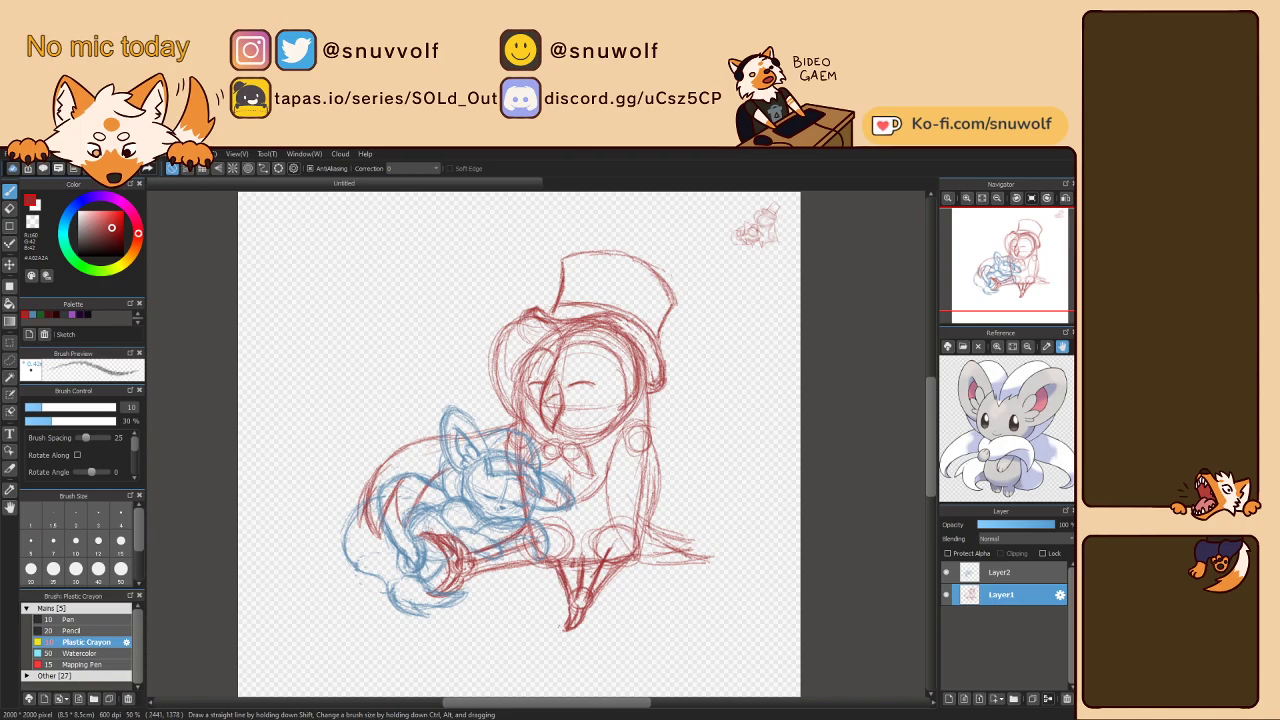
- Bring the owl into view in the reference images and thicken the lower leg and foot with feathery red strokes
{"action": "left_click_drag", "start_coordinate": [955, 430], "coordinate": [1068, 430]}
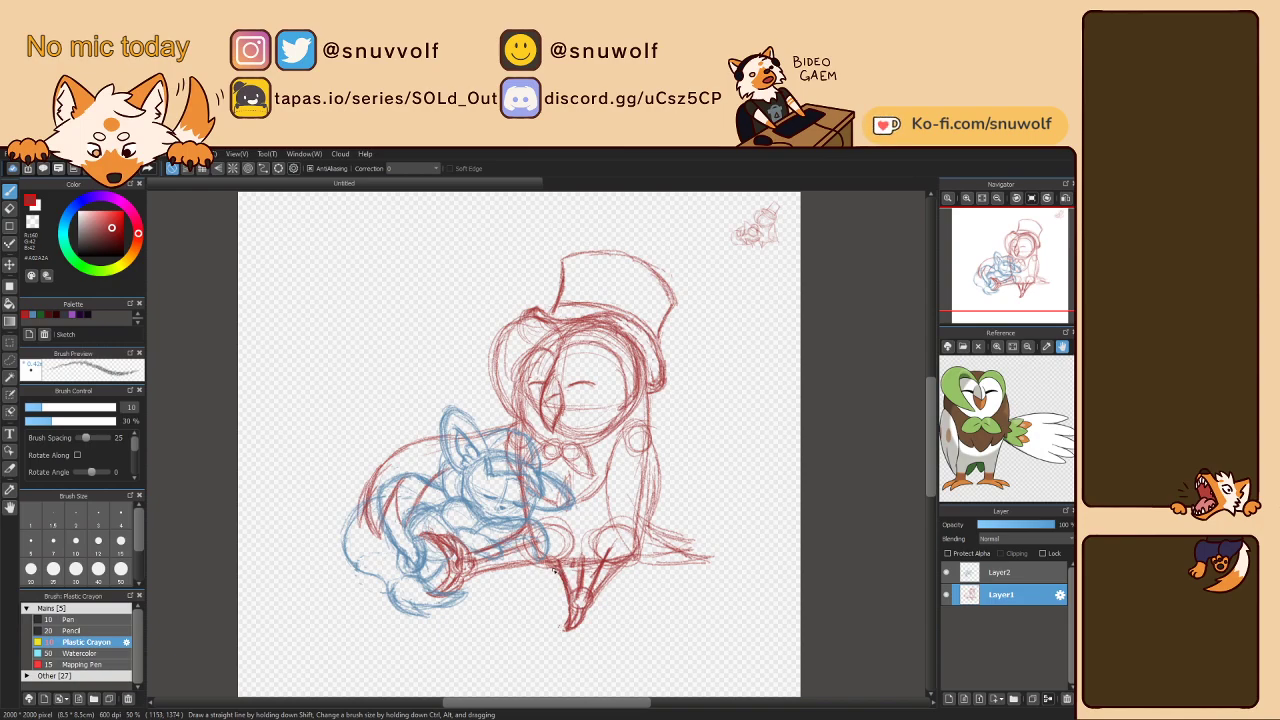
{"action": "mouse_move", "coordinate": [561, 578]}
{"action": "left_mouse_down"}
{"action": "mouse_move", "coordinate": [580, 594]}
{"action": "mouse_move", "coordinate": [579, 572]}
{"action": "mouse_move", "coordinate": [594, 590]}
{"action": "mouse_move", "coordinate": [584, 560]}
{"action": "left_mouse_up"}
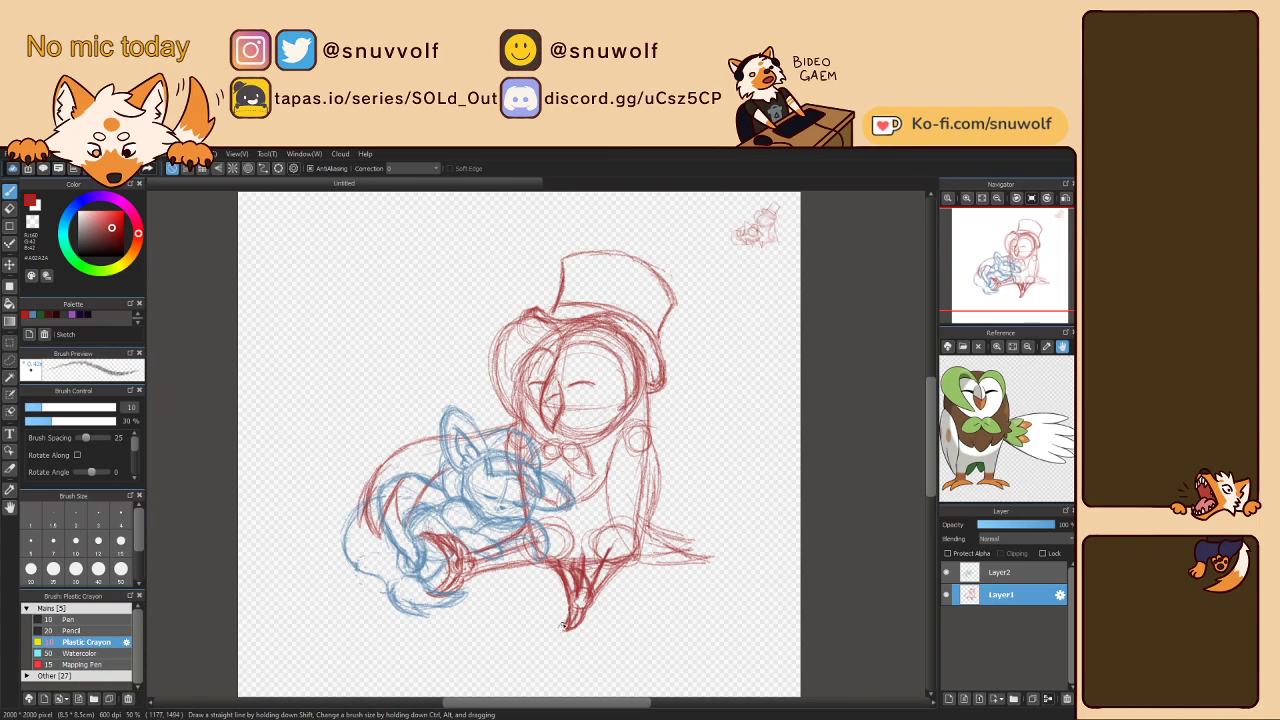
{"action": "mouse_move", "coordinate": [569, 611]}
{"action": "left_mouse_down"}
{"action": "mouse_move", "coordinate": [557, 625]}
{"action": "mouse_move", "coordinate": [628, 566]}
{"action": "left_mouse_up"}
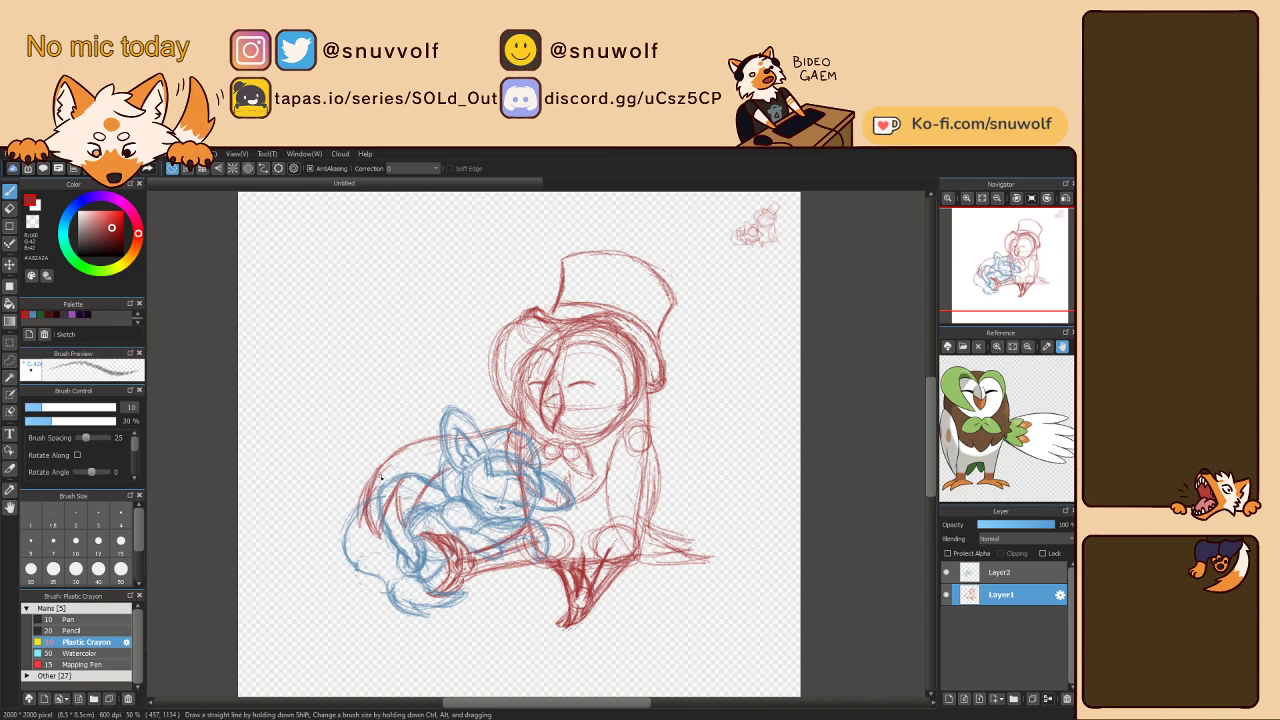
- Shift the blue companion sketch on Layer2 slightly towards the owl's body
{"action": "left_click", "coordinate": [1000, 572]}
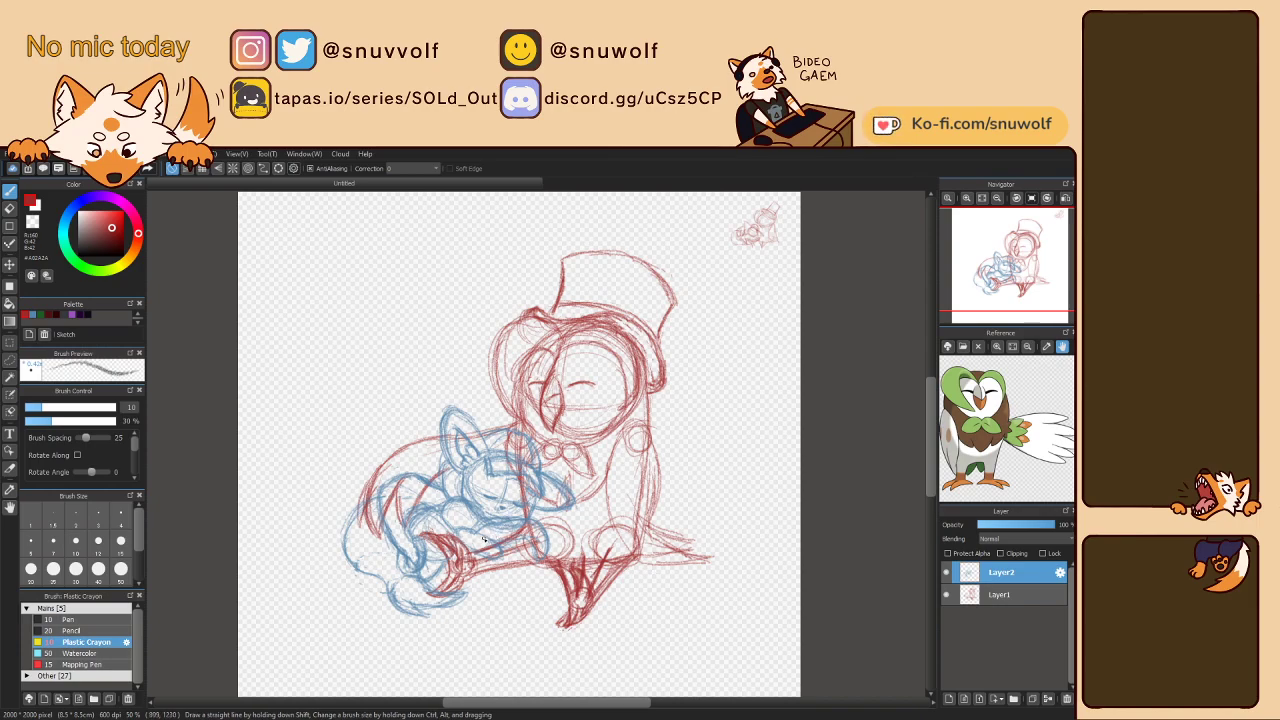
{"action": "key", "text": "v"}
{"action": "left_click_drag", "start_coordinate": [485, 537], "coordinate": [497, 536]}
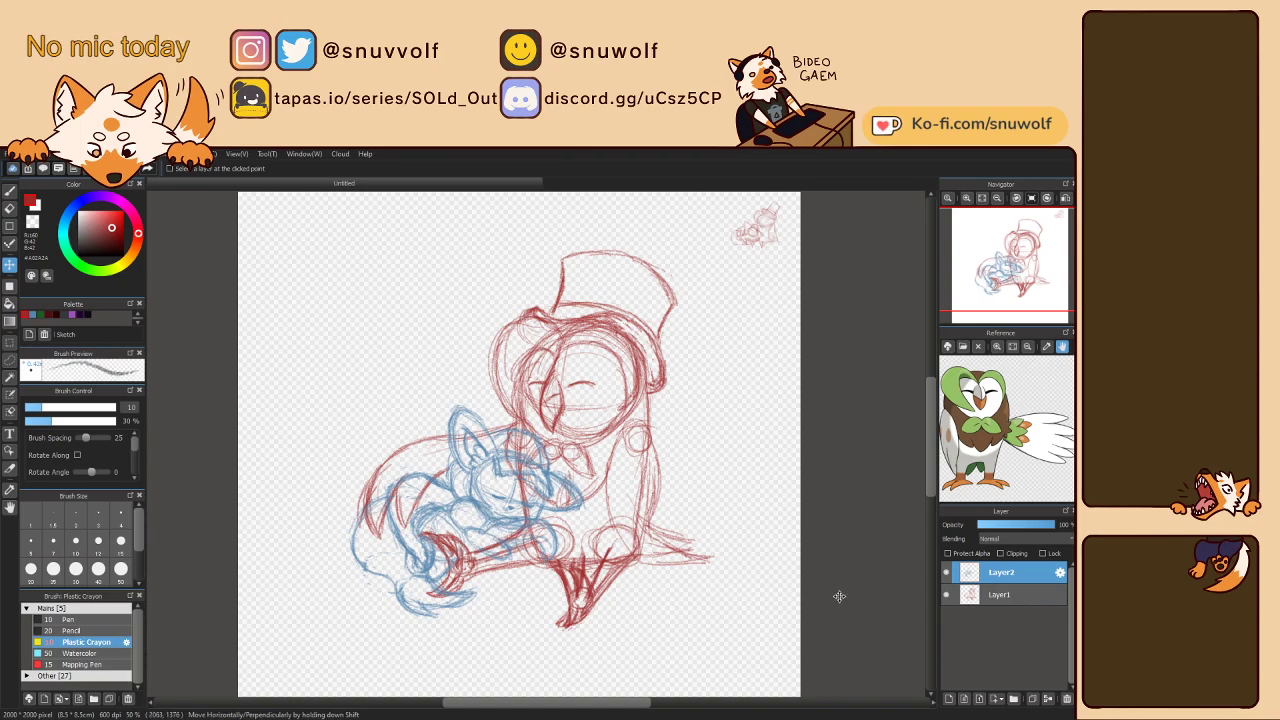
- Lasso the owl's long red wing on Layer1, delete it, clear the selection and return to the brush
{"action": "left_click", "coordinate": [995, 595]}
{"action": "key", "text": "b"}
{"action": "key", "text": "l"}
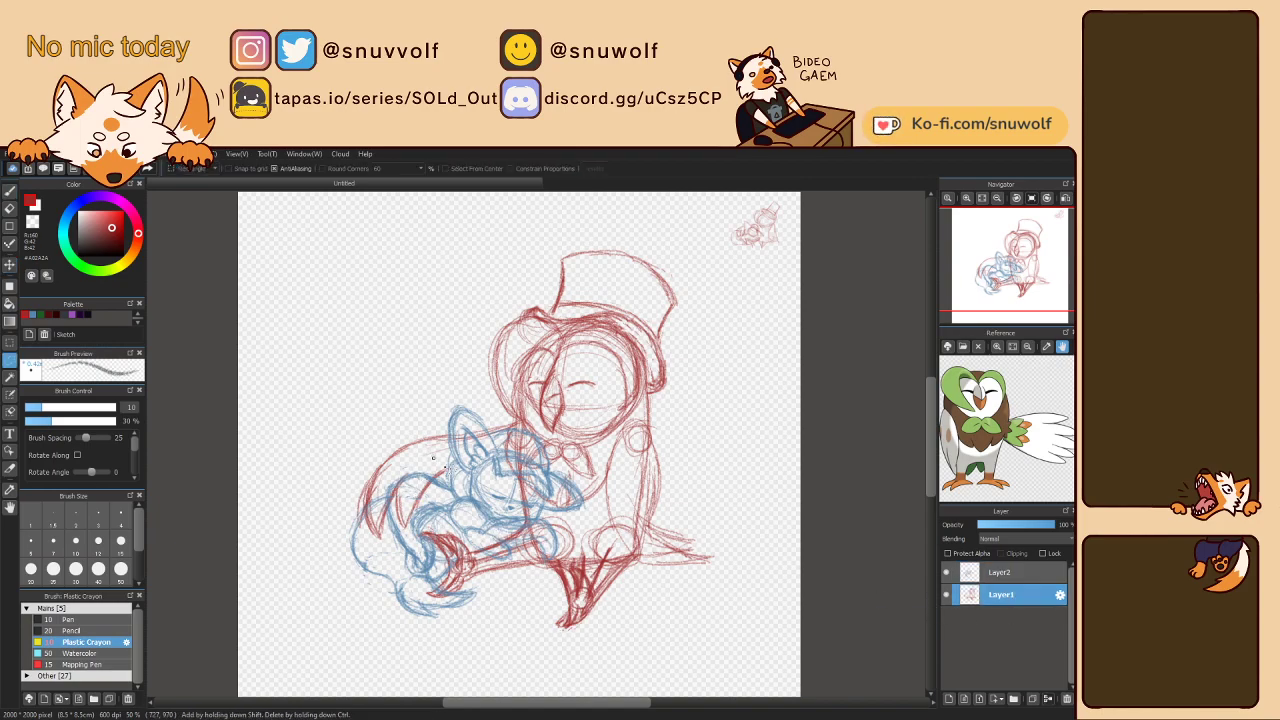
{"action": "mouse_move", "coordinate": [478, 481]}
{"action": "left_mouse_down"}
{"action": "mouse_move", "coordinate": [472, 416]}
{"action": "mouse_move", "coordinate": [410, 572]}
{"action": "mouse_move", "coordinate": [450, 520]}
{"action": "left_mouse_up"}
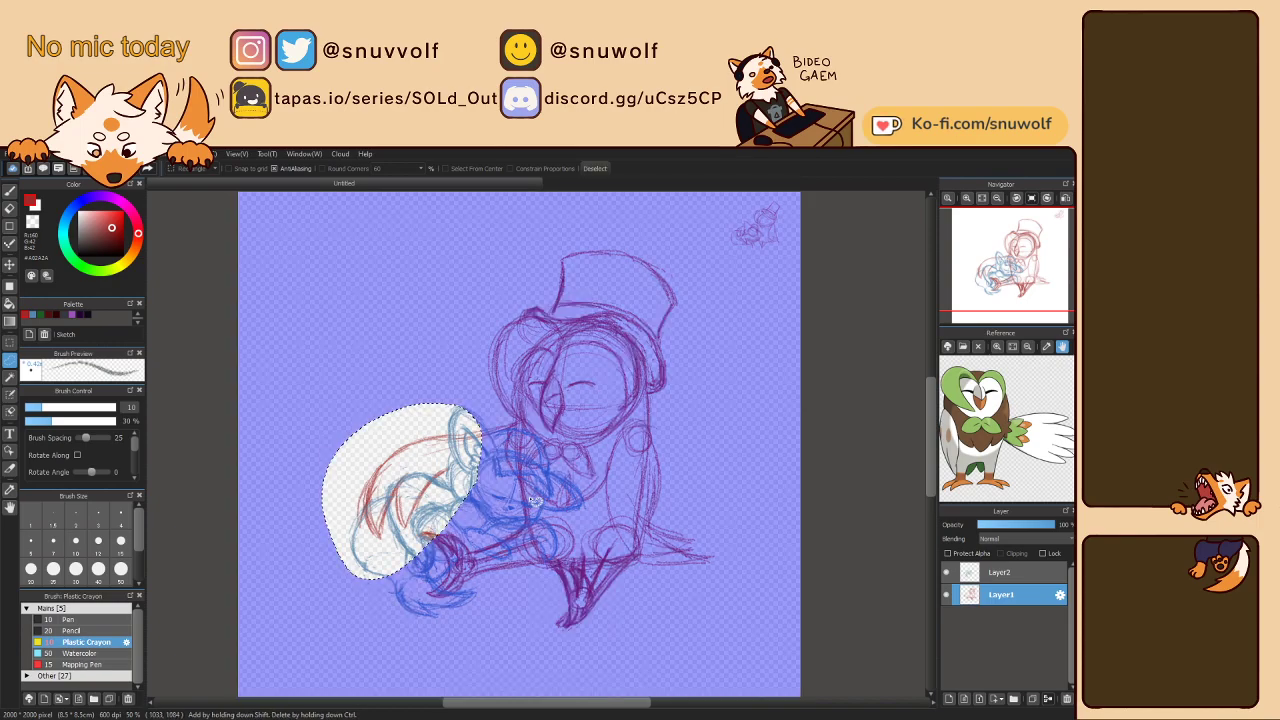
{"action": "key", "text": "Delete"}
{"action": "key", "text": "ctrl+d"}
{"action": "key", "text": "b"}
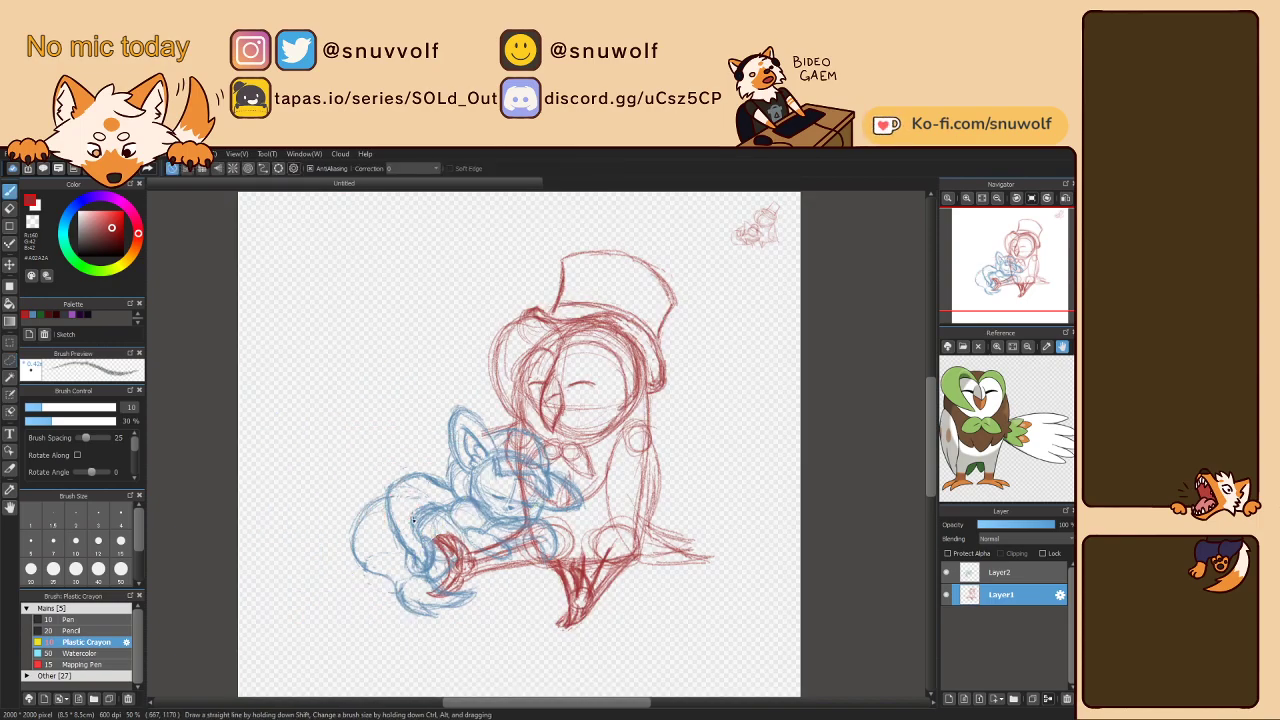
{"action": "mouse_move", "coordinate": [407, 500]}
{"action": "left_mouse_down"}
{"action": "mouse_move", "coordinate": [402, 535]}
{"action": "mouse_move", "coordinate": [409, 482]}
{"action": "mouse_move", "coordinate": [386, 483]}
{"action": "mouse_move", "coordinate": [399, 508]}
{"action": "mouse_move", "coordinate": [420, 454]}
{"action": "mouse_move", "coordinate": [376, 513]}
{"action": "mouse_move", "coordinate": [442, 455]}
{"action": "left_mouse_up"}
{"action": "key", "text": "ctrl+z"}
{"action": "key", "text": "ctrl+z"}
{"action": "key", "text": "ctrl+z"}
{"action": "key", "text": "ctrl+z"}
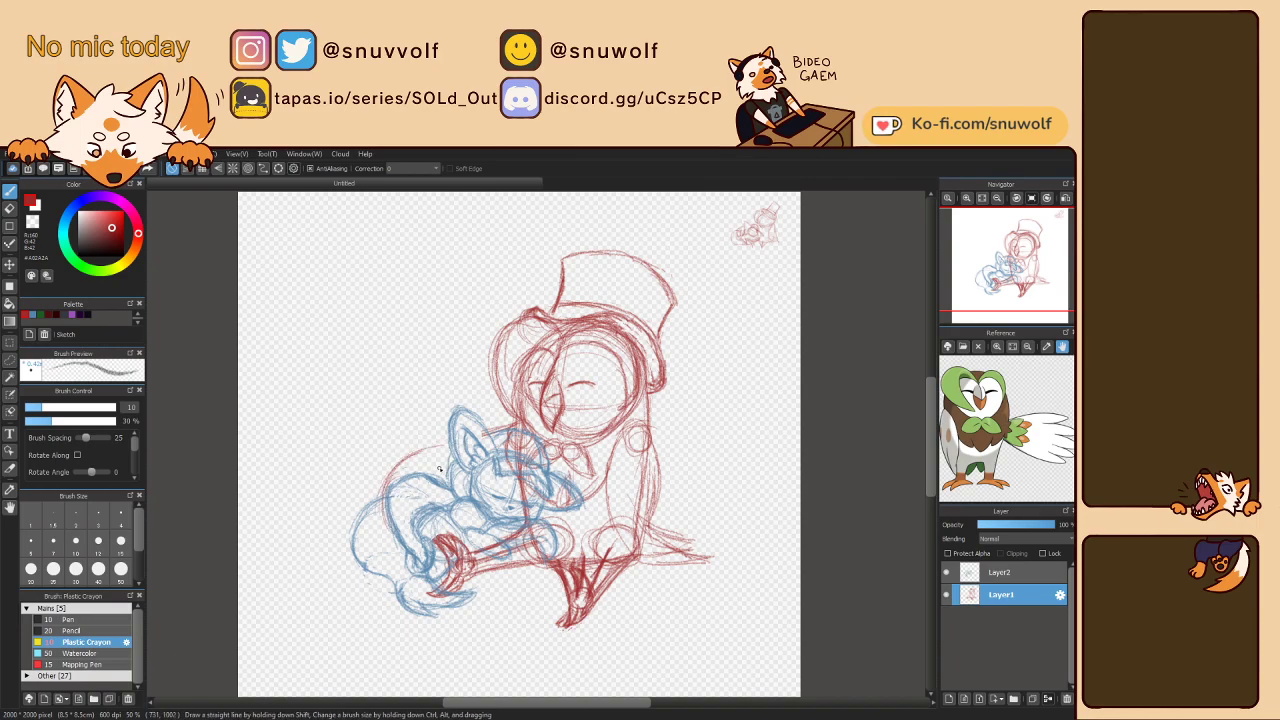
{"action": "key", "text": "ctrl+z"}
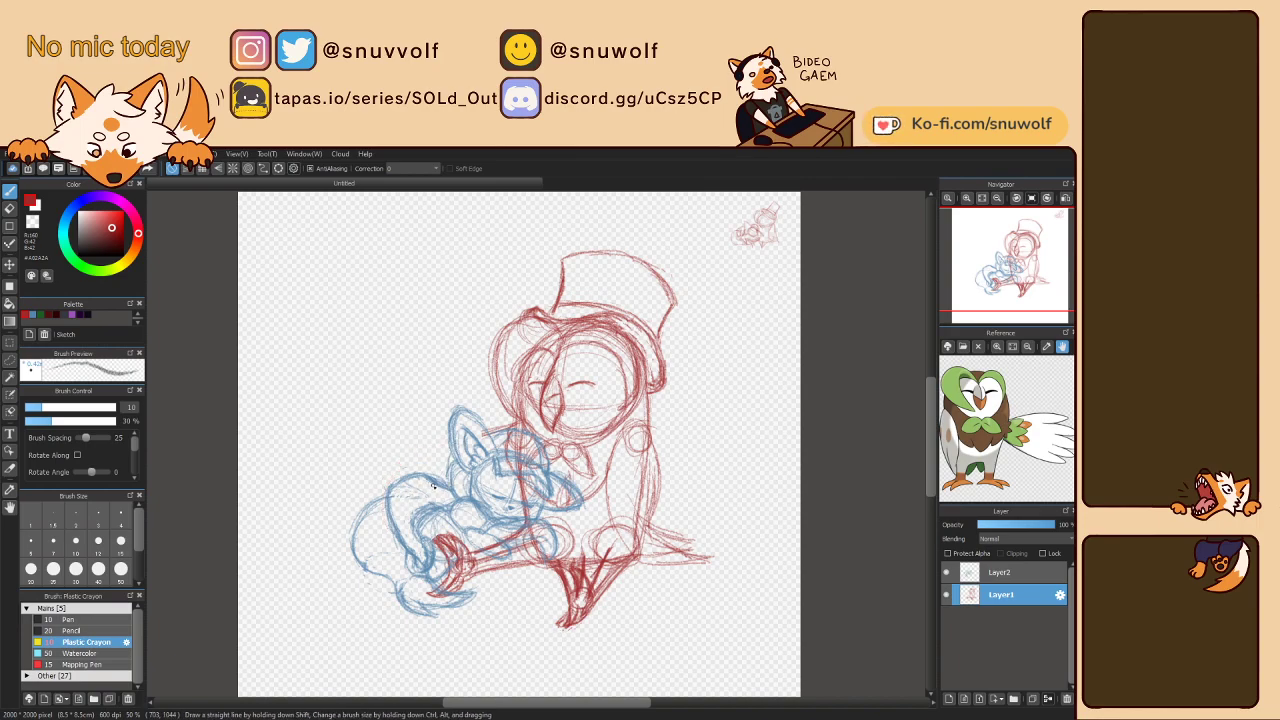
- Sketch a shorter, rounded red wing curving from the owl's shoulder around the companion's back, with a few inner contour strokes
{"action": "mouse_move", "coordinate": [408, 514]}
{"action": "left_mouse_down"}
{"action": "mouse_move", "coordinate": [416, 472]}
{"action": "mouse_move", "coordinate": [446, 438]}
{"action": "mouse_move", "coordinate": [522, 421]}
{"action": "mouse_move", "coordinate": [468, 430]}
{"action": "mouse_move", "coordinate": [421, 476]}
{"action": "mouse_move", "coordinate": [406, 526]}
{"action": "mouse_move", "coordinate": [424, 452]}
{"action": "mouse_move", "coordinate": [478, 424]}
{"action": "mouse_move", "coordinate": [524, 425]}
{"action": "mouse_move", "coordinate": [470, 425]}
{"action": "mouse_move", "coordinate": [408, 467]}
{"action": "left_mouse_up"}
{"action": "left_click_drag", "start_coordinate": [450, 426], "coordinate": [500, 419]}
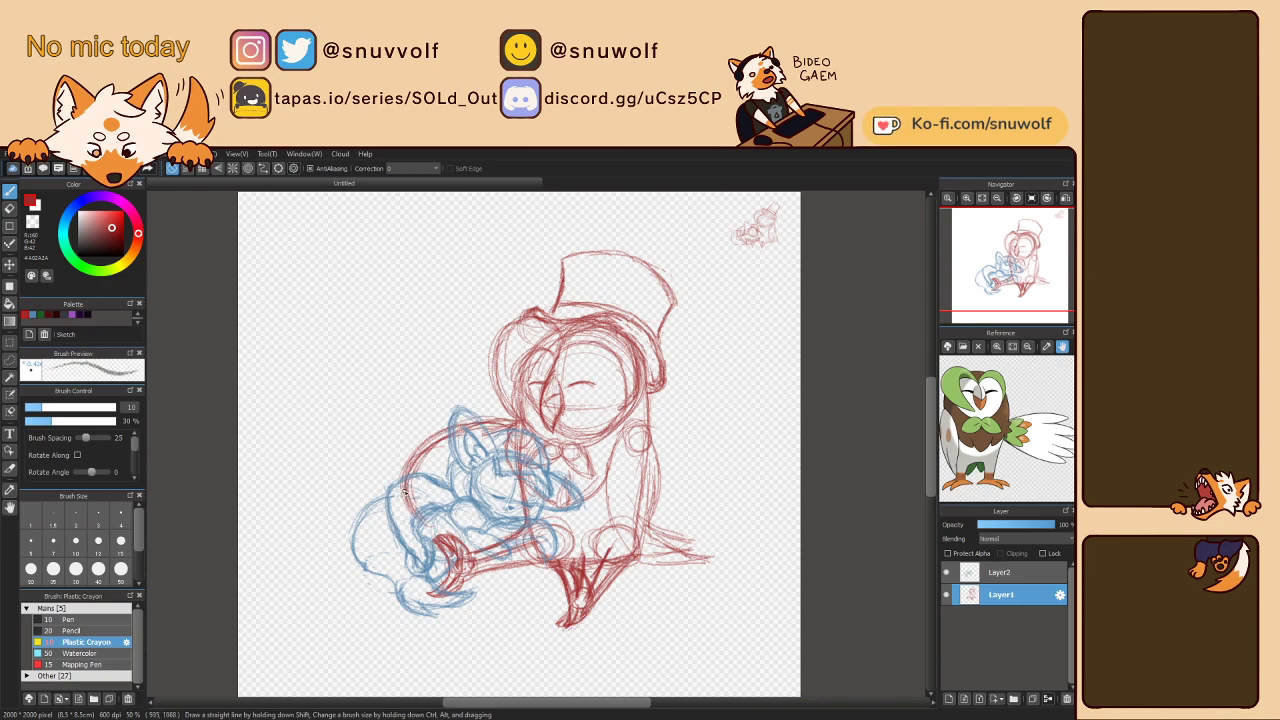
{"action": "left_click_drag", "start_coordinate": [420, 515], "coordinate": [449, 526]}
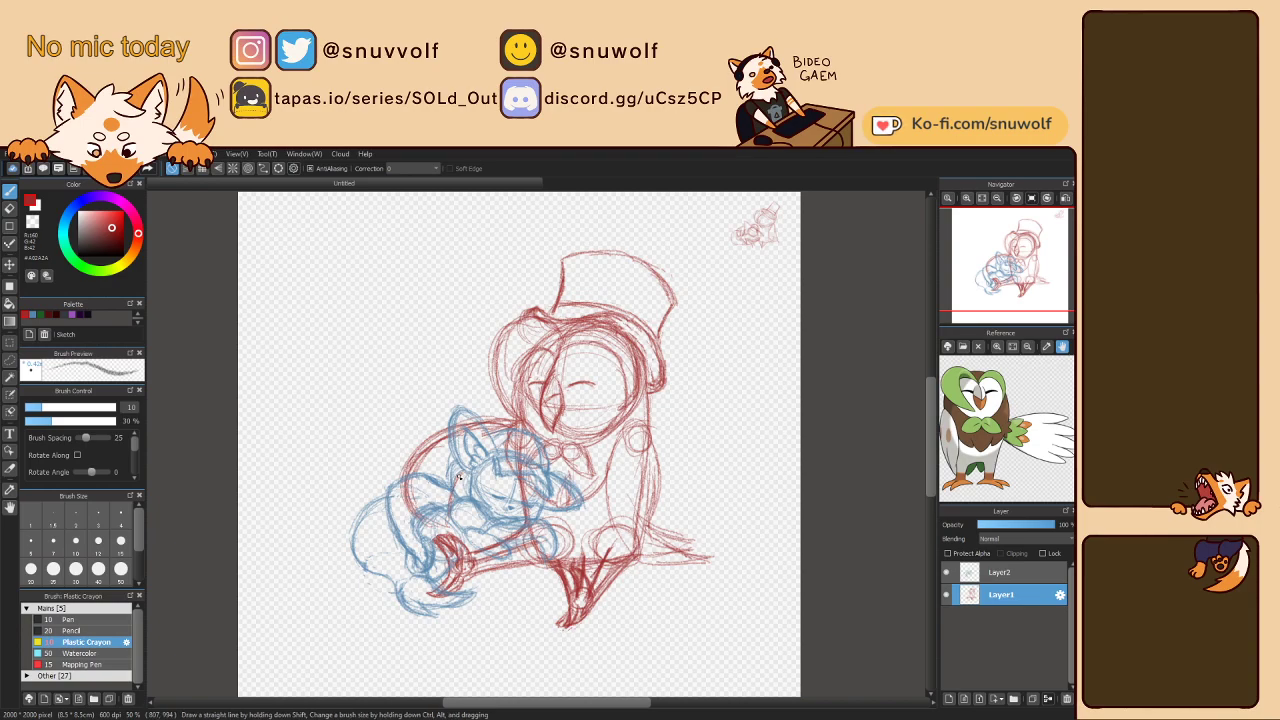
{"action": "mouse_move", "coordinate": [404, 476]}
{"action": "left_mouse_down"}
{"action": "mouse_move", "coordinate": [408, 520]}
{"action": "mouse_move", "coordinate": [394, 482]}
{"action": "mouse_move", "coordinate": [424, 450]}
{"action": "left_mouse_up"}
{"action": "left_click_drag", "start_coordinate": [400, 468], "coordinate": [446, 427]}
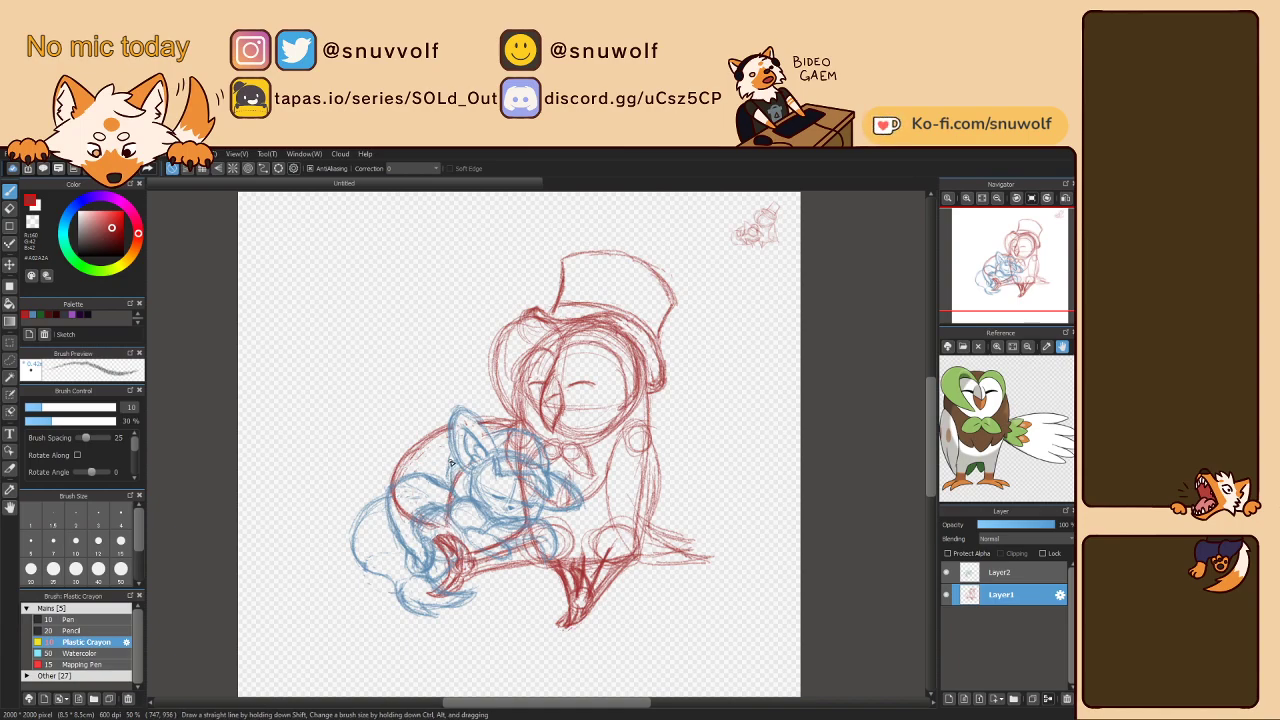
{"action": "left_click_drag", "start_coordinate": [453, 465], "coordinate": [449, 484]}
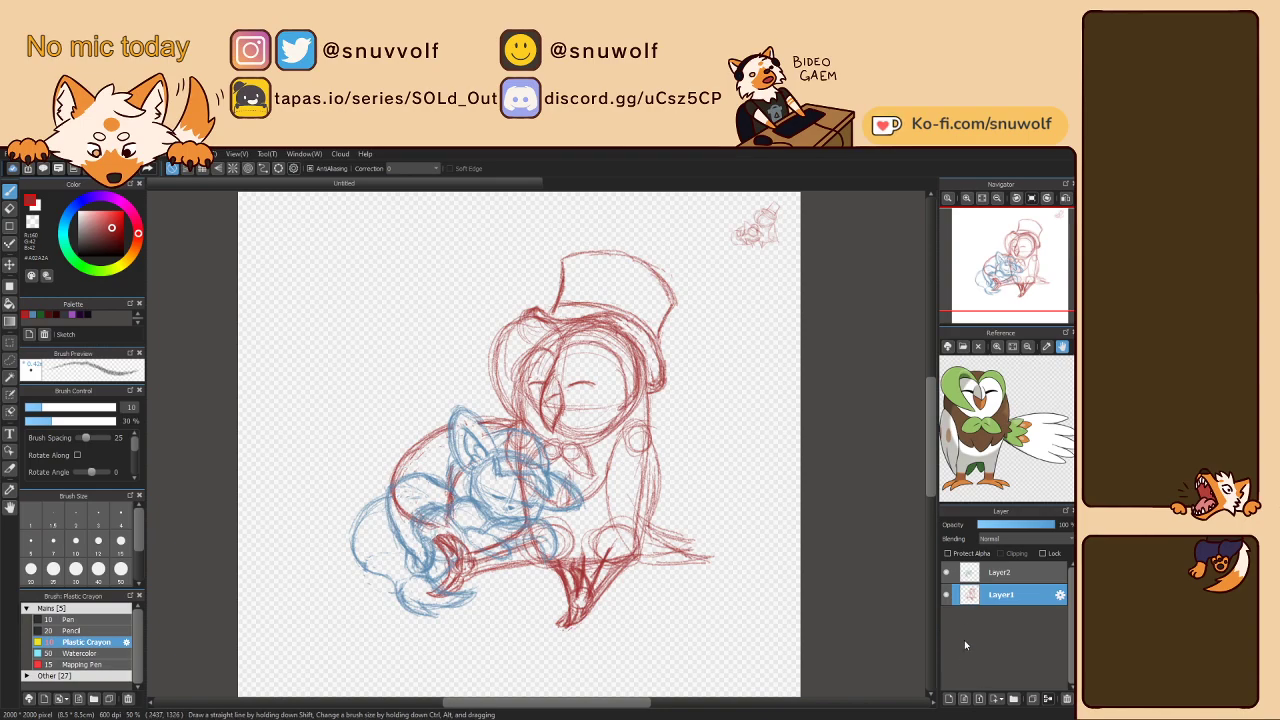
- Add a new layer above Layer2 and sketch the wing tip's finger-like feathers in red over the companion's side
{"action": "left_click", "coordinate": [998, 574]}
{"action": "left_click", "coordinate": [949, 697]}
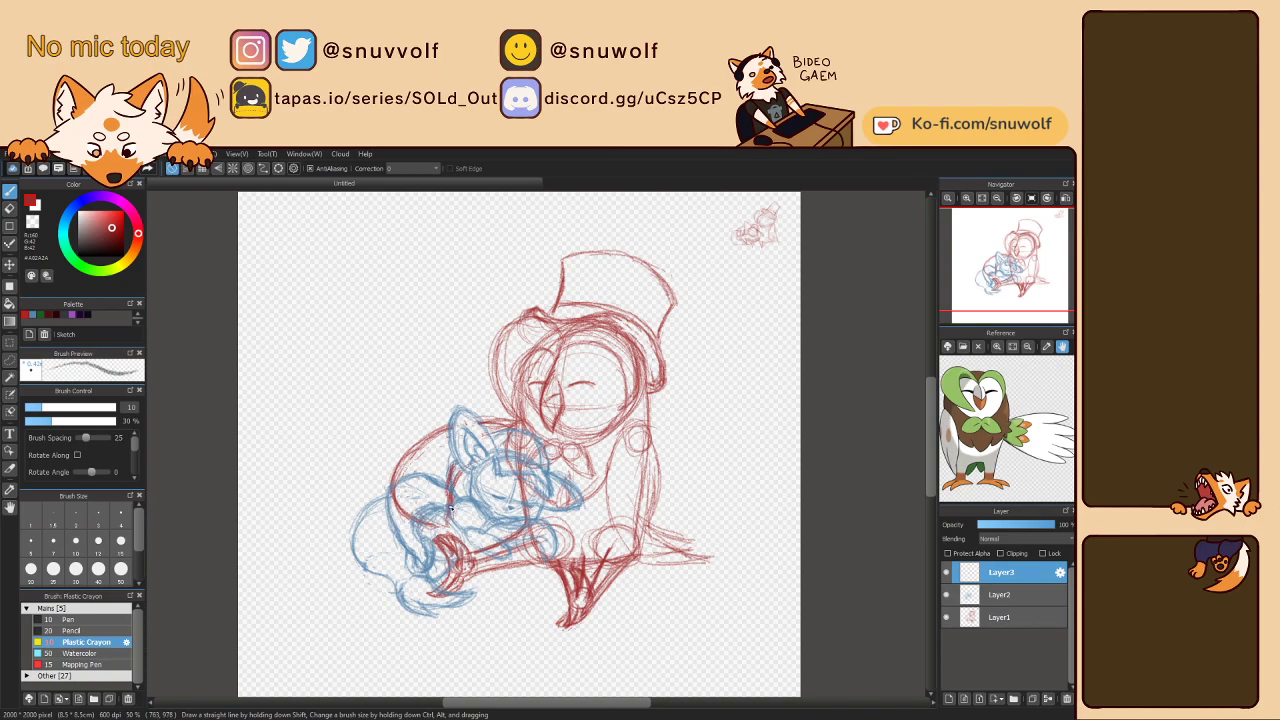
{"action": "mouse_move", "coordinate": [400, 465]}
{"action": "left_mouse_down"}
{"action": "mouse_move", "coordinate": [397, 515]}
{"action": "mouse_move", "coordinate": [388, 497]}
{"action": "mouse_move", "coordinate": [418, 529]}
{"action": "mouse_move", "coordinate": [404, 491]}
{"action": "mouse_move", "coordinate": [422, 529]}
{"action": "mouse_move", "coordinate": [420, 483]}
{"action": "mouse_move", "coordinate": [419, 517]}
{"action": "mouse_move", "coordinate": [435, 533]}
{"action": "mouse_move", "coordinate": [434, 481]}
{"action": "mouse_move", "coordinate": [446, 530]}
{"action": "mouse_move", "coordinate": [449, 467]}
{"action": "mouse_move", "coordinate": [449, 524]}
{"action": "left_mouse_up"}
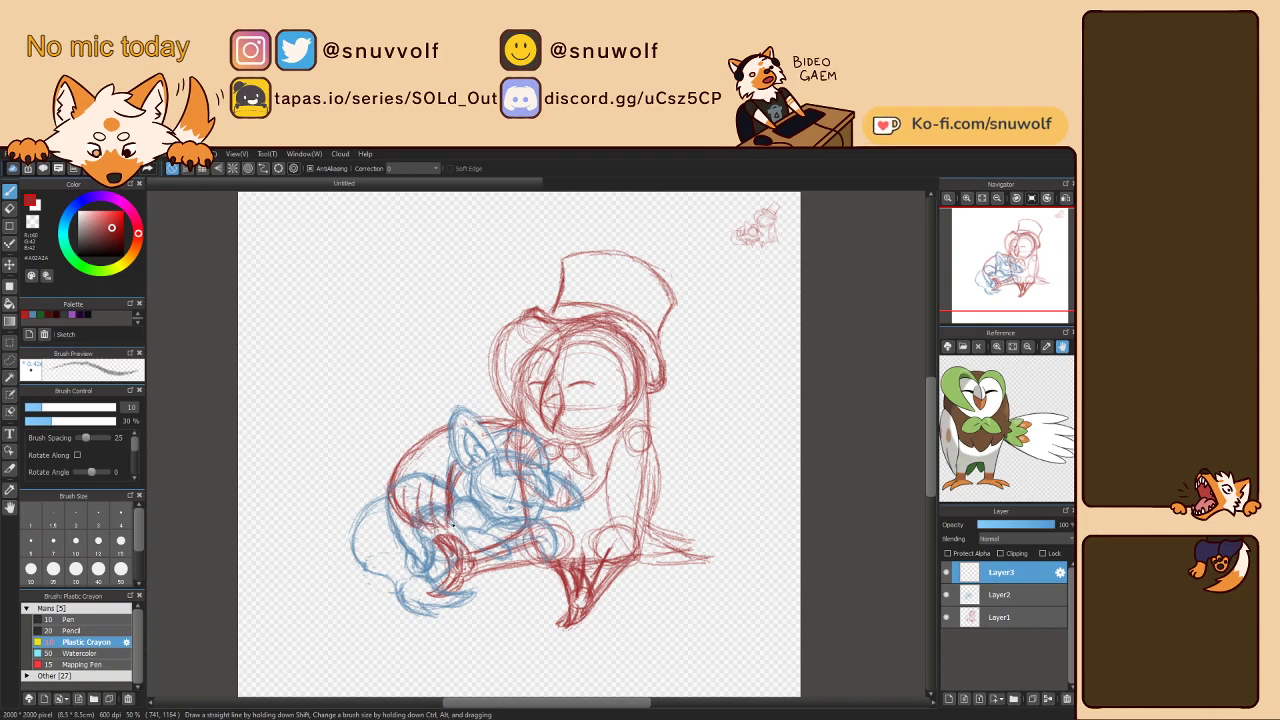
{"action": "left_click_drag", "start_coordinate": [434, 478], "coordinate": [438, 526]}
{"action": "left_click_drag", "start_coordinate": [438, 514], "coordinate": [450, 532]}
{"action": "mouse_move", "coordinate": [419, 505]}
{"action": "left_mouse_down"}
{"action": "mouse_move", "coordinate": [434, 528]}
{"action": "mouse_move", "coordinate": [422, 498]}
{"action": "mouse_move", "coordinate": [406, 510]}
{"action": "mouse_move", "coordinate": [416, 498]}
{"action": "left_mouse_up"}
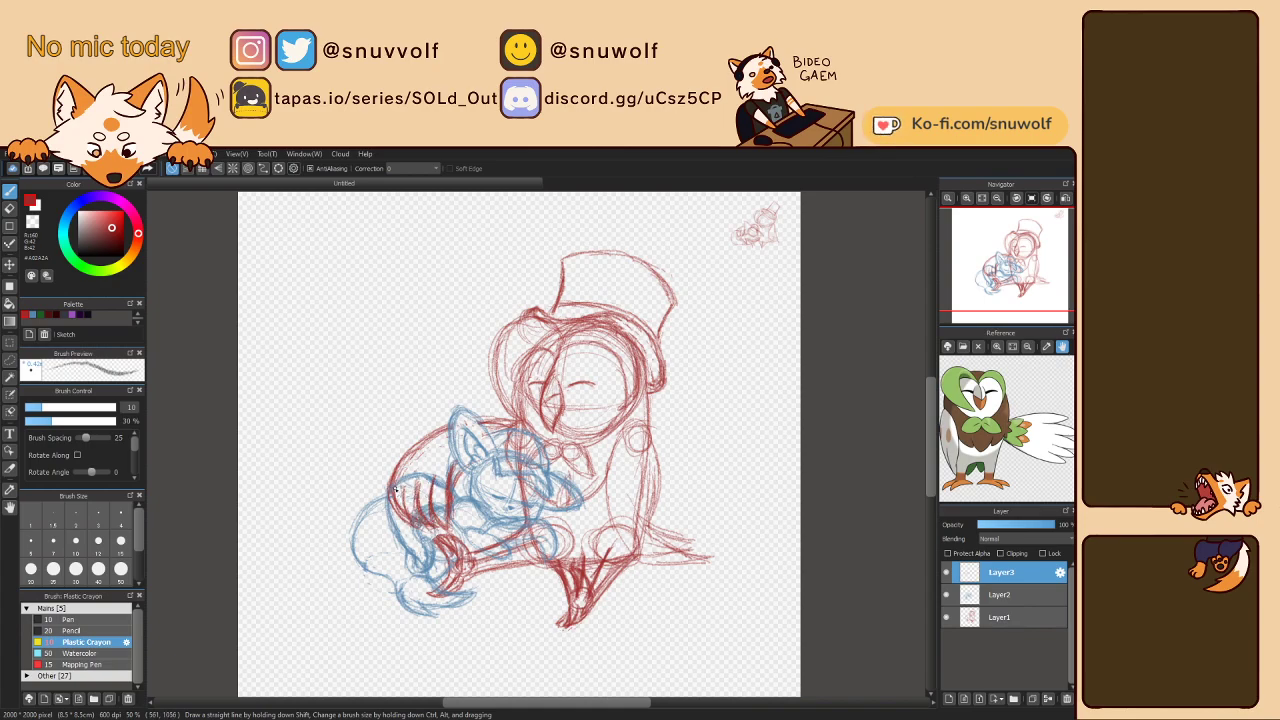
- Darken the outer edge of the owl's red wing and sketch more finger-like feathers over the companion's side on Layer3
{"action": "mouse_move", "coordinate": [390, 482]}
{"action": "left_mouse_down"}
{"action": "mouse_move", "coordinate": [414, 443]}
{"action": "mouse_move", "coordinate": [409, 455]}
{"action": "mouse_move", "coordinate": [444, 429]}
{"action": "mouse_move", "coordinate": [405, 450]}
{"action": "mouse_move", "coordinate": [452, 423]}
{"action": "left_mouse_up"}
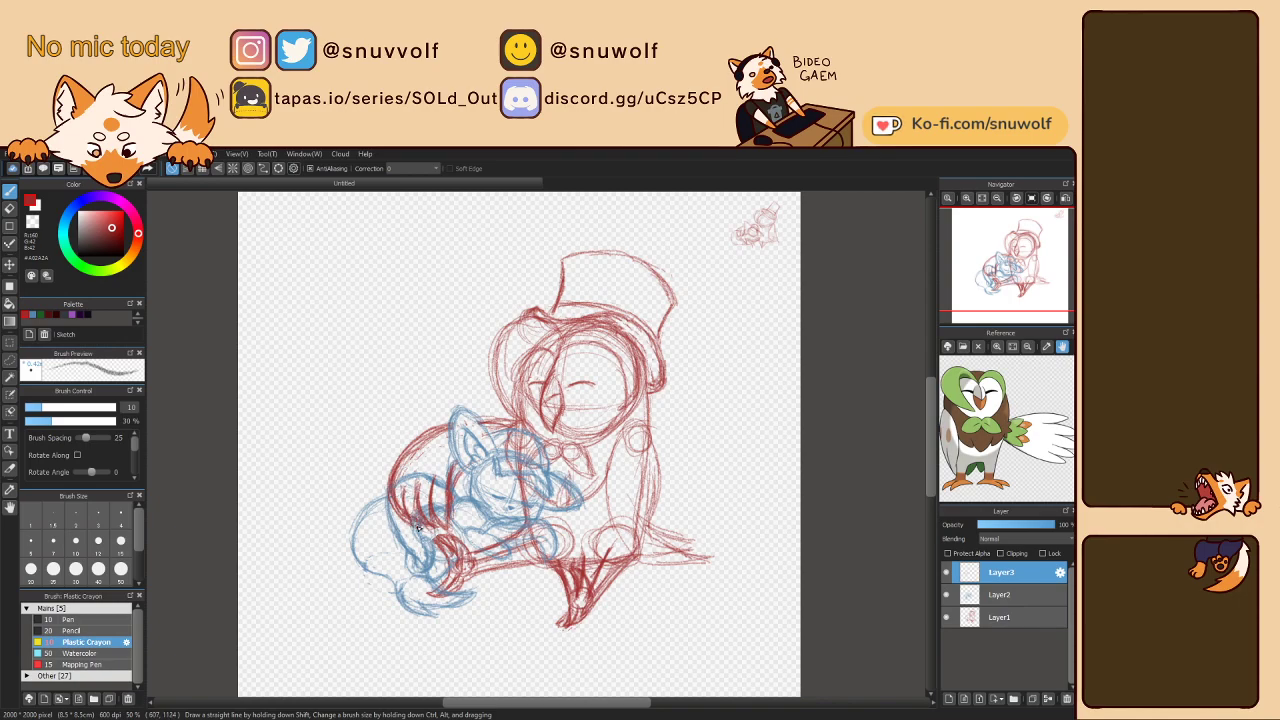
{"action": "left_click_drag", "start_coordinate": [412, 518], "coordinate": [425, 527]}
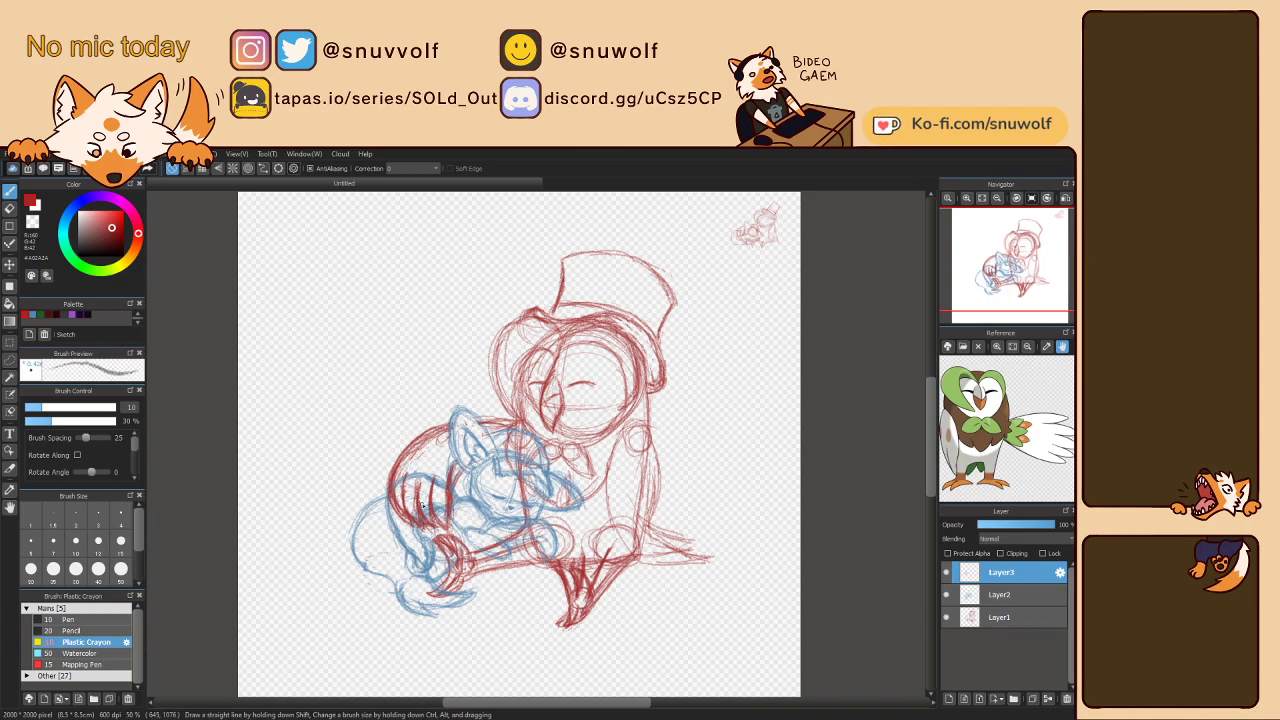
{"action": "mouse_move", "coordinate": [422, 465]}
{"action": "left_mouse_down"}
{"action": "mouse_move", "coordinate": [416, 498]}
{"action": "mouse_move", "coordinate": [437, 468]}
{"action": "left_mouse_up"}
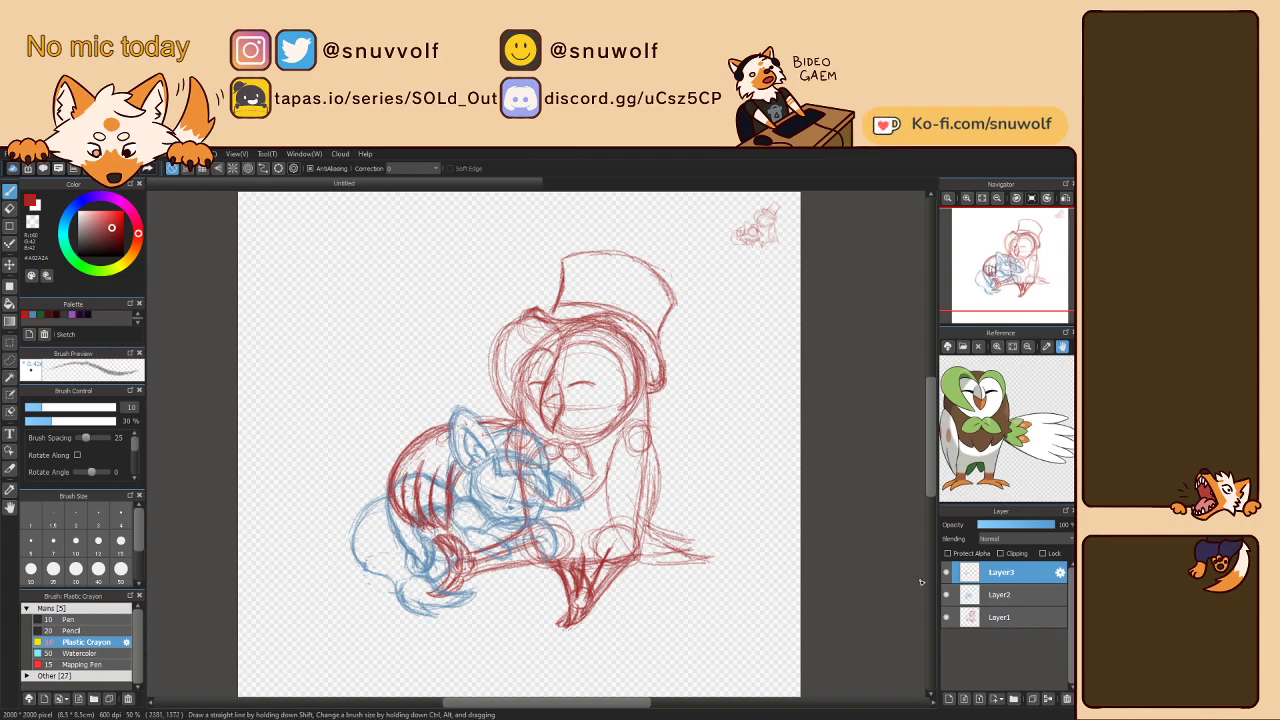
{"action": "left_click", "coordinate": [1033, 700]}
{"action": "left_click", "coordinate": [1033, 700]}
{"action": "key", "text": "ctrl+z"}
{"action": "key", "text": "ctrl+z"}
- Lasso the small thumbnail sketch in the canvas corner on Layer1, delete it and clear the selection
{"action": "left_click", "coordinate": [998, 618]}
{"action": "key", "text": "l"}
{"action": "mouse_move", "coordinate": [781, 275]}
{"action": "left_mouse_down"}
{"action": "mouse_move", "coordinate": [734, 274]}
{"action": "mouse_move", "coordinate": [817, 286]}
{"action": "mouse_move", "coordinate": [786, 288]}
{"action": "left_mouse_up"}
{"action": "key", "text": "Delete"}
{"action": "key", "text": "ctrl+d"}
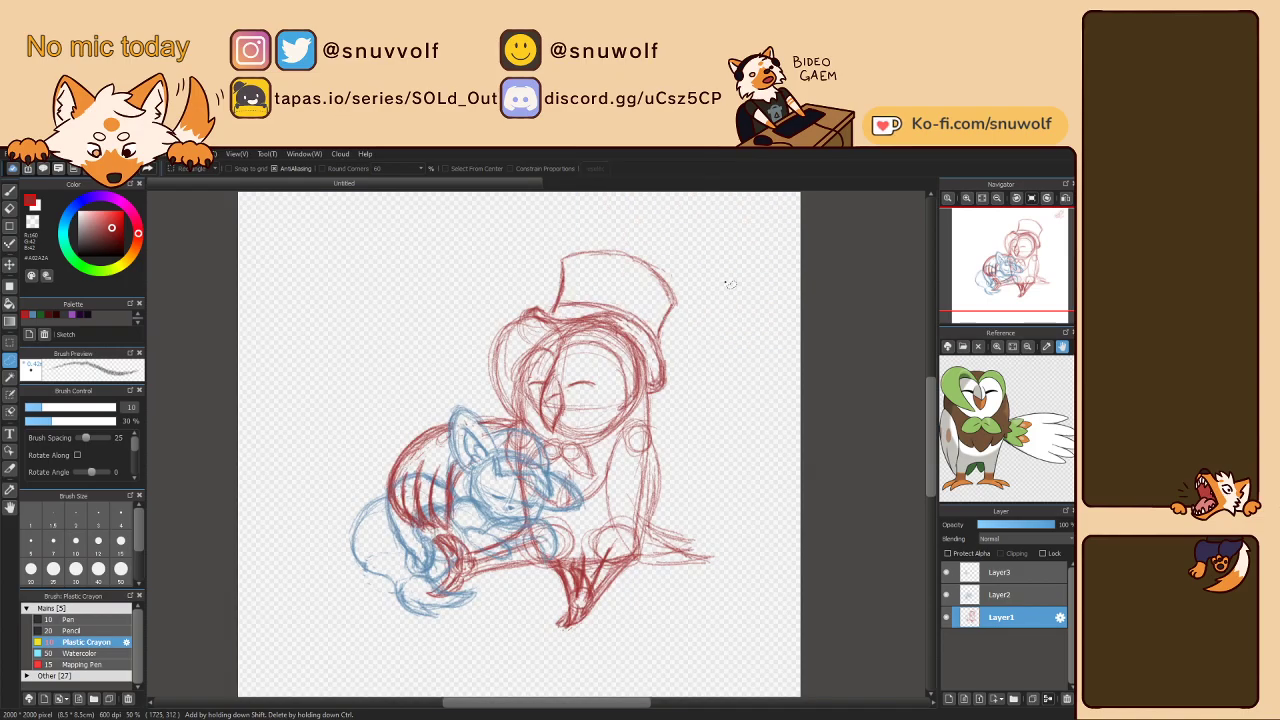
- Merge Layer3 and Layer2 down so the whole sketch sits on Layer1
{"action": "left_click", "coordinate": [998, 572]}
{"action": "left_click", "coordinate": [1048, 699]}
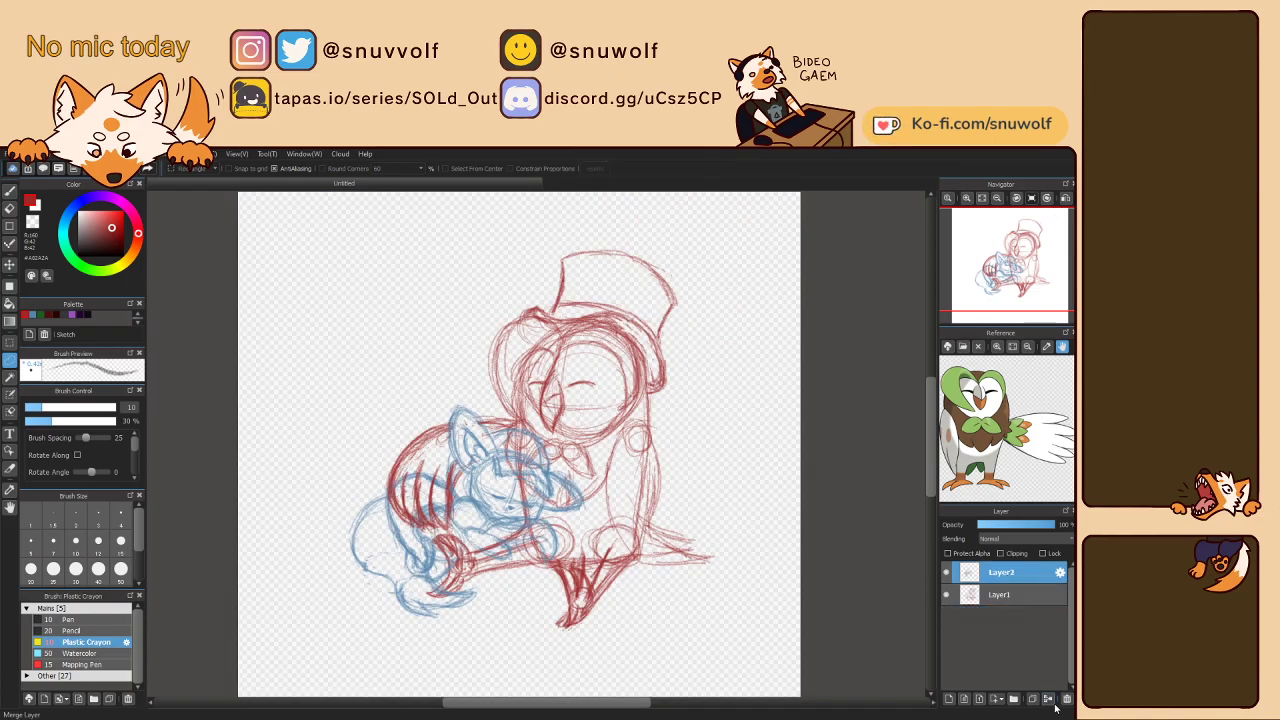
{"action": "left_click", "coordinate": [1050, 701]}
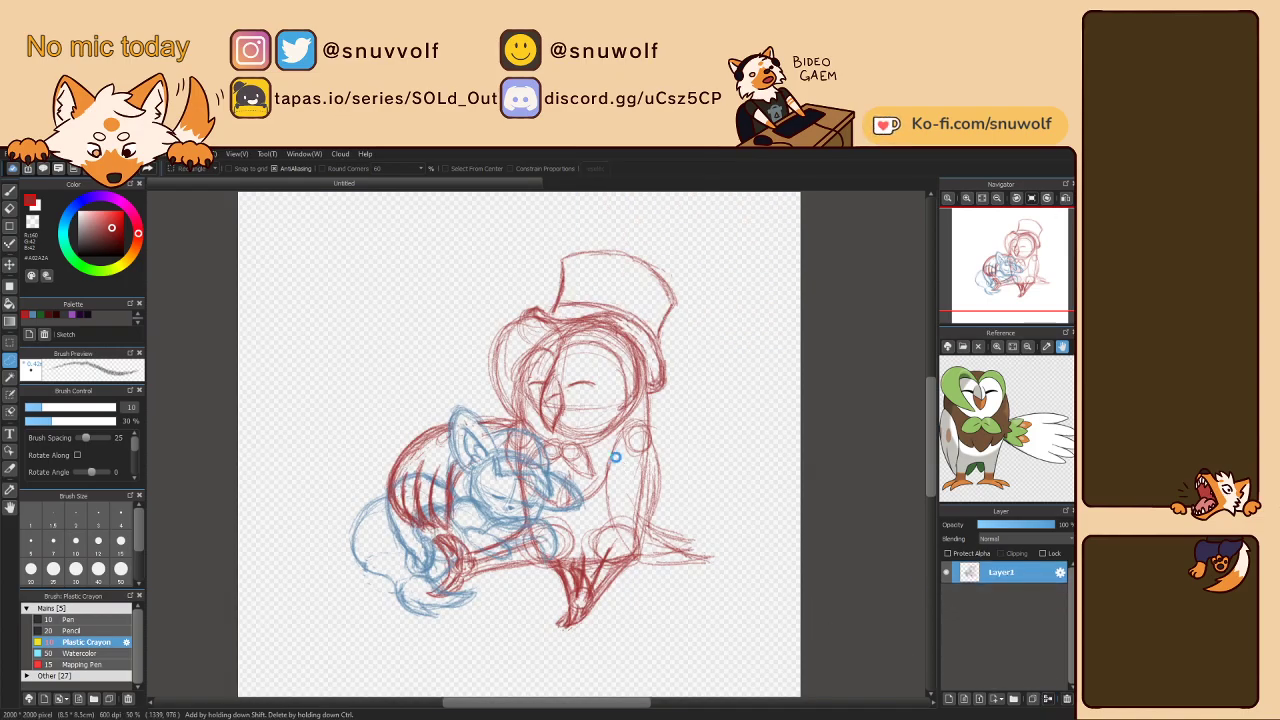
- Enlarge the merged sketch with Transform and position it so the two characters nearly fill the canvas
{"action": "key", "text": "ctrl+t"}
{"action": "left_click_drag", "start_coordinate": [718, 224], "coordinate": [753, 205]}
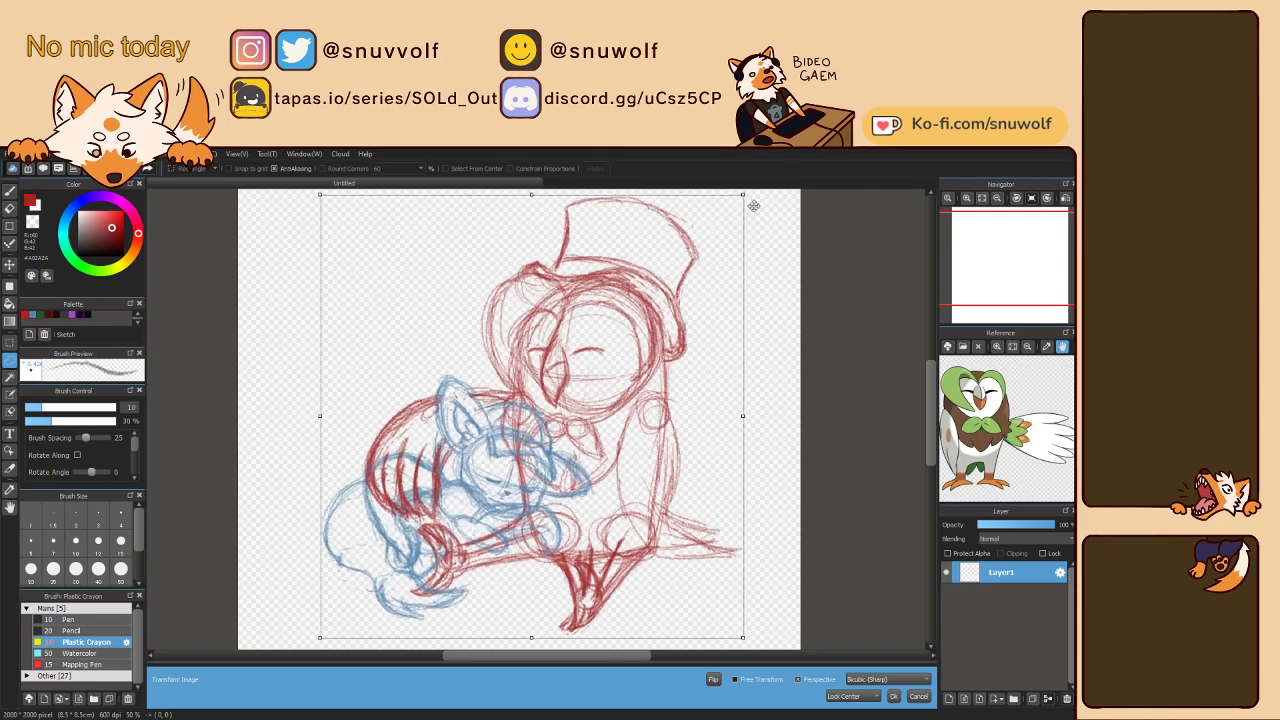
{"action": "scroll", "coordinate": [917, 218], "scroll_direction": "down", "scroll_amount": 1}
{"action": "left_click_drag", "start_coordinate": [607, 380], "coordinate": [601, 391]}
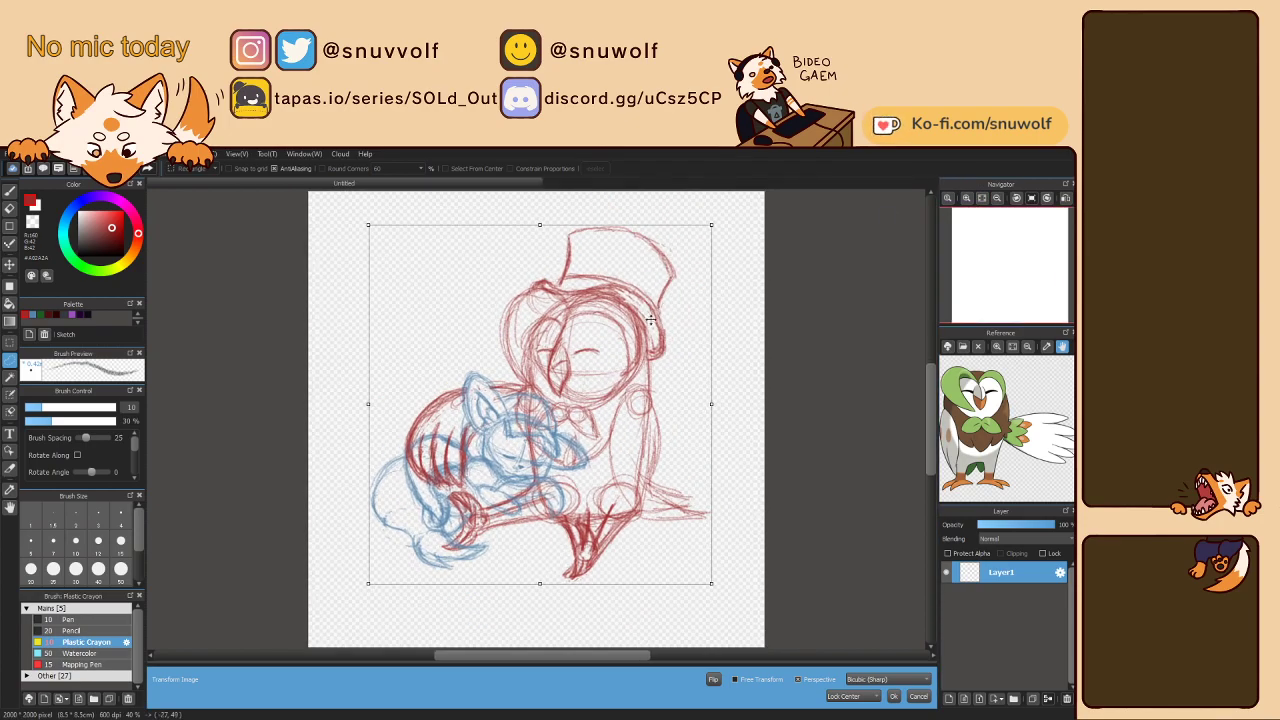
{"action": "mouse_move", "coordinate": [719, 227]}
{"action": "left_mouse_down"}
{"action": "mouse_move", "coordinate": [742, 214]}
{"action": "mouse_move", "coordinate": [707, 252]}
{"action": "left_mouse_up"}
{"action": "left_click", "coordinate": [997, 199]}
{"action": "left_click_drag", "start_coordinate": [652, 322], "coordinate": [657, 326]}
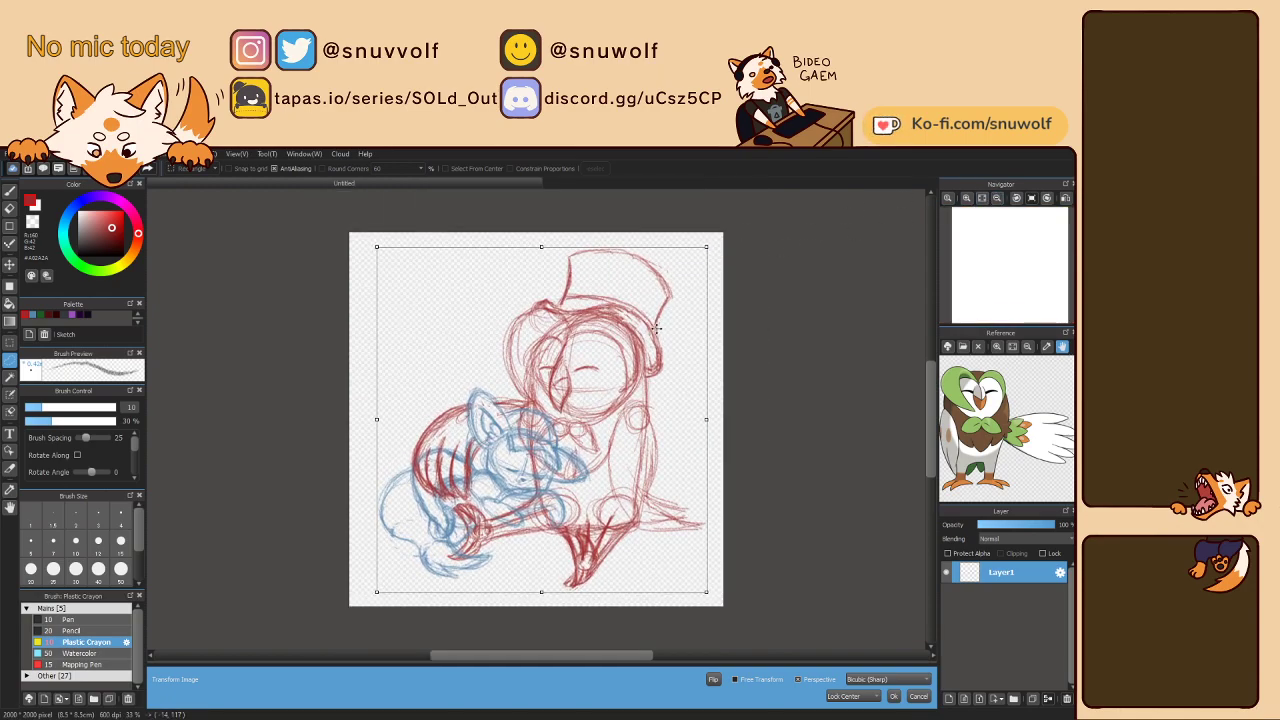
{"action": "key", "text": "Return"}
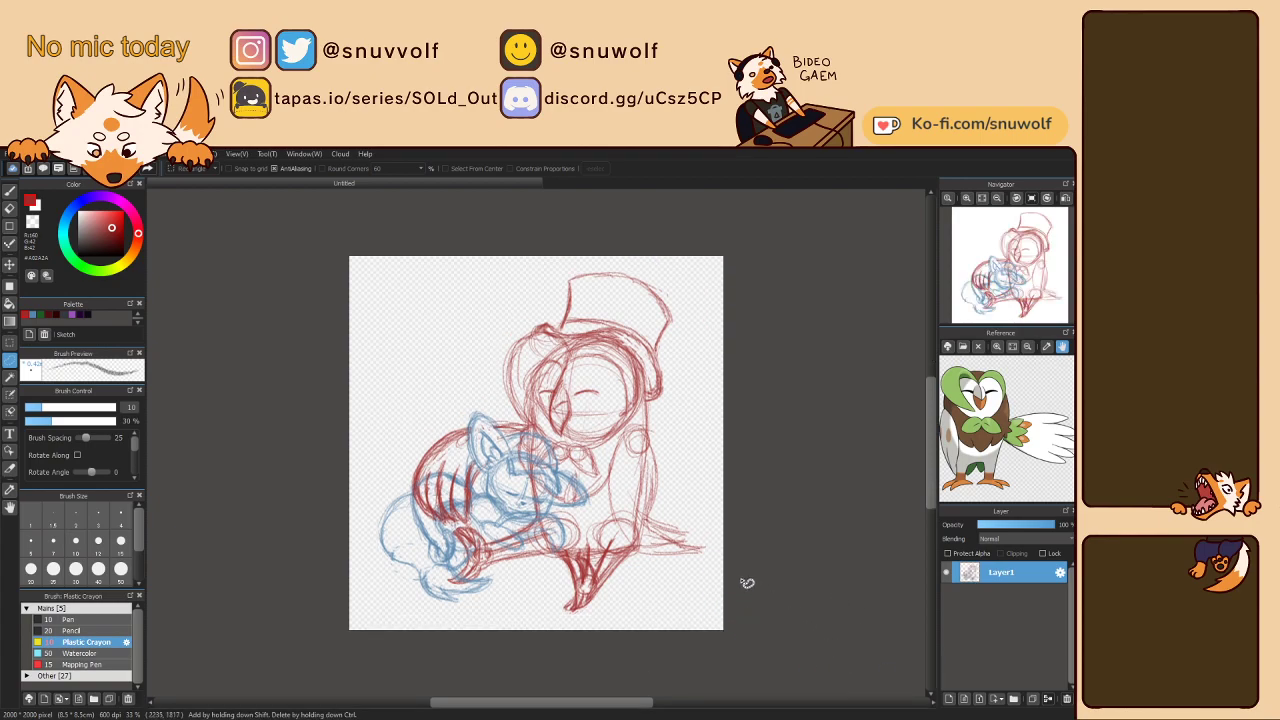
- Lower Layer1's opacity to 42%, add a new layer above it and choose the dark red RedLines colour for the brush
{"action": "key", "text": "b"}
{"action": "left_click", "coordinate": [984, 206]}
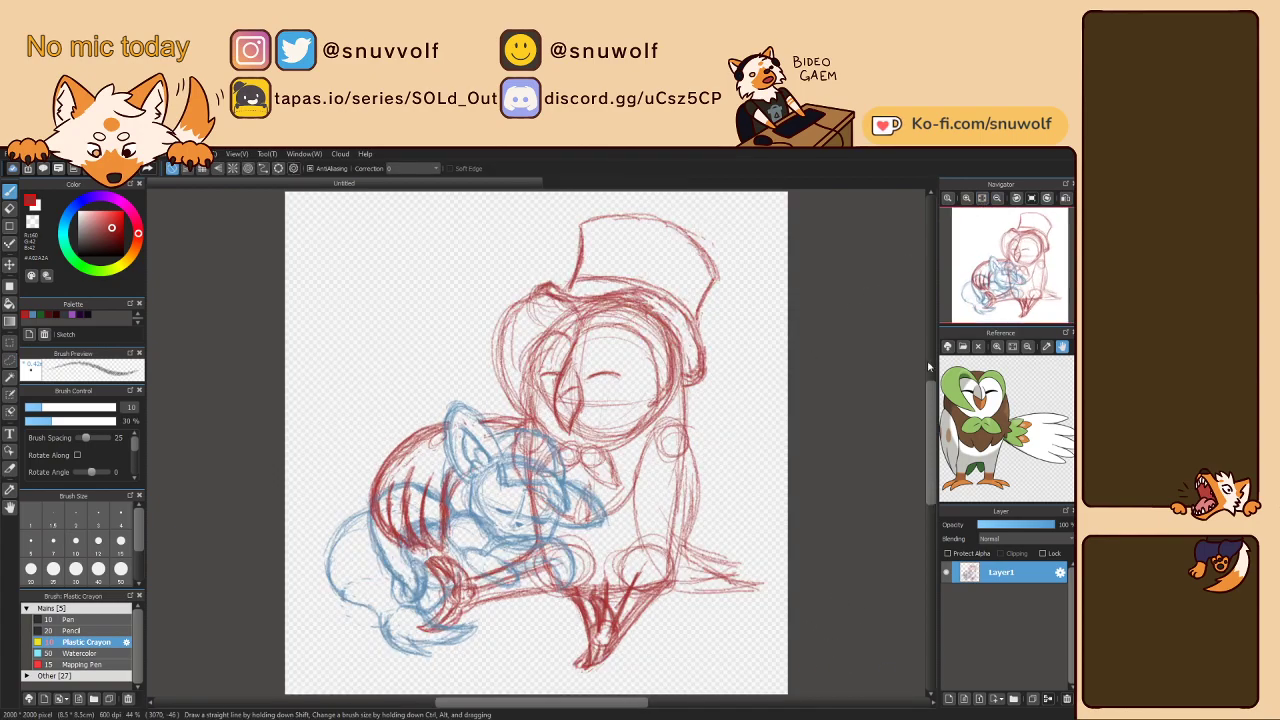
{"action": "left_click", "coordinate": [1022, 525]}
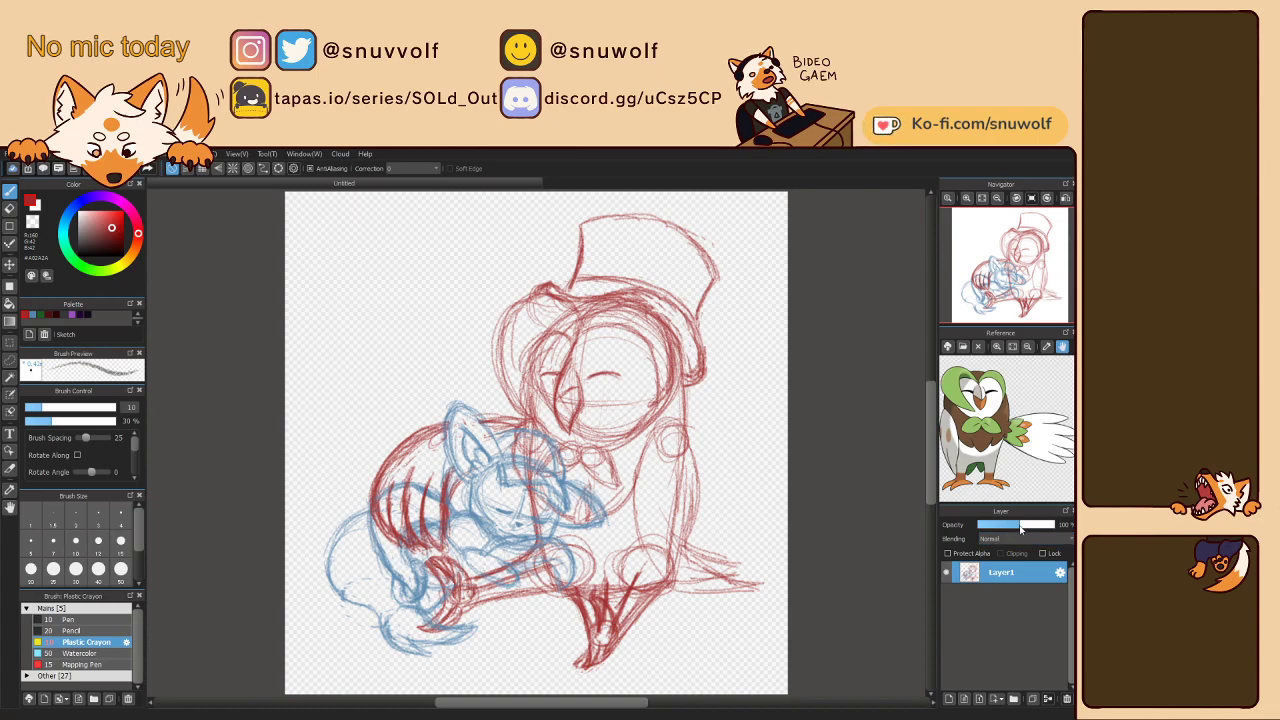
{"action": "left_click", "coordinate": [1012, 528]}
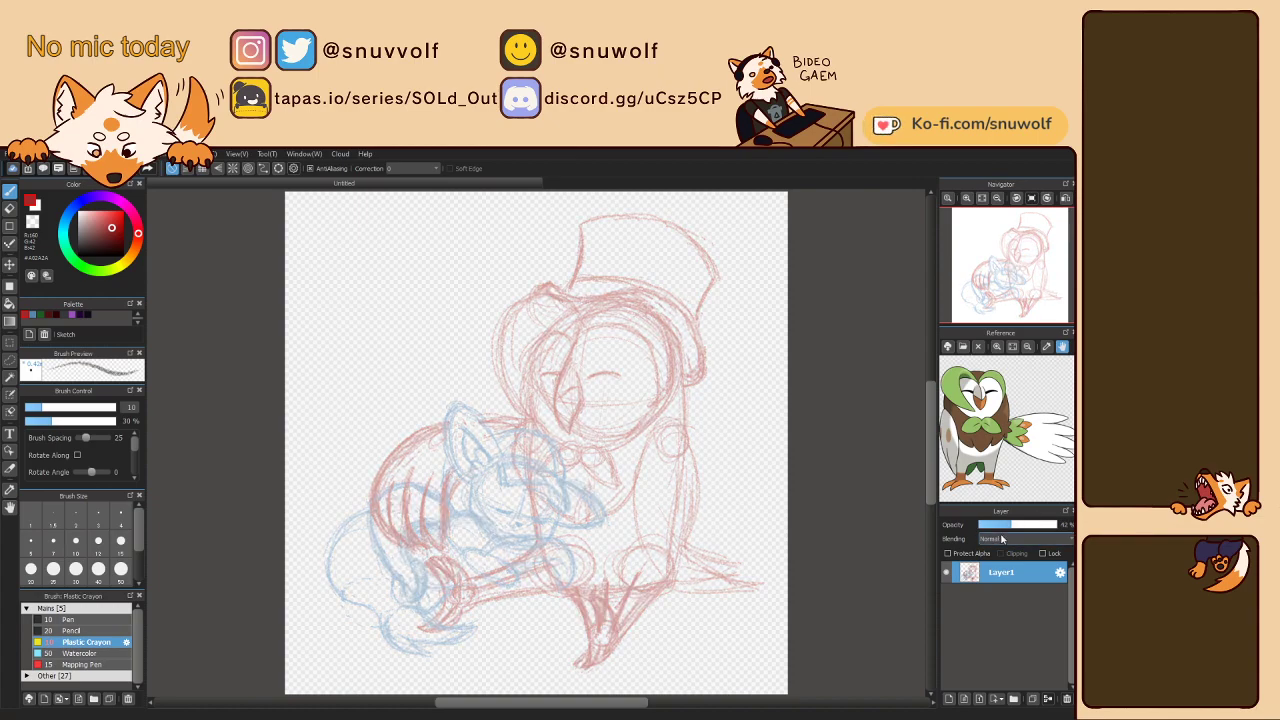
{"action": "left_click", "coordinate": [949, 698]}
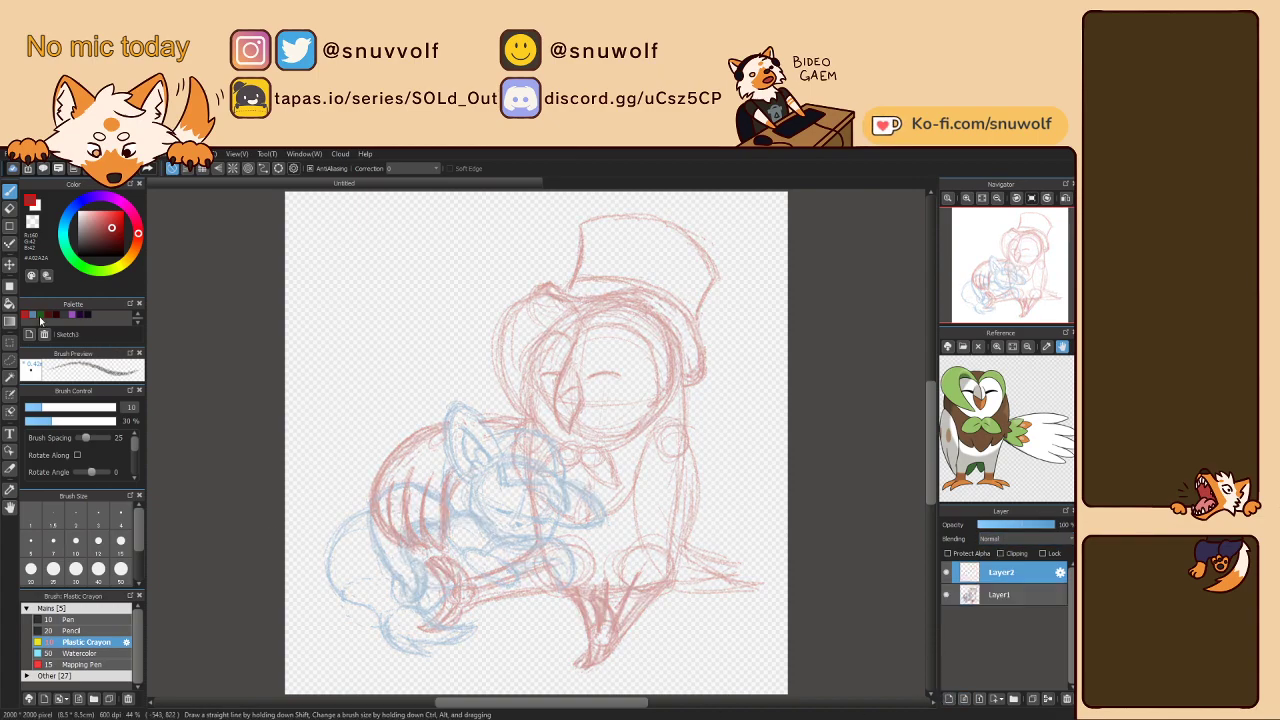
{"action": "left_click", "coordinate": [52, 316]}
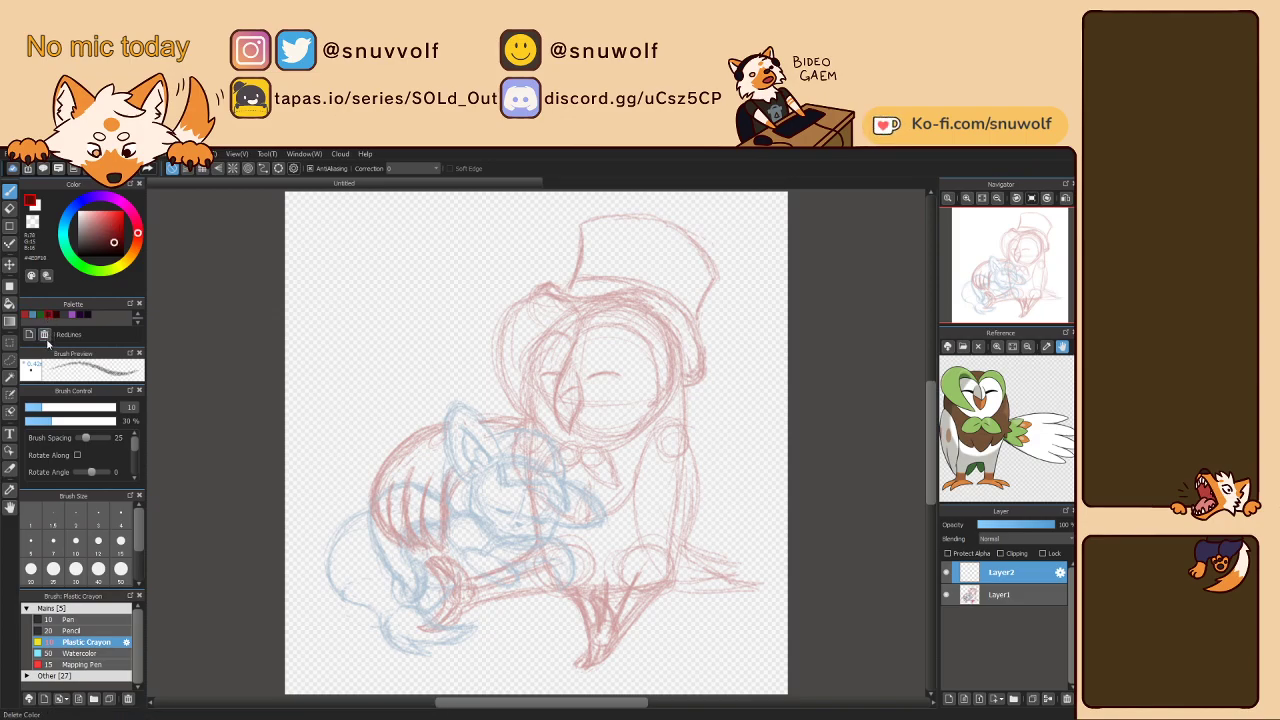
- Ink the owl's beak on Layer2, with a long curved bridge, a pointed tip and a line across its base
{"action": "scroll", "coordinate": [690, 380], "scroll_direction": "up", "scroll_amount": 5}
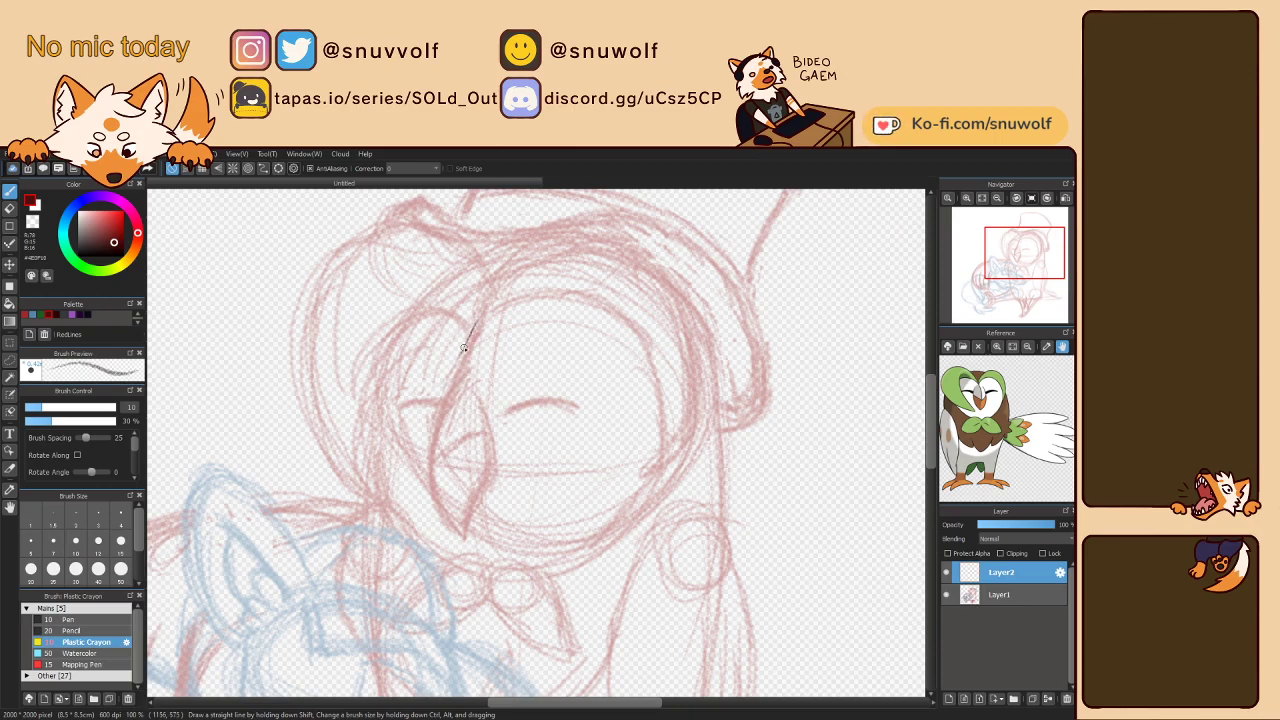
{"action": "mouse_move", "coordinate": [467, 340]}
{"action": "left_mouse_down"}
{"action": "mouse_move", "coordinate": [436, 420]}
{"action": "mouse_move", "coordinate": [434, 500]}
{"action": "left_mouse_up"}
{"action": "left_click_drag", "start_coordinate": [429, 470], "coordinate": [476, 320]}
{"action": "left_click_drag", "start_coordinate": [464, 535], "coordinate": [487, 484]}
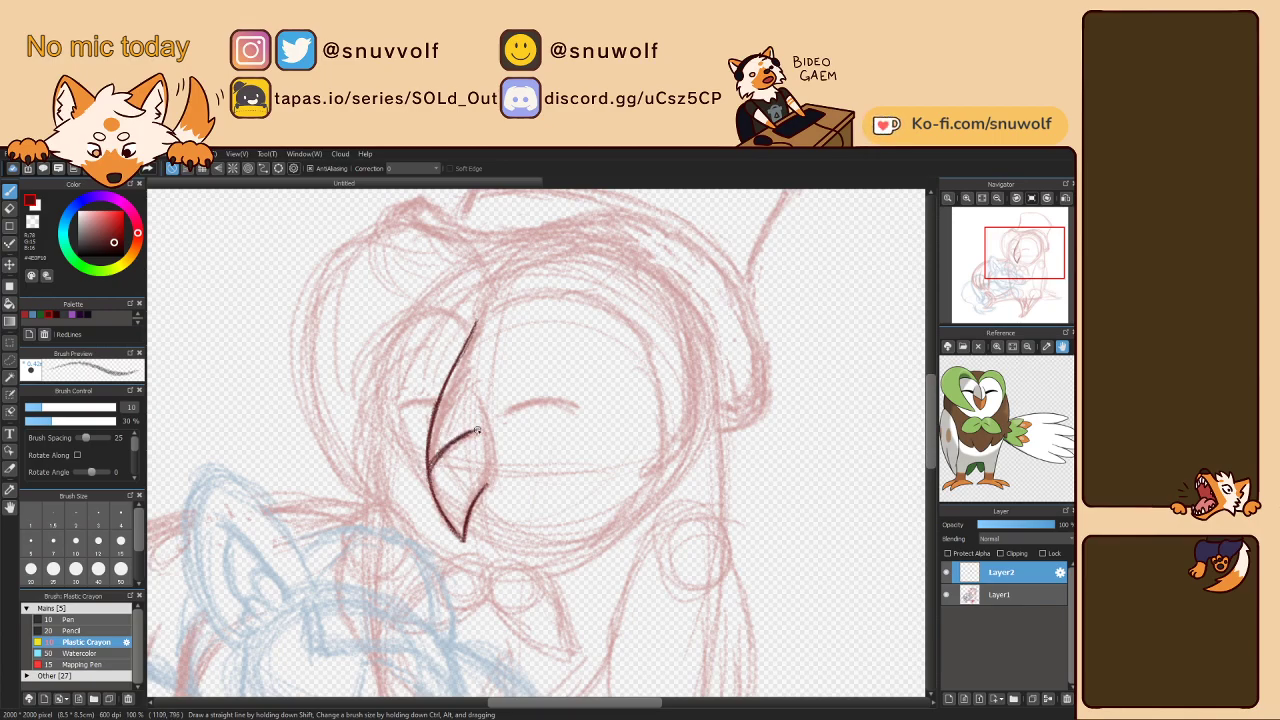
{"action": "left_click_drag", "start_coordinate": [445, 450], "coordinate": [485, 425]}
{"action": "mouse_move", "coordinate": [486, 424]}
{"action": "left_mouse_down"}
{"action": "mouse_move", "coordinate": [493, 478]}
{"action": "mouse_move", "coordinate": [482, 488]}
{"action": "left_mouse_up"}
{"action": "key", "text": "Left"}
{"action": "key", "text": "Left"}
{"action": "key", "text": "Left"}
{"action": "key", "text": "Left"}
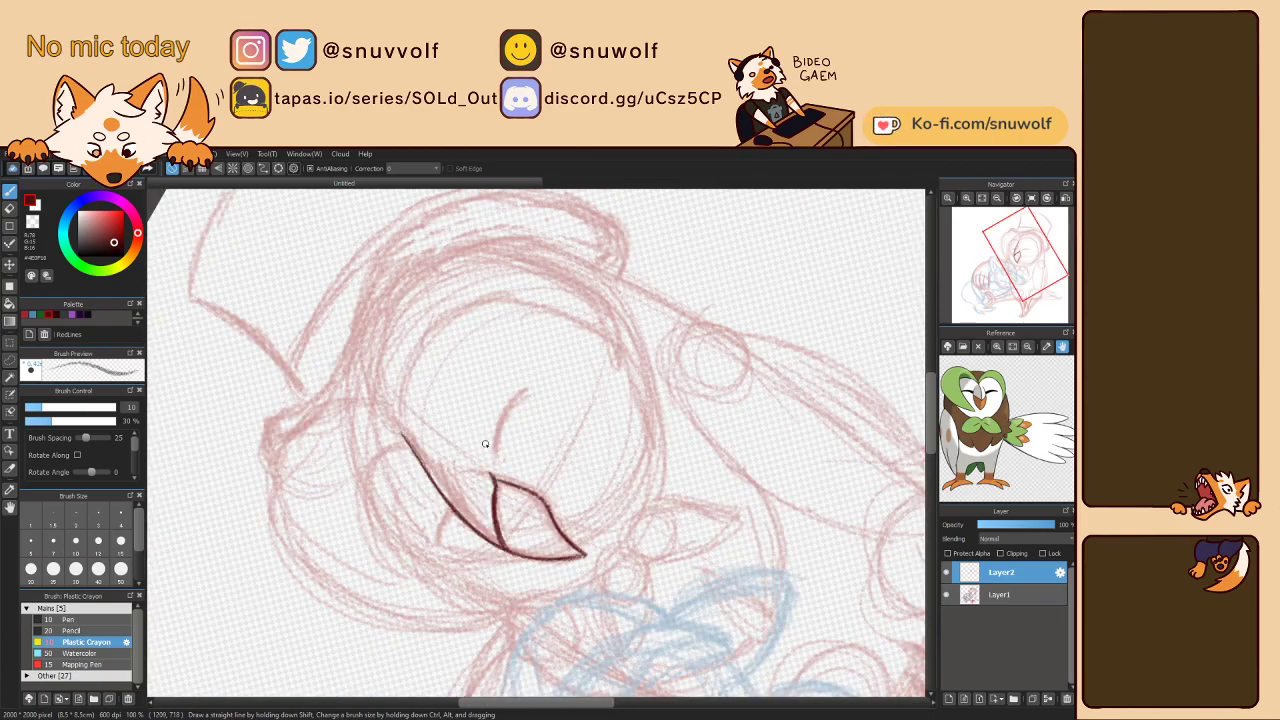
{"action": "key", "text": "ctrl+Right"}
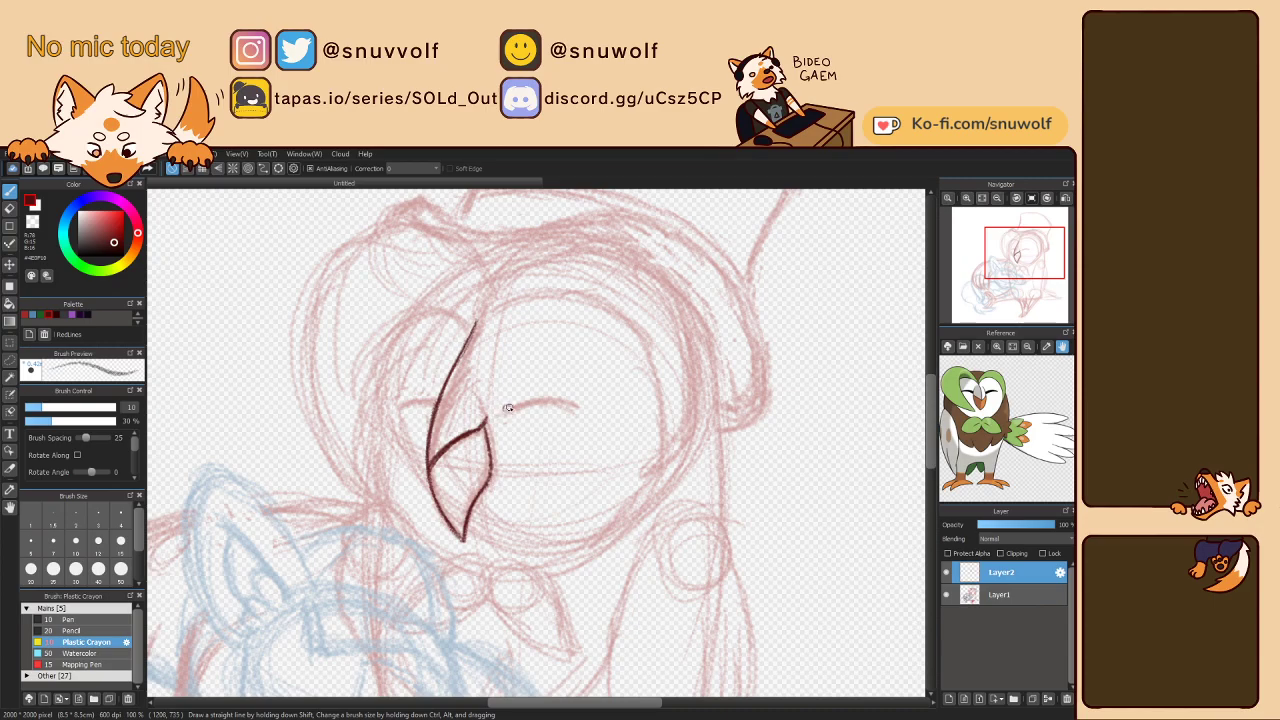
{"action": "left_click", "coordinate": [505, 408]}
{"action": "left_click", "coordinate": [946, 595]}
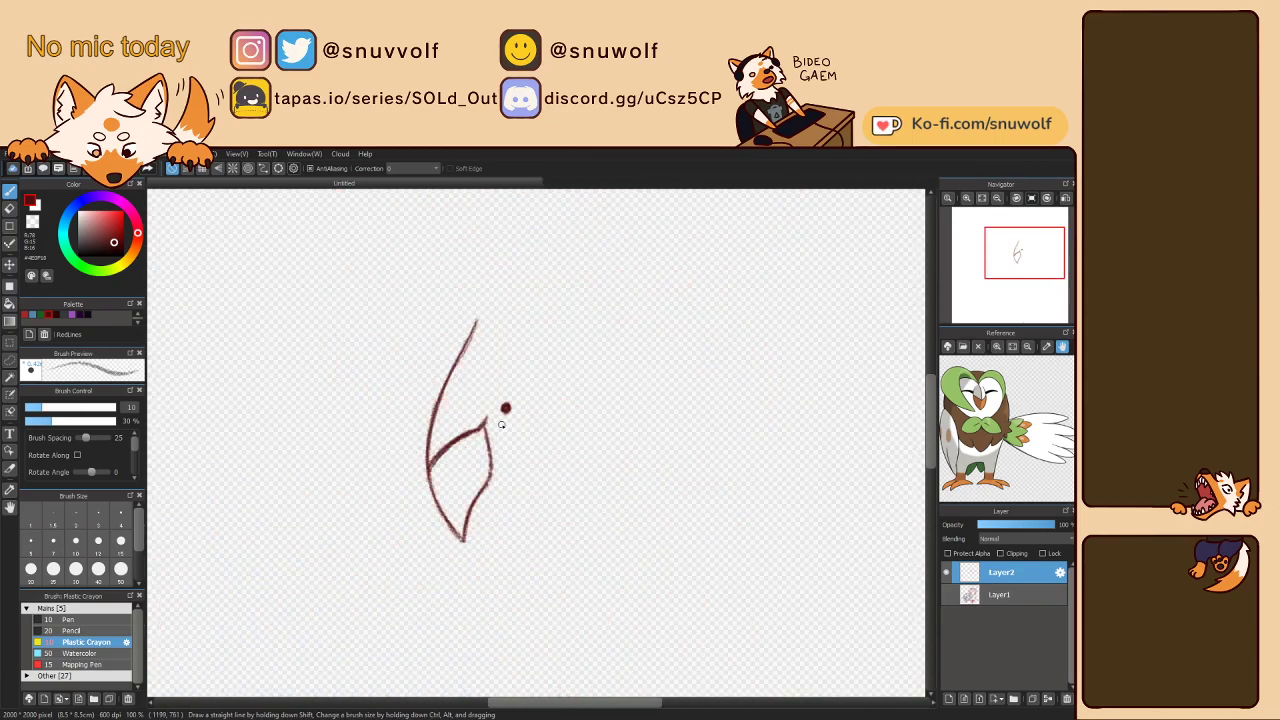
{"action": "left_click", "coordinate": [417, 403]}
{"action": "left_click_drag", "start_coordinate": [528, 548], "coordinate": [552, 553]}
{"action": "key", "text": "ctrl+z"}
{"action": "key", "text": "ctrl+z"}
{"action": "key", "text": "ctrl+z"}
{"action": "key", "text": "ctrl+z"}
{"action": "key", "text": "ctrl+z"}
{"action": "left_click", "coordinate": [506, 408]}
{"action": "left_click", "coordinate": [946, 594]}
- Ink the owl's near closed eye as a thick tapering arc beside the beak
{"action": "key", "text": "Left"}
{"action": "key", "text": "Left"}
{"action": "key", "text": "Left"}
{"action": "key", "text": "Left"}
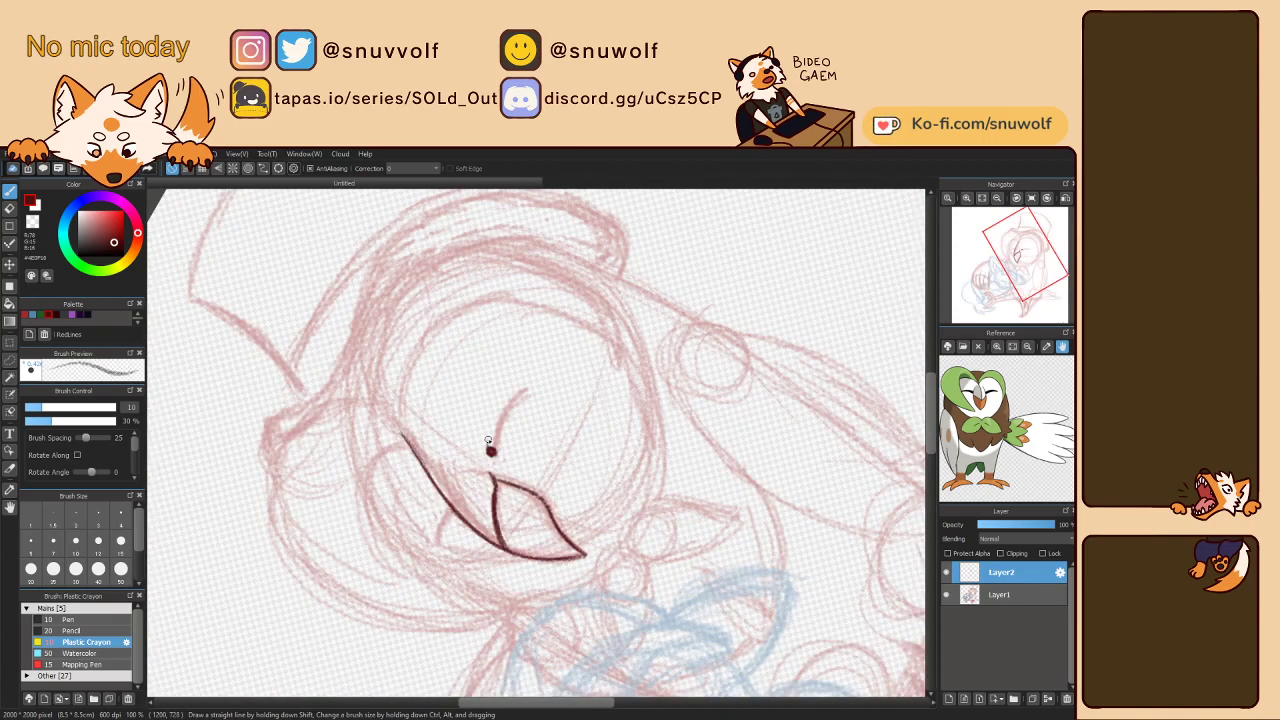
{"action": "left_click_drag", "start_coordinate": [489, 449], "coordinate": [514, 396]}
{"action": "left_click_drag", "start_coordinate": [506, 415], "coordinate": [528, 386]}
{"action": "left_click_drag", "start_coordinate": [502, 420], "coordinate": [511, 404]}
- Lock Layer1 and ink the owl's far closed eye on Layer2 as a short thick arc behind the beak
{"action": "key", "text": "Right"}
{"action": "key", "text": "Right"}
{"action": "key", "text": "Right"}
{"action": "key", "text": "Right"}
{"action": "key", "text": "Down"}
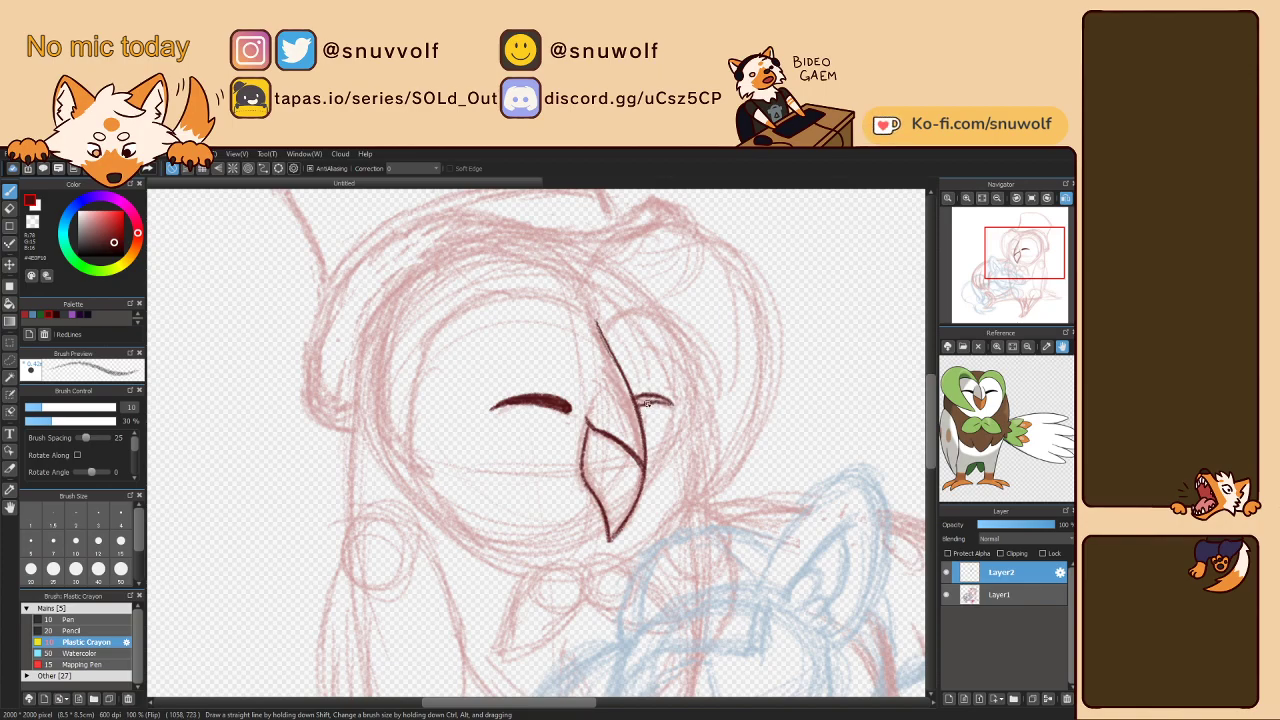
{"action": "key", "text": "Left"}
{"action": "key", "text": "Left"}
{"action": "key", "text": "Left"}
{"action": "key", "text": "Left"}
{"action": "key", "text": "Left"}
{"action": "key", "text": "Left"}
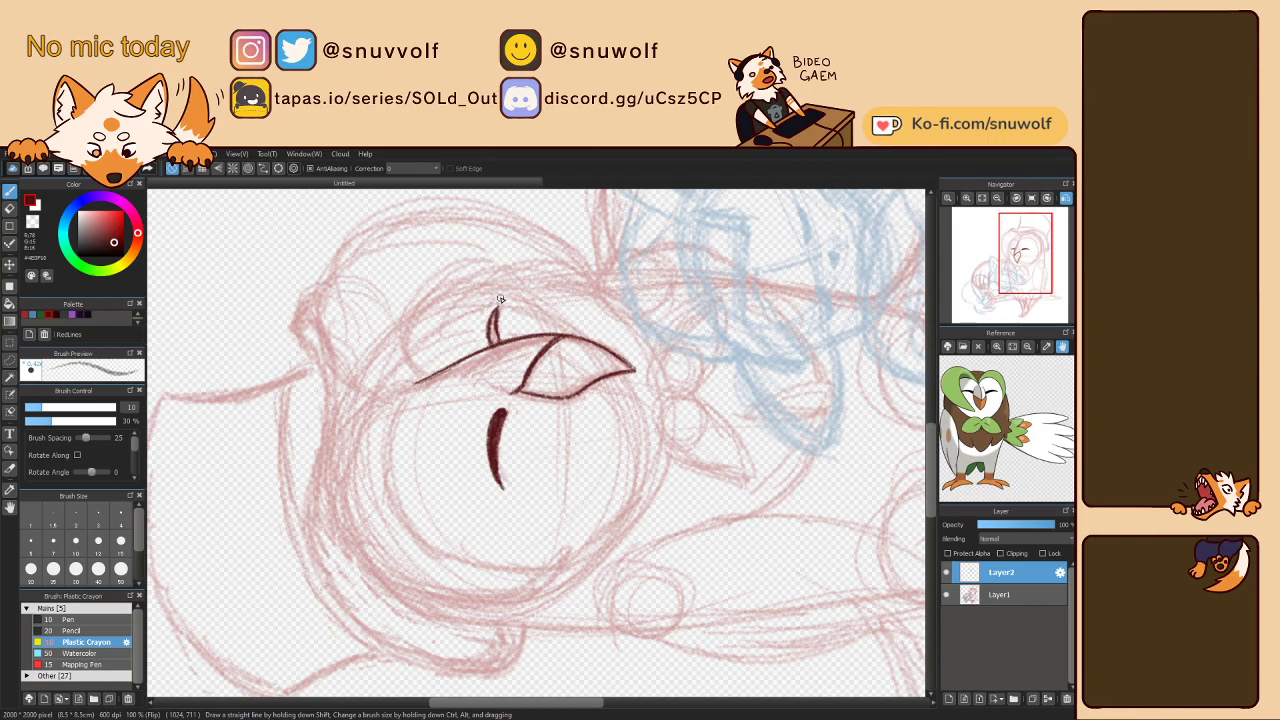
{"action": "left_click", "coordinate": [998, 595]}
{"action": "left_click", "coordinate": [1042, 553]}
{"action": "left_click", "coordinate": [1011, 575]}
{"action": "mouse_move", "coordinate": [497, 341]}
{"action": "left_mouse_down"}
{"action": "mouse_move", "coordinate": [493, 319]}
{"action": "mouse_move", "coordinate": [495, 338]}
{"action": "left_mouse_up"}
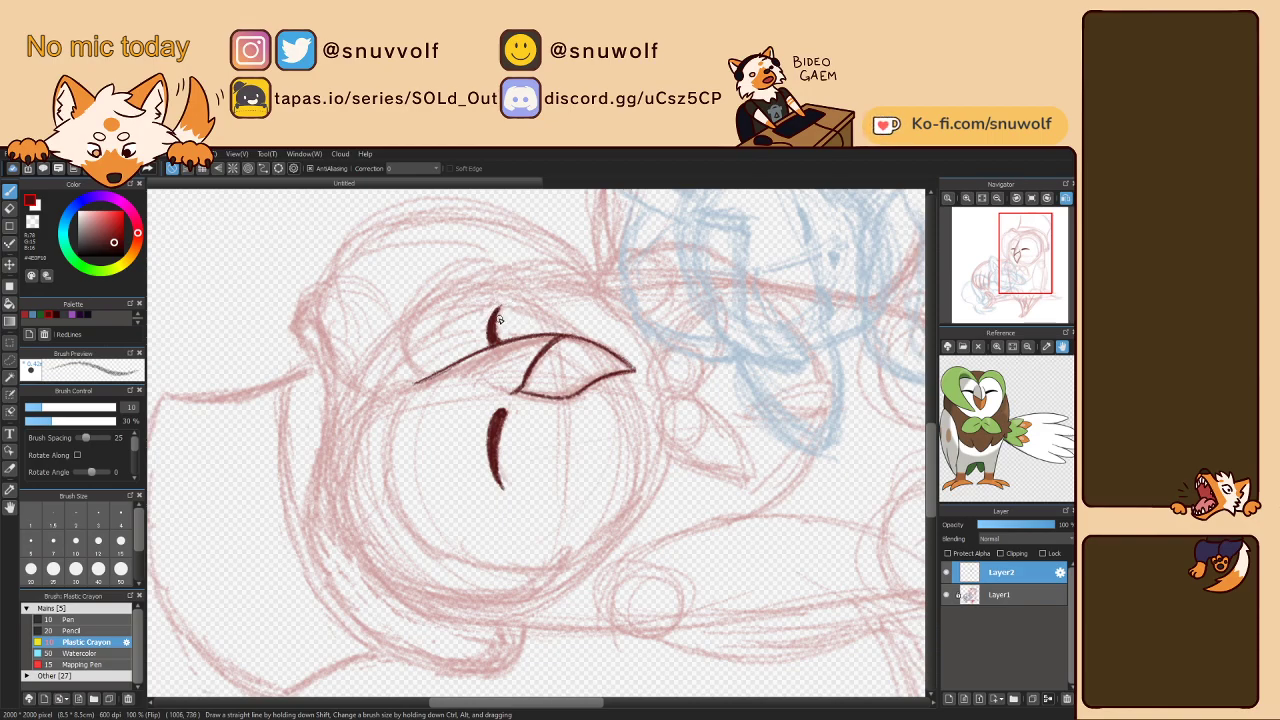
{"action": "left_click_drag", "start_coordinate": [519, 293], "coordinate": [718, 429]}
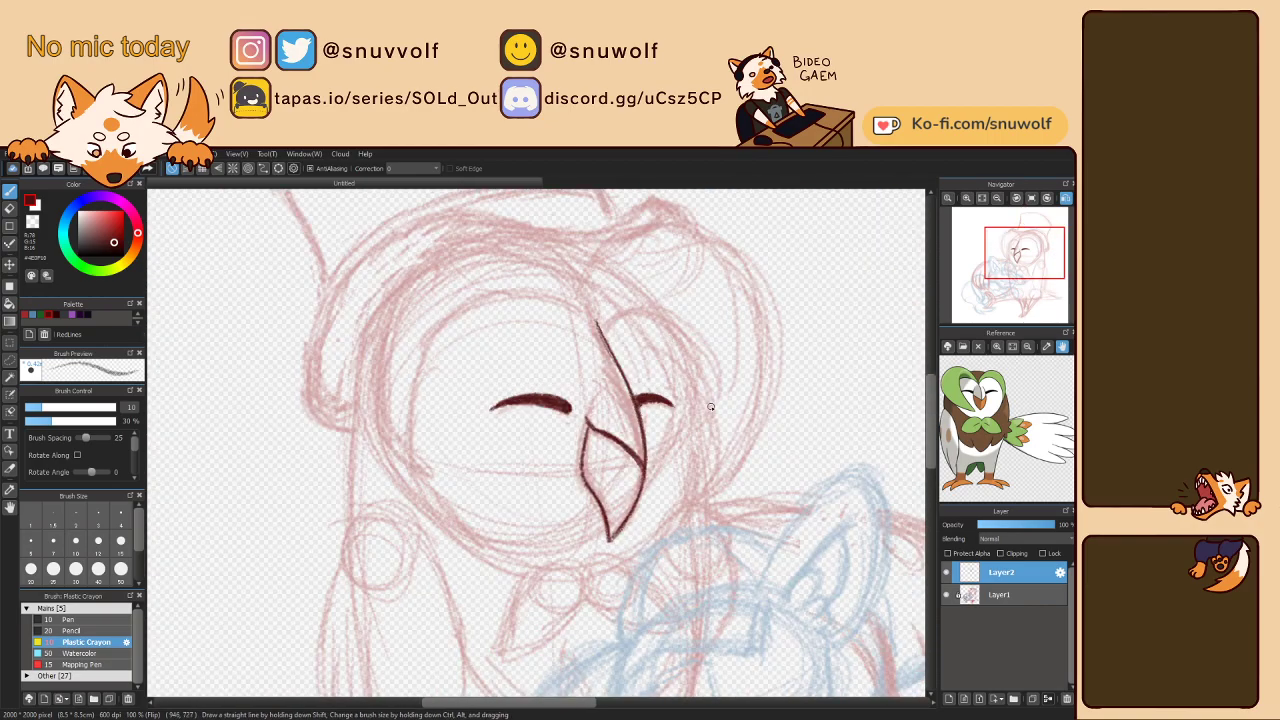
- Lasso the owl's far closed eye, adjust it slightly with Transform, clear the selection and return to the brush
{"action": "key", "text": "m"}
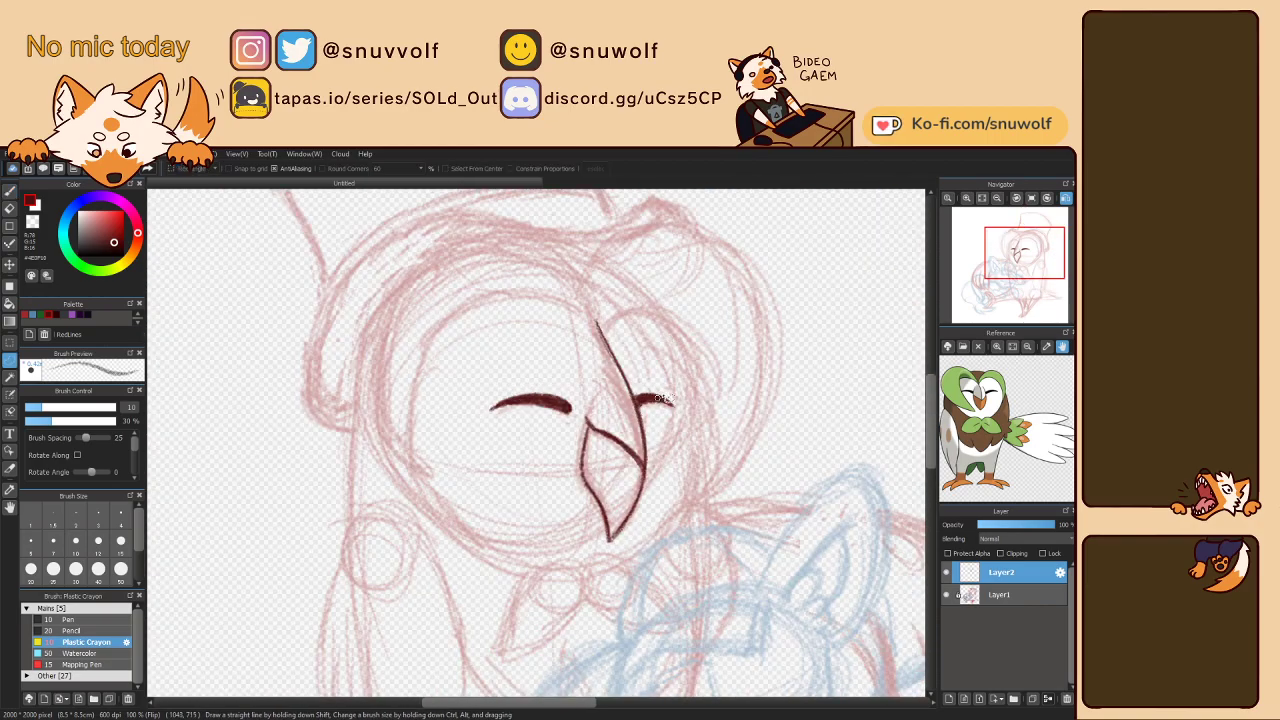
{"action": "mouse_move", "coordinate": [641, 399]}
{"action": "left_mouse_down"}
{"action": "mouse_move", "coordinate": [660, 415]}
{"action": "mouse_move", "coordinate": [662, 393]}
{"action": "mouse_move", "coordinate": [689, 375]}
{"action": "mouse_move", "coordinate": [659, 391]}
{"action": "left_mouse_up"}
{"action": "key", "text": "ctrl+t"}
{"action": "left_click", "coordinate": [895, 698]}
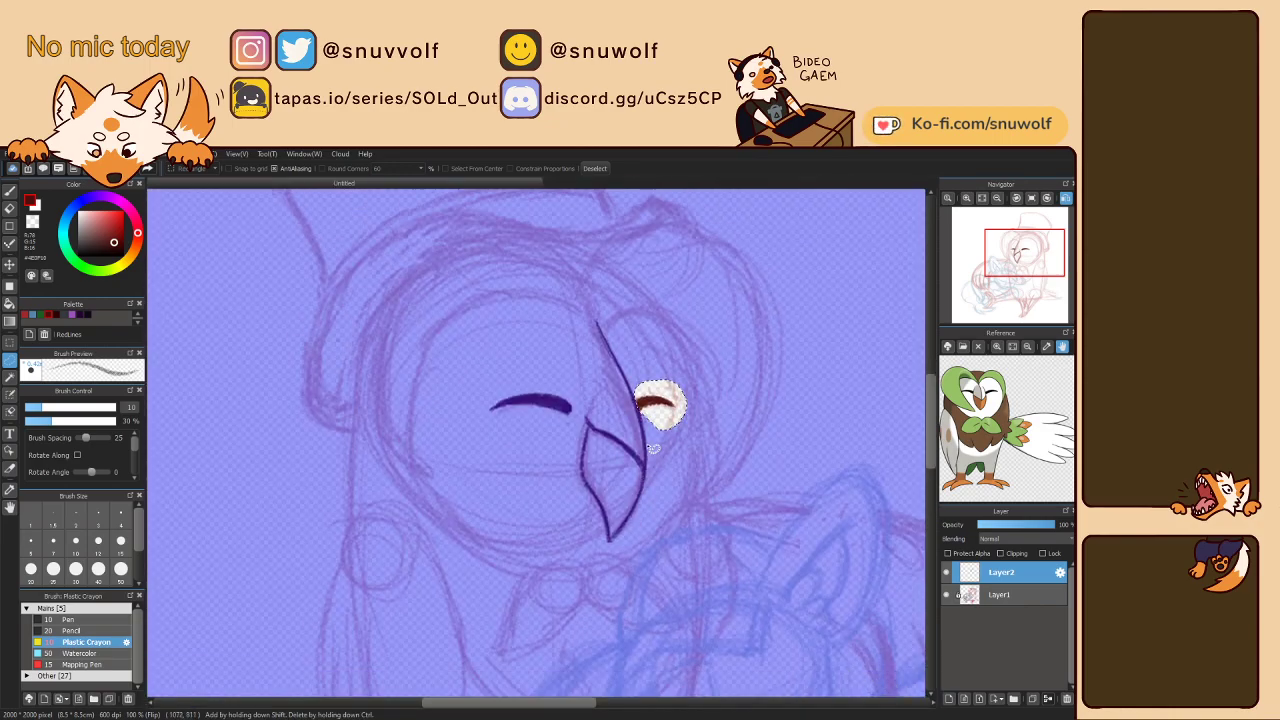
{"action": "key", "text": "h"}
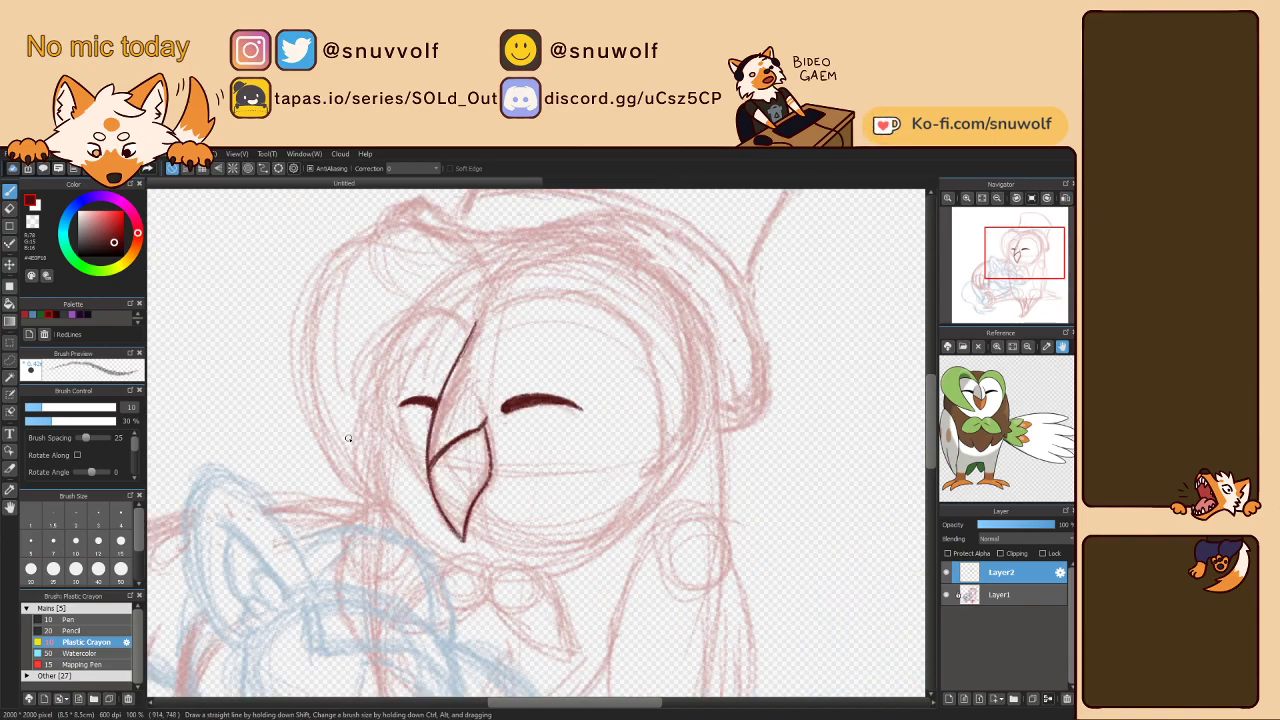
- Ink the outer contour of the owl's leaf-like crest, curving from beside the cheek over the head to the brow
{"action": "mouse_move", "coordinate": [376, 505]}
{"action": "left_mouse_down"}
{"action": "mouse_move", "coordinate": [333, 463]}
{"action": "mouse_move", "coordinate": [377, 507]}
{"action": "mouse_move", "coordinate": [304, 392]}
{"action": "mouse_move", "coordinate": [346, 478]}
{"action": "mouse_move", "coordinate": [305, 348]}
{"action": "mouse_move", "coordinate": [307, 390]}
{"action": "mouse_move", "coordinate": [311, 305]}
{"action": "mouse_move", "coordinate": [316, 387]}
{"action": "mouse_move", "coordinate": [325, 272]}
{"action": "mouse_move", "coordinate": [308, 358]}
{"action": "mouse_move", "coordinate": [340, 248]}
{"action": "mouse_move", "coordinate": [306, 310]}
{"action": "mouse_move", "coordinate": [364, 224]}
{"action": "left_mouse_up"}
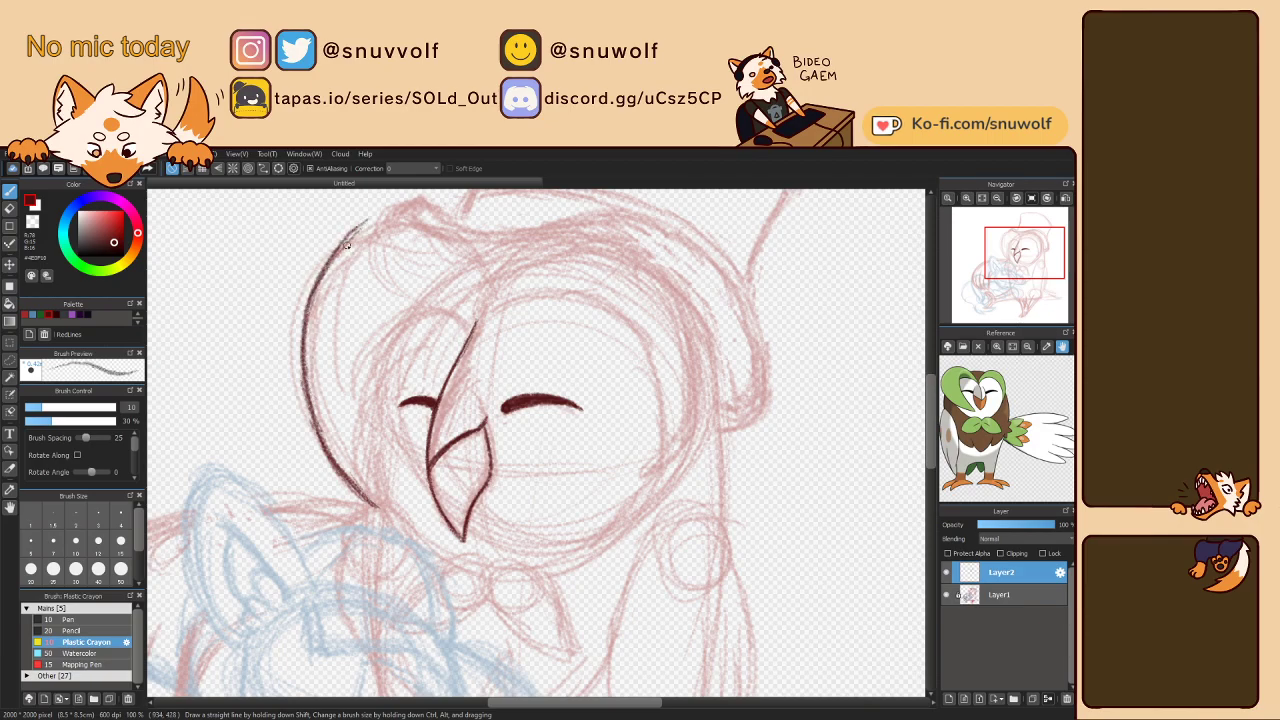
{"action": "left_click_drag", "start_coordinate": [326, 449], "coordinate": [305, 330]}
{"action": "left_click_drag", "start_coordinate": [324, 424], "coordinate": [302, 288]}
{"action": "left_click_drag", "start_coordinate": [300, 368], "coordinate": [340, 246]}
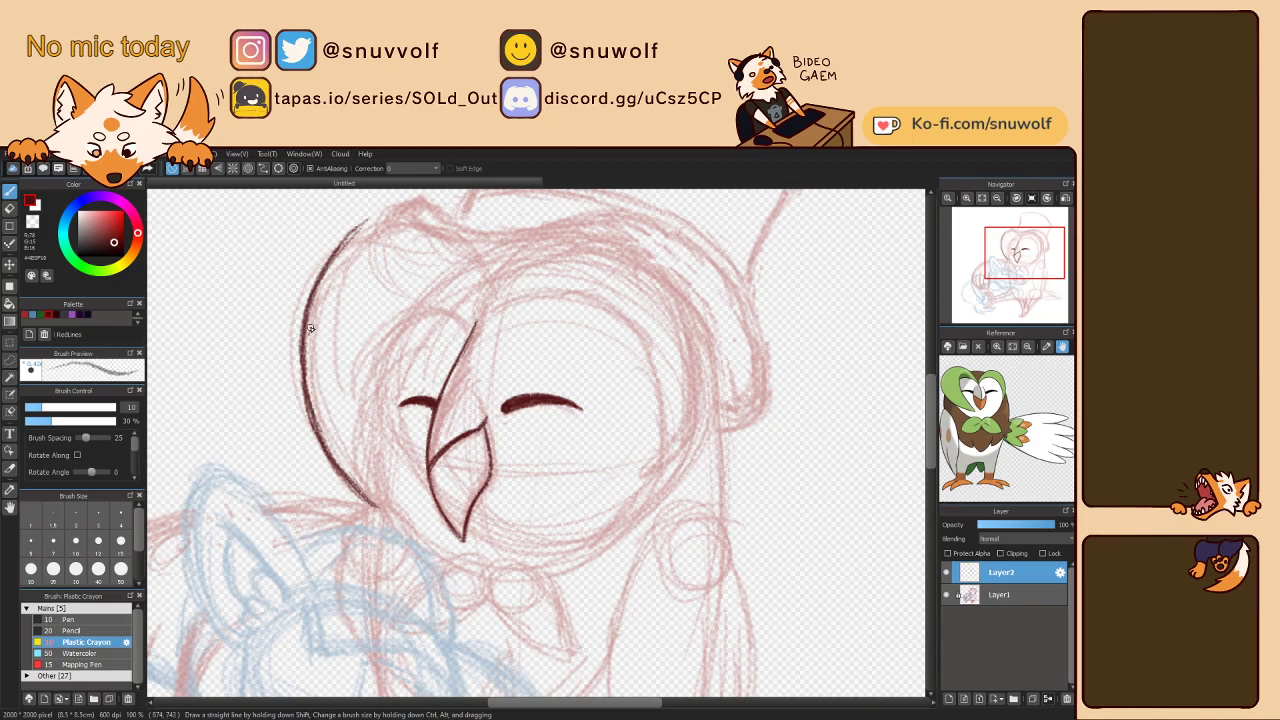
{"action": "mouse_move", "coordinate": [330, 262]}
{"action": "left_mouse_down"}
{"action": "mouse_move", "coordinate": [374, 218]}
{"action": "mouse_move", "coordinate": [339, 247]}
{"action": "mouse_move", "coordinate": [431, 200]}
{"action": "mouse_move", "coordinate": [488, 254]}
{"action": "left_mouse_up"}
{"action": "mouse_move", "coordinate": [458, 214]}
{"action": "left_mouse_down"}
{"action": "mouse_move", "coordinate": [492, 270]}
{"action": "mouse_move", "coordinate": [430, 198]}
{"action": "mouse_move", "coordinate": [460, 210]}
{"action": "left_mouse_up"}
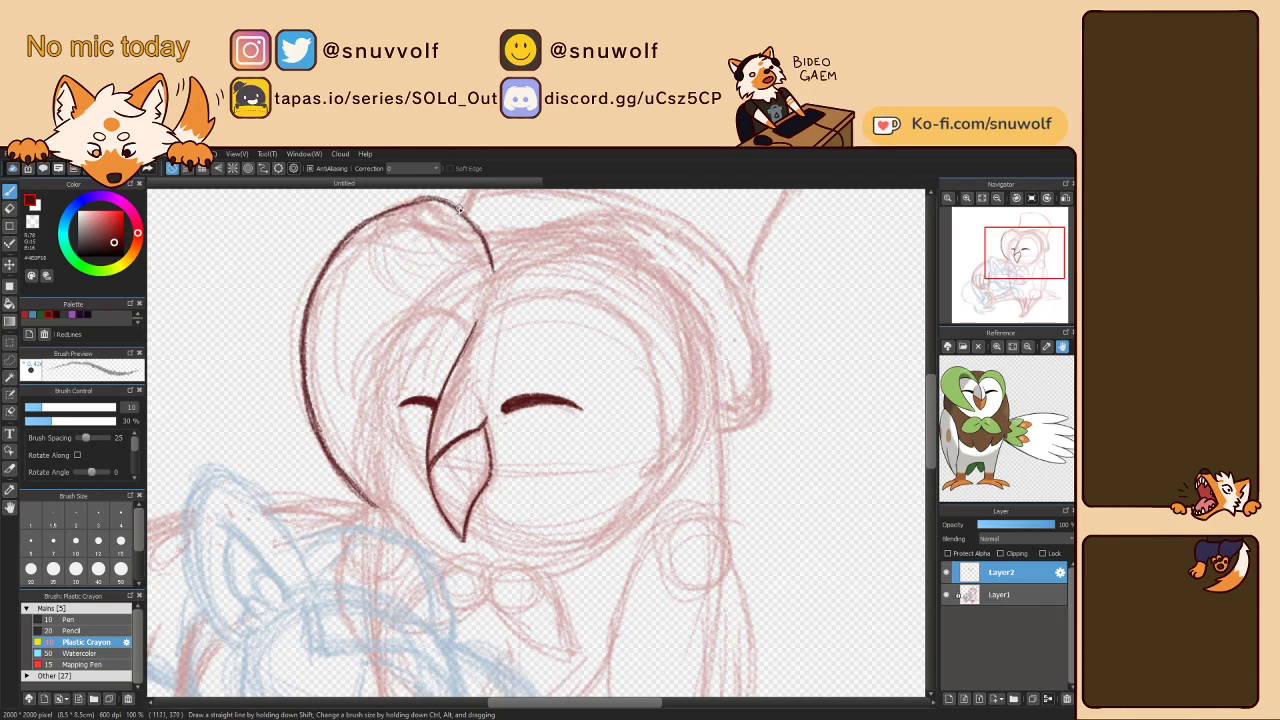
{"action": "mouse_move", "coordinate": [350, 230]}
{"action": "left_mouse_down"}
{"action": "mouse_move", "coordinate": [420, 196]}
{"action": "mouse_move", "coordinate": [398, 204]}
{"action": "left_mouse_up"}
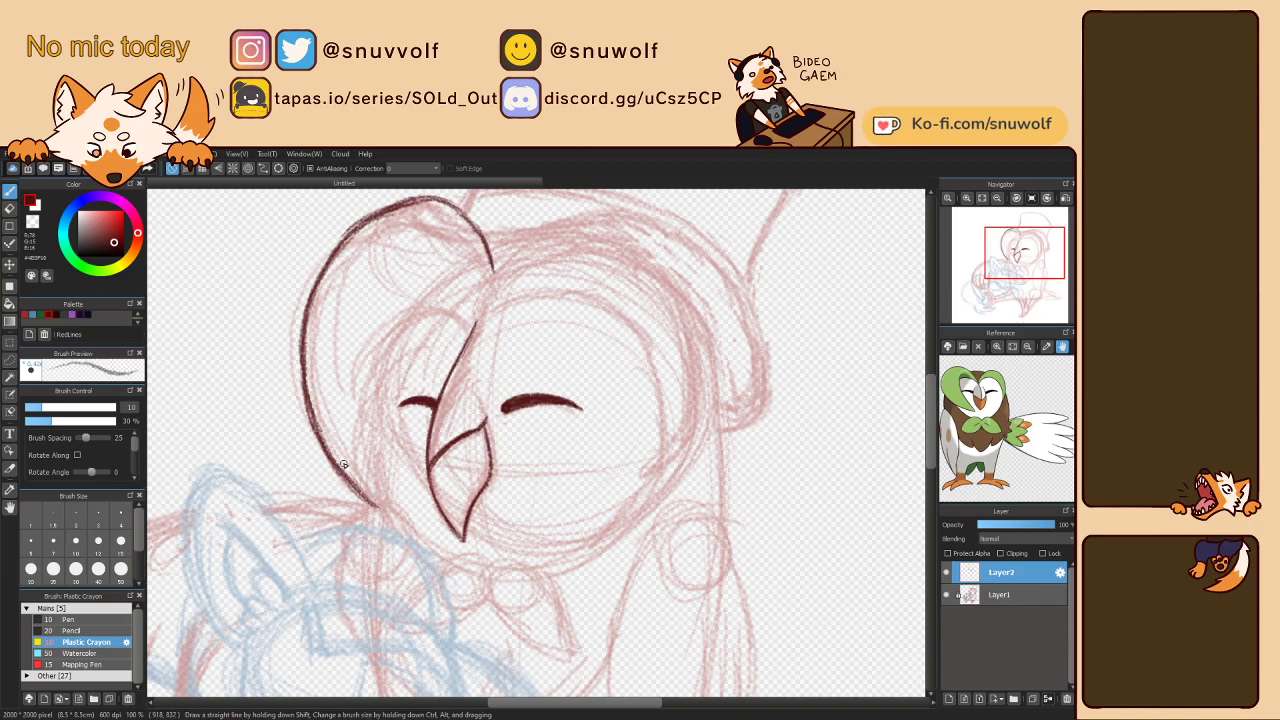
- Ink the crest's pointed lower tip and its inner edge curving up past the far eye towards the brow
{"action": "mouse_move", "coordinate": [334, 468]}
{"action": "left_mouse_down"}
{"action": "mouse_move", "coordinate": [403, 514]}
{"action": "mouse_move", "coordinate": [369, 452]}
{"action": "mouse_move", "coordinate": [393, 503]}
{"action": "mouse_move", "coordinate": [377, 391]}
{"action": "left_mouse_up"}
{"action": "left_click_drag", "start_coordinate": [392, 500], "coordinate": [387, 375]}
{"action": "left_click_drag", "start_coordinate": [371, 461], "coordinate": [399, 312]}
{"action": "left_click_drag", "start_coordinate": [368, 400], "coordinate": [431, 274]}
{"action": "mouse_move", "coordinate": [378, 350]}
{"action": "left_mouse_down"}
{"action": "mouse_move", "coordinate": [440, 268]}
{"action": "mouse_move", "coordinate": [377, 378]}
{"action": "mouse_move", "coordinate": [393, 311]}
{"action": "mouse_move", "coordinate": [434, 273]}
{"action": "left_mouse_up"}
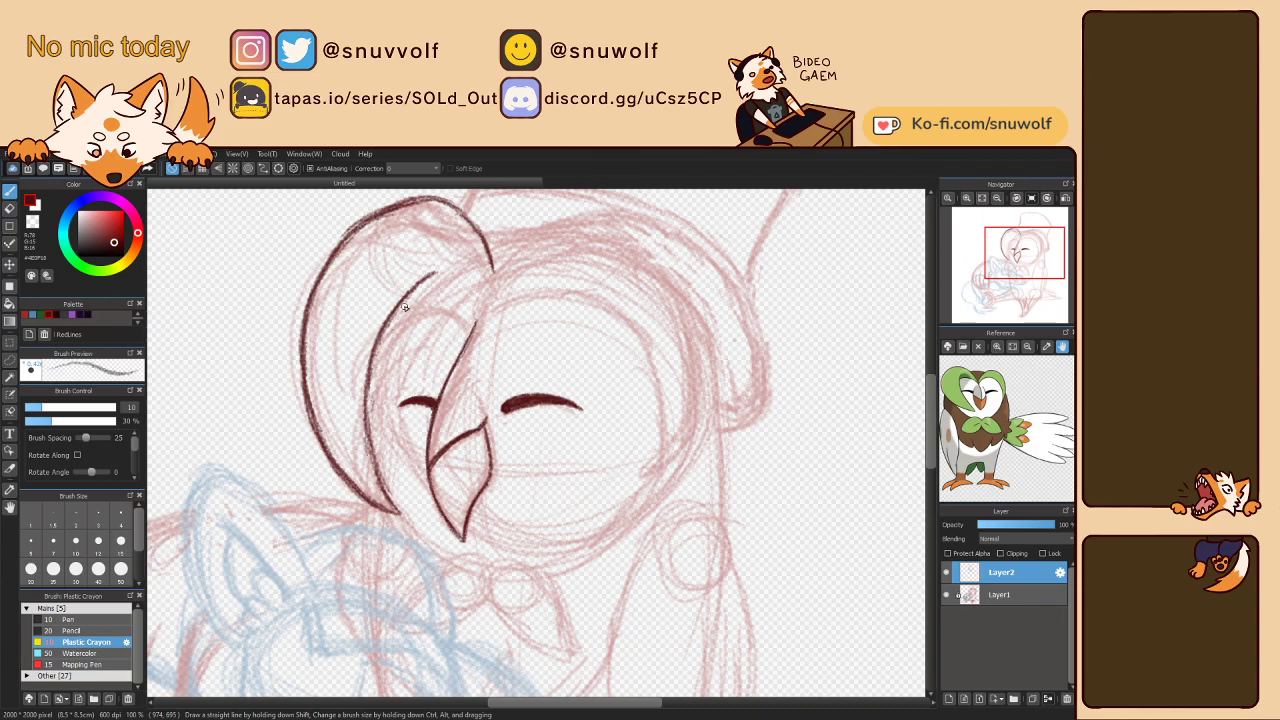
{"action": "mouse_move", "coordinate": [370, 452]}
{"action": "left_mouse_down"}
{"action": "mouse_move", "coordinate": [366, 355]}
{"action": "mouse_move", "coordinate": [428, 278]}
{"action": "left_mouse_up"}
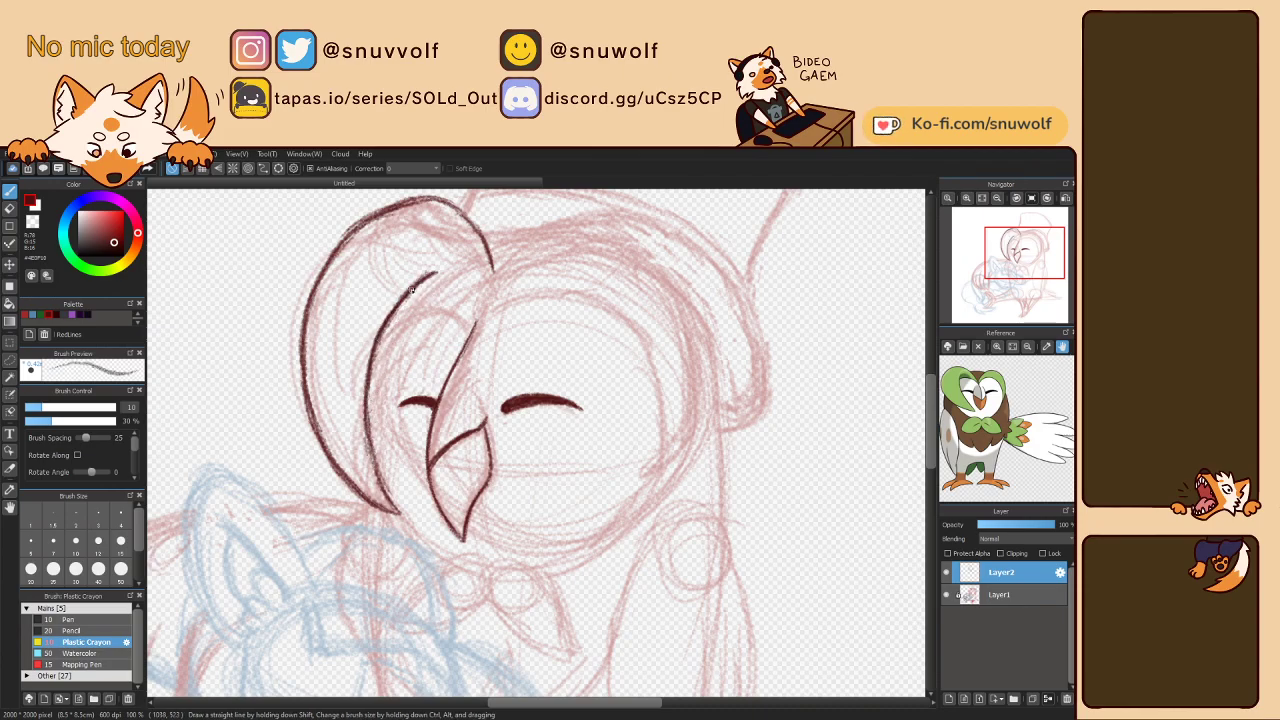
- Ink a short line joining the pointed top of the far crest lobe's inner edge to the top of the beak ridge
{"action": "left_click_drag", "start_coordinate": [423, 285], "coordinate": [476, 318]}
{"action": "key", "text": "ctrl+z"}
{"action": "key", "text": "Left"}
{"action": "key", "text": "Left"}
{"action": "key", "text": "Left"}
{"action": "key", "text": "Left"}
{"action": "key", "text": "Left"}
{"action": "key", "text": "Left"}
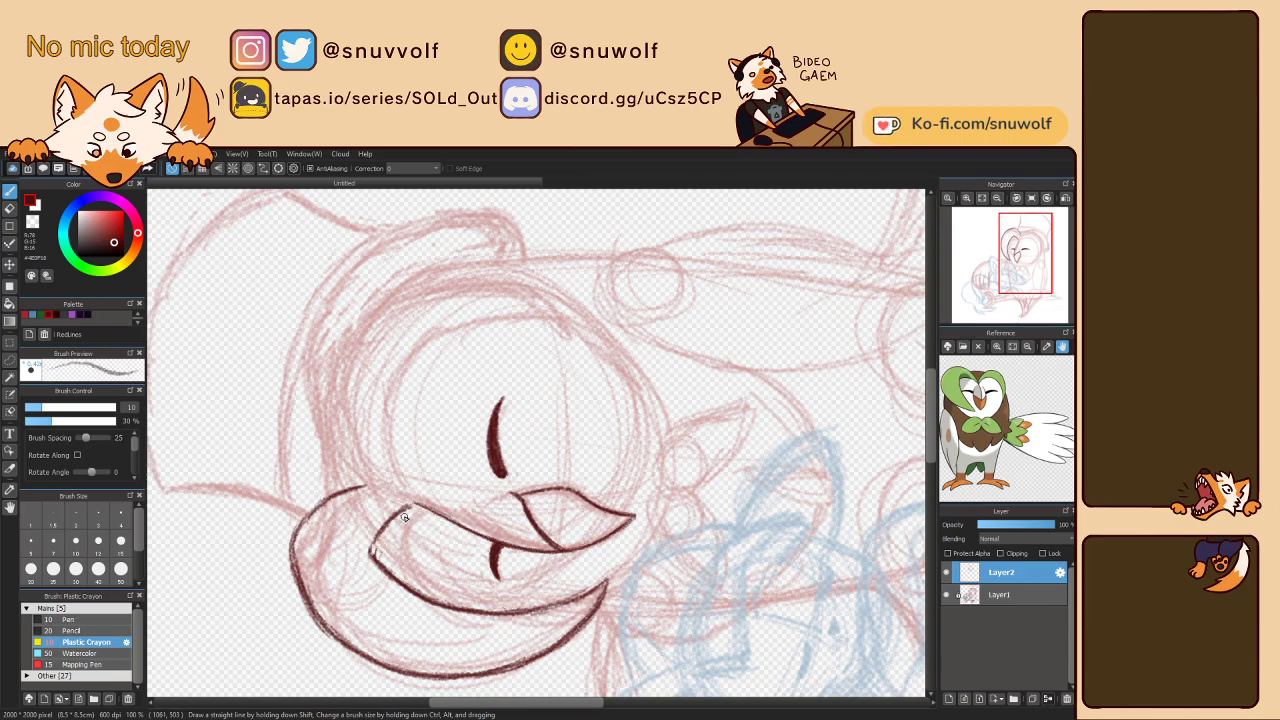
{"action": "left_click_drag", "start_coordinate": [368, 547], "coordinate": [452, 396]}
{"action": "mouse_move", "coordinate": [365, 385]}
{"action": "left_mouse_down"}
{"action": "mouse_move", "coordinate": [421, 278]}
{"action": "mouse_move", "coordinate": [408, 291]}
{"action": "mouse_move", "coordinate": [450, 289]}
{"action": "mouse_move", "coordinate": [476, 315]}
{"action": "mouse_move", "coordinate": [434, 270]}
{"action": "left_mouse_up"}
{"action": "left_click_drag", "start_coordinate": [475, 320], "coordinate": [517, 290]}
{"action": "key", "text": "ctrl+z"}
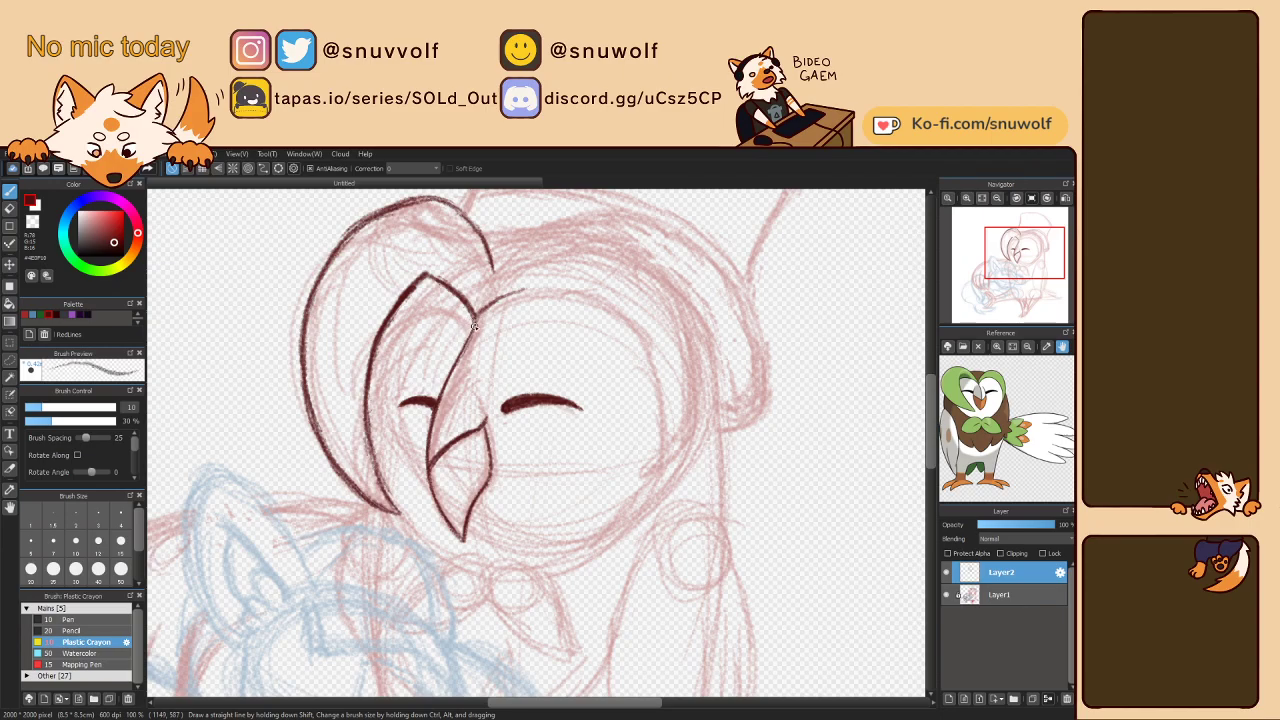
- Ink the start of the near face's inner arc, curving from the top of the beak ridge over the near eye
{"action": "left_click_drag", "start_coordinate": [482, 314], "coordinate": [538, 286]}
{"action": "key", "text": "ctrl+z"}
{"action": "key", "text": "Left"}
{"action": "key", "text": "Left"}
{"action": "key", "text": "Left"}
{"action": "key", "text": "Left"}
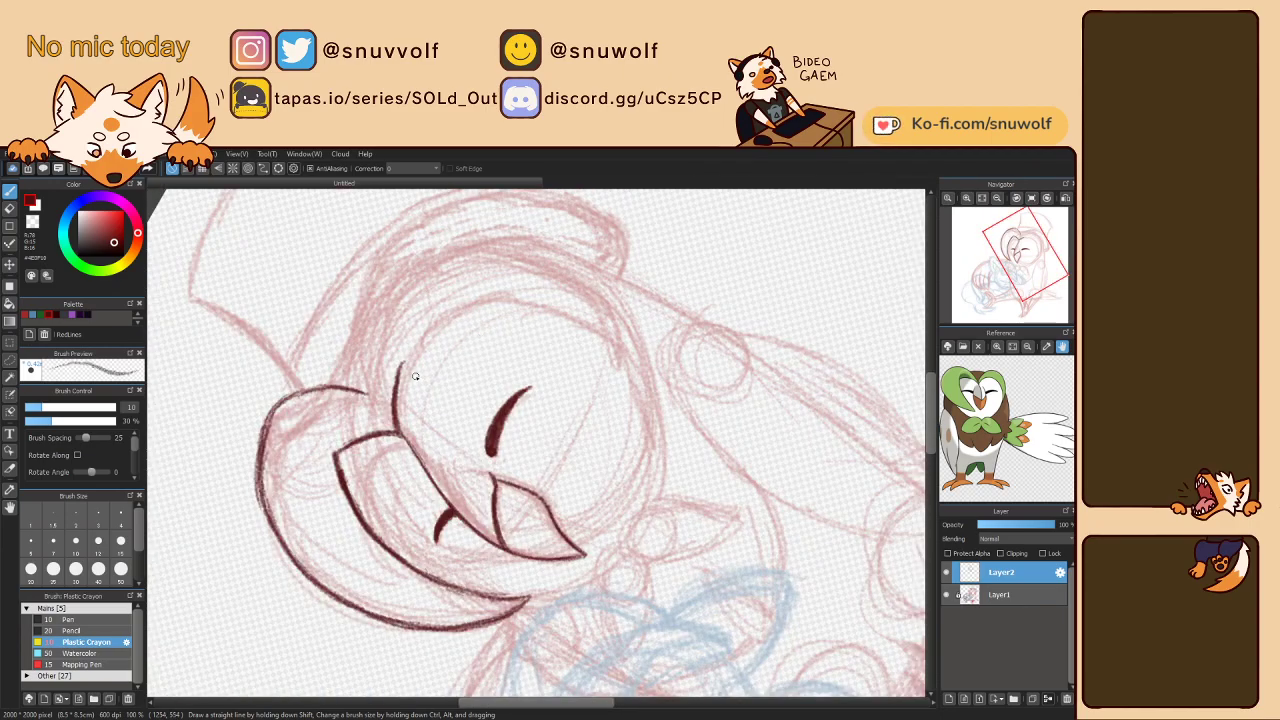
{"action": "key", "text": "Right"}
{"action": "key", "text": "Right"}
{"action": "key", "text": "Right"}
{"action": "key", "text": "Right"}
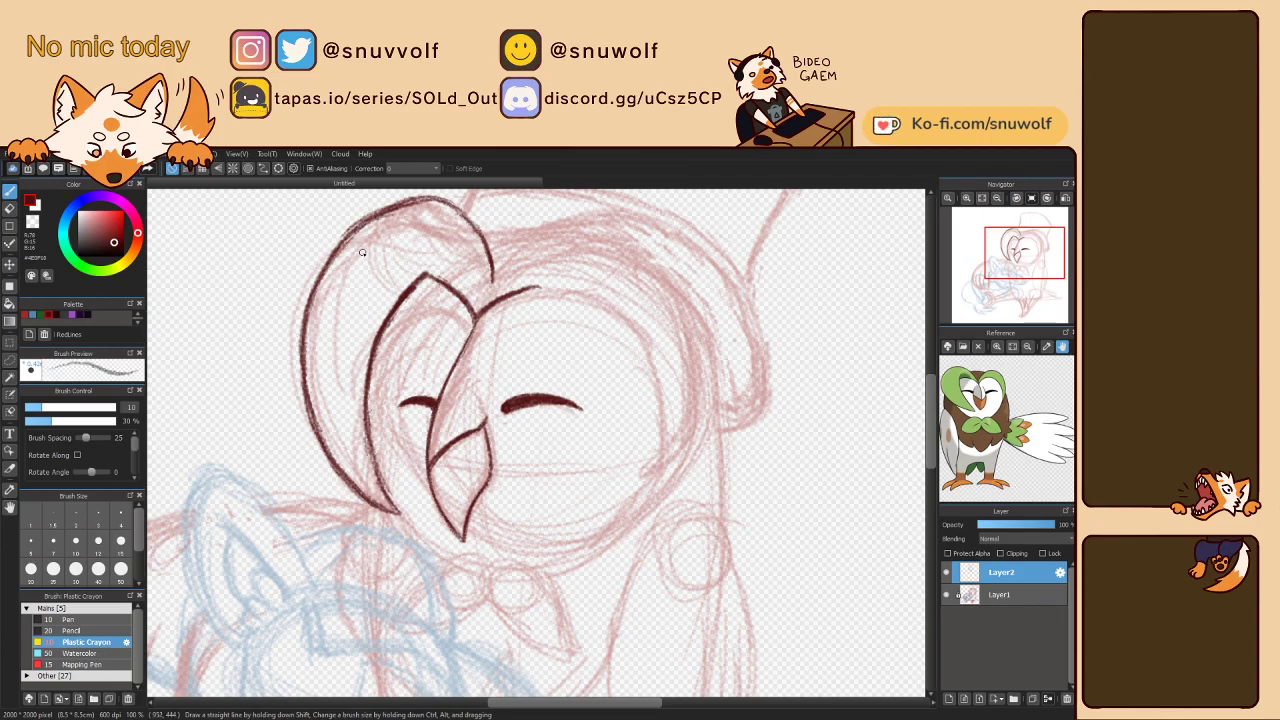
- Ink the first stretch of the near crest lobe's outer edge, curving up from the centre notch over the face
{"action": "mouse_move", "coordinate": [484, 292]}
{"action": "left_mouse_down"}
{"action": "mouse_move", "coordinate": [510, 261]}
{"action": "mouse_move", "coordinate": [556, 241]}
{"action": "left_mouse_up"}
{"action": "key", "text": "Left"}
{"action": "key", "text": "Left"}
{"action": "key", "text": "Left"}
{"action": "key", "text": "Left"}
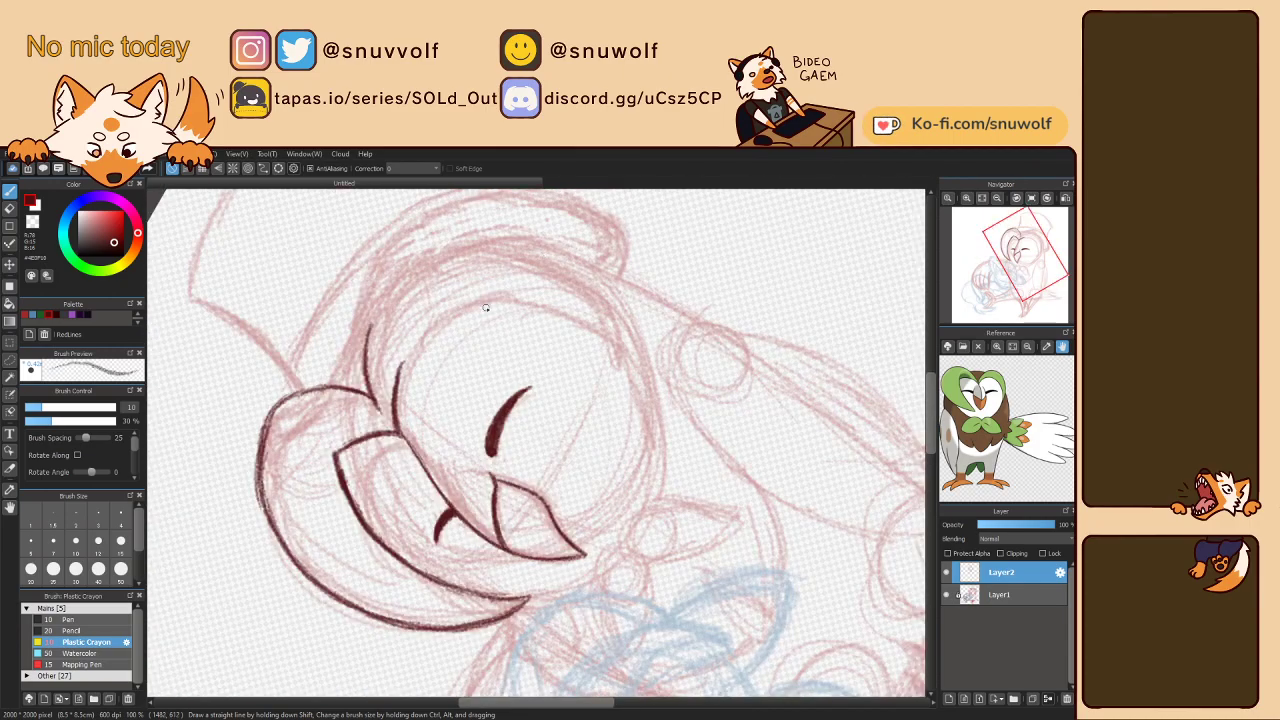
{"action": "left_click_drag", "start_coordinate": [368, 352], "coordinate": [408, 272]}
{"action": "mouse_move", "coordinate": [376, 316]}
{"action": "left_mouse_down"}
{"action": "mouse_move", "coordinate": [416, 263]}
{"action": "mouse_move", "coordinate": [381, 310]}
{"action": "mouse_move", "coordinate": [447, 249]}
{"action": "mouse_move", "coordinate": [366, 327]}
{"action": "mouse_move", "coordinate": [451, 247]}
{"action": "left_mouse_up"}
{"action": "mouse_move", "coordinate": [374, 314]}
{"action": "left_mouse_down"}
{"action": "mouse_move", "coordinate": [402, 275]}
{"action": "mouse_move", "coordinate": [461, 249]}
{"action": "left_mouse_up"}
- Extend the near crest lobe's outer edge in overlapping strokes across the top of the head towards the side
{"action": "key", "text": "Up"}
{"action": "key", "text": "Left"}
{"action": "key", "text": "Left"}
{"action": "left_click_drag", "start_coordinate": [320, 437], "coordinate": [358, 362]}
{"action": "mouse_move", "coordinate": [330, 412]}
{"action": "left_mouse_down"}
{"action": "mouse_move", "coordinate": [386, 338]}
{"action": "mouse_move", "coordinate": [426, 318]}
{"action": "left_mouse_up"}
{"action": "left_click_drag", "start_coordinate": [352, 370], "coordinate": [440, 316]}
{"action": "left_click_drag", "start_coordinate": [382, 350], "coordinate": [452, 311]}
- Finish the near crest lobe's outer edge down the side of the face to a point at the cheek
{"action": "key", "text": "ctrl+0"}
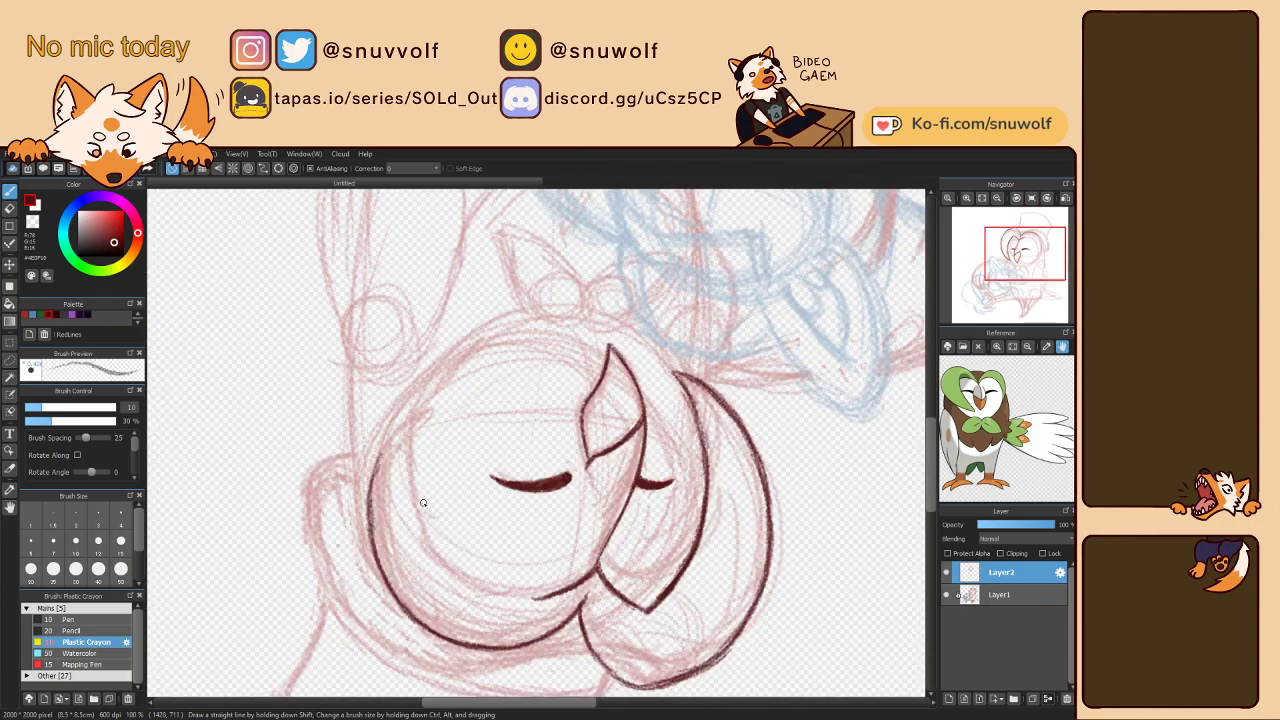
{"action": "mouse_move", "coordinate": [386, 585]}
{"action": "left_mouse_down"}
{"action": "mouse_move", "coordinate": [369, 517]}
{"action": "mouse_move", "coordinate": [380, 464]}
{"action": "left_mouse_up"}
{"action": "left_click_drag", "start_coordinate": [369, 528], "coordinate": [392, 440]}
{"action": "left_click_drag", "start_coordinate": [370, 506], "coordinate": [422, 404]}
{"action": "left_click_drag", "start_coordinate": [378, 460], "coordinate": [430, 398]}
{"action": "mouse_move", "coordinate": [369, 487]}
{"action": "left_mouse_down"}
{"action": "mouse_move", "coordinate": [434, 398]}
{"action": "mouse_move", "coordinate": [410, 472]}
{"action": "left_mouse_up"}
- Ink the near crest lobe's inner edge from the cheek point up around the face to the arc above the eye
{"action": "mouse_move", "coordinate": [424, 416]}
{"action": "left_mouse_down"}
{"action": "mouse_move", "coordinate": [406, 488]}
{"action": "mouse_move", "coordinate": [426, 536]}
{"action": "left_mouse_up"}
{"action": "left_click_drag", "start_coordinate": [410, 478], "coordinate": [440, 554]}
{"action": "left_click_drag", "start_coordinate": [414, 506], "coordinate": [442, 556]}
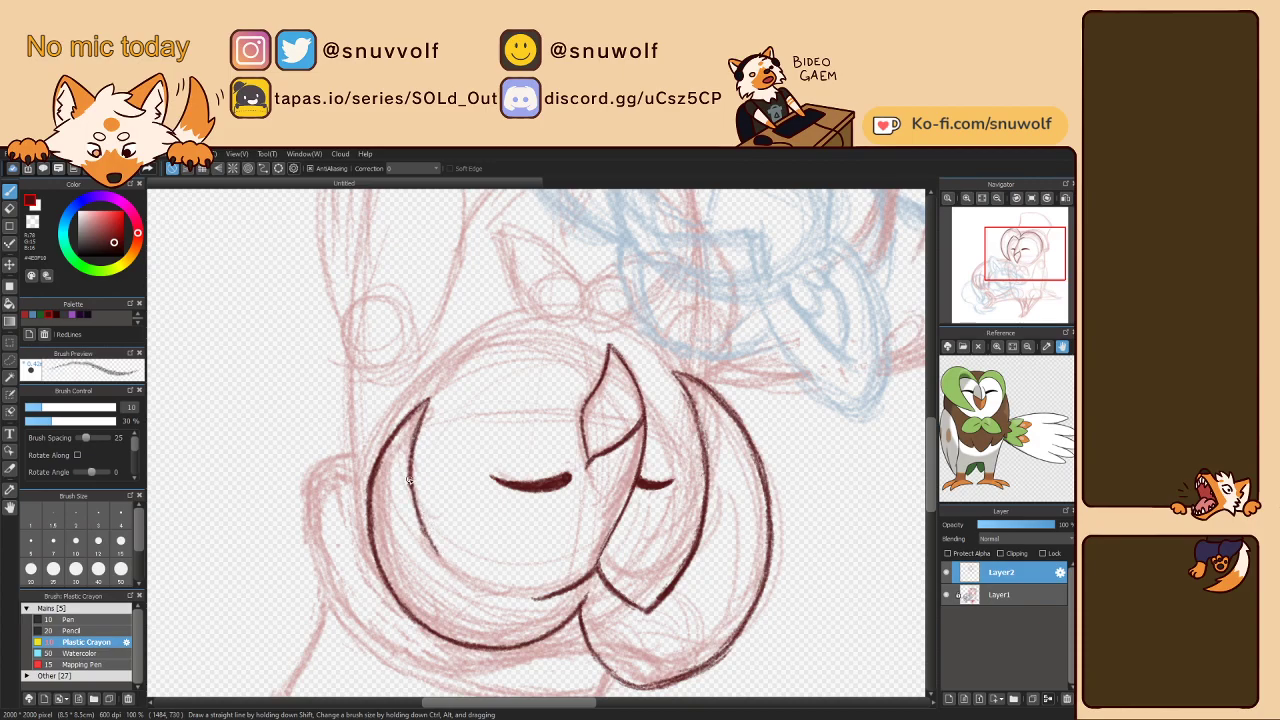
{"action": "key", "text": "Left"}
{"action": "key", "text": "Left"}
{"action": "key", "text": "Left"}
{"action": "key", "text": "h"}
{"action": "key", "text": "Left"}
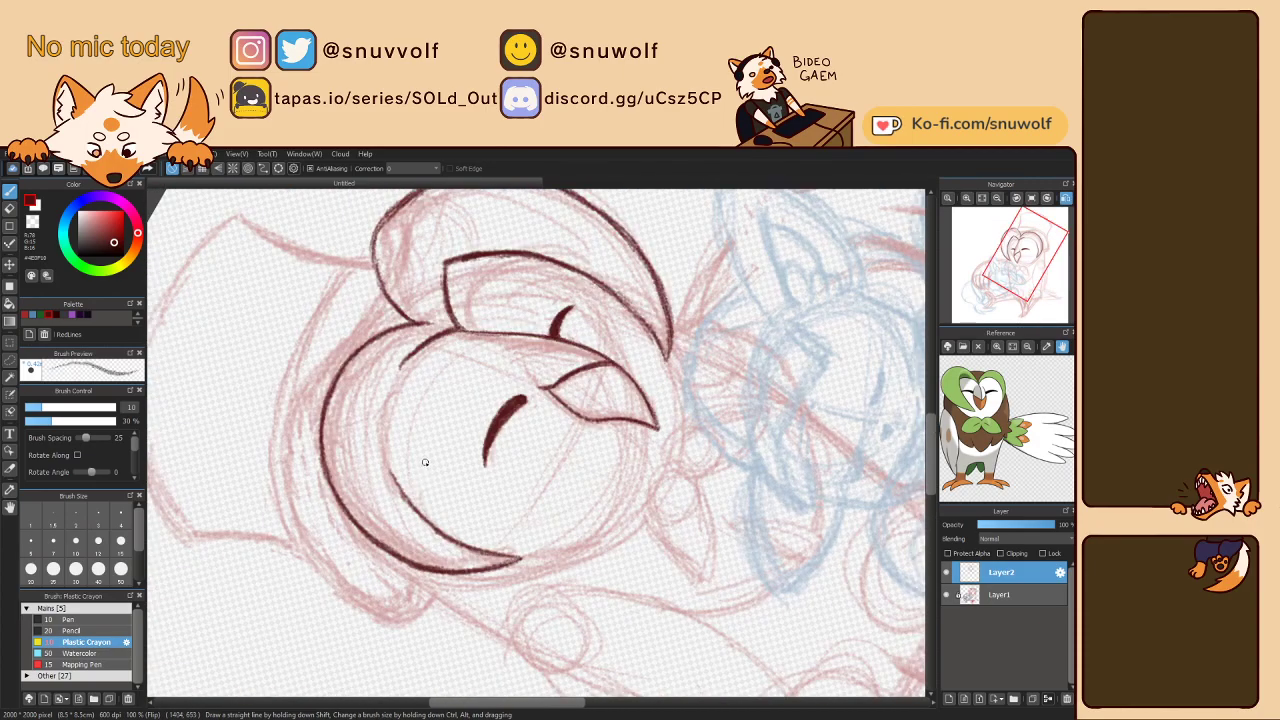
{"action": "key", "text": "Right"}
{"action": "mouse_move", "coordinate": [402, 454]}
{"action": "left_mouse_down"}
{"action": "mouse_move", "coordinate": [398, 396]}
{"action": "mouse_move", "coordinate": [424, 336]}
{"action": "left_mouse_up"}
{"action": "mouse_move", "coordinate": [396, 388]}
{"action": "left_mouse_down"}
{"action": "mouse_move", "coordinate": [440, 324]}
{"action": "mouse_move", "coordinate": [472, 304]}
{"action": "left_mouse_up"}
{"action": "key", "text": "Right"}
{"action": "key", "text": "Right"}
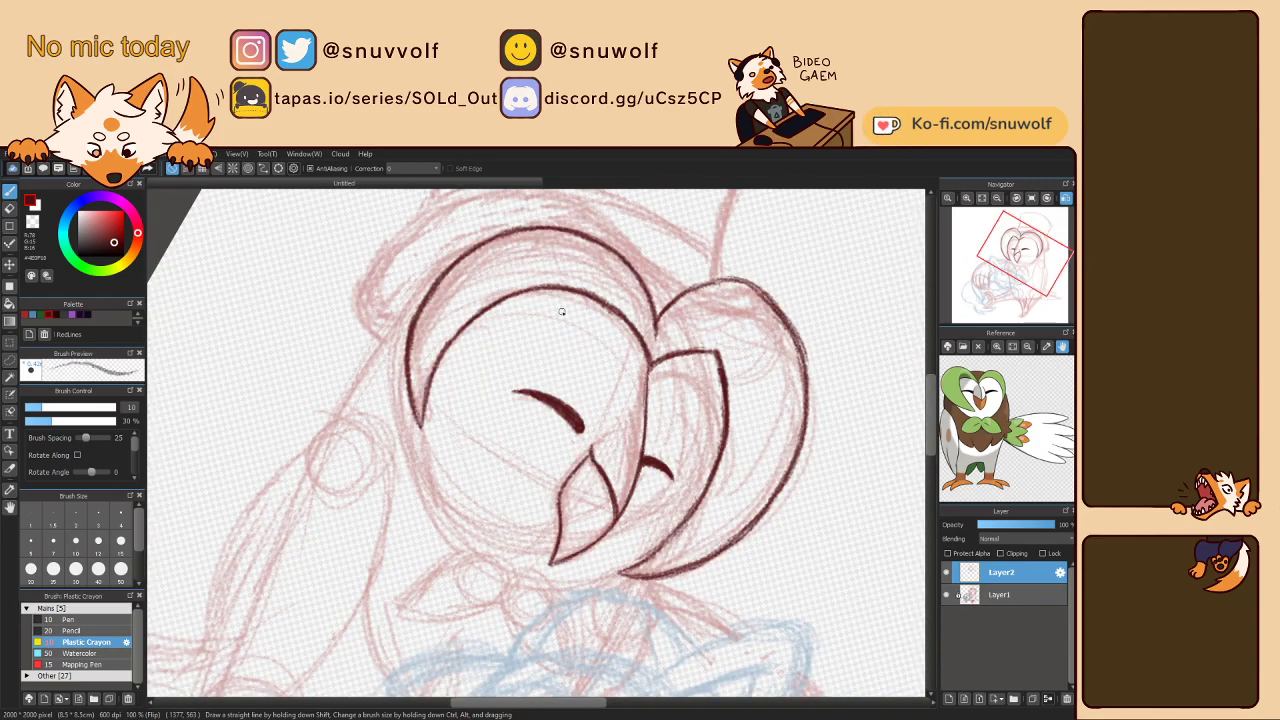
{"action": "key", "text": "Down"}
{"action": "key", "text": "Right"}
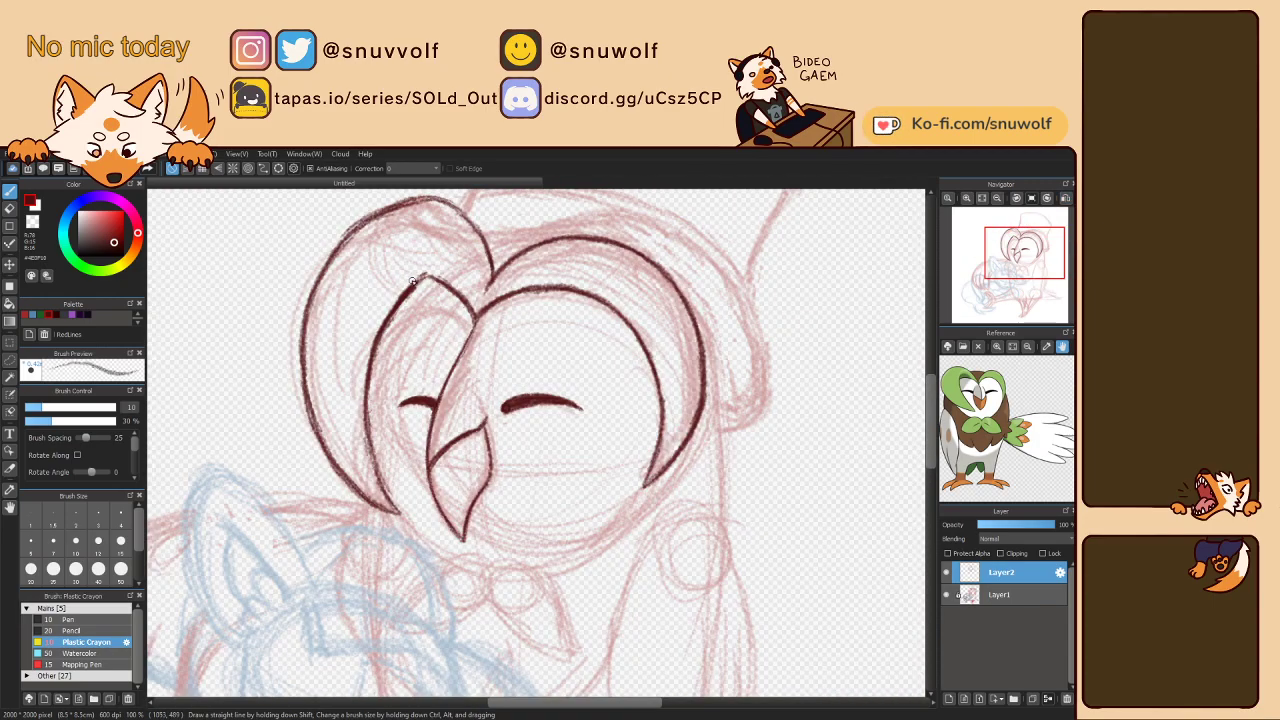
- Undo the line joining the far crest lobe to the beak ridge and the top of that lobe's inner edge
{"action": "key", "text": "ctrl+z"}
{"action": "left_click_drag", "start_coordinate": [402, 302], "coordinate": [417, 282]}
{"action": "key", "text": "ctrl+z"}
{"action": "key", "text": "ctrl+z"}
{"action": "key", "text": "Left"}
{"action": "key", "text": "Left"}
{"action": "key", "text": "Left"}
{"action": "key", "text": "Left"}
{"action": "key", "text": "Right"}
{"action": "key", "text": "Right"}
{"action": "key", "text": "Right"}
{"action": "key", "text": "Right"}
- Ink a rounded curve from the beak ridge to the far crest lobe and extend the lobe's inner edge past it towards the notch
{"action": "key", "text": "h"}
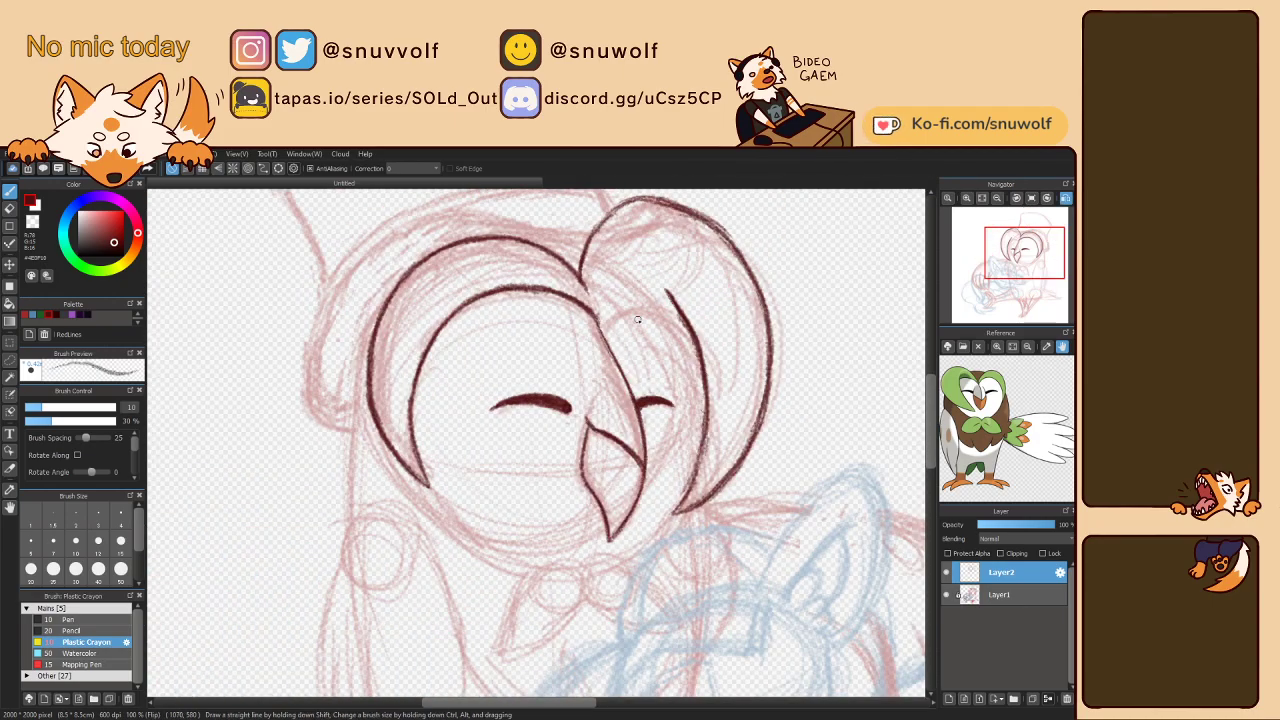
{"action": "mouse_move", "coordinate": [598, 318]}
{"action": "left_mouse_down"}
{"action": "mouse_move", "coordinate": [625, 288]}
{"action": "mouse_move", "coordinate": [600, 314]}
{"action": "mouse_move", "coordinate": [644, 286]}
{"action": "mouse_move", "coordinate": [674, 300]}
{"action": "left_mouse_up"}
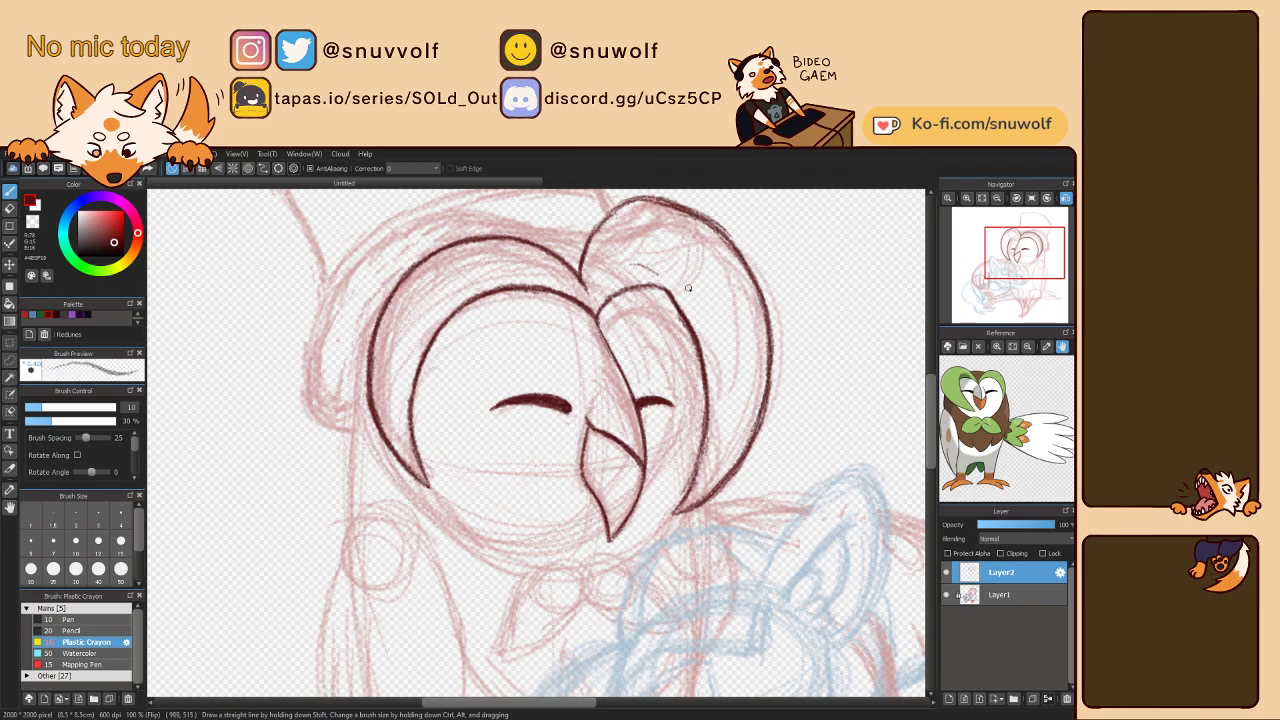
{"action": "key", "text": "h"}
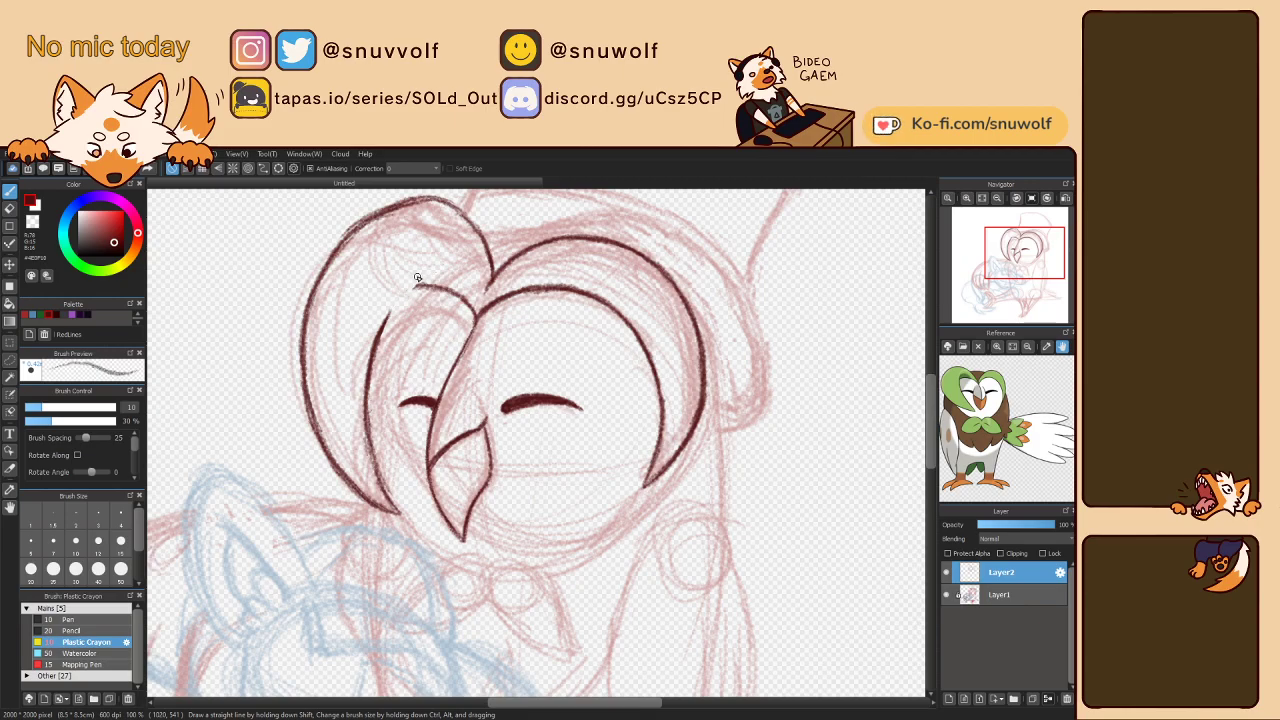
{"action": "mouse_move", "coordinate": [393, 505]}
{"action": "left_mouse_down"}
{"action": "mouse_move", "coordinate": [372, 454]}
{"action": "mouse_move", "coordinate": [371, 364]}
{"action": "mouse_move", "coordinate": [367, 427]}
{"action": "mouse_move", "coordinate": [394, 305]}
{"action": "mouse_move", "coordinate": [371, 356]}
{"action": "mouse_move", "coordinate": [437, 268]}
{"action": "left_mouse_up"}
{"action": "mouse_move", "coordinate": [394, 308]}
{"action": "left_mouse_down"}
{"action": "mouse_move", "coordinate": [450, 263]}
{"action": "mouse_move", "coordinate": [451, 291]}
{"action": "left_mouse_up"}
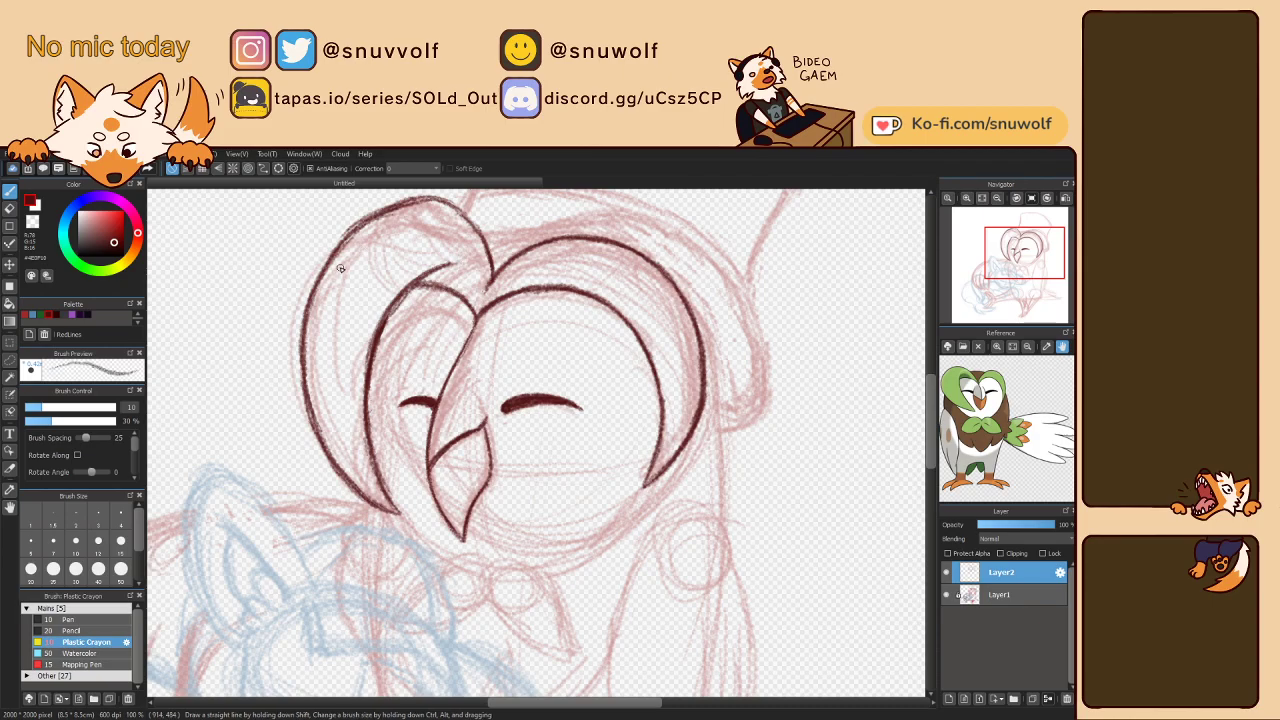
- Thicken the far crest lobe's outer contour and rework the short curve joining its inner edge to the beak ridge
{"action": "left_click_drag", "start_coordinate": [308, 320], "coordinate": [358, 228]}
{"action": "left_click_drag", "start_coordinate": [330, 257], "coordinate": [394, 209]}
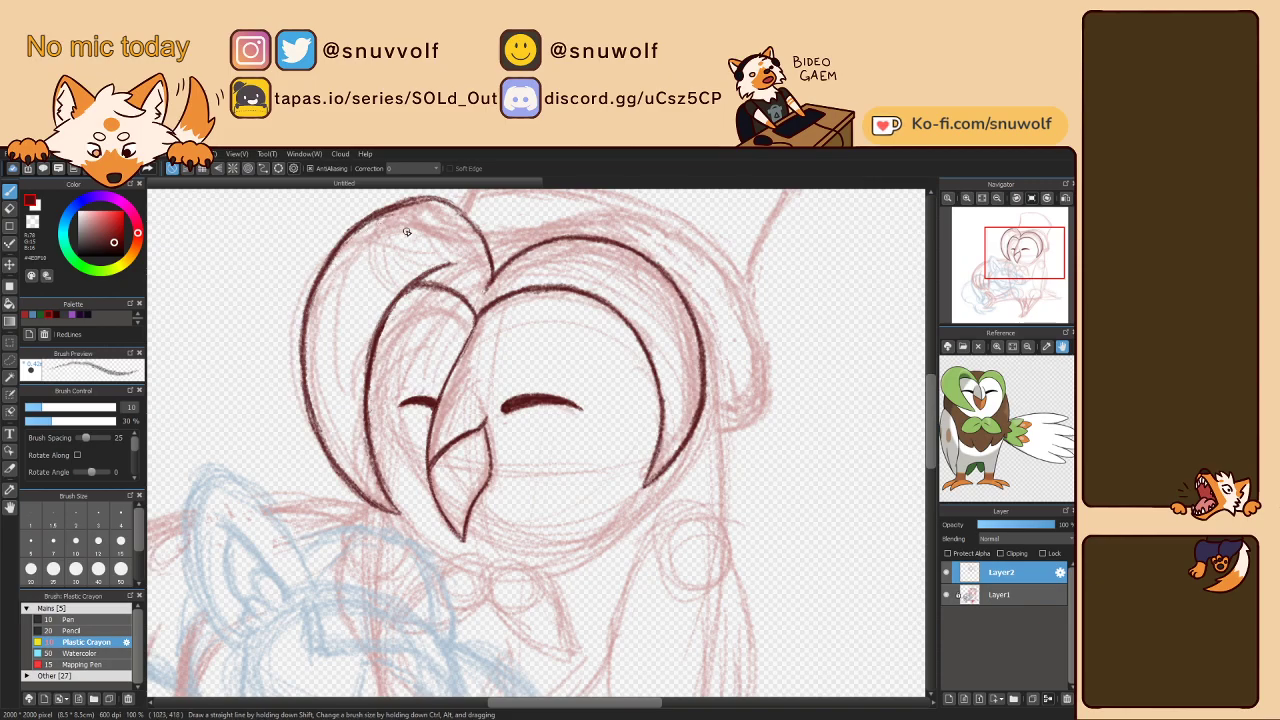
{"action": "left_click_drag", "start_coordinate": [420, 276], "coordinate": [465, 318]}
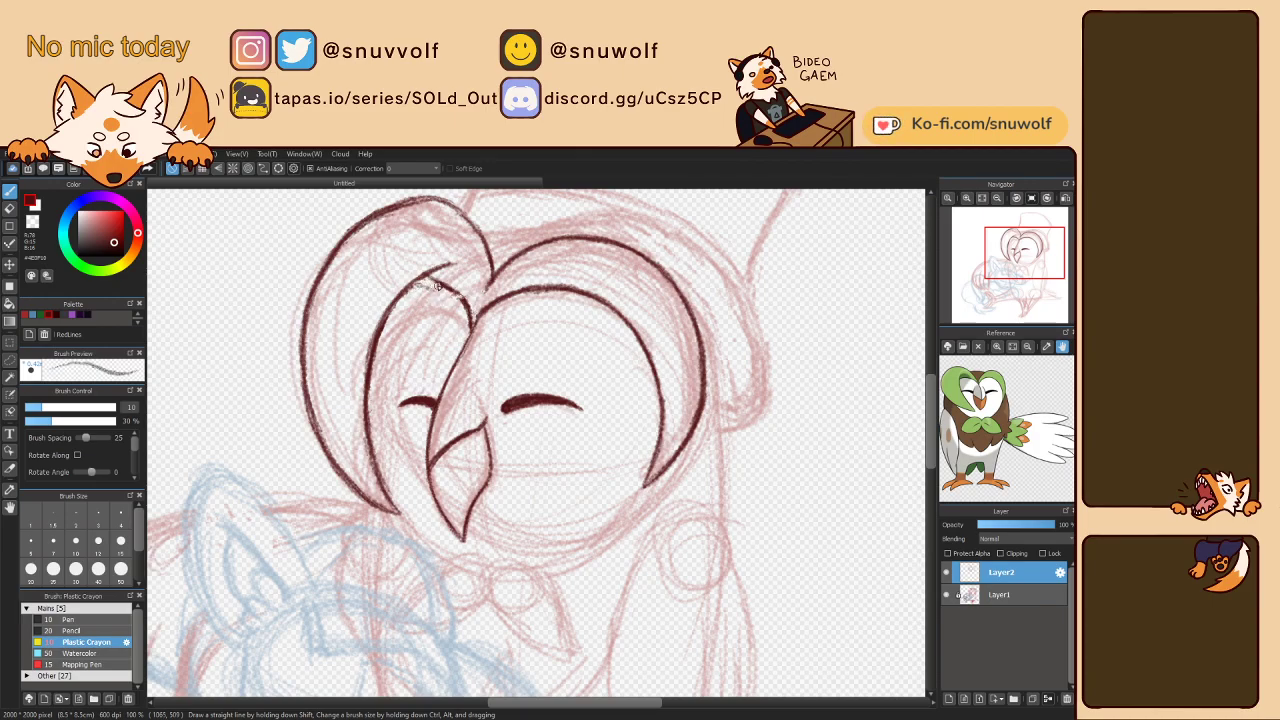
{"action": "mouse_move", "coordinate": [422, 278]}
{"action": "left_mouse_down"}
{"action": "mouse_move", "coordinate": [468, 309]}
{"action": "mouse_move", "coordinate": [468, 315]}
{"action": "left_mouse_up"}
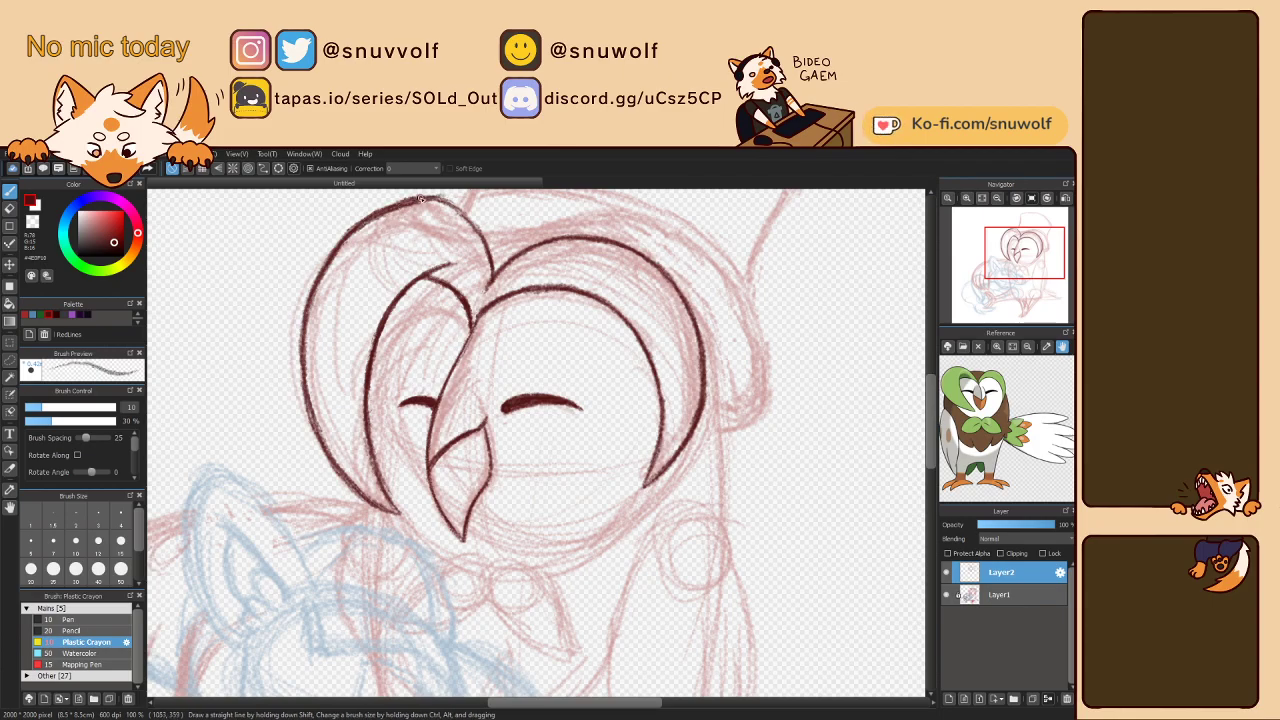
{"action": "left_click_drag", "start_coordinate": [433, 200], "coordinate": [488, 249]}
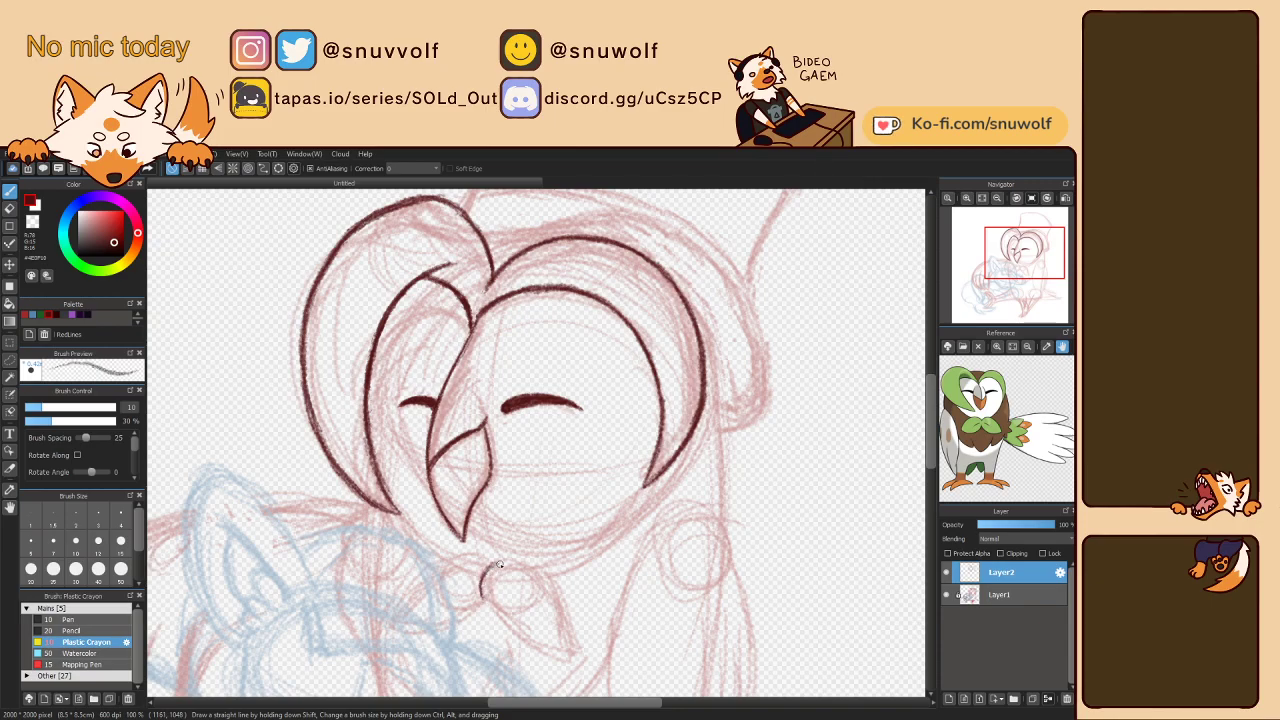
- Ink the near loop of the owl's bow tie as a rounded leaf shape with a pointed outer end below the beak
{"action": "mouse_move", "coordinate": [484, 581]}
{"action": "left_mouse_down"}
{"action": "mouse_move", "coordinate": [522, 559]}
{"action": "mouse_move", "coordinate": [508, 557]}
{"action": "mouse_move", "coordinate": [554, 574]}
{"action": "left_mouse_up"}
{"action": "mouse_move", "coordinate": [483, 605]}
{"action": "left_mouse_down"}
{"action": "mouse_move", "coordinate": [568, 625]}
{"action": "mouse_move", "coordinate": [525, 624]}
{"action": "mouse_move", "coordinate": [584, 624]}
{"action": "mouse_move", "coordinate": [541, 627]}
{"action": "mouse_move", "coordinate": [586, 612]}
{"action": "left_mouse_up"}
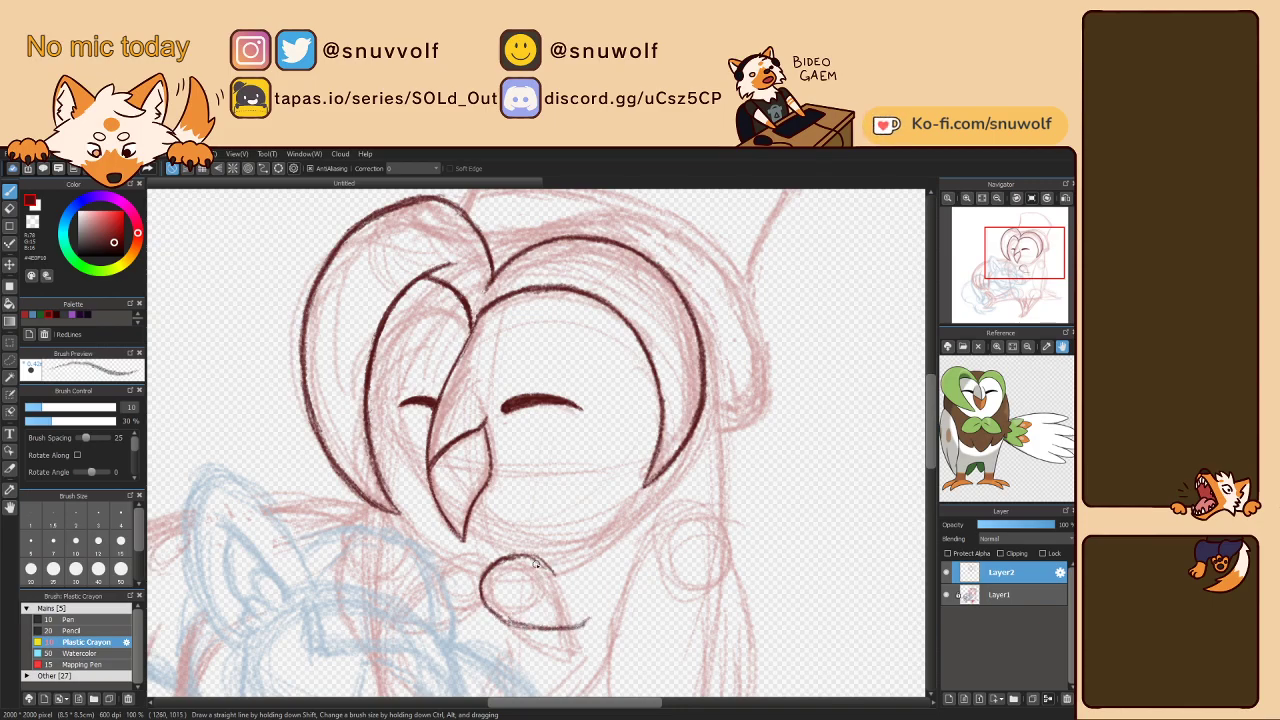
{"action": "left_click_drag", "start_coordinate": [548, 568], "coordinate": [586, 620]}
{"action": "key", "text": "Right"}
{"action": "key", "text": "Right"}
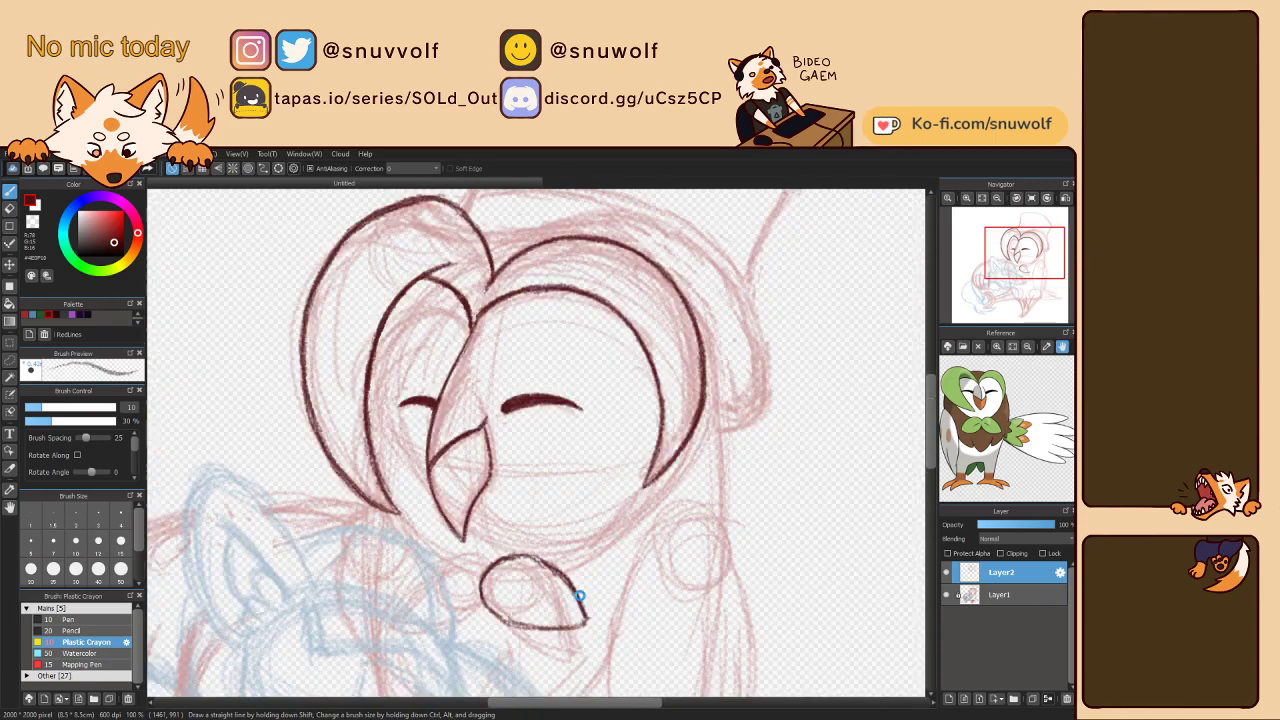
- Thicken and smooth the upper and lower edges of the near bow tie loop
{"action": "key", "text": "Left"}
{"action": "key", "text": "Left"}
{"action": "key", "text": "Left"}
{"action": "key", "text": "Left"}
{"action": "key", "text": "Left"}
{"action": "key", "text": "Left"}
{"action": "key", "text": "Left"}
{"action": "key", "text": "Left"}
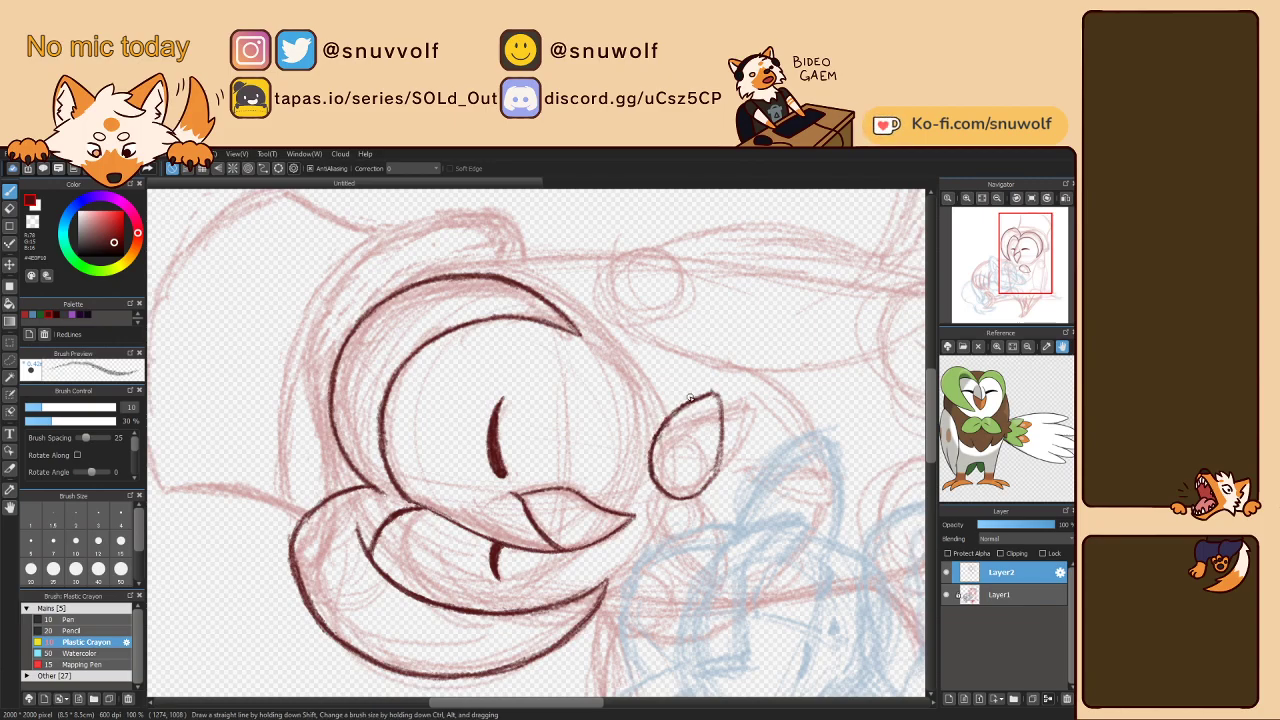
{"action": "left_click_drag", "start_coordinate": [664, 426], "coordinate": [700, 395]}
{"action": "left_click_drag", "start_coordinate": [719, 441], "coordinate": [700, 494]}
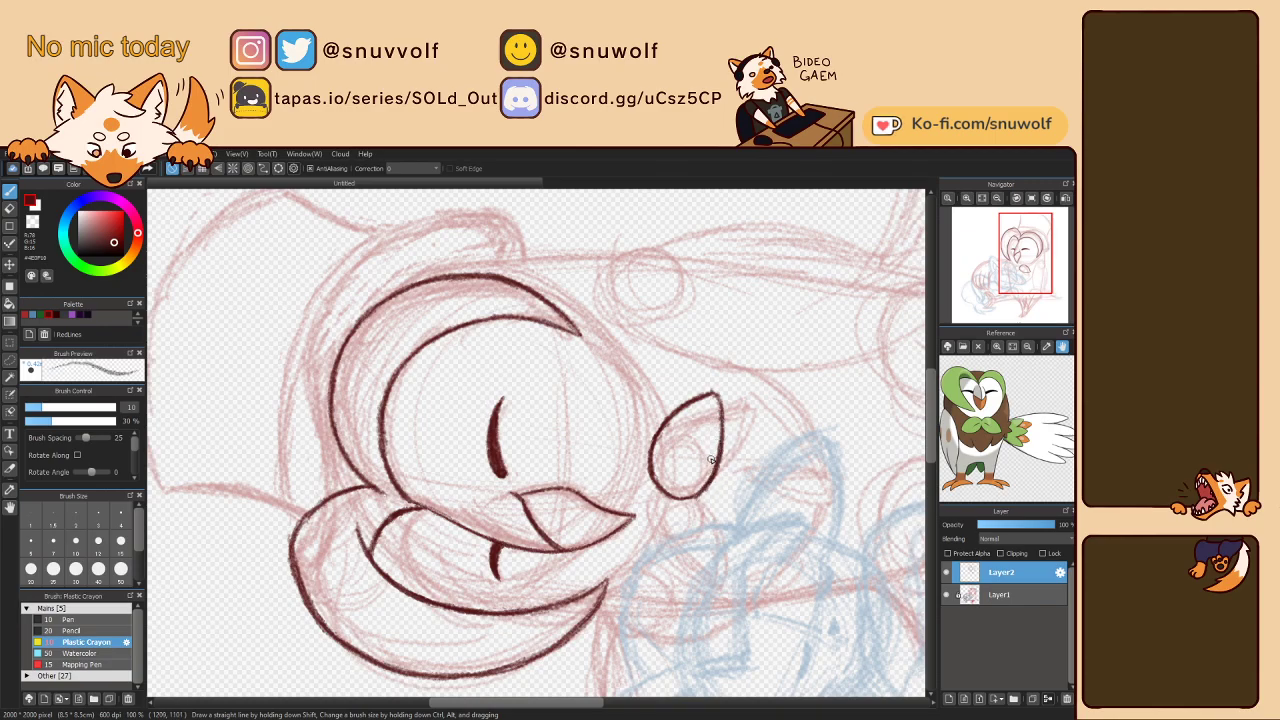
{"action": "key", "text": "Right"}
{"action": "key", "text": "Right"}
{"action": "key", "text": "ctrl+Left"}
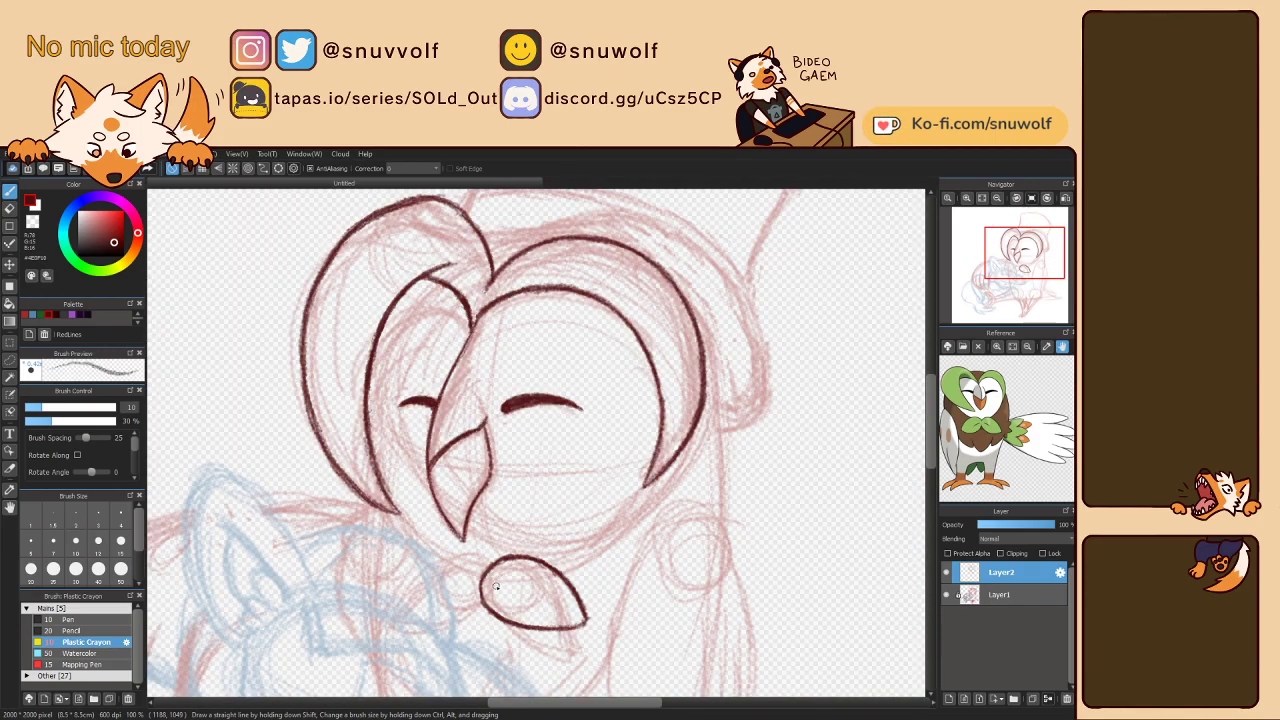
- Ink the upper edge of the bow tie's far loop, arching from the near loop to the companion's head
{"action": "key", "text": "h"}
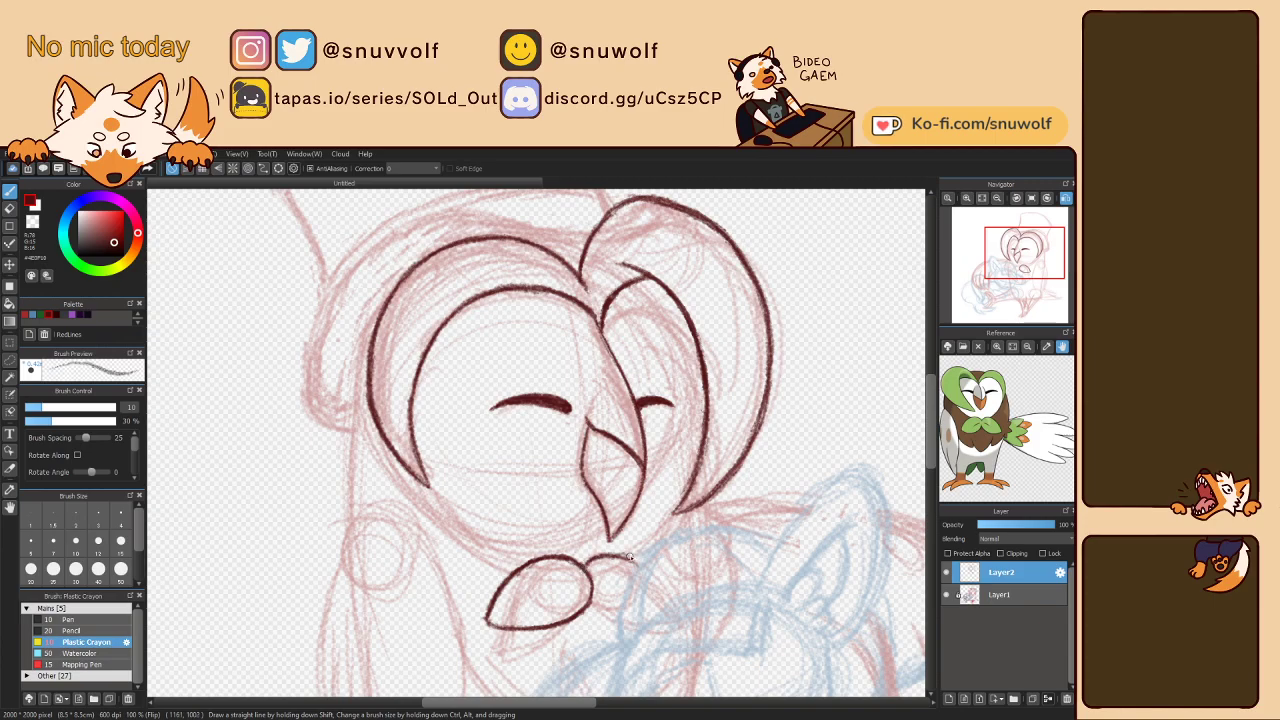
{"action": "key", "text": "Left"}
{"action": "key", "text": "Left"}
{"action": "key", "text": "Left"}
{"action": "key", "text": "Left"}
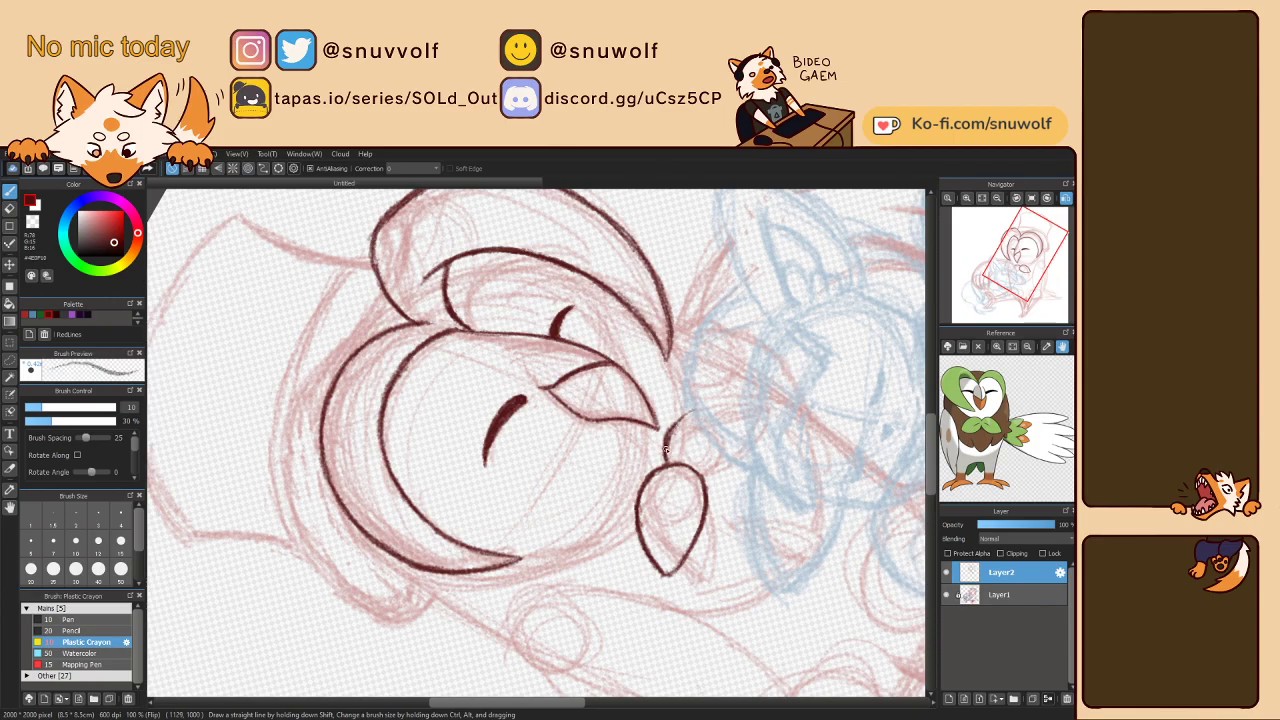
{"action": "key", "text": "Right"}
{"action": "key", "text": "Right"}
{"action": "key", "text": "Right"}
{"action": "key", "text": "Right"}
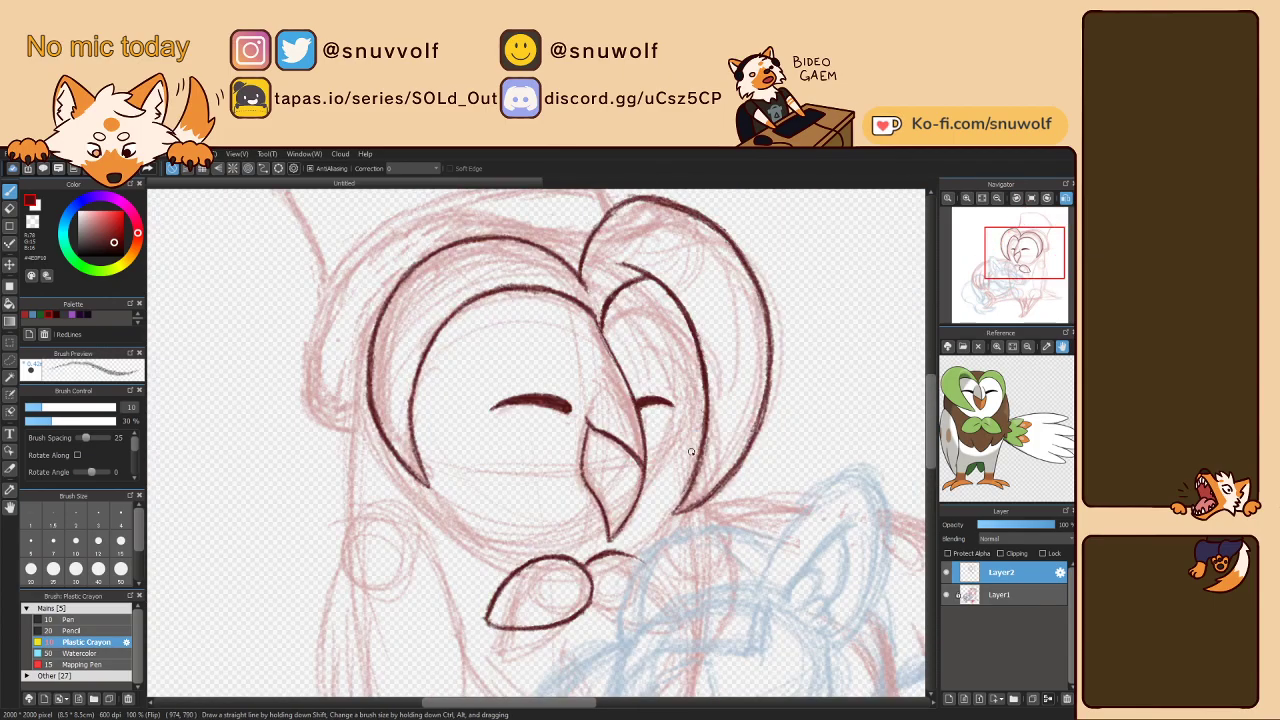
- Ink the short lower edge of the bow tie's far loop, running from the near loop to the companion's head
{"action": "key", "text": "Down"}
{"action": "key", "text": "Left"}
{"action": "key", "text": "Left"}
{"action": "key", "text": "asciicircum"}
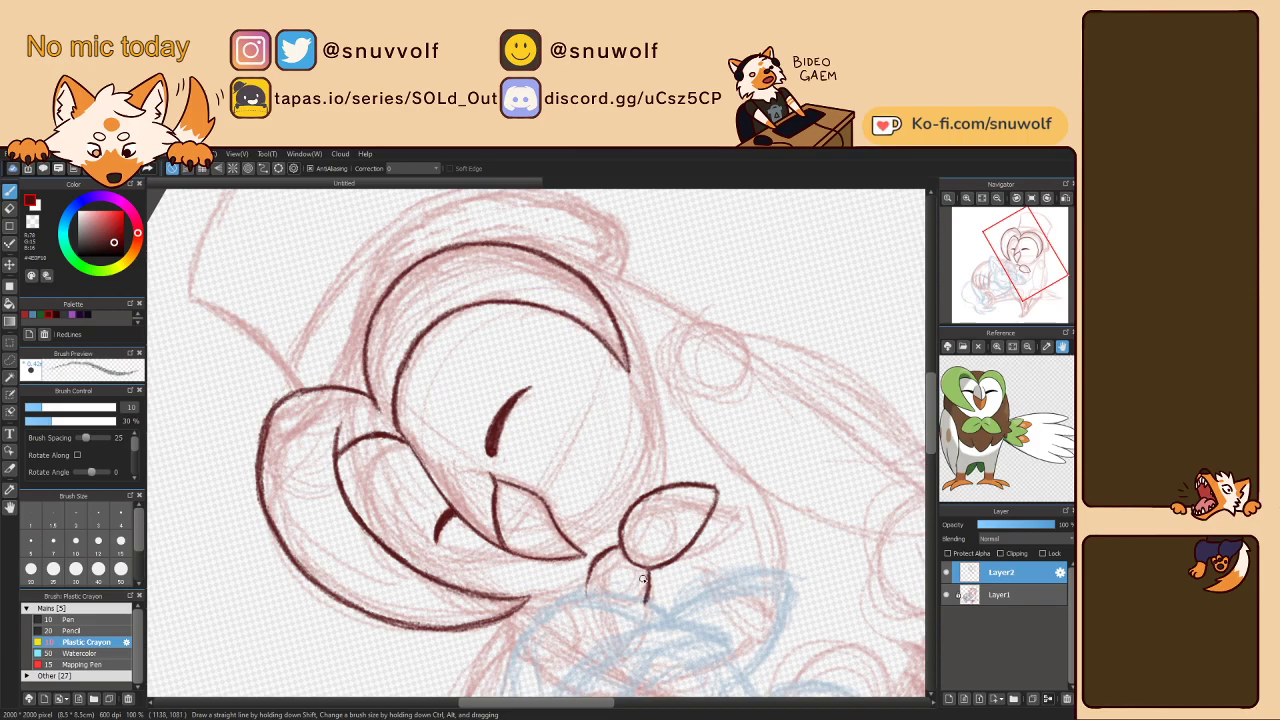
{"action": "key", "text": "Right"}
{"action": "key", "text": "Right"}
{"action": "key", "text": "Right"}
{"action": "key", "text": "Right"}
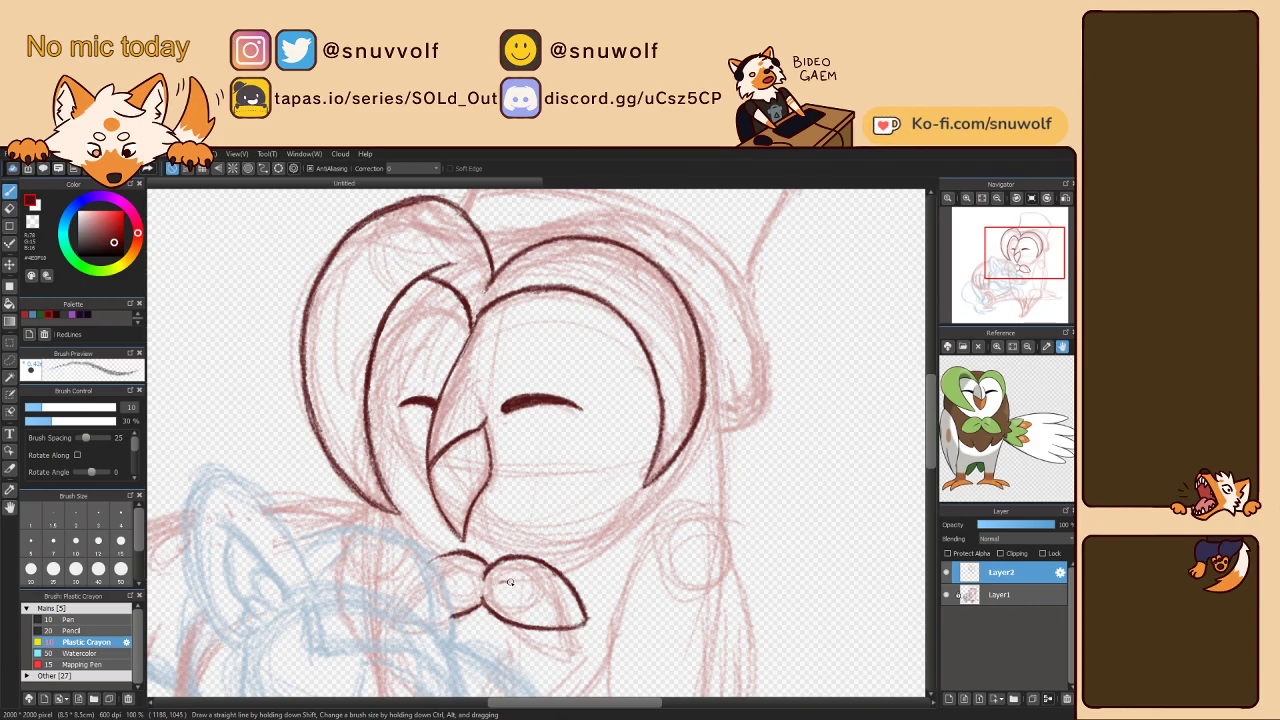
- Ink a small curved oval detail inside each of the two bow tie loops
{"action": "left_click_drag", "start_coordinate": [504, 582], "coordinate": [534, 600]}
{"action": "key", "text": "h"}
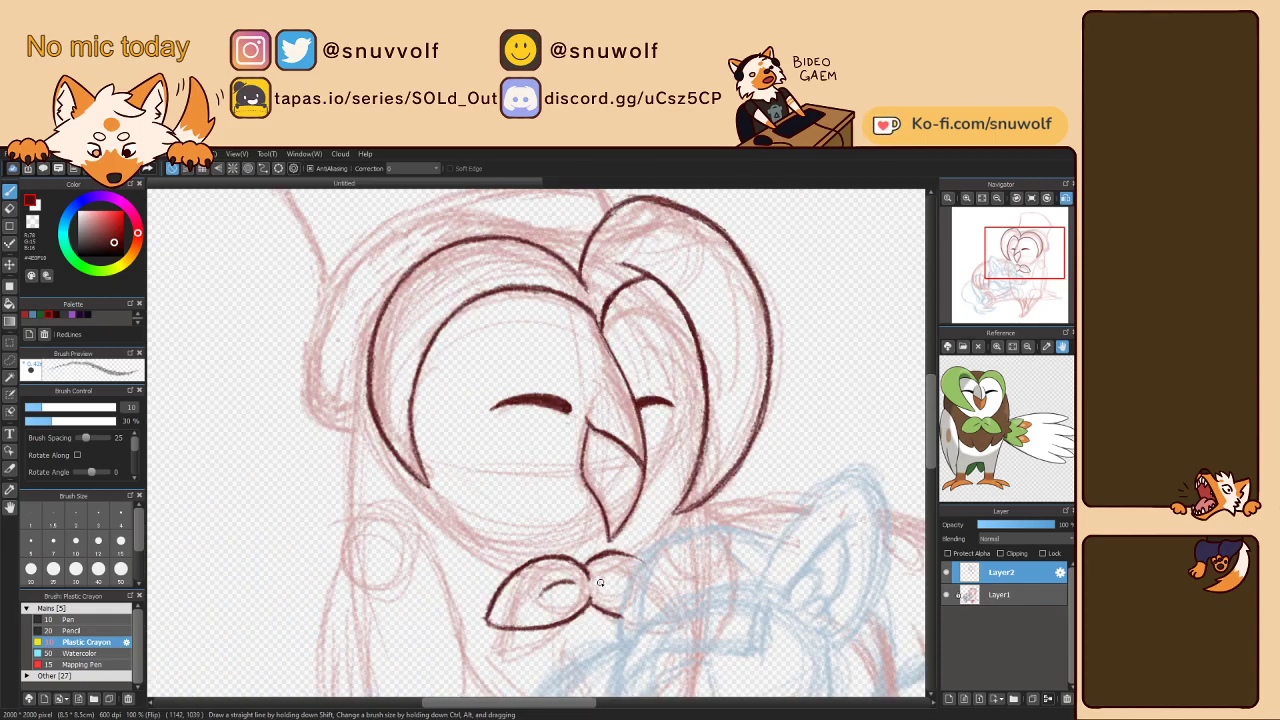
{"action": "left_click_drag", "start_coordinate": [603, 580], "coordinate": [688, 396]}
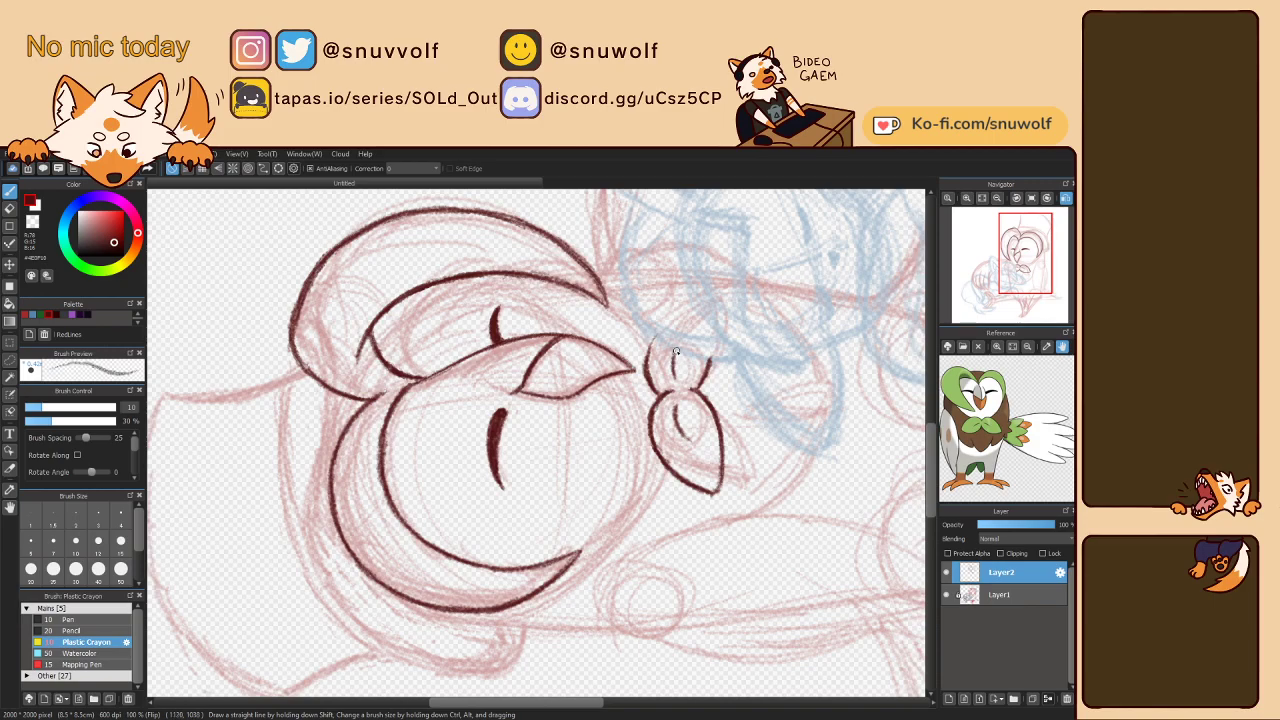
{"action": "mouse_move", "coordinate": [679, 349]}
{"action": "left_mouse_down"}
{"action": "mouse_move", "coordinate": [660, 440]}
{"action": "mouse_move", "coordinate": [603, 578]}
{"action": "left_mouse_up"}
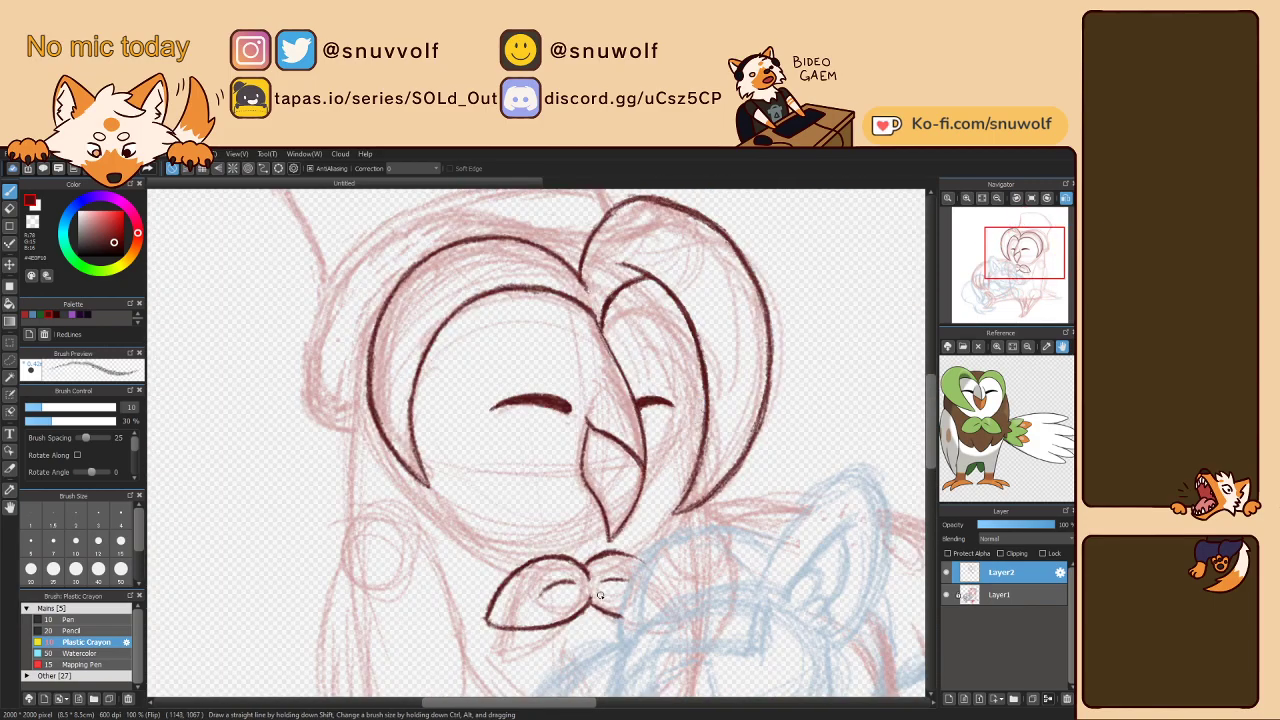
{"action": "key", "text": "ctrl+z"}
{"action": "key", "text": "h"}
{"action": "left_click_drag", "start_coordinate": [450, 570], "coordinate": [602, 602]}
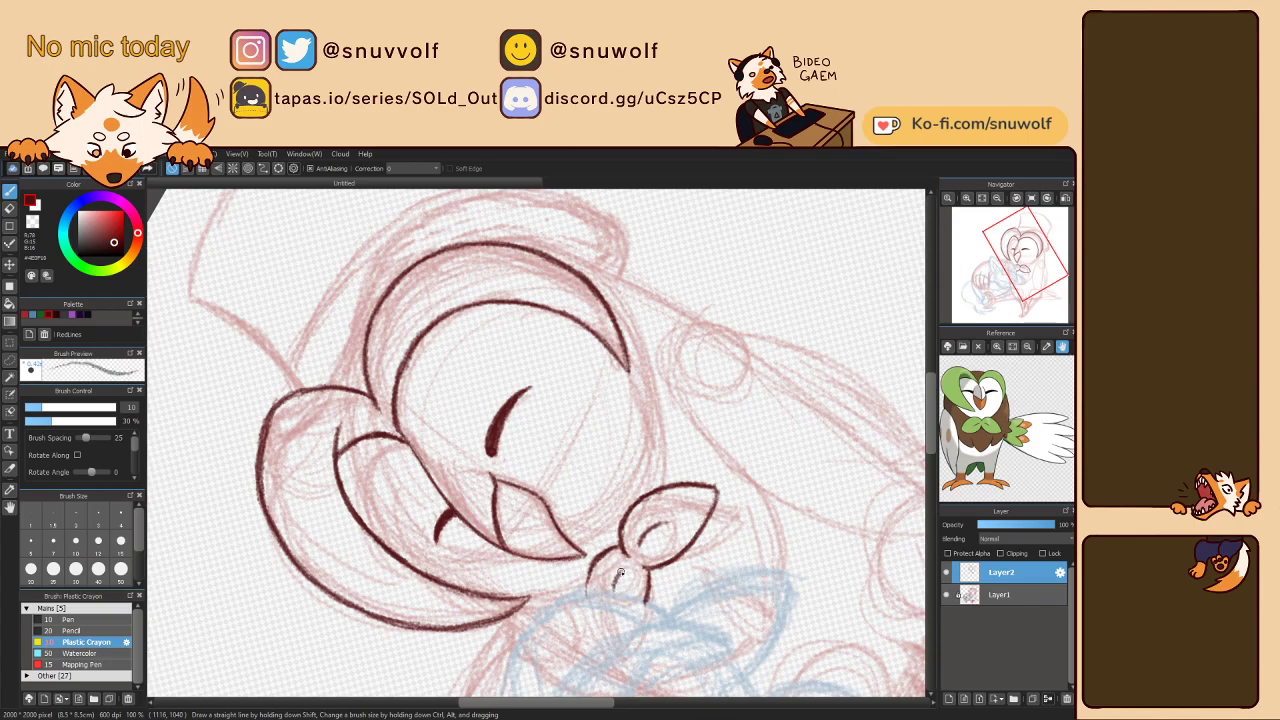
{"action": "left_click_drag", "start_coordinate": [630, 573], "coordinate": [545, 592]}
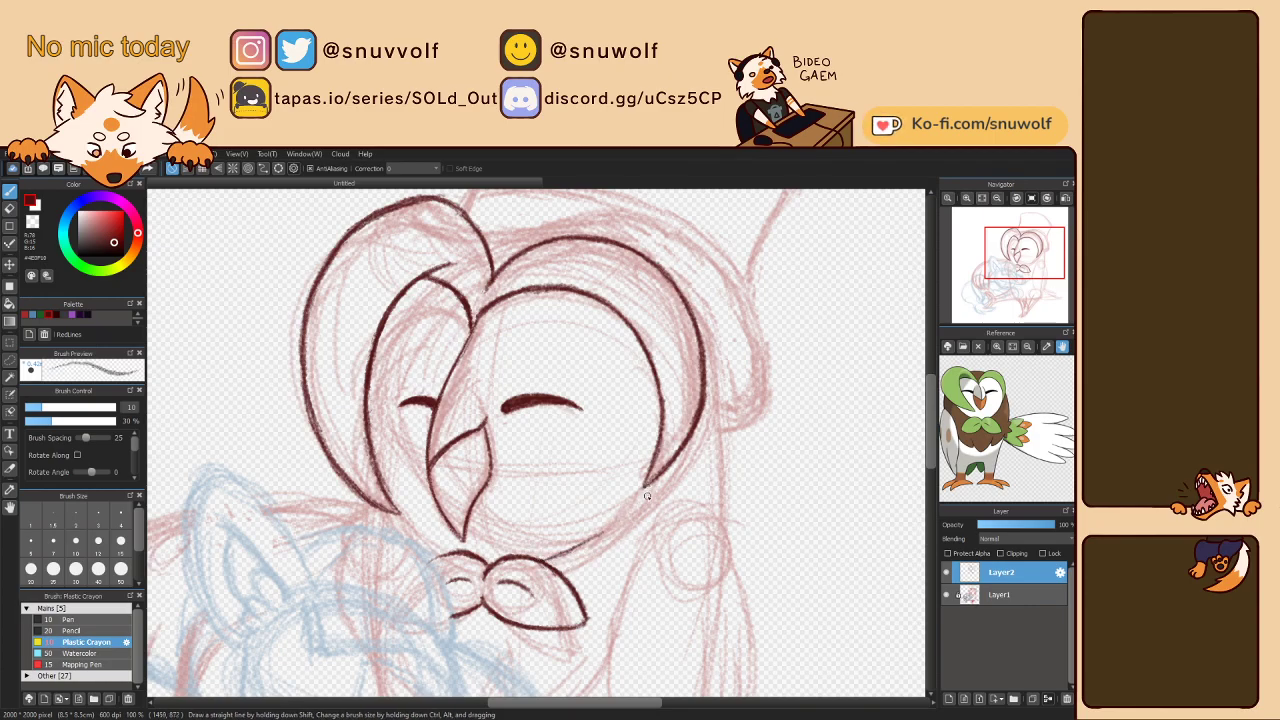
- Ink the lower contour of the owl's face from the near crest lobe's point down to the bow tie
{"action": "left_click_drag", "start_coordinate": [649, 494], "coordinate": [631, 374]}
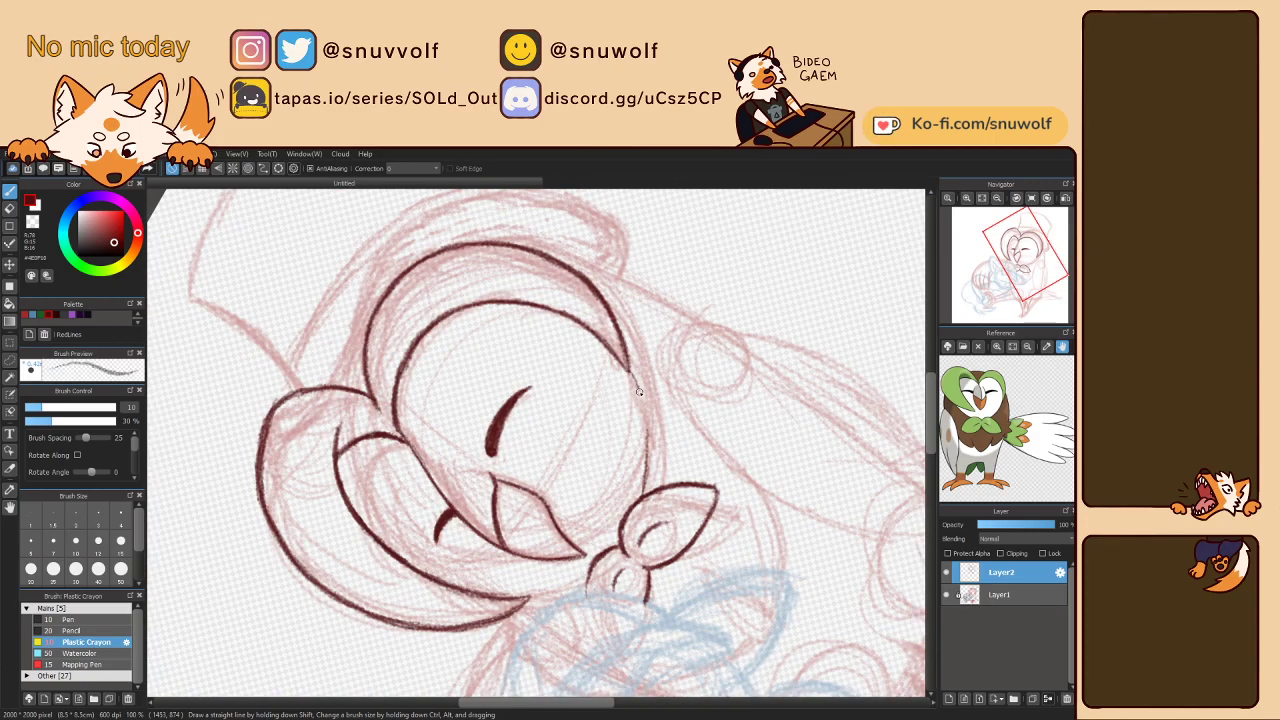
{"action": "left_click_drag", "start_coordinate": [645, 410], "coordinate": [644, 490]}
{"action": "left_click_drag", "start_coordinate": [648, 436], "coordinate": [650, 462]}
{"action": "key", "text": "Right"}
{"action": "key", "text": "Right"}
{"action": "key", "text": "Right"}
{"action": "key", "text": "Right"}
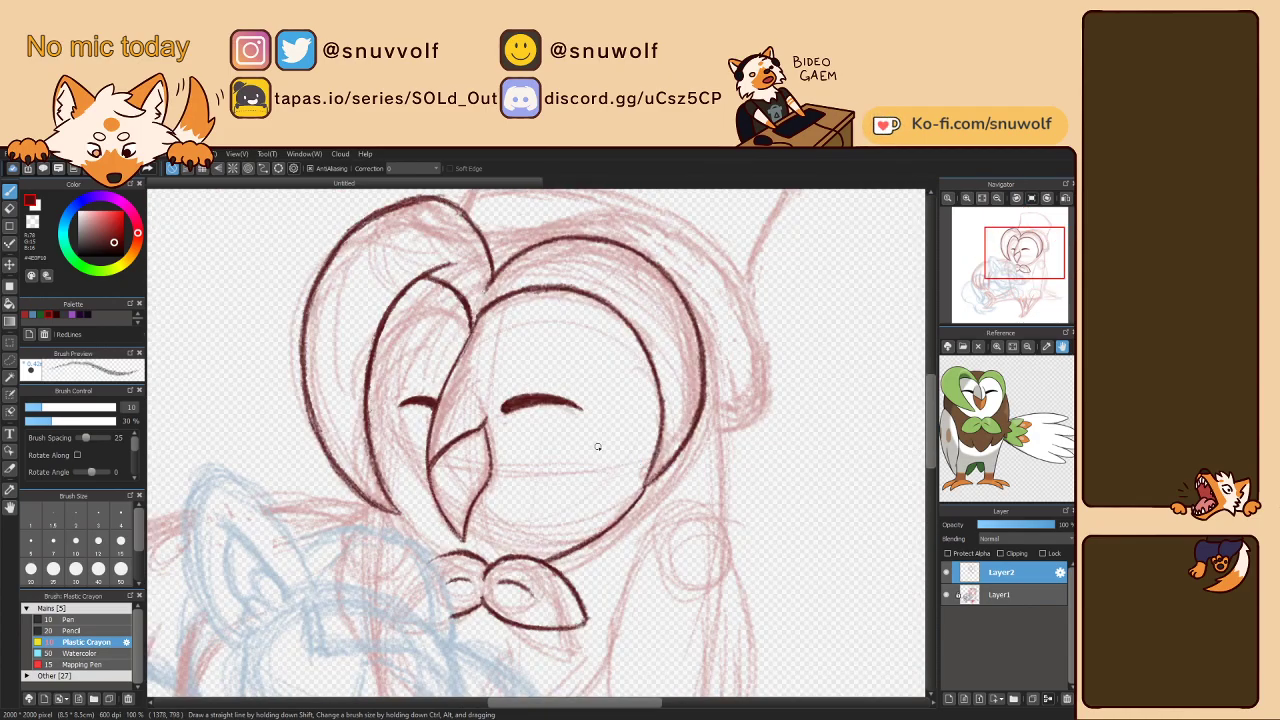
- Ink the top hat's brim edge from the far crest lobe, dipping beside it and arching up over the near lobe
{"action": "key", "text": "Down"}
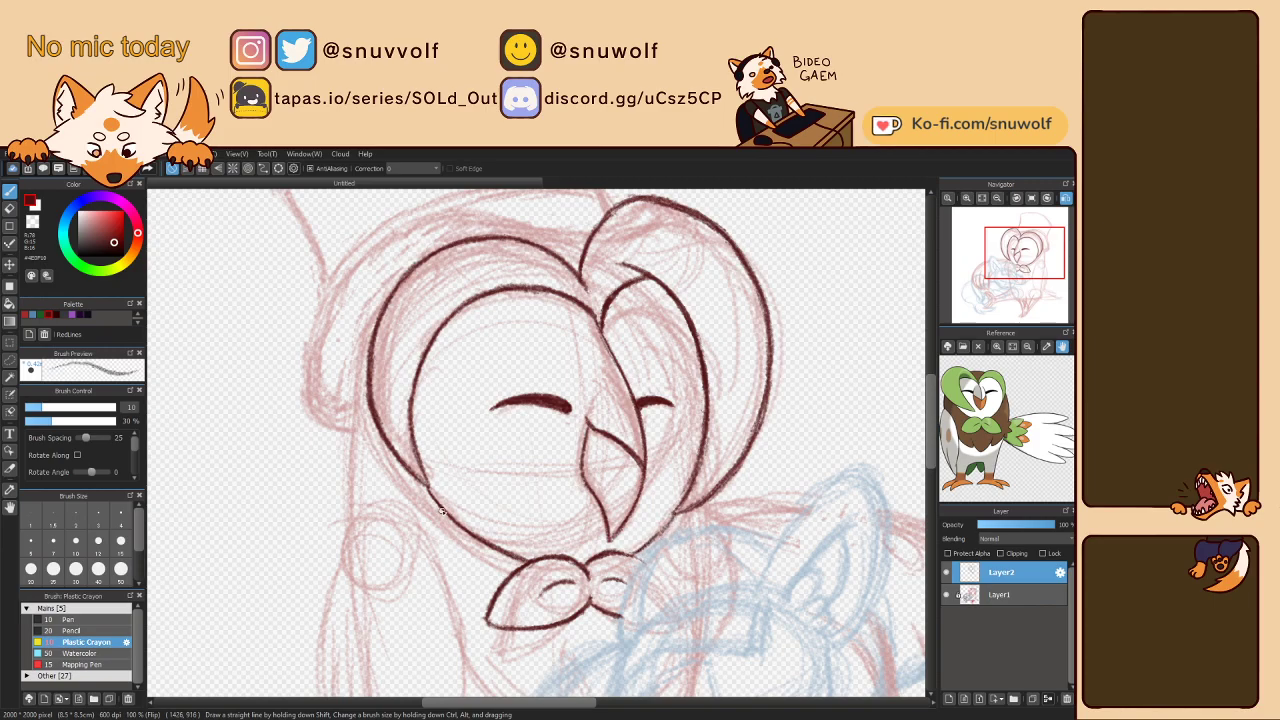
{"action": "key", "text": "h"}
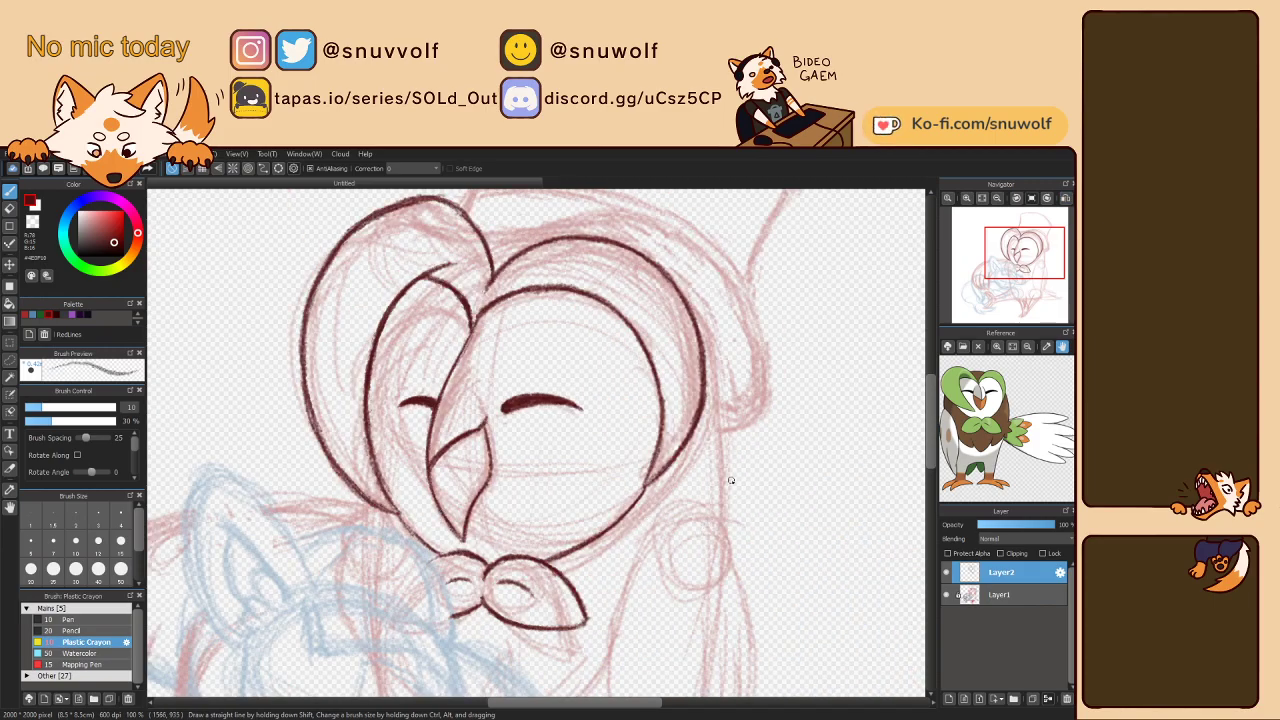
{"action": "scroll", "coordinate": [919, 310], "scroll_direction": "up", "scroll_amount": 3}
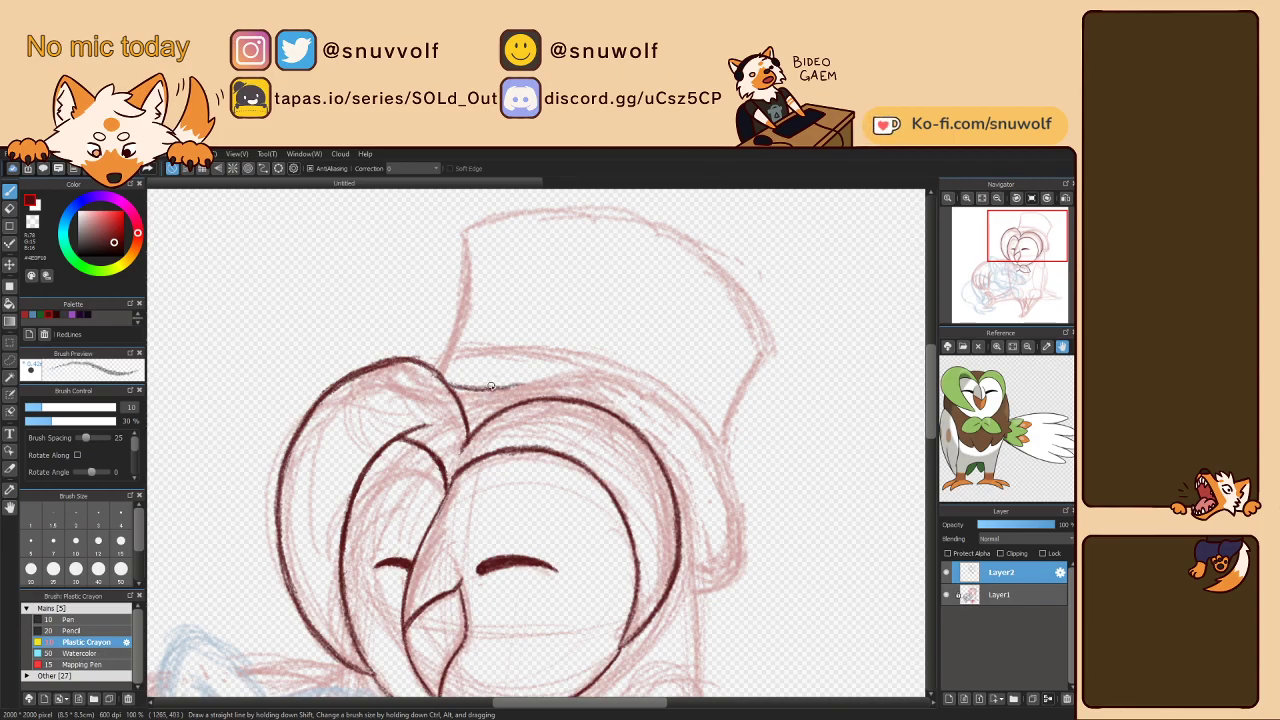
{"action": "key", "text": "Left"}
{"action": "key", "text": "Left"}
{"action": "key", "text": "Left"}
{"action": "key", "text": "Left"}
{"action": "key", "text": "Left"}
{"action": "key", "text": "Left"}
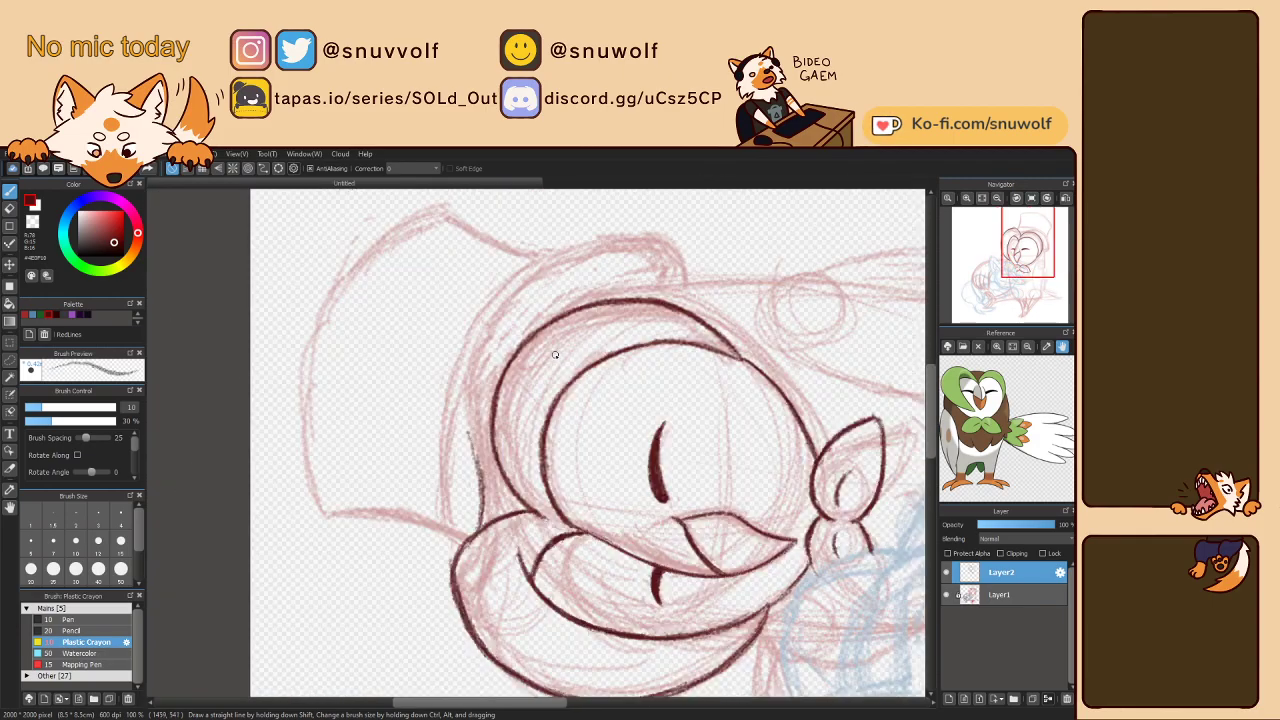
{"action": "mouse_move", "coordinate": [467, 395]}
{"action": "left_mouse_down"}
{"action": "mouse_move", "coordinate": [476, 441]}
{"action": "mouse_move", "coordinate": [466, 405]}
{"action": "mouse_move", "coordinate": [478, 483]}
{"action": "left_mouse_up"}
{"action": "key", "text": "ctrl+z"}
{"action": "left_click_drag", "start_coordinate": [466, 413], "coordinate": [480, 536]}
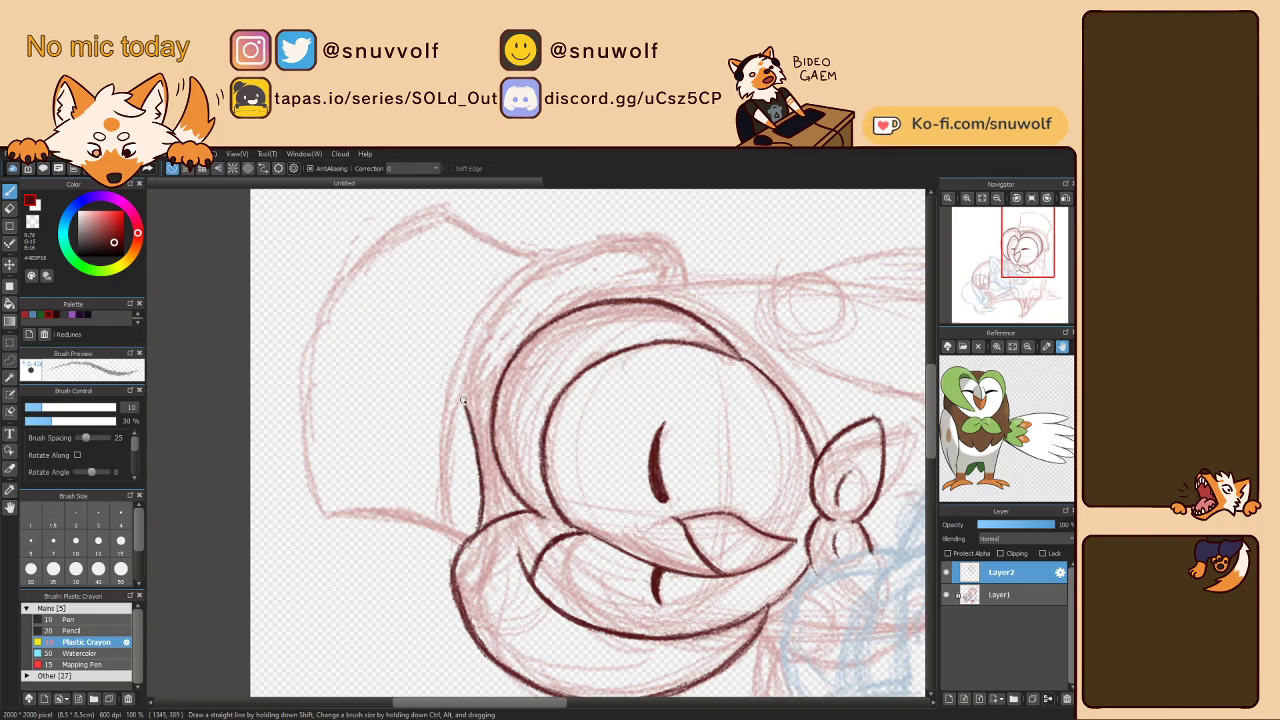
{"action": "mouse_move", "coordinate": [459, 390]}
{"action": "left_mouse_down"}
{"action": "mouse_move", "coordinate": [495, 309]}
{"action": "mouse_move", "coordinate": [471, 335]}
{"action": "mouse_move", "coordinate": [512, 298]}
{"action": "mouse_move", "coordinate": [488, 311]}
{"action": "mouse_move", "coordinate": [550, 278]}
{"action": "left_mouse_up"}
- Ink the far side edge of the hat's crown from its upper corner down to the brim above the crest
{"action": "key", "text": "Right"}
{"action": "key", "text": "Right"}
{"action": "key", "text": "Right"}
{"action": "key", "text": "Right"}
{"action": "key", "text": "Right"}
{"action": "key", "text": "Right"}
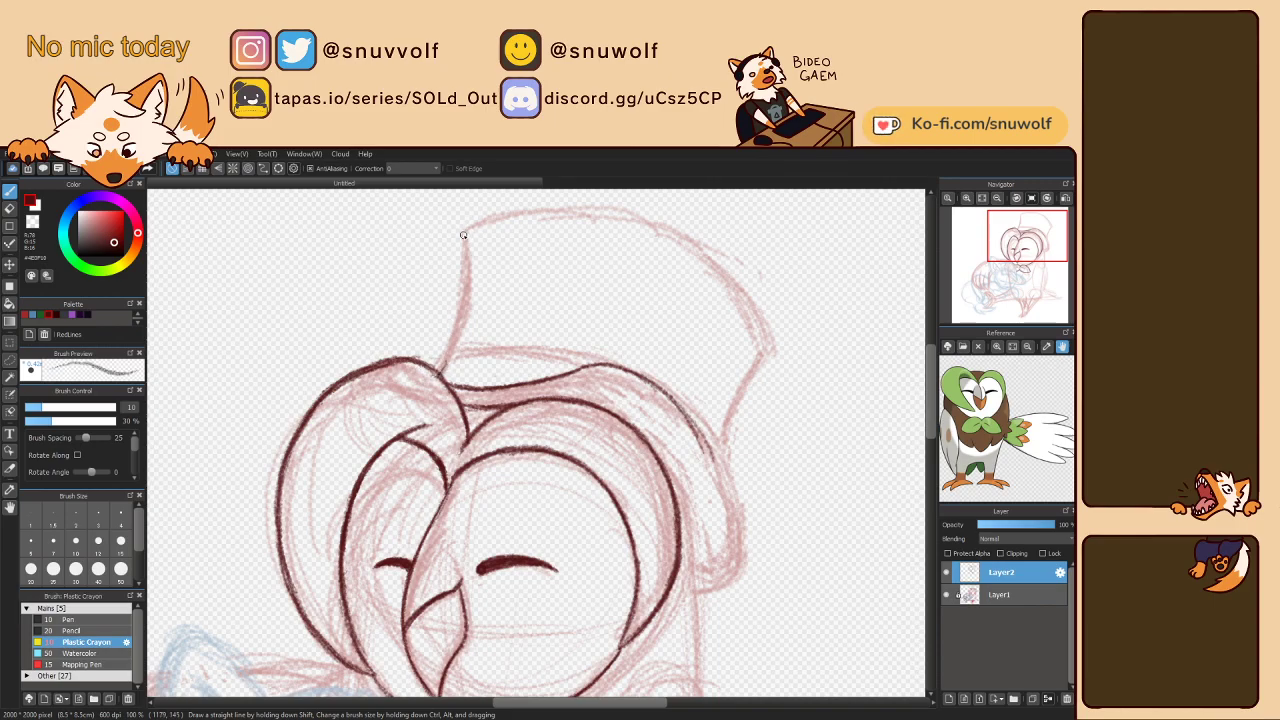
{"action": "mouse_move", "coordinate": [463, 243]}
{"action": "left_mouse_down"}
{"action": "mouse_move", "coordinate": [463, 313]}
{"action": "mouse_move", "coordinate": [467, 288]}
{"action": "mouse_move", "coordinate": [443, 366]}
{"action": "left_mouse_up"}
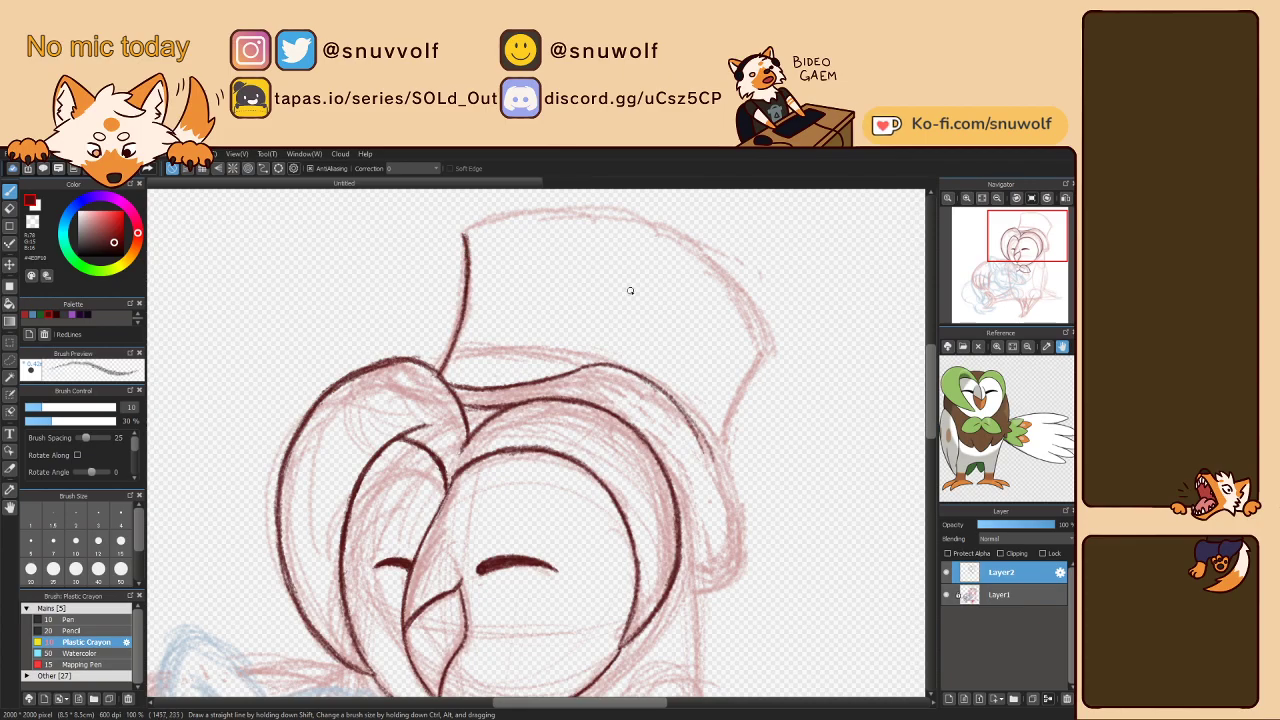
{"action": "left_click_drag", "start_coordinate": [1024, 233], "coordinate": [1032, 229]}
{"action": "key", "text": "h"}
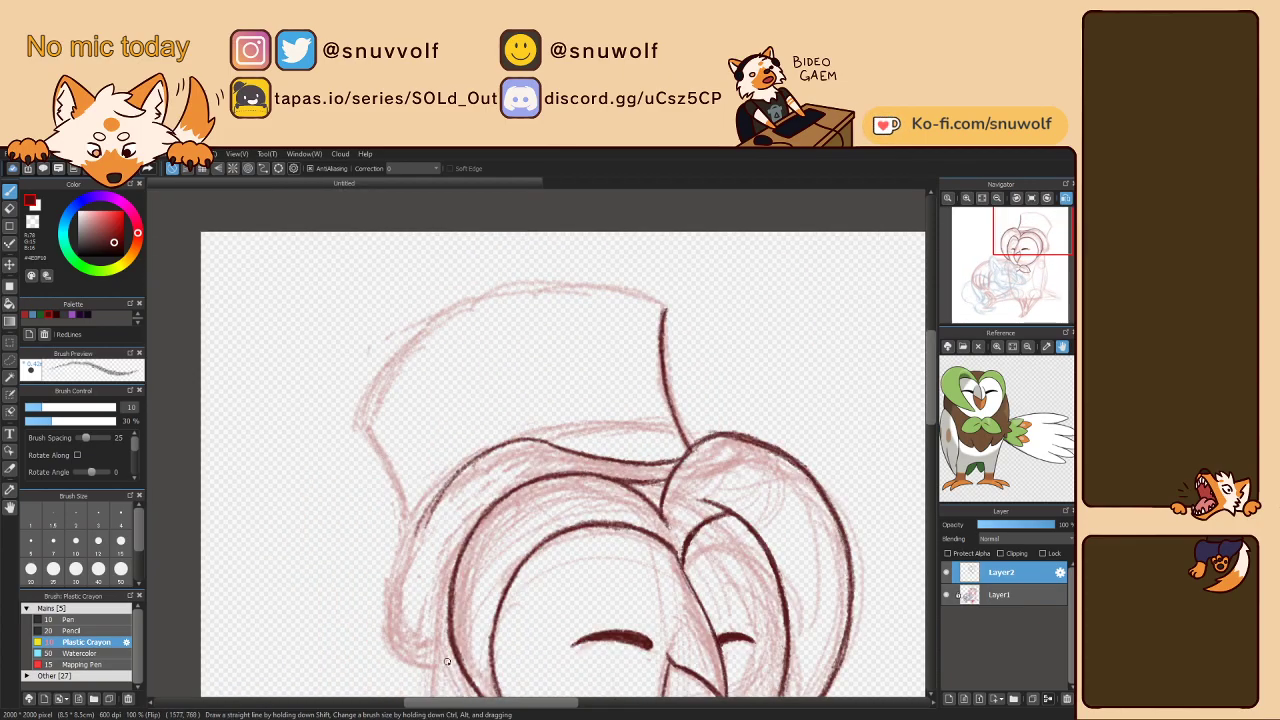
{"action": "mouse_move", "coordinate": [398, 656]}
{"action": "left_mouse_down"}
{"action": "mouse_move", "coordinate": [404, 553]}
{"action": "mouse_move", "coordinate": [403, 568]}
{"action": "mouse_move", "coordinate": [446, 490]}
{"action": "left_mouse_up"}
{"action": "mouse_move", "coordinate": [402, 568]}
{"action": "left_mouse_down"}
{"action": "mouse_move", "coordinate": [392, 640]}
{"action": "mouse_move", "coordinate": [406, 663]}
{"action": "left_mouse_up"}
{"action": "key", "text": "ctrl+z"}
{"action": "key", "text": "ctrl+z"}
- Extend the outer edge of the hat brim down along the back of the owl's head
{"action": "key", "text": "Right"}
{"action": "key", "text": "Right"}
{"action": "key", "text": "Right"}
{"action": "key", "text": "Left"}
{"action": "key", "text": "Left"}
{"action": "key", "text": "Left"}
{"action": "key", "text": "Down"}
{"action": "left_click_drag", "start_coordinate": [647, 652], "coordinate": [658, 441]}
{"action": "key", "text": "Right"}
{"action": "key", "text": "Left"}
{"action": "key", "text": "Left"}
{"action": "key", "text": "Left"}
{"action": "key", "text": "Left"}
{"action": "key", "text": "Left"}
{"action": "key", "text": "Left"}
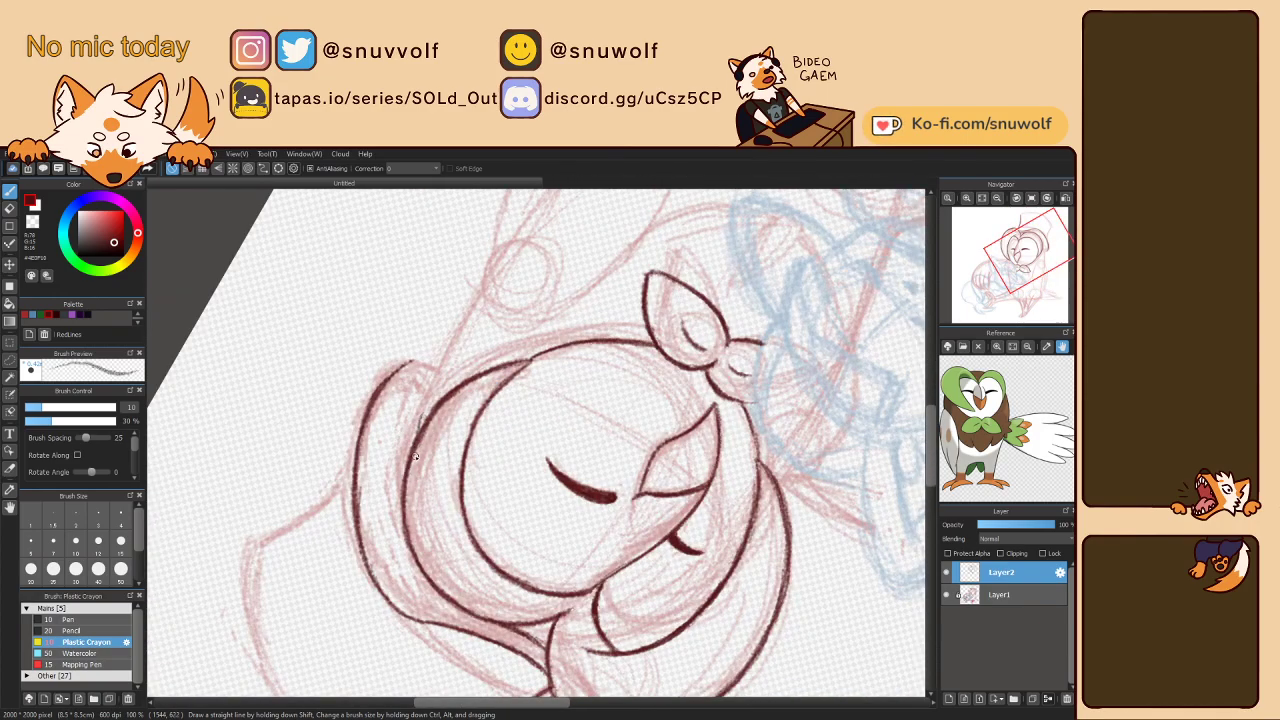
- Ink the back-of-neck line below the hat and round off the brim's lower end where it meets the head
{"action": "mouse_move", "coordinate": [418, 424]}
{"action": "left_mouse_down"}
{"action": "mouse_move", "coordinate": [456, 336]}
{"action": "mouse_move", "coordinate": [436, 372]}
{"action": "mouse_move", "coordinate": [437, 358]}
{"action": "left_mouse_up"}
{"action": "mouse_move", "coordinate": [375, 402]}
{"action": "left_mouse_down"}
{"action": "mouse_move", "coordinate": [400, 372]}
{"action": "mouse_move", "coordinate": [436, 369]}
{"action": "mouse_move", "coordinate": [410, 366]}
{"action": "left_mouse_up"}
{"action": "key", "text": "Up"}
{"action": "key", "text": "Left"}
{"action": "key", "text": "Left"}
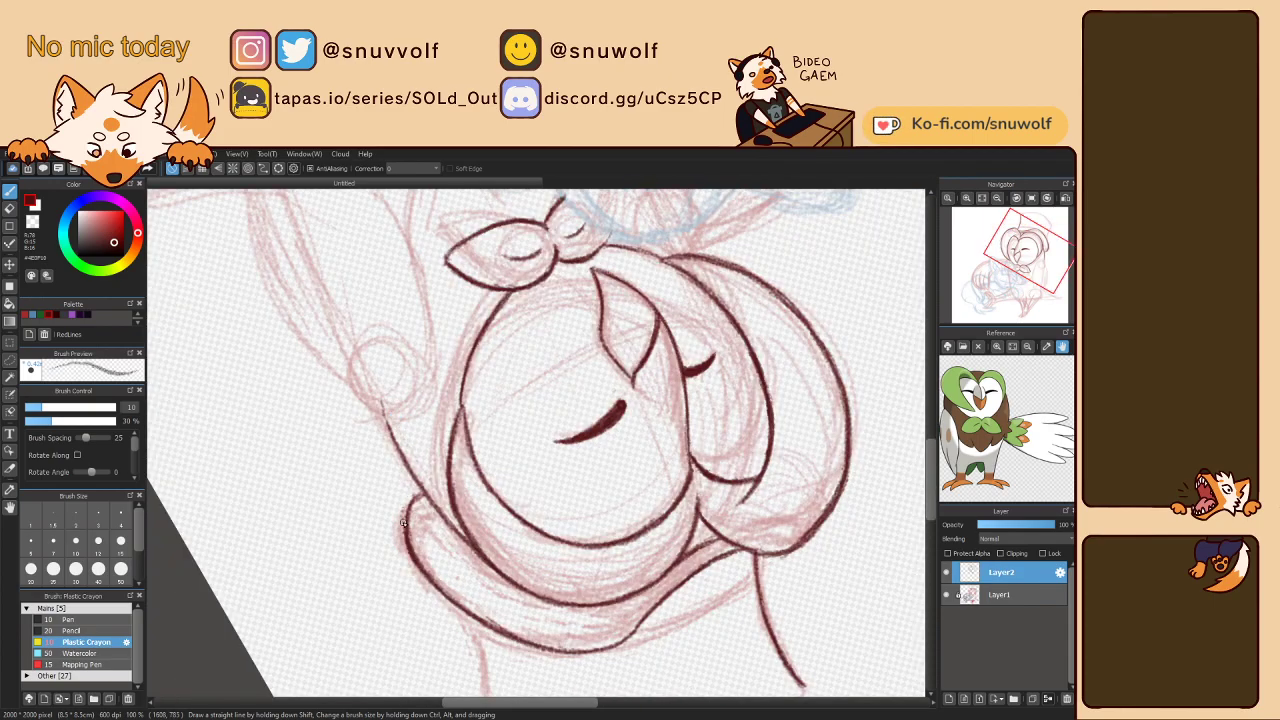
{"action": "left_click_drag", "start_coordinate": [409, 522], "coordinate": [426, 494]}
{"action": "key", "text": "ctrl+z"}
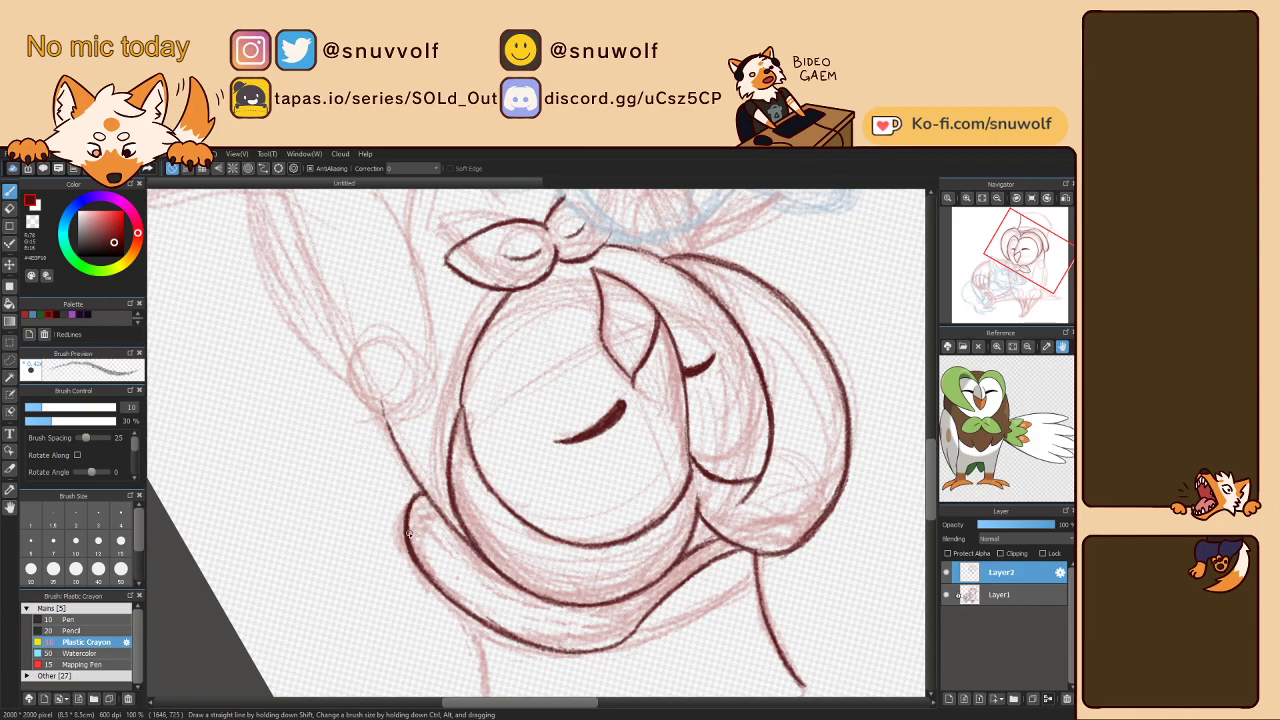
{"action": "left_click_drag", "start_coordinate": [405, 528], "coordinate": [424, 494]}
{"action": "key", "text": "Left"}
{"action": "key", "text": "Left"}
{"action": "key", "text": "Left"}
{"action": "key", "text": "Left"}
{"action": "key", "text": "Left"}
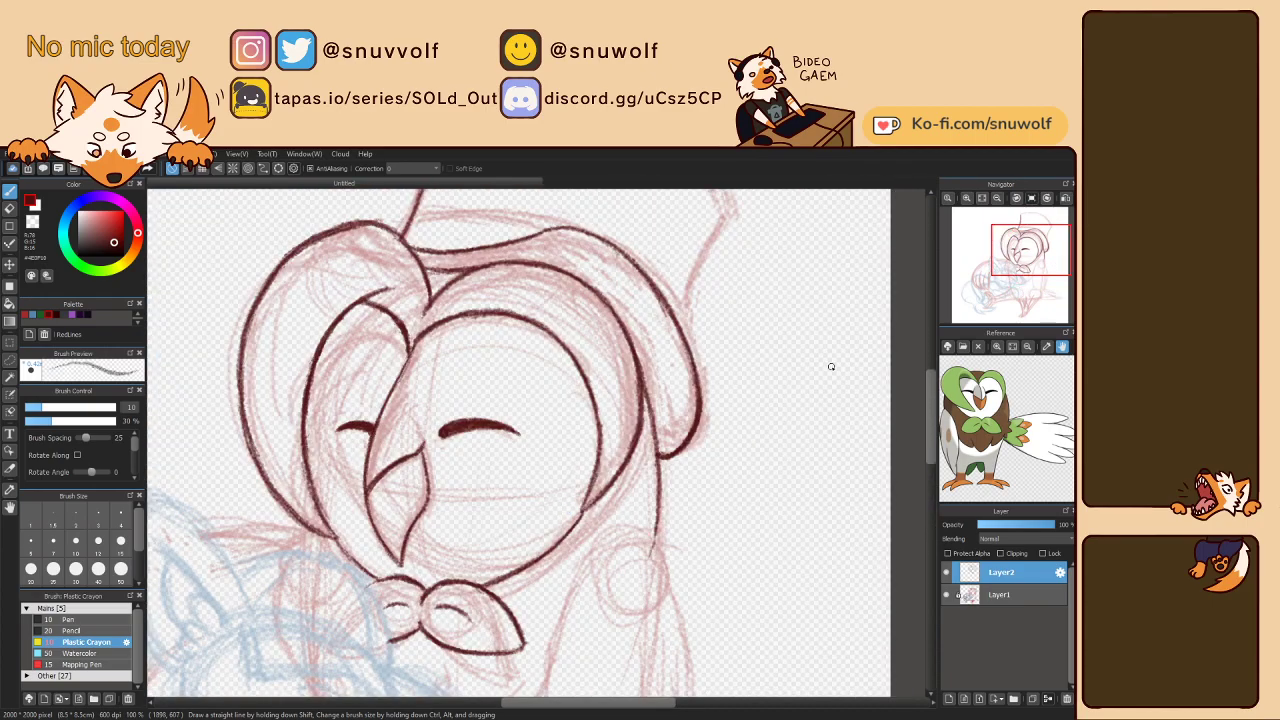
- Ink the near side edge of the hat's crown, curving from the brim up to the outer corner
{"action": "left_click_drag", "start_coordinate": [1029, 252], "coordinate": [1034, 234]}
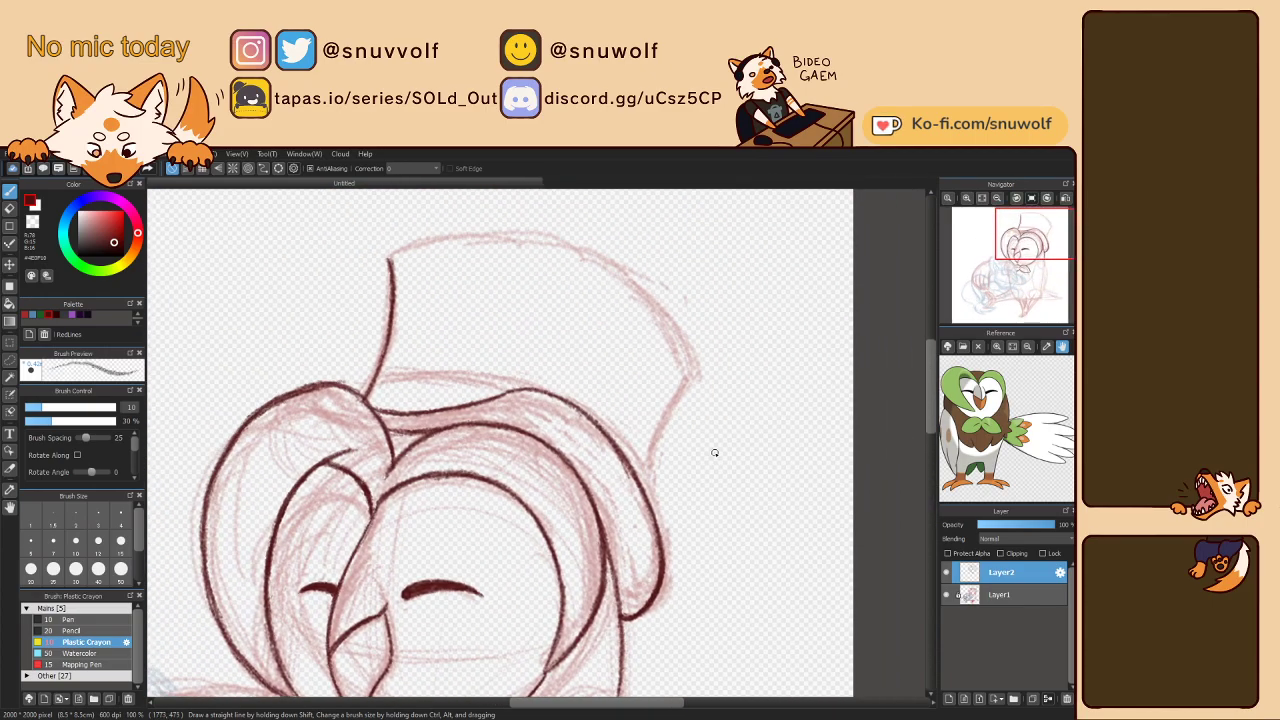
{"action": "mouse_move", "coordinate": [648, 483]}
{"action": "left_mouse_down"}
{"action": "mouse_move", "coordinate": [667, 414]}
{"action": "mouse_move", "coordinate": [655, 439]}
{"action": "mouse_move", "coordinate": [688, 382]}
{"action": "left_mouse_up"}
{"action": "left_click_drag", "start_coordinate": [657, 440], "coordinate": [694, 374]}
{"action": "key", "text": "Left"}
{"action": "key", "text": "Left"}
{"action": "key", "text": "Left"}
{"action": "key", "text": "Left"}
{"action": "key", "text": "Left"}
{"action": "key", "text": "Left"}
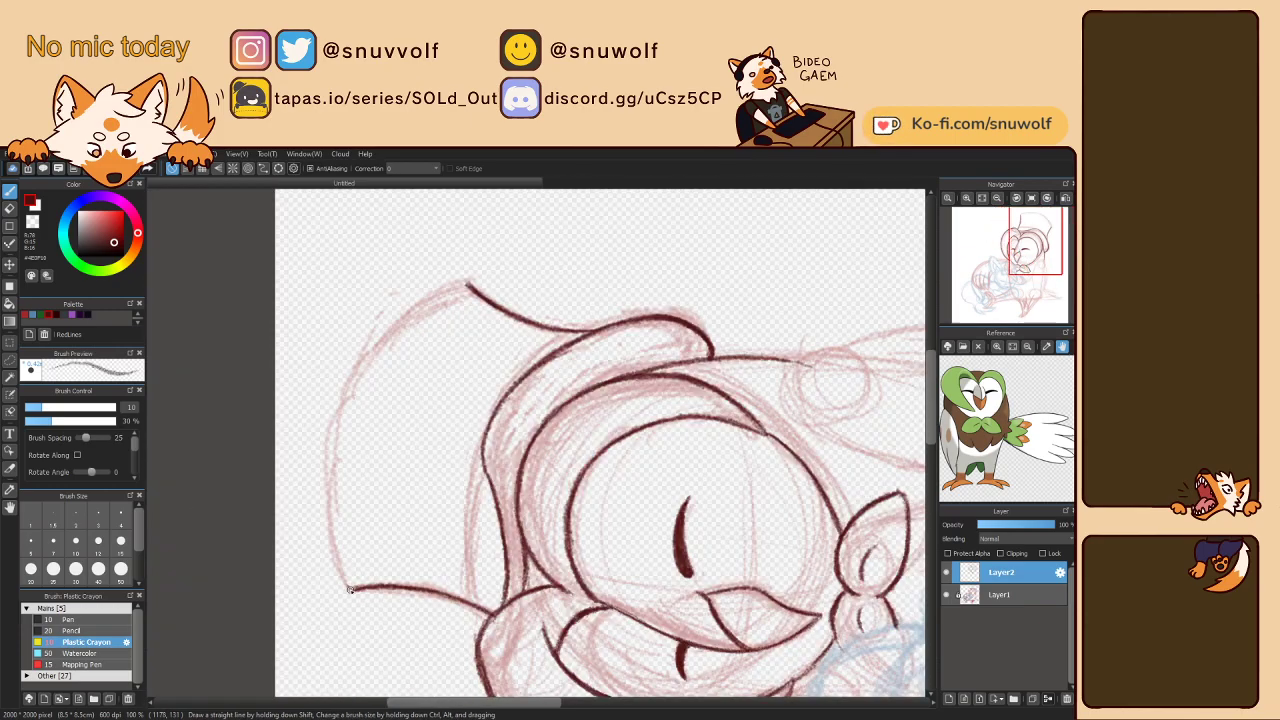
- Ink the long curved top edge of the hat's crown between its two upper corners, building it up with overlapping strokes
{"action": "left_click_drag", "start_coordinate": [350, 590], "coordinate": [330, 484]}
{"action": "left_click_drag", "start_coordinate": [333, 536], "coordinate": [337, 462]}
{"action": "left_click_drag", "start_coordinate": [333, 530], "coordinate": [333, 452]}
{"action": "left_click_drag", "start_coordinate": [332, 505], "coordinate": [346, 418]}
{"action": "left_click_drag", "start_coordinate": [339, 480], "coordinate": [377, 358]}
{"action": "left_click_drag", "start_coordinate": [334, 454], "coordinate": [404, 320]}
{"action": "left_click_drag", "start_coordinate": [345, 414], "coordinate": [424, 304]}
{"action": "left_click_drag", "start_coordinate": [356, 382], "coordinate": [440, 294]}
{"action": "left_click_drag", "start_coordinate": [380, 350], "coordinate": [452, 290]}
{"action": "mouse_move", "coordinate": [402, 326]}
{"action": "left_mouse_down"}
{"action": "mouse_move", "coordinate": [468, 284]}
{"action": "mouse_move", "coordinate": [376, 350]}
{"action": "left_mouse_up"}
{"action": "left_click_drag", "start_coordinate": [338, 420], "coordinate": [392, 336]}
{"action": "left_click_drag", "start_coordinate": [334, 446], "coordinate": [370, 360]}
{"action": "left_click_drag", "start_coordinate": [330, 470], "coordinate": [356, 370]}
{"action": "left_click_drag", "start_coordinate": [346, 452], "coordinate": [360, 391]}
{"action": "left_click_drag", "start_coordinate": [336, 482], "coordinate": [349, 430]}
{"action": "left_click_drag", "start_coordinate": [352, 536], "coordinate": [344, 526]}
{"action": "left_click_drag", "start_coordinate": [350, 594], "coordinate": [328, 478]}
{"action": "mouse_move", "coordinate": [334, 540]}
{"action": "left_mouse_down"}
{"action": "mouse_move", "coordinate": [336, 437]}
{"action": "mouse_move", "coordinate": [358, 386]}
{"action": "left_mouse_up"}
{"action": "left_click_drag", "start_coordinate": [338, 442], "coordinate": [406, 316]}
{"action": "left_click_drag", "start_coordinate": [362, 378], "coordinate": [424, 304]}
{"action": "mouse_move", "coordinate": [380, 350]}
{"action": "left_mouse_down"}
{"action": "mouse_move", "coordinate": [424, 304]}
{"action": "mouse_move", "coordinate": [462, 289]}
{"action": "left_mouse_up"}
{"action": "key", "text": "Right"}
{"action": "key", "text": "Right"}
{"action": "key", "text": "Right"}
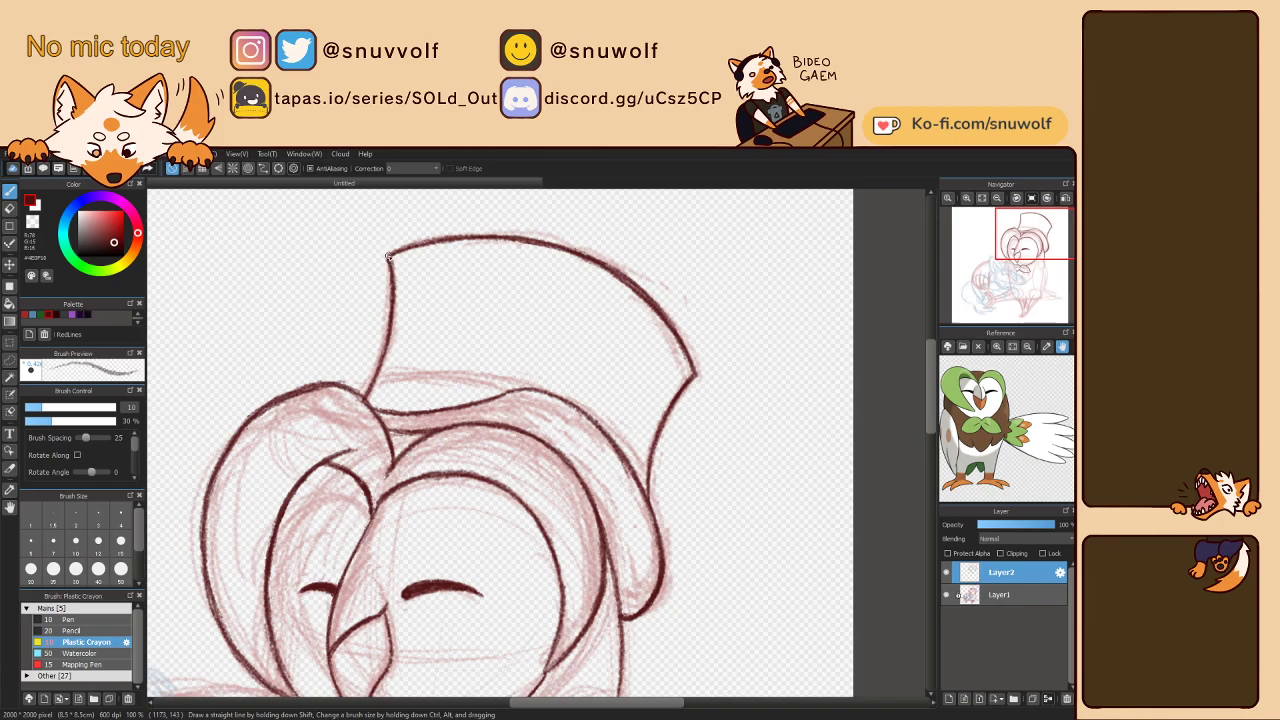
{"action": "key", "text": "Left"}
{"action": "key", "text": "Left"}
{"action": "key", "text": "Left"}
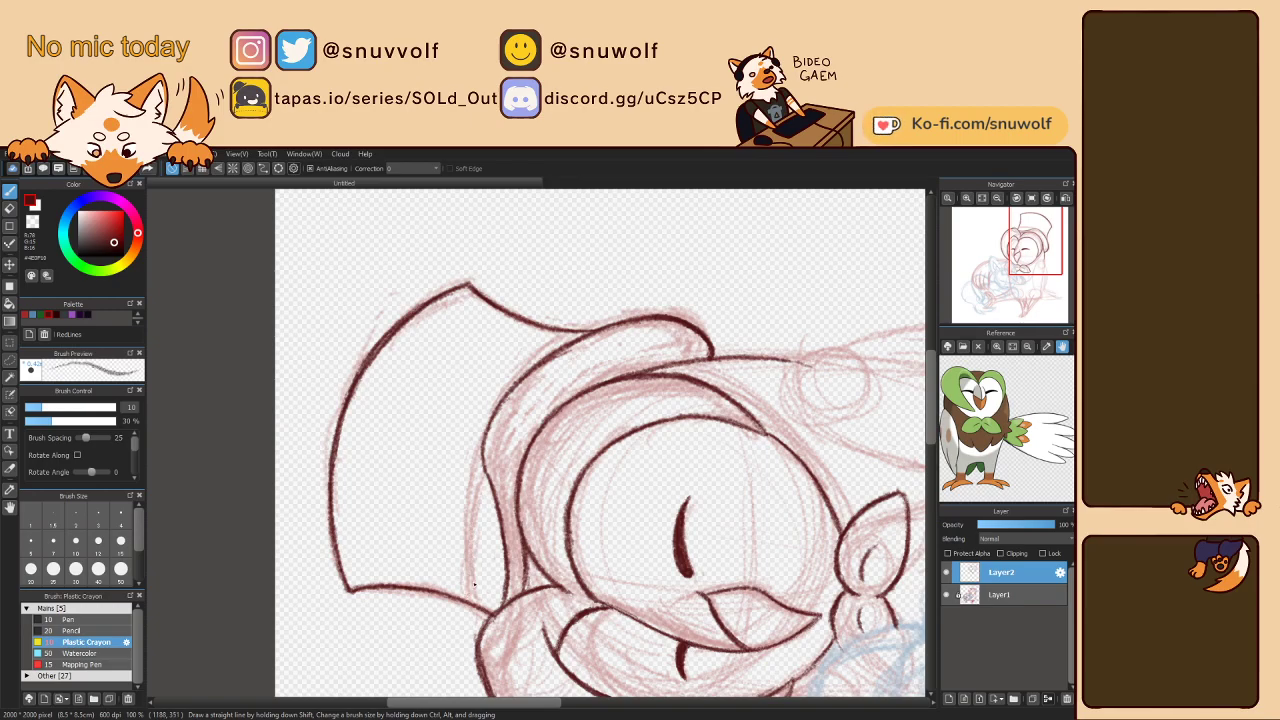
{"action": "left_click_drag", "start_coordinate": [470, 600], "coordinate": [483, 478]}
{"action": "key", "text": "ctrl+z"}
{"action": "key", "text": "ctrl+z"}
{"action": "key", "text": "ctrl+z"}
{"action": "key", "text": "ctrl+z"}
{"action": "key", "text": "Right"}
{"action": "key", "text": "Right"}
{"action": "key", "text": "ctrl+z"}
- Ink the curved base line of the hat's crown from its far side edge across to the raised brim
{"action": "mouse_move", "coordinate": [410, 520]}
{"action": "left_mouse_down"}
{"action": "mouse_move", "coordinate": [405, 530]}
{"action": "mouse_move", "coordinate": [453, 453]}
{"action": "left_mouse_up"}
{"action": "left_click_drag", "start_coordinate": [404, 540], "coordinate": [456, 452]}
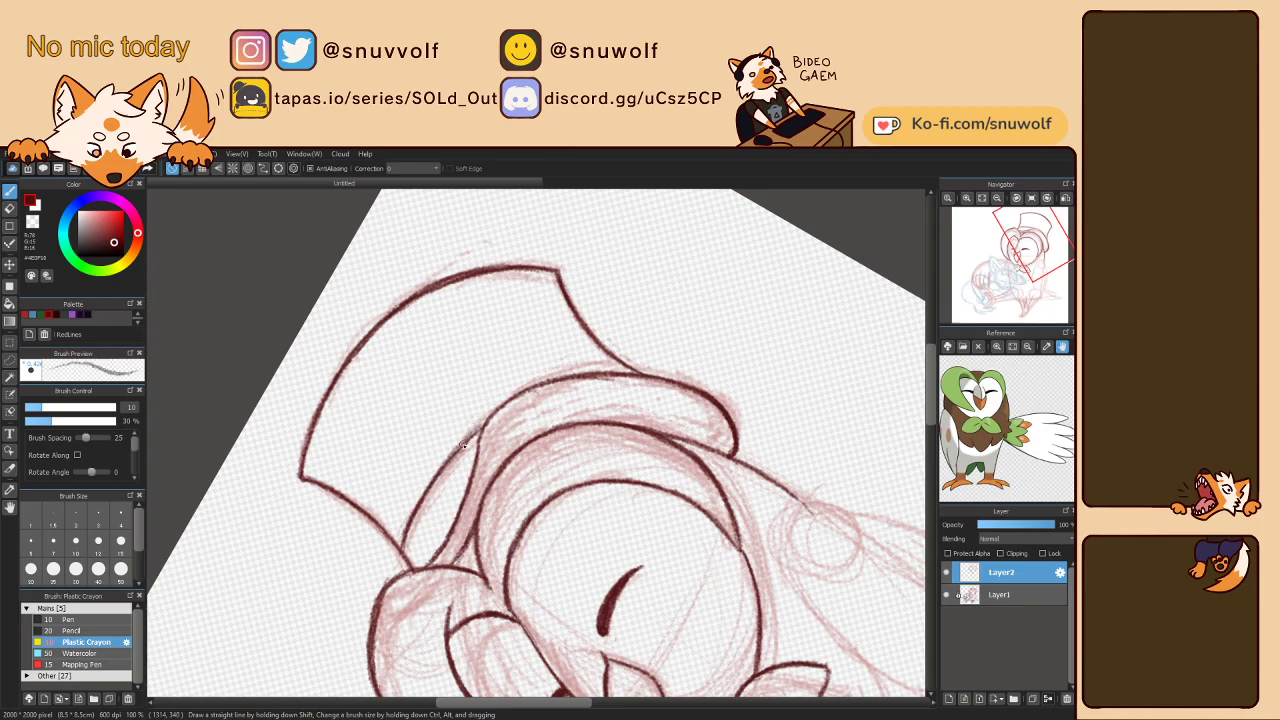
{"action": "key", "text": "Right"}
{"action": "key", "text": "Right"}
{"action": "key", "text": "Right"}
{"action": "key", "text": "Right"}
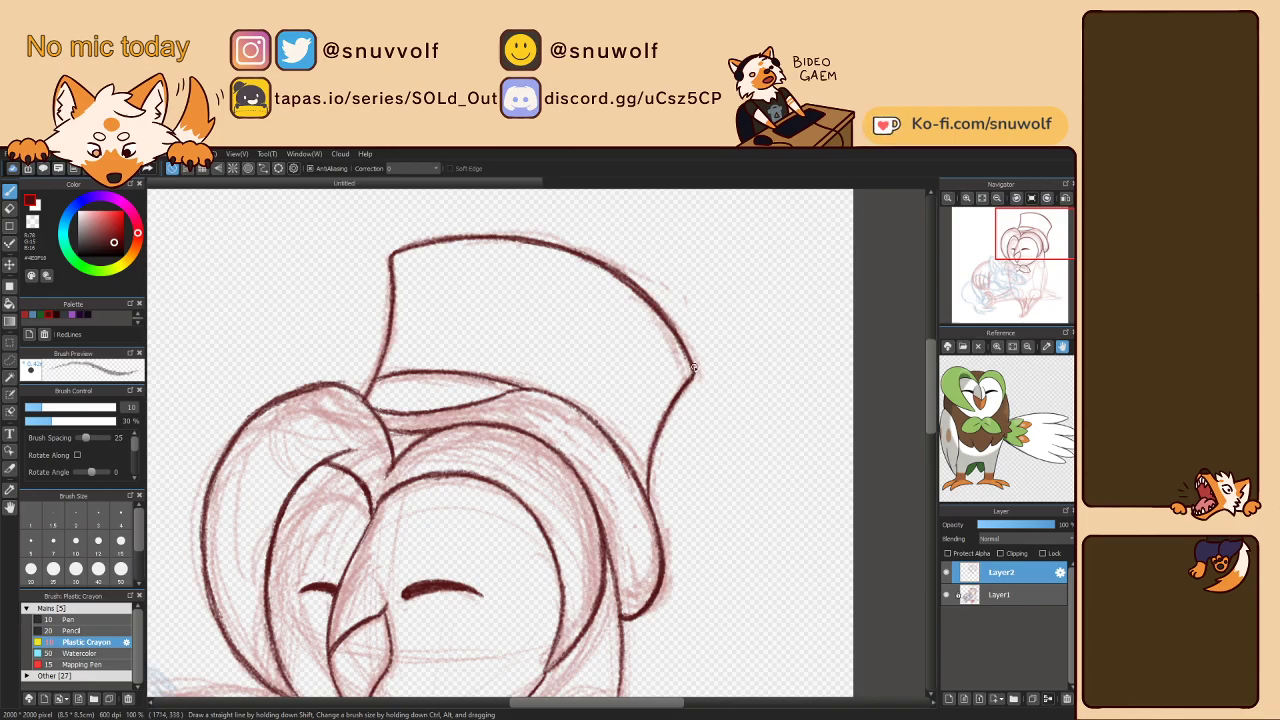
- Hide the sketch layer to check the inked head and hat on their own, and show it again
{"action": "left_click", "coordinate": [946, 595]}
{"action": "left_click", "coordinate": [996, 198]}
{"action": "left_click_drag", "start_coordinate": [1012, 262], "coordinate": [1025, 255]}
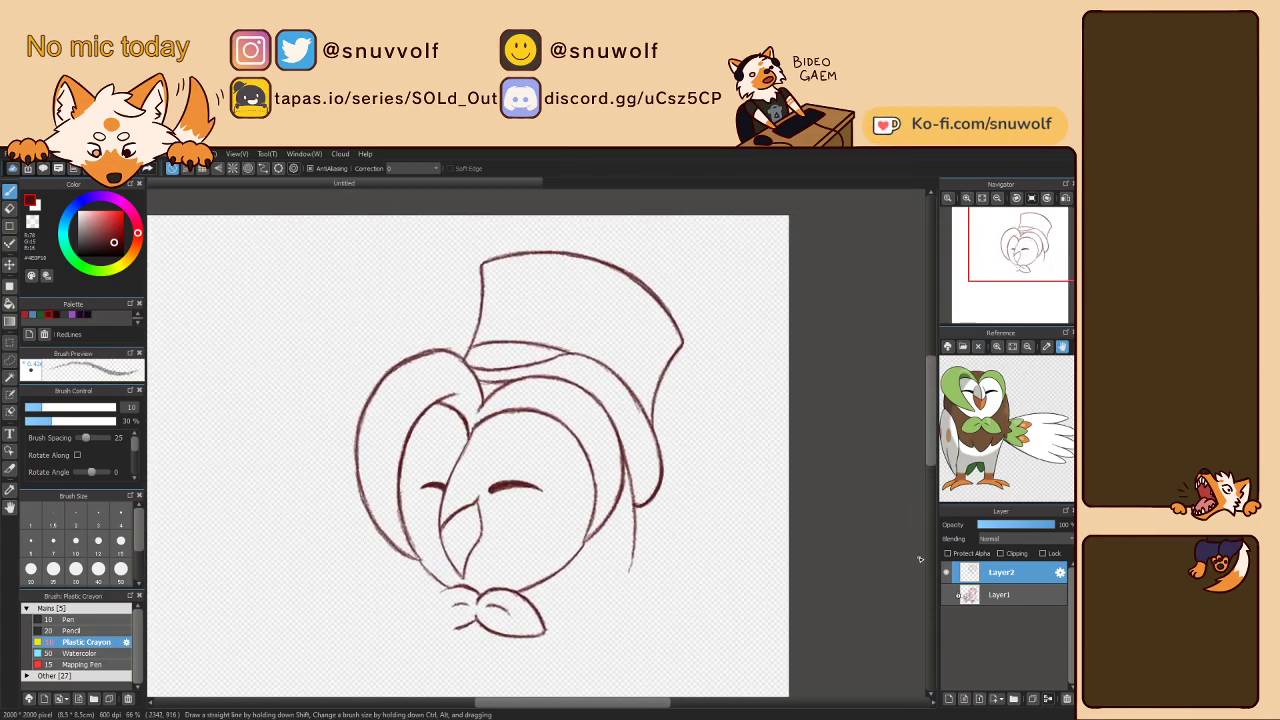
{"action": "left_click", "coordinate": [946, 594]}
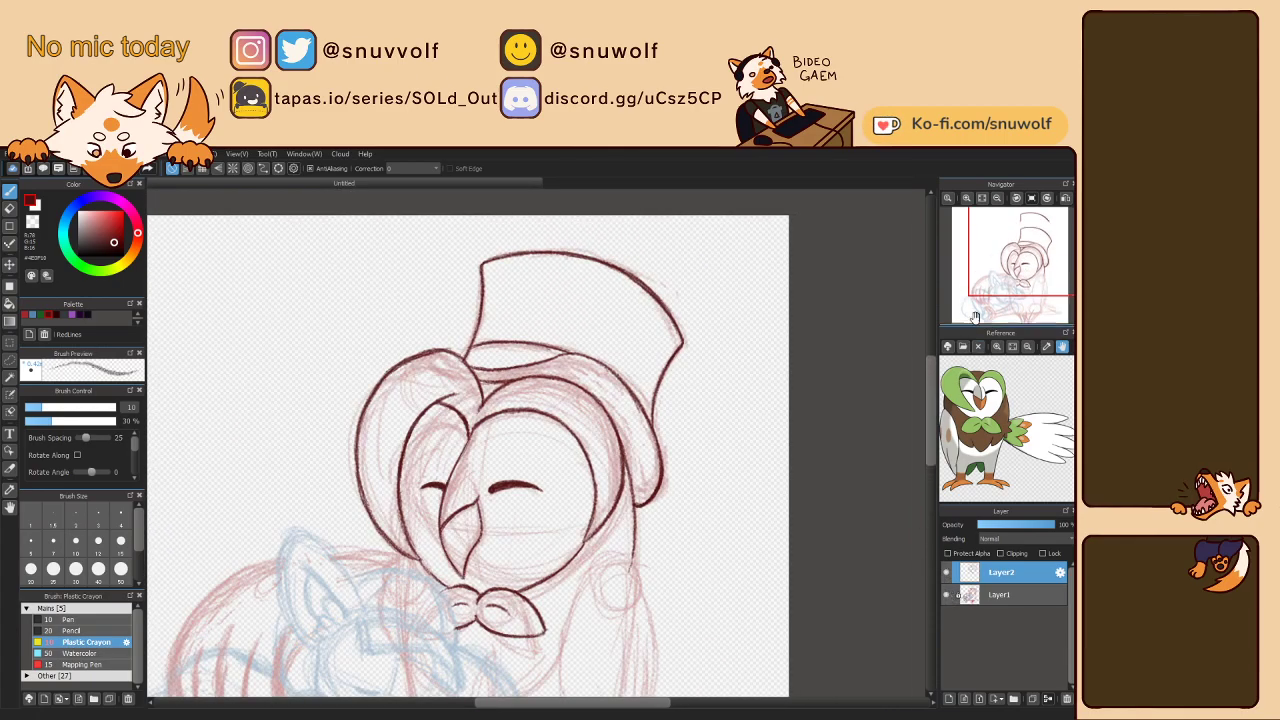
{"action": "left_click", "coordinate": [966, 198]}
{"action": "mouse_move", "coordinate": [1018, 266]}
{"action": "left_mouse_down"}
{"action": "mouse_move", "coordinate": [1025, 278]}
{"action": "mouse_move", "coordinate": [1010, 282]}
{"action": "left_mouse_up"}
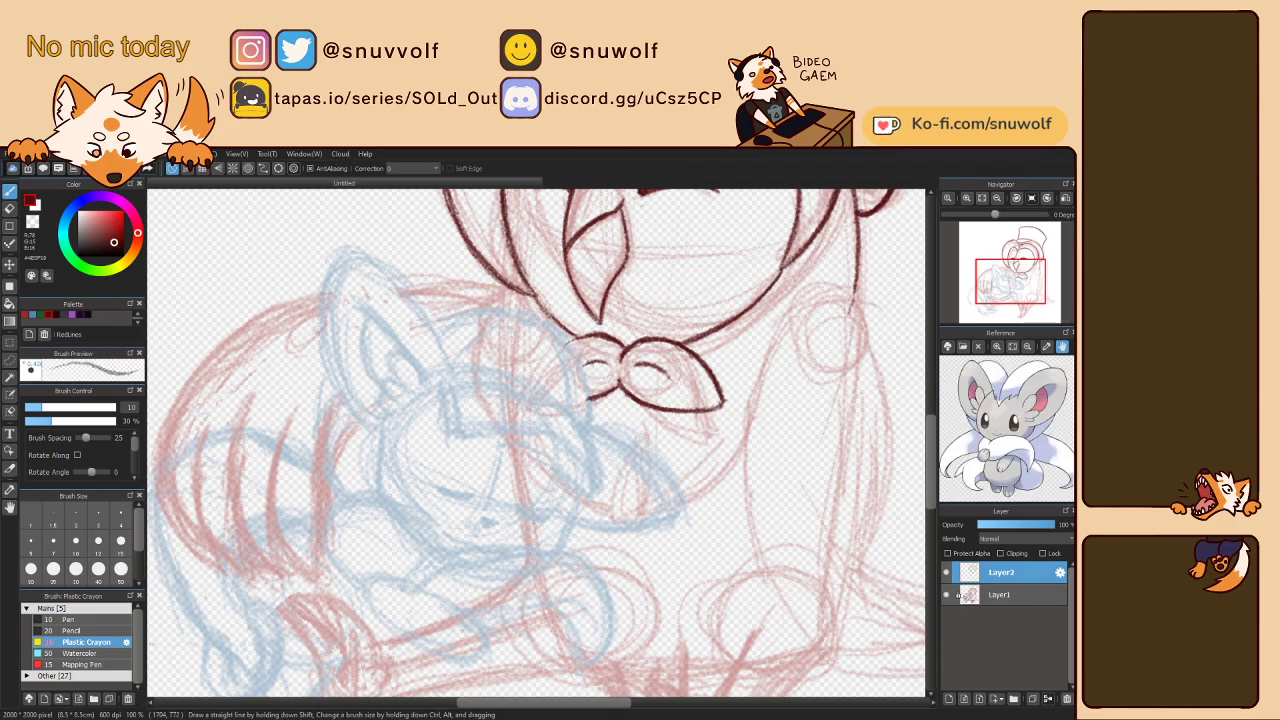
{"action": "left_click", "coordinate": [966, 198]}
{"action": "left_click_drag", "start_coordinate": [1009, 282], "coordinate": [1010, 283]}
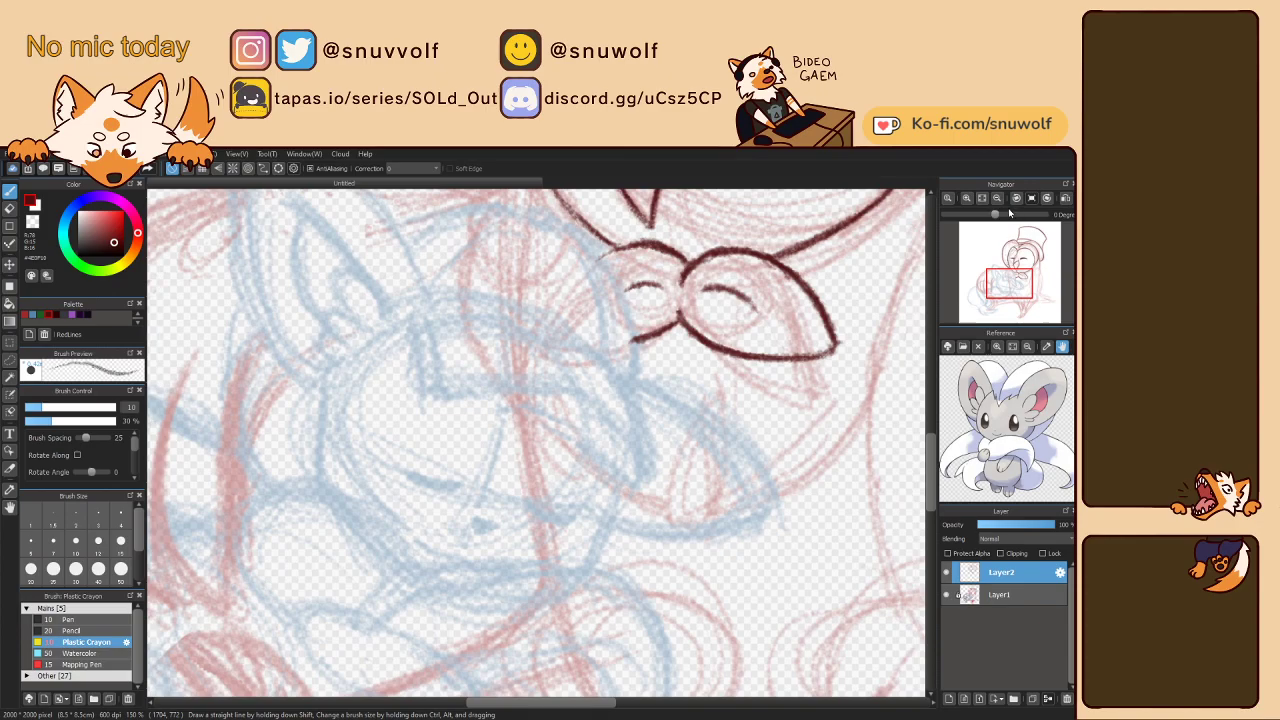
{"action": "scroll", "coordinate": [502, 498], "scroll_direction": "down", "scroll_amount": 2}
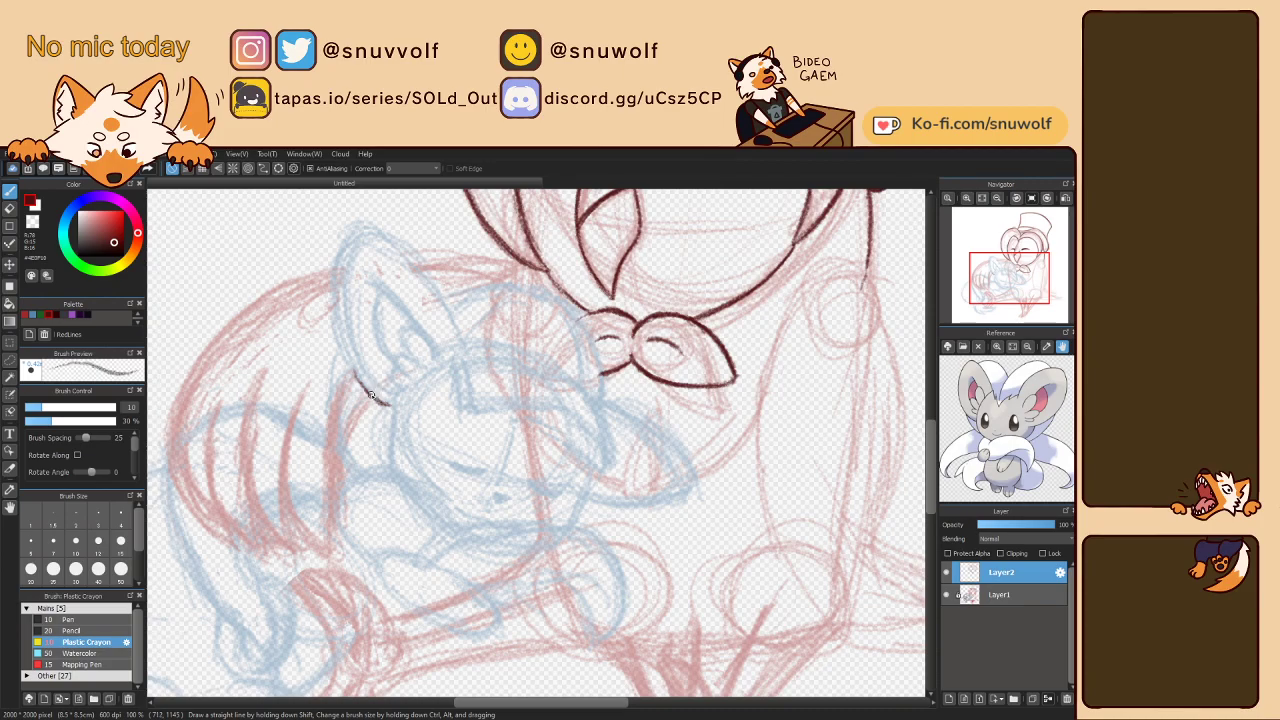
{"action": "mouse_move", "coordinate": [365, 390]}
{"action": "left_mouse_down"}
{"action": "mouse_move", "coordinate": [343, 336]}
{"action": "mouse_move", "coordinate": [351, 368]}
{"action": "left_mouse_up"}
{"action": "key", "text": "ctrl+z"}
{"action": "key", "text": "ctrl+z"}
- Ink the outer edge of the companion's raised ear, curving from its base on the head up to the tip
{"action": "key", "text": "Right"}
{"action": "key", "text": "Right"}
{"action": "key", "text": "Left"}
{"action": "left_click_drag", "start_coordinate": [1008, 279], "coordinate": [1000, 272]}
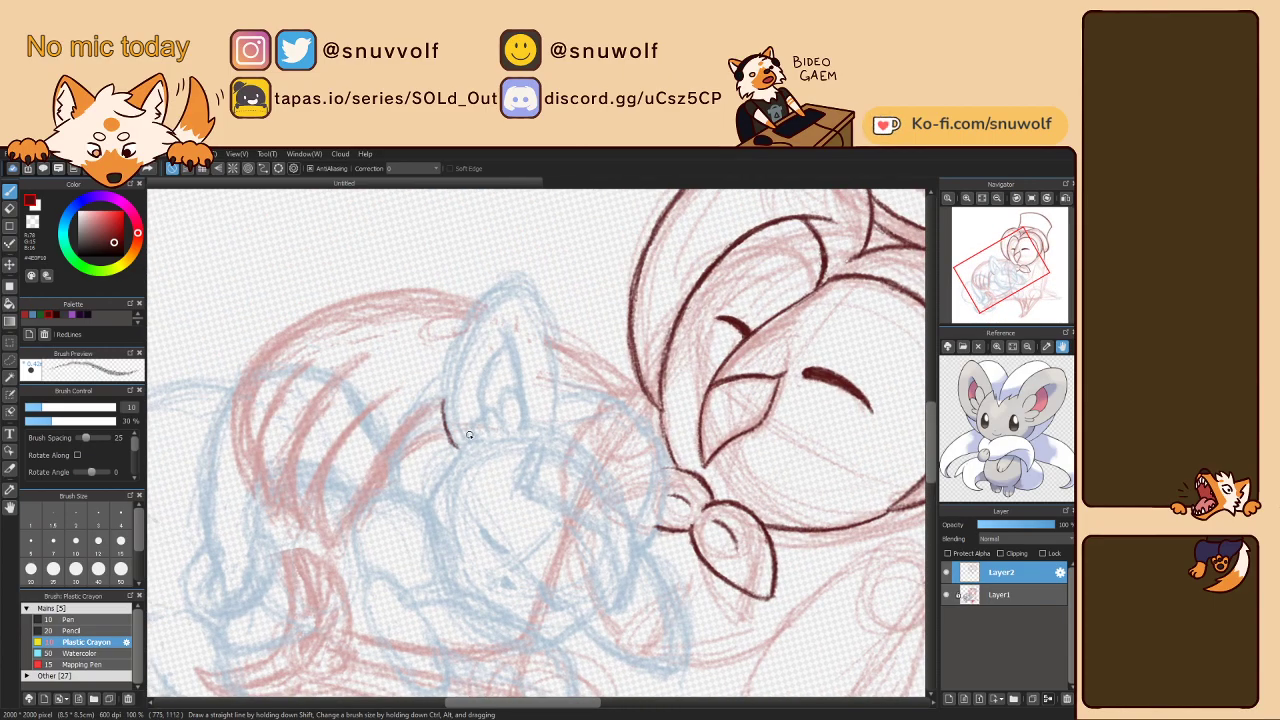
{"action": "mouse_move", "coordinate": [454, 450]}
{"action": "left_mouse_down"}
{"action": "mouse_move", "coordinate": [448, 386]}
{"action": "mouse_move", "coordinate": [441, 396]}
{"action": "mouse_move", "coordinate": [463, 329]}
{"action": "left_mouse_up"}
{"action": "left_click_drag", "start_coordinate": [446, 396], "coordinate": [472, 314]}
{"action": "left_click_drag", "start_coordinate": [446, 364], "coordinate": [507, 278]}
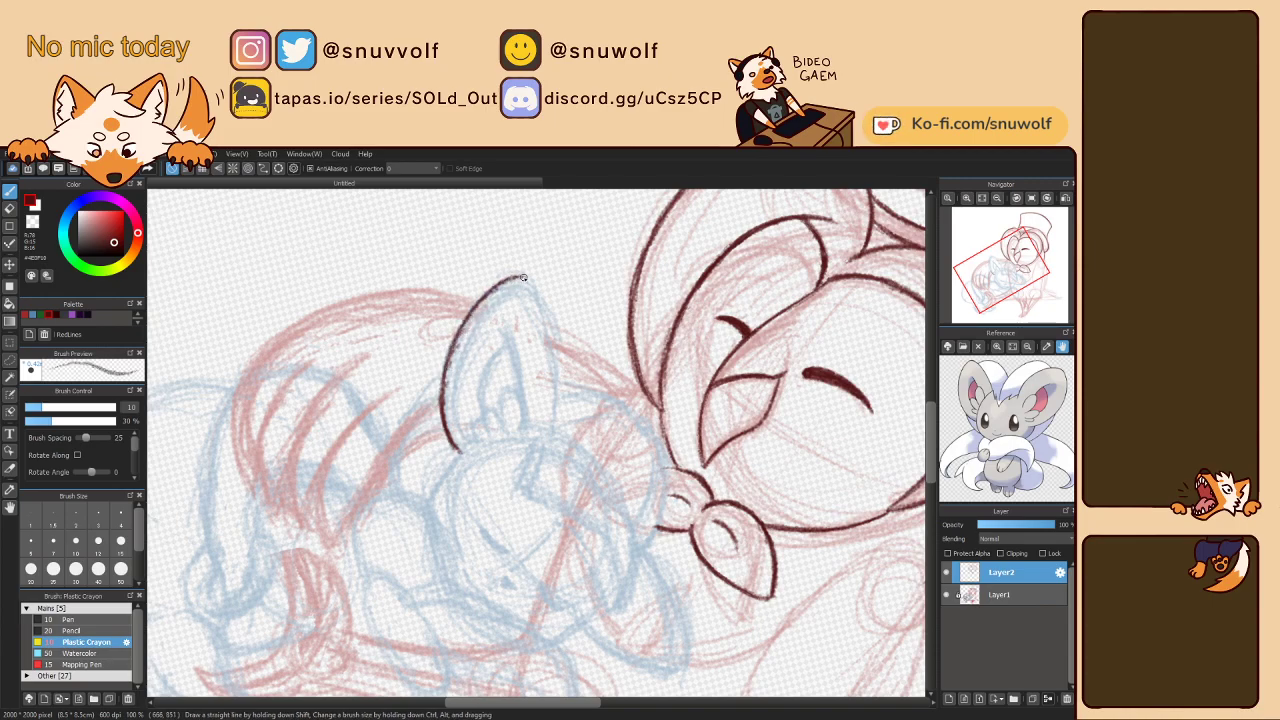
- Ink the inner edge of the companion's raised ear from the tip down to the head
{"action": "mouse_move", "coordinate": [522, 278]}
{"action": "left_mouse_down"}
{"action": "mouse_move", "coordinate": [554, 361]}
{"action": "mouse_move", "coordinate": [548, 440]}
{"action": "left_mouse_up"}
{"action": "key", "text": "Left"}
{"action": "key", "text": "Left"}
{"action": "key", "text": "Left"}
{"action": "key", "text": "Left"}
{"action": "key", "text": "Left"}
{"action": "key", "text": "Left"}
{"action": "key", "text": "Left"}
{"action": "key", "text": "Left"}
{"action": "key", "text": "Left"}
{"action": "key", "text": "Left"}
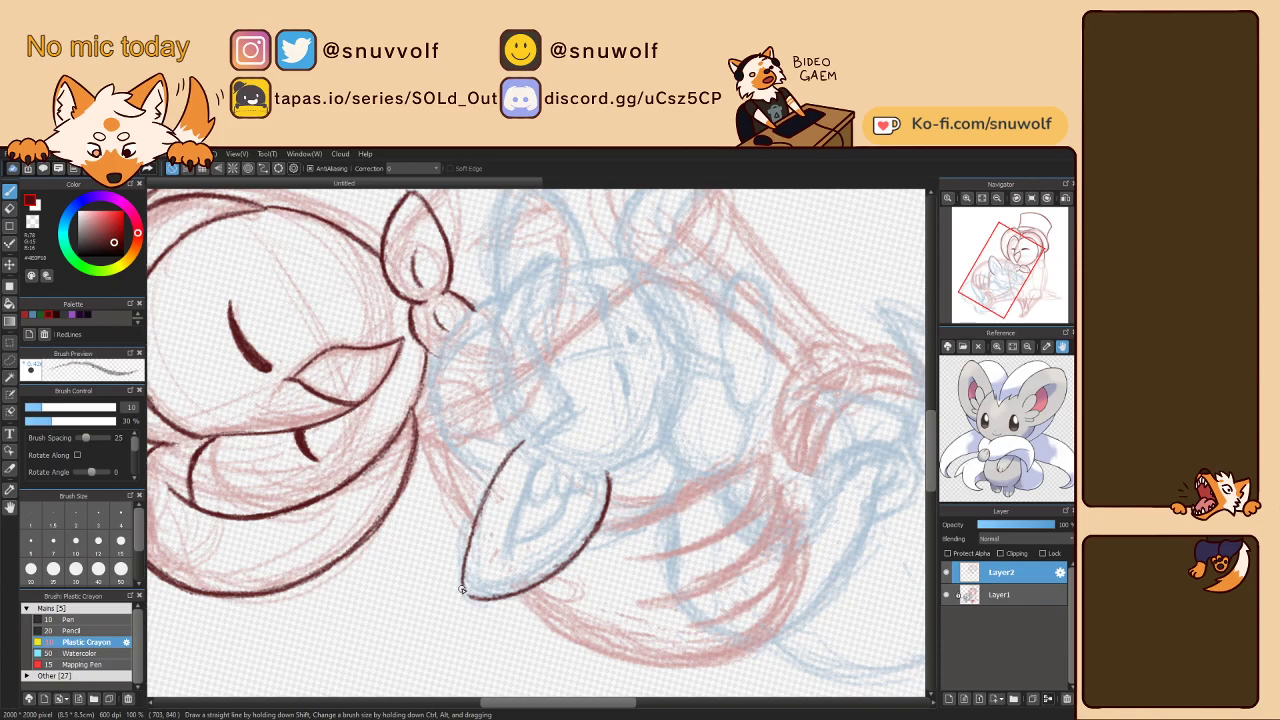
{"action": "mouse_move", "coordinate": [467, 593]}
{"action": "left_mouse_down"}
{"action": "mouse_move", "coordinate": [464, 545]}
{"action": "mouse_move", "coordinate": [520, 447]}
{"action": "left_mouse_up"}
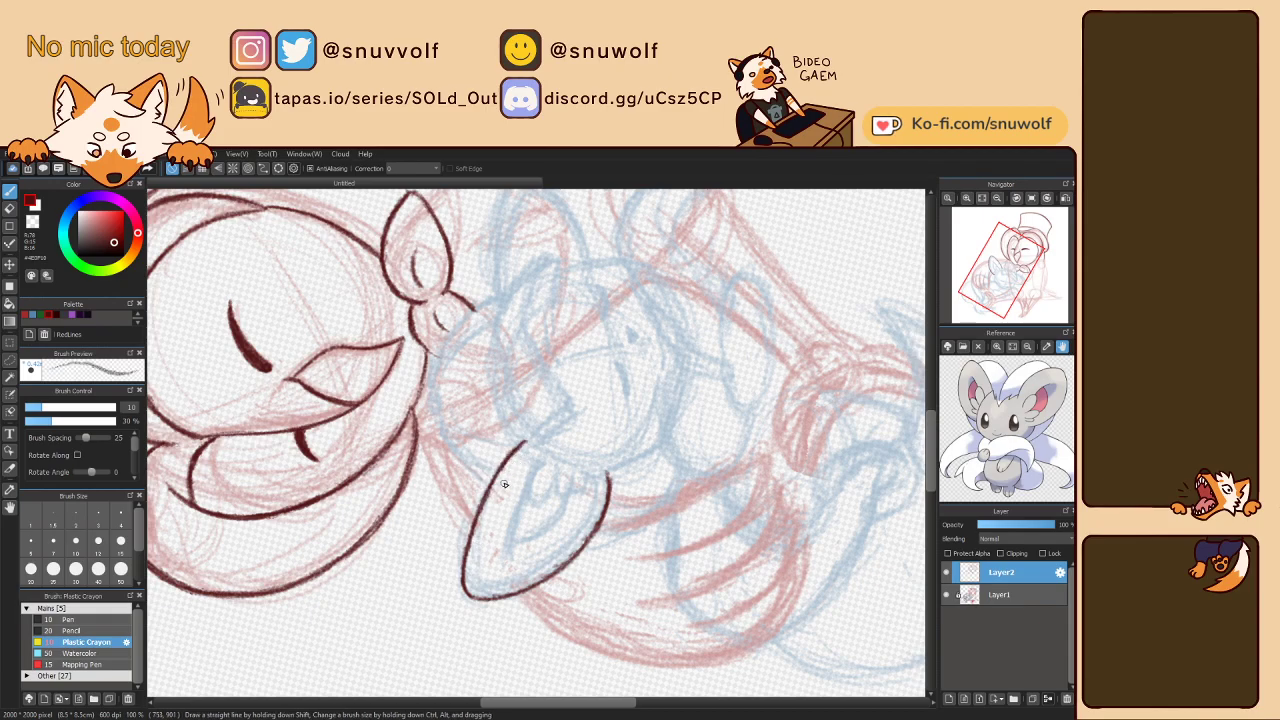
- Continue the ear's inner line down to a corner on the companion's forehead and start the tuft's lower edge
{"action": "key", "text": "Right"}
{"action": "key", "text": "Right"}
{"action": "key", "text": "Right"}
{"action": "key", "text": "Right"}
{"action": "key", "text": "Right"}
{"action": "key", "text": "Right"}
{"action": "key", "text": "Right"}
{"action": "key", "text": "Right"}
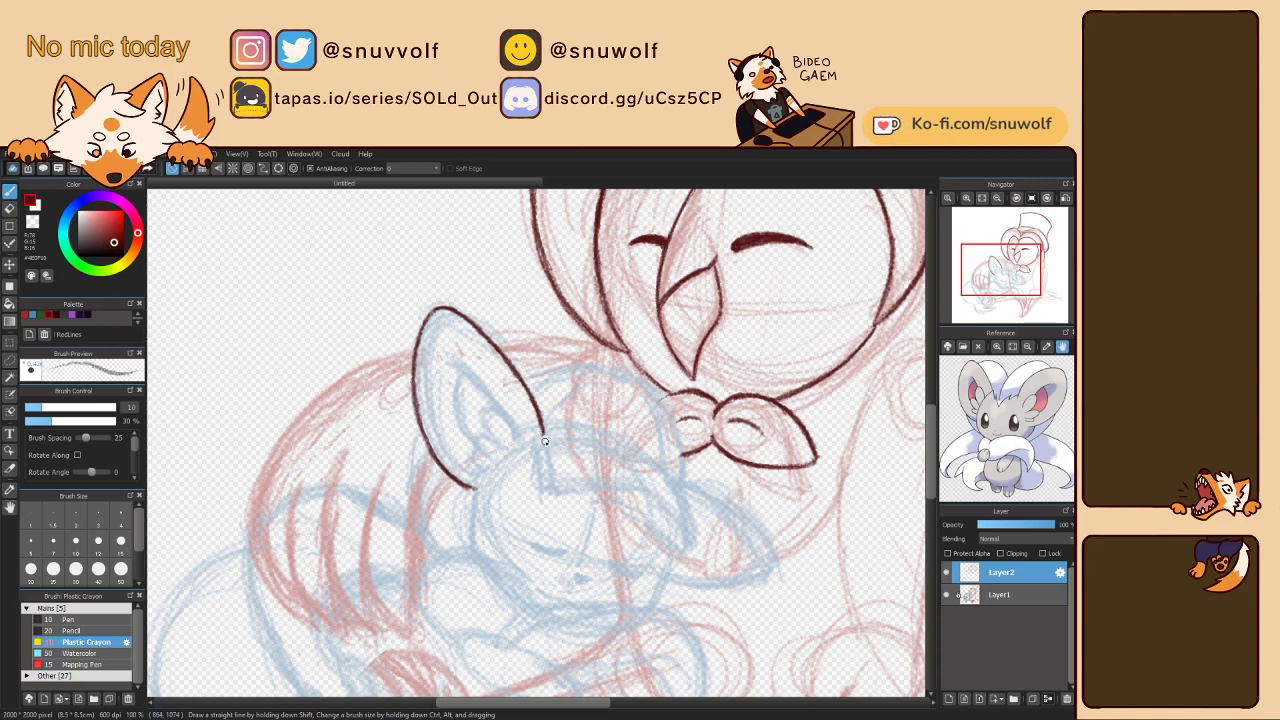
{"action": "left_click_drag", "start_coordinate": [546, 443], "coordinate": [545, 474]}
{"action": "left_click_drag", "start_coordinate": [558, 486], "coordinate": [608, 487]}
- Extend the lower edge of the companion's forehead tuft across the brow and down toward its tip
{"action": "key", "text": "Left"}
{"action": "key", "text": "Left"}
{"action": "key", "text": "Left"}
{"action": "key", "text": "Left"}
{"action": "key", "text": "Left"}
{"action": "key", "text": "Left"}
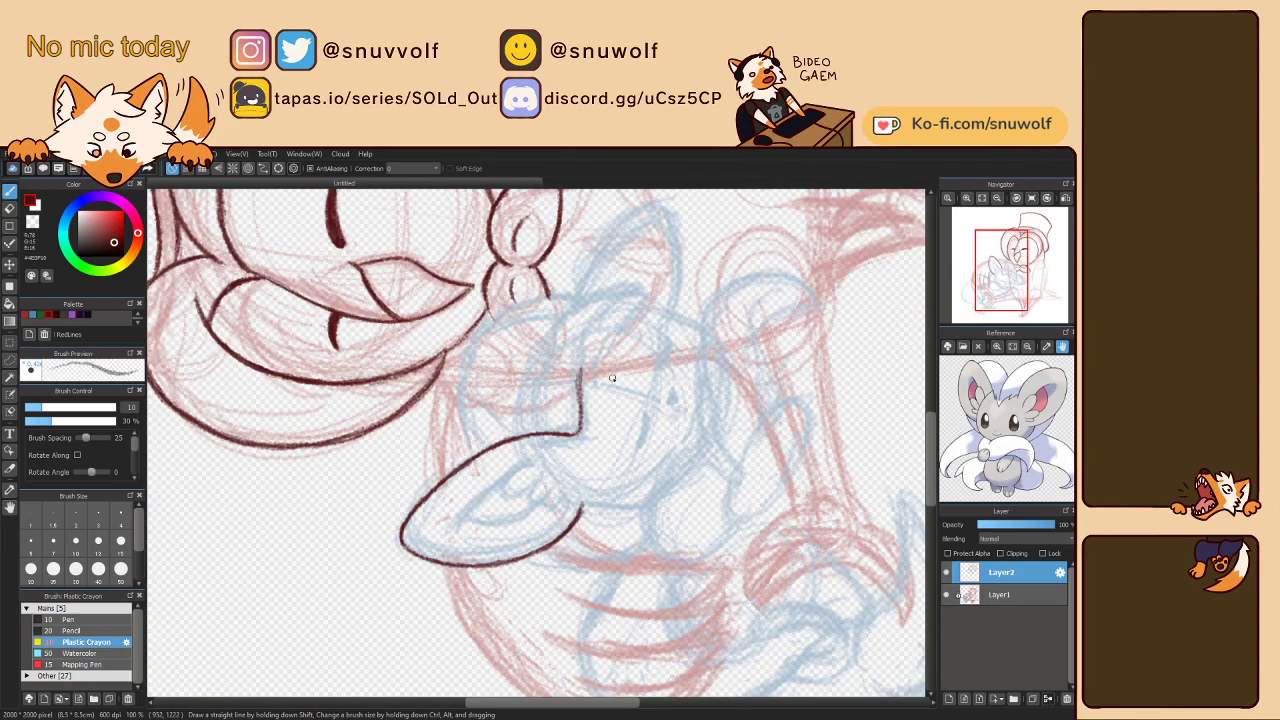
{"action": "mouse_move", "coordinate": [582, 408]}
{"action": "left_mouse_down"}
{"action": "mouse_move", "coordinate": [584, 363]}
{"action": "mouse_move", "coordinate": [581, 407]}
{"action": "mouse_move", "coordinate": [609, 323]}
{"action": "mouse_move", "coordinate": [587, 354]}
{"action": "mouse_move", "coordinate": [633, 306]}
{"action": "left_mouse_up"}
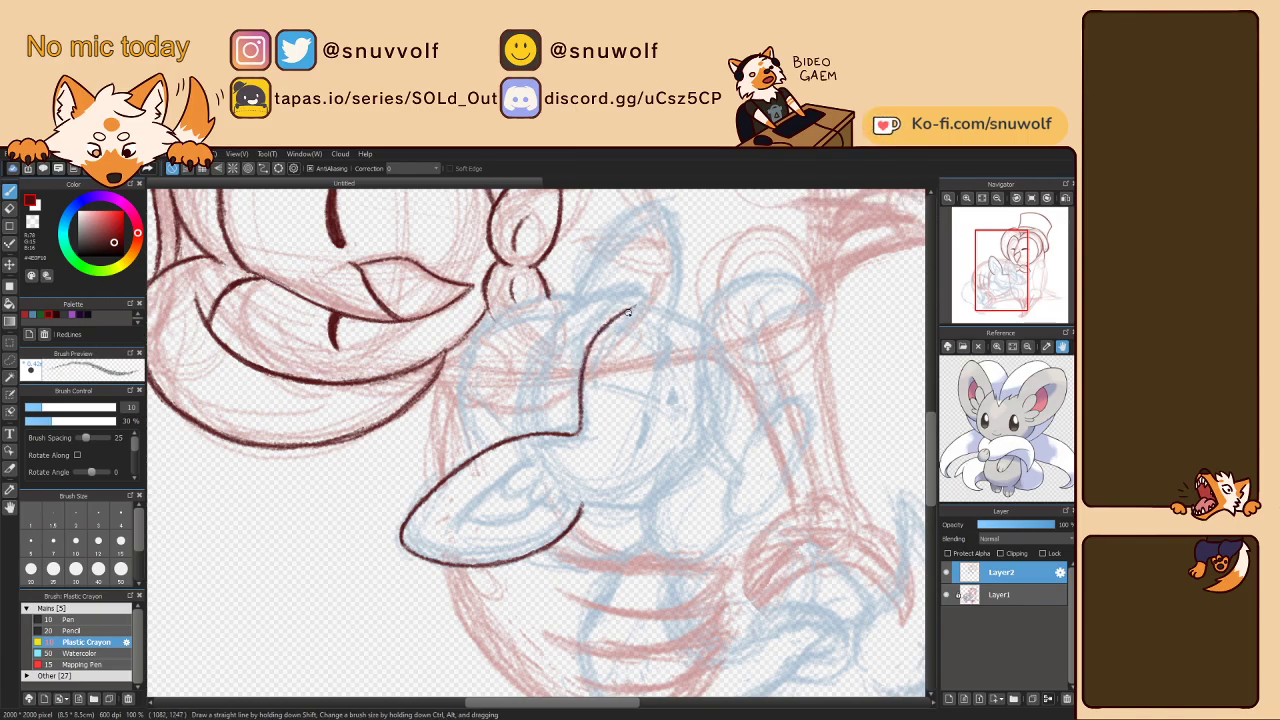
- Ink the far edge of the companion's forehead tuft and close its pointed tip
{"action": "key", "text": "Right"}
{"action": "key", "text": "Right"}
{"action": "key", "text": "Right"}
{"action": "key", "text": "Right"}
{"action": "key", "text": "Right"}
{"action": "key", "text": "Right"}
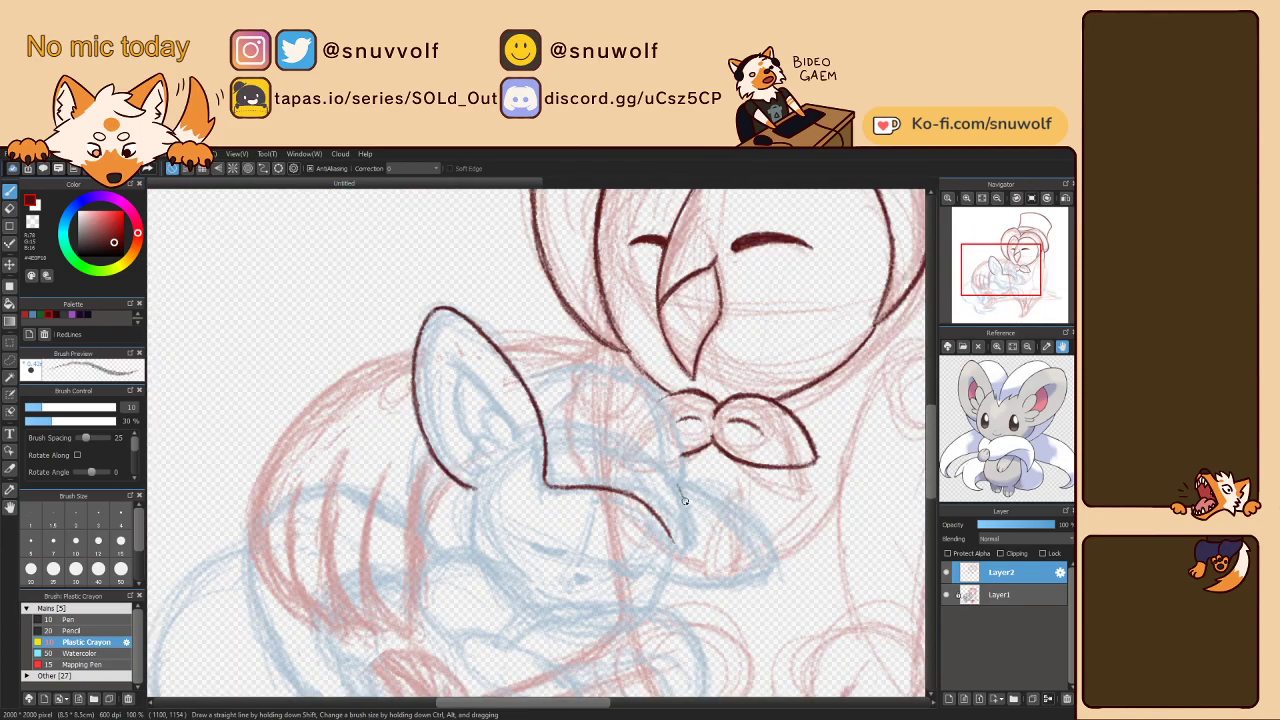
{"action": "left_click_drag", "start_coordinate": [677, 490], "coordinate": [680, 533]}
{"action": "mouse_move", "coordinate": [660, 514]}
{"action": "left_mouse_down"}
{"action": "mouse_move", "coordinate": [678, 541]}
{"action": "mouse_move", "coordinate": [690, 530]}
{"action": "mouse_move", "coordinate": [684, 545]}
{"action": "left_mouse_up"}
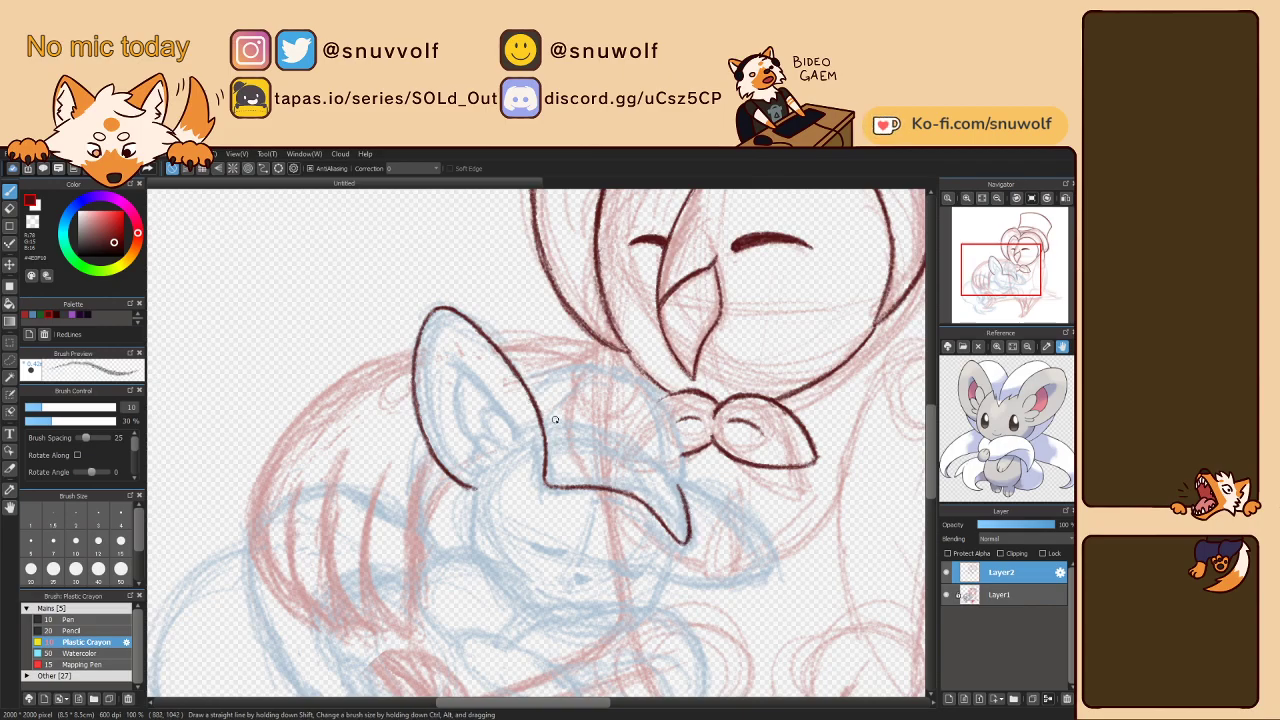
- Ink the upper edge of the companion's cap brim from the raised ear down toward the brim's tip
{"action": "key", "text": "Left"}
{"action": "key", "text": "Left"}
{"action": "key", "text": "Left"}
{"action": "key", "text": "Left"}
{"action": "key", "text": "Left"}
{"action": "key", "text": "Left"}
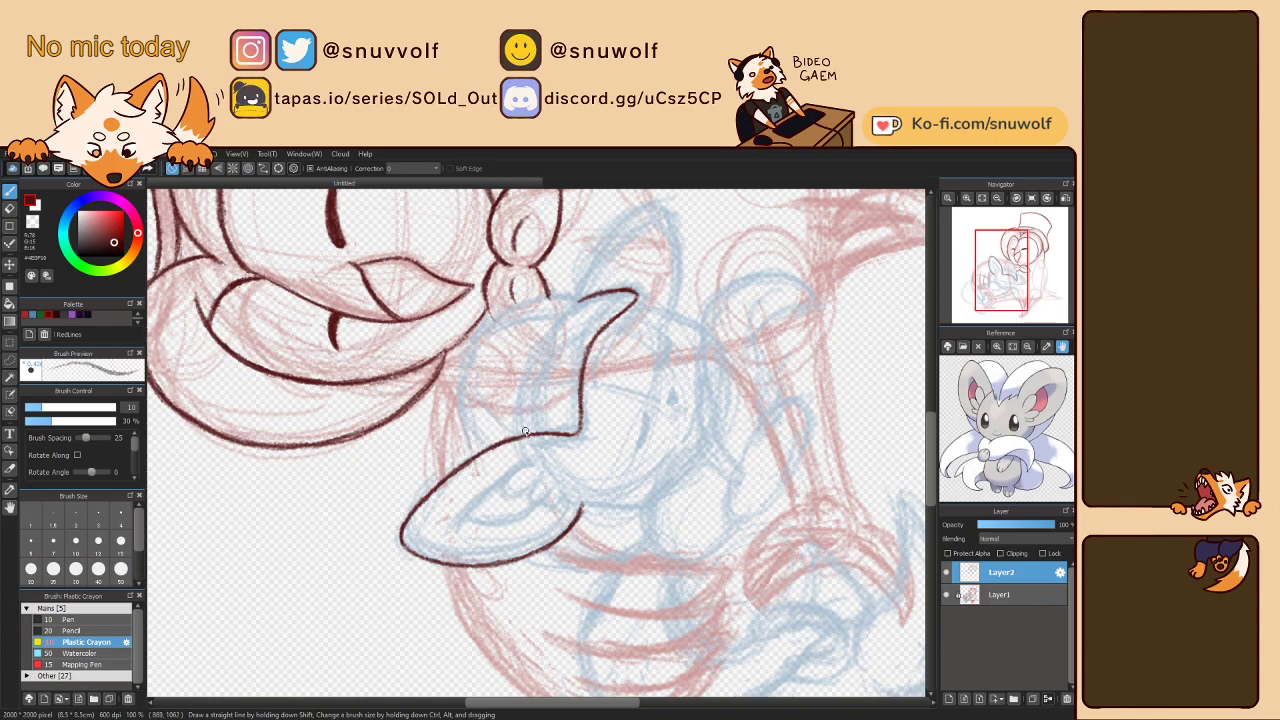
{"action": "mouse_move", "coordinate": [524, 429]}
{"action": "left_mouse_down"}
{"action": "mouse_move", "coordinate": [538, 352]}
{"action": "mouse_move", "coordinate": [559, 327]}
{"action": "left_mouse_up"}
{"action": "left_click_drag", "start_coordinate": [539, 369], "coordinate": [577, 306]}
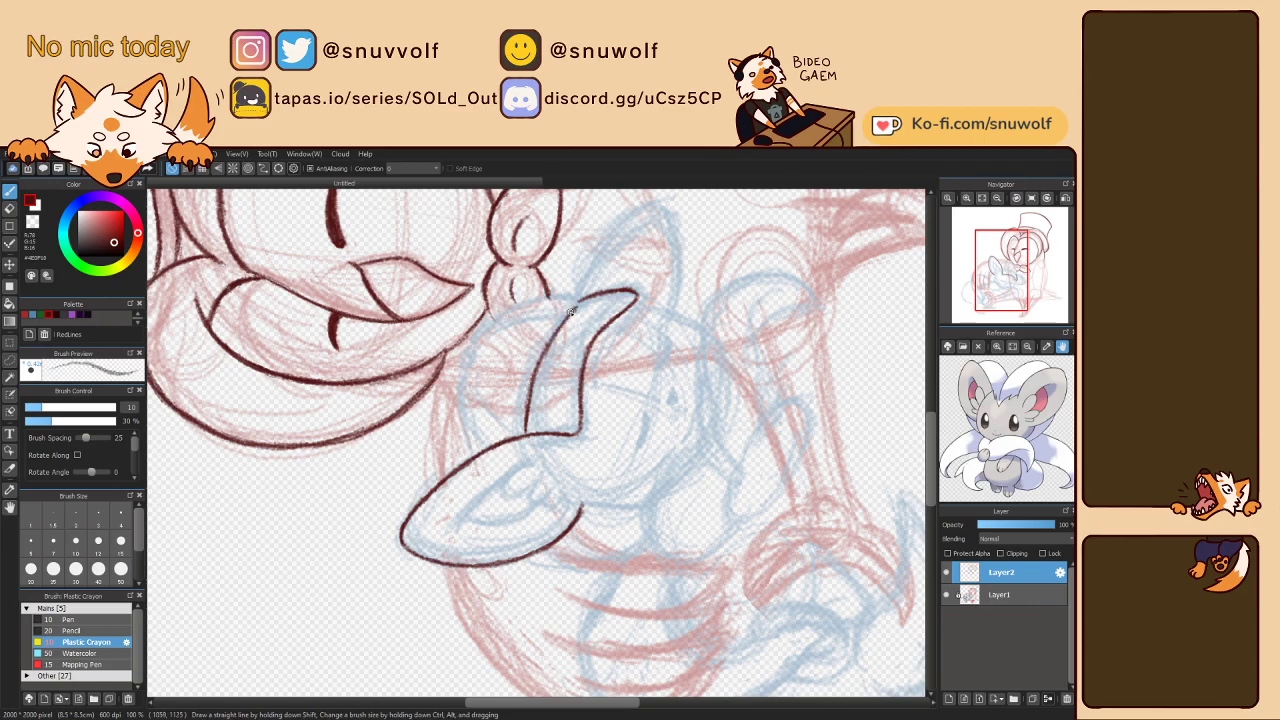
{"action": "key", "text": "Right"}
{"action": "key", "text": "Right"}
{"action": "key", "text": "Right"}
{"action": "key", "text": "Right"}
{"action": "key", "text": "Right"}
{"action": "key", "text": "Right"}
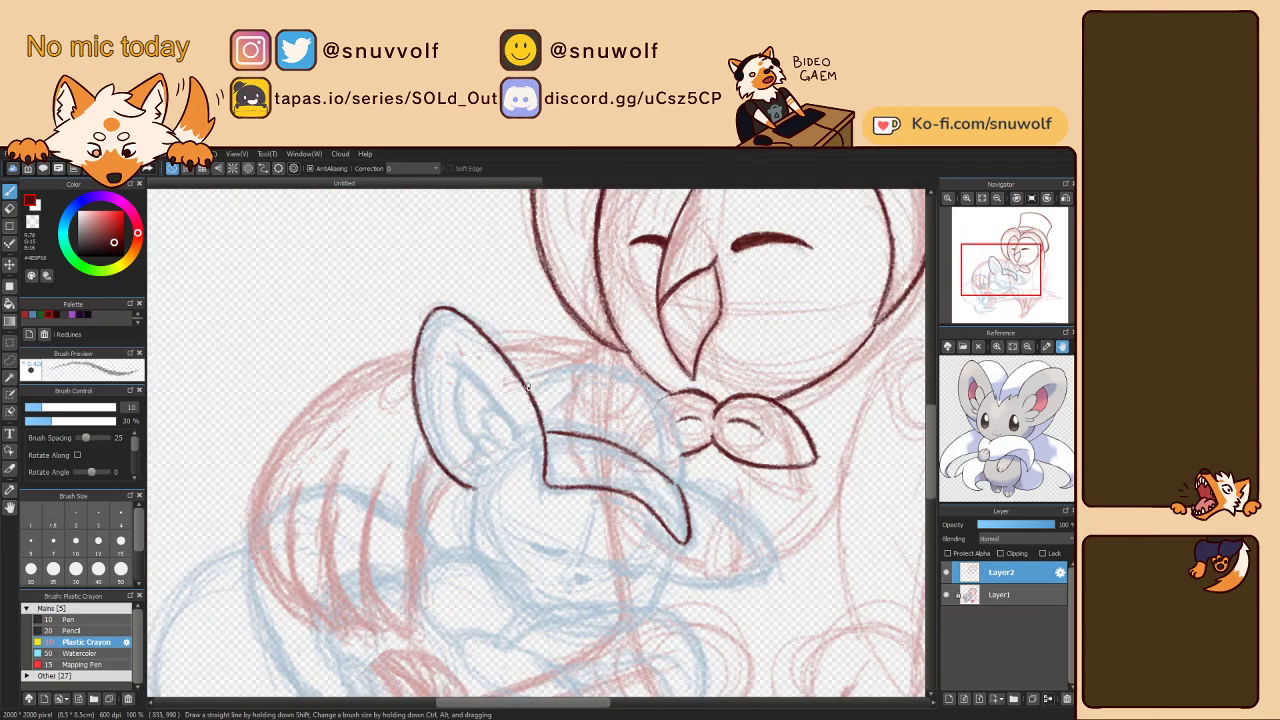
- Ink the rounded crown of the companion's cap from the raised ear over to the far end of the brim
{"action": "left_click_drag", "start_coordinate": [528, 389], "coordinate": [566, 372]}
{"action": "key", "text": "Left"}
{"action": "key", "text": "Left"}
{"action": "key", "text": "Left"}
{"action": "key", "text": "Left"}
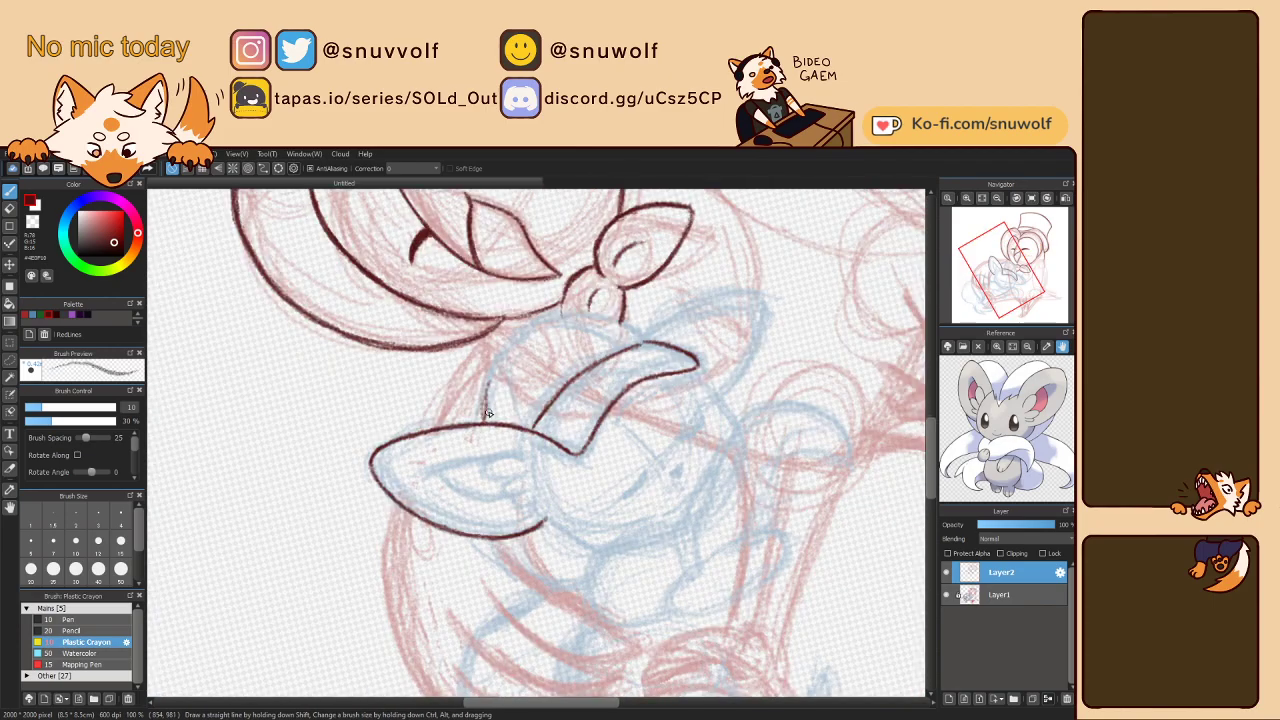
{"action": "mouse_move", "coordinate": [479, 420]}
{"action": "left_mouse_down"}
{"action": "mouse_move", "coordinate": [511, 352]}
{"action": "mouse_move", "coordinate": [572, 320]}
{"action": "left_mouse_up"}
{"action": "key", "text": "Left"}
{"action": "key", "text": "Left"}
{"action": "mouse_move", "coordinate": [443, 379]}
{"action": "left_mouse_down"}
{"action": "mouse_move", "coordinate": [450, 343]}
{"action": "mouse_move", "coordinate": [447, 354]}
{"action": "mouse_move", "coordinate": [469, 317]}
{"action": "mouse_move", "coordinate": [445, 358]}
{"action": "mouse_move", "coordinate": [482, 307]}
{"action": "left_mouse_up"}
{"action": "left_click_drag", "start_coordinate": [441, 357], "coordinate": [483, 309]}
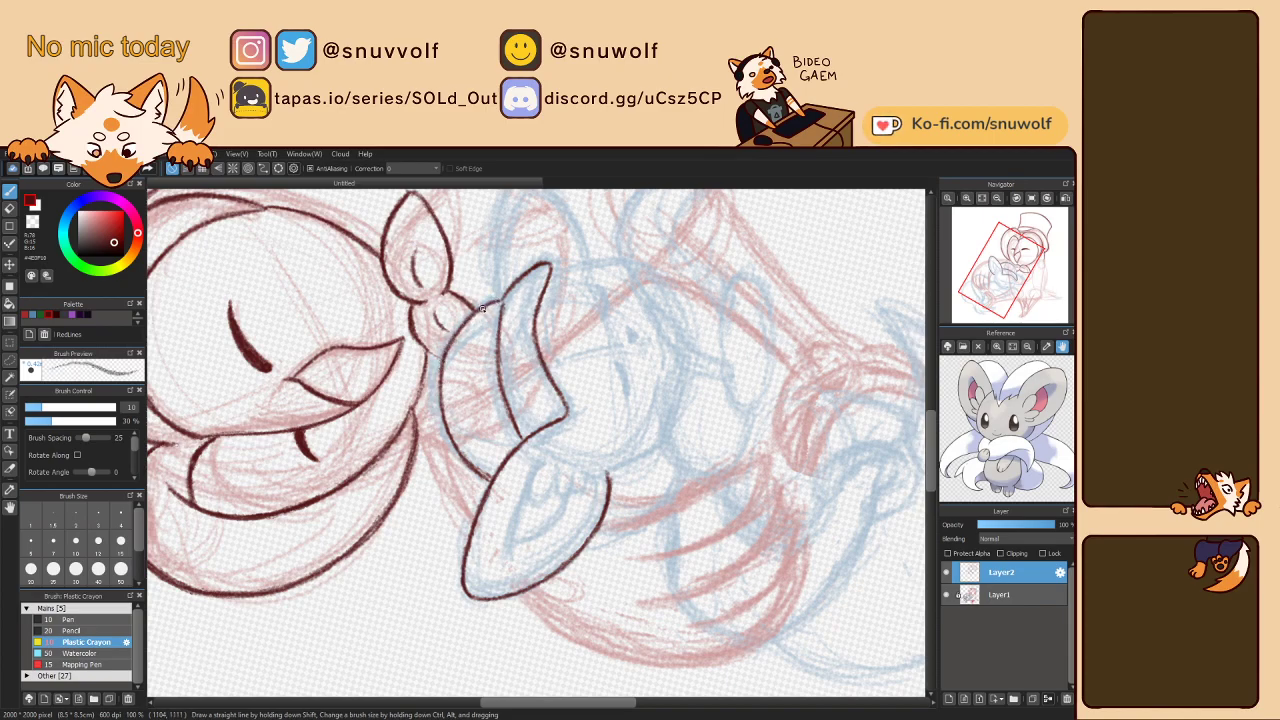
{"action": "key", "text": "Right"}
{"action": "key", "text": "Right"}
{"action": "key", "text": "Right"}
{"action": "key", "text": "Right"}
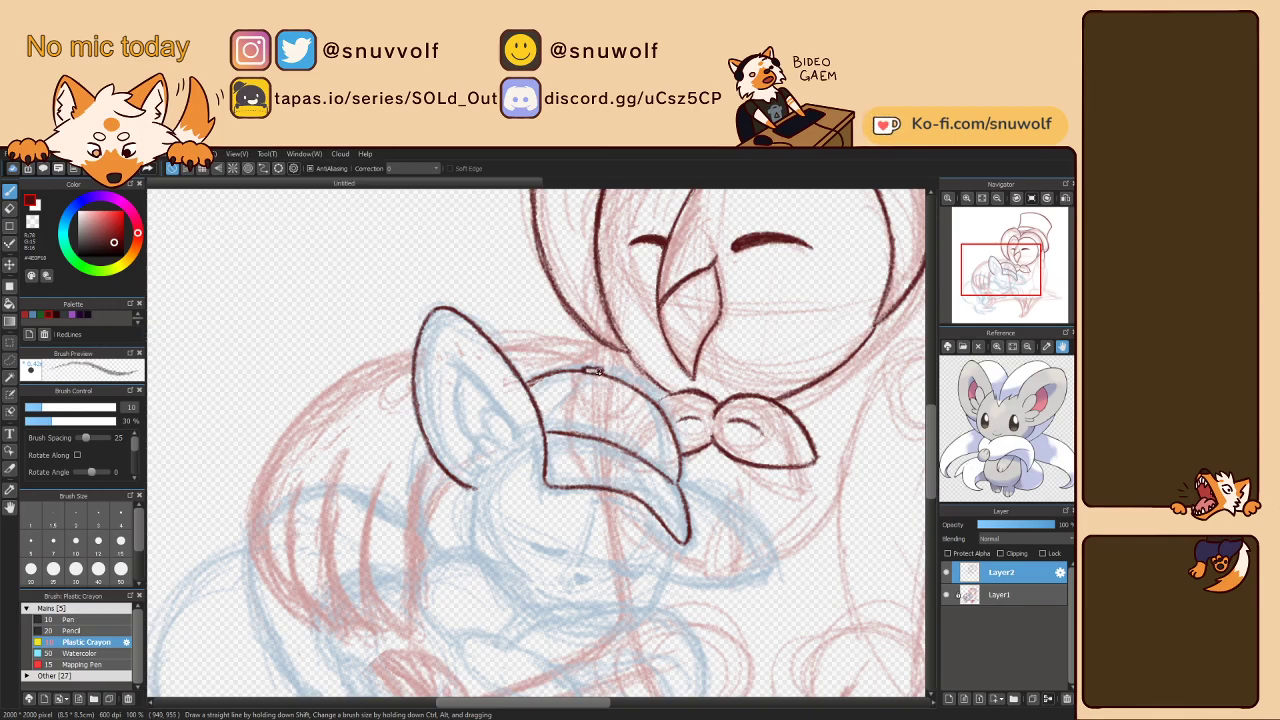
- Ink the small oval button on top of the cap's crown
{"action": "key", "text": "Left"}
{"action": "key", "text": "Left"}
{"action": "key", "text": "Left"}
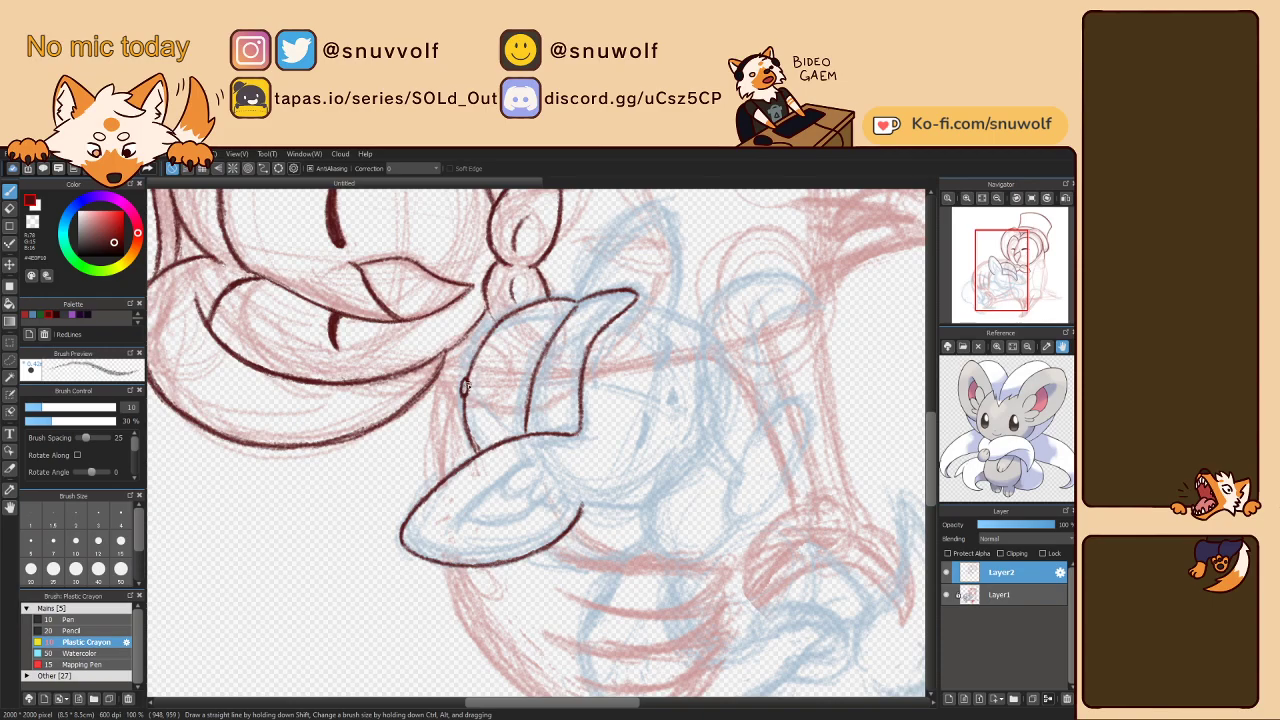
{"action": "left_click_drag", "start_coordinate": [465, 395], "coordinate": [552, 351]}
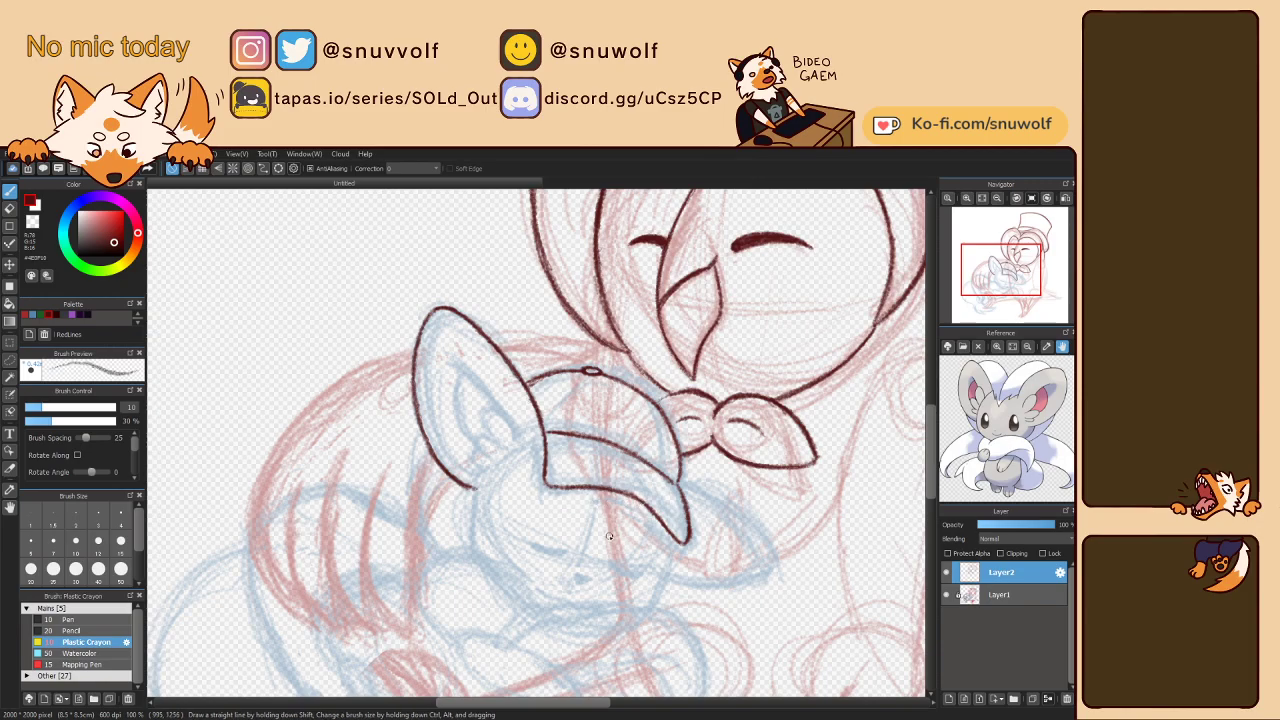
- Select the lower part of the cap brim and free-transform it so its tip reaches farther outward
{"action": "key", "text": "m"}
{"action": "mouse_move", "coordinate": [550, 478]}
{"action": "left_mouse_down"}
{"action": "mouse_move", "coordinate": [688, 492]}
{"action": "mouse_move", "coordinate": [650, 565]}
{"action": "mouse_move", "coordinate": [612, 545]}
{"action": "left_mouse_up"}
{"action": "key", "text": "ctrl+t"}
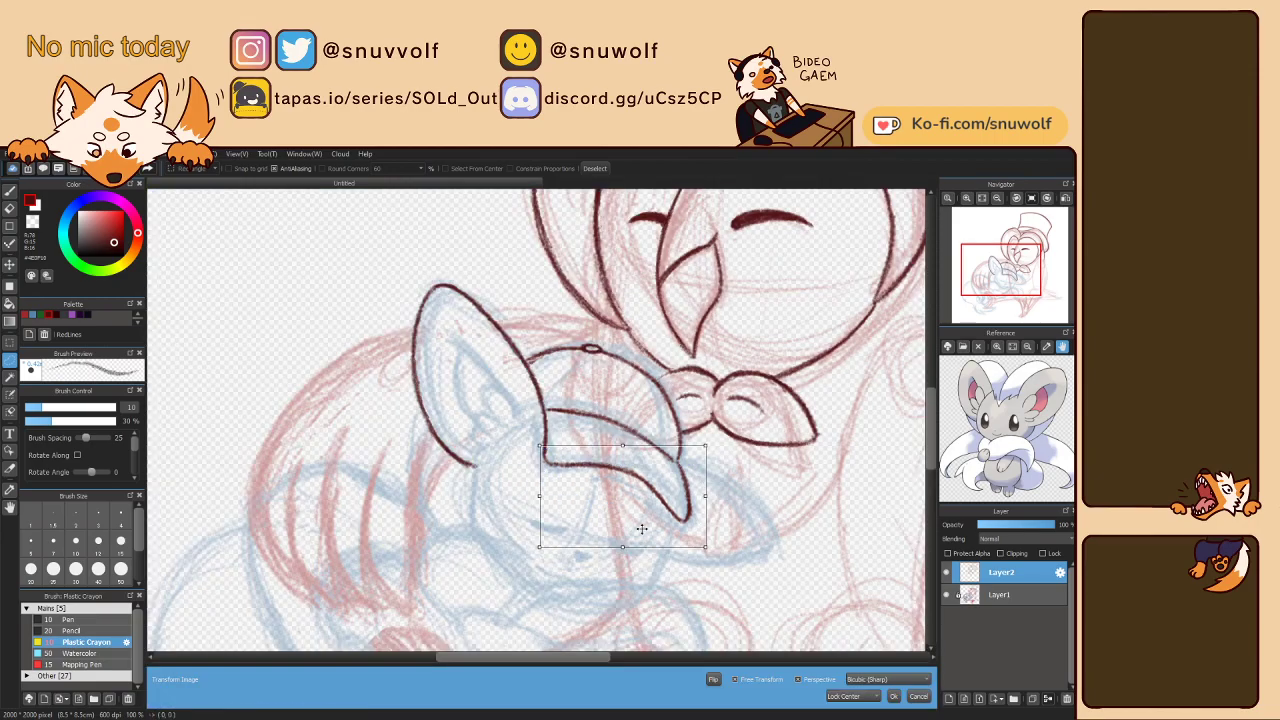
{"action": "left_click_drag", "start_coordinate": [707, 549], "coordinate": [734, 553]}
{"action": "left_click_drag", "start_coordinate": [638, 550], "coordinate": [638, 544]}
{"action": "left_click_drag", "start_coordinate": [705, 446], "coordinate": [694, 447]}
{"action": "left_click", "coordinate": [893, 696]}
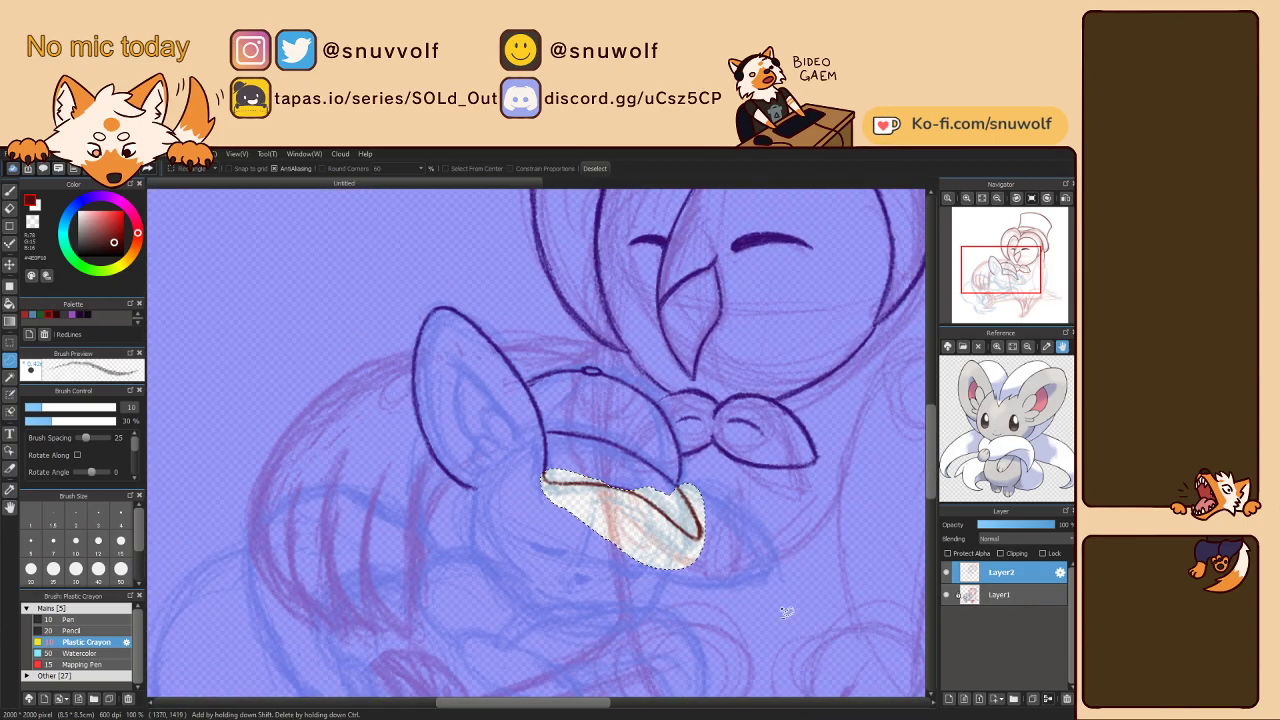
- Delete the brim's old lower edge with a lasso selection, deselect, and return to the brush
{"action": "key", "text": "l"}
{"action": "mouse_move", "coordinate": [562, 512]}
{"action": "left_mouse_down"}
{"action": "mouse_move", "coordinate": [557, 473]}
{"action": "mouse_move", "coordinate": [627, 478]}
{"action": "mouse_move", "coordinate": [658, 489]}
{"action": "mouse_move", "coordinate": [700, 550]}
{"action": "left_mouse_up"}
{"action": "key", "text": "Delete"}
{"action": "key", "text": "ctrl+d"}
{"action": "key", "text": "b"}
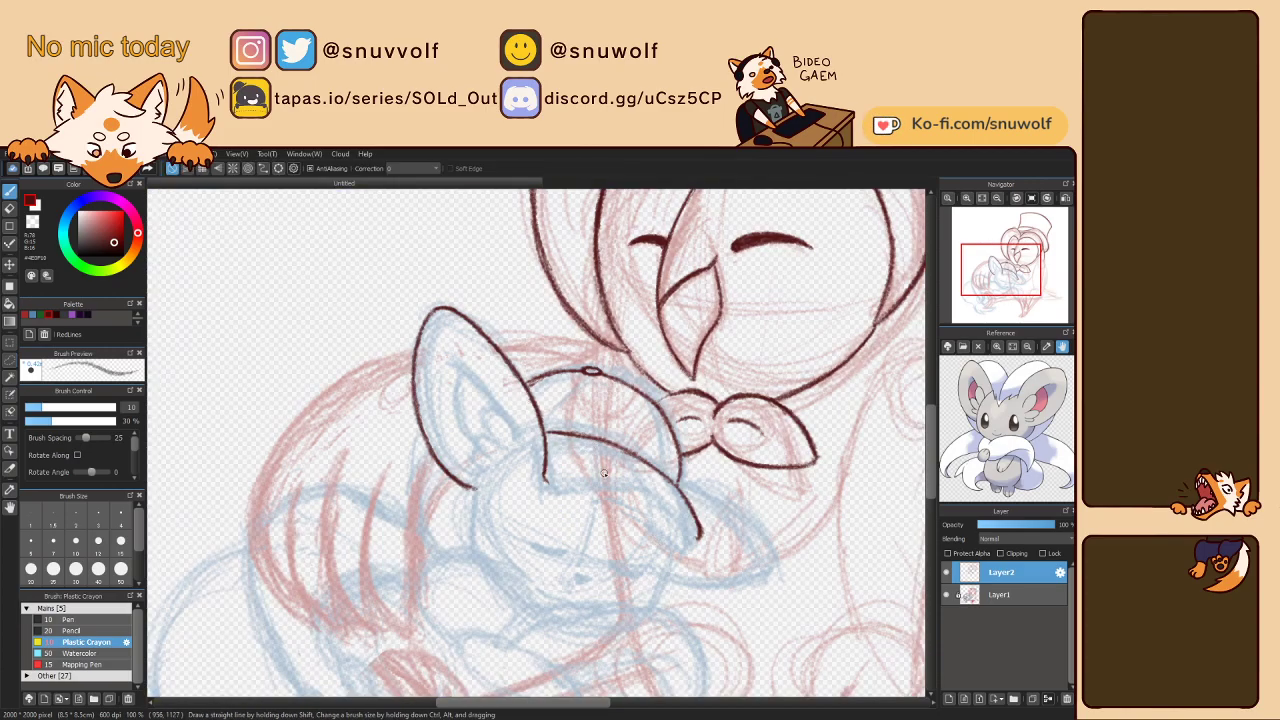
- Re-ink the cap brim's lower edge from the corner beside the raised ear toward the tip
{"action": "key", "text": "Left"}
{"action": "key", "text": "Left"}
{"action": "key", "text": "Left"}
{"action": "key", "text": "Left"}
{"action": "key", "text": "Left"}
{"action": "key", "text": "Left"}
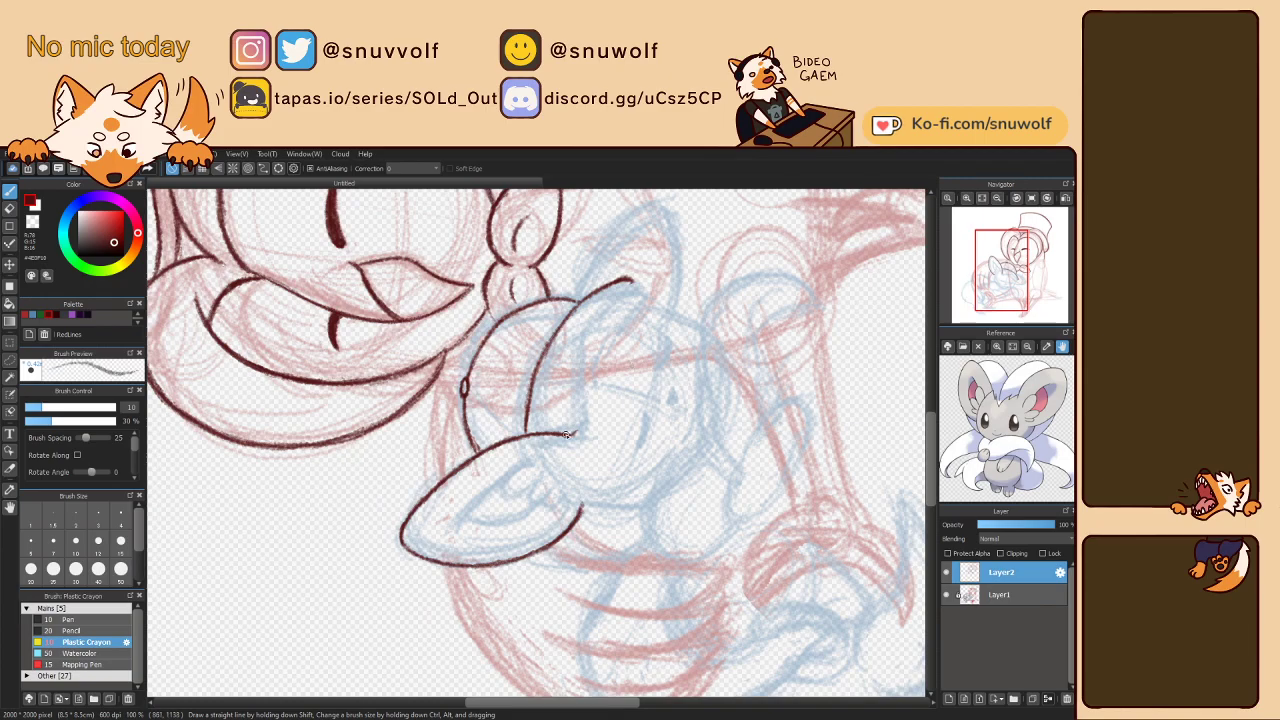
{"action": "mouse_move", "coordinate": [575, 430]}
{"action": "left_mouse_down"}
{"action": "mouse_move", "coordinate": [618, 322]}
{"action": "mouse_move", "coordinate": [626, 307]}
{"action": "left_mouse_up"}
- Close the cap brim's tip by joining its upper and lower edges with a rounded point
{"action": "key", "text": "Left"}
{"action": "key", "text": "Left"}
{"action": "key", "text": "Left"}
{"action": "key", "text": "Left"}
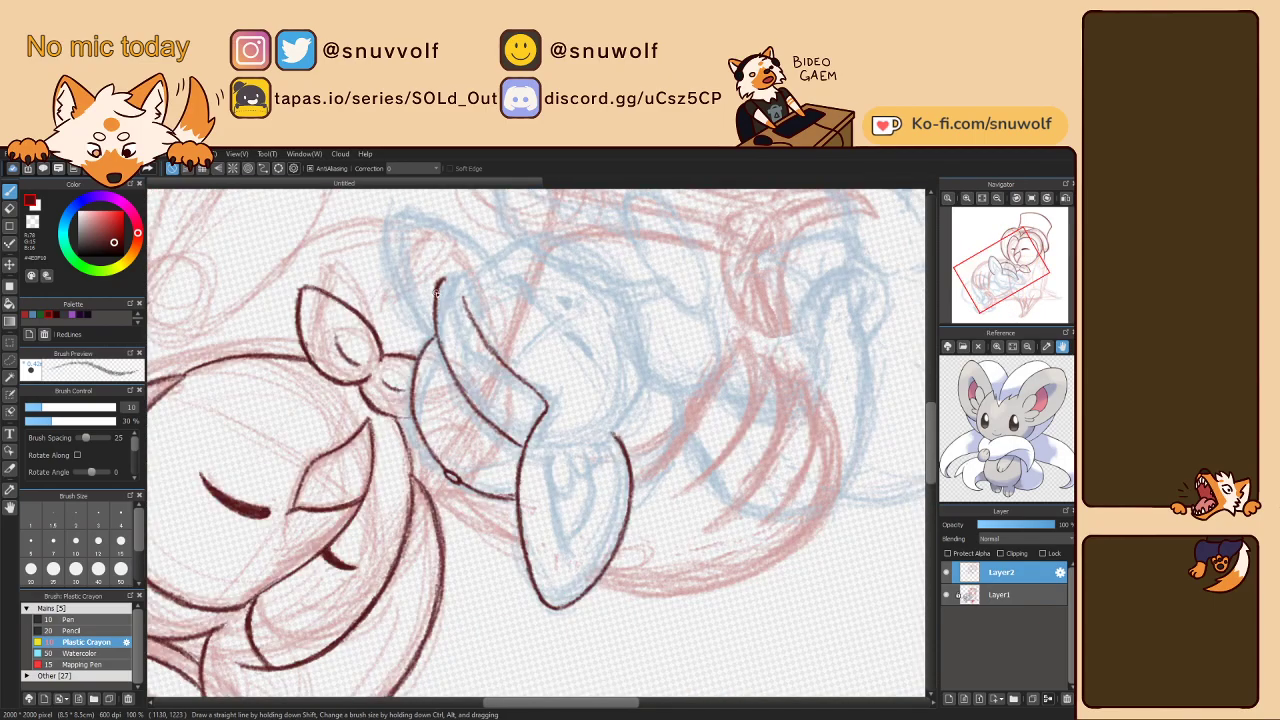
{"action": "mouse_move", "coordinate": [452, 282]}
{"action": "left_mouse_down"}
{"action": "mouse_move", "coordinate": [468, 316]}
{"action": "mouse_move", "coordinate": [455, 292]}
{"action": "mouse_move", "coordinate": [483, 347]}
{"action": "left_mouse_up"}
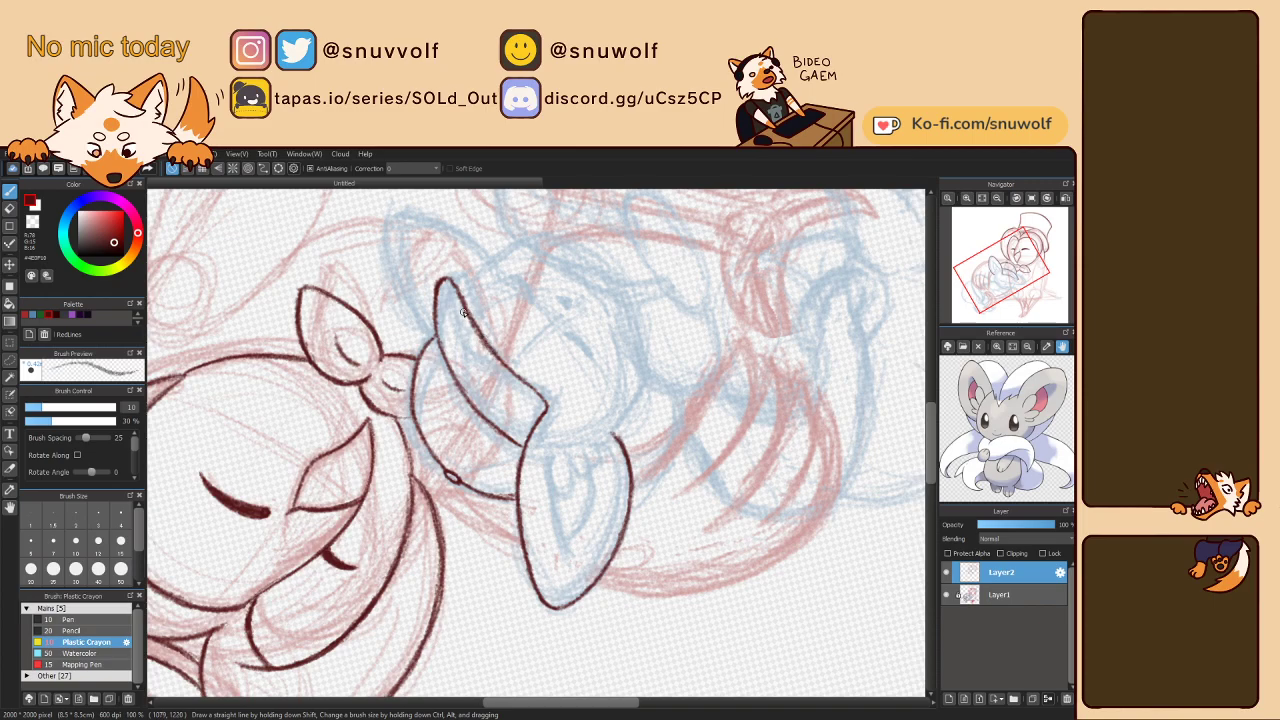
{"action": "key", "text": "Right"}
{"action": "key", "text": "Right"}
{"action": "key", "text": "Right"}
{"action": "key", "text": "Right"}
{"action": "key", "text": "Right"}
{"action": "key", "text": "Right"}
{"action": "key", "text": "Right"}
{"action": "key", "text": "Right"}
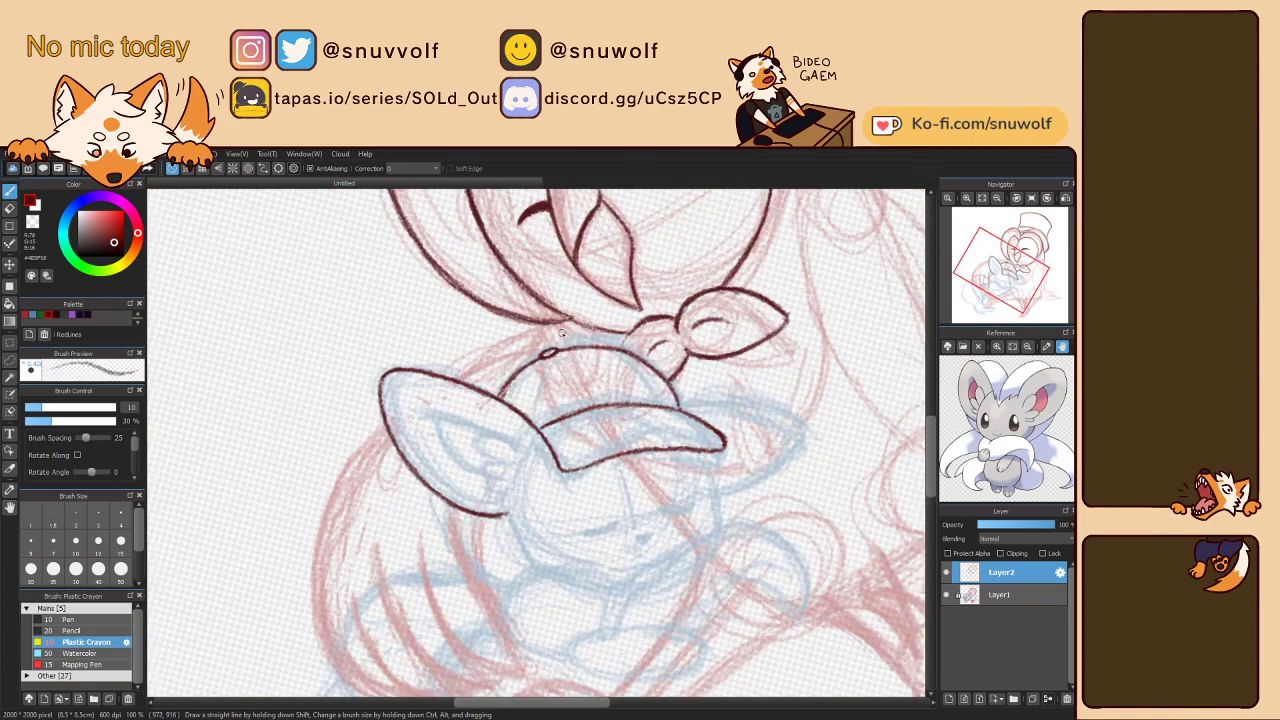
- Ink both sides of the companion's face, one below the brim's tip and one below the raised ear
{"action": "key", "text": "Right"}
{"action": "key", "text": "Right"}
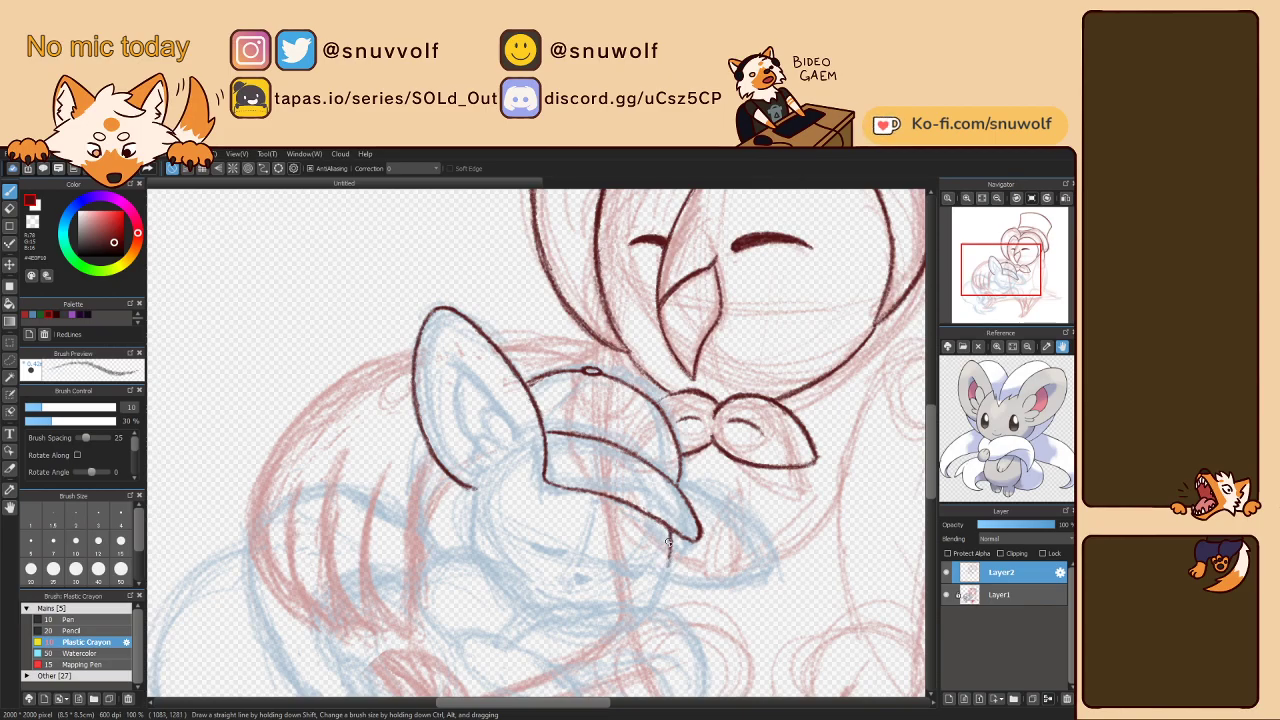
{"action": "key", "text": "ctrl+z"}
{"action": "left_click_drag", "start_coordinate": [672, 536], "coordinate": [661, 576]}
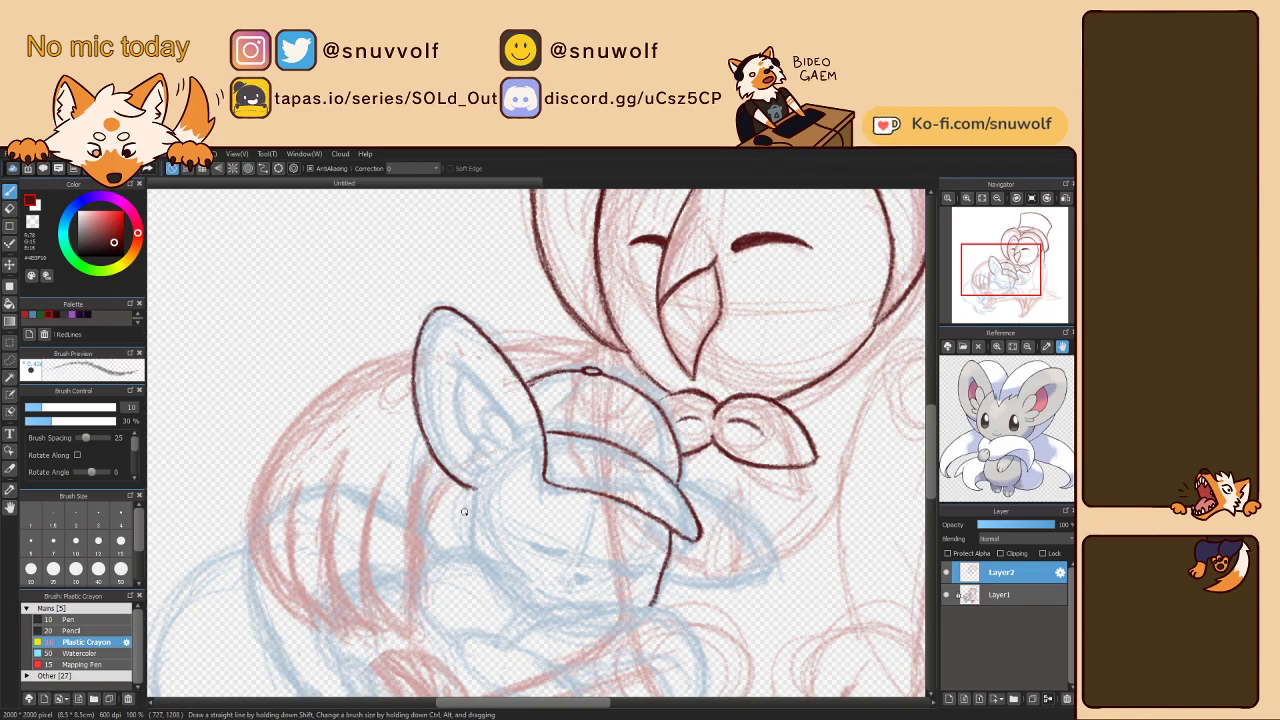
{"action": "left_click_drag", "start_coordinate": [476, 487], "coordinate": [473, 540]}
{"action": "left_click_drag", "start_coordinate": [476, 489], "coordinate": [474, 542]}
- Ink small curved fur strands at the base of the companion's raised ear
{"action": "key", "text": "Right"}
{"action": "key", "text": "Right"}
{"action": "key", "text": "Right"}
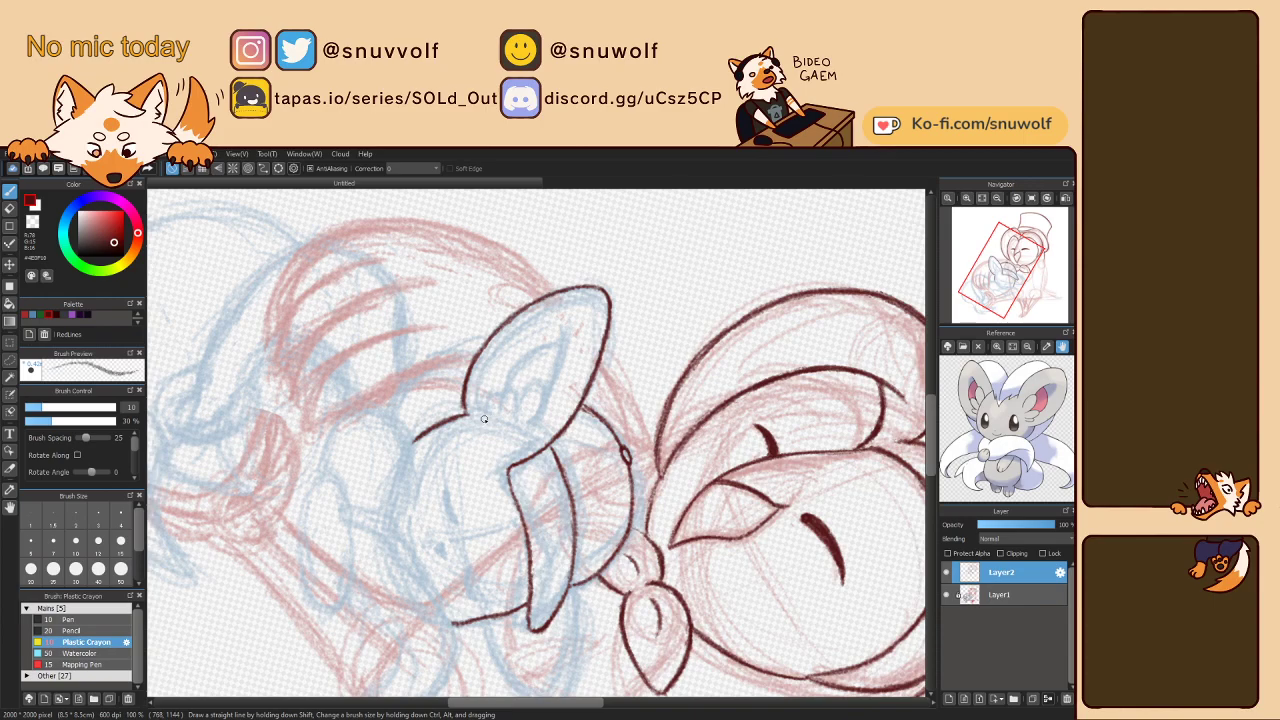
{"action": "mouse_move", "coordinate": [483, 419]}
{"action": "left_mouse_down"}
{"action": "mouse_move", "coordinate": [501, 394]}
{"action": "mouse_move", "coordinate": [511, 413]}
{"action": "left_mouse_up"}
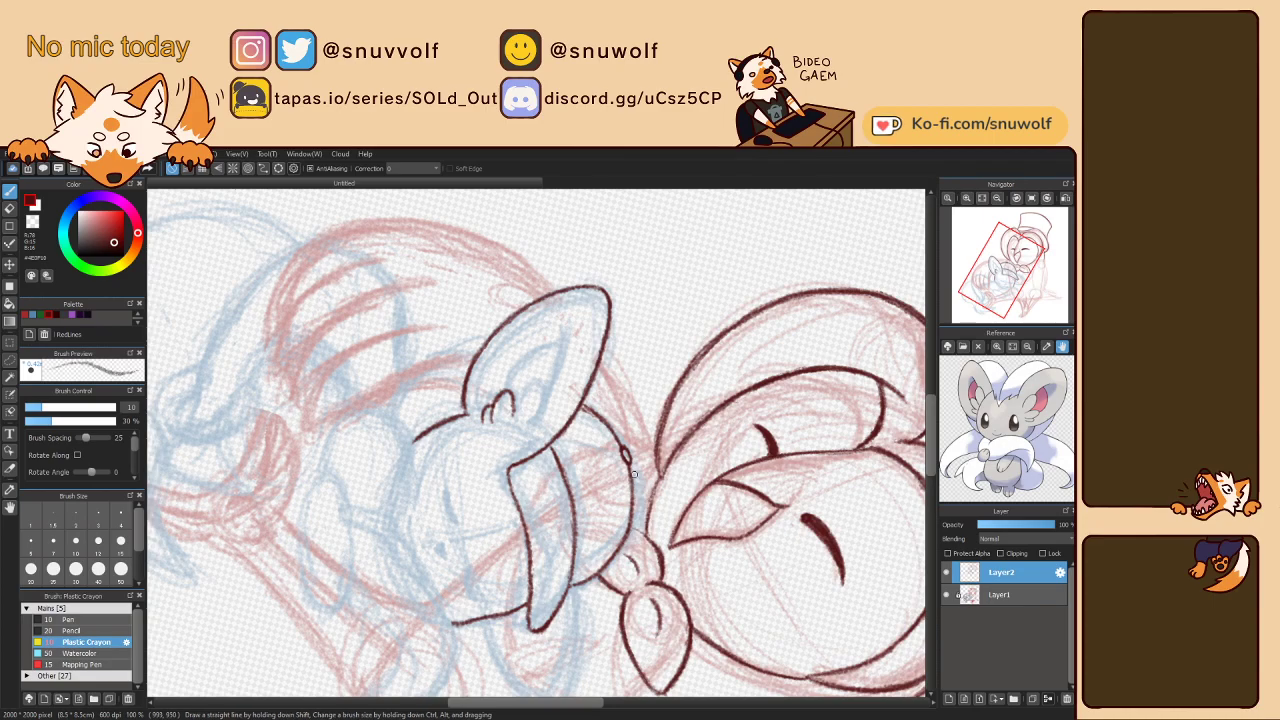
{"action": "key", "text": "Left"}
{"action": "key", "text": "Left"}
{"action": "key", "text": "Left"}
{"action": "key", "text": "Left"}
{"action": "key", "text": "Left"}
{"action": "key", "text": "Left"}
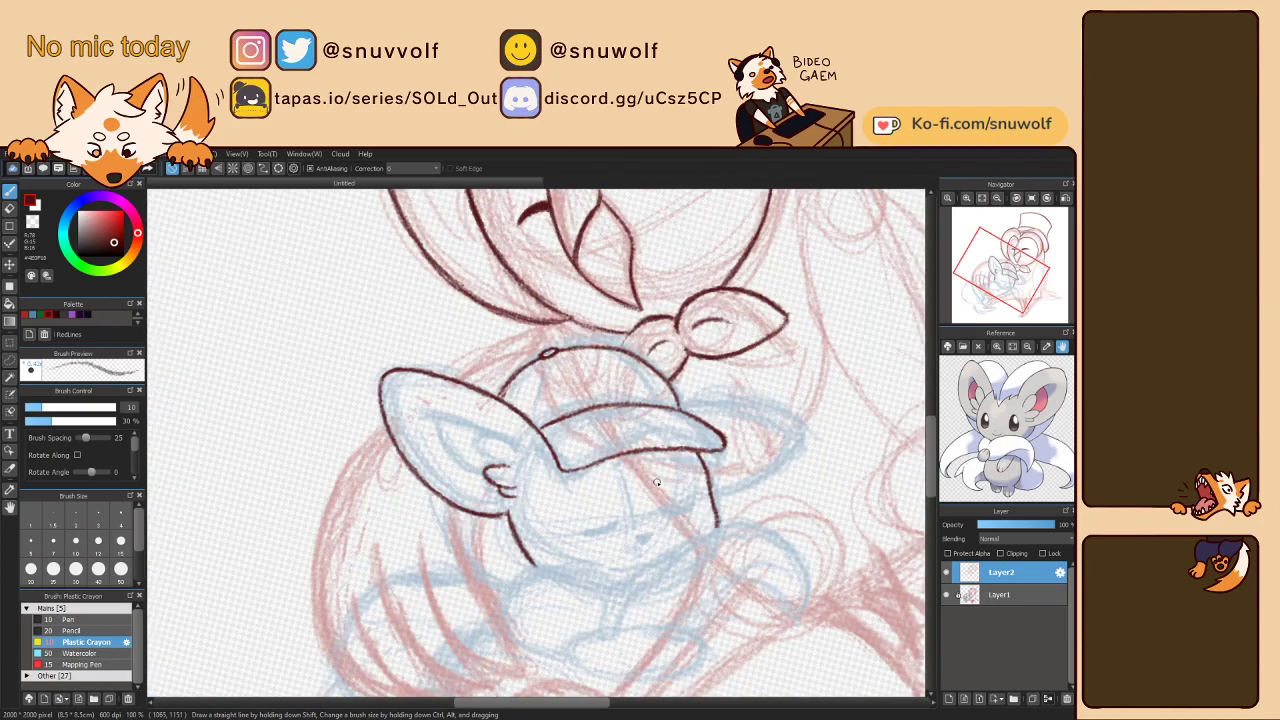
{"action": "key", "text": "Right"}
{"action": "key", "text": "Right"}
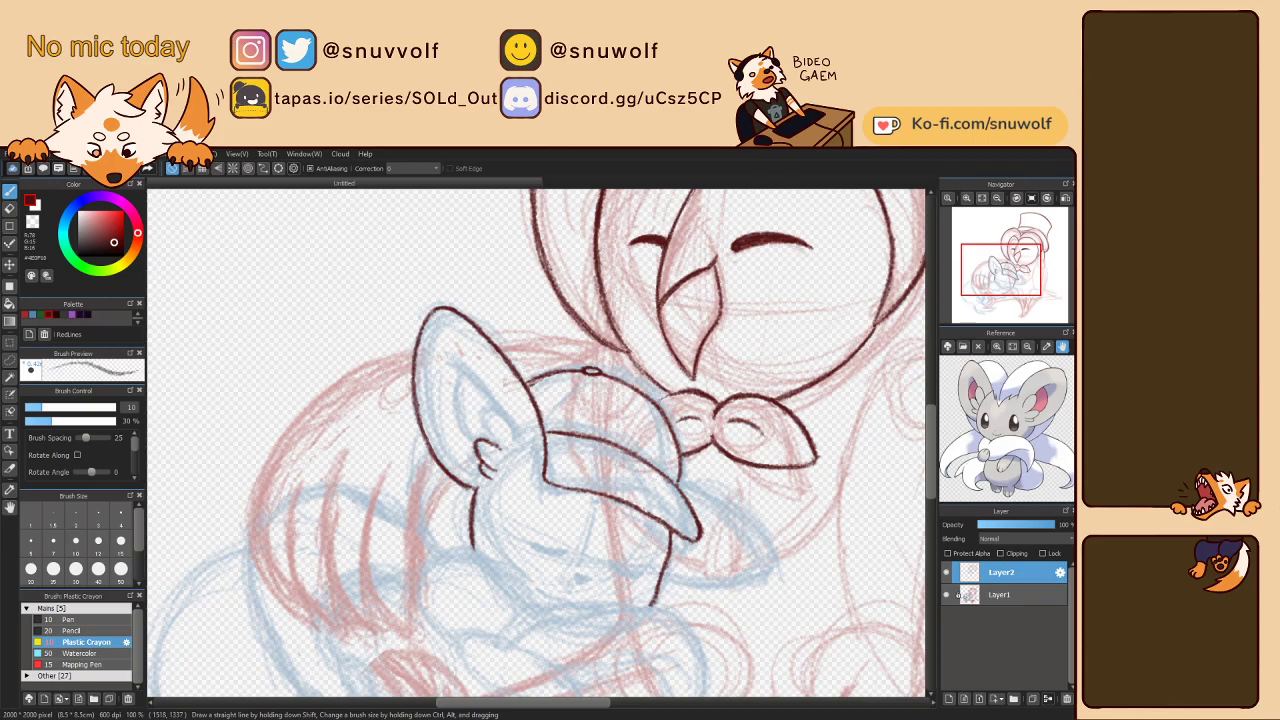
- Ink the outline of the companion's far ear, emerging from behind the cap brim and ending at the cheek
{"action": "scroll", "coordinate": [803, 305], "scroll_direction": "down", "scroll_amount": 3}
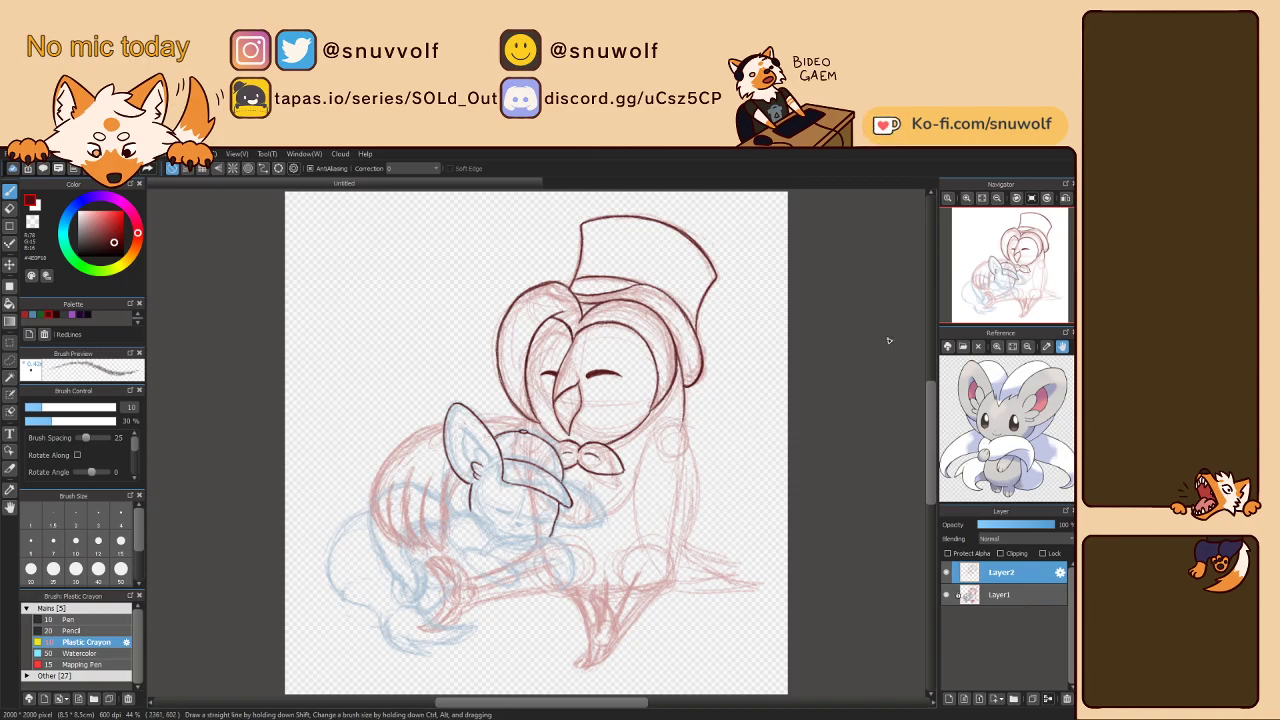
{"action": "mouse_move", "coordinate": [963, 223]}
{"action": "left_click", "coordinate": [966, 198]}
{"action": "left_click", "coordinate": [966, 198]}
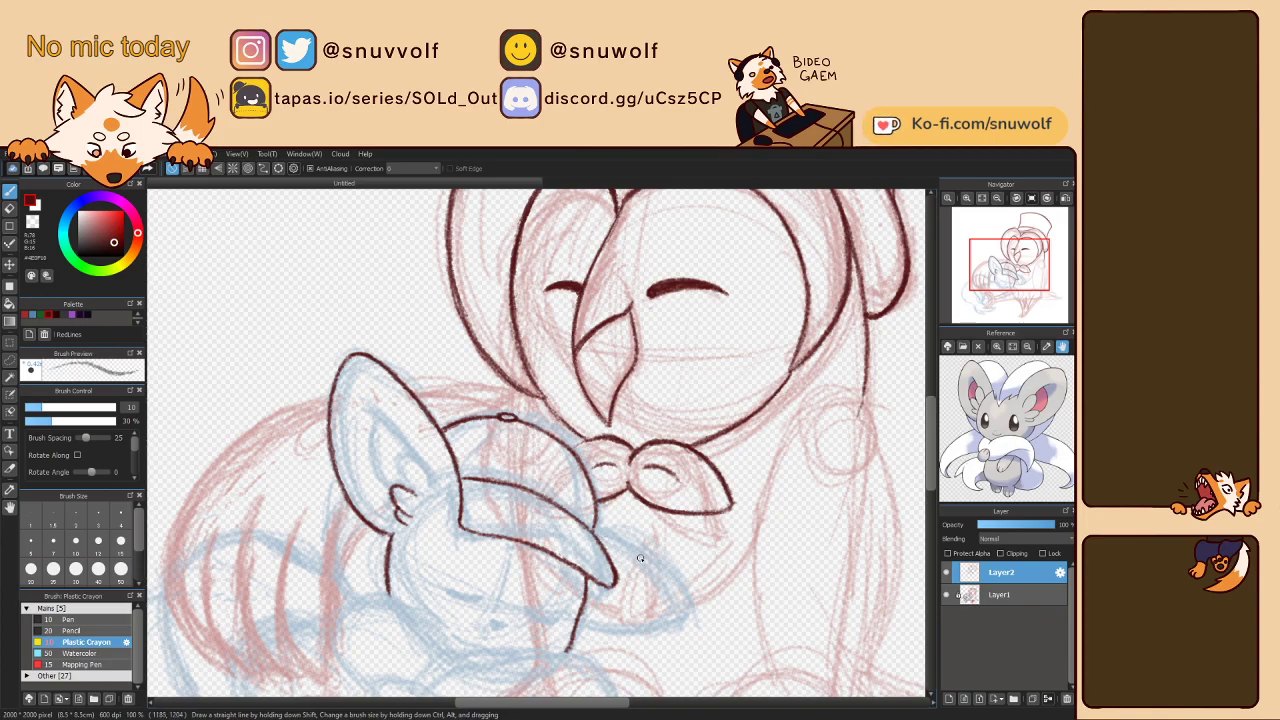
{"action": "key", "text": "Left"}
{"action": "key", "text": "Left"}
{"action": "key", "text": "Left"}
{"action": "key", "text": "Left"}
{"action": "left_click_drag", "start_coordinate": [658, 556], "coordinate": [659, 408]}
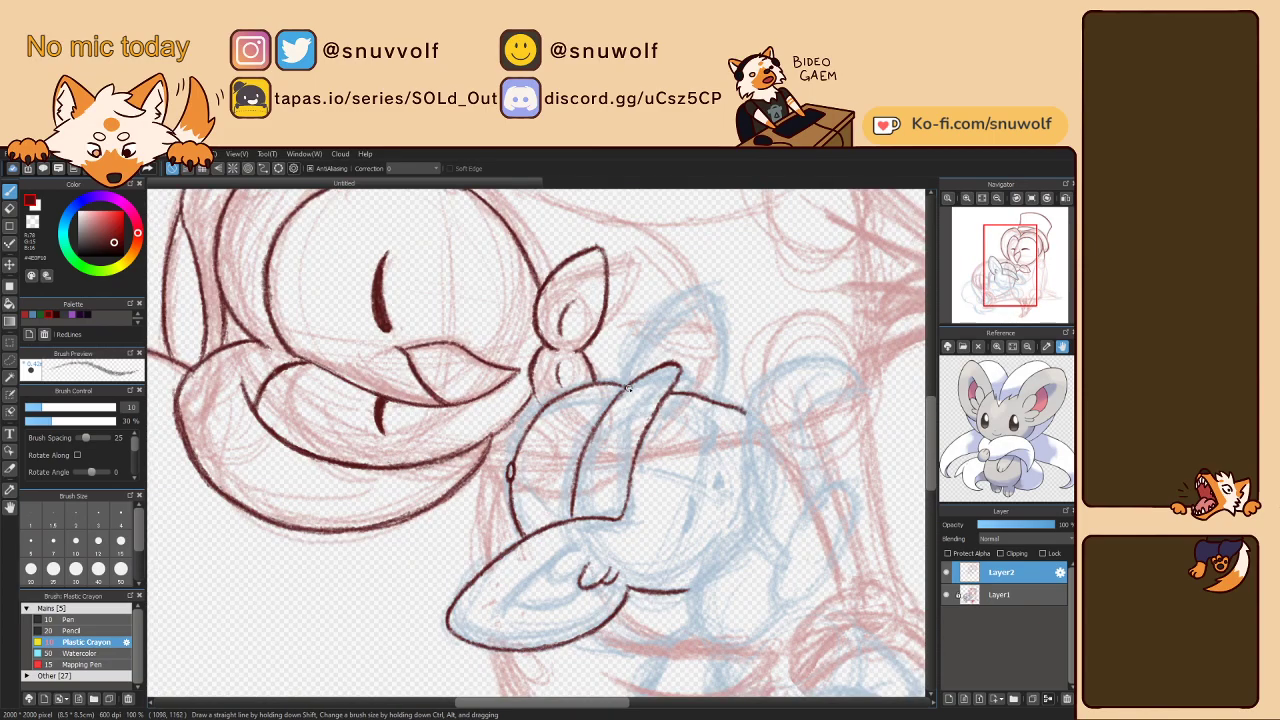
{"action": "mouse_move", "coordinate": [626, 382]}
{"action": "left_mouse_down"}
{"action": "mouse_move", "coordinate": [669, 317]}
{"action": "mouse_move", "coordinate": [637, 344]}
{"action": "mouse_move", "coordinate": [691, 299]}
{"action": "mouse_move", "coordinate": [646, 332]}
{"action": "mouse_move", "coordinate": [700, 297]}
{"action": "mouse_move", "coordinate": [634, 346]}
{"action": "mouse_move", "coordinate": [686, 304]}
{"action": "left_mouse_up"}
{"action": "key", "text": "ctrl+z"}
{"action": "mouse_move", "coordinate": [690, 303]}
{"action": "left_mouse_down"}
{"action": "mouse_move", "coordinate": [716, 312]}
{"action": "mouse_move", "coordinate": [715, 394]}
{"action": "left_mouse_up"}
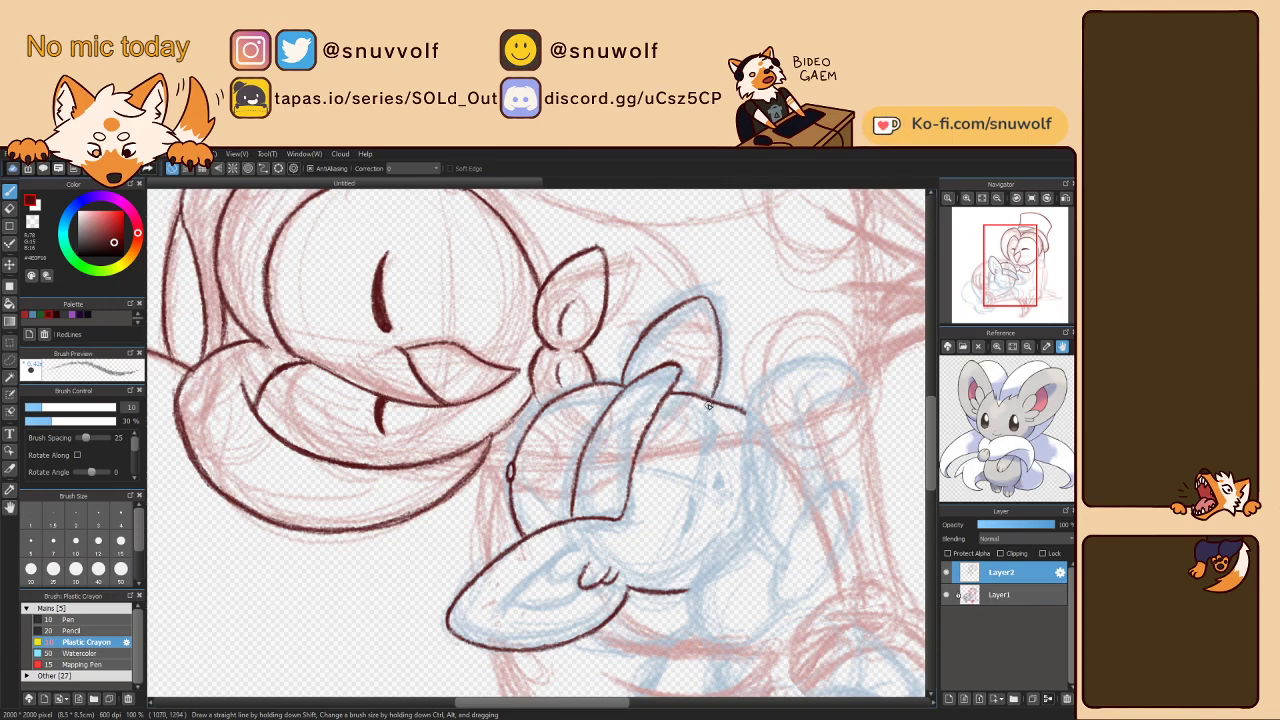
- Add a larger curved fur strand to the tuft inside the companion's raised ear
{"action": "key", "text": "Right"}
{"action": "key", "text": "Right"}
{"action": "key", "text": "Right"}
{"action": "key", "text": "Right"}
{"action": "key", "text": "Right"}
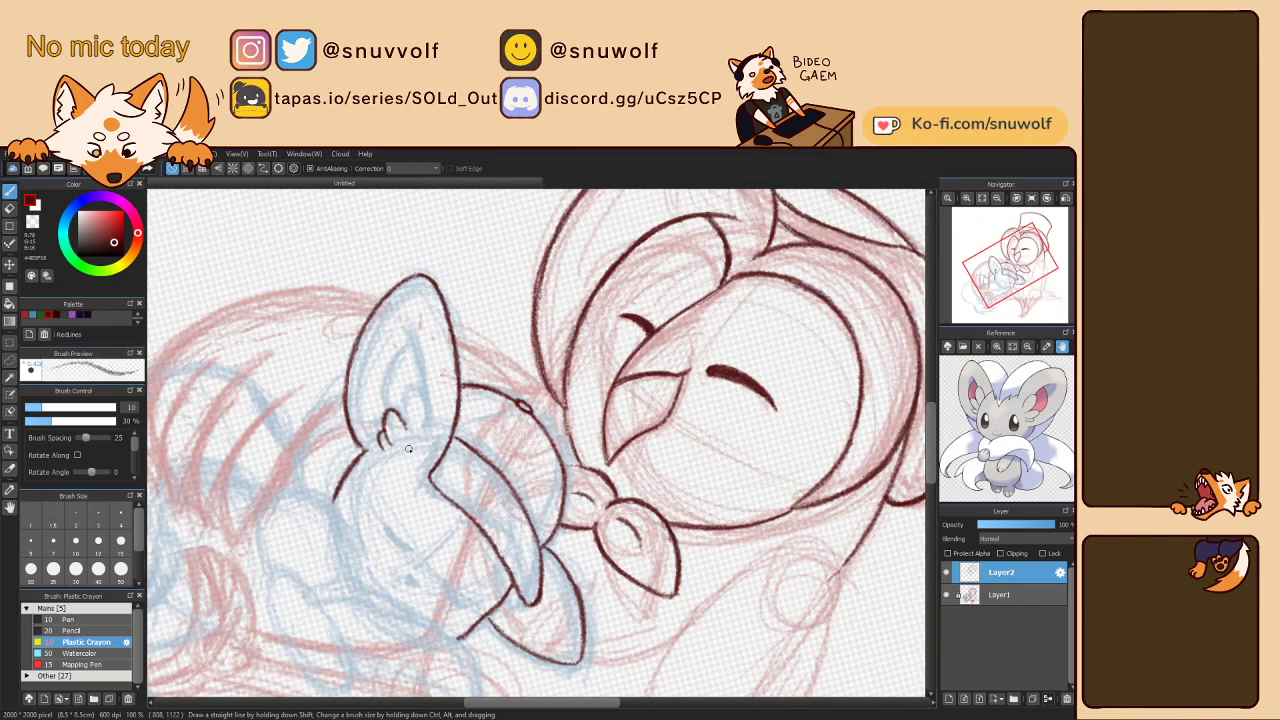
{"action": "left_click_drag", "start_coordinate": [428, 362], "coordinate": [443, 337]}
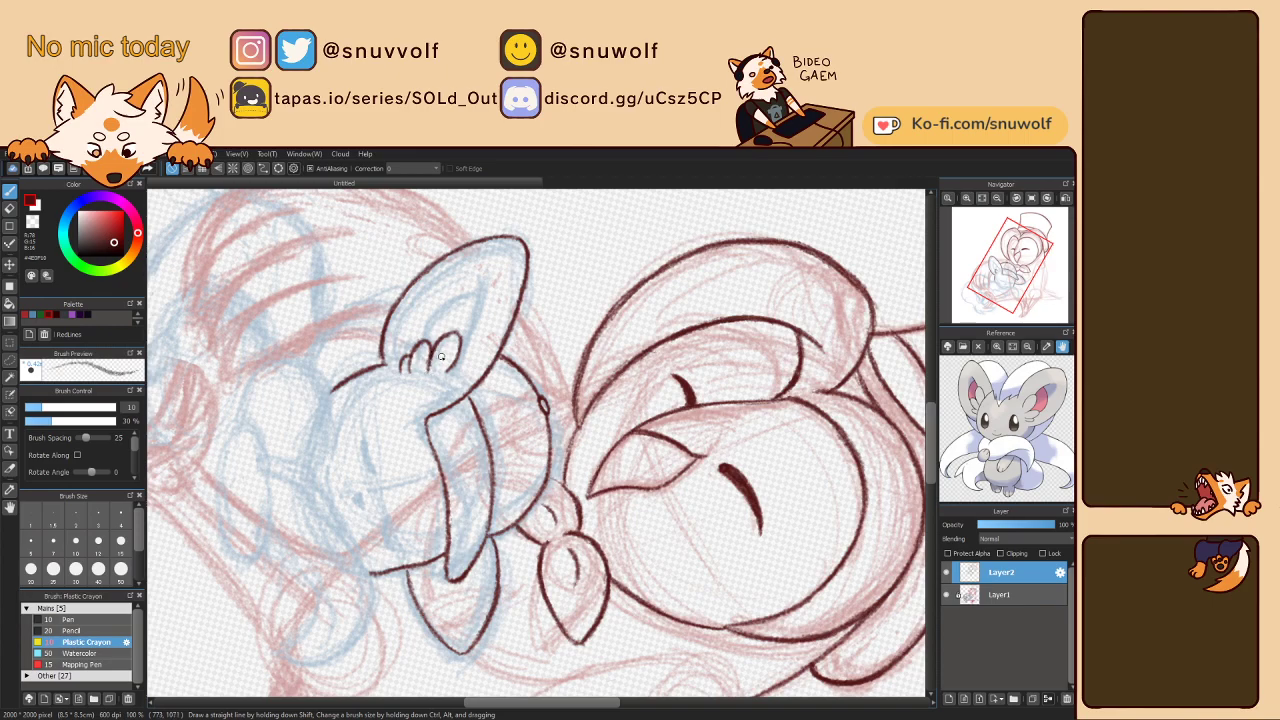
{"action": "key", "text": "Left"}
{"action": "key", "text": "Left"}
{"action": "key", "text": "Right"}
{"action": "key", "text": "Right"}
{"action": "key", "text": "Left"}
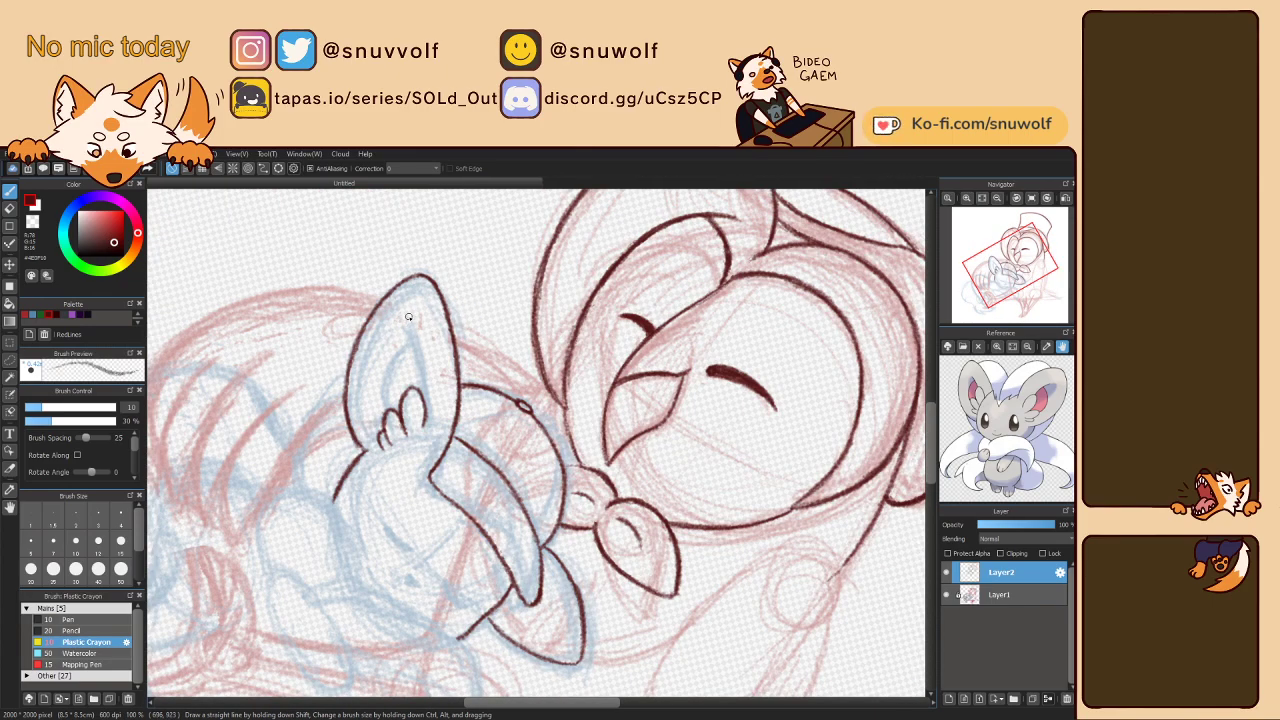
- Ink the inner-ear line on the cap side of the raised ear, from near the tip down to the fur tuft
{"action": "left_click_drag", "start_coordinate": [406, 314], "coordinate": [424, 396]}
{"action": "mouse_move", "coordinate": [405, 309]}
{"action": "left_mouse_down"}
{"action": "mouse_move", "coordinate": [419, 374]}
{"action": "mouse_move", "coordinate": [421, 384]}
{"action": "left_mouse_up"}
{"action": "key", "text": "ctrl+z"}
{"action": "left_click_drag", "start_coordinate": [404, 306], "coordinate": [412, 332]}
{"action": "key", "text": "Up"}
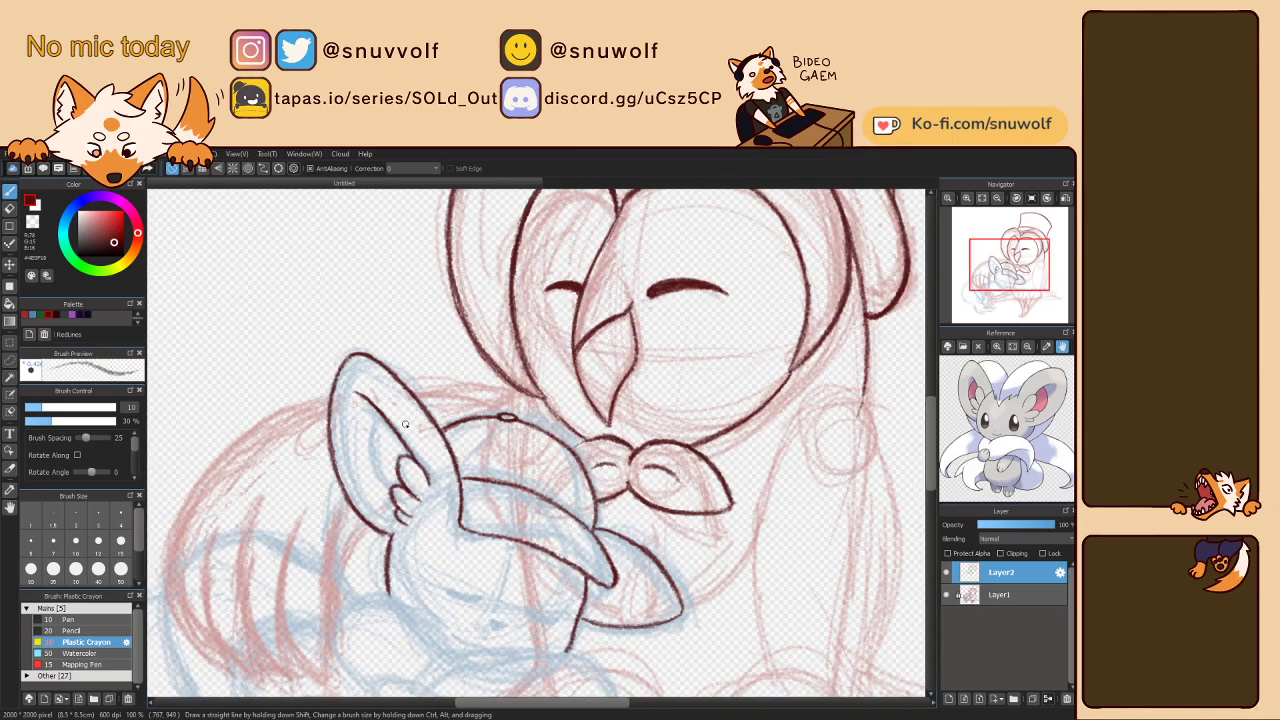
{"action": "key", "text": "Right"}
{"action": "key", "text": "Right"}
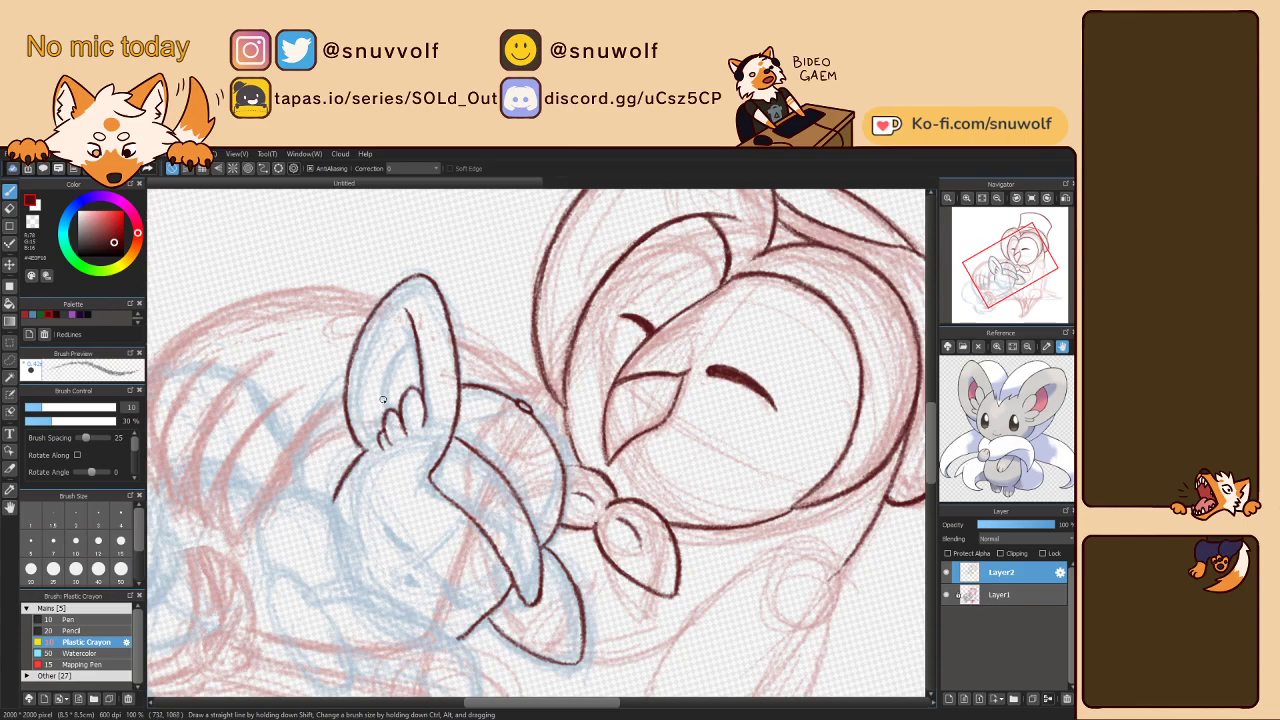
- Ink the outer side of the raised ear's inner contour down to the fur tuft, redoing unsatisfactory strokes
{"action": "mouse_move", "coordinate": [380, 412]}
{"action": "left_mouse_down"}
{"action": "mouse_move", "coordinate": [381, 366]}
{"action": "mouse_move", "coordinate": [383, 384]}
{"action": "mouse_move", "coordinate": [404, 340]}
{"action": "mouse_move", "coordinate": [386, 350]}
{"action": "mouse_move", "coordinate": [410, 330]}
{"action": "mouse_move", "coordinate": [391, 350]}
{"action": "mouse_move", "coordinate": [394, 428]}
{"action": "left_mouse_up"}
{"action": "key", "text": "ctrl+z"}
{"action": "key", "text": "ctrl+z"}
{"action": "key", "text": "ctrl+z"}
{"action": "mouse_move", "coordinate": [379, 388]}
{"action": "left_mouse_down"}
{"action": "mouse_move", "coordinate": [402, 345]}
{"action": "mouse_move", "coordinate": [389, 357]}
{"action": "mouse_move", "coordinate": [410, 330]}
{"action": "mouse_move", "coordinate": [381, 386]}
{"action": "left_mouse_up"}
{"action": "key", "text": "ctrl+z"}
{"action": "key", "text": "Up"}
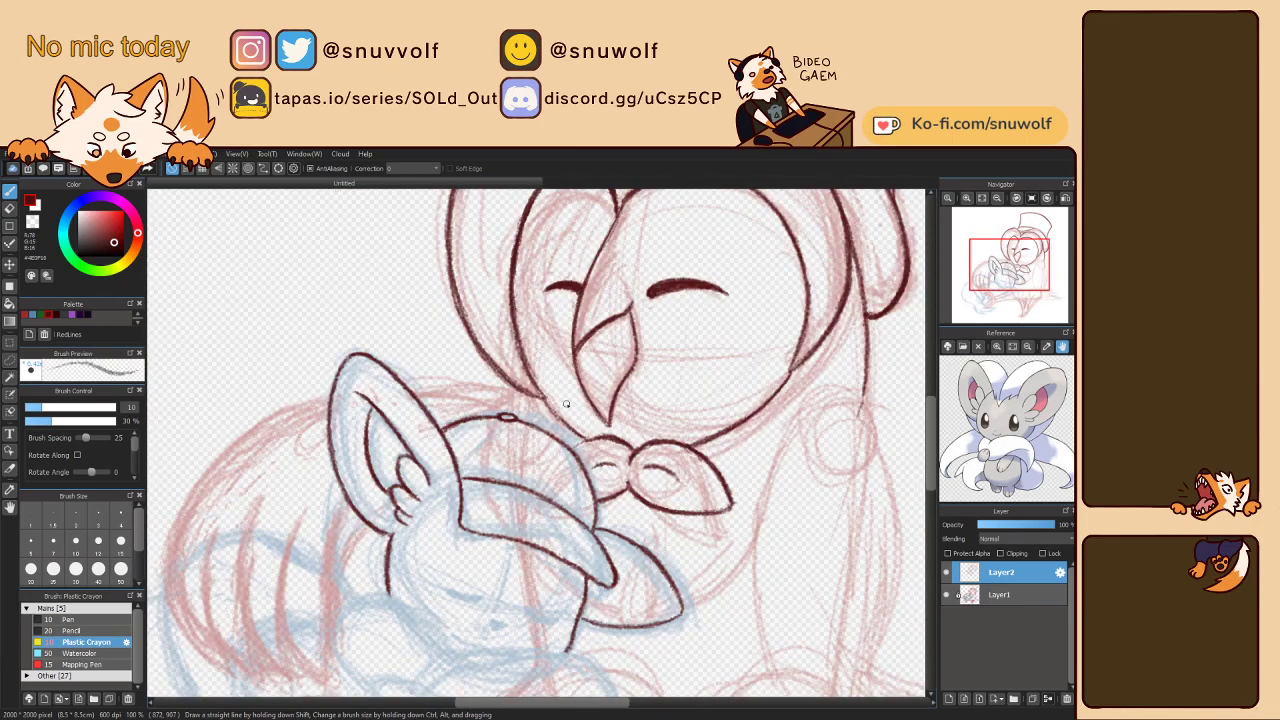
- Ink the rounded fur lobe below the raised ear and start the adjoining curve under the companion's chin
{"action": "left_click_drag", "start_coordinate": [1010, 269], "coordinate": [1009, 281]}
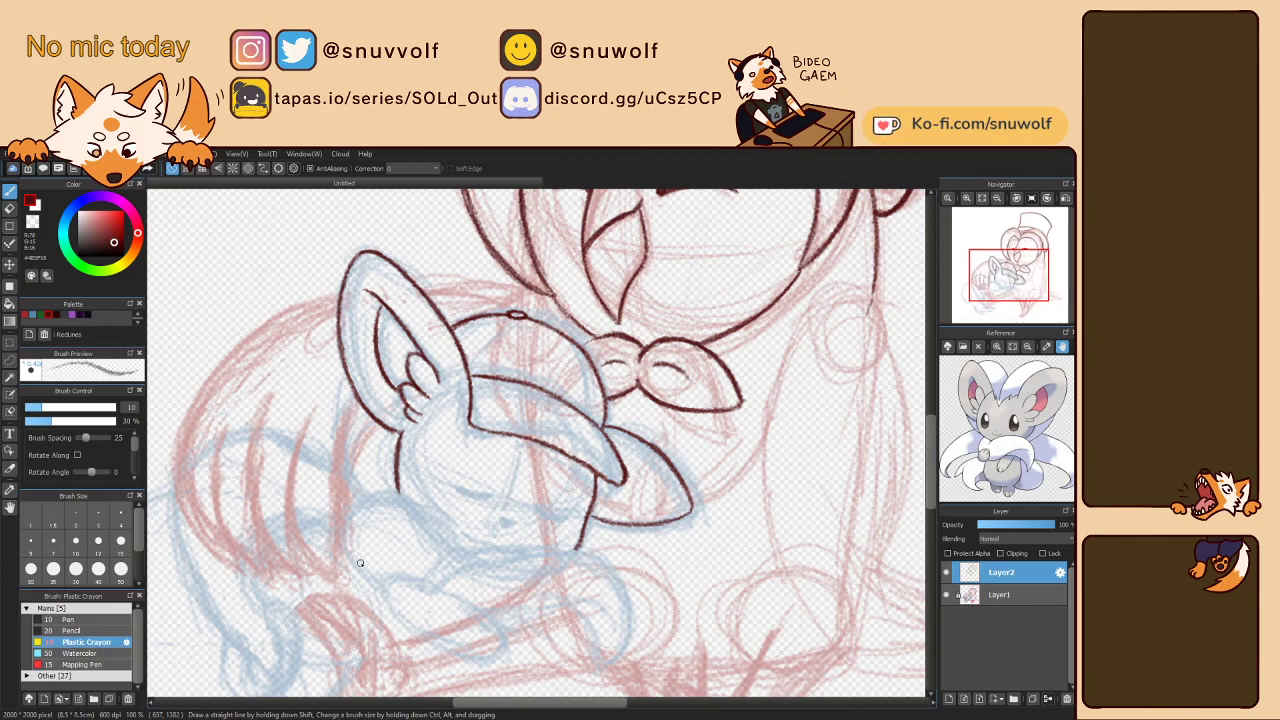
{"action": "mouse_move", "coordinate": [355, 557]}
{"action": "left_mouse_down"}
{"action": "mouse_move", "coordinate": [352, 525]}
{"action": "mouse_move", "coordinate": [357, 550]}
{"action": "mouse_move", "coordinate": [369, 503]}
{"action": "mouse_move", "coordinate": [353, 554]}
{"action": "mouse_move", "coordinate": [387, 495]}
{"action": "mouse_move", "coordinate": [354, 526]}
{"action": "mouse_move", "coordinate": [399, 497]}
{"action": "mouse_move", "coordinate": [361, 511]}
{"action": "mouse_move", "coordinate": [408, 496]}
{"action": "mouse_move", "coordinate": [368, 502]}
{"action": "mouse_move", "coordinate": [414, 499]}
{"action": "mouse_move", "coordinate": [379, 495]}
{"action": "mouse_move", "coordinate": [423, 507]}
{"action": "mouse_move", "coordinate": [398, 492]}
{"action": "mouse_move", "coordinate": [455, 548]}
{"action": "left_mouse_up"}
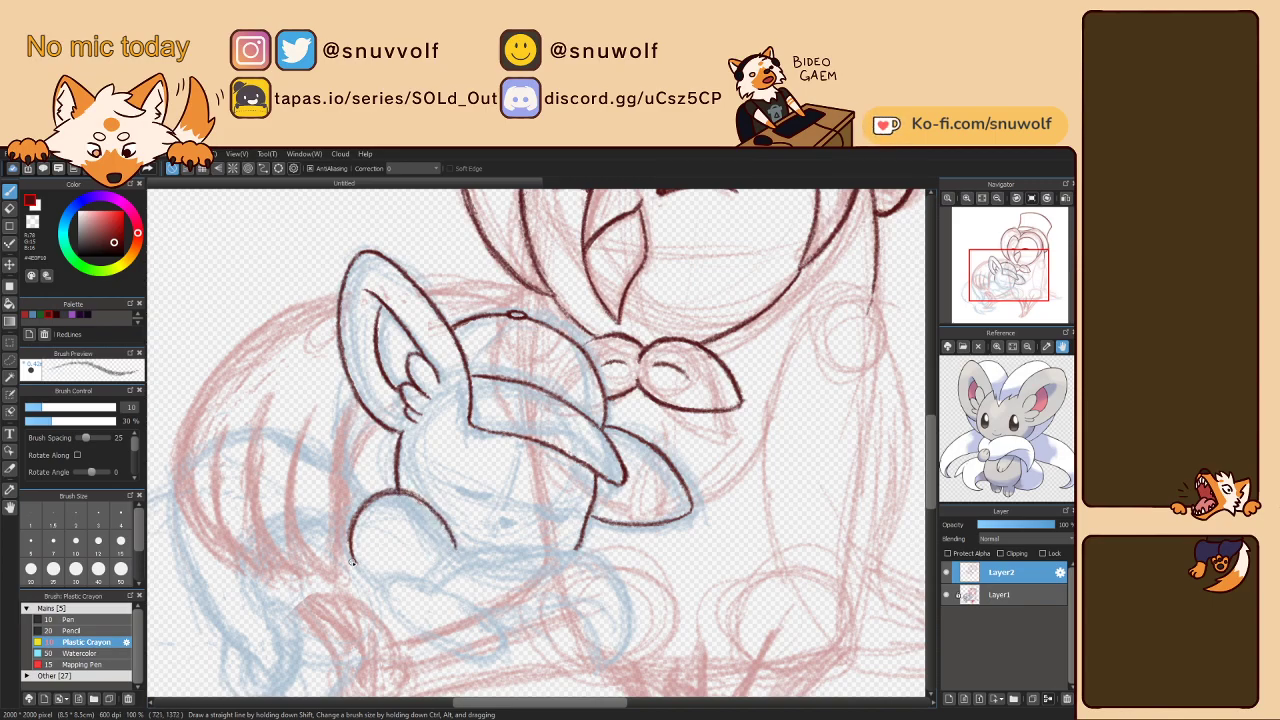
{"action": "left_click_drag", "start_coordinate": [352, 548], "coordinate": [360, 568]}
{"action": "mouse_move", "coordinate": [378, 585]}
{"action": "left_mouse_down"}
{"action": "mouse_move", "coordinate": [410, 578]}
{"action": "mouse_move", "coordinate": [449, 594]}
{"action": "left_mouse_up"}
{"action": "left_click_drag", "start_coordinate": [442, 565], "coordinate": [461, 553]}
- Continue the fur's upper edge under the companion's chin, across the face's base and curving down past the far cheek
{"action": "key", "text": "Left"}
{"action": "key", "text": "Left"}
{"action": "key", "text": "Left"}
{"action": "key", "text": "Left"}
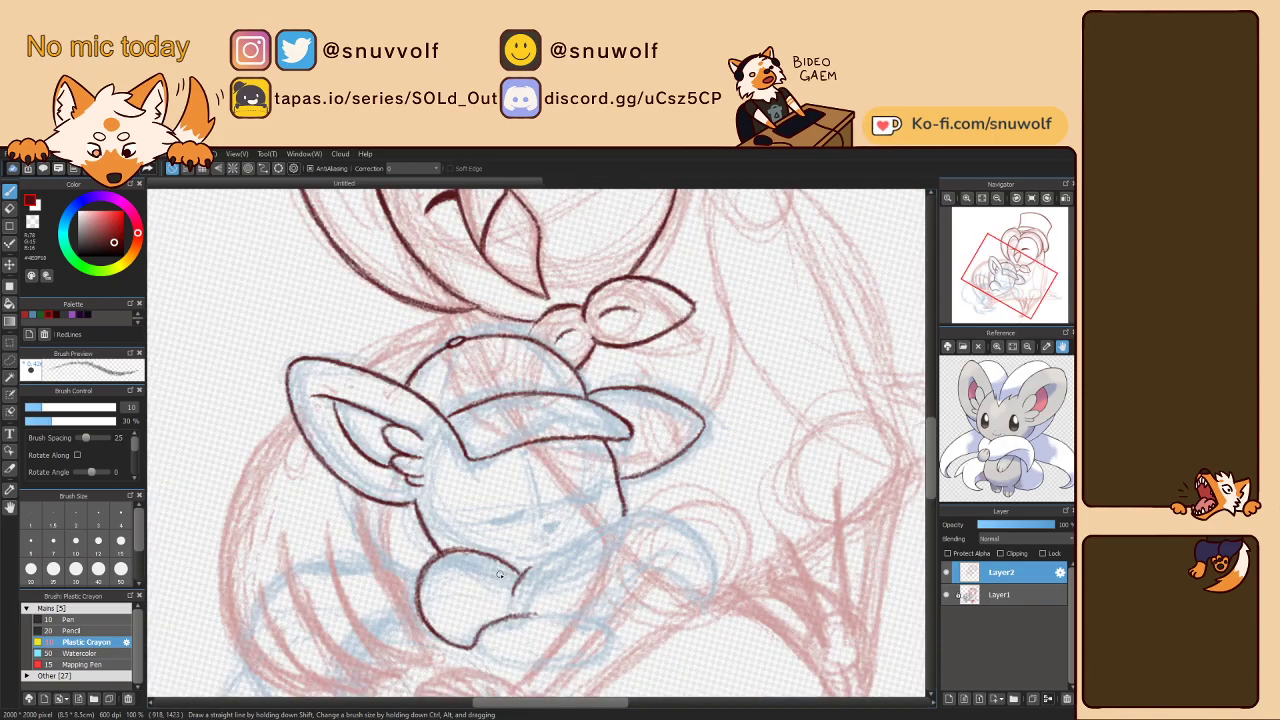
{"action": "mouse_move", "coordinate": [590, 586]}
{"action": "left_mouse_down"}
{"action": "mouse_move", "coordinate": [605, 542]}
{"action": "mouse_move", "coordinate": [591, 556]}
{"action": "mouse_move", "coordinate": [612, 529]}
{"action": "mouse_move", "coordinate": [592, 550]}
{"action": "mouse_move", "coordinate": [667, 457]}
{"action": "left_mouse_up"}
{"action": "key", "text": "Right"}
{"action": "key", "text": "Right"}
{"action": "key", "text": "Right"}
{"action": "key", "text": "Right"}
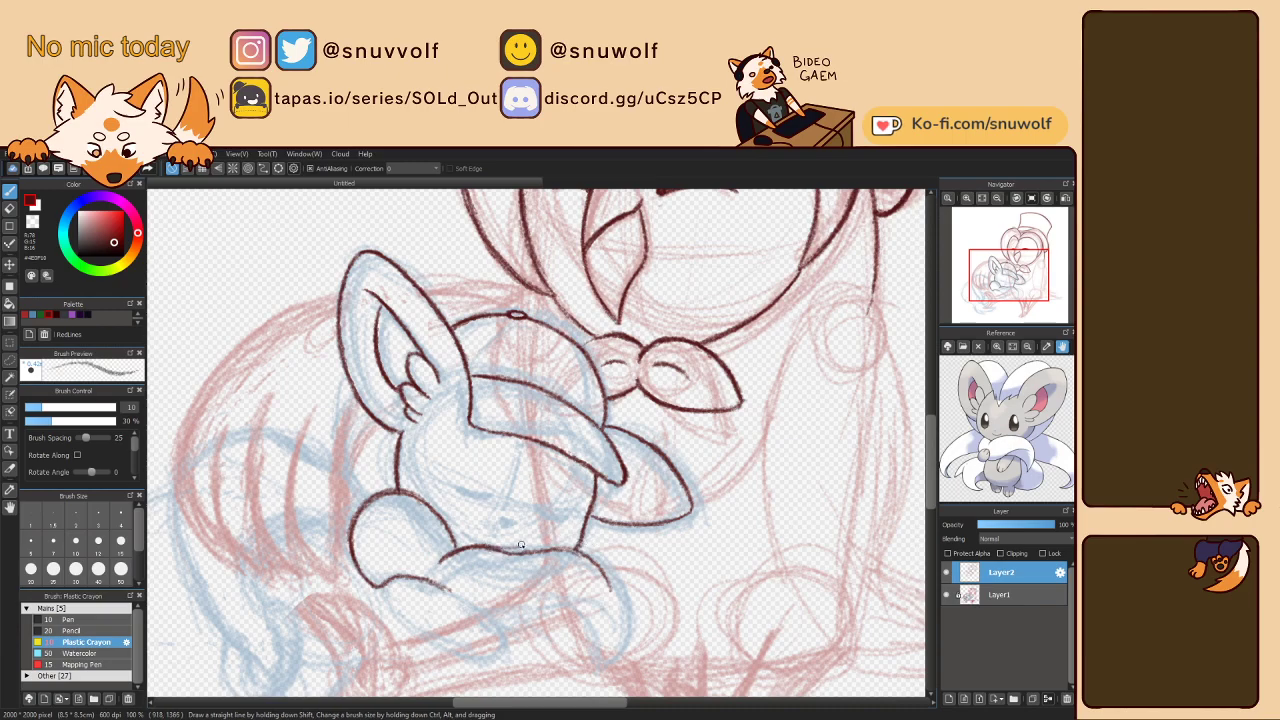
- Ink the fur's curve from under the chin past the far cheek and down around its rounded end, redoing the stroke
{"action": "key", "text": "Left"}
{"action": "key", "text": "Left"}
{"action": "key", "text": "Left"}
{"action": "key", "text": "Left"}
{"action": "key", "text": "Left"}
{"action": "key", "text": "Left"}
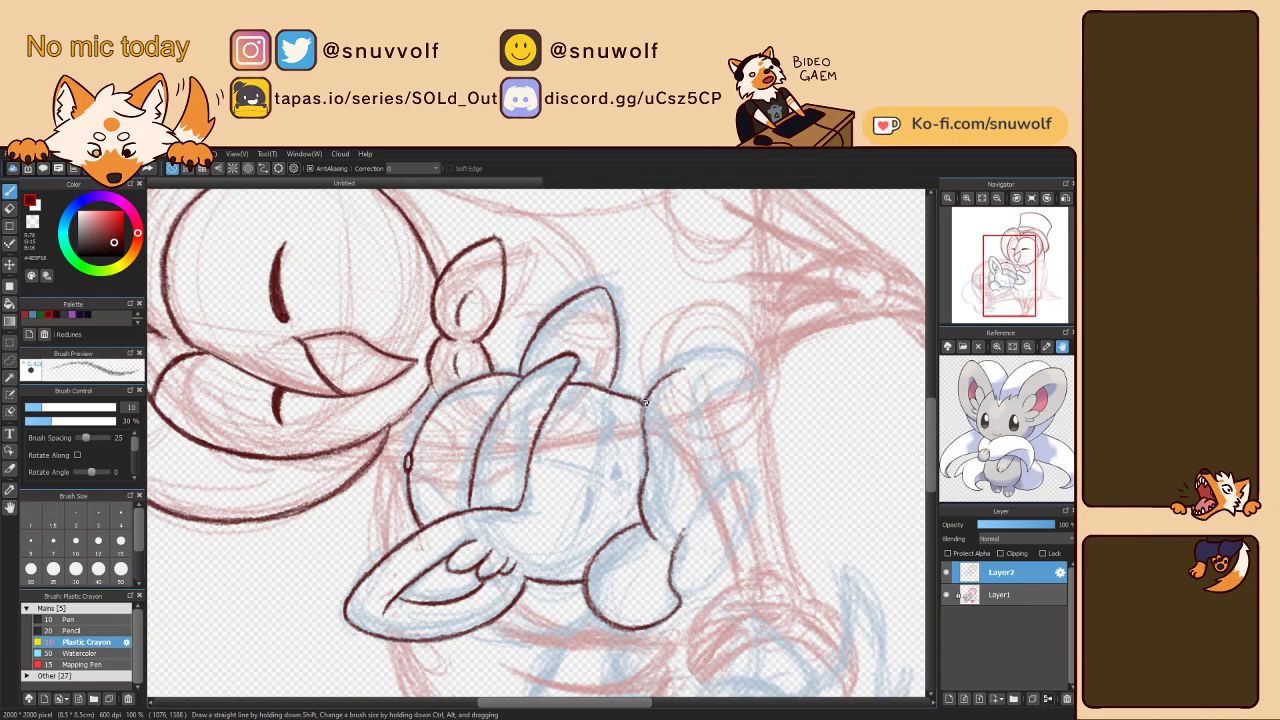
{"action": "left_click_drag", "start_coordinate": [647, 404], "coordinate": [644, 471]}
{"action": "key", "text": "Left"}
{"action": "key", "text": "Left"}
{"action": "mouse_move", "coordinate": [612, 350]}
{"action": "left_mouse_down"}
{"action": "mouse_move", "coordinate": [660, 286]}
{"action": "mouse_move", "coordinate": [622, 302]}
{"action": "mouse_move", "coordinate": [676, 281]}
{"action": "left_mouse_up"}
{"action": "key", "text": "Left"}
{"action": "key", "text": "Left"}
{"action": "key", "text": "Left"}
{"action": "key", "text": "Left"}
{"action": "key", "text": "Right"}
{"action": "key", "text": "Right"}
{"action": "key", "text": "Right"}
{"action": "key", "text": "Right"}
{"action": "key", "text": "Right"}
{"action": "key", "text": "Right"}
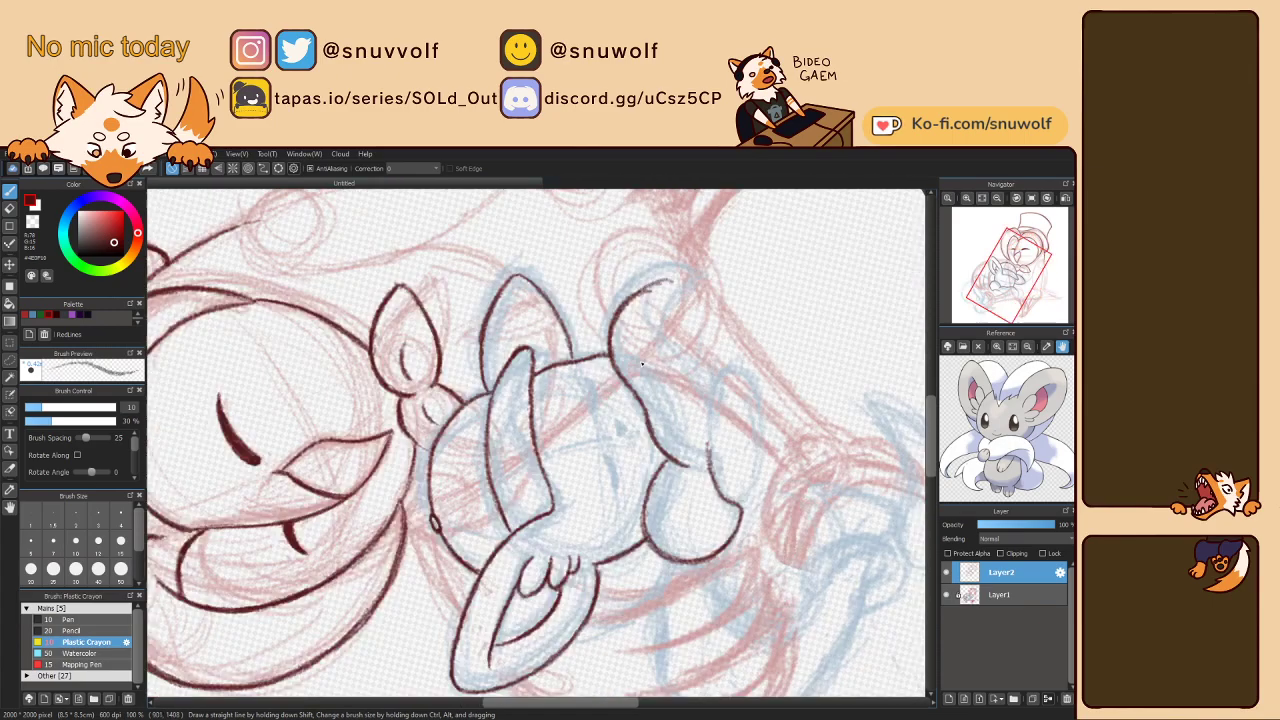
{"action": "key", "text": "ctrl+z"}
{"action": "left_click_drag", "start_coordinate": [647, 406], "coordinate": [686, 359]}
{"action": "mouse_move", "coordinate": [655, 376]}
{"action": "left_mouse_down"}
{"action": "mouse_move", "coordinate": [713, 349]}
{"action": "mouse_move", "coordinate": [758, 380]}
{"action": "left_mouse_up"}
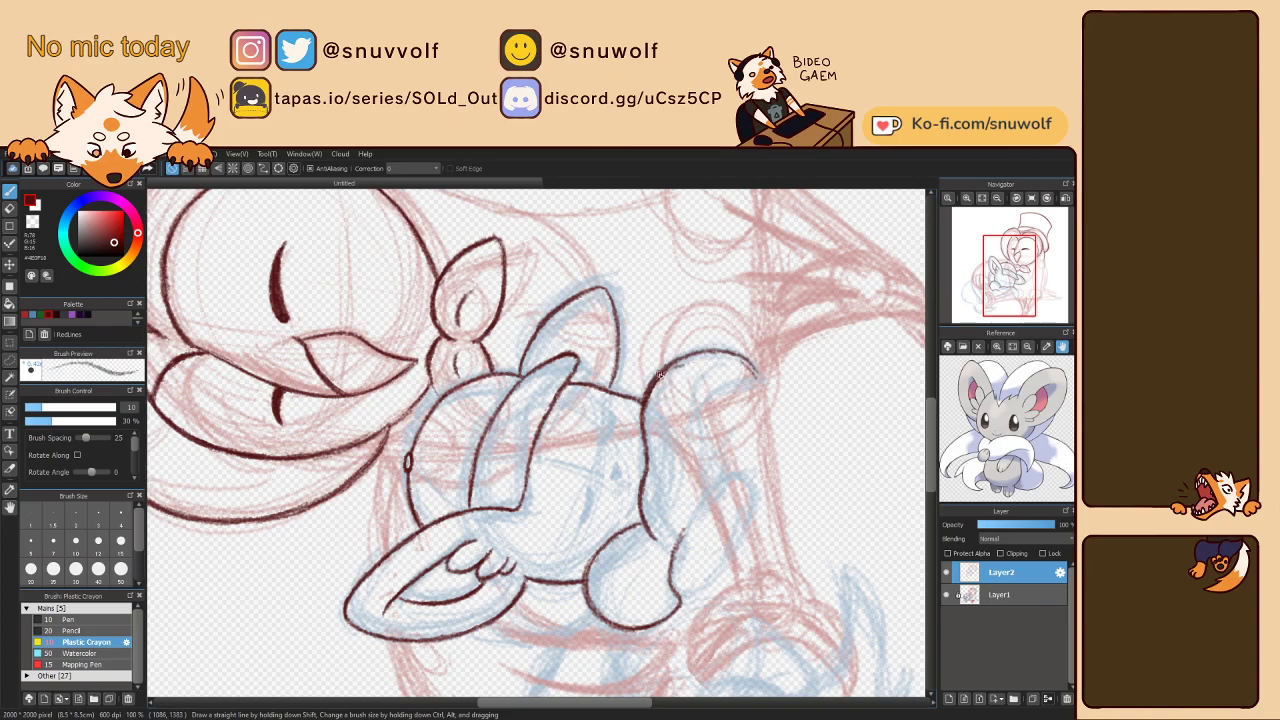
{"action": "key", "text": "Right"}
{"action": "key", "text": "Right"}
{"action": "key", "text": "Right"}
{"action": "key", "text": "Right"}
{"action": "key", "text": "Right"}
{"action": "key", "text": "Right"}
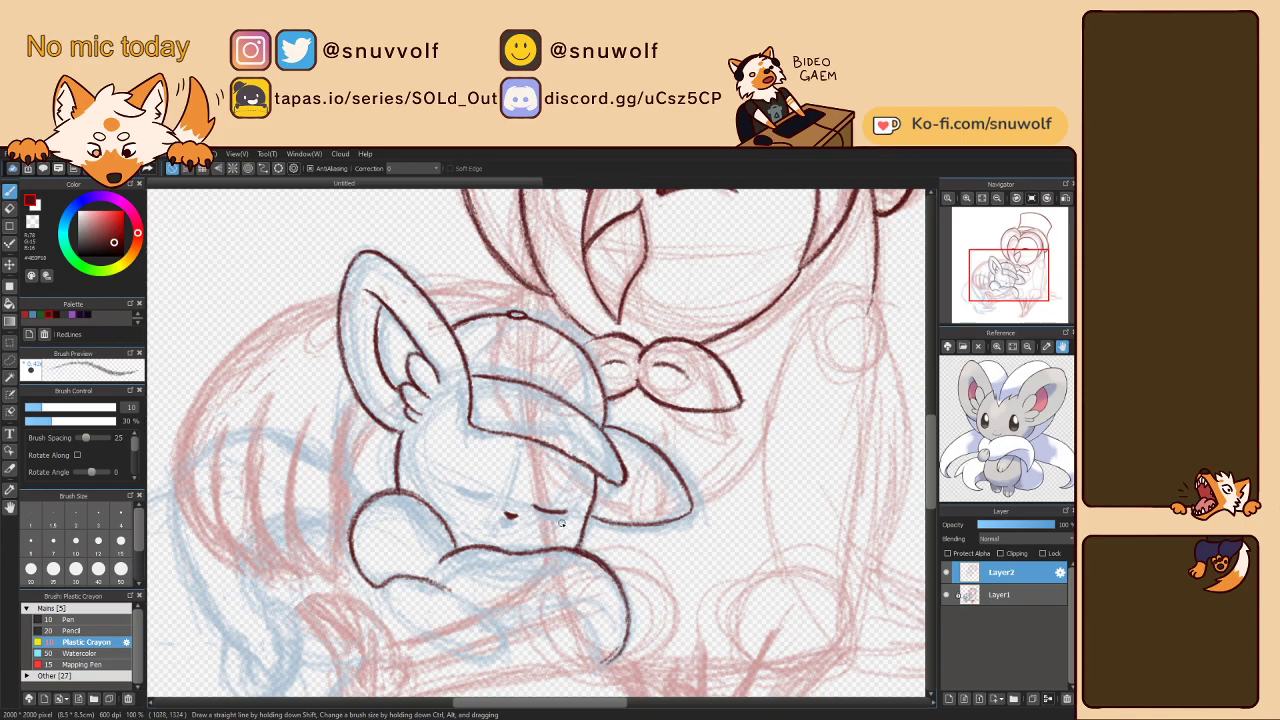
- Ink the closed eye on the raised-ear side and the small mouth under the nose, mirroring the canvas to draw them
{"action": "key", "text": "h"}
{"action": "left_click_drag", "start_coordinate": [583, 497], "coordinate": [610, 489]}
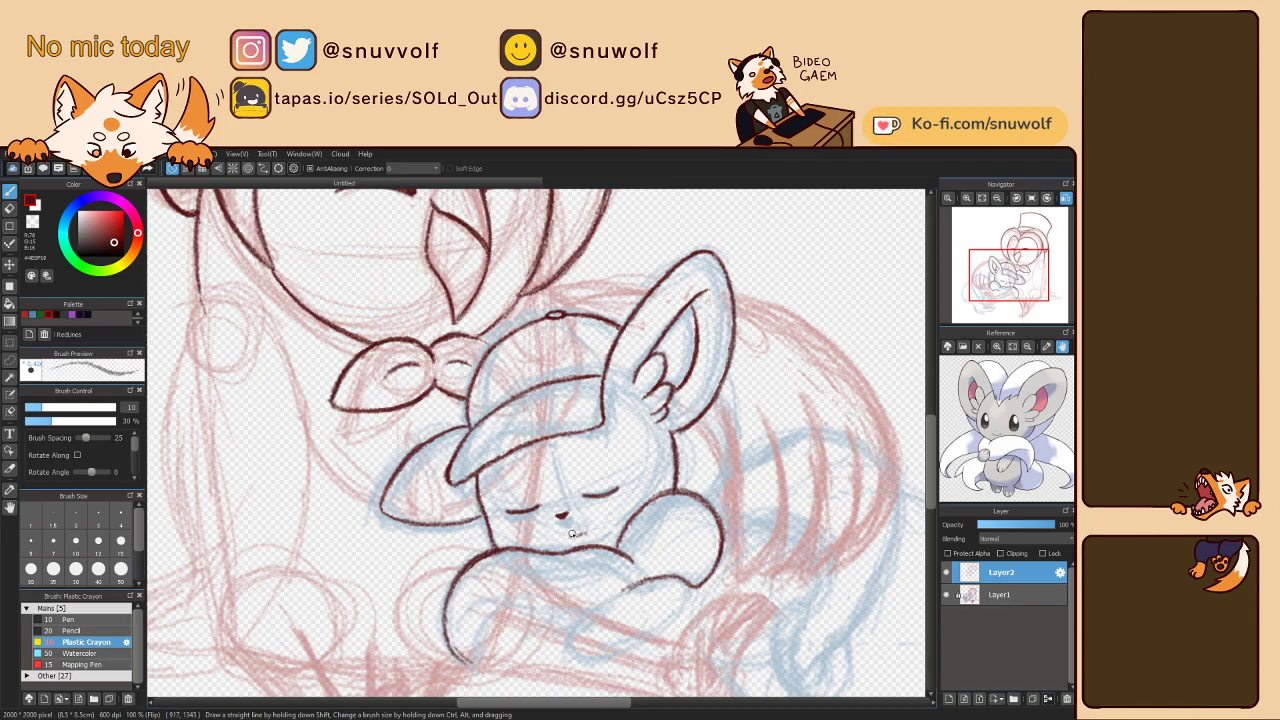
{"action": "key", "text": "Left"}
{"action": "key", "text": "Left"}
{"action": "key", "text": "Left"}
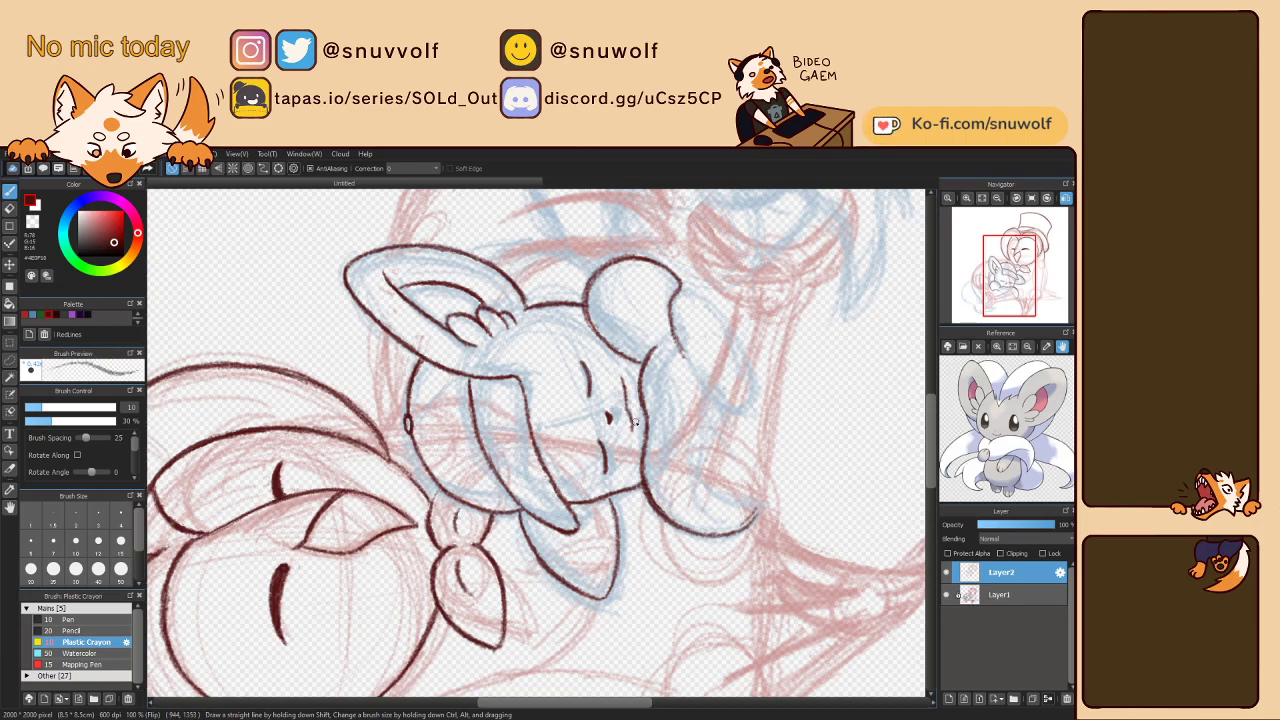
{"action": "key", "text": "Right"}
{"action": "key", "text": "Right"}
{"action": "key", "text": "Right"}
{"action": "key", "text": "Right"}
{"action": "key", "text": "Left"}
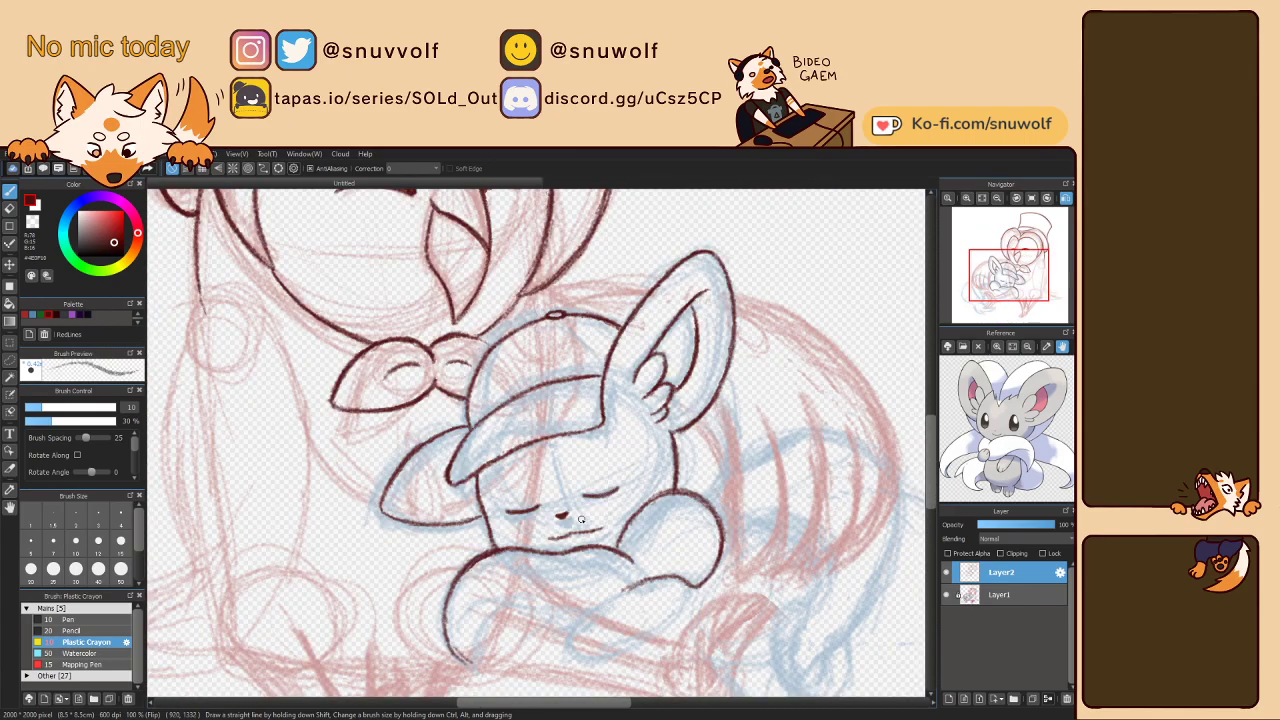
- Lasso the companion's mouth line, nudge it slightly downward, and clear the selection
{"action": "key", "text": "m"}
{"action": "mouse_move", "coordinate": [566, 548]}
{"action": "left_mouse_down"}
{"action": "mouse_move", "coordinate": [545, 530]}
{"action": "mouse_move", "coordinate": [612, 526]}
{"action": "mouse_move", "coordinate": [562, 542]}
{"action": "left_mouse_up"}
{"action": "key", "text": "v"}
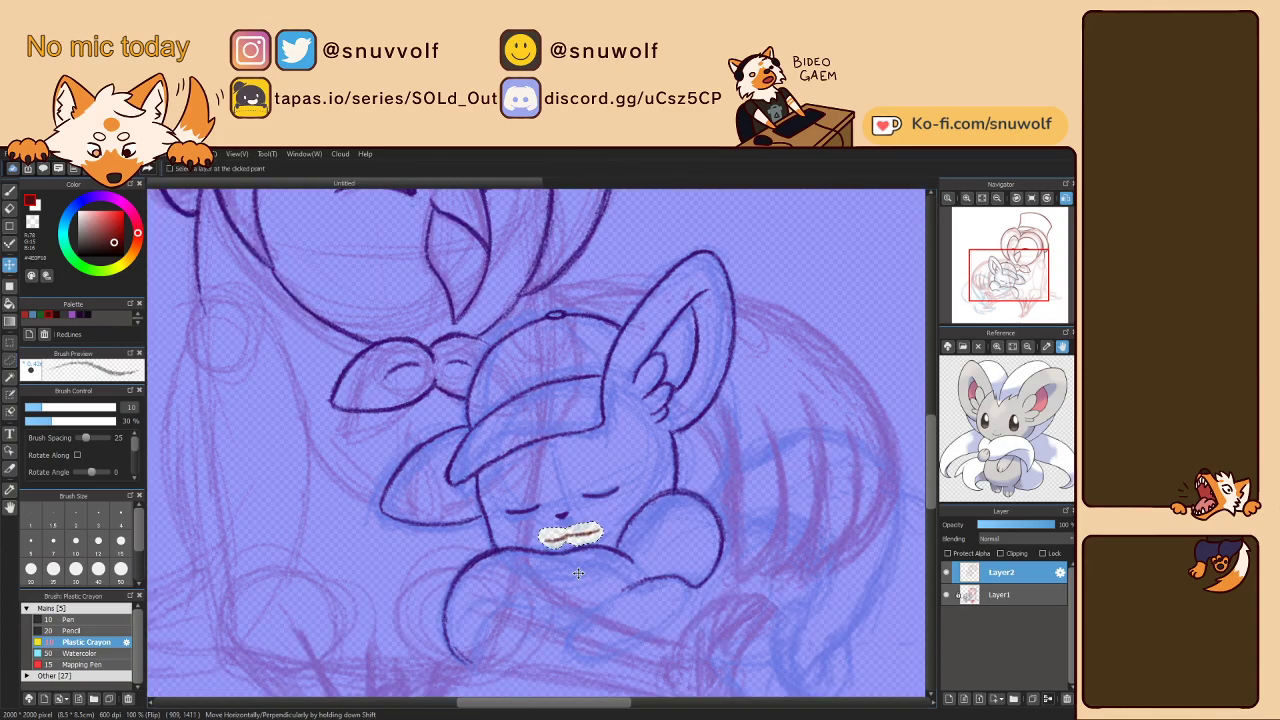
{"action": "key", "text": "ctrl+d"}
{"action": "key", "text": "b"}
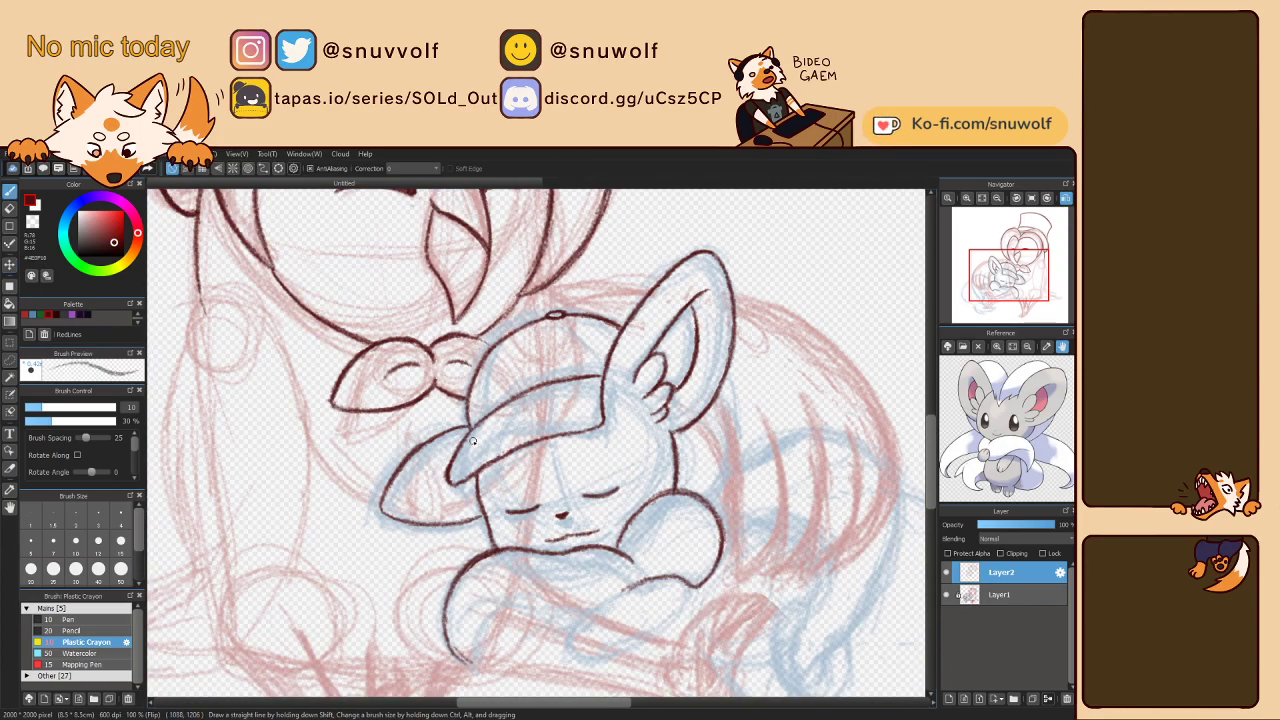
- Ink the inner contour and small fur tuft of the far ear where it emerges from behind the cap's brim
{"action": "key", "text": "Right"}
{"action": "key", "text": "Right"}
{"action": "key", "text": "Right"}
{"action": "key", "text": "Right"}
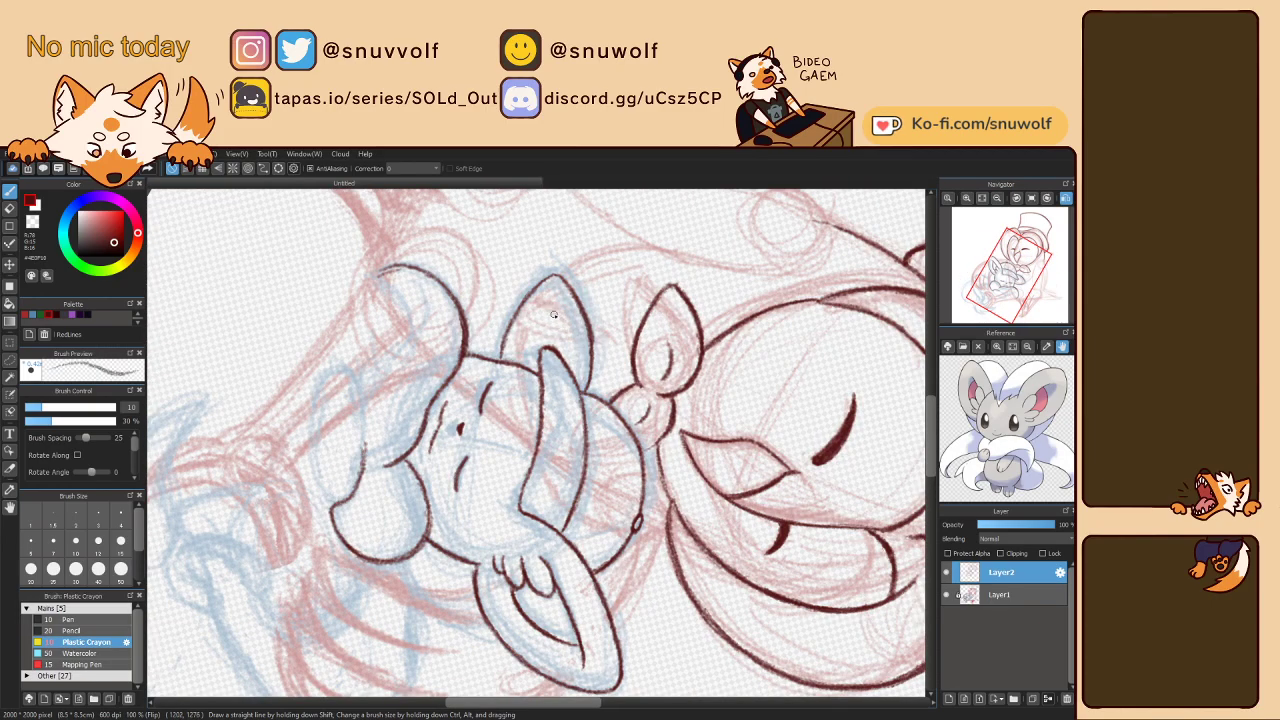
{"action": "left_click_drag", "start_coordinate": [553, 304], "coordinate": [565, 357]}
{"action": "left_click_drag", "start_coordinate": [550, 300], "coordinate": [555, 313]}
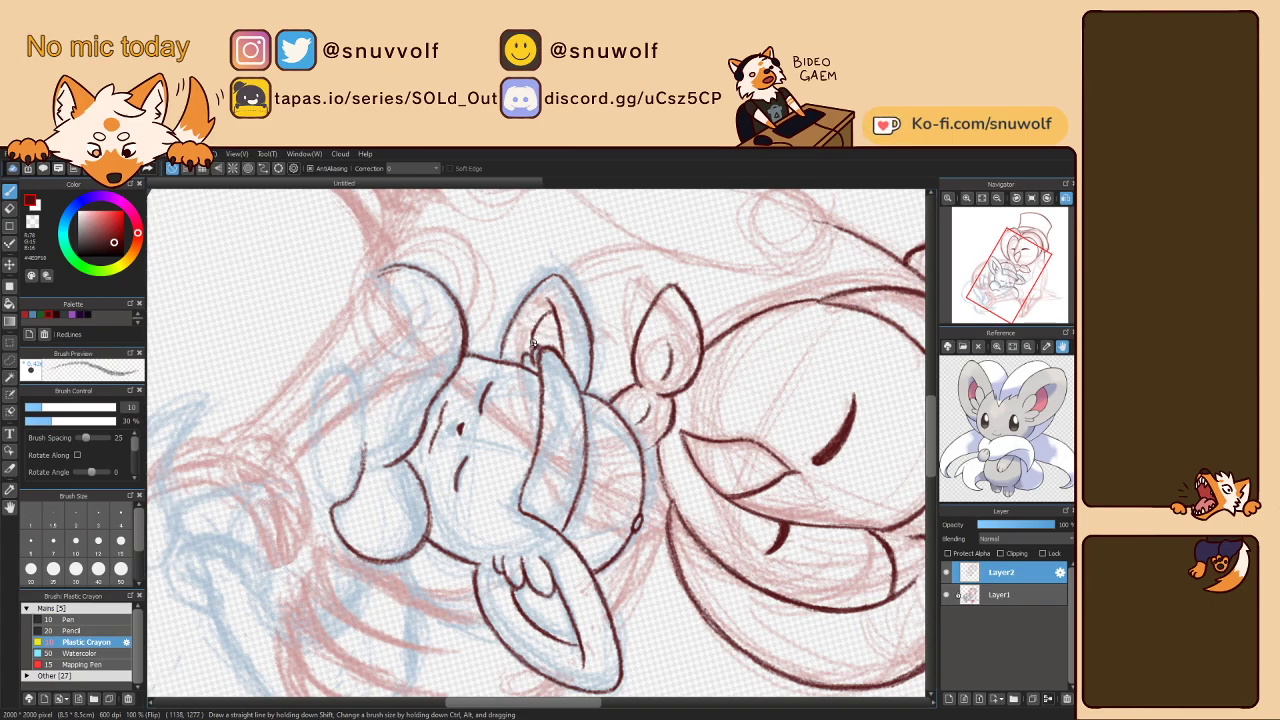
{"action": "key", "text": "Left"}
{"action": "key", "text": "Left"}
{"action": "key", "text": "Left"}
{"action": "key", "text": "Left"}
{"action": "key", "text": "Left"}
{"action": "key", "text": "Left"}
{"action": "key", "text": "Left"}
{"action": "key", "text": "Left"}
{"action": "key", "text": "Left"}
{"action": "key", "text": "Left"}
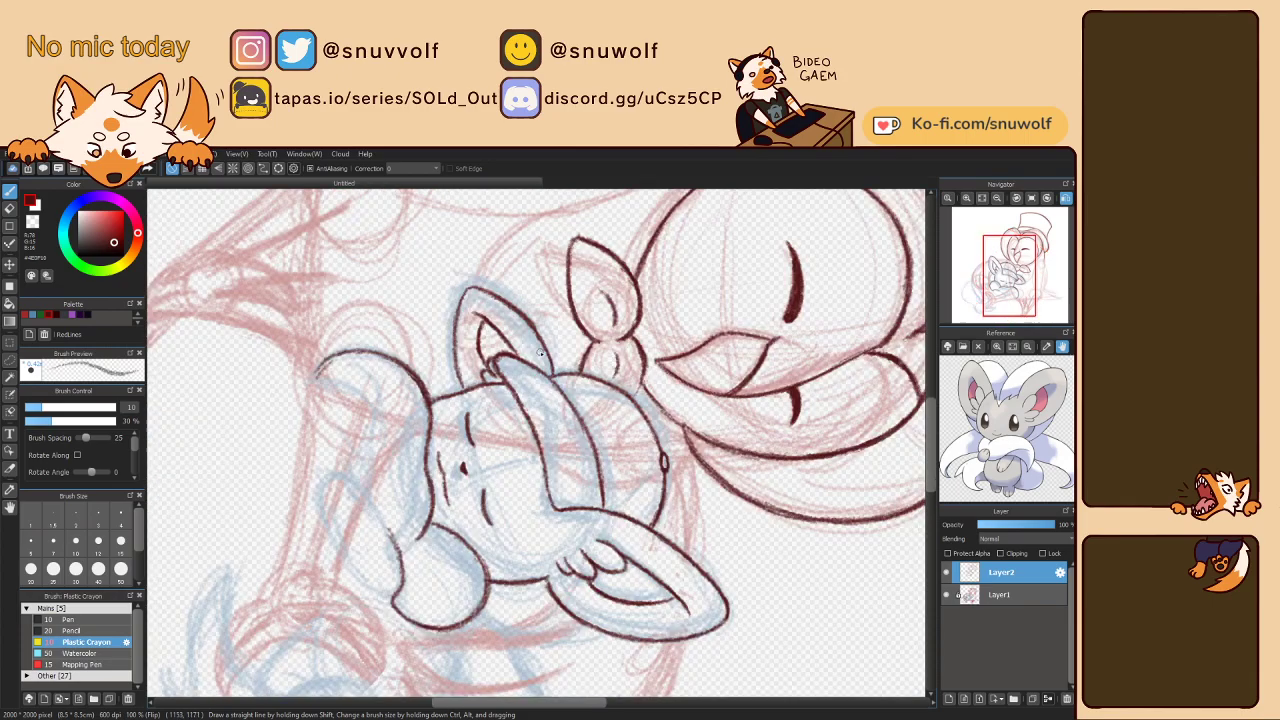
{"action": "key", "text": "Right"}
{"action": "key", "text": "Right"}
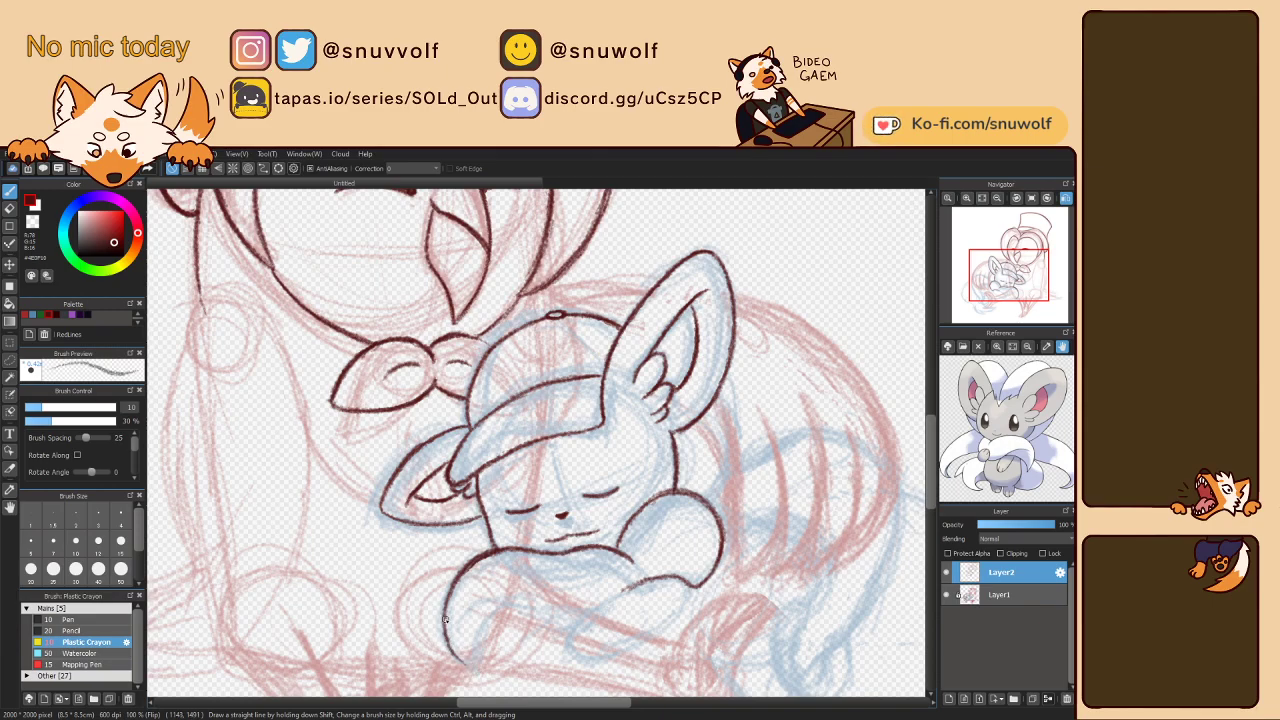
- Ink the end of the far fur curve as a pointed tip with an inner returning line, and unmirror the canvas
{"action": "mouse_move", "coordinate": [456, 656]}
{"action": "left_mouse_down"}
{"action": "mouse_move", "coordinate": [452, 596]}
{"action": "mouse_move", "coordinate": [454, 653]}
{"action": "mouse_move", "coordinate": [445, 636]}
{"action": "mouse_move", "coordinate": [463, 662]}
{"action": "left_mouse_up"}
{"action": "mouse_move", "coordinate": [474, 671]}
{"action": "left_mouse_down"}
{"action": "mouse_move", "coordinate": [473, 635]}
{"action": "mouse_move", "coordinate": [474, 672]}
{"action": "mouse_move", "coordinate": [474, 629]}
{"action": "mouse_move", "coordinate": [479, 679]}
{"action": "mouse_move", "coordinate": [482, 638]}
{"action": "mouse_move", "coordinate": [476, 659]}
{"action": "mouse_move", "coordinate": [507, 605]}
{"action": "mouse_move", "coordinate": [482, 637]}
{"action": "mouse_move", "coordinate": [497, 617]}
{"action": "mouse_move", "coordinate": [474, 660]}
{"action": "mouse_move", "coordinate": [511, 608]}
{"action": "left_mouse_up"}
{"action": "key", "text": "ctrl+z"}
{"action": "key", "text": "ctrl+z"}
{"action": "key", "text": "h"}
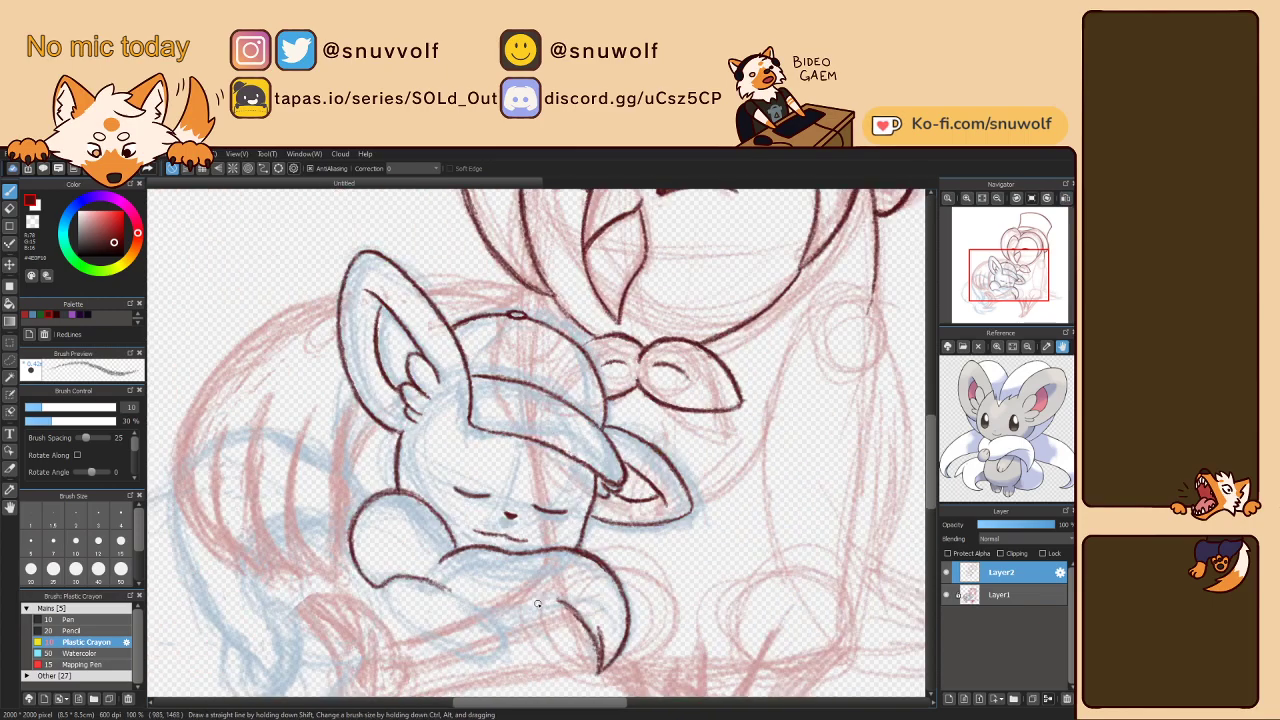
- Ink the curved outline behind the cheek, from the rounded fur lobe up to the raised ear, correcting the strokes
{"action": "left_click_drag", "start_coordinate": [1008, 288], "coordinate": [1004, 288]}
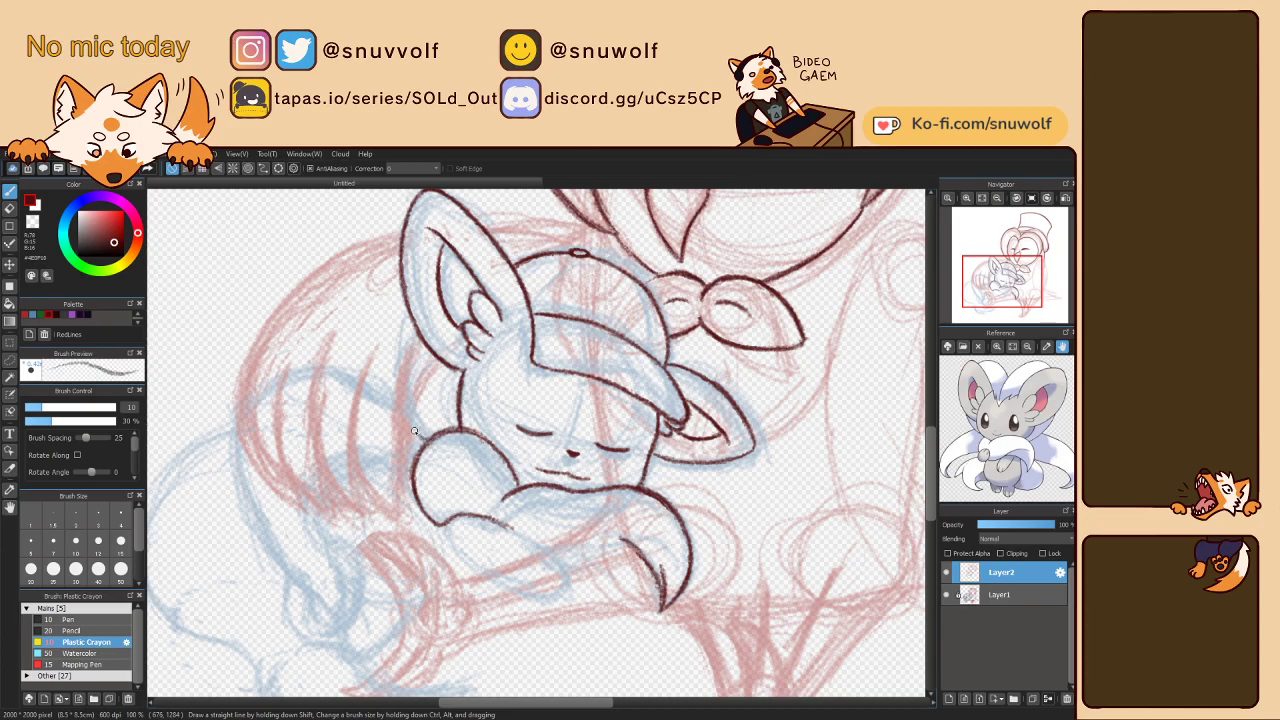
{"action": "mouse_move", "coordinate": [419, 434]}
{"action": "left_mouse_down"}
{"action": "mouse_move", "coordinate": [418, 349]}
{"action": "mouse_move", "coordinate": [408, 379]}
{"action": "mouse_move", "coordinate": [425, 340]}
{"action": "mouse_move", "coordinate": [405, 375]}
{"action": "mouse_move", "coordinate": [436, 447]}
{"action": "mouse_move", "coordinate": [437, 427]}
{"action": "mouse_move", "coordinate": [422, 442]}
{"action": "mouse_move", "coordinate": [402, 395]}
{"action": "mouse_move", "coordinate": [420, 434]}
{"action": "mouse_move", "coordinate": [418, 347]}
{"action": "left_mouse_up"}
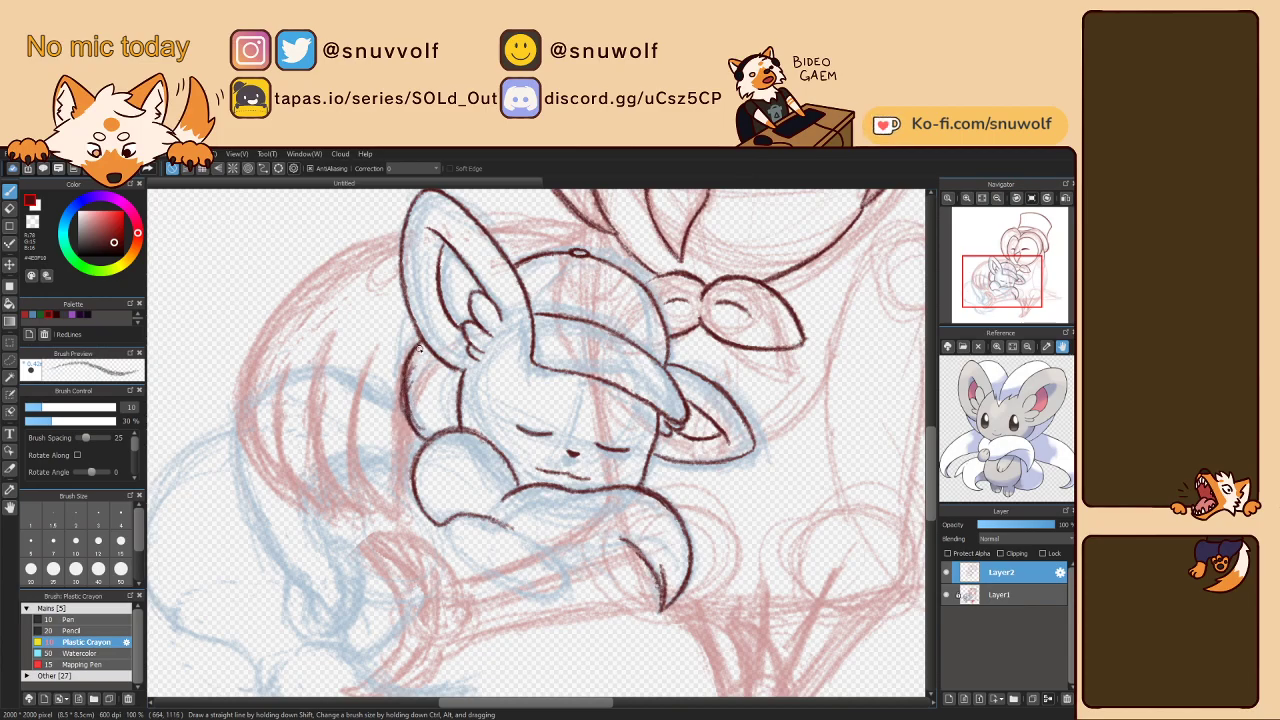
{"action": "mouse_move", "coordinate": [408, 396]}
{"action": "left_mouse_down"}
{"action": "mouse_move", "coordinate": [410, 360]}
{"action": "mouse_move", "coordinate": [418, 420]}
{"action": "left_mouse_up"}
{"action": "key", "text": "ctrl+z"}
{"action": "key", "text": "ctrl+z"}
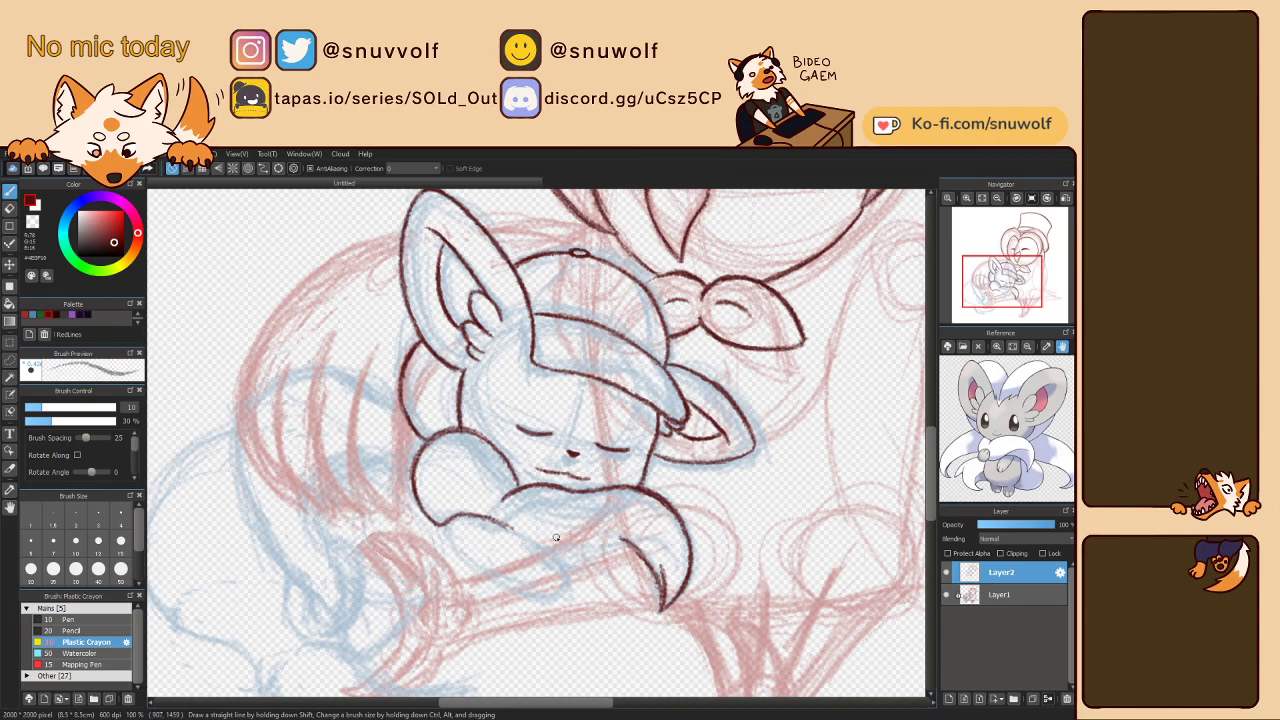
- Ink the nested curved lines of the upper claw-like tip on the red-sketched limb below the companion
{"action": "mouse_move", "coordinate": [1006, 290]}
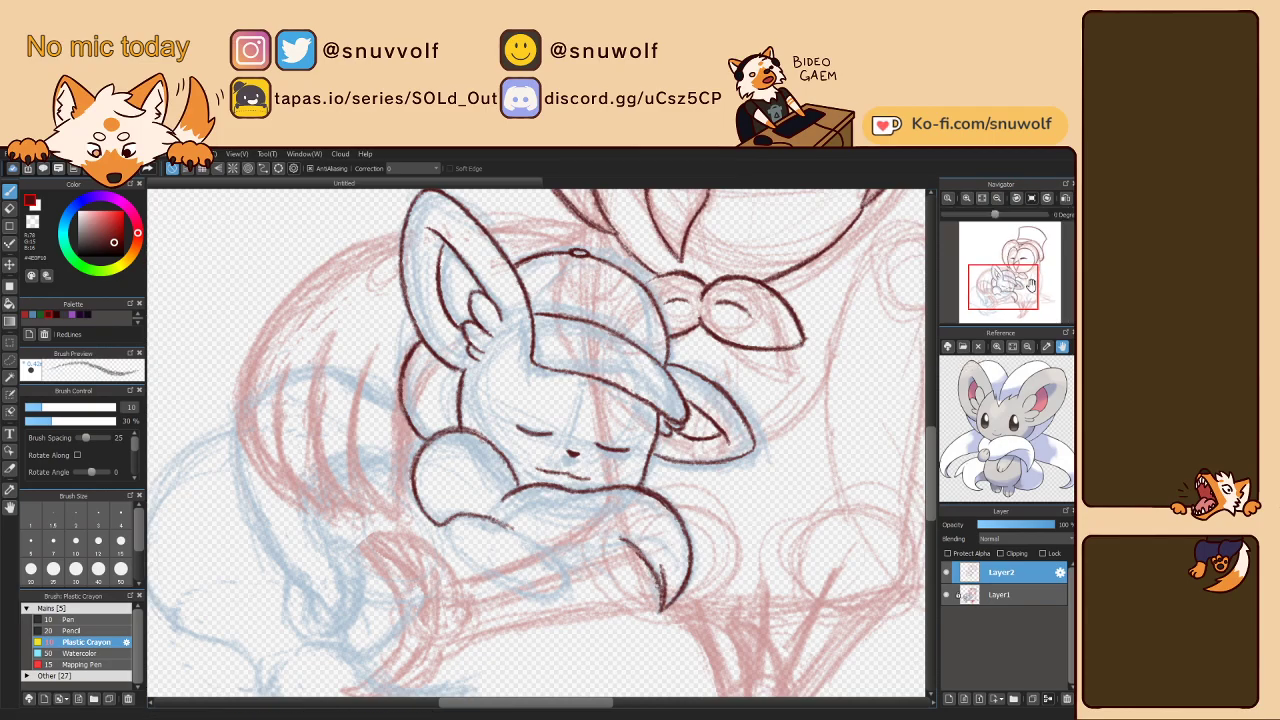
{"action": "left_click_drag", "start_coordinate": [1005, 290], "coordinate": [1005, 294]}
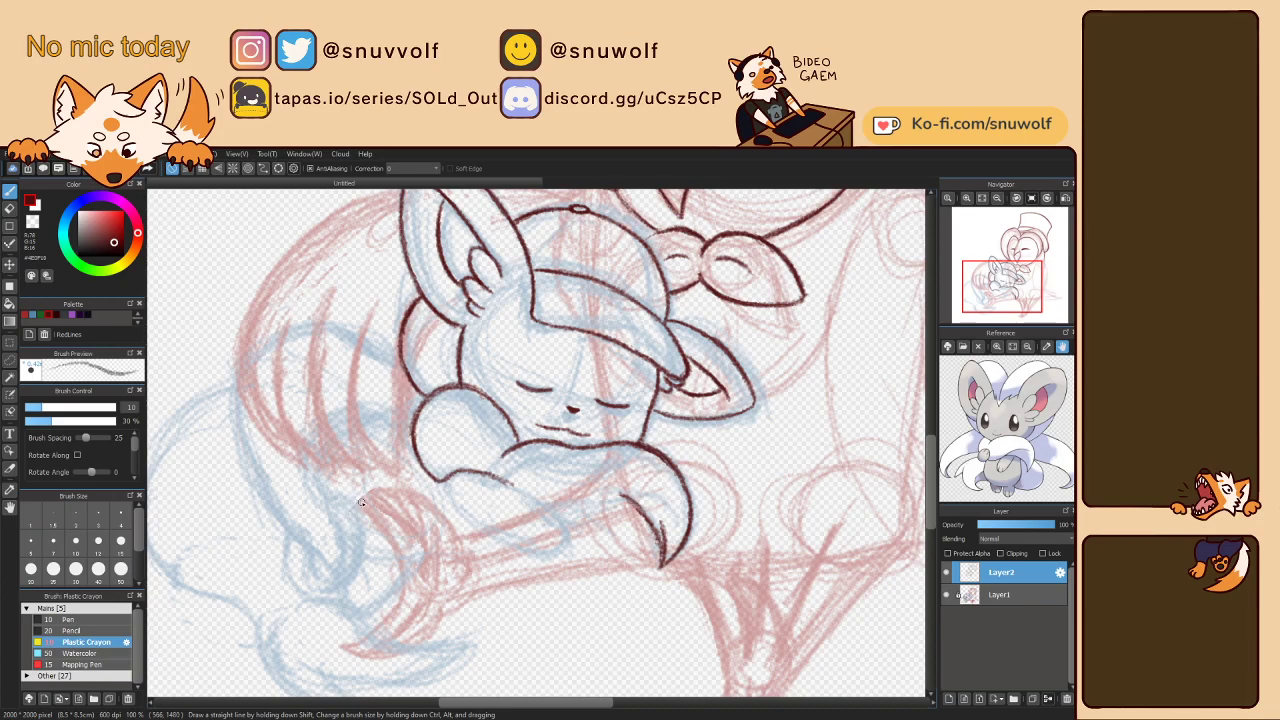
{"action": "left_click_drag", "start_coordinate": [353, 497], "coordinate": [404, 566]}
{"action": "left_click_drag", "start_coordinate": [374, 524], "coordinate": [402, 577]}
{"action": "mouse_move", "coordinate": [395, 517]}
{"action": "left_mouse_down"}
{"action": "mouse_move", "coordinate": [420, 575]}
{"action": "mouse_move", "coordinate": [410, 537]}
{"action": "left_mouse_up"}
{"action": "mouse_move", "coordinate": [381, 506]}
{"action": "left_mouse_down"}
{"action": "mouse_move", "coordinate": [418, 508]}
{"action": "mouse_move", "coordinate": [389, 504]}
{"action": "mouse_move", "coordinate": [426, 515]}
{"action": "mouse_move", "coordinate": [410, 510]}
{"action": "mouse_move", "coordinate": [450, 552]}
{"action": "left_mouse_up"}
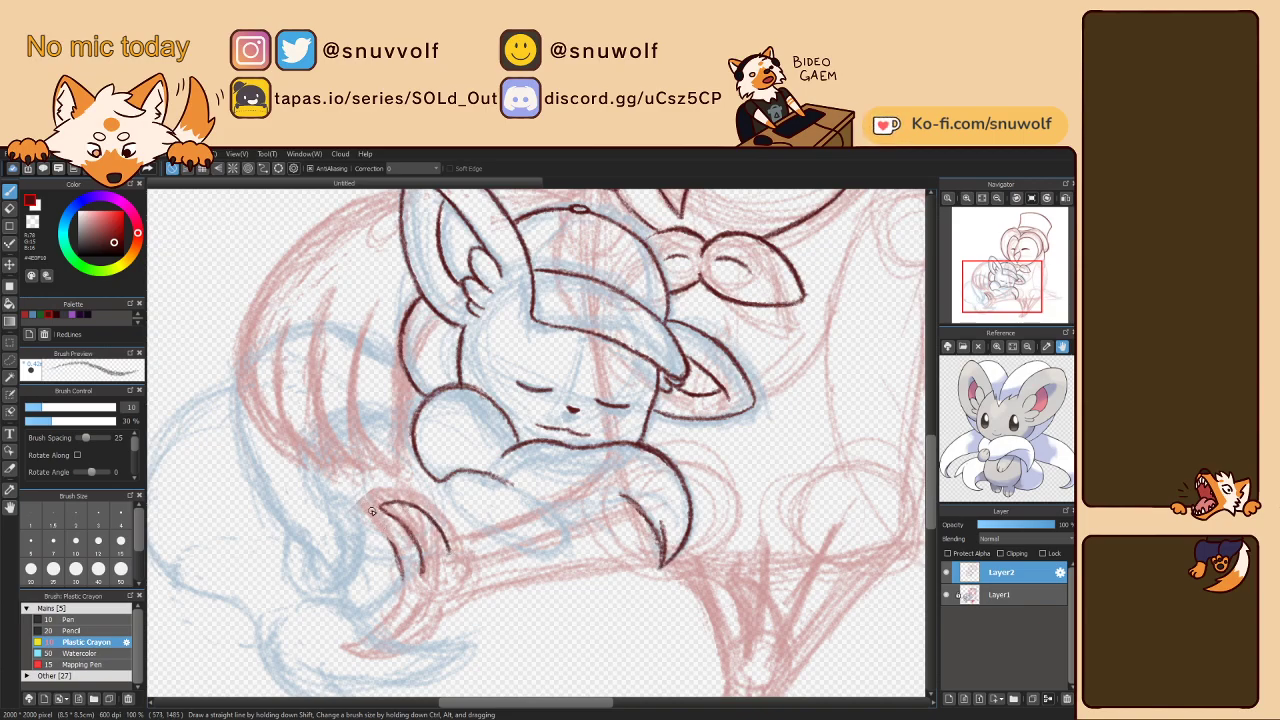
- Redo the upper claw's lower edge and join it to the outer curve at a sharp point
{"action": "mouse_move", "coordinate": [365, 516]}
{"action": "left_mouse_down"}
{"action": "mouse_move", "coordinate": [391, 536]}
{"action": "mouse_move", "coordinate": [400, 570]}
{"action": "left_mouse_up"}
{"action": "key", "text": "ctrl+z"}
{"action": "left_click_drag", "start_coordinate": [368, 514], "coordinate": [404, 577]}
{"action": "mouse_move", "coordinate": [362, 513]}
{"action": "left_mouse_down"}
{"action": "mouse_move", "coordinate": [386, 514]}
{"action": "mouse_move", "coordinate": [376, 511]}
{"action": "left_mouse_up"}
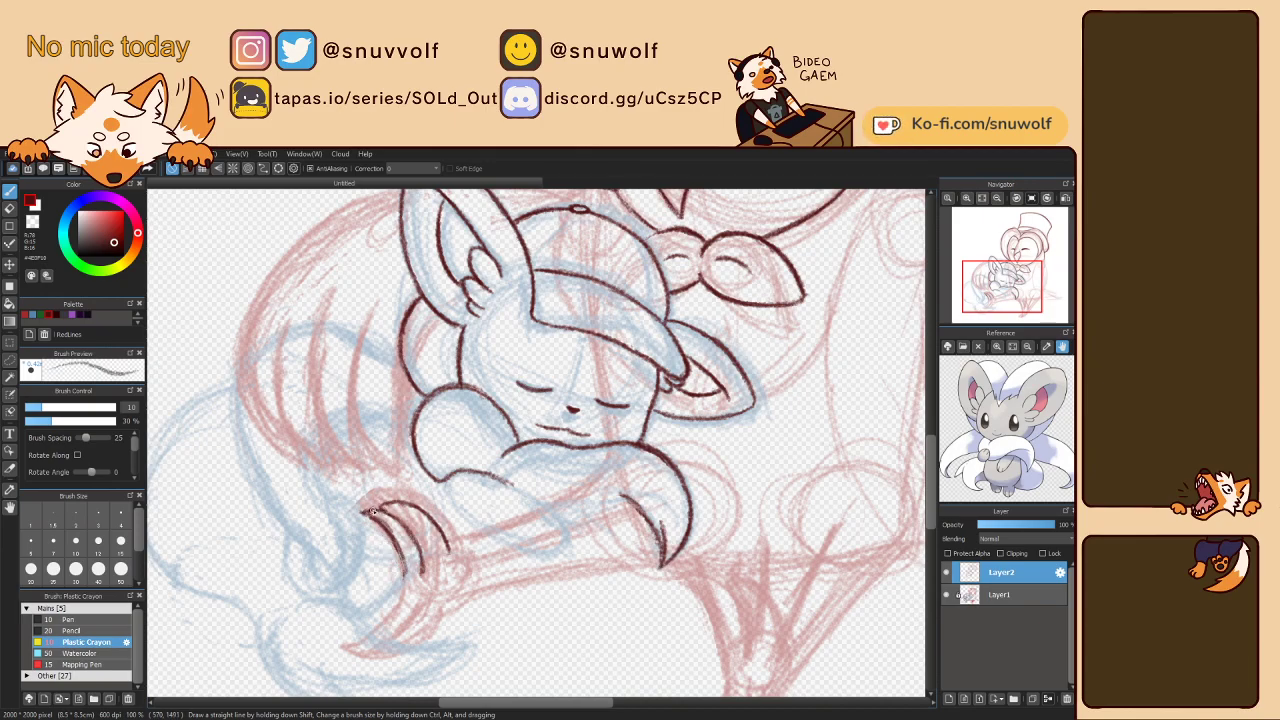
{"action": "key", "text": "Left"}
{"action": "key", "text": "Left"}
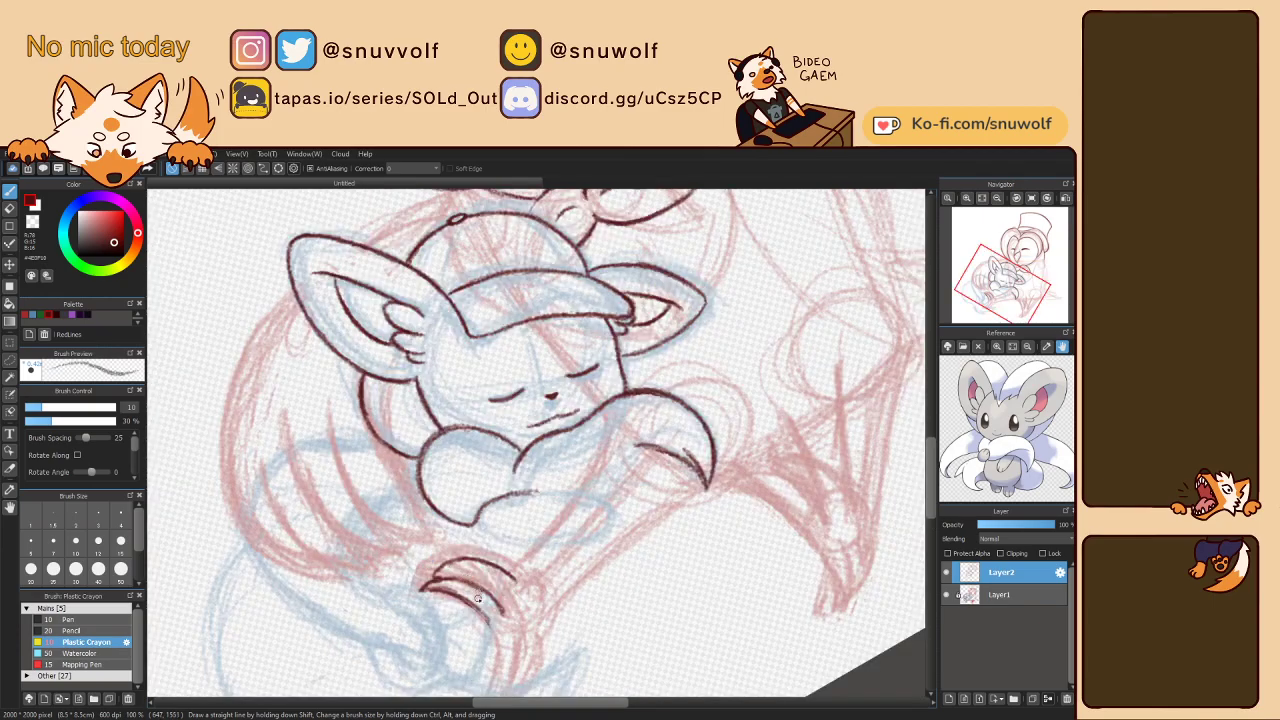
{"action": "left_click_drag", "start_coordinate": [517, 609], "coordinate": [530, 584]}
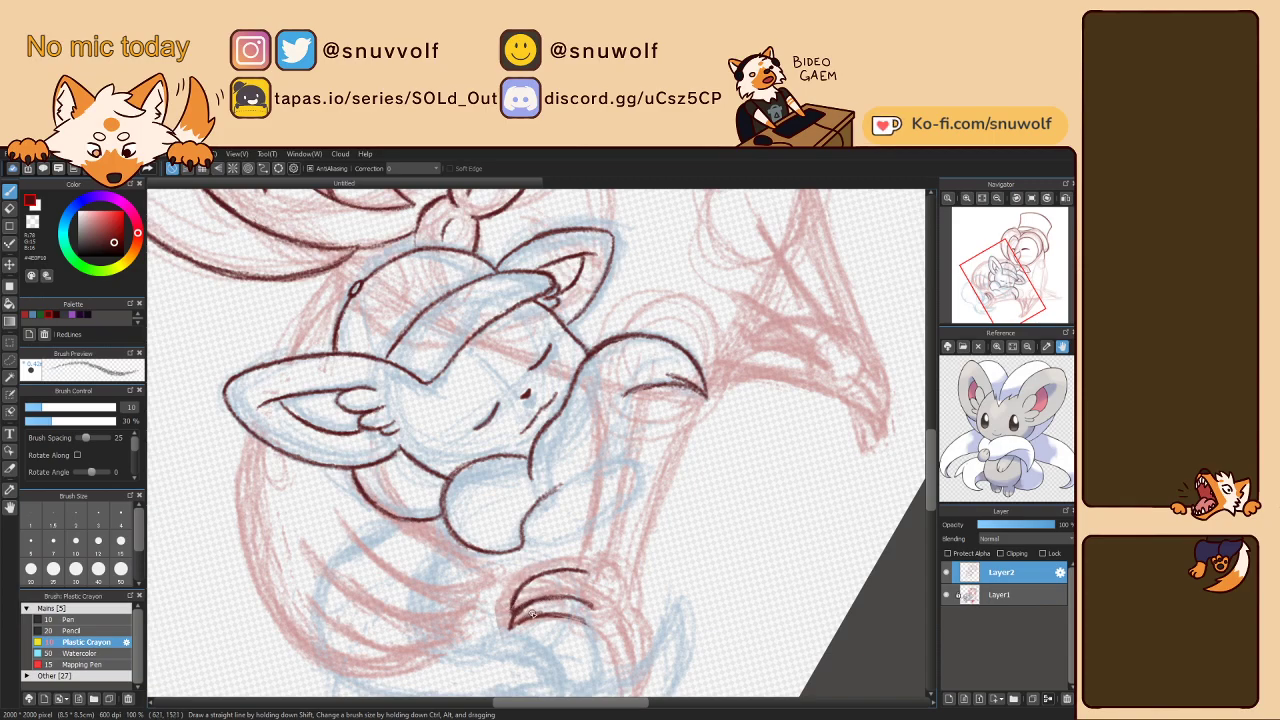
{"action": "key", "text": "Right"}
{"action": "key", "text": "Right"}
{"action": "key", "text": "Right"}
{"action": "key", "text": "Right"}
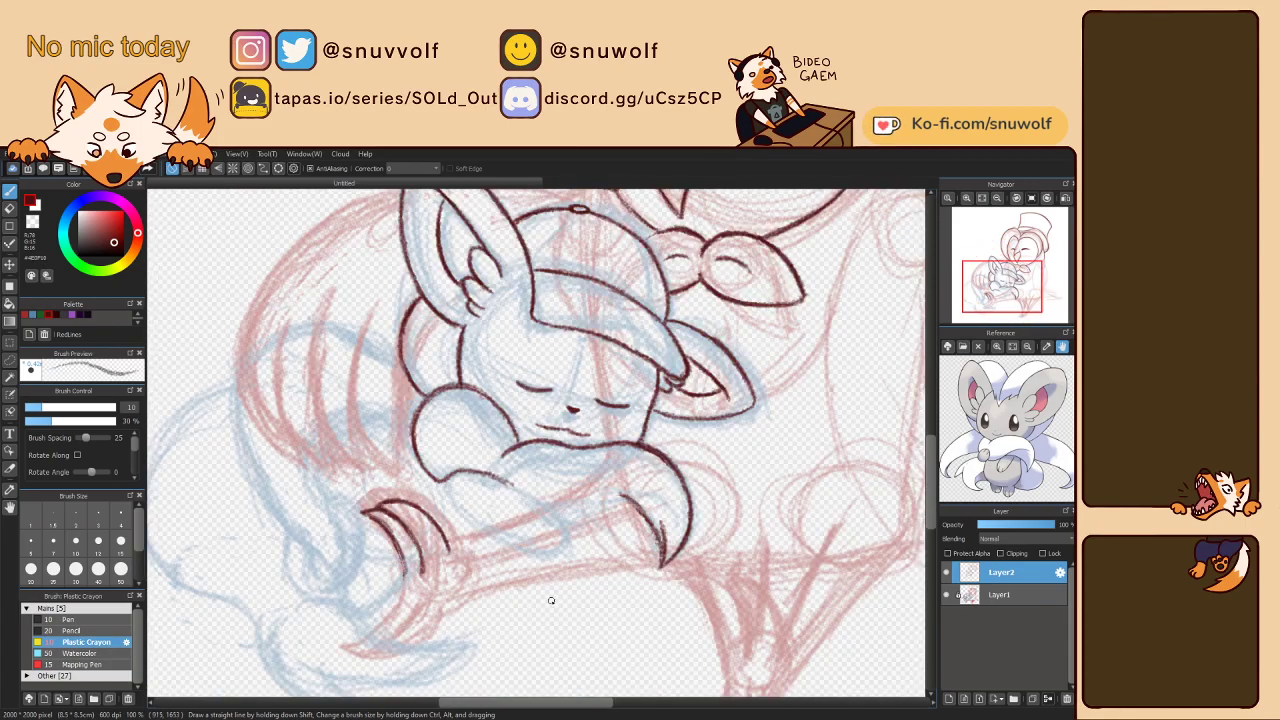
- Ink the concave edge sweeping from the upper claw down to the point of the lower claw
{"action": "mouse_move", "coordinate": [397, 548]}
{"action": "left_mouse_down"}
{"action": "mouse_move", "coordinate": [397, 609]}
{"action": "mouse_move", "coordinate": [347, 637]}
{"action": "left_mouse_up"}
{"action": "key", "text": "Right"}
{"action": "key", "text": "Right"}
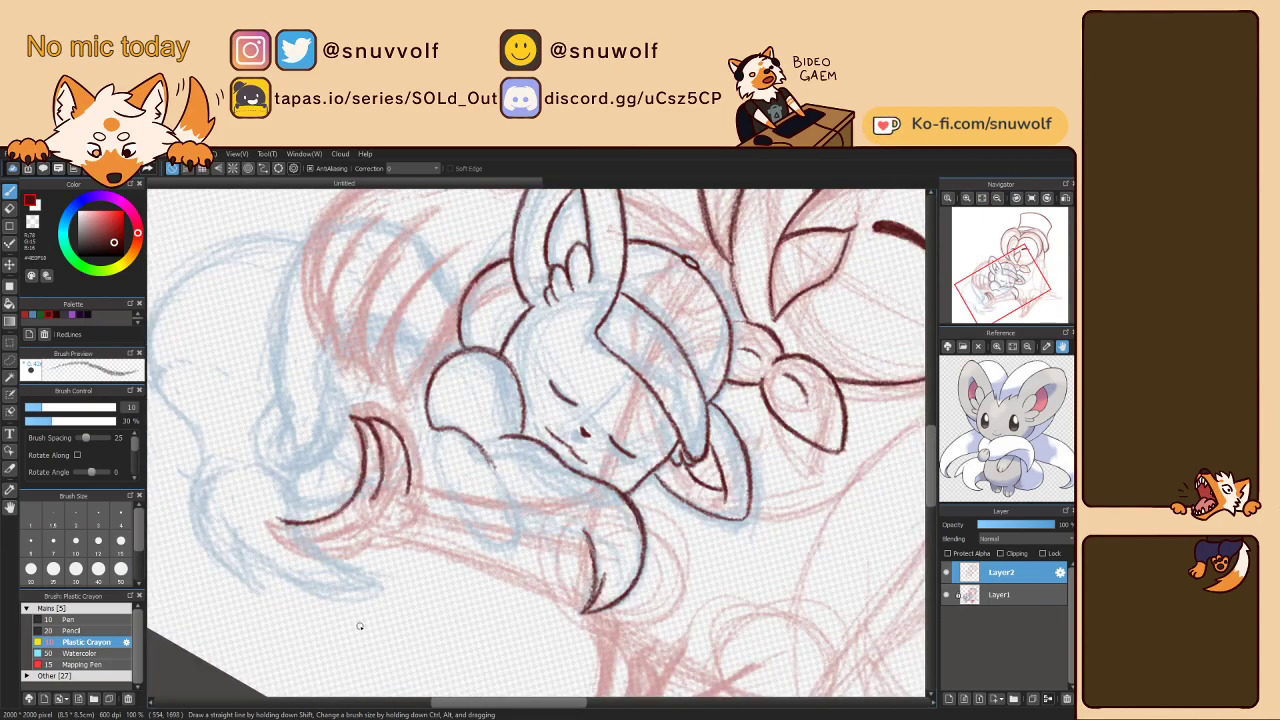
{"action": "key", "text": "Right"}
{"action": "key", "text": "Right"}
{"action": "key", "text": "Right"}
{"action": "key", "text": "Left"}
{"action": "key", "text": "Right"}
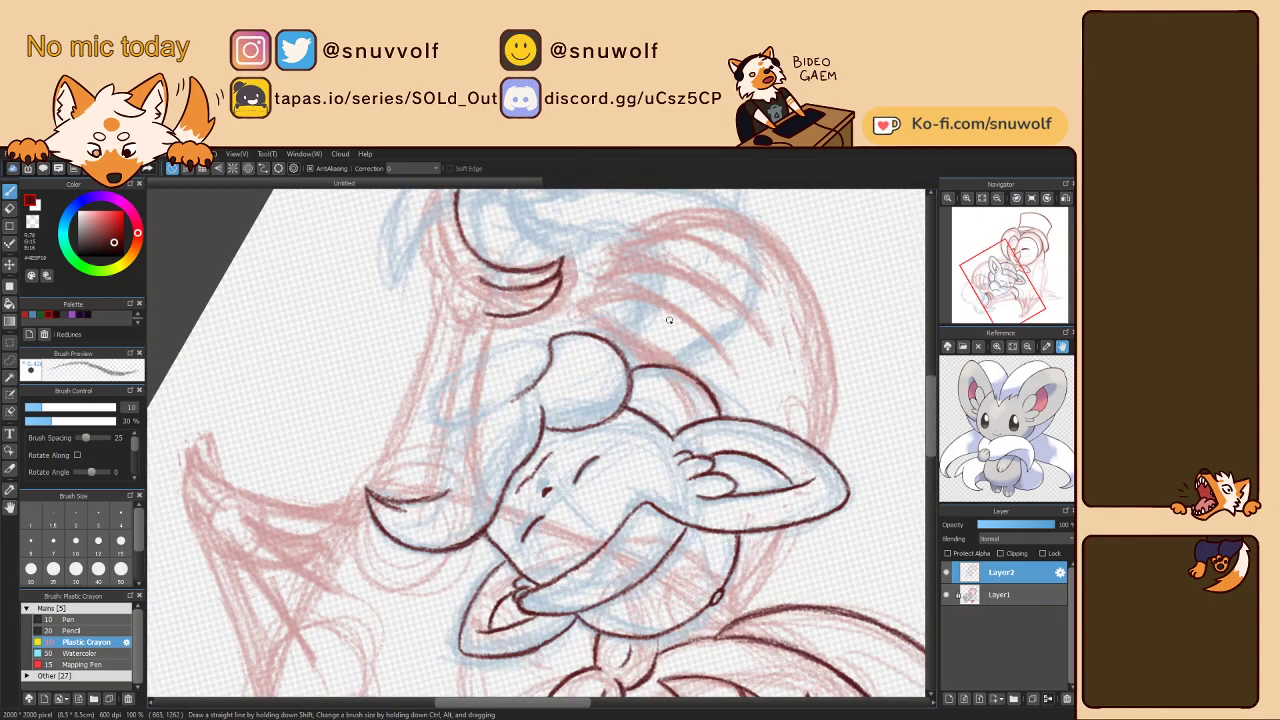
- Ink the lower claw's underside from its point back toward the start of the limb
{"action": "key", "text": "ctrl+Left"}
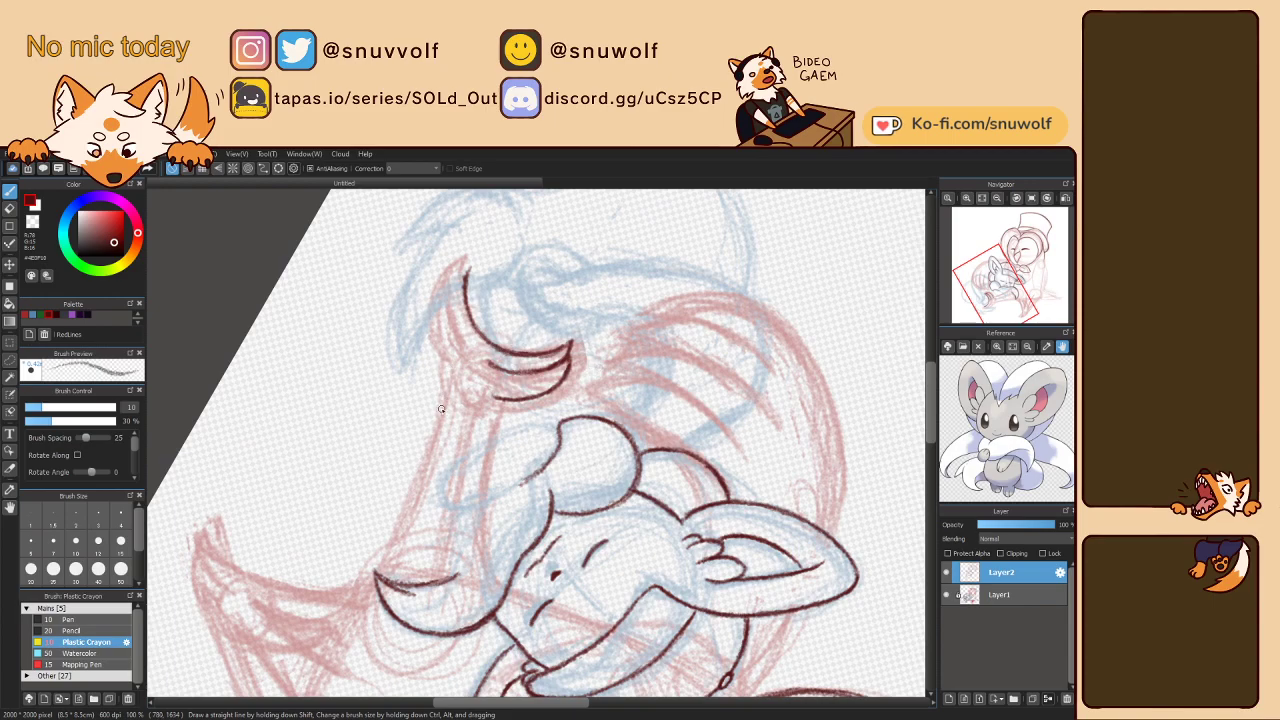
{"action": "mouse_move", "coordinate": [450, 369]}
{"action": "left_mouse_down"}
{"action": "mouse_move", "coordinate": [441, 404]}
{"action": "mouse_move", "coordinate": [450, 367]}
{"action": "left_mouse_up"}
{"action": "mouse_move", "coordinate": [447, 347]}
{"action": "left_mouse_down"}
{"action": "mouse_move", "coordinate": [450, 292]}
{"action": "mouse_move", "coordinate": [465, 276]}
{"action": "mouse_move", "coordinate": [450, 306]}
{"action": "left_mouse_up"}
{"action": "key", "text": "Left"}
{"action": "key", "text": "Left"}
{"action": "key", "text": "Left"}
{"action": "key", "text": "Left"}
{"action": "key", "text": "Left"}
{"action": "key", "text": "Left"}
{"action": "key", "text": "Left"}
{"action": "key", "text": "Left"}
{"action": "key", "text": "Left"}
{"action": "key", "text": "Left"}
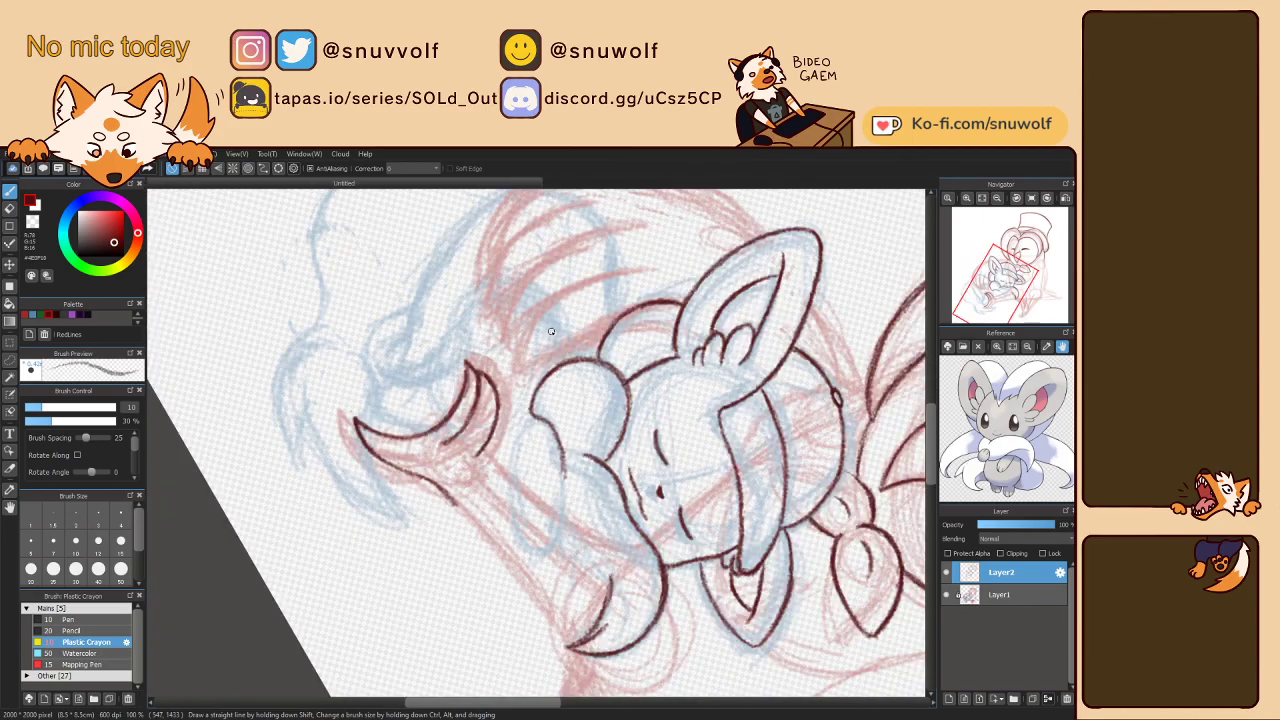
{"action": "key", "text": "Right"}
{"action": "key", "text": "Right"}
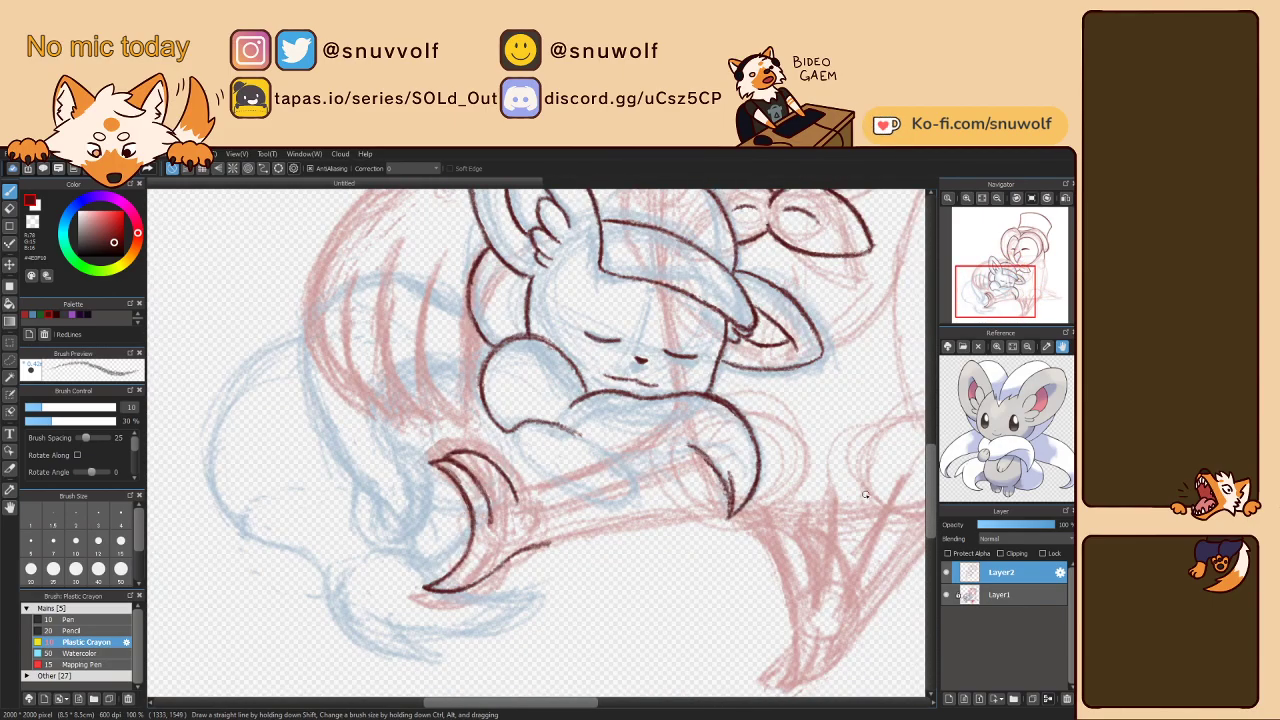
- Ink the limb's long lower edge from the lower claw across to the pointed fur tip, redoing the uneven stroke
{"action": "left_click_drag", "start_coordinate": [996, 296], "coordinate": [1012, 298]}
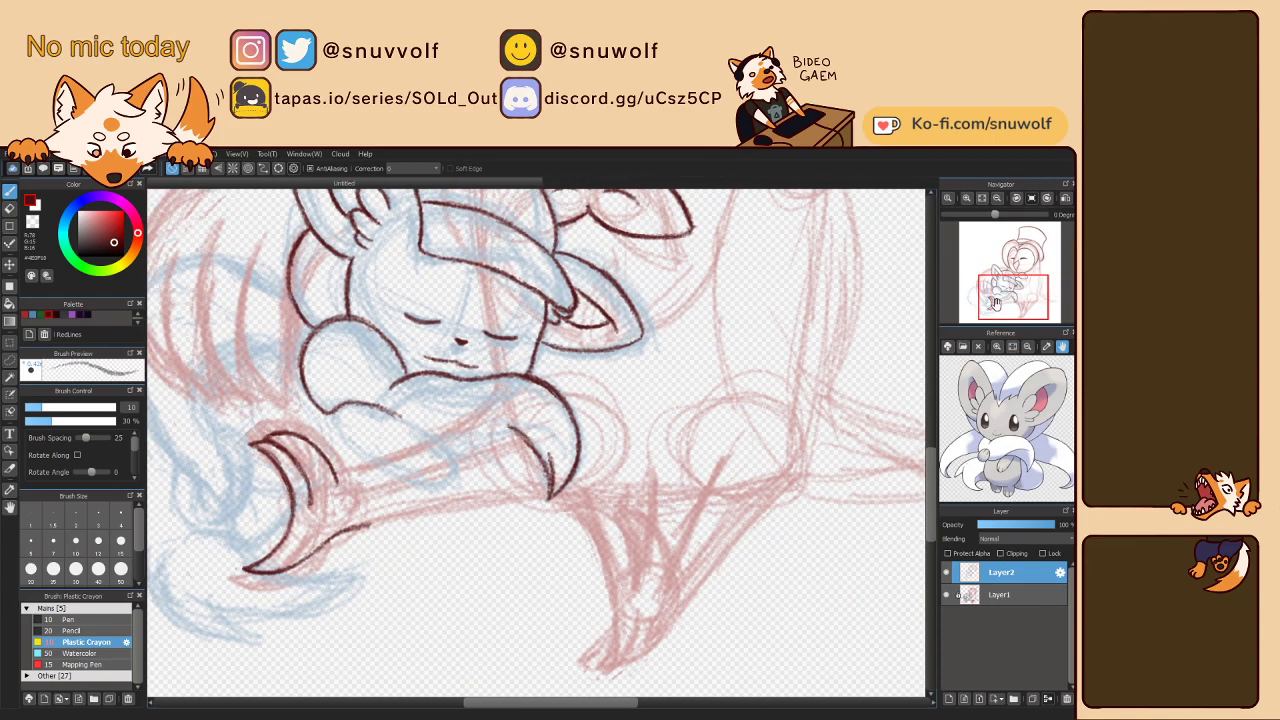
{"action": "key", "text": "Left"}
{"action": "key", "text": "Left"}
{"action": "key", "text": "Left"}
{"action": "key", "text": "Left"}
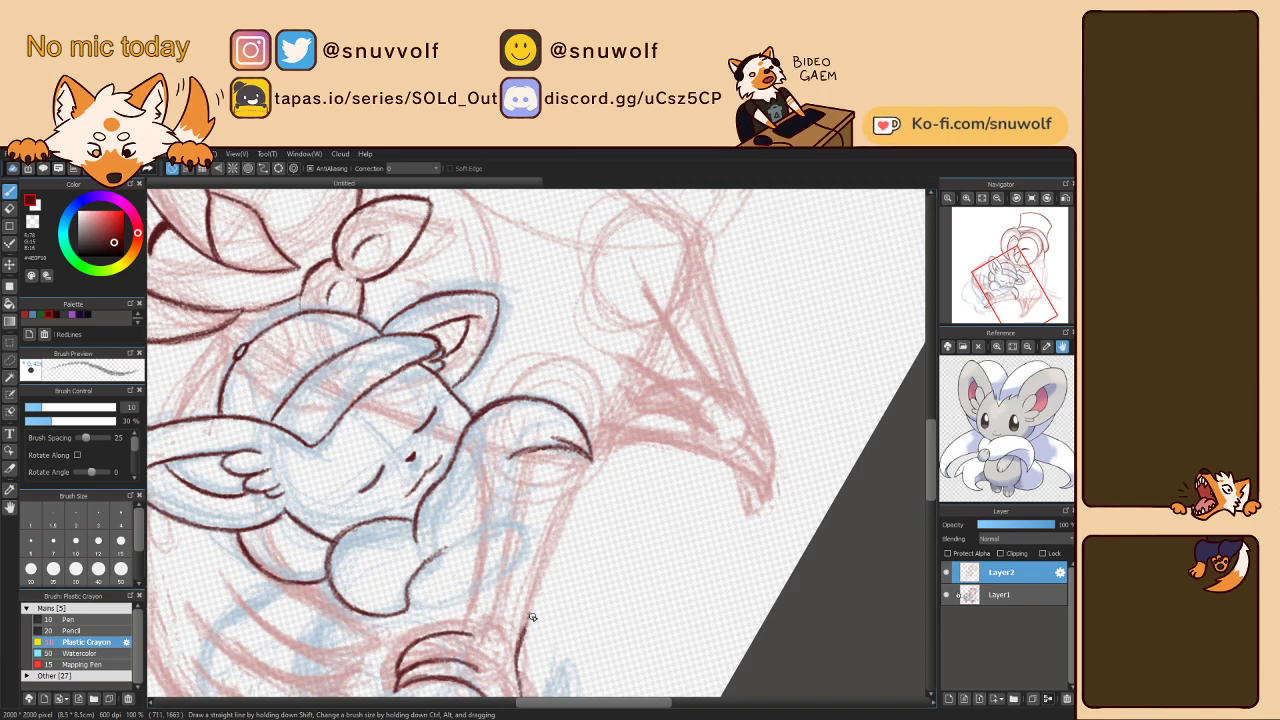
{"action": "left_click_drag", "start_coordinate": [523, 622], "coordinate": [527, 608]}
{"action": "left_click_drag", "start_coordinate": [521, 639], "coordinate": [552, 546]}
{"action": "left_click_drag", "start_coordinate": [532, 600], "coordinate": [573, 489]}
{"action": "left_click_drag", "start_coordinate": [552, 536], "coordinate": [590, 460]}
{"action": "mouse_move", "coordinate": [562, 502]}
{"action": "left_mouse_down"}
{"action": "mouse_move", "coordinate": [587, 465]}
{"action": "mouse_move", "coordinate": [542, 564]}
{"action": "left_mouse_up"}
{"action": "key", "text": "ctrl+z"}
{"action": "left_click_drag", "start_coordinate": [576, 488], "coordinate": [542, 562]}
{"action": "key", "text": "Right"}
{"action": "key", "text": "Right"}
{"action": "key", "text": "Right"}
{"action": "key", "text": "Right"}
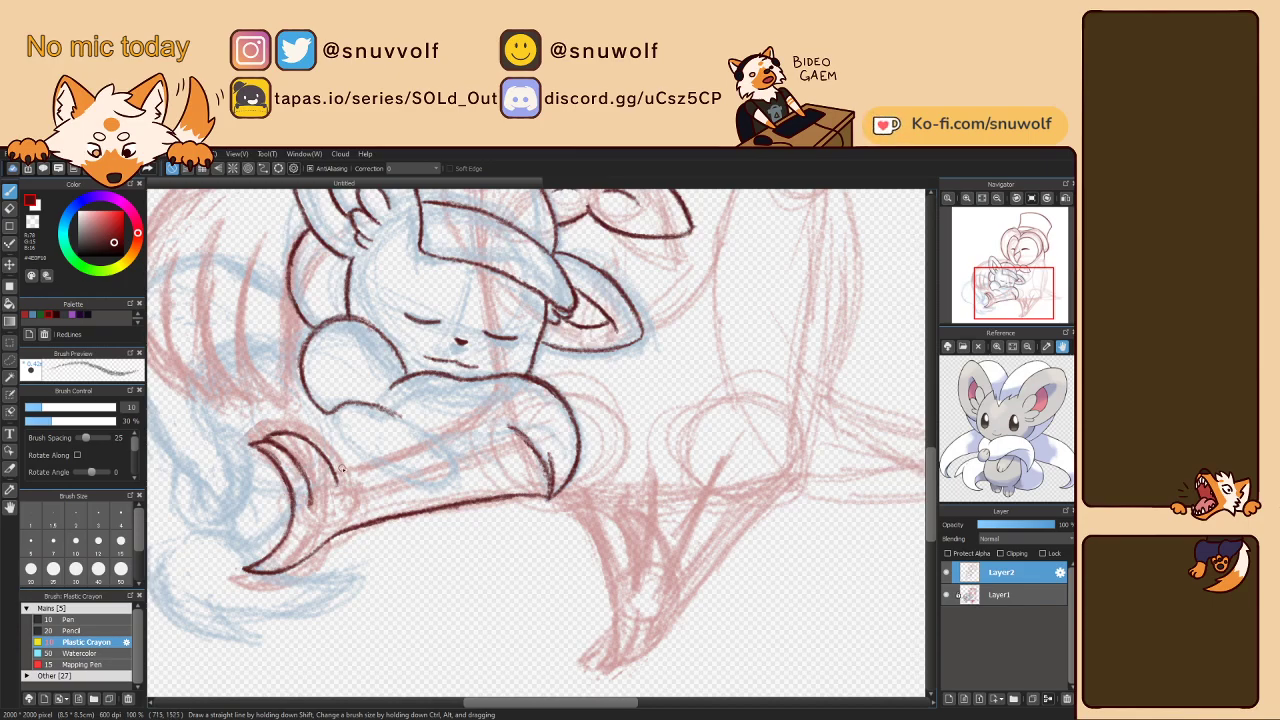
- Try shifting the lassoed upper claw lines, undo the move, and return to the brush
{"action": "key", "text": "m"}
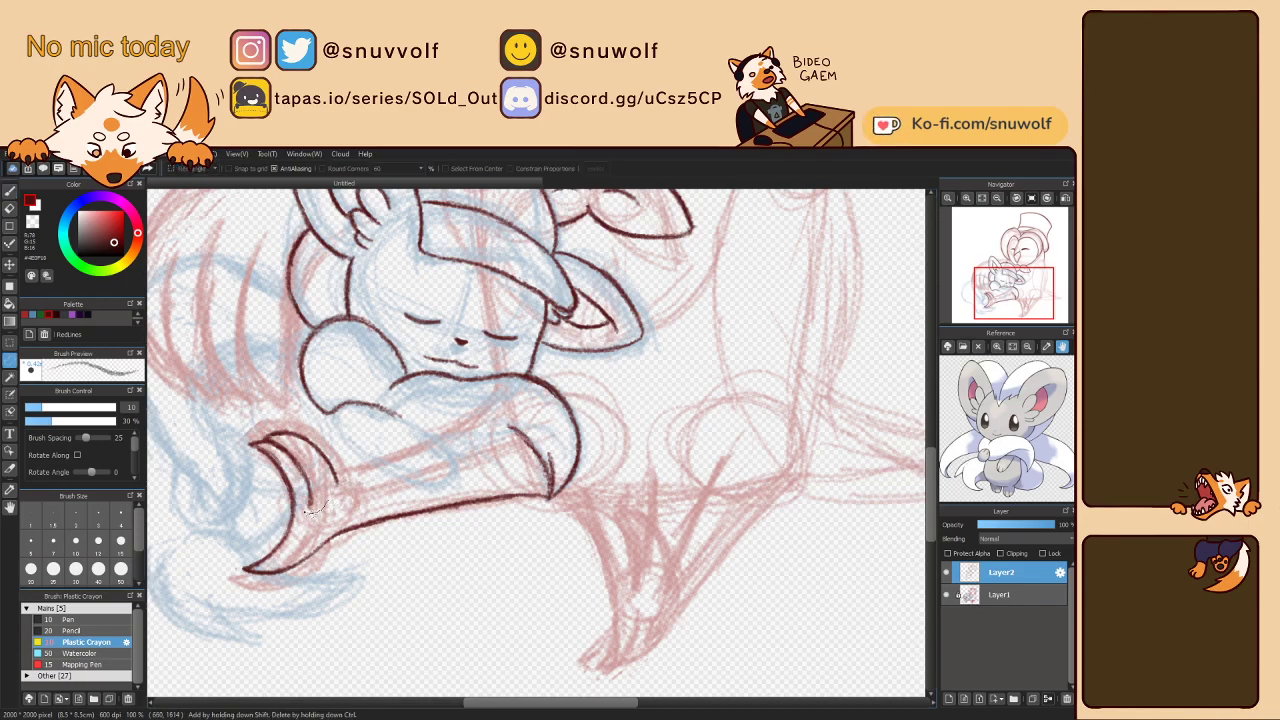
{"action": "mouse_move", "coordinate": [276, 452]}
{"action": "left_mouse_down"}
{"action": "mouse_move", "coordinate": [268, 420]}
{"action": "mouse_move", "coordinate": [345, 450]}
{"action": "mouse_move", "coordinate": [318, 488]}
{"action": "left_mouse_up"}
{"action": "key", "text": "v"}
{"action": "key", "text": "ctrl+d"}
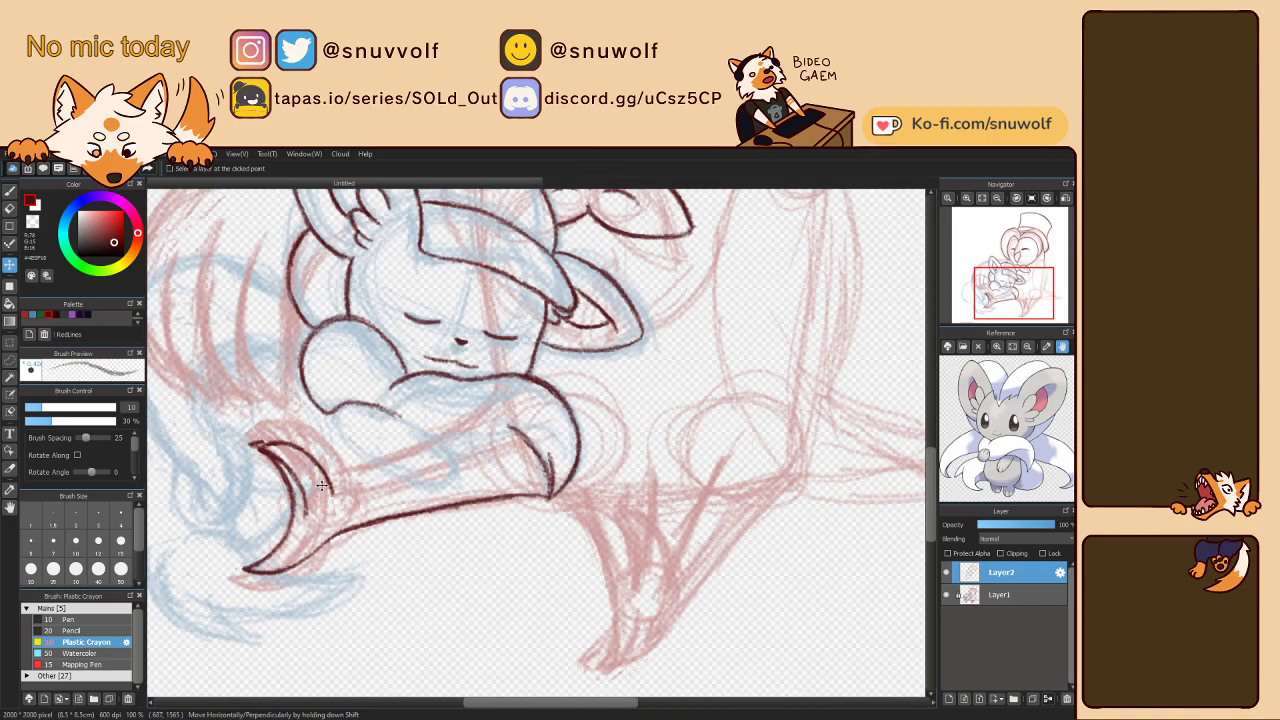
{"action": "key", "text": "ctrl+z"}
{"action": "key", "text": "ctrl+z"}
{"action": "key", "text": "ctrl+z"}
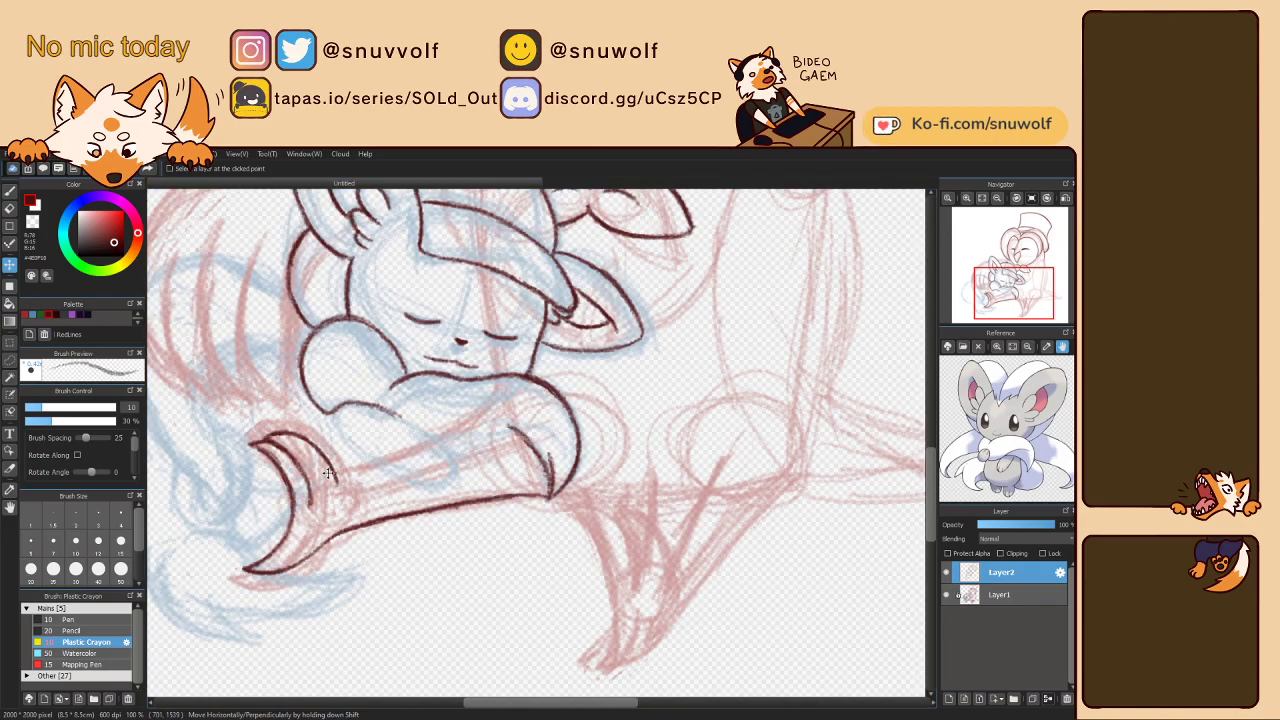
{"action": "key", "text": "b"}
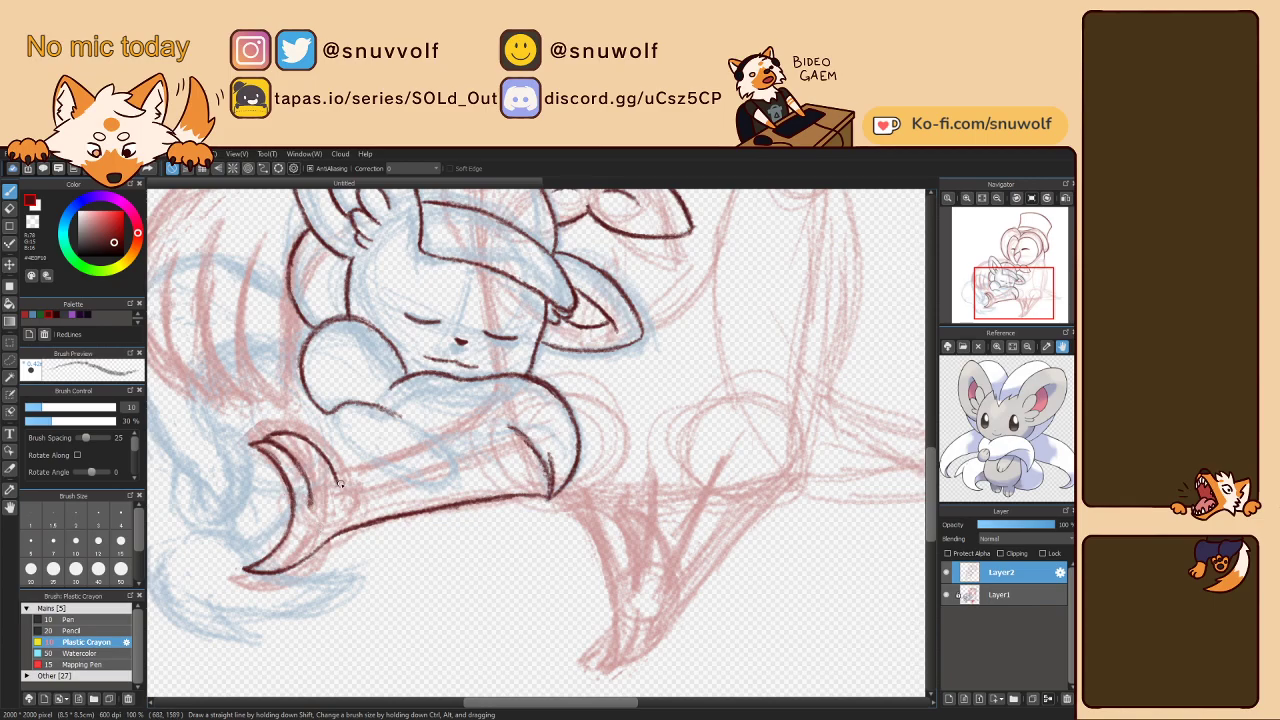
- Ink the start of the bird's outstretched leg's upper edge beside the talons with the Plastic Crayon brush
{"action": "left_click_drag", "start_coordinate": [310, 508], "coordinate": [335, 511]}
{"action": "key", "text": "Left"}
{"action": "key", "text": "Left"}
{"action": "key", "text": "Left"}
{"action": "key", "text": "Left"}
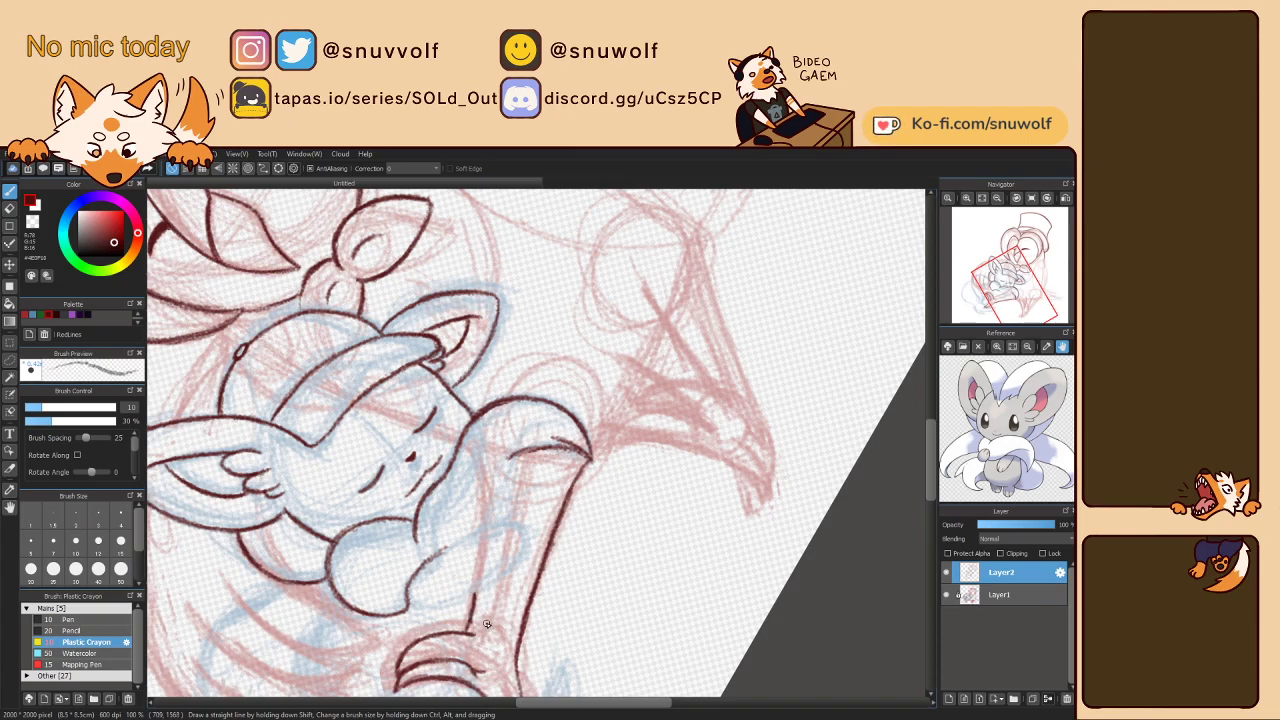
{"action": "key", "text": "Right"}
{"action": "key", "text": "Right"}
{"action": "key", "text": "Right"}
{"action": "key", "text": "Right"}
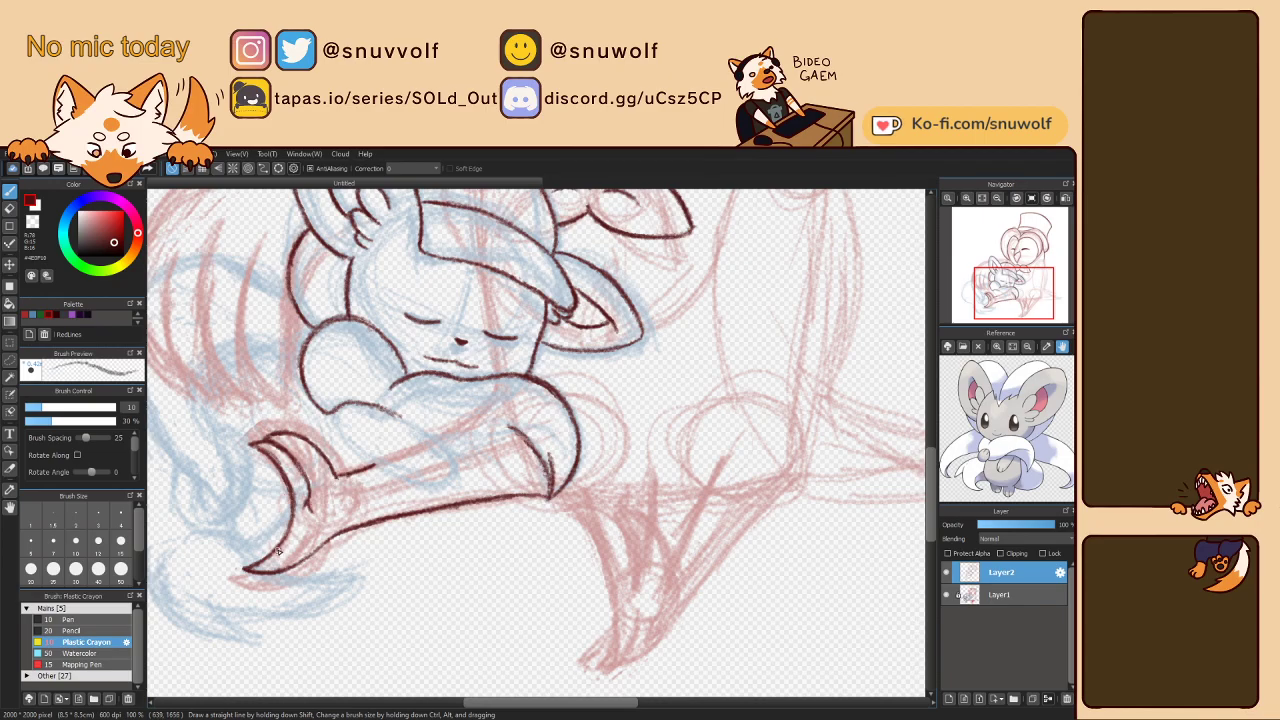
- Lasso the tip of the lower talon on Layer2, shift it slightly upward and clear the selection
{"action": "key", "text": "m"}
{"action": "mouse_move", "coordinate": [314, 556]}
{"action": "left_mouse_down"}
{"action": "mouse_move", "coordinate": [292, 595]}
{"action": "mouse_move", "coordinate": [298, 543]}
{"action": "left_mouse_up"}
{"action": "key", "text": "v"}
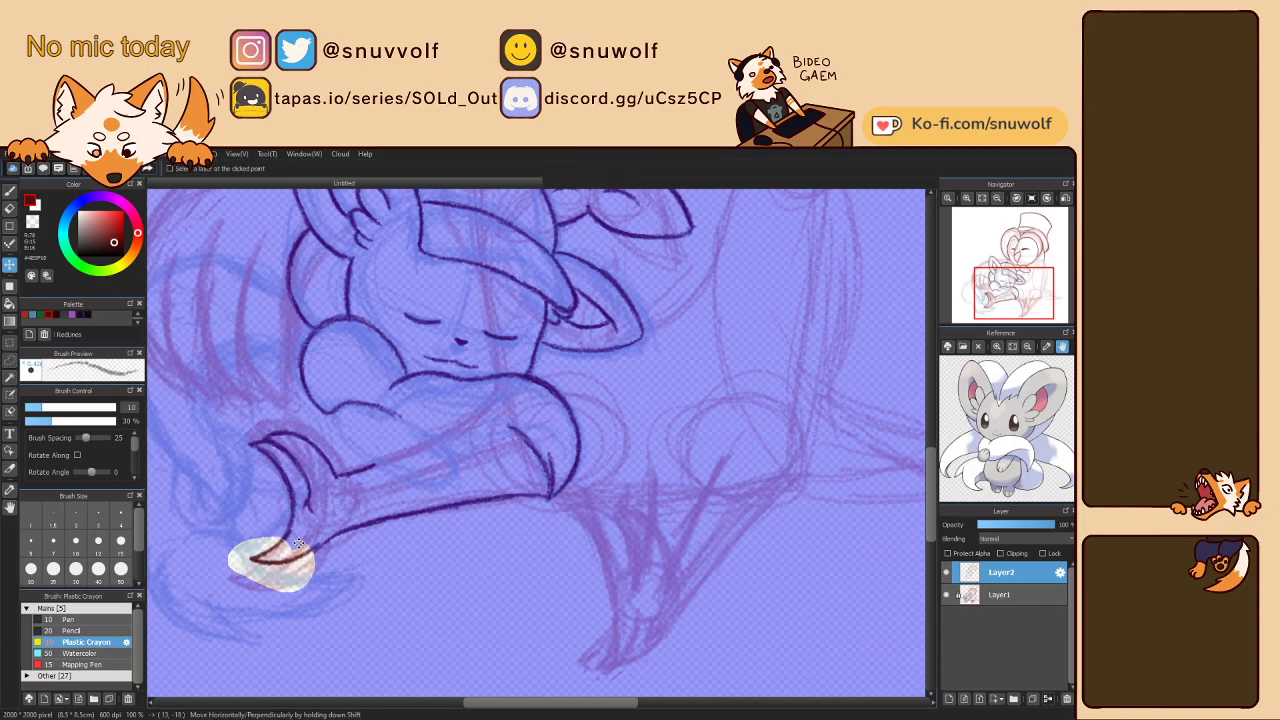
{"action": "key", "text": "ctrl+d"}
{"action": "key", "text": "b"}
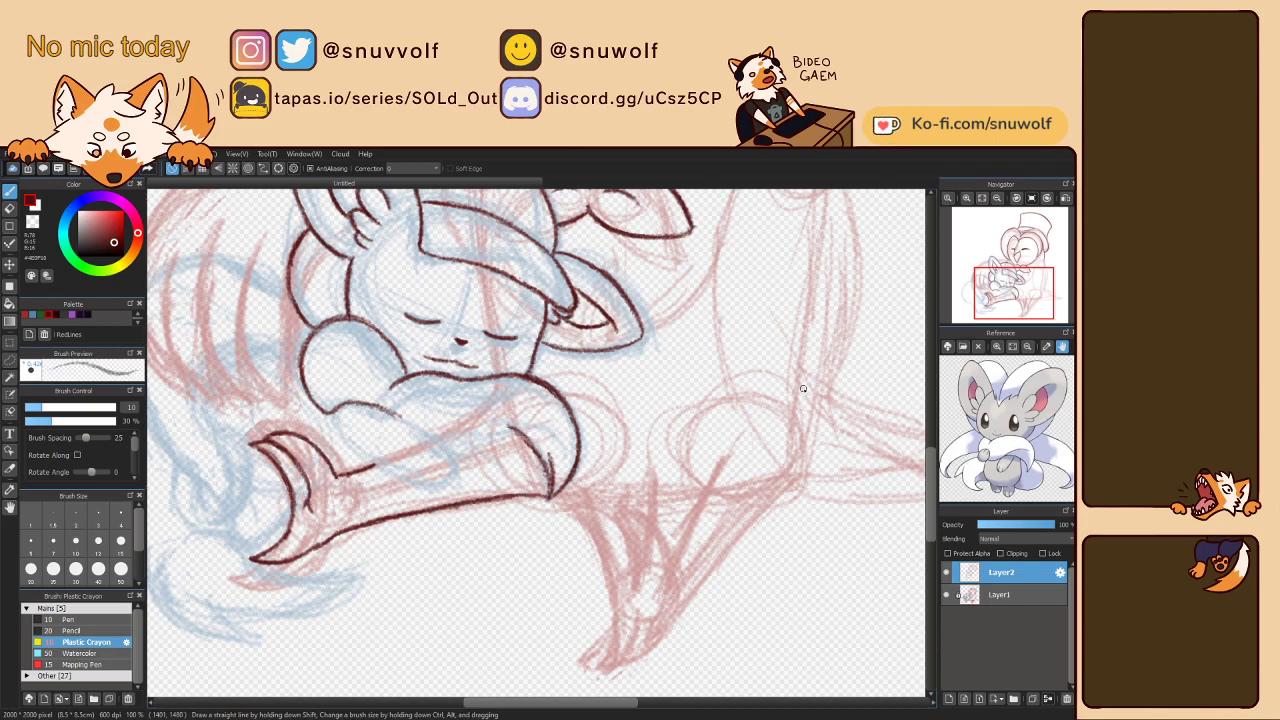
- Check the line art with the Layer1 sketch hidden, and undo the shift of the lower talon's tip
{"action": "left_click", "coordinate": [997, 200]}
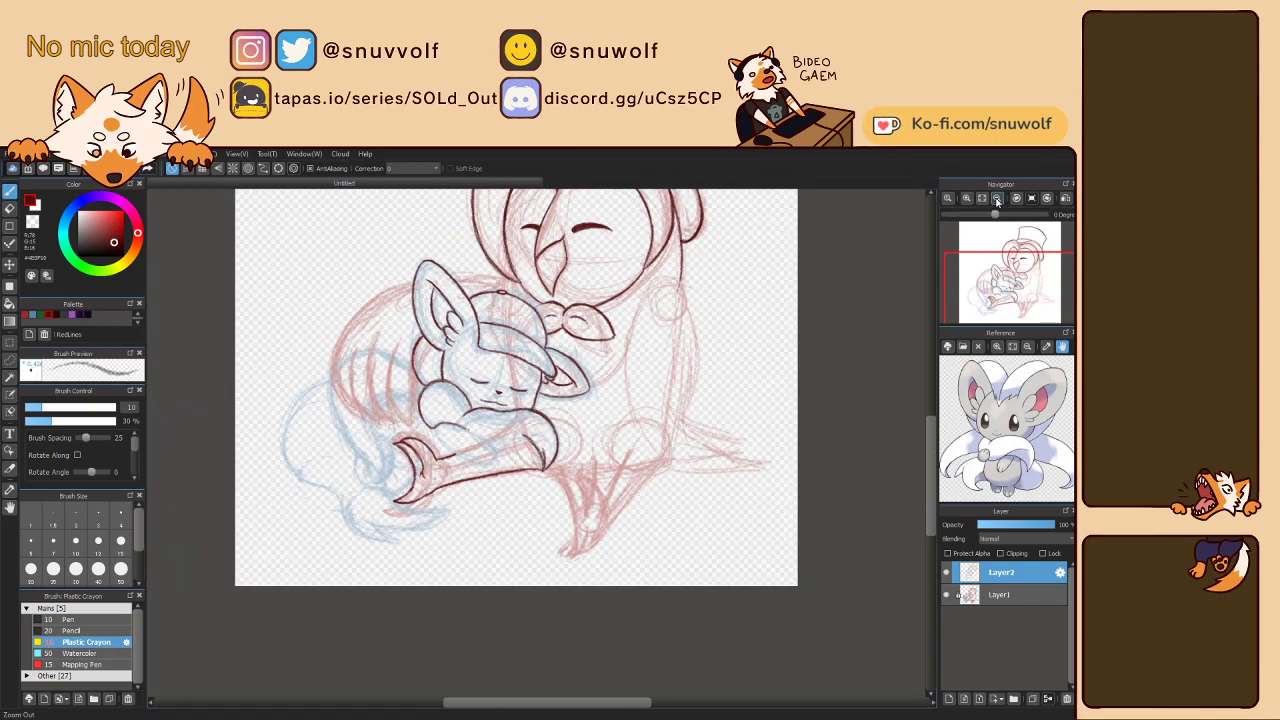
{"action": "left_click", "coordinate": [947, 596]}
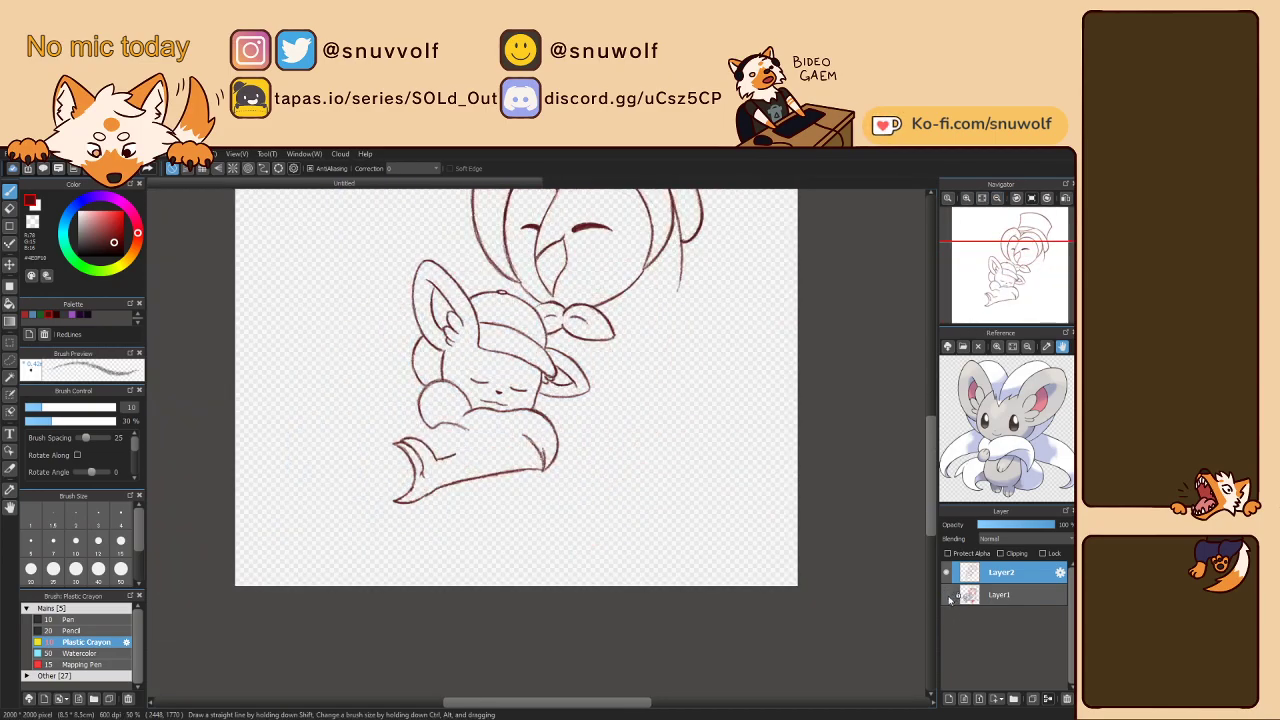
{"action": "key", "text": "ctrl+z"}
{"action": "key", "text": "ctrl+z"}
{"action": "key", "text": "ctrl+z"}
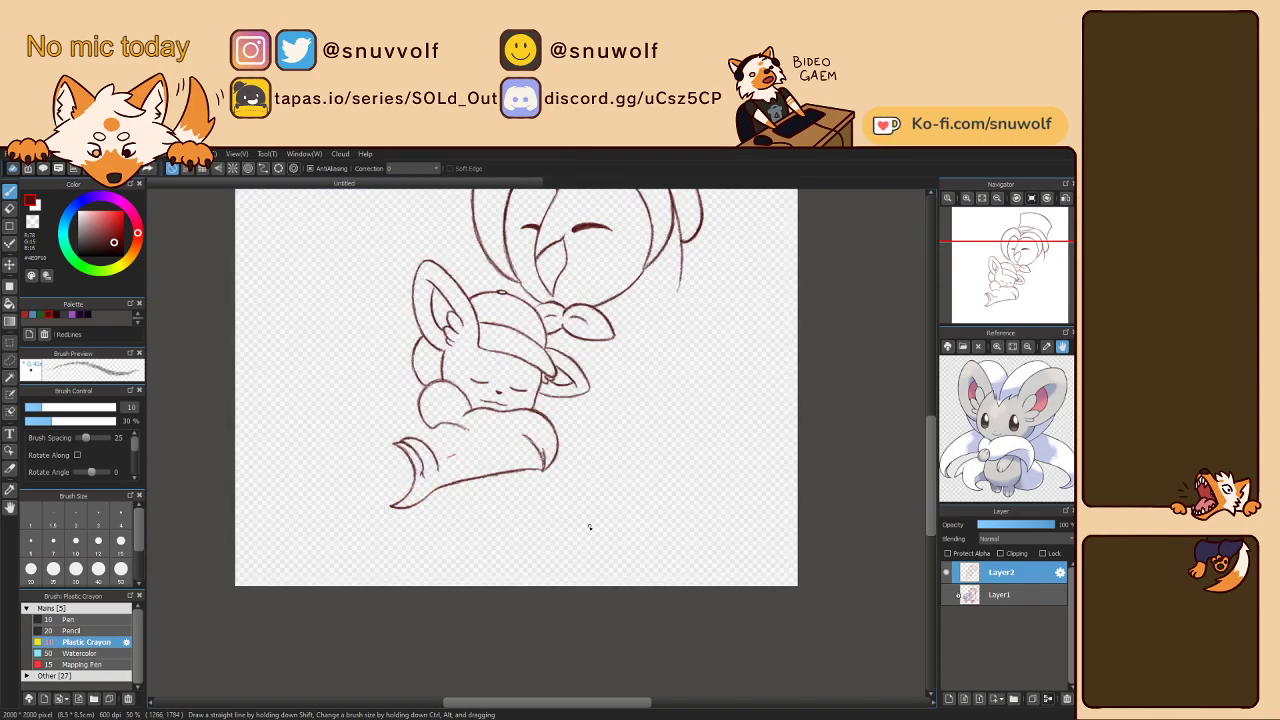
{"action": "left_click", "coordinate": [947, 596]}
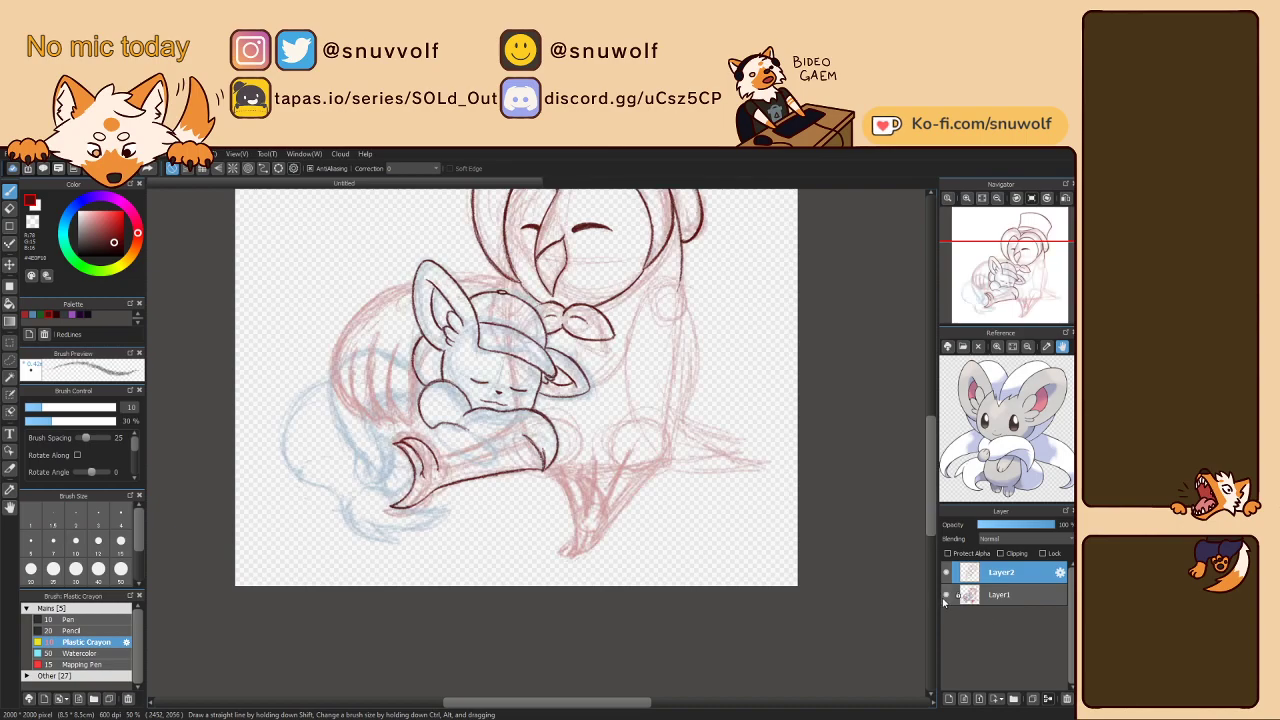
- Lasso the inked talons at the end of the bird's outstretched leg, leaving out the nearby arm, and delete them
{"action": "key", "text": "l"}
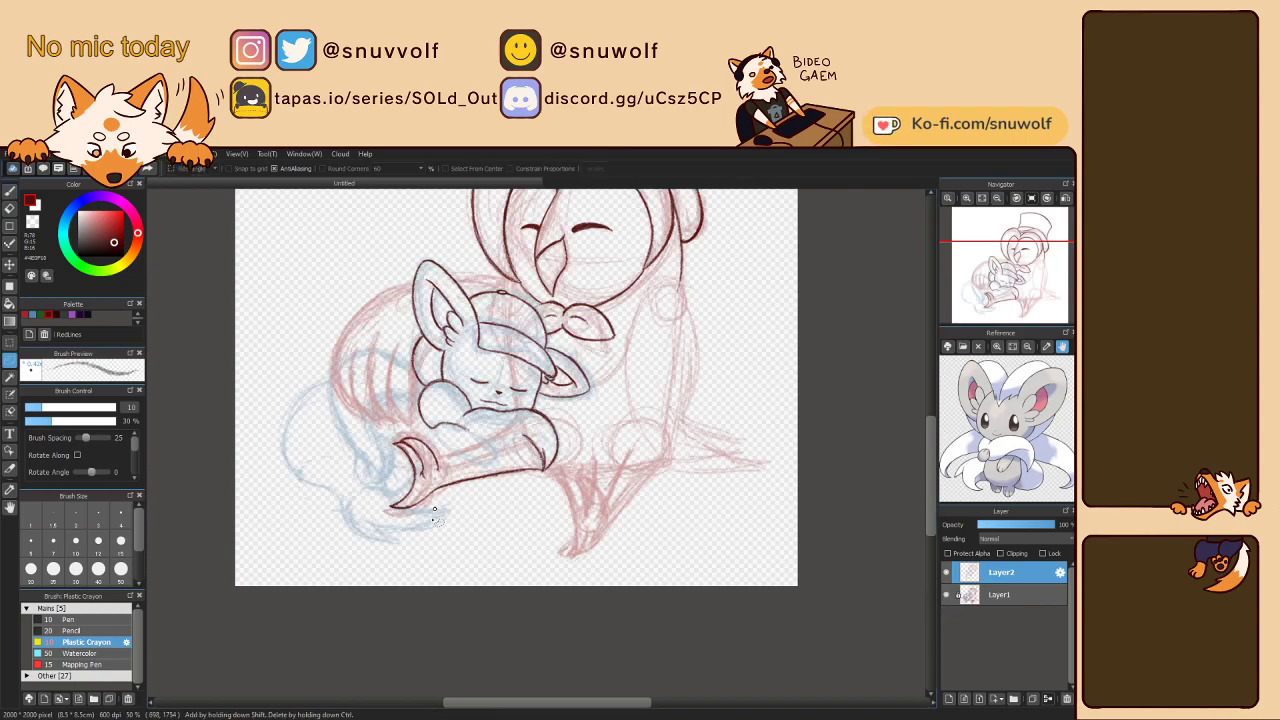
{"action": "mouse_move", "coordinate": [449, 480]}
{"action": "left_mouse_down"}
{"action": "mouse_move", "coordinate": [362, 424]}
{"action": "mouse_move", "coordinate": [450, 460]}
{"action": "left_mouse_up"}
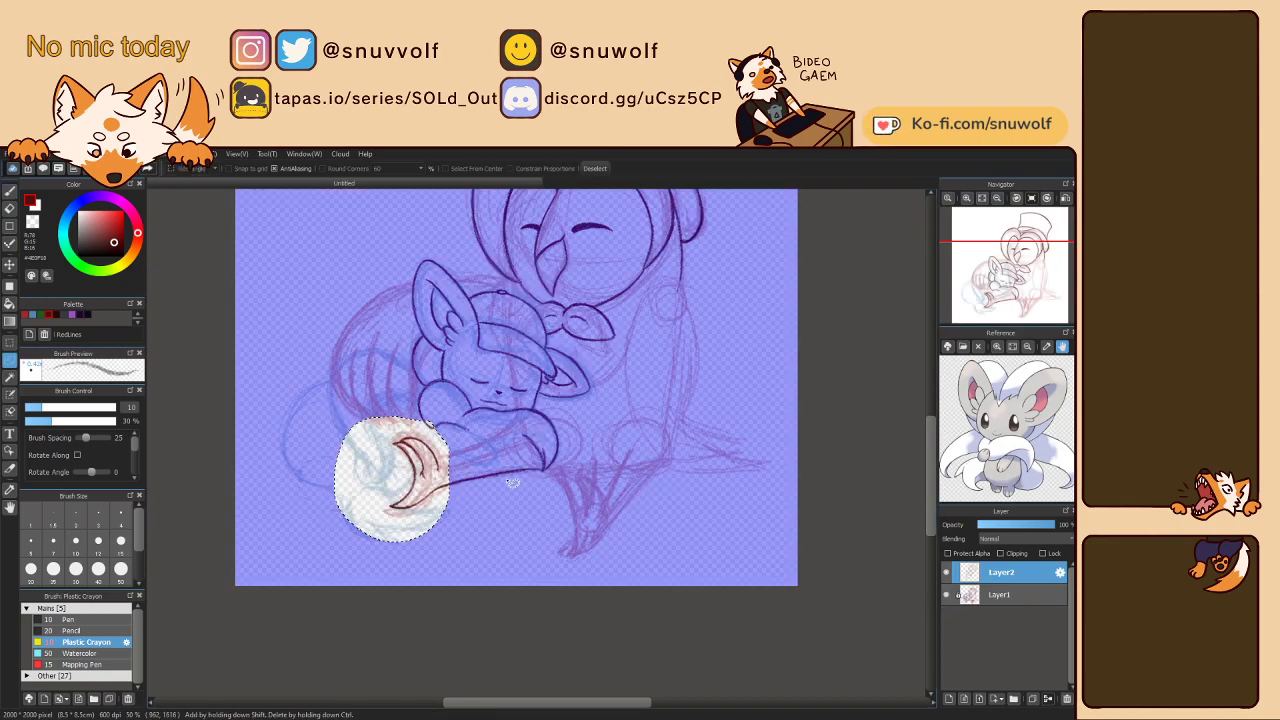
{"action": "mouse_move", "coordinate": [446, 388]}
{"action": "left_mouse_down"}
{"action": "mouse_move", "coordinate": [409, 430]}
{"action": "mouse_move", "coordinate": [466, 414]}
{"action": "left_mouse_up"}
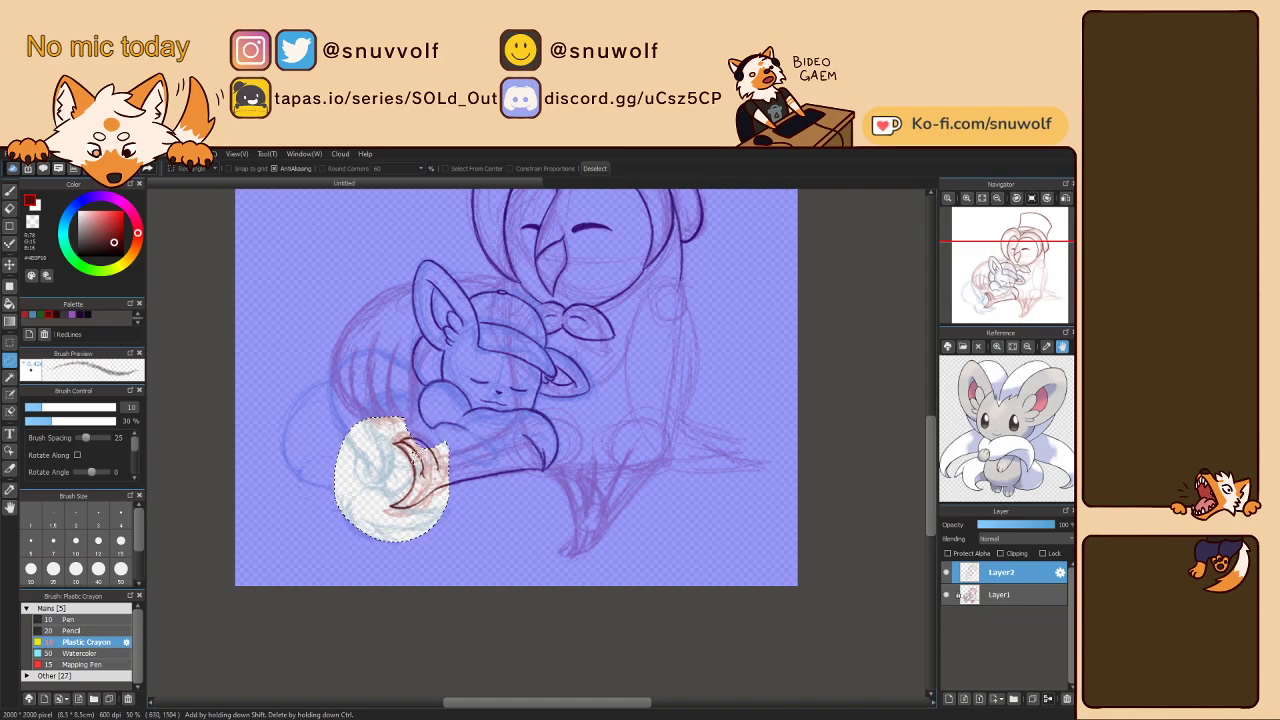
{"action": "key", "text": "Delete"}
{"action": "key", "text": "ctrl+d"}
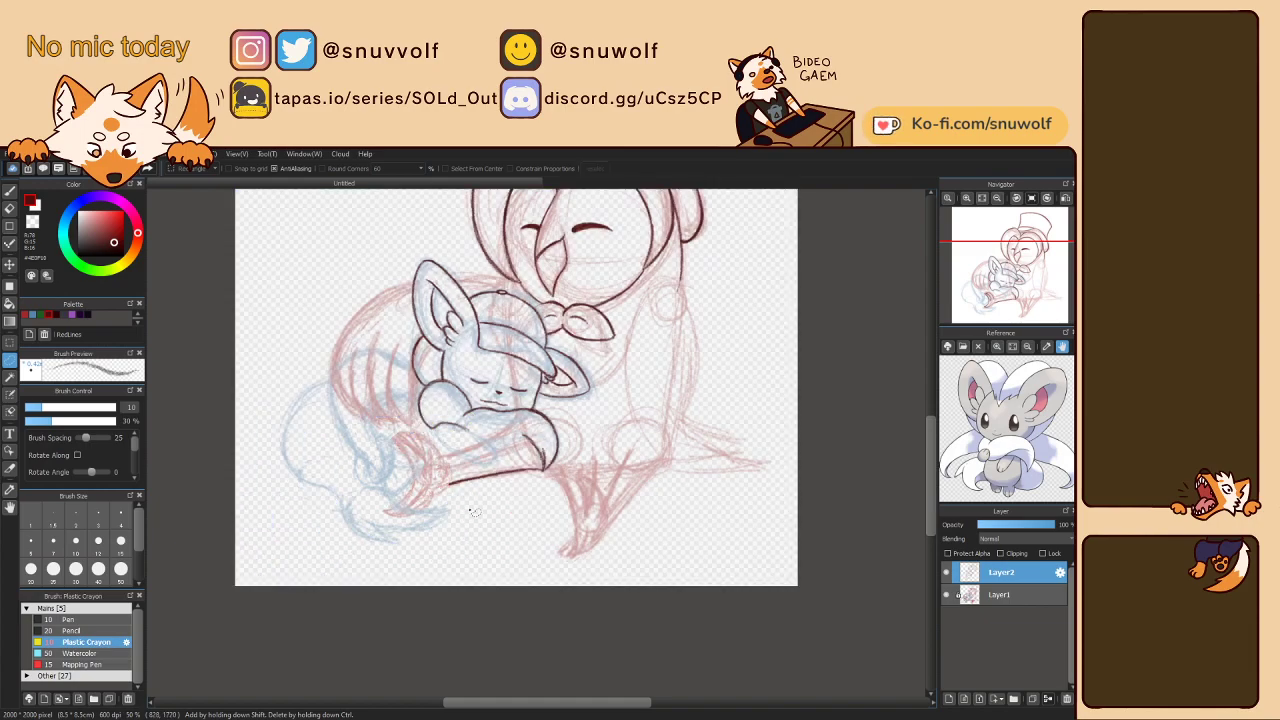
{"action": "key", "text": "b"}
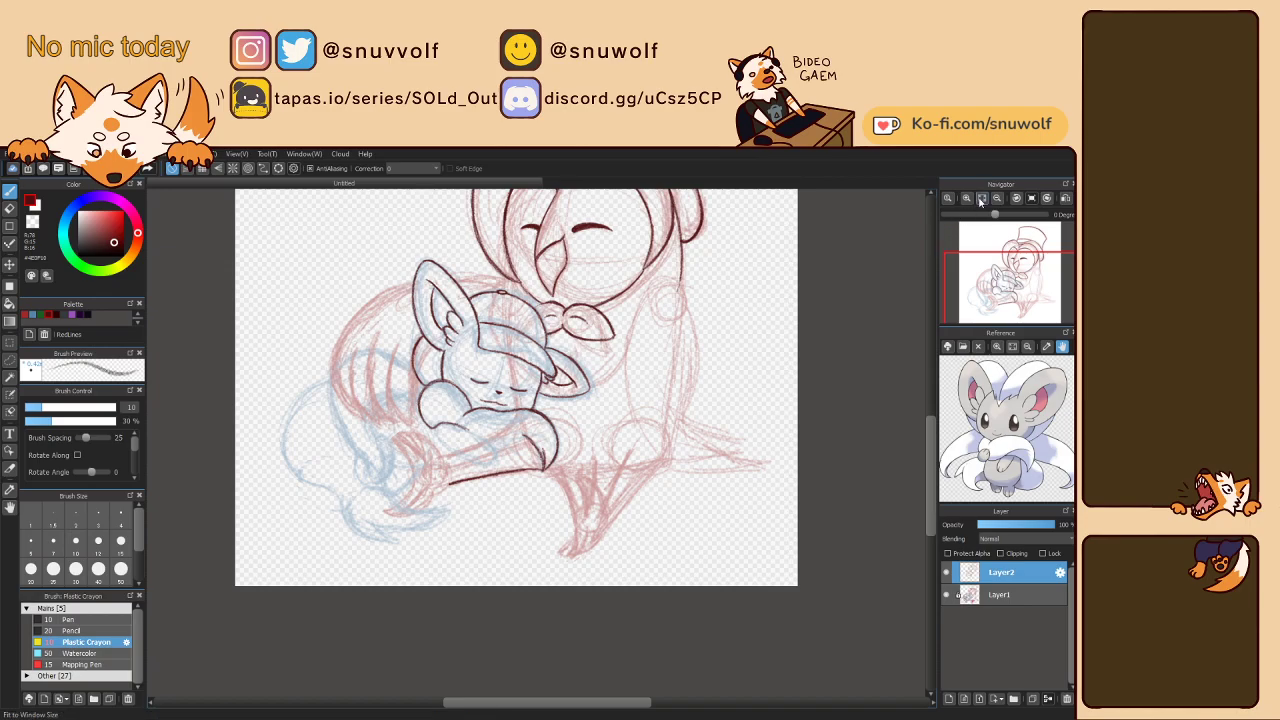
- Ink the upper edge of the bird's outstretched leg and extend its lower edge toward the sketched foot
{"action": "left_click", "coordinate": [966, 198]}
{"action": "left_click", "coordinate": [966, 198]}
{"action": "left_click_drag", "start_coordinate": [1009, 294], "coordinate": [1005, 297]}
{"action": "key", "text": "Left"}
{"action": "key", "text": "Left"}
{"action": "key", "text": "Left"}
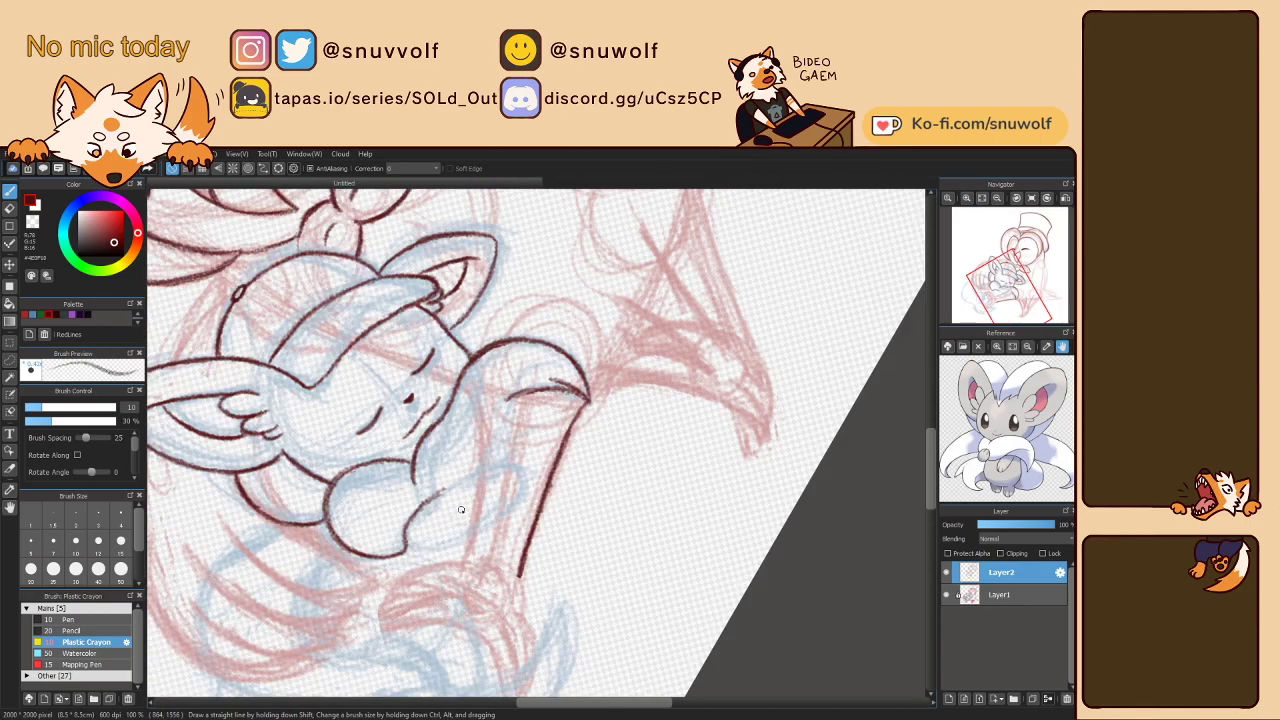
{"action": "key", "text": "Right"}
{"action": "left_click_drag", "start_coordinate": [477, 486], "coordinate": [471, 541]}
{"action": "mouse_move", "coordinate": [479, 492]}
{"action": "left_mouse_down"}
{"action": "mouse_move", "coordinate": [519, 578]}
{"action": "mouse_move", "coordinate": [519, 615]}
{"action": "mouse_move", "coordinate": [520, 573]}
{"action": "mouse_move", "coordinate": [516, 604]}
{"action": "left_mouse_up"}
{"action": "key", "text": "Right"}
{"action": "key", "text": "Left"}
{"action": "key", "text": "Right"}
{"action": "key", "text": "Right"}
{"action": "key", "text": "Right"}
{"action": "key", "text": "Left"}
- Try to ink the outline of the sleeping figure's lower paw over the leg
{"action": "mouse_move", "coordinate": [459, 415]}
{"action": "left_mouse_down"}
{"action": "mouse_move", "coordinate": [450, 421]}
{"action": "mouse_move", "coordinate": [461, 416]}
{"action": "left_mouse_up"}
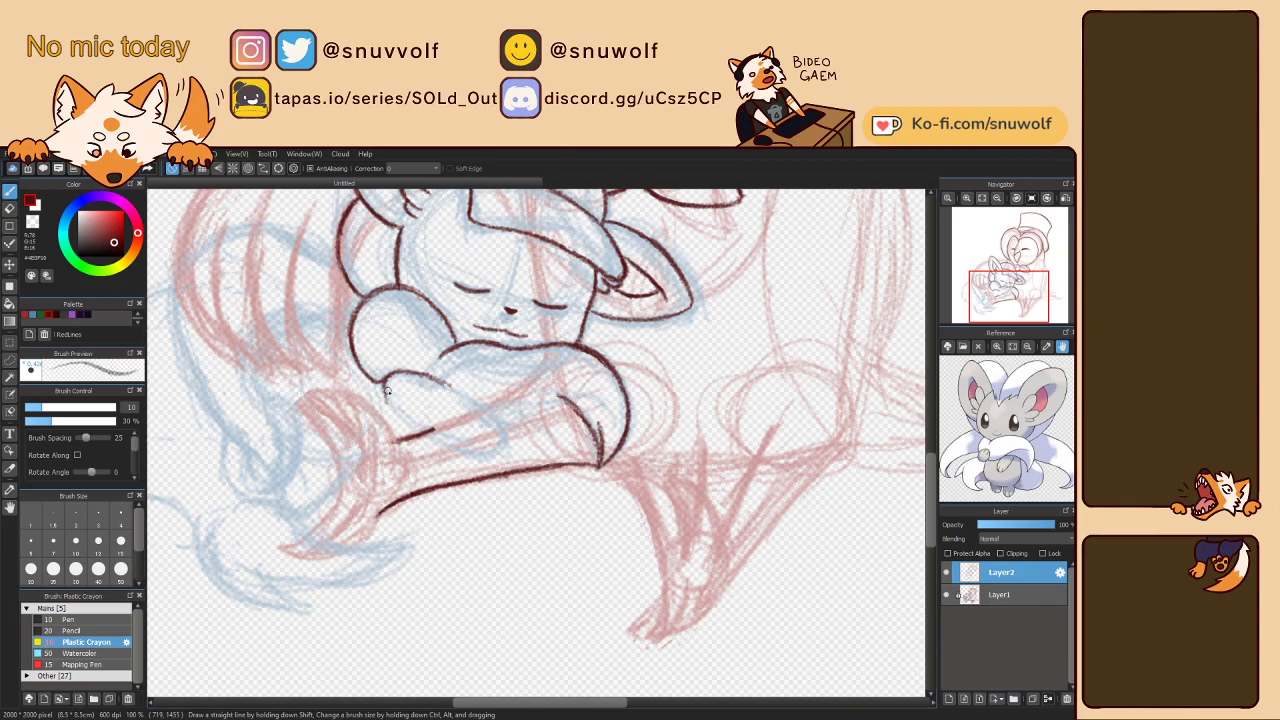
{"action": "left_click_drag", "start_coordinate": [386, 388], "coordinate": [394, 412]}
{"action": "left_click_drag", "start_coordinate": [435, 430], "coordinate": [446, 434]}
{"action": "key", "text": "ctrl+z"}
{"action": "key", "text": "ctrl+z"}
{"action": "key", "text": "ctrl+z"}
{"action": "key", "text": "ctrl+z"}
- Ink the elongated, rounded outline of the sleeping figure's lower paw resting across the bird's leg
{"action": "key", "text": "Right"}
{"action": "key", "text": "Right"}
{"action": "key", "text": "Right"}
{"action": "key", "text": "Right"}
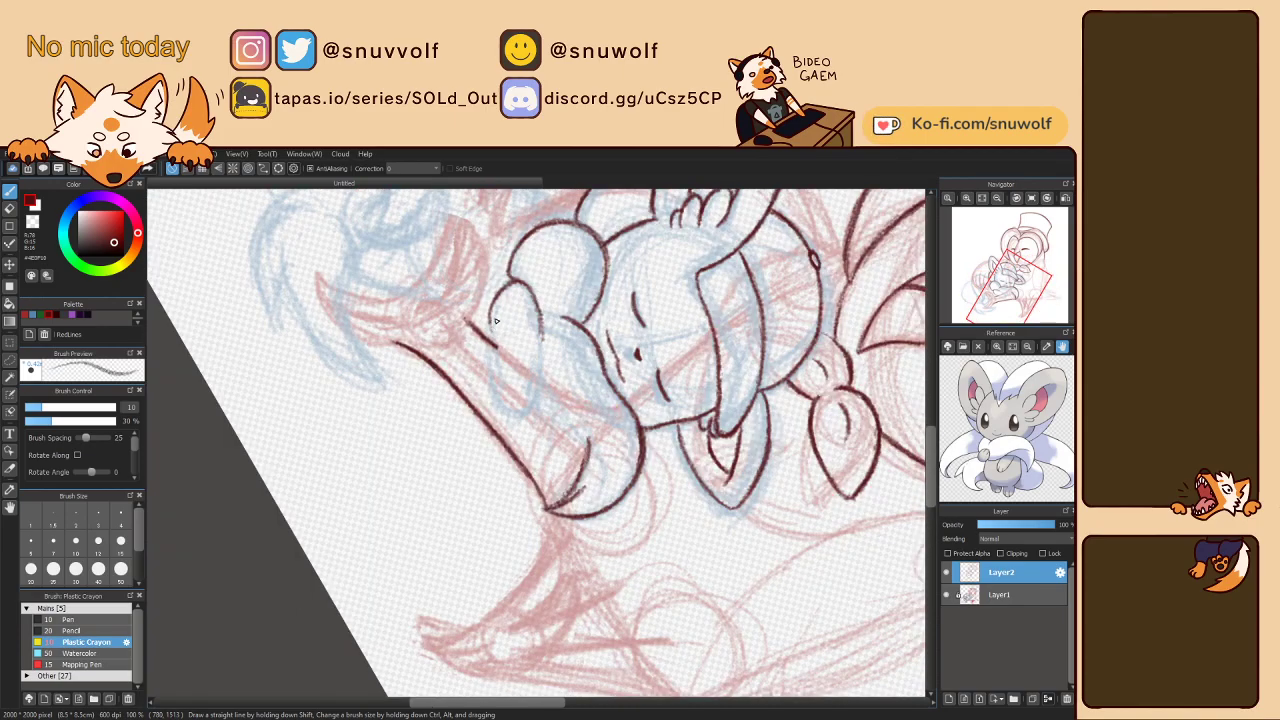
{"action": "left_click_drag", "start_coordinate": [495, 341], "coordinate": [492, 309]}
{"action": "left_click_drag", "start_coordinate": [535, 306], "coordinate": [544, 347]}
{"action": "key", "text": "Left"}
{"action": "key", "text": "Left"}
{"action": "key", "text": "Left"}
{"action": "key", "text": "Left"}
{"action": "key", "text": "Left"}
{"action": "key", "text": "Left"}
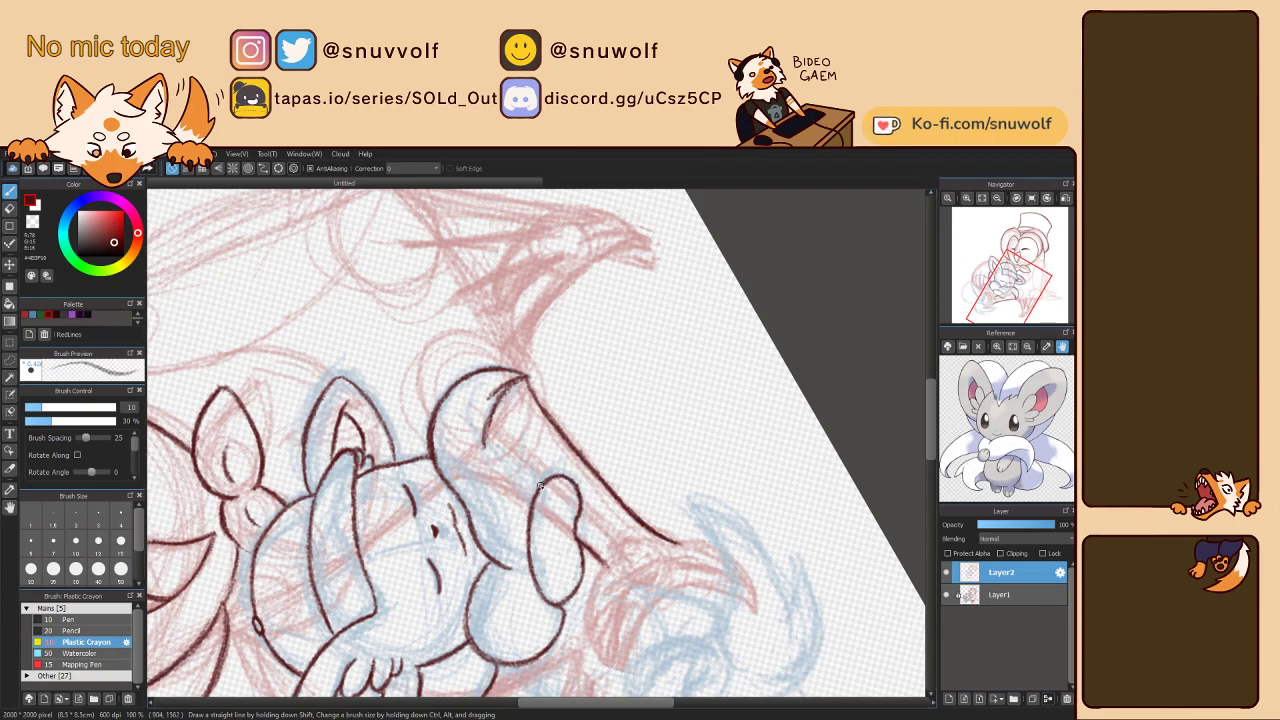
- Add short toe lines to the end of the sleeping figure's lower paw
{"action": "key", "text": "Right"}
{"action": "key", "text": "Right"}
{"action": "key", "text": "Right"}
{"action": "key", "text": "Right"}
{"action": "key", "text": "Right"}
{"action": "key", "text": "Right"}
{"action": "key", "text": "Right"}
{"action": "key", "text": "Right"}
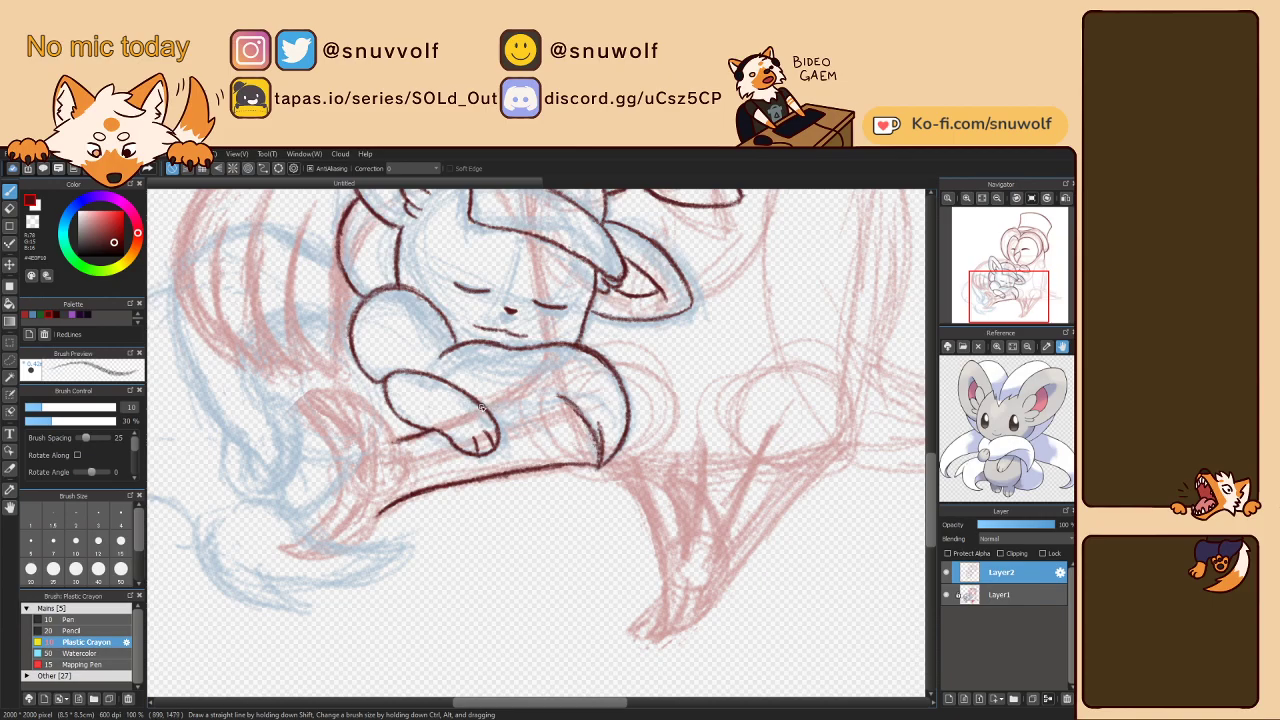
- Ink the curved lower edge from the sleeping figure's paw to the pointed tip, redrawing the stroke near the tip
{"action": "mouse_move", "coordinate": [517, 412]}
{"action": "left_mouse_down"}
{"action": "mouse_move", "coordinate": [563, 397]}
{"action": "mouse_move", "coordinate": [578, 418]}
{"action": "mouse_move", "coordinate": [495, 411]}
{"action": "mouse_move", "coordinate": [536, 407]}
{"action": "left_mouse_up"}
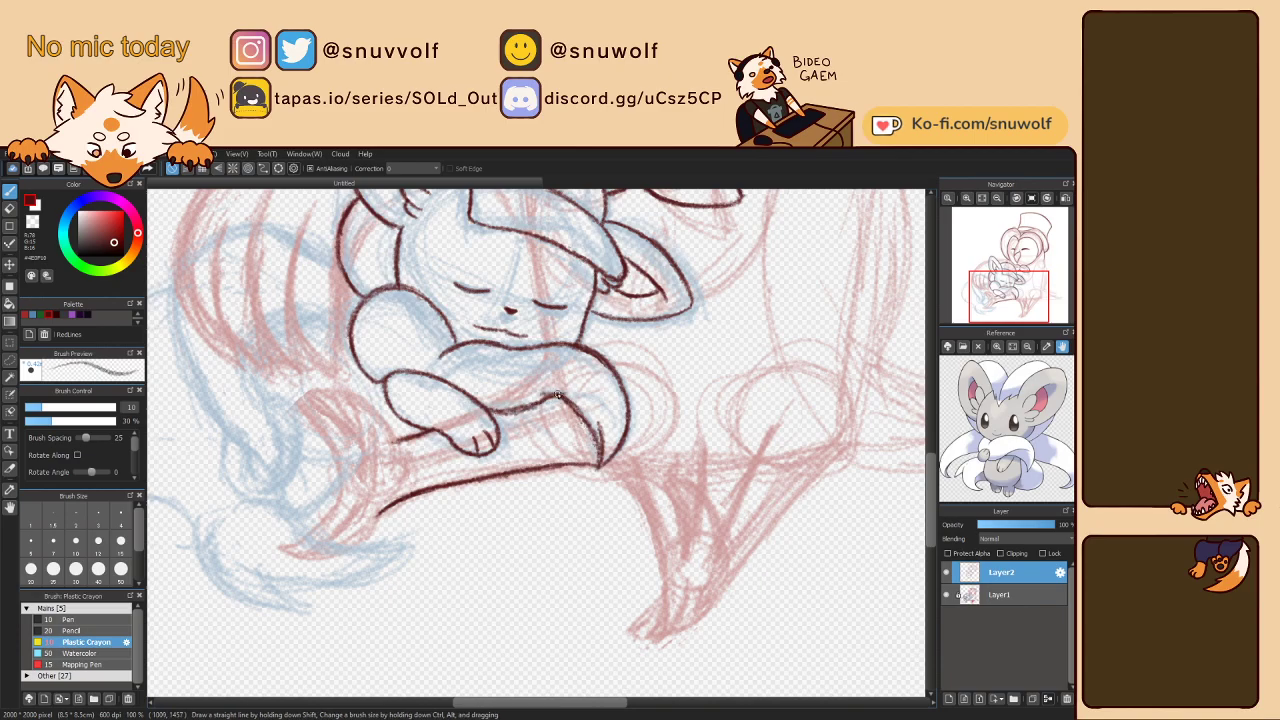
{"action": "key", "text": "Left"}
{"action": "key", "text": "Left"}
{"action": "key", "text": "Left"}
{"action": "key", "text": "Left"}
{"action": "key", "text": "Left"}
{"action": "key", "text": "Left"}
{"action": "key", "text": "ctrl+z"}
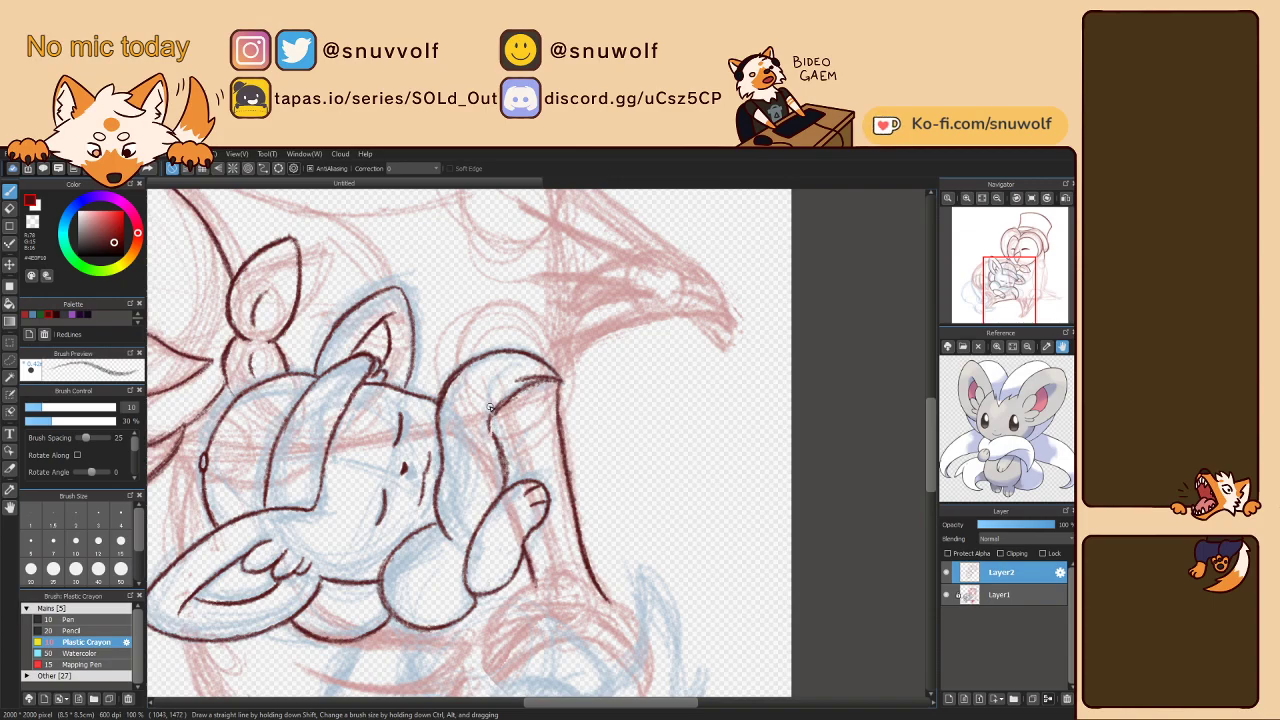
{"action": "left_click_drag", "start_coordinate": [492, 415], "coordinate": [494, 434]}
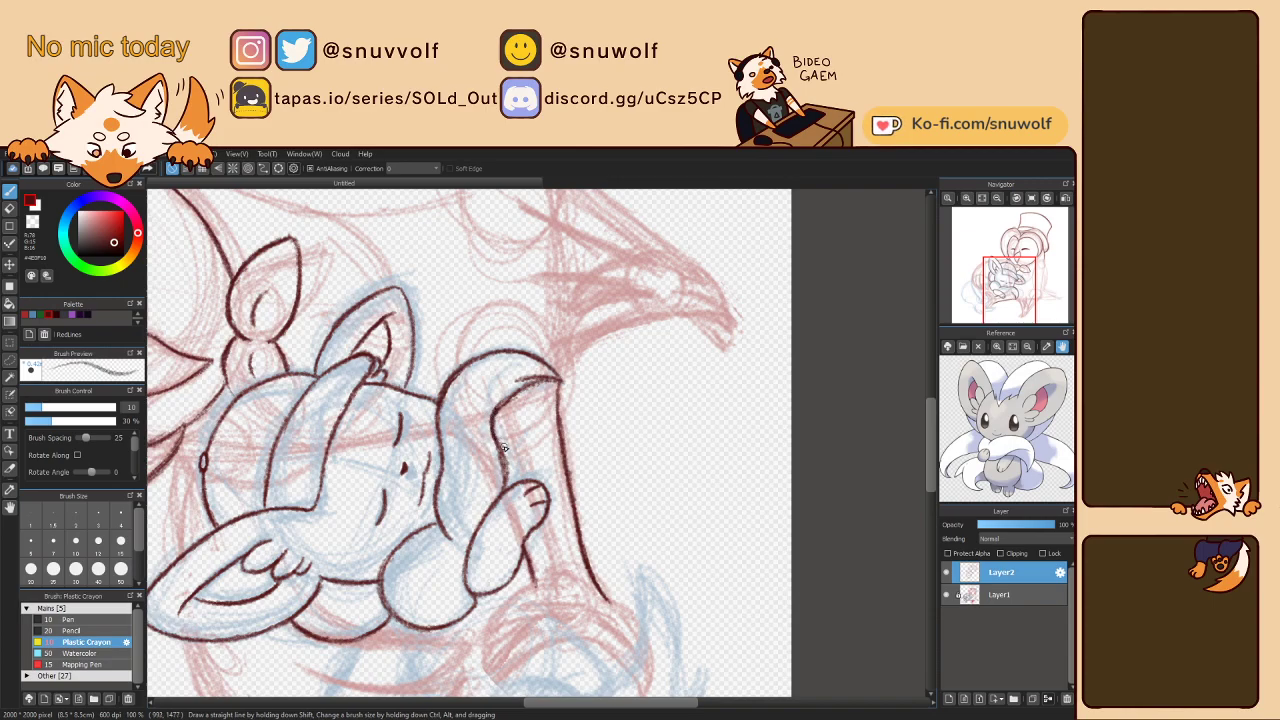
{"action": "left_click_drag", "start_coordinate": [497, 440], "coordinate": [508, 486]}
{"action": "key", "text": "Right"}
{"action": "key", "text": "Right"}
{"action": "key", "text": "Right"}
{"action": "key", "text": "Right"}
{"action": "key", "text": "Right"}
{"action": "key", "text": "Right"}
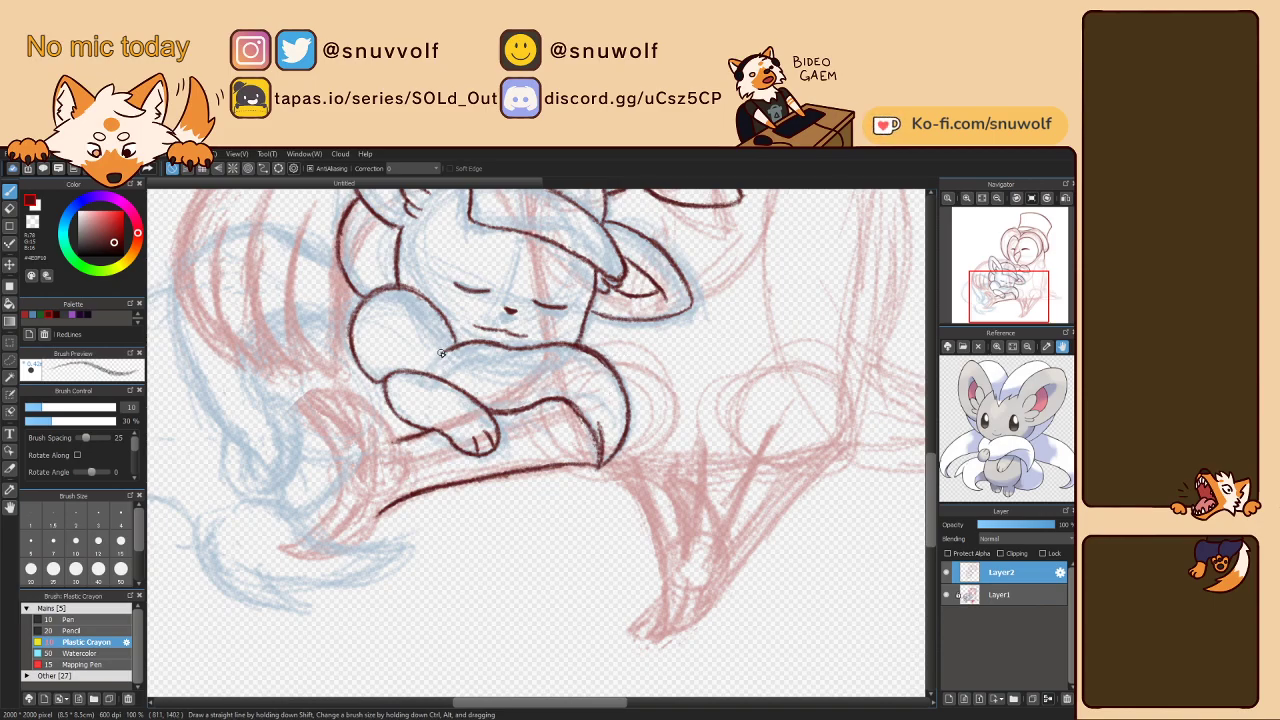
- Touch up the inner end of the contour line below the sleeping face, beside the rounded shoulder
{"action": "key", "text": "Left"}
{"action": "key", "text": "Left"}
{"action": "key", "text": "Left"}
{"action": "key", "text": "Left"}
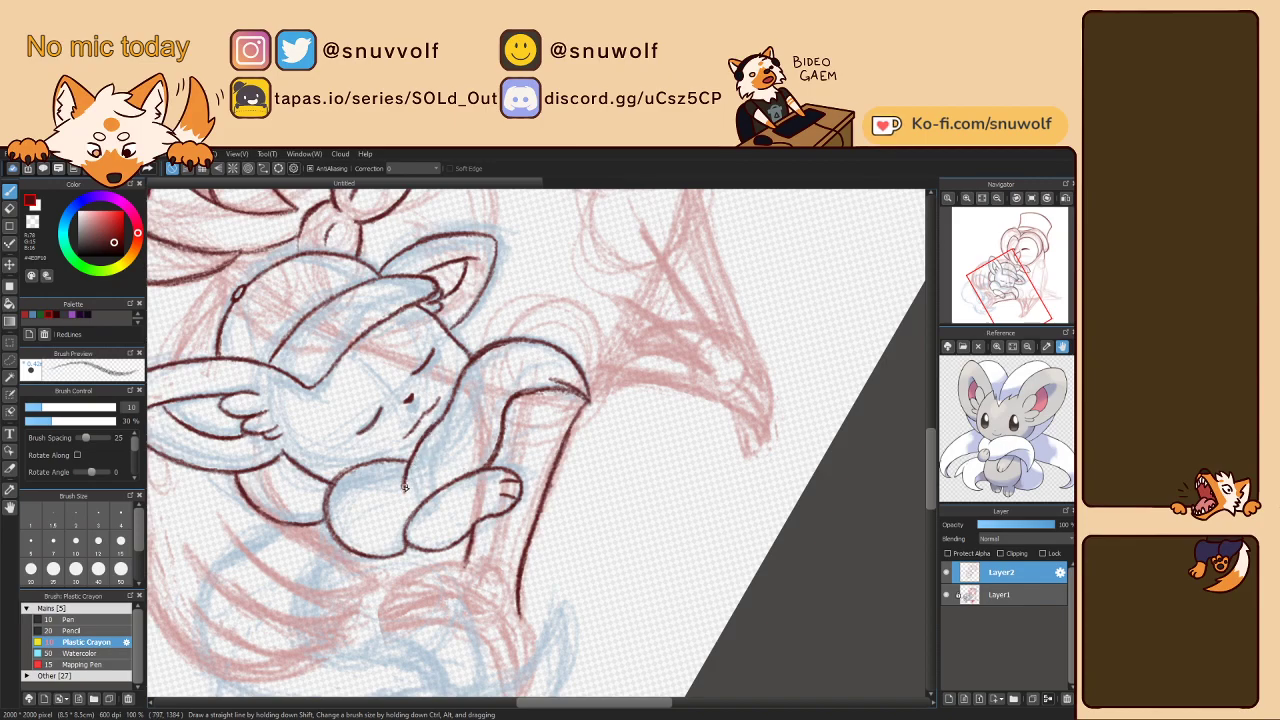
{"action": "key", "text": "Right"}
{"action": "key", "text": "Right"}
{"action": "key", "text": "Right"}
{"action": "key", "text": "Right"}
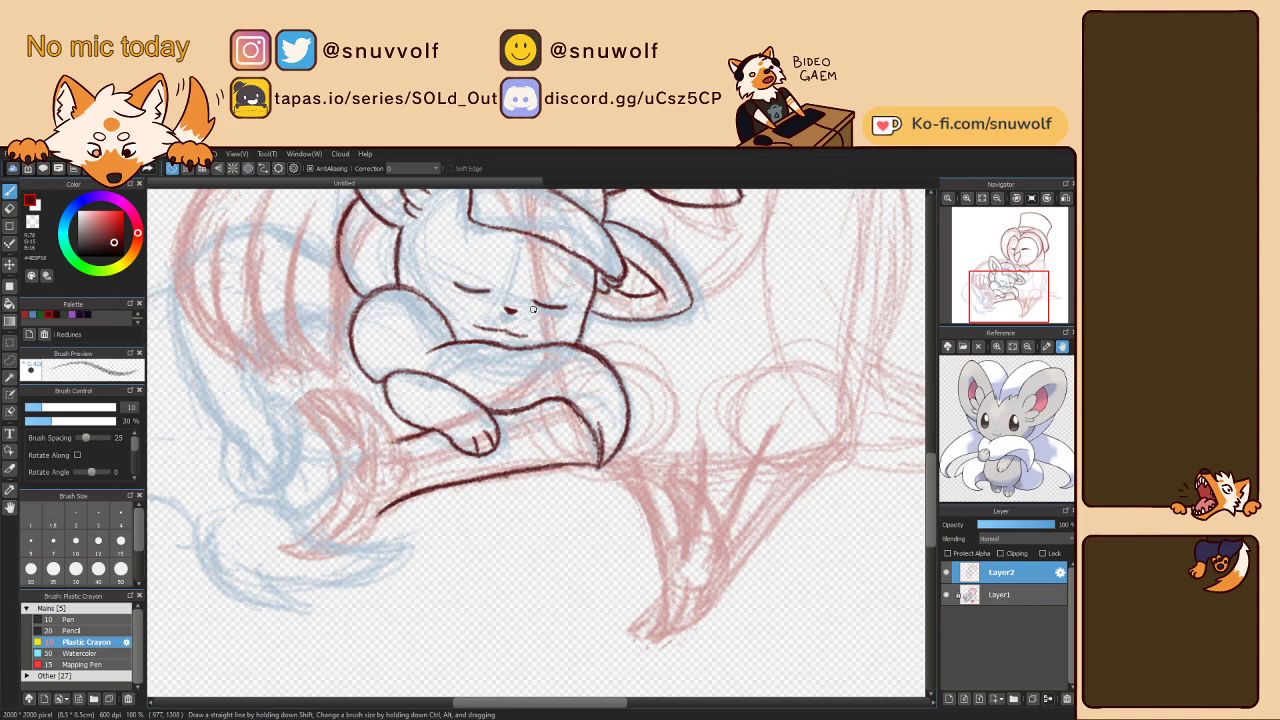
- Draw a small triangular joint guide at the end of the bird's leg and ink the curved lower talon
{"action": "left_click_drag", "start_coordinate": [998, 309], "coordinate": [995, 301]}
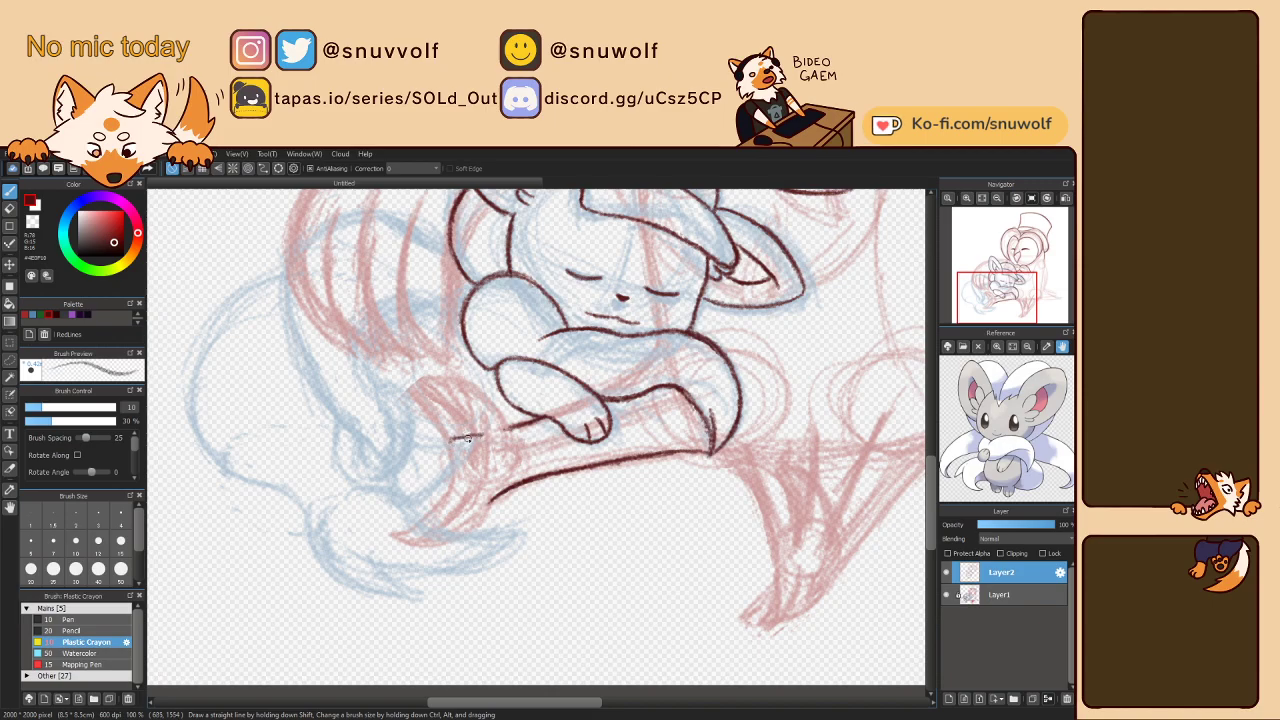
{"action": "left_click_drag", "start_coordinate": [446, 443], "coordinate": [473, 488]}
{"action": "mouse_move", "coordinate": [494, 431]}
{"action": "left_mouse_down"}
{"action": "mouse_move", "coordinate": [476, 505]}
{"action": "mouse_move", "coordinate": [494, 424]}
{"action": "mouse_move", "coordinate": [471, 451]}
{"action": "mouse_move", "coordinate": [491, 454]}
{"action": "mouse_move", "coordinate": [498, 440]}
{"action": "mouse_move", "coordinate": [465, 453]}
{"action": "left_mouse_up"}
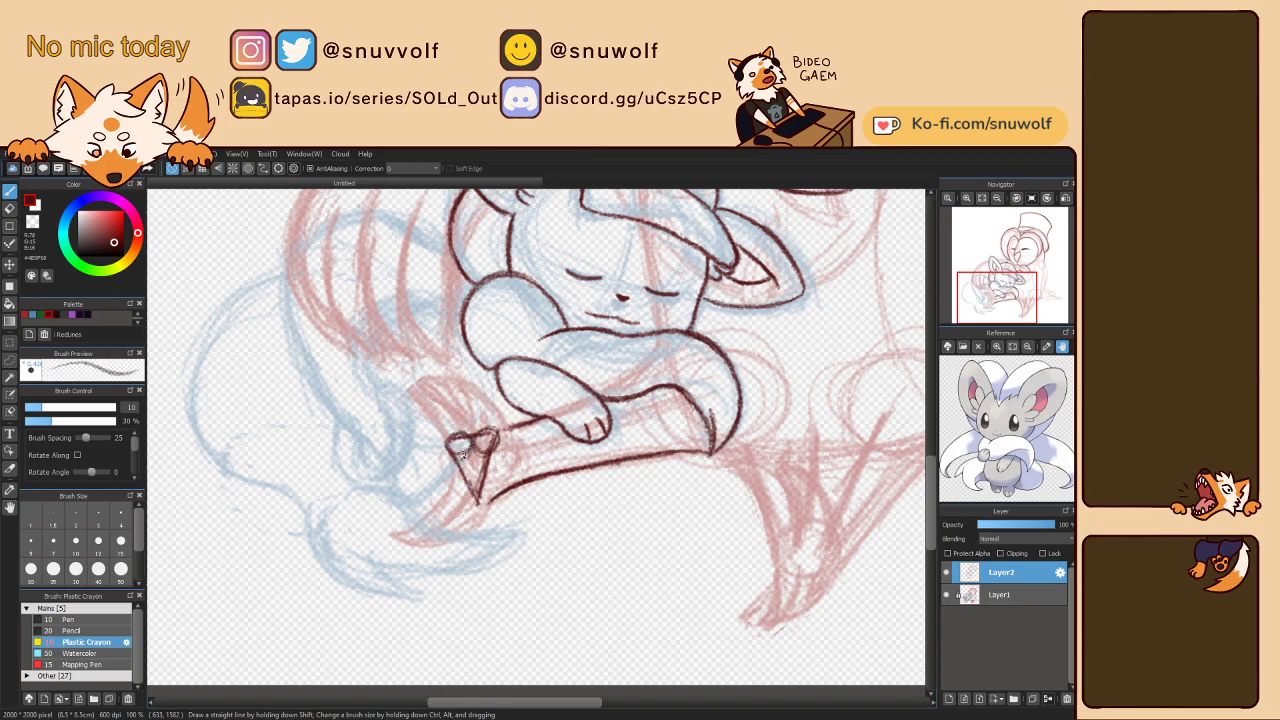
{"action": "left_click_drag", "start_coordinate": [475, 500], "coordinate": [472, 492]}
{"action": "mouse_move", "coordinate": [461, 472]}
{"action": "left_mouse_down"}
{"action": "mouse_move", "coordinate": [440, 510]}
{"action": "mouse_move", "coordinate": [455, 482]}
{"action": "mouse_move", "coordinate": [423, 518]}
{"action": "mouse_move", "coordinate": [463, 520]}
{"action": "mouse_move", "coordinate": [431, 520]}
{"action": "mouse_move", "coordinate": [474, 514]}
{"action": "mouse_move", "coordinate": [448, 522]}
{"action": "mouse_move", "coordinate": [521, 483]}
{"action": "left_mouse_up"}
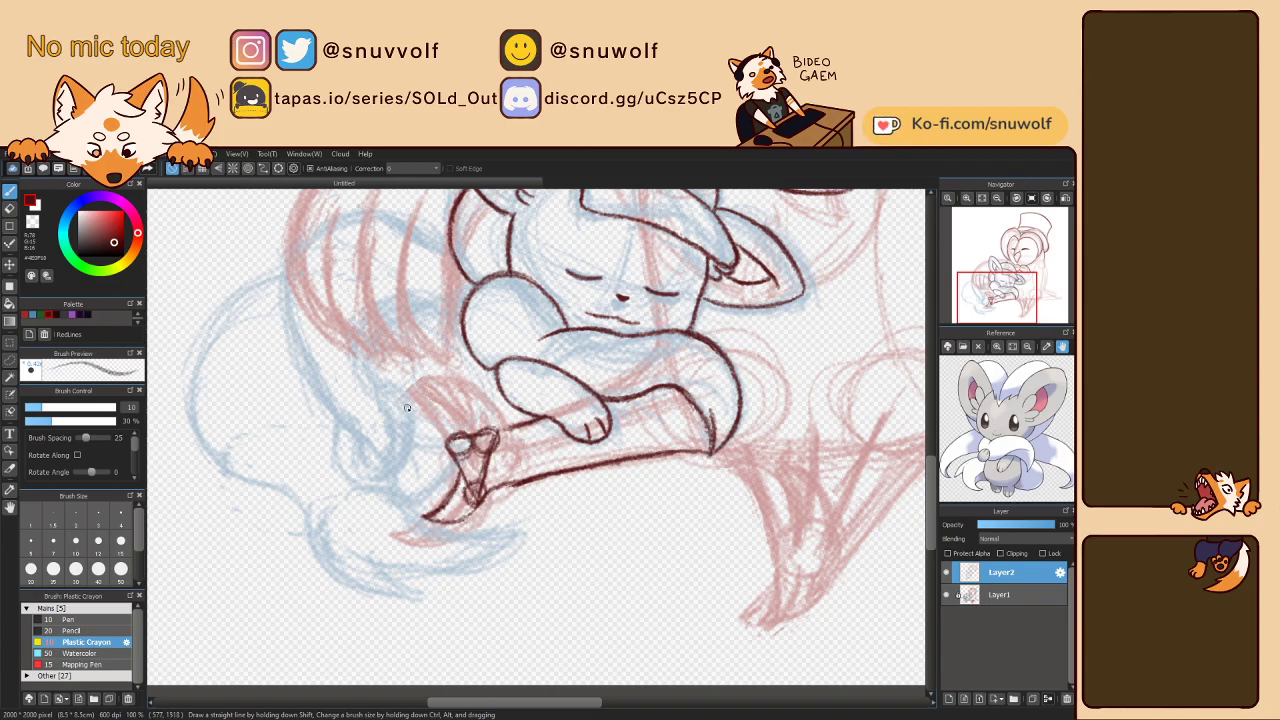
- Ink the long curved upper talon sweeping outward from the foot joint and refine its tip
{"action": "left_click_drag", "start_coordinate": [409, 405], "coordinate": [459, 475]}
{"action": "left_click_drag", "start_coordinate": [409, 413], "coordinate": [446, 446]}
{"action": "left_click_drag", "start_coordinate": [393, 409], "coordinate": [446, 444]}
{"action": "key", "text": "Left"}
{"action": "key", "text": "Left"}
{"action": "key", "text": "Left"}
{"action": "key", "text": "Left"}
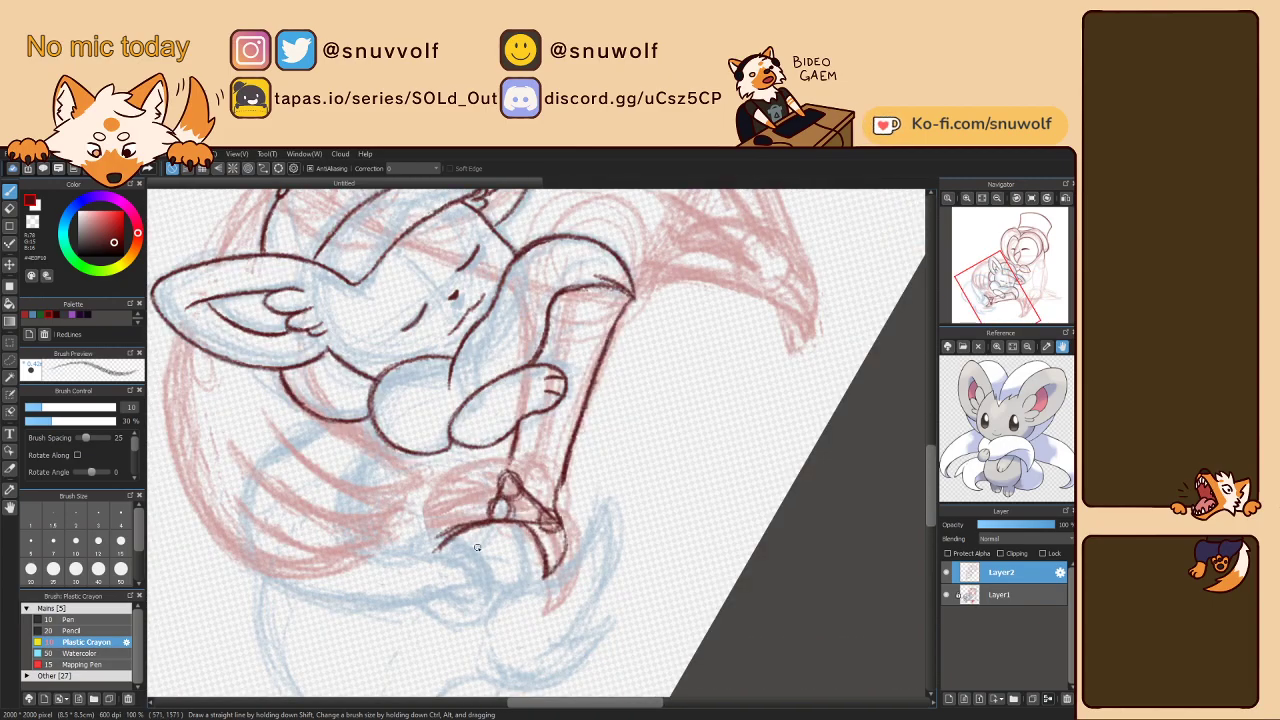
{"action": "mouse_move", "coordinate": [447, 540]}
{"action": "left_mouse_down"}
{"action": "mouse_move", "coordinate": [440, 530]}
{"action": "mouse_move", "coordinate": [465, 505]}
{"action": "mouse_move", "coordinate": [450, 517]}
{"action": "mouse_move", "coordinate": [488, 496]}
{"action": "mouse_move", "coordinate": [452, 515]}
{"action": "mouse_move", "coordinate": [443, 539]}
{"action": "left_mouse_up"}
{"action": "key", "text": "Up"}
- Lower Layer2's opacity and add a new layer above it, with the canvas view mirrored
{"action": "key", "text": "h"}
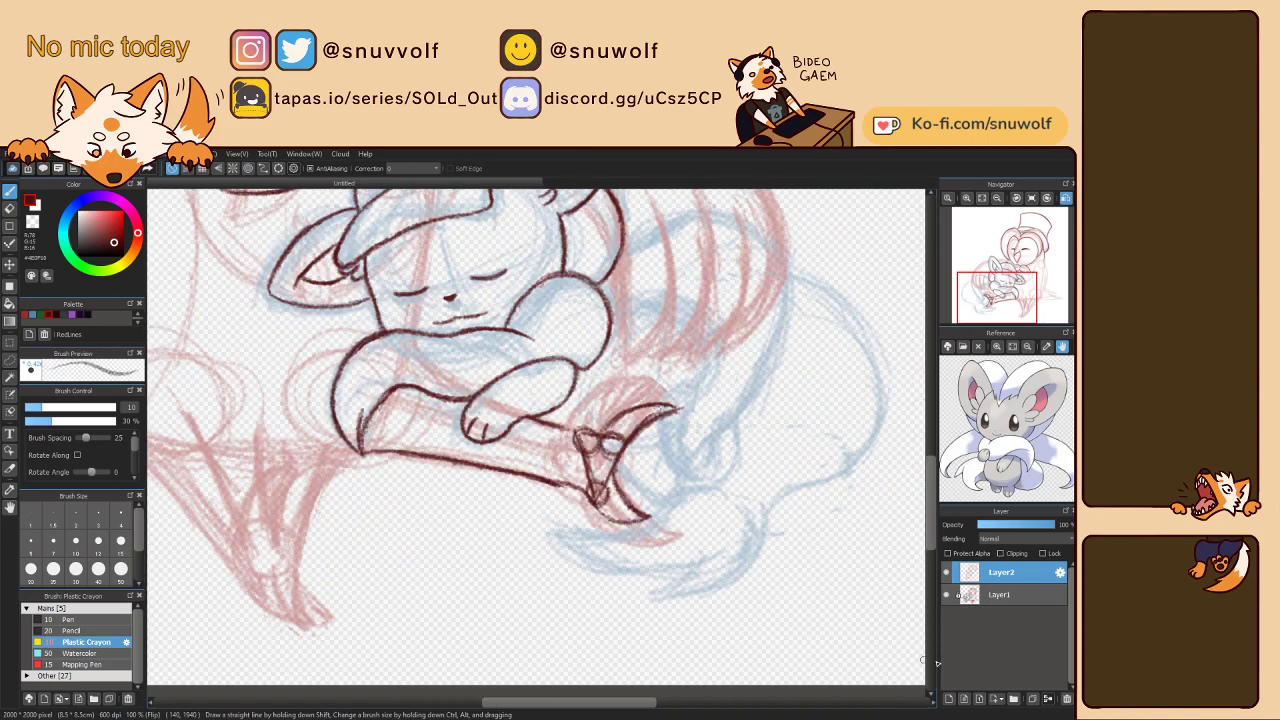
{"action": "left_click", "coordinate": [1026, 530]}
{"action": "left_click", "coordinate": [948, 698]}
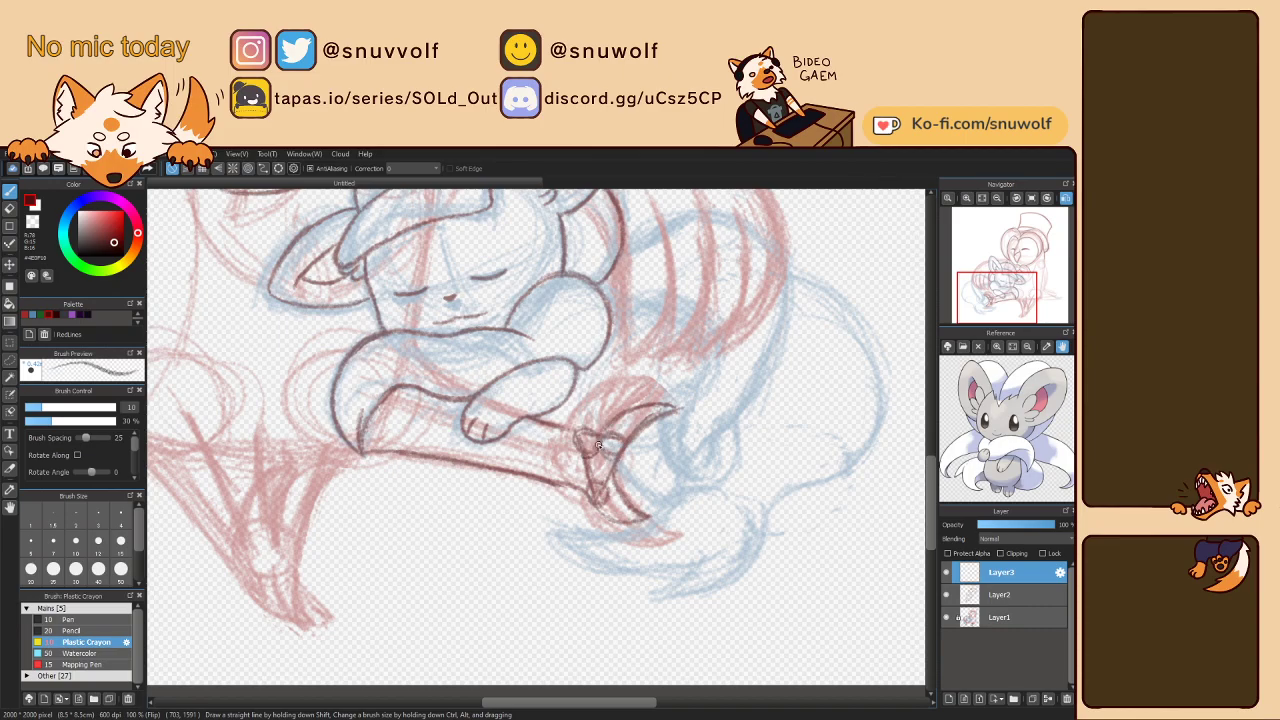
- Ink the round toe joint and the curved talon behind it on the new layer, and merge it into Layer2
{"action": "mouse_move", "coordinate": [598, 437]}
{"action": "left_mouse_down"}
{"action": "mouse_move", "coordinate": [590, 452]}
{"action": "mouse_move", "coordinate": [578, 440]}
{"action": "mouse_move", "coordinate": [577, 459]}
{"action": "mouse_move", "coordinate": [605, 410]}
{"action": "left_mouse_up"}
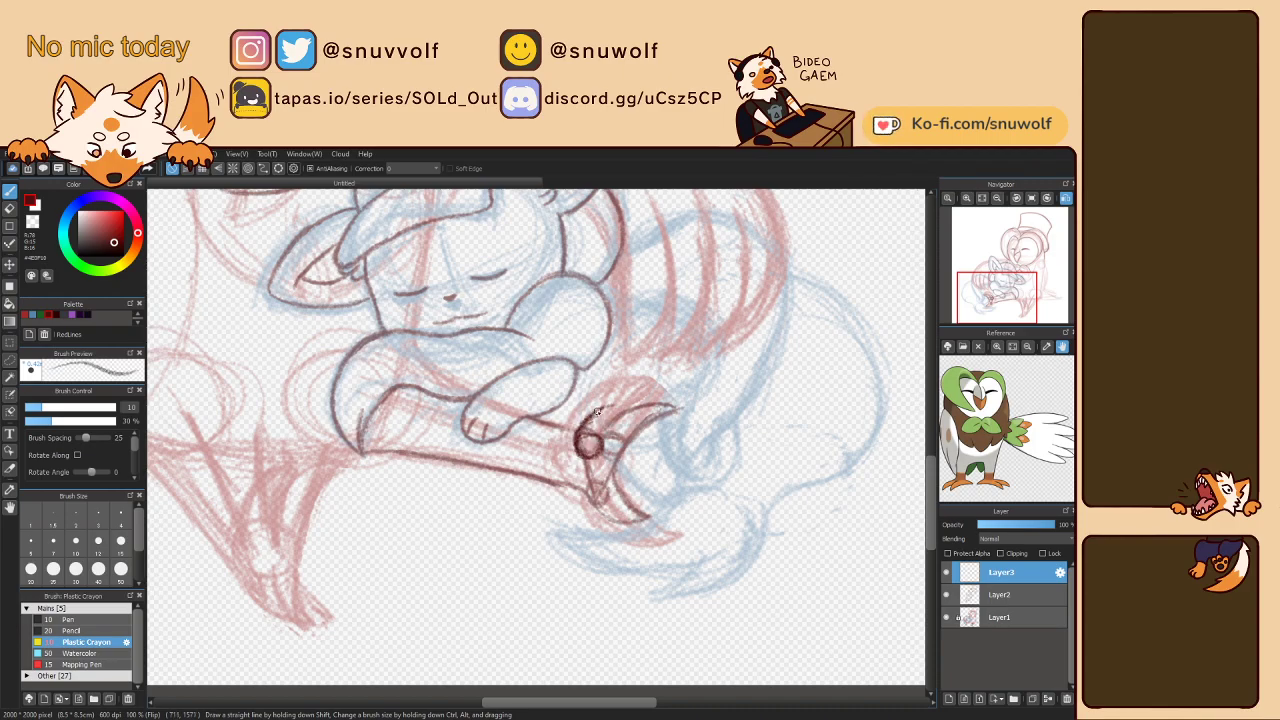
{"action": "mouse_move", "coordinate": [590, 415]}
{"action": "left_mouse_down"}
{"action": "mouse_move", "coordinate": [633, 409]}
{"action": "mouse_move", "coordinate": [610, 423]}
{"action": "mouse_move", "coordinate": [606, 450]}
{"action": "mouse_move", "coordinate": [626, 415]}
{"action": "mouse_move", "coordinate": [605, 451]}
{"action": "mouse_move", "coordinate": [628, 414]}
{"action": "mouse_move", "coordinate": [607, 454]}
{"action": "mouse_move", "coordinate": [629, 423]}
{"action": "mouse_move", "coordinate": [608, 448]}
{"action": "left_mouse_up"}
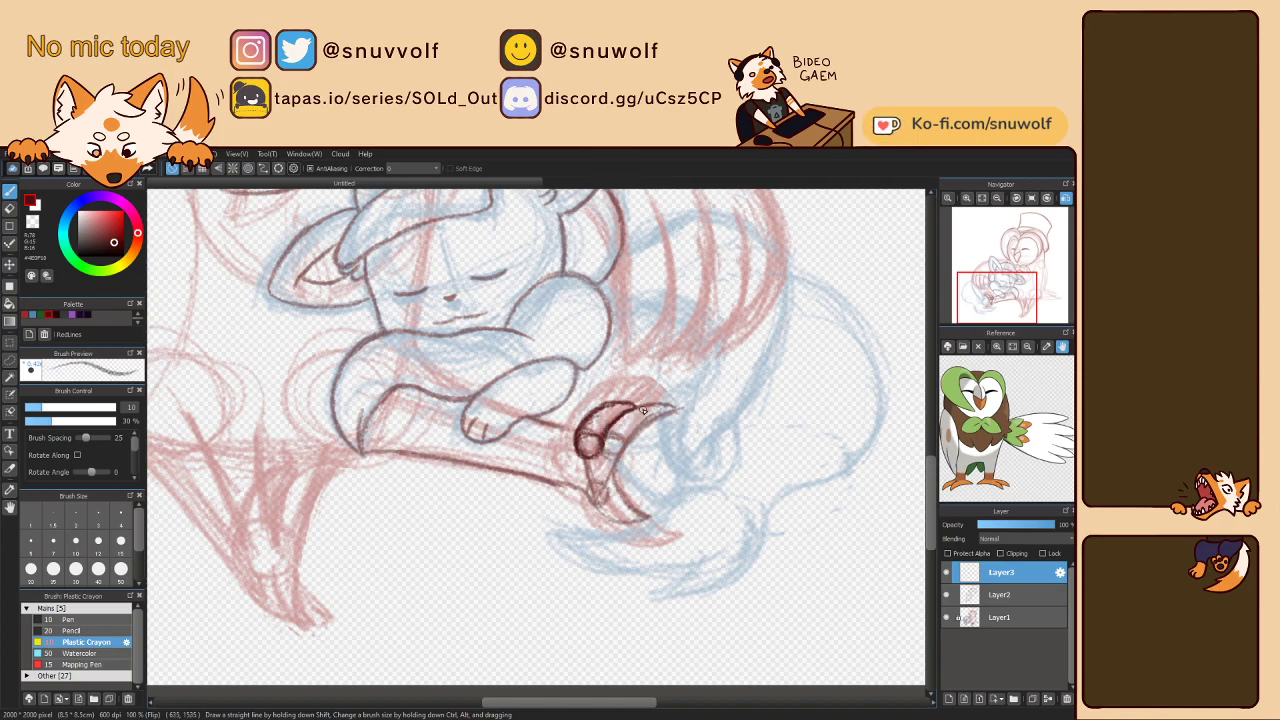
{"action": "left_click_drag", "start_coordinate": [596, 411], "coordinate": [624, 406]}
{"action": "key", "text": "h"}
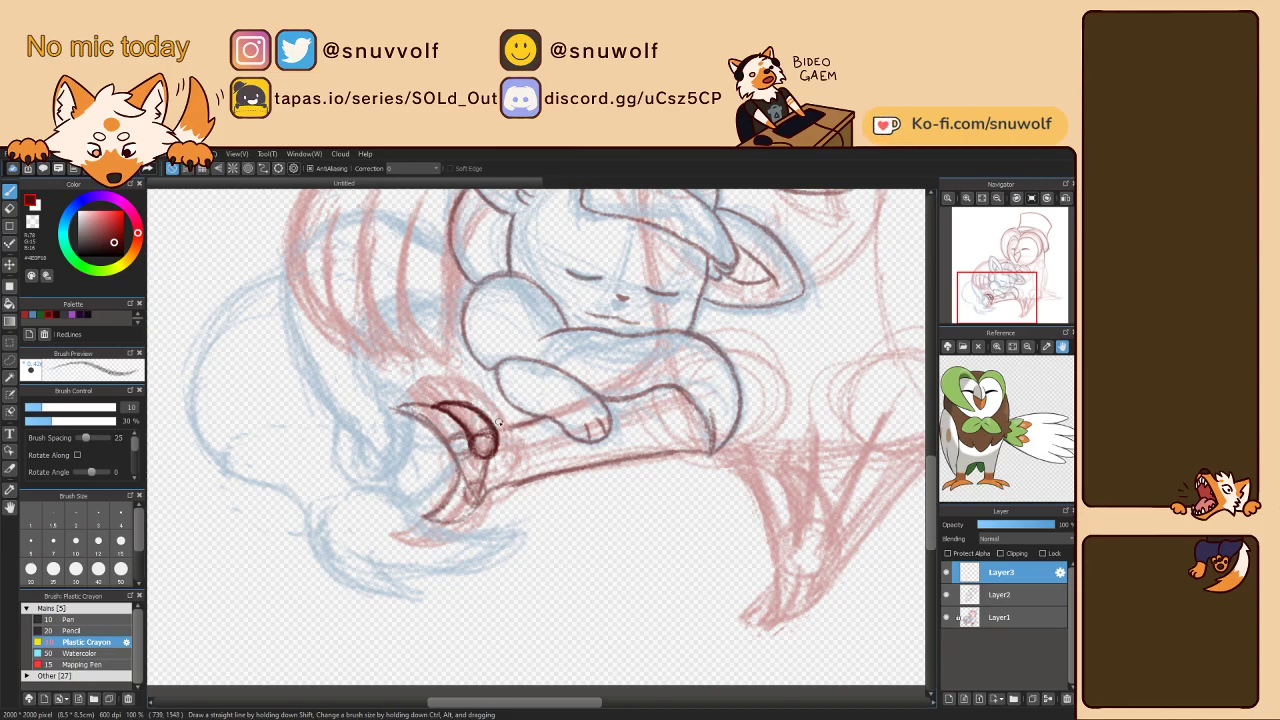
{"action": "left_click", "coordinate": [1047, 699]}
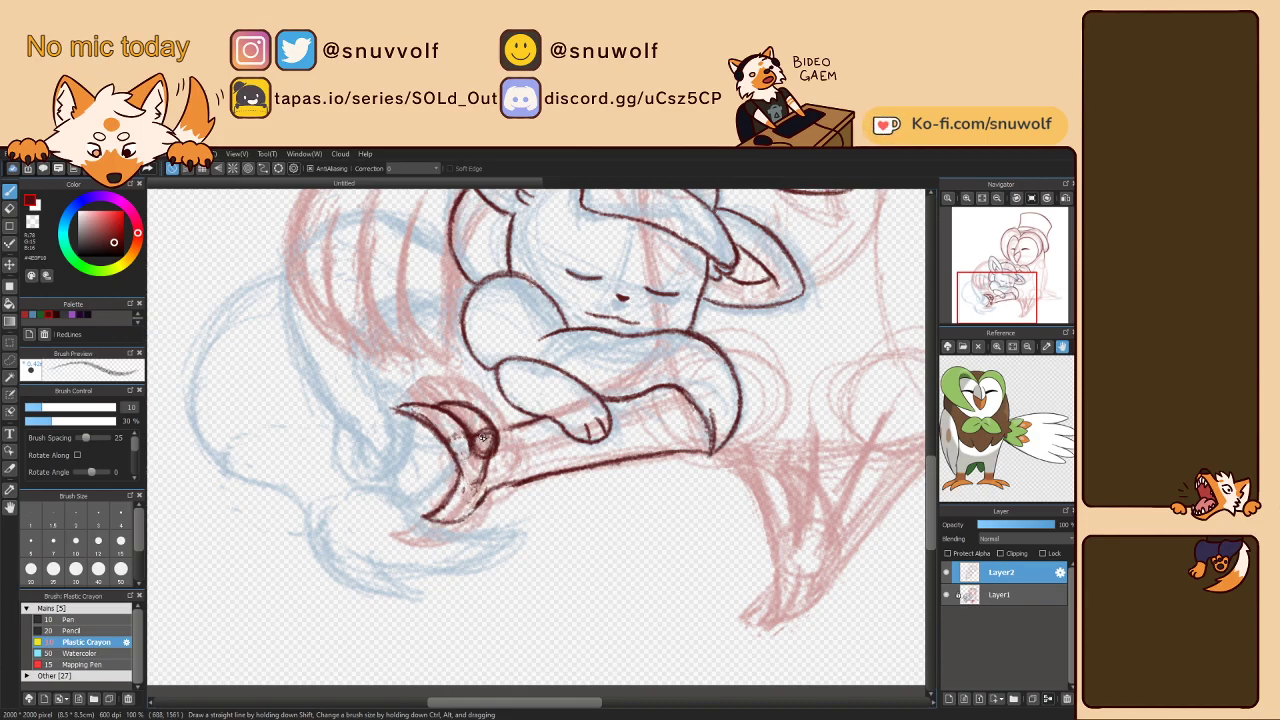
- Remove the round toe joint and clean up where the leg's upper line meets the rear talon
{"action": "left_click_drag", "start_coordinate": [476, 430], "coordinate": [492, 453]}
{"action": "key", "text": "Left"}
{"action": "key", "text": "Left"}
{"action": "key", "text": "Left"}
{"action": "key", "text": "Left"}
{"action": "key", "text": "Left"}
{"action": "key", "text": "Left"}
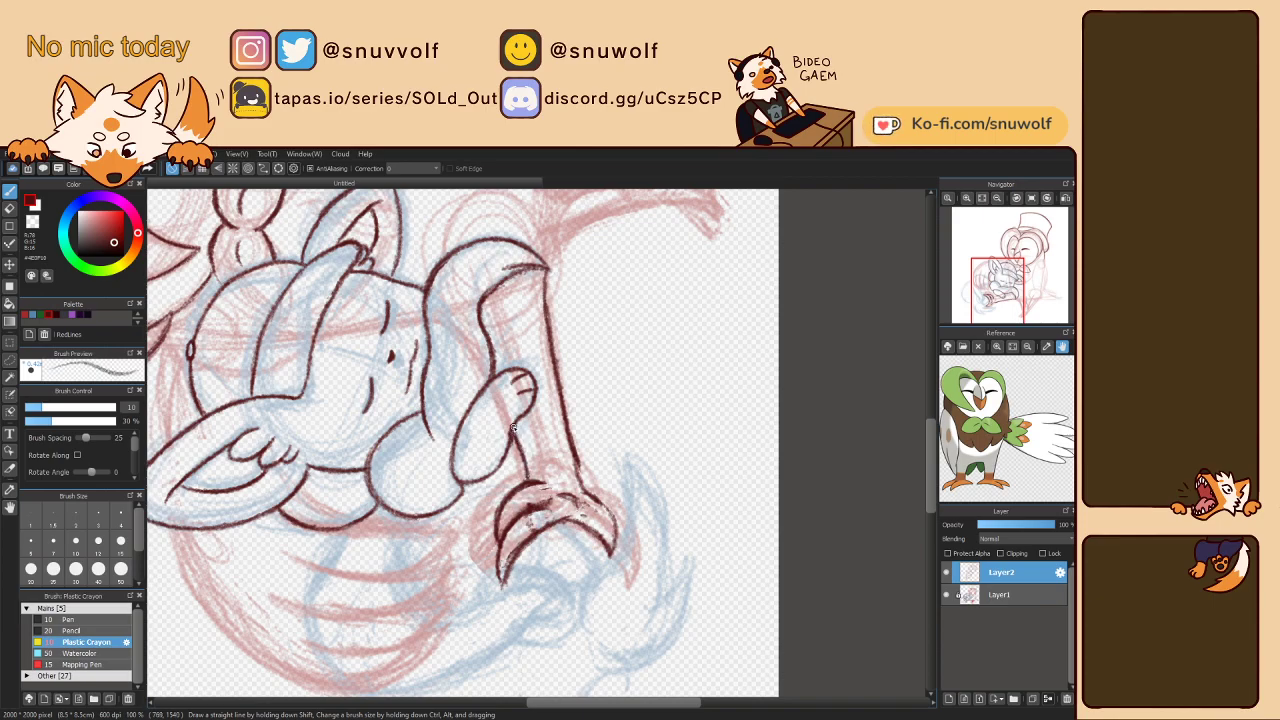
{"action": "key", "text": "ctrl+z"}
{"action": "key", "text": "Right"}
{"action": "key", "text": "Right"}
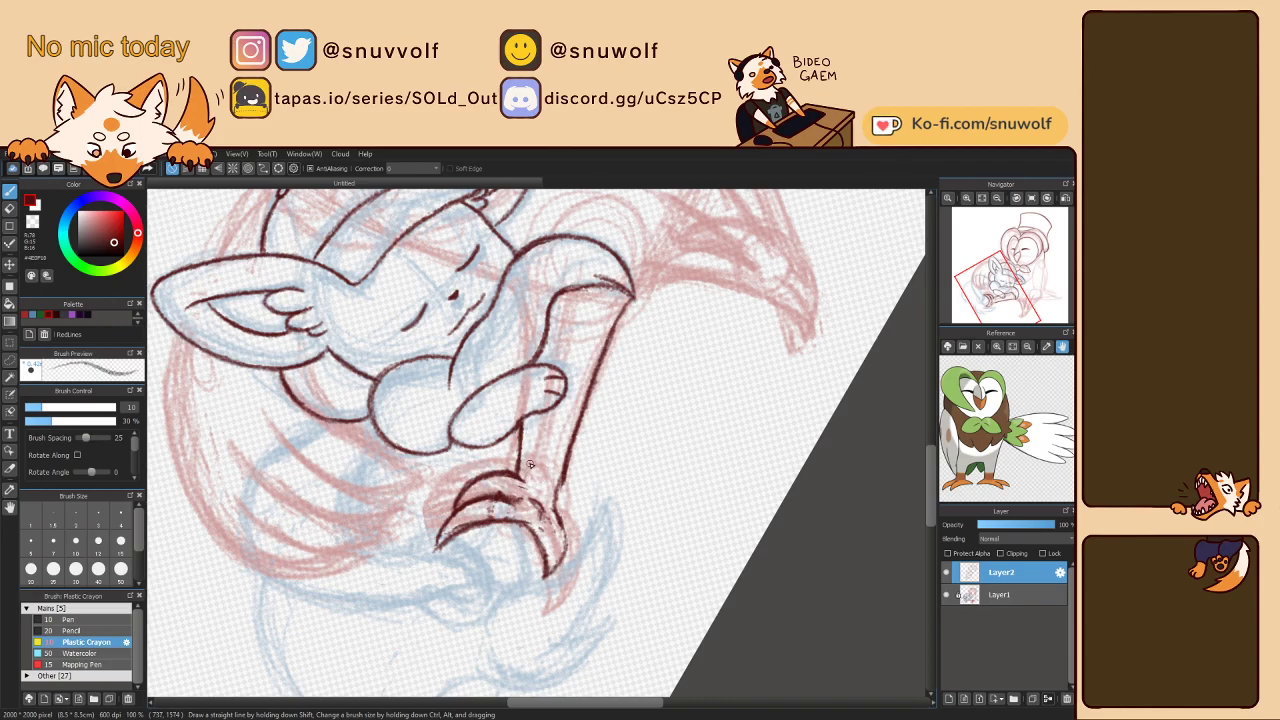
{"action": "key", "text": "ctrl+Left"}
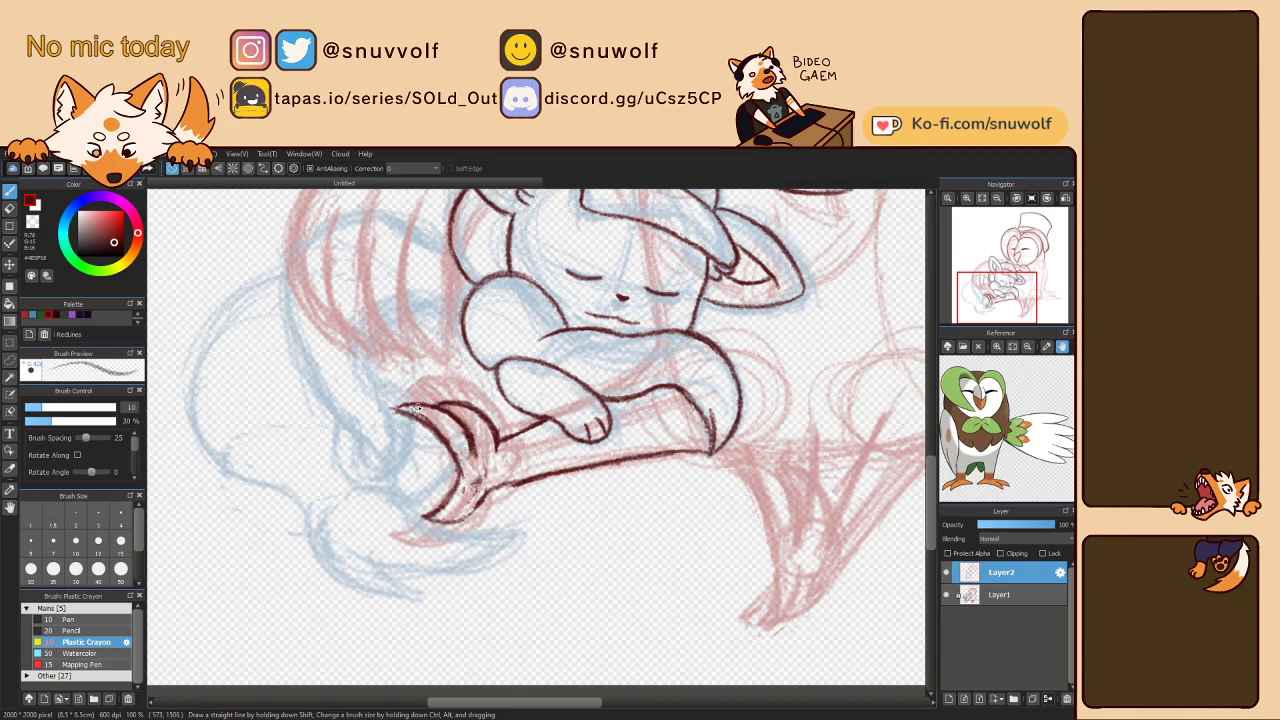
- Rework the tip of the long upper talon into a shorter, cleaner point
{"action": "key", "text": "ctrl+Right"}
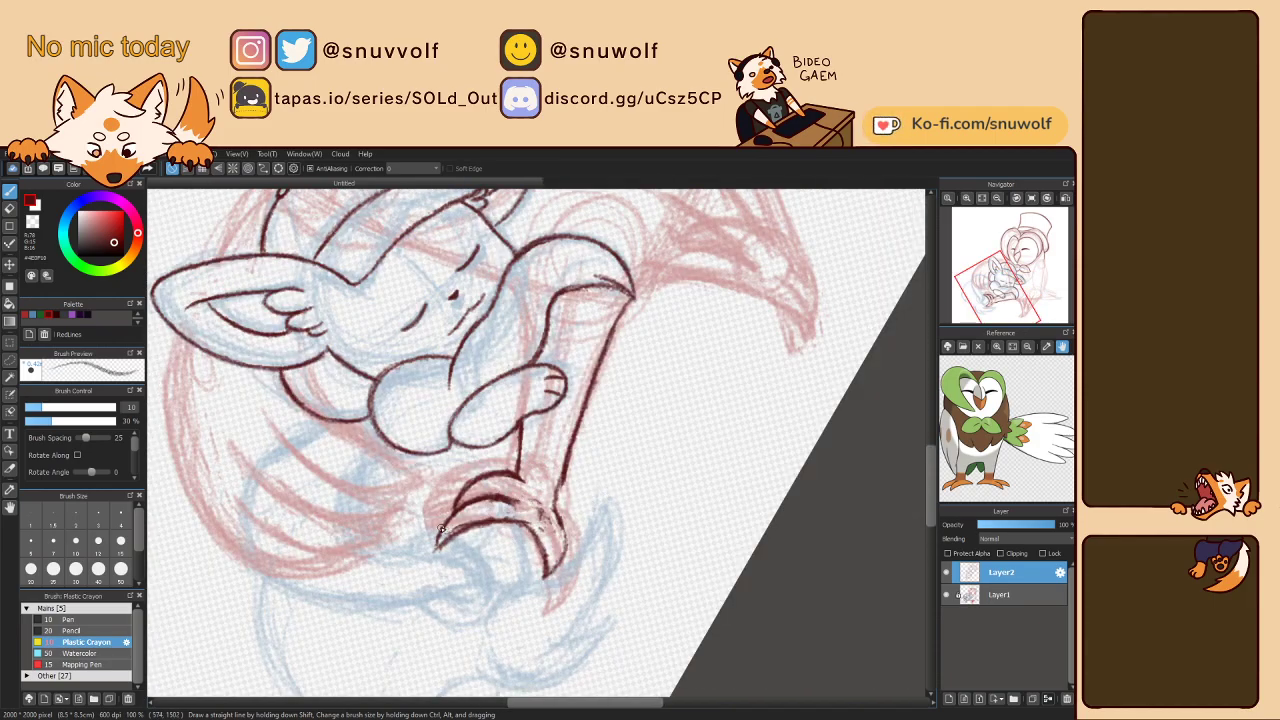
{"action": "key", "text": "ctrl+z"}
{"action": "left_click_drag", "start_coordinate": [455, 516], "coordinate": [442, 548]}
{"action": "key", "text": "ctrl+z"}
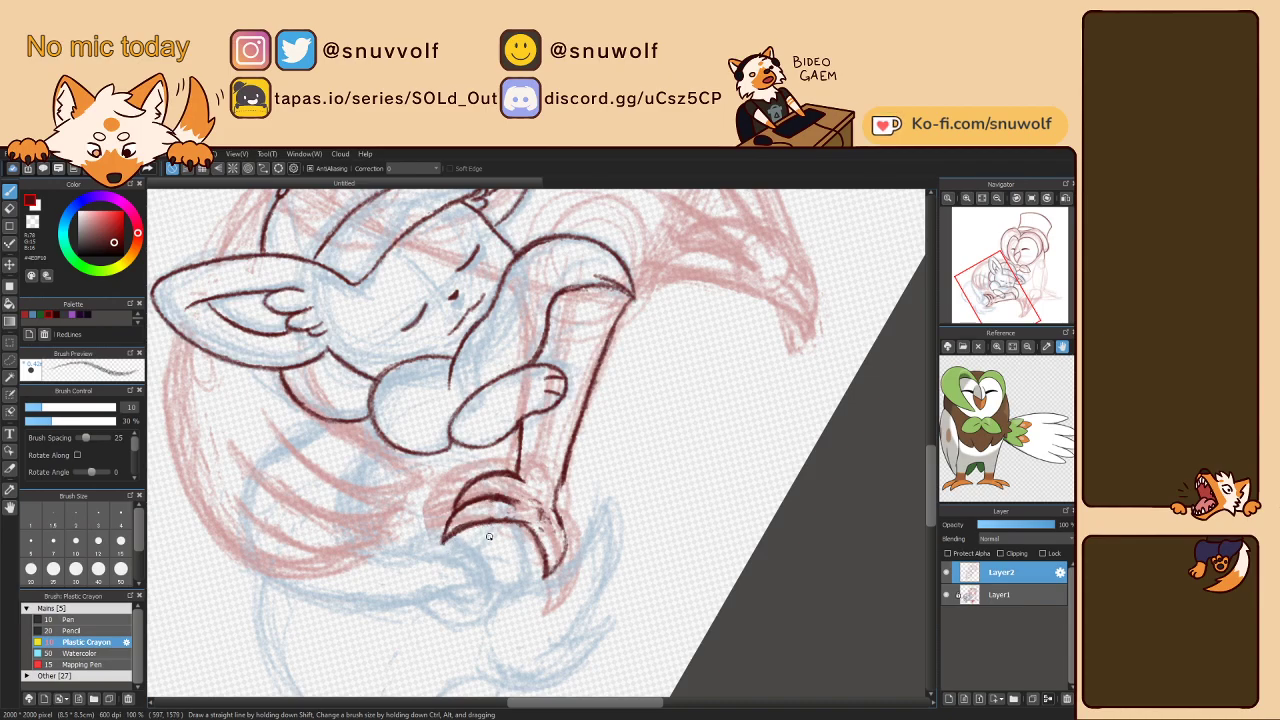
- Clean up the inner end of the rear talon's curve and the stray marks inside the foot
{"action": "key", "text": "Right"}
{"action": "key", "text": "Right"}
{"action": "key", "text": "Right"}
{"action": "key", "text": "Right"}
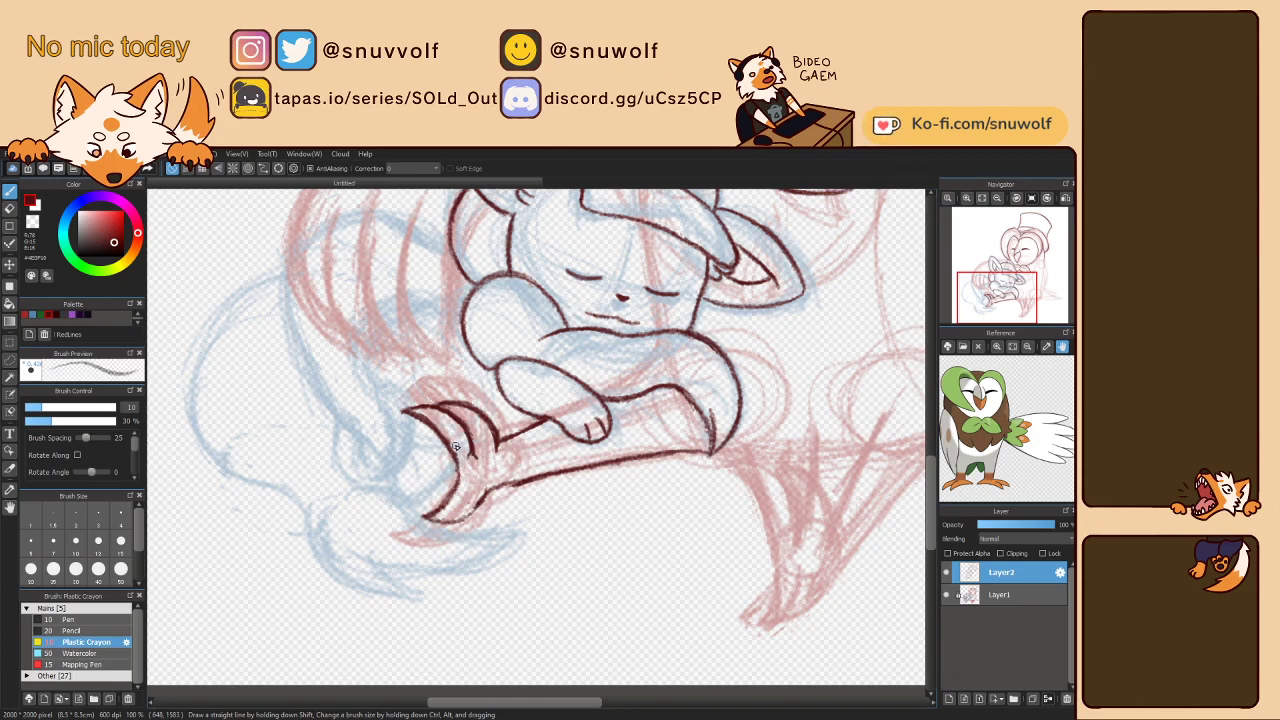
{"action": "key", "text": "Right"}
{"action": "key", "text": "Right"}
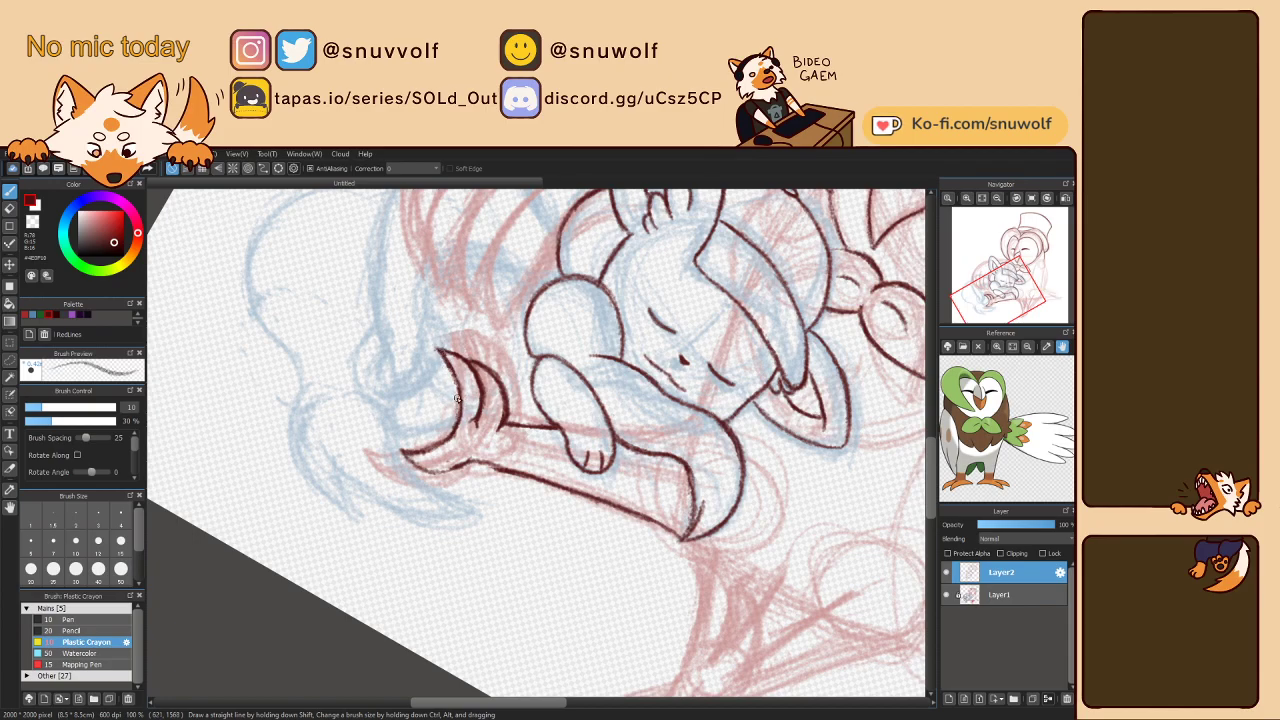
{"action": "key", "text": "Right"}
{"action": "key", "text": "Left"}
{"action": "key", "text": "Left"}
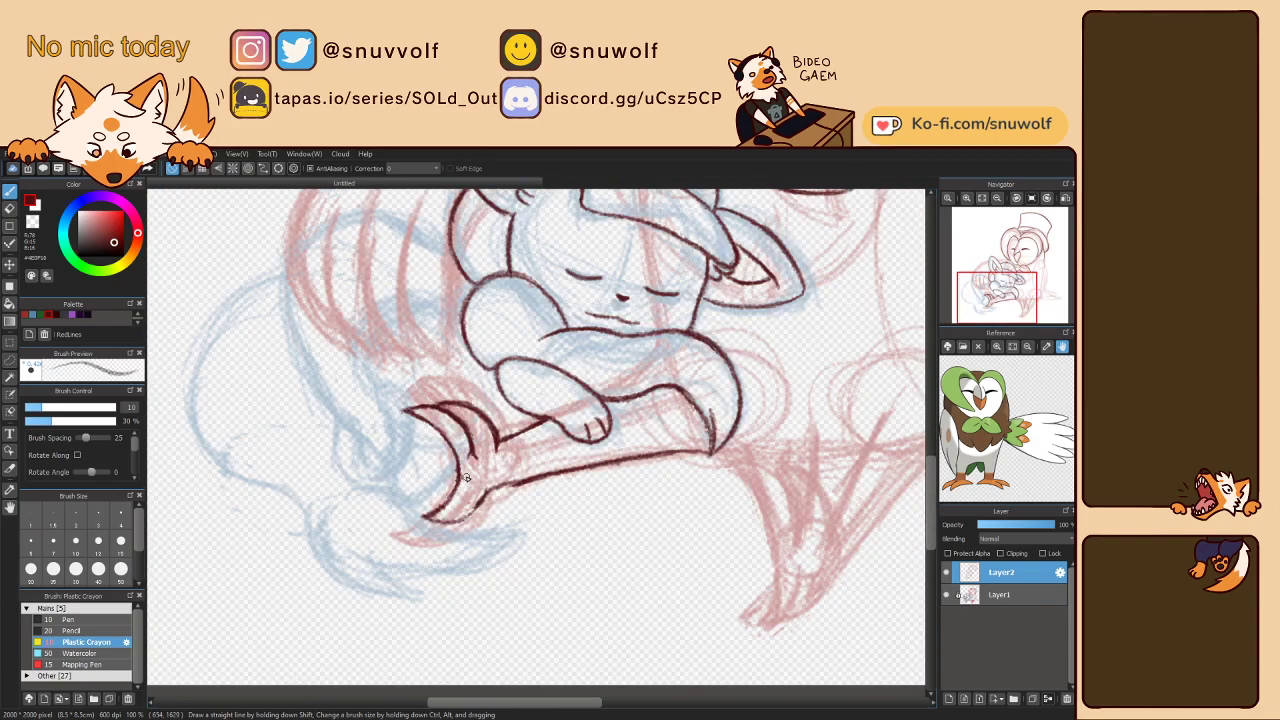
- Refine the lower talon's outer edge and smooth its transition into the underside line of the leg, using a mirrored view
{"action": "key", "text": "Down"}
{"action": "key", "text": "Right"}
{"action": "key", "text": "Right"}
{"action": "key", "text": "Right"}
{"action": "key", "text": "Right"}
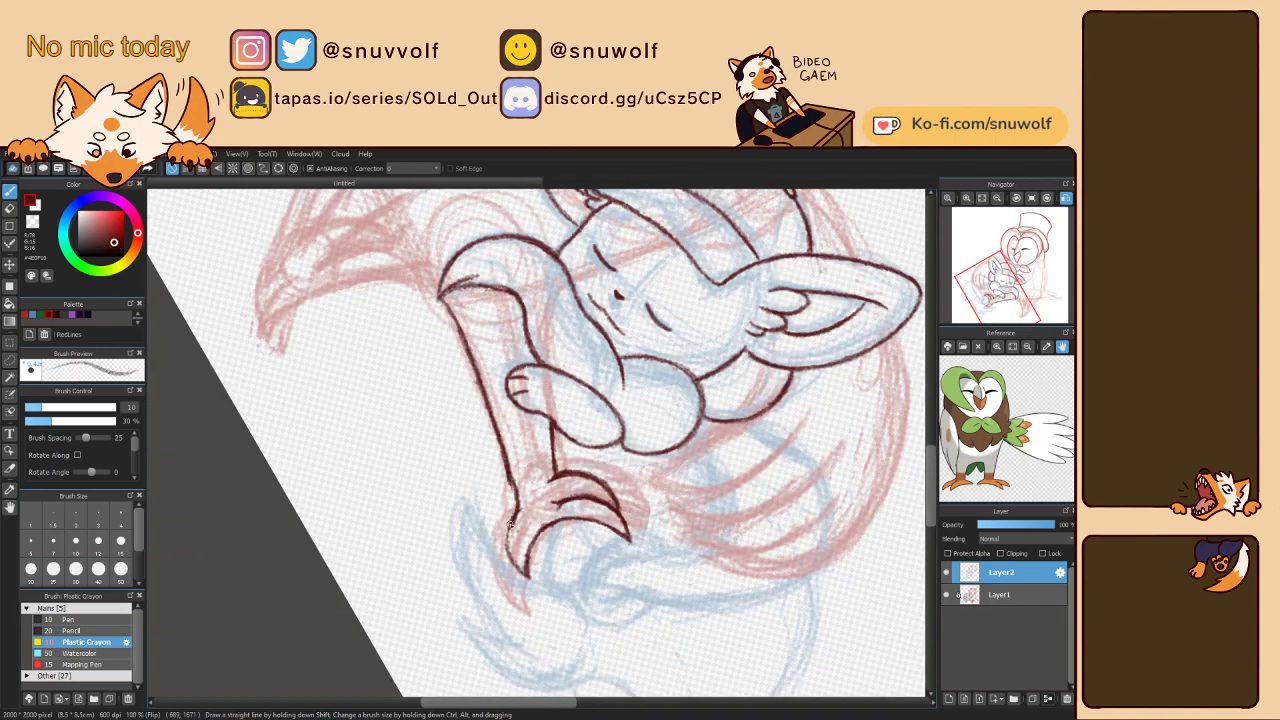
{"action": "left_click_drag", "start_coordinate": [509, 551], "coordinate": [513, 562]}
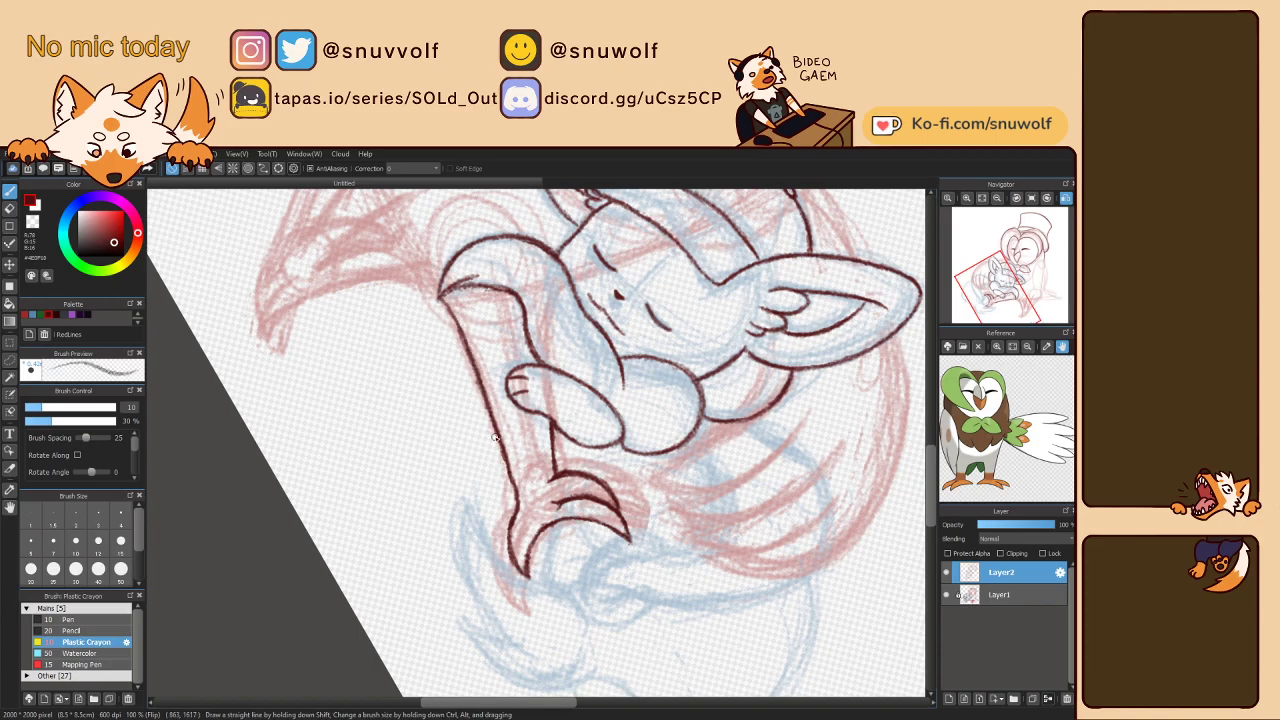
{"action": "left_click_drag", "start_coordinate": [504, 457], "coordinate": [516, 513]}
{"action": "key", "text": "Left"}
{"action": "key", "text": "Left"}
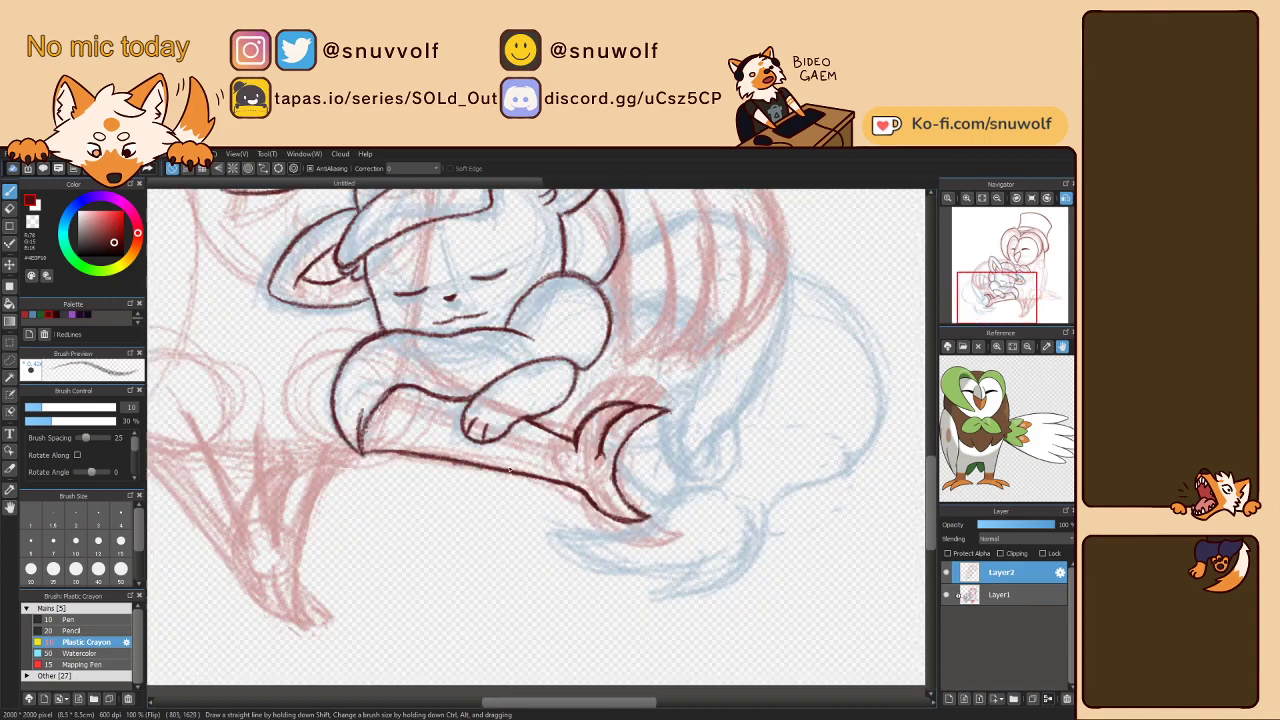
{"action": "key", "text": "Down"}
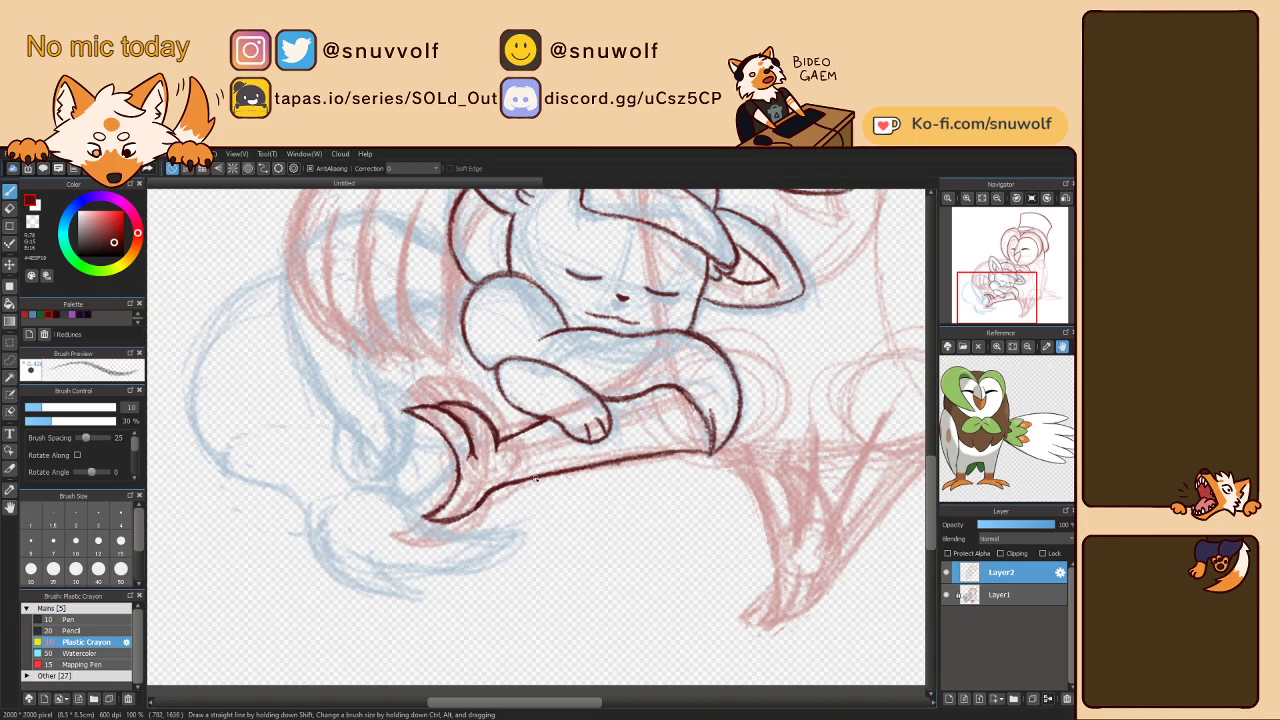
- Lasso-select the bird's inked foot with its talons on Layer2 and adjust the selection edge near the leg
{"action": "left_click_drag", "start_coordinate": [1010, 296], "coordinate": [1001, 287]}
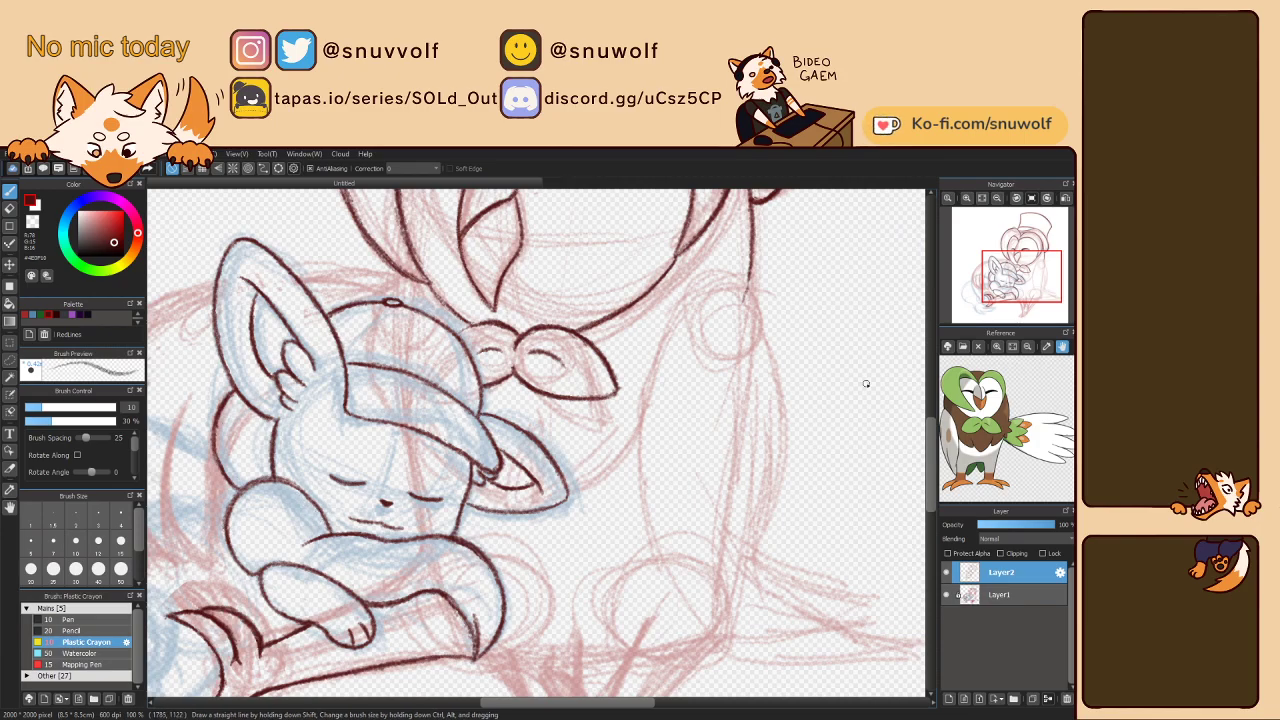
{"action": "scroll", "coordinate": [1006, 286], "scroll_direction": "up", "scroll_amount": 2}
{"action": "left_click_drag", "start_coordinate": [1006, 286], "coordinate": [1007, 287]}
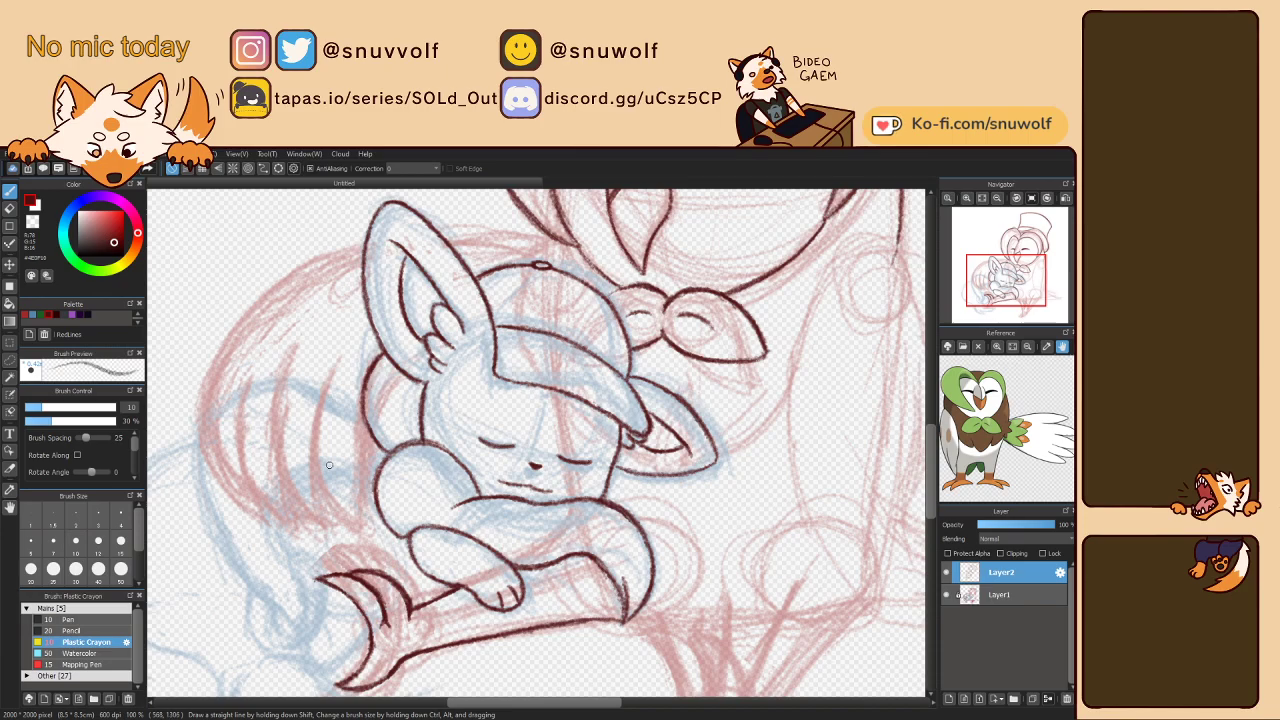
{"action": "left_click_drag", "start_coordinate": [1006, 286], "coordinate": [1009, 293]}
{"action": "left_click", "coordinate": [984, 200]}
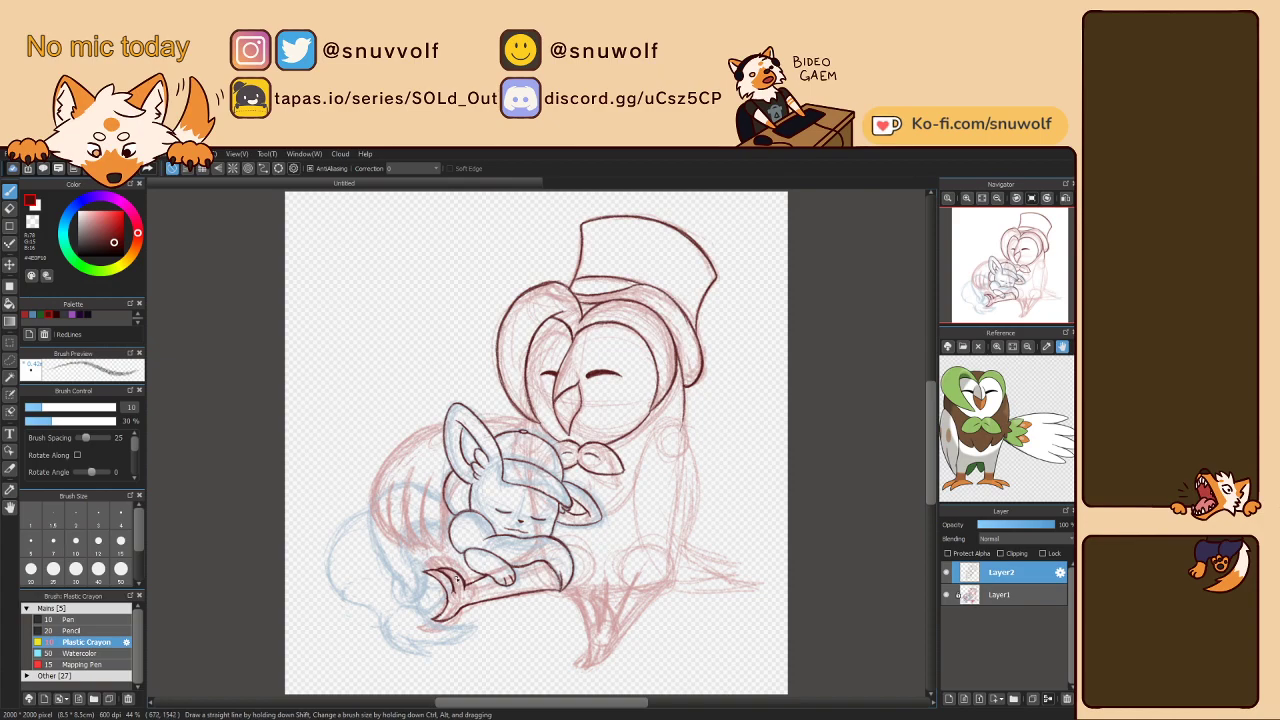
{"action": "key", "text": "m"}
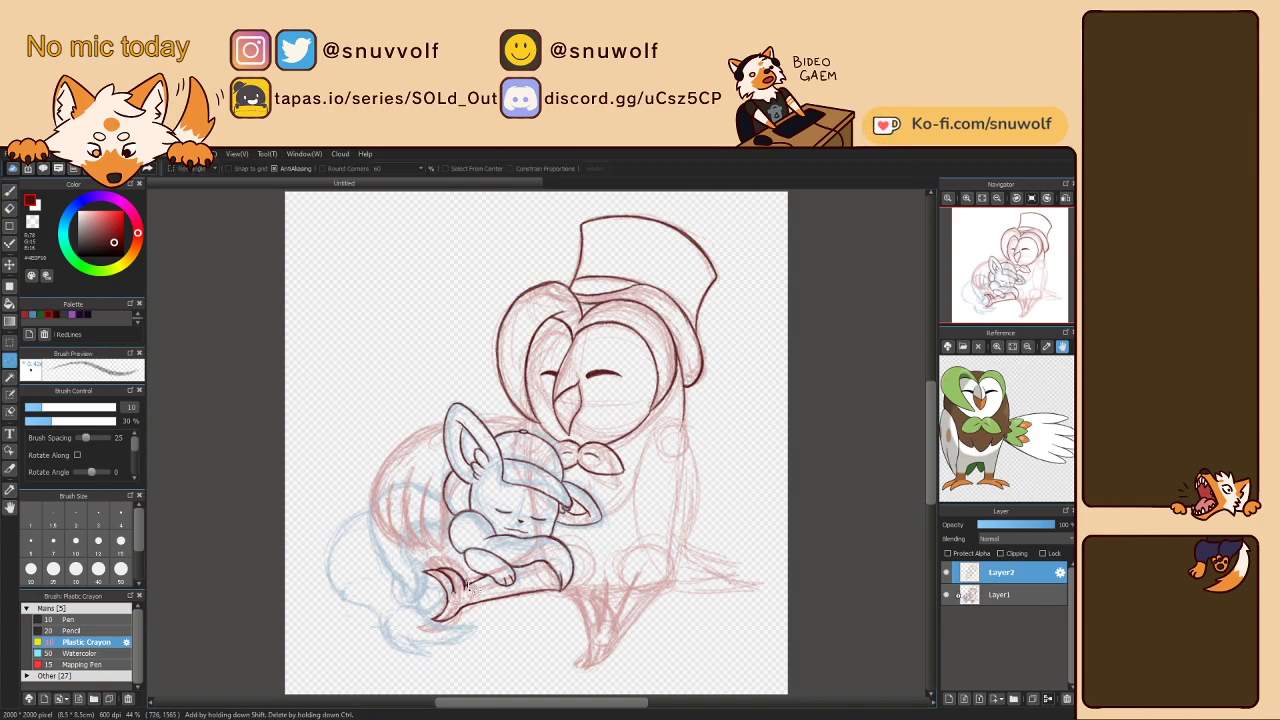
{"action": "mouse_move", "coordinate": [472, 620]}
{"action": "left_mouse_down"}
{"action": "mouse_move", "coordinate": [410, 560]}
{"action": "mouse_move", "coordinate": [466, 580]}
{"action": "left_mouse_up"}
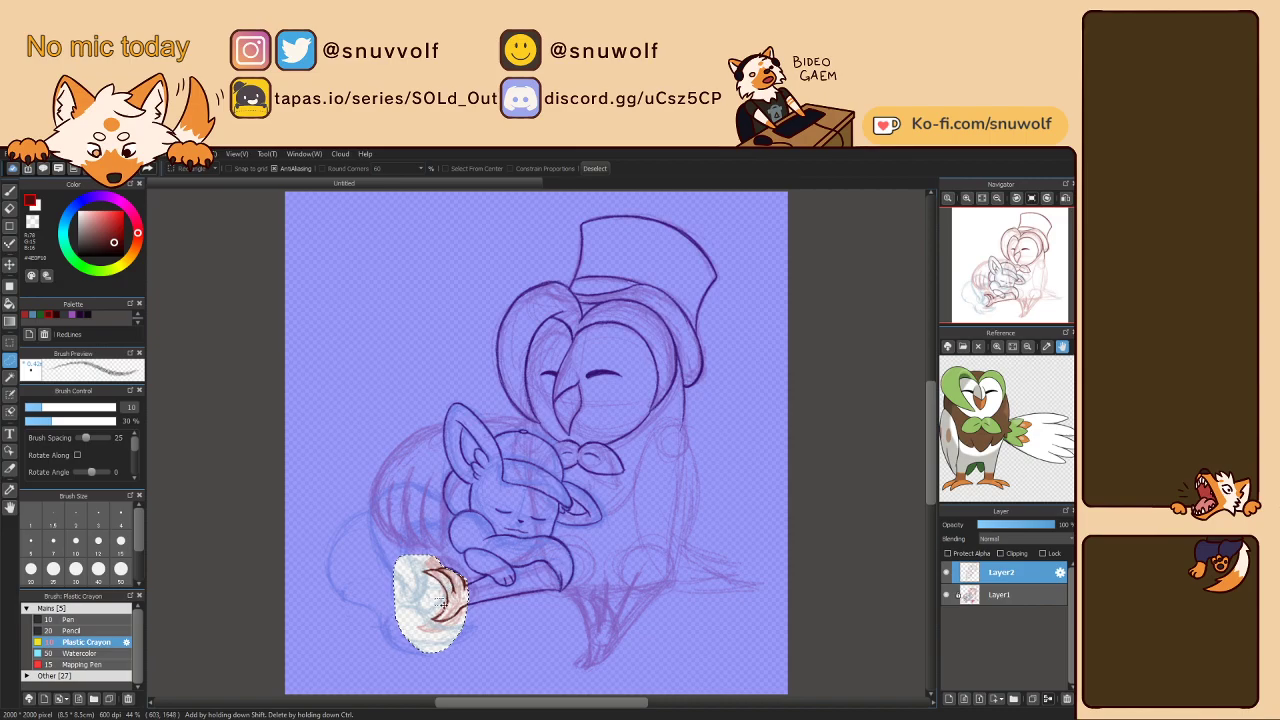
{"action": "left_click", "coordinate": [966, 199]}
{"action": "left_click", "coordinate": [966, 199]}
{"action": "left_click_drag", "start_coordinate": [1006, 272], "coordinate": [1001, 288]}
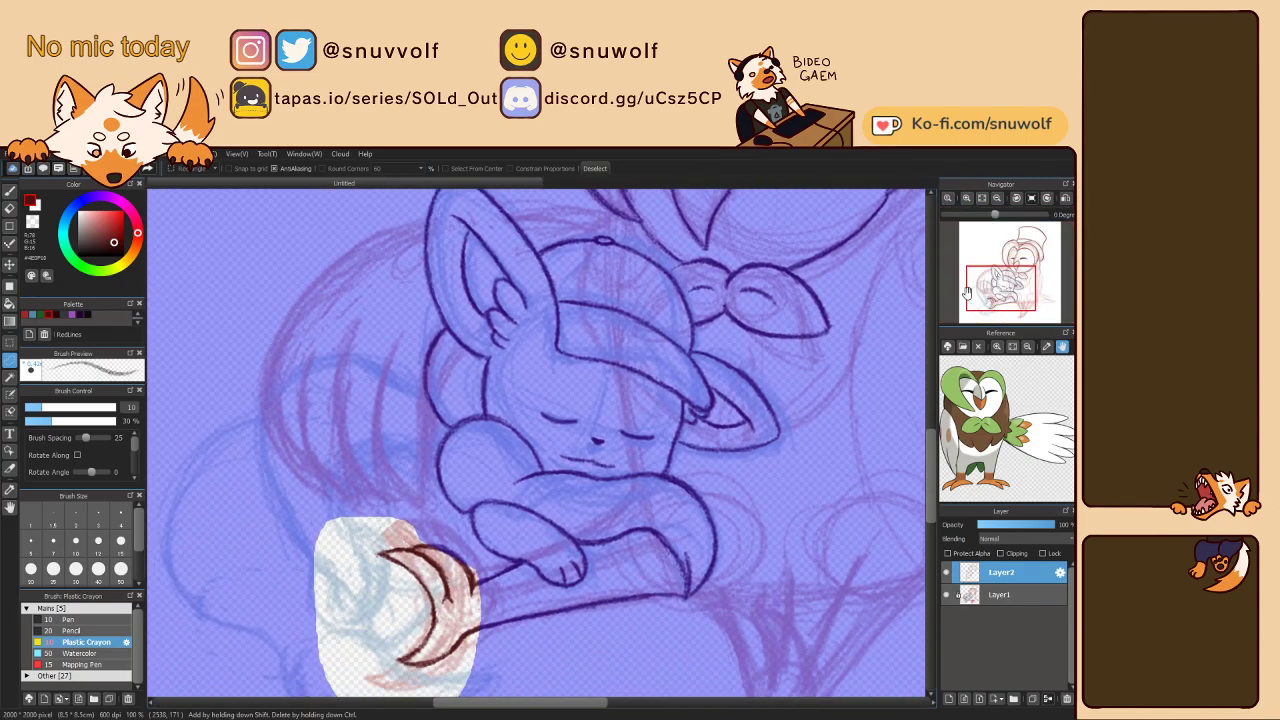
{"action": "mouse_move", "coordinate": [408, 542]}
{"action": "left_mouse_down"}
{"action": "mouse_move", "coordinate": [447, 538]}
{"action": "mouse_move", "coordinate": [482, 586]}
{"action": "left_mouse_up"}
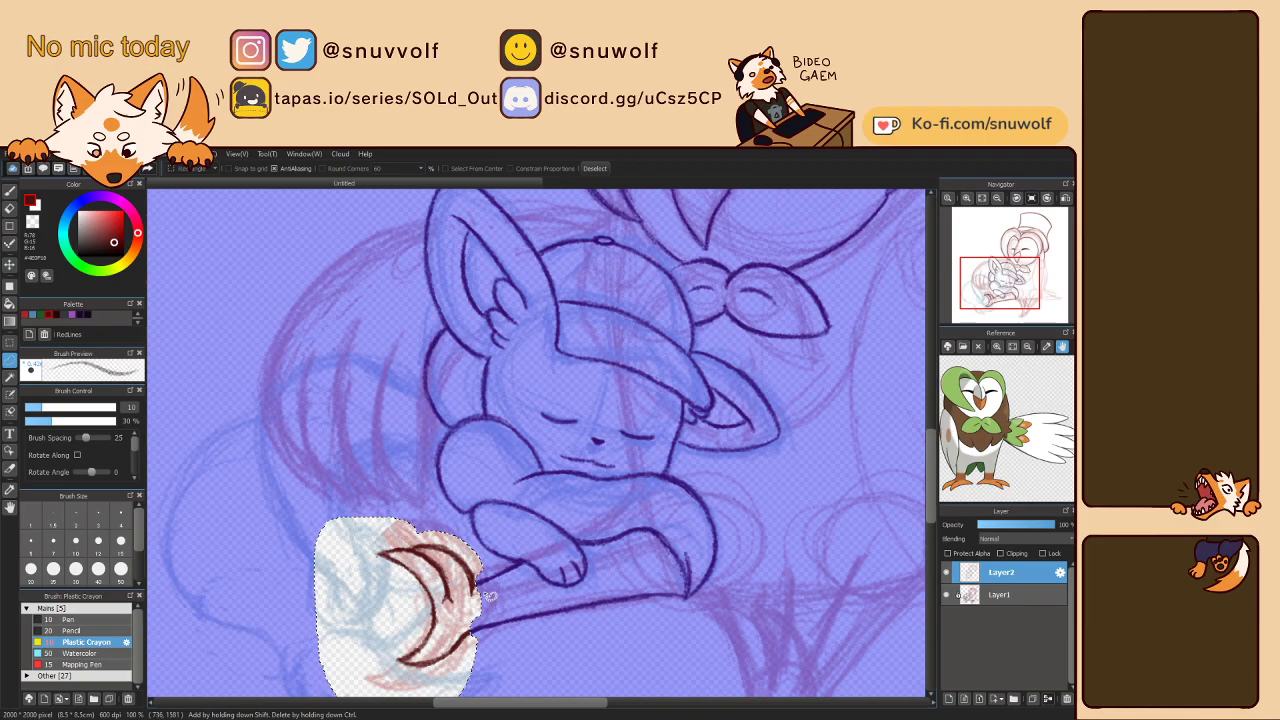
- Transform the selected foot to make it slightly larger, apply it and clear the selection
{"action": "key", "text": "ctrl+t"}
{"action": "scroll", "coordinate": [444, 517], "scroll_direction": "down", "scroll_amount": 3}
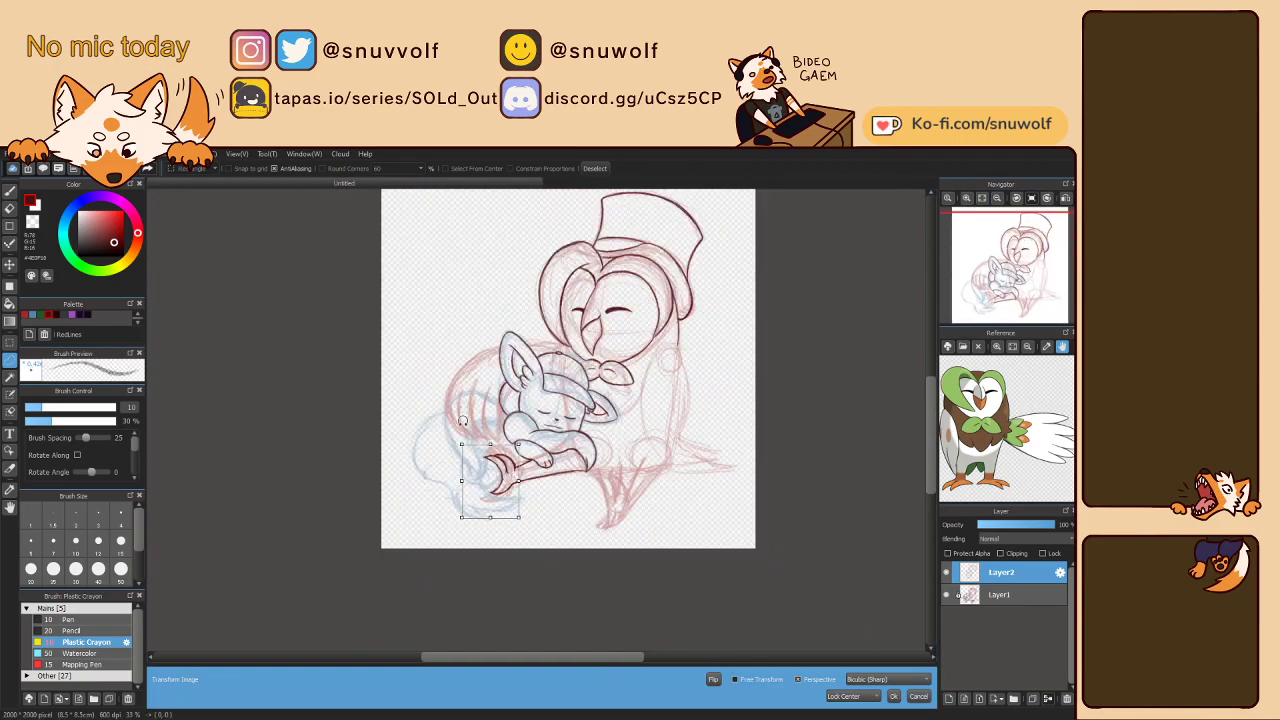
{"action": "left_click_drag", "start_coordinate": [461, 444], "coordinate": [483, 474]}
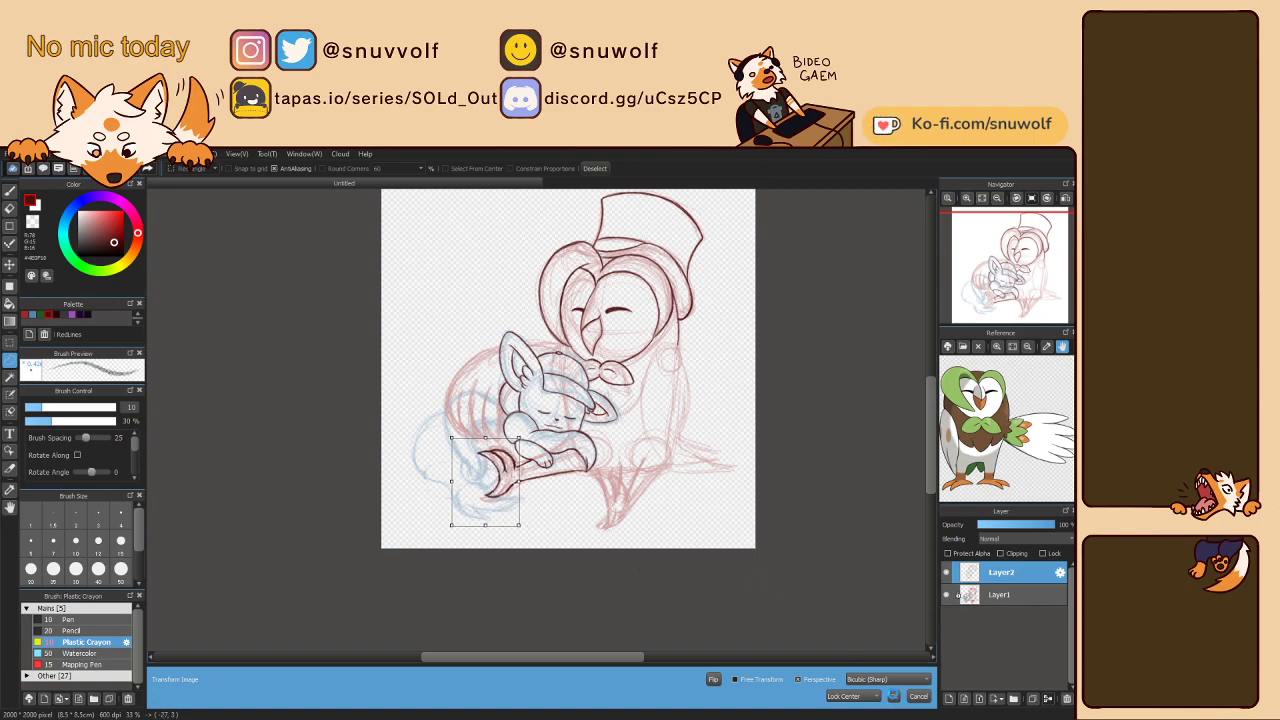
{"action": "left_click", "coordinate": [893, 696]}
{"action": "key", "text": "ctrl+d"}
- Redraw the junctions between the enlarged foot and the leg, joining the rear talon to the leg's upper line
{"action": "key", "text": "p"}
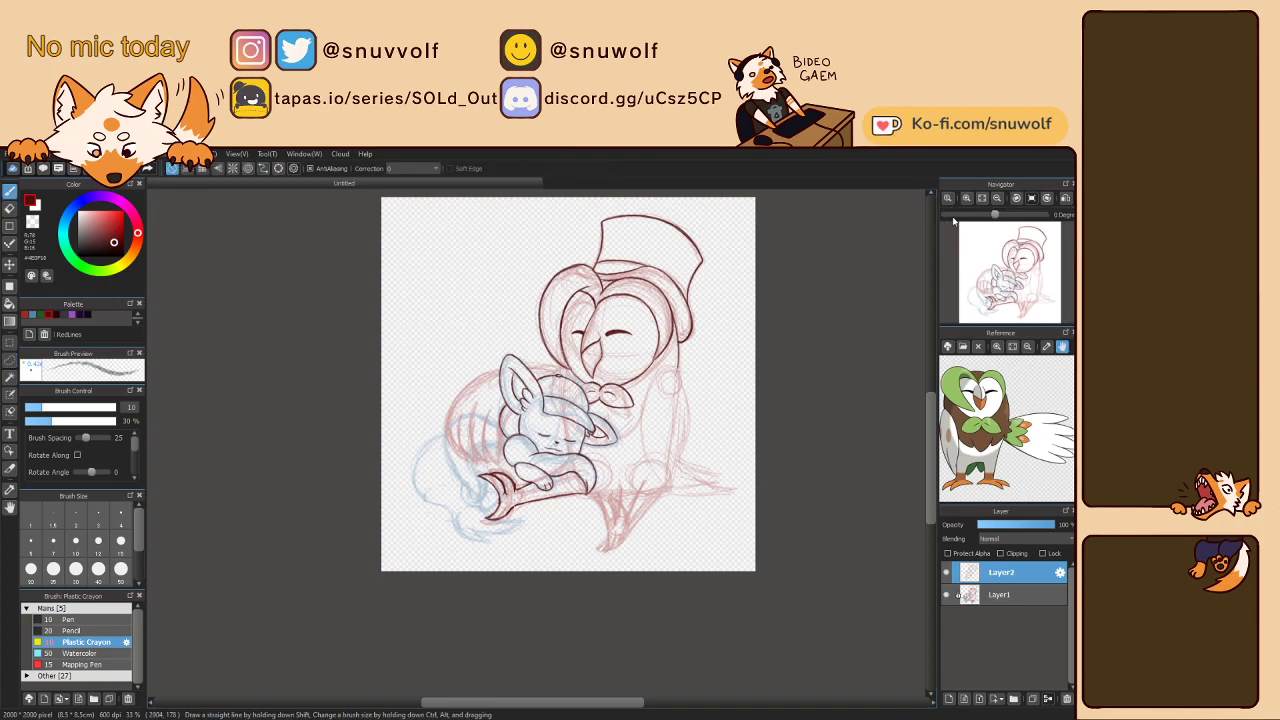
{"action": "left_click", "coordinate": [967, 198]}
{"action": "left_click", "coordinate": [967, 198]}
{"action": "left_click_drag", "start_coordinate": [400, 530], "coordinate": [612, 560]}
{"action": "left_click_drag", "start_coordinate": [612, 690], "coordinate": [525, 513]}
{"action": "left_click_drag", "start_coordinate": [493, 567], "coordinate": [564, 555]}
{"action": "scroll", "coordinate": [565, 555], "scroll_direction": "up", "scroll_amount": 2}
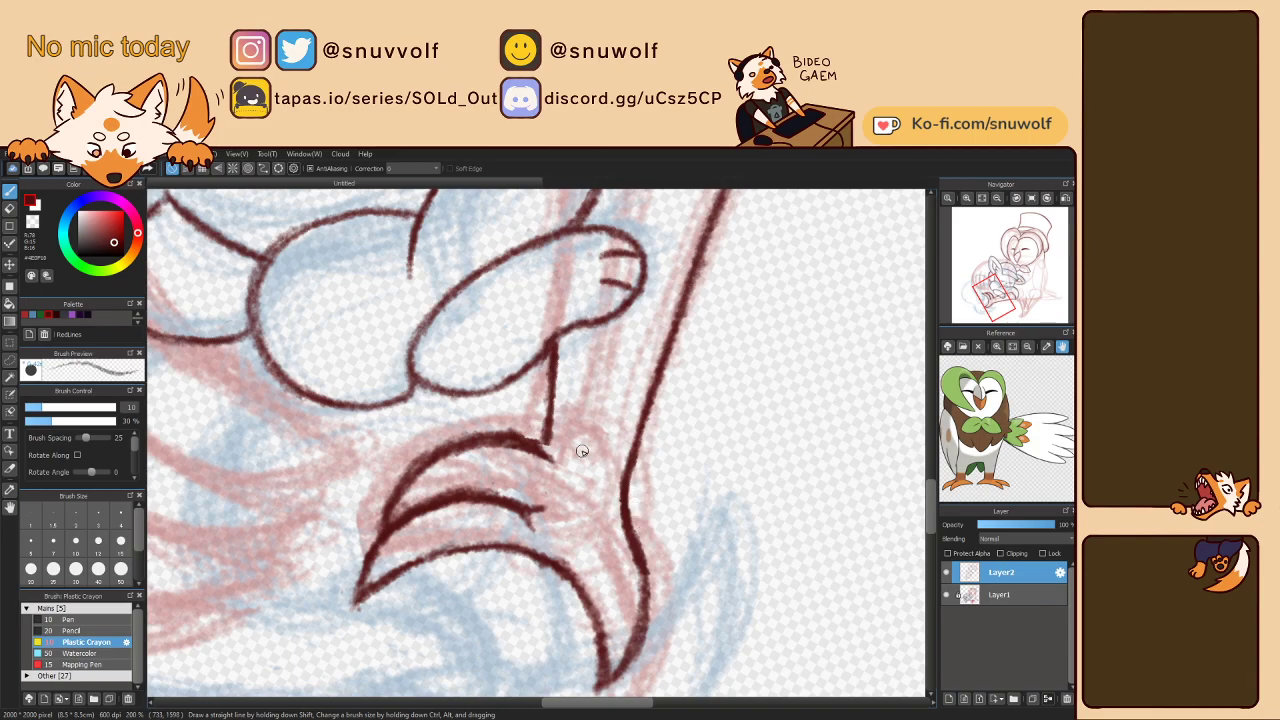
{"action": "key", "text": "Up"}
{"action": "mouse_move", "coordinate": [531, 426]}
{"action": "left_mouse_down"}
{"action": "mouse_move", "coordinate": [529, 470]}
{"action": "mouse_move", "coordinate": [540, 451]}
{"action": "left_mouse_up"}
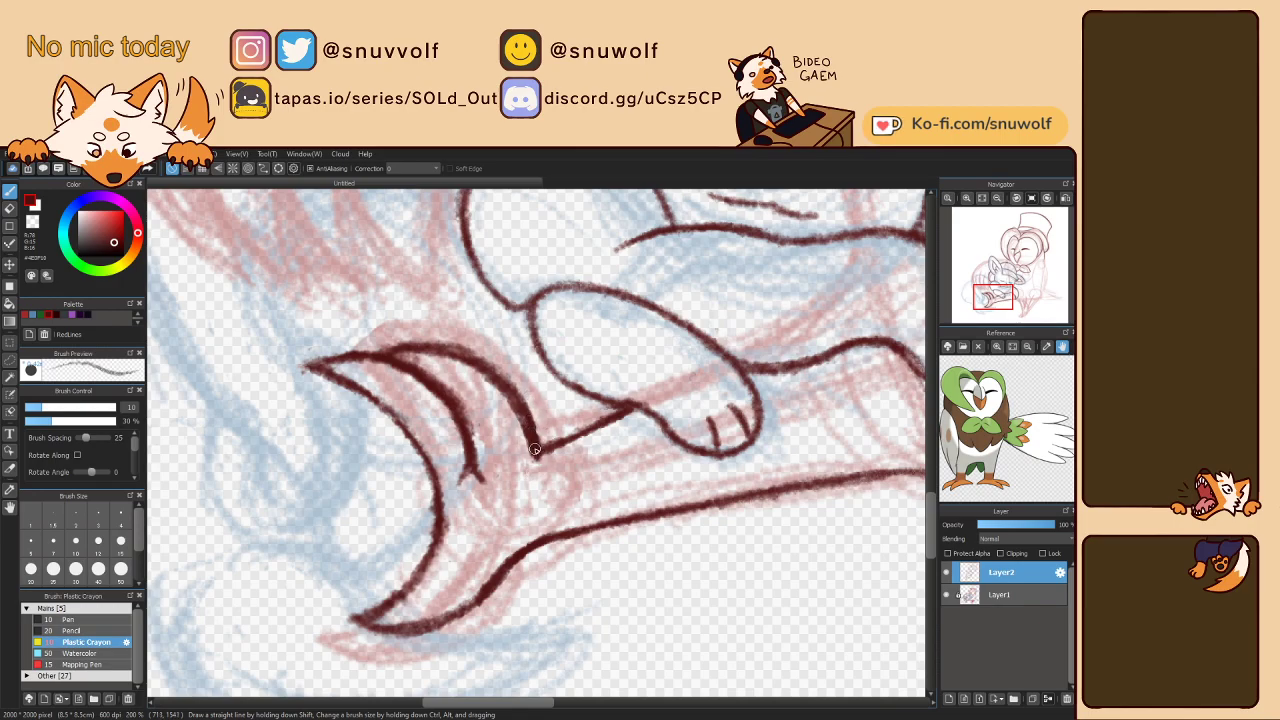
{"action": "left_click_drag", "start_coordinate": [530, 462], "coordinate": [540, 466]}
{"action": "scroll", "coordinate": [1012, 255], "scroll_direction": "down", "scroll_amount": 5}
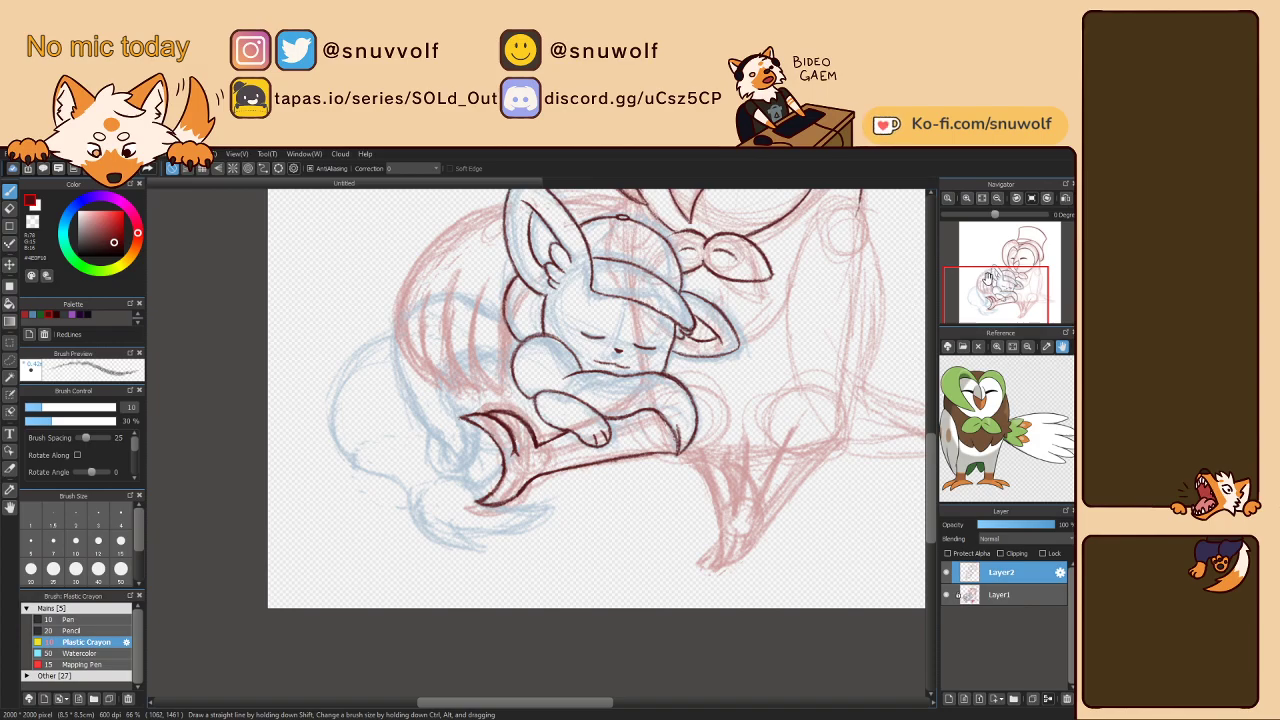
{"action": "scroll", "coordinate": [1008, 287], "scroll_direction": "up", "scroll_amount": 3}
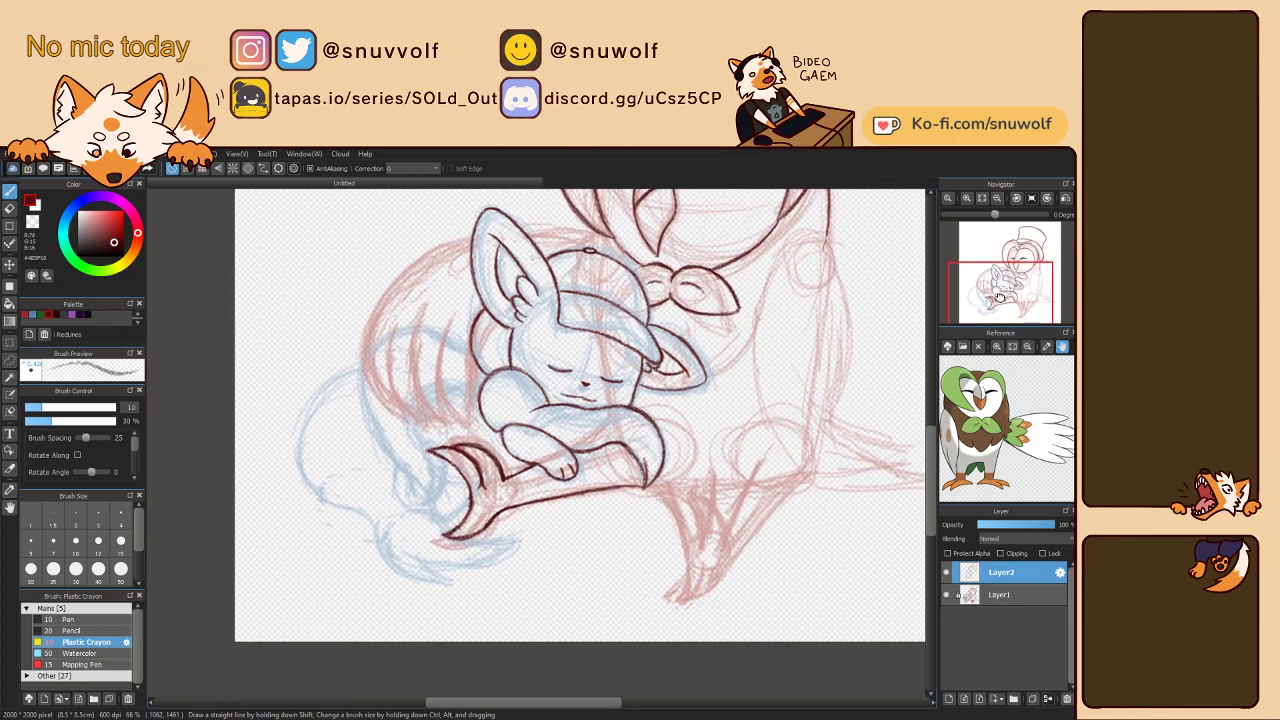
- Ink the long curved front edge of the owl's folded wing and its rounded shoulder
{"action": "left_click_drag", "start_coordinate": [1011, 295], "coordinate": [1021, 285]}
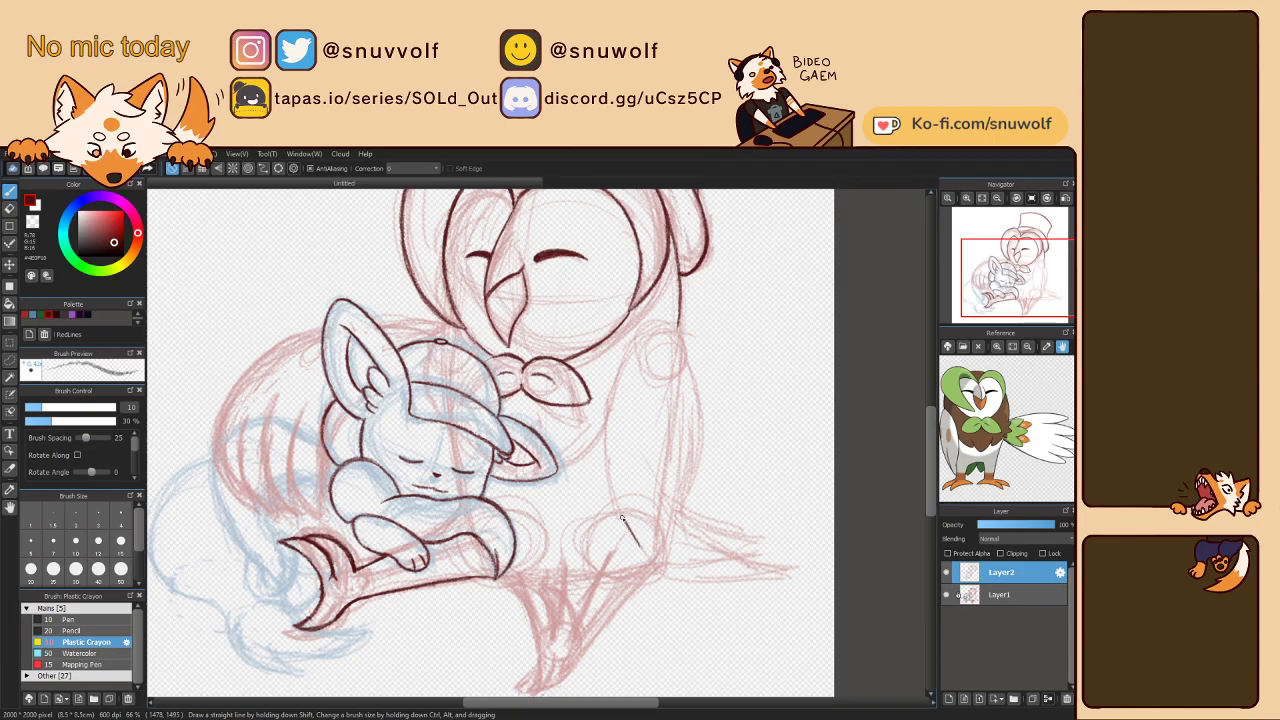
{"action": "mouse_move", "coordinate": [636, 540]}
{"action": "left_mouse_down"}
{"action": "mouse_move", "coordinate": [612, 488]}
{"action": "mouse_move", "coordinate": [616, 498]}
{"action": "left_mouse_up"}
{"action": "mouse_move", "coordinate": [609, 412]}
{"action": "left_mouse_down"}
{"action": "mouse_move", "coordinate": [618, 378]}
{"action": "mouse_move", "coordinate": [608, 411]}
{"action": "mouse_move", "coordinate": [644, 330]}
{"action": "left_mouse_up"}
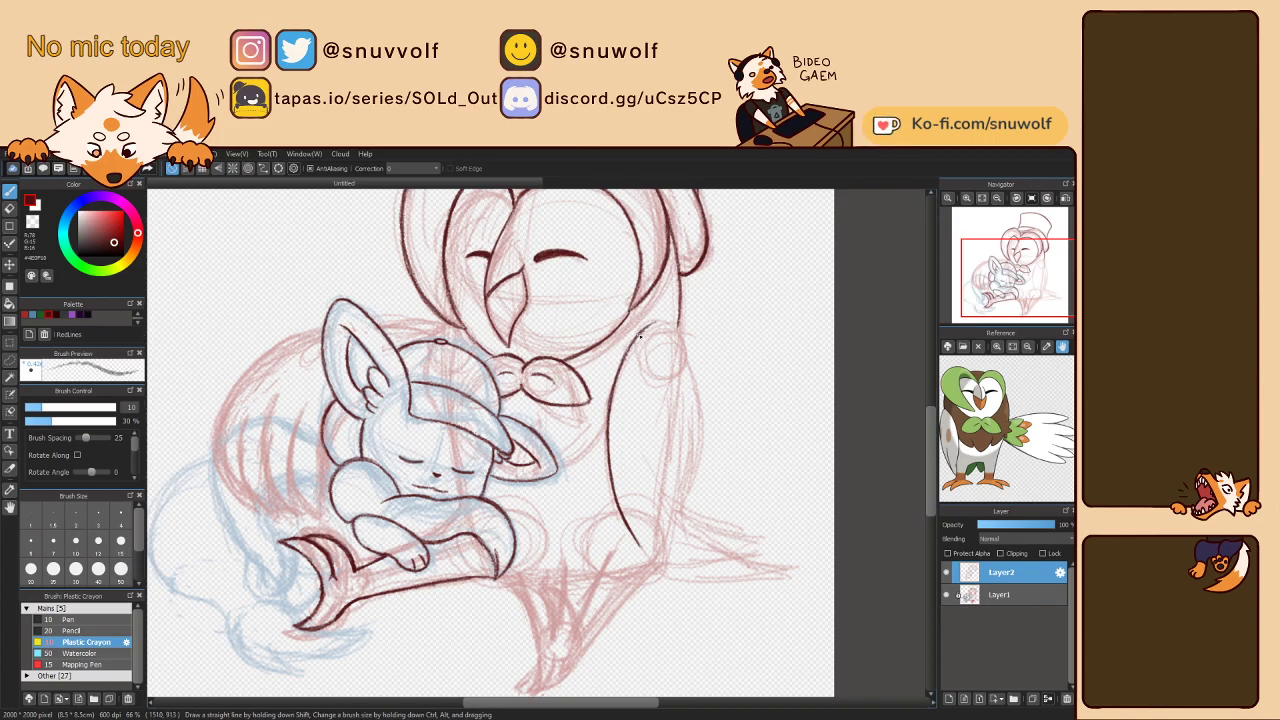
{"action": "left_click_drag", "start_coordinate": [660, 332], "coordinate": [679, 322]}
{"action": "mouse_move", "coordinate": [973, 254]}
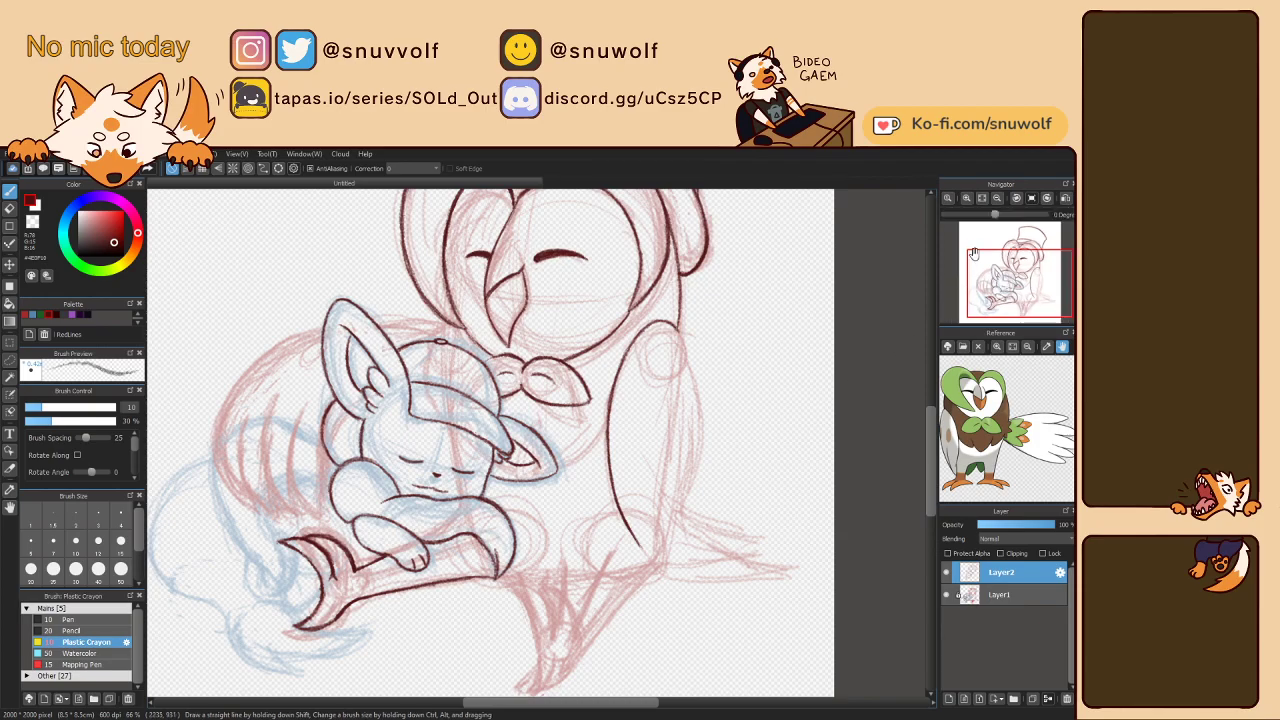
- Extend the wing's front edge to its lower tip and ink the curved back edge down from the shoulder
{"action": "left_click", "coordinate": [966, 198]}
{"action": "left_click_drag", "start_coordinate": [1014, 277], "coordinate": [1028, 287]}
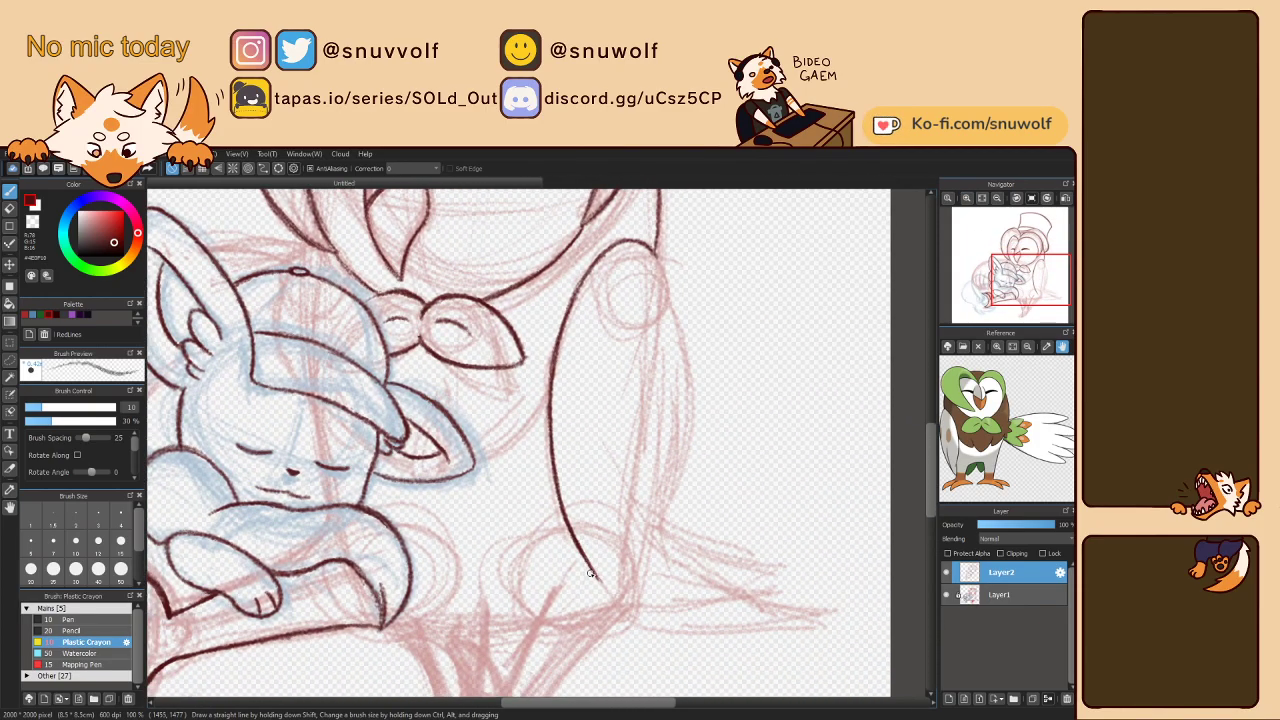
{"action": "left_click_drag", "start_coordinate": [590, 570], "coordinate": [622, 604]}
{"action": "left_click_drag", "start_coordinate": [652, 254], "coordinate": [681, 340]}
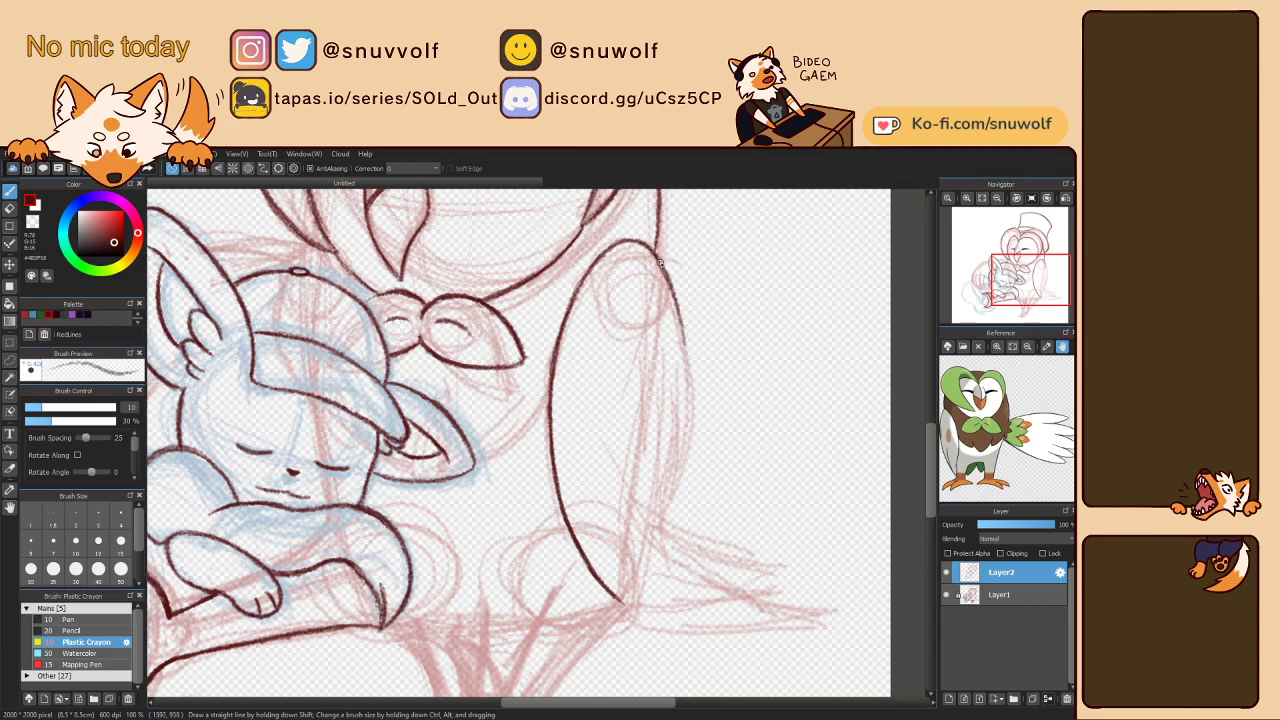
{"action": "mouse_move", "coordinate": [657, 270]}
{"action": "left_mouse_down"}
{"action": "mouse_move", "coordinate": [686, 340]}
{"action": "mouse_move", "coordinate": [666, 288]}
{"action": "mouse_move", "coordinate": [691, 381]}
{"action": "mouse_move", "coordinate": [682, 330]}
{"action": "mouse_move", "coordinate": [683, 479]}
{"action": "left_mouse_up"}
{"action": "left_click_drag", "start_coordinate": [691, 445], "coordinate": [664, 524]}
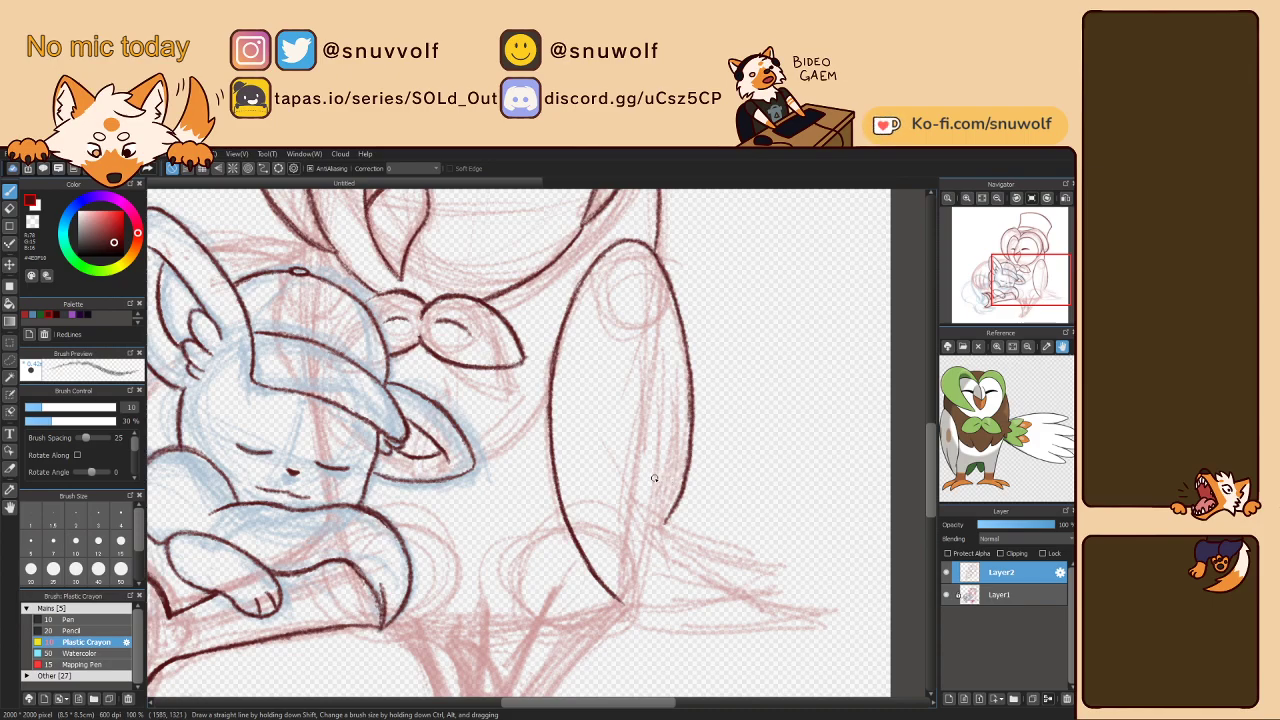
- Continue the back edge of the owl's folded wing down to its lower tip, working in a mirrored view
{"action": "key", "text": "h"}
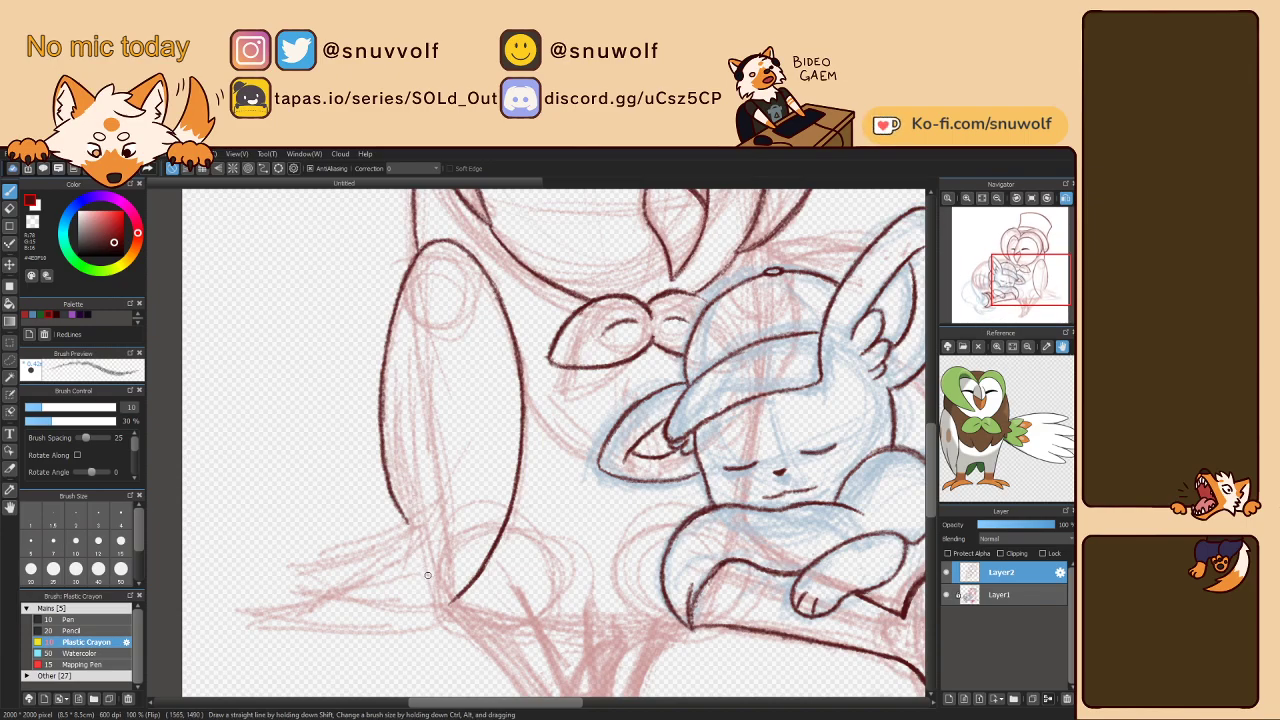
{"action": "mouse_move", "coordinate": [430, 594]}
{"action": "left_mouse_down"}
{"action": "mouse_move", "coordinate": [395, 527]}
{"action": "mouse_move", "coordinate": [408, 555]}
{"action": "mouse_move", "coordinate": [385, 466]}
{"action": "mouse_move", "coordinate": [418, 574]}
{"action": "mouse_move", "coordinate": [388, 452]}
{"action": "left_mouse_up"}
{"action": "left_click_drag", "start_coordinate": [410, 526], "coordinate": [395, 486]}
{"action": "left_click_drag", "start_coordinate": [385, 466], "coordinate": [427, 592]}
{"action": "mouse_move", "coordinate": [403, 549]}
{"action": "left_mouse_down"}
{"action": "mouse_move", "coordinate": [452, 622]}
{"action": "mouse_move", "coordinate": [398, 534]}
{"action": "mouse_move", "coordinate": [440, 612]}
{"action": "mouse_move", "coordinate": [402, 516]}
{"action": "left_mouse_up"}
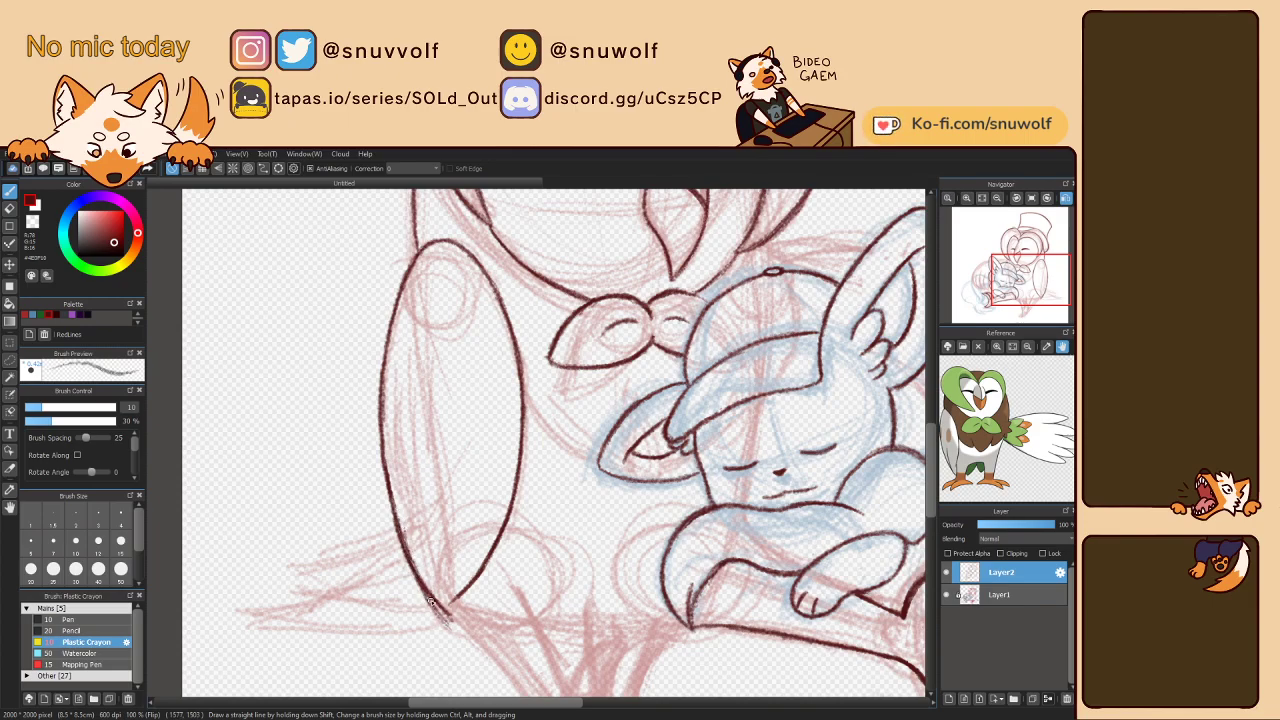
- Close the wing's lower tip into a point and overlap the front edge with a small feather notch
{"action": "mouse_move", "coordinate": [428, 598]}
{"action": "left_mouse_down"}
{"action": "mouse_move", "coordinate": [448, 624]}
{"action": "mouse_move", "coordinate": [438, 598]}
{"action": "mouse_move", "coordinate": [464, 589]}
{"action": "mouse_move", "coordinate": [458, 606]}
{"action": "left_mouse_up"}
{"action": "key", "text": "ctrl+z"}
{"action": "key", "text": "ctrl+z"}
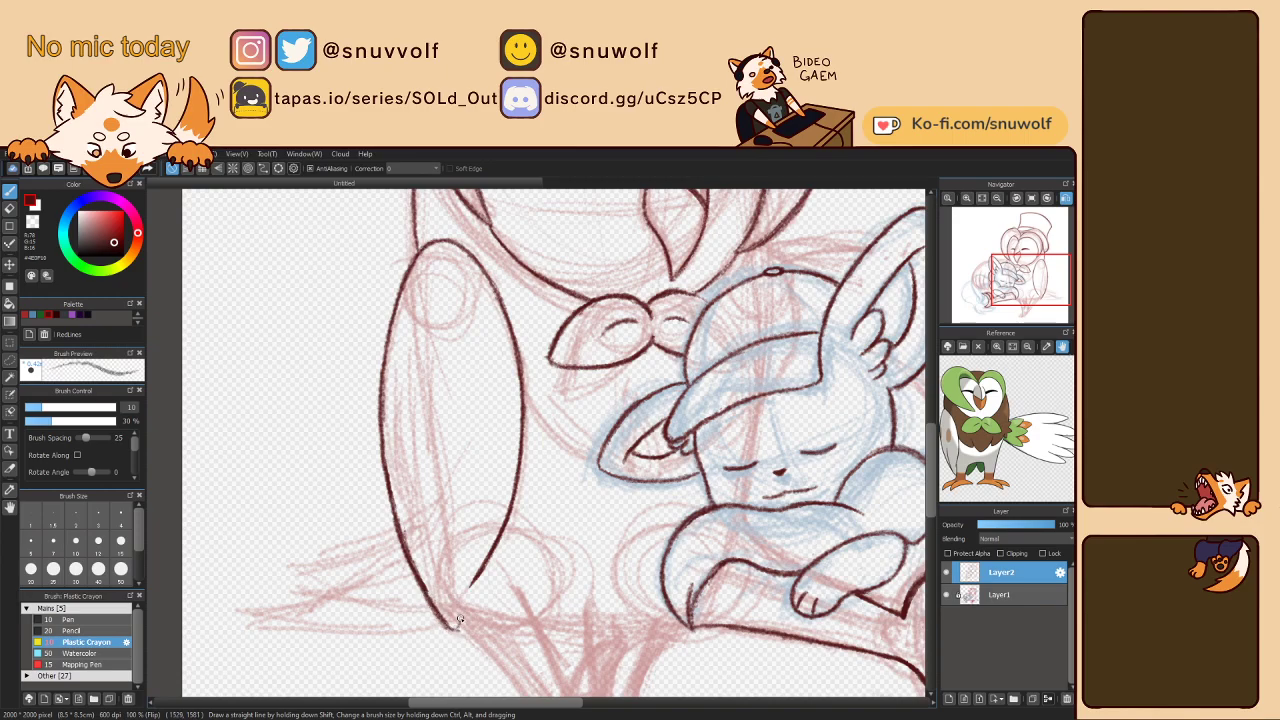
{"action": "mouse_move", "coordinate": [468, 566]}
{"action": "left_mouse_down"}
{"action": "mouse_move", "coordinate": [454, 627]}
{"action": "mouse_move", "coordinate": [430, 596]}
{"action": "left_mouse_up"}
{"action": "key", "text": "h"}
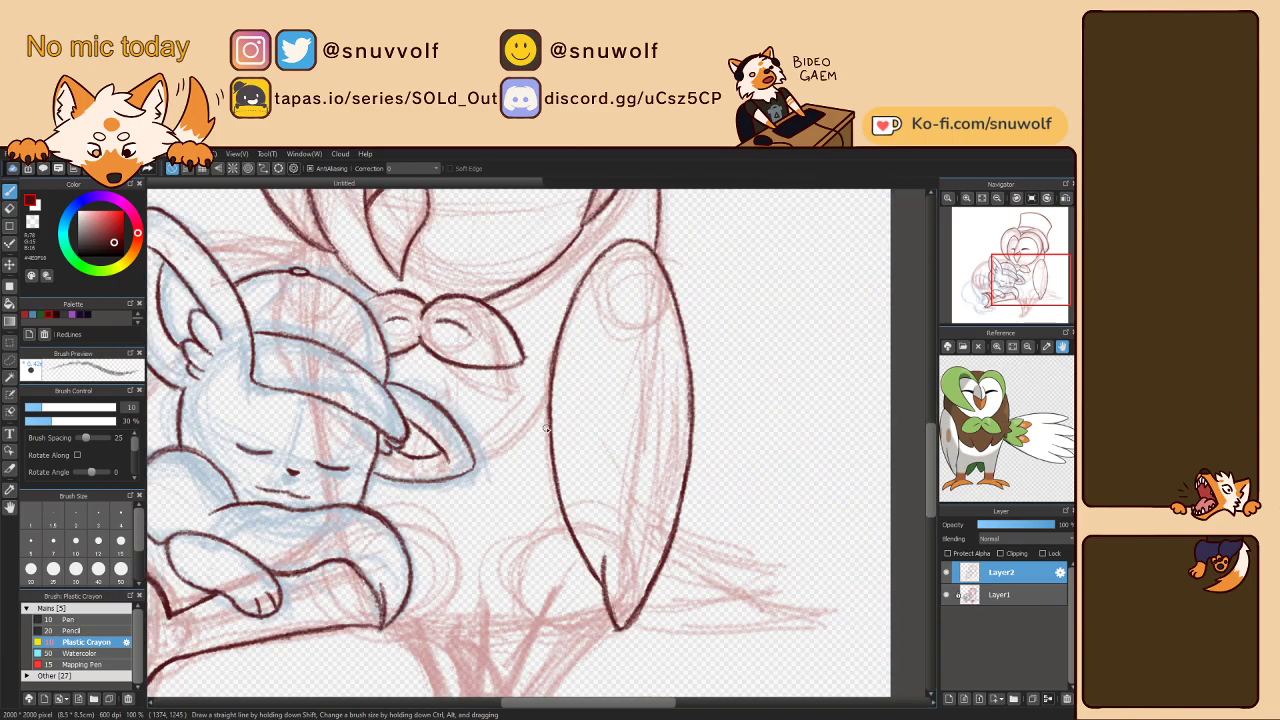
- Ink a long curved feather line inside the lower wing, running down toward the tip
{"action": "left_click_drag", "start_coordinate": [1031, 287], "coordinate": [1036, 290]}
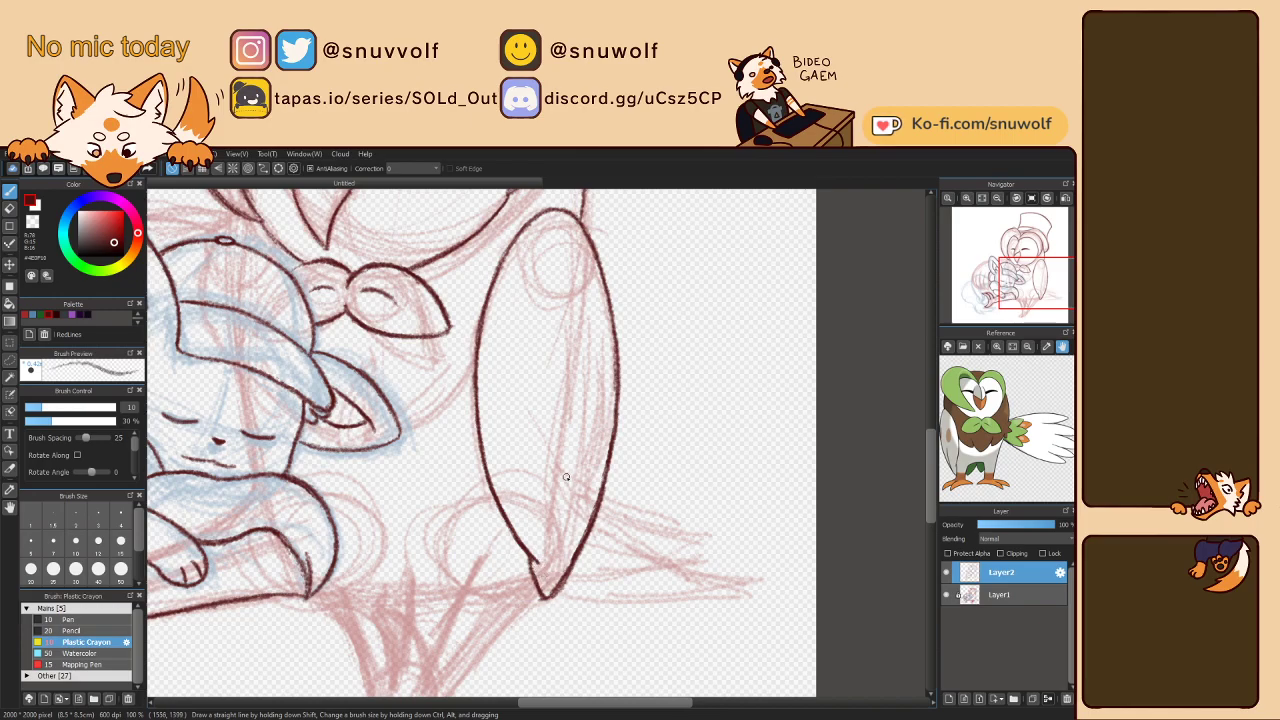
{"action": "mouse_move", "coordinate": [550, 458]}
{"action": "left_mouse_down"}
{"action": "mouse_move", "coordinate": [565, 584]}
{"action": "mouse_move", "coordinate": [549, 452]}
{"action": "mouse_move", "coordinate": [566, 551]}
{"action": "left_mouse_up"}
{"action": "key", "text": "ctrl+z"}
{"action": "key", "text": "ctrl+z"}
{"action": "key", "text": "ctrl+z"}
{"action": "key", "text": "ctrl+z"}
{"action": "key", "text": "ctrl+z"}
{"action": "key", "text": "ctrl+z"}
{"action": "mouse_move", "coordinate": [550, 426]}
{"action": "left_mouse_down"}
{"action": "mouse_move", "coordinate": [568, 576]}
{"action": "mouse_move", "coordinate": [549, 430]}
{"action": "mouse_move", "coordinate": [567, 545]}
{"action": "left_mouse_up"}
{"action": "left_click_drag", "start_coordinate": [563, 501], "coordinate": [572, 553]}
{"action": "key", "text": "ctrl+z"}
{"action": "key", "text": "ctrl+z"}
{"action": "key", "text": "ctrl+z"}
- Ink a shorter second feather line that curves down into the wing's back edge
{"action": "left_click_drag", "start_coordinate": [587, 405], "coordinate": [598, 486]}
{"action": "mouse_move", "coordinate": [594, 440]}
{"action": "left_mouse_down"}
{"action": "mouse_move", "coordinate": [599, 497]}
{"action": "mouse_move", "coordinate": [589, 420]}
{"action": "mouse_move", "coordinate": [603, 502]}
{"action": "left_mouse_up"}
{"action": "key", "text": "ctrl+z"}
{"action": "key", "text": "ctrl+z"}
{"action": "key", "text": "ctrl+z"}
{"action": "key", "text": "ctrl+z"}
{"action": "left_click_drag", "start_coordinate": [584, 398], "coordinate": [600, 475]}
{"action": "left_click_drag", "start_coordinate": [592, 430], "coordinate": [605, 472]}
{"action": "key", "text": "ctrl+z"}
{"action": "key", "text": "ctrl+z"}
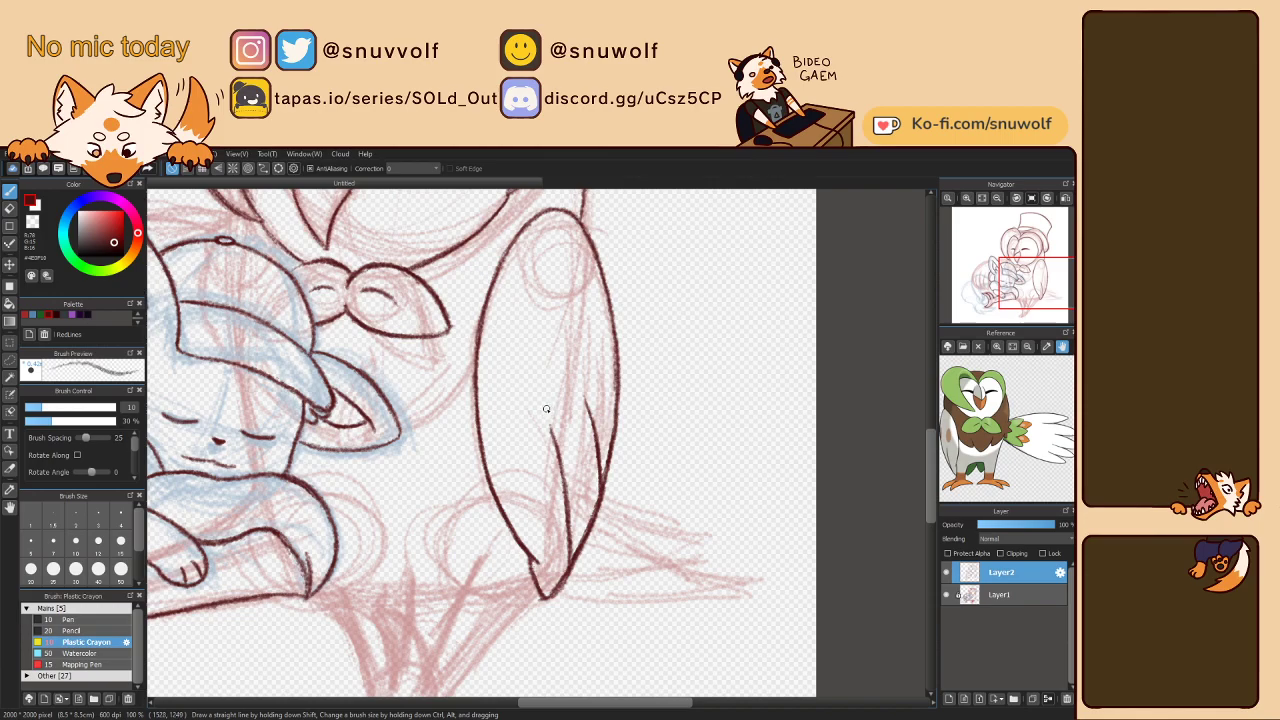
- Draw a narrow oval spot in the middle of the folded wing
{"action": "mouse_move", "coordinate": [530, 346]}
{"action": "left_mouse_down"}
{"action": "mouse_move", "coordinate": [534, 398]}
{"action": "mouse_move", "coordinate": [540, 362]}
{"action": "left_mouse_up"}
{"action": "key", "text": "ctrl+z"}
{"action": "mouse_move", "coordinate": [536, 346]}
{"action": "left_mouse_down"}
{"action": "mouse_move", "coordinate": [544, 401]}
{"action": "mouse_move", "coordinate": [532, 335]}
{"action": "mouse_move", "coordinate": [519, 360]}
{"action": "mouse_move", "coordinate": [542, 398]}
{"action": "mouse_move", "coordinate": [536, 350]}
{"action": "left_mouse_up"}
{"action": "key", "text": "ctrl+z"}
{"action": "mouse_move", "coordinate": [543, 351]}
{"action": "left_mouse_down"}
{"action": "mouse_move", "coordinate": [522, 360]}
{"action": "mouse_move", "coordinate": [533, 328]}
{"action": "left_mouse_up"}
{"action": "key", "text": "ctrl+z"}
- Rotate the canvas to draw a second oval spot higher up near the wing's back edge, then restore the upright view
{"action": "key", "text": "Left"}
{"action": "key", "text": "Left"}
{"action": "key", "text": "Left"}
{"action": "key", "text": "Left"}
{"action": "key", "text": "Left"}
{"action": "key", "text": "Left"}
{"action": "key", "text": "ctrl+z"}
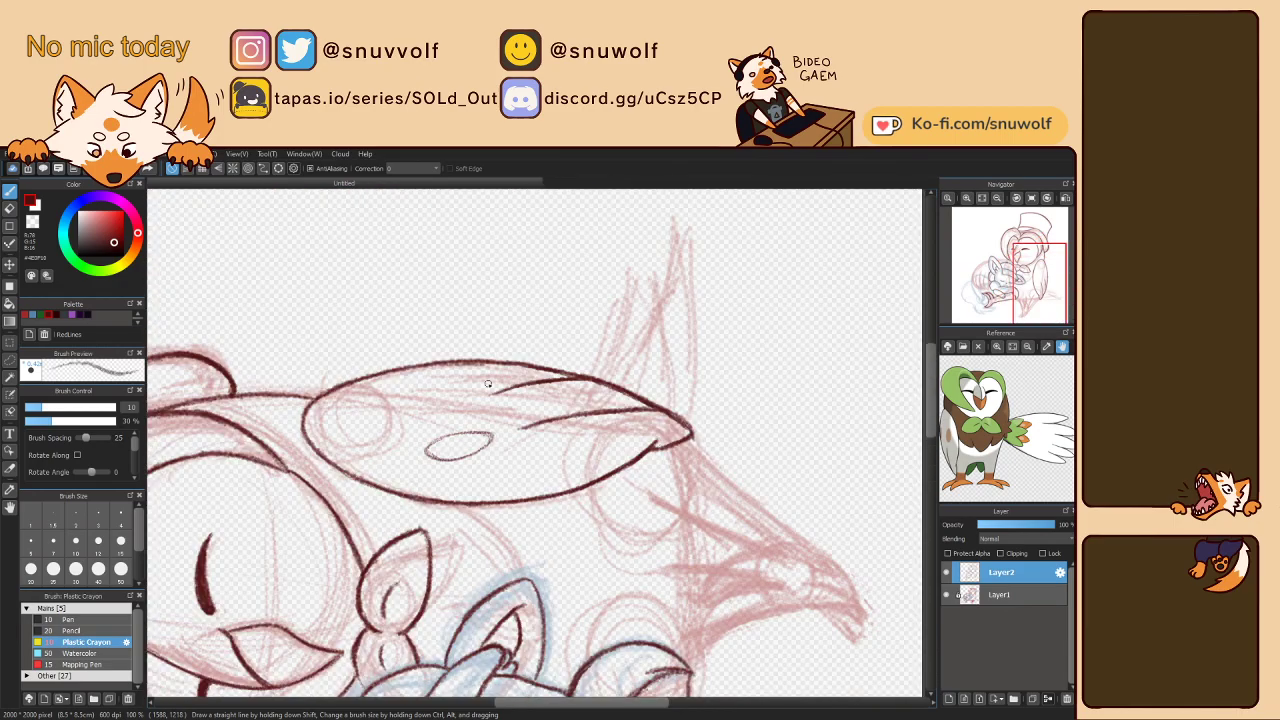
{"action": "key", "text": "Left"}
{"action": "key", "text": "Left"}
{"action": "key", "text": "Left"}
{"action": "key", "text": "Left"}
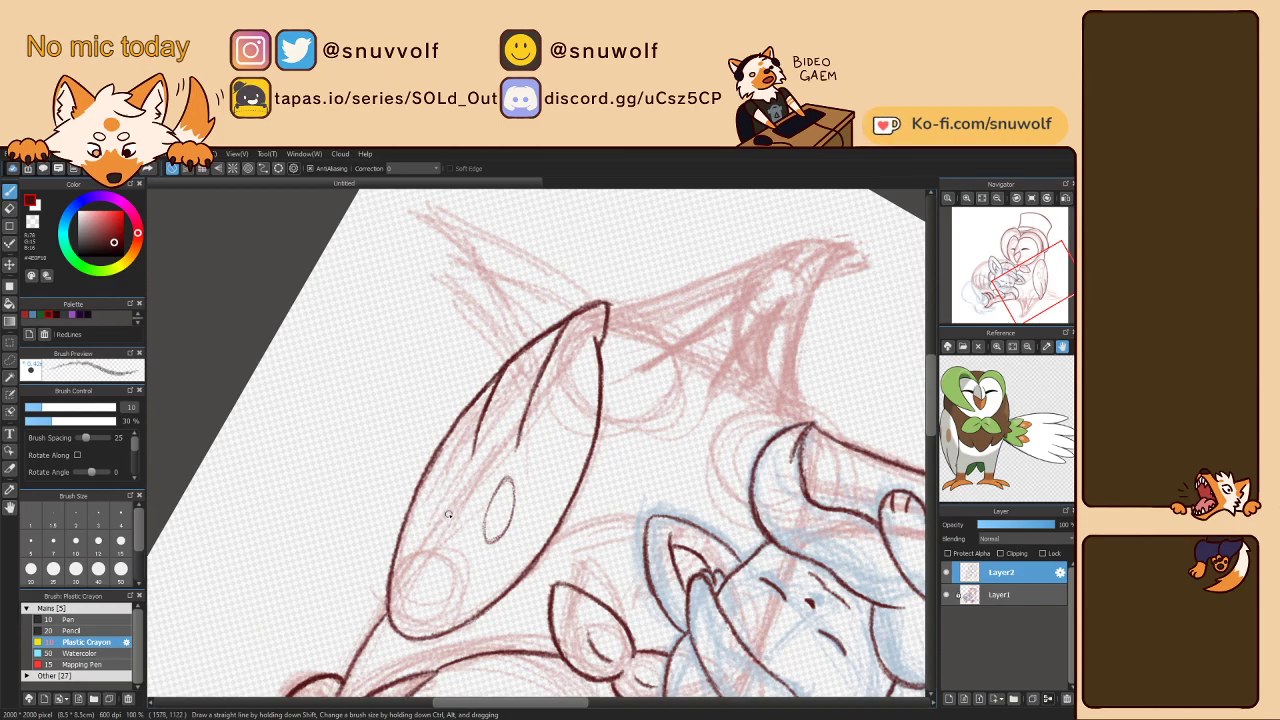
{"action": "mouse_move", "coordinate": [432, 503]}
{"action": "left_mouse_down"}
{"action": "mouse_move", "coordinate": [434, 547]}
{"action": "mouse_move", "coordinate": [449, 508]}
{"action": "mouse_move", "coordinate": [426, 514]}
{"action": "left_mouse_up"}
{"action": "key", "text": "Right"}
{"action": "key", "text": "Right"}
{"action": "key", "text": "Right"}
{"action": "key", "text": "Right"}
{"action": "key", "text": "Right"}
{"action": "key", "text": "Right"}
{"action": "key", "text": "Right"}
{"action": "key", "text": "Right"}
{"action": "key", "text": "Right"}
{"action": "key", "text": "Right"}
{"action": "mouse_move", "coordinate": [994, 302]}
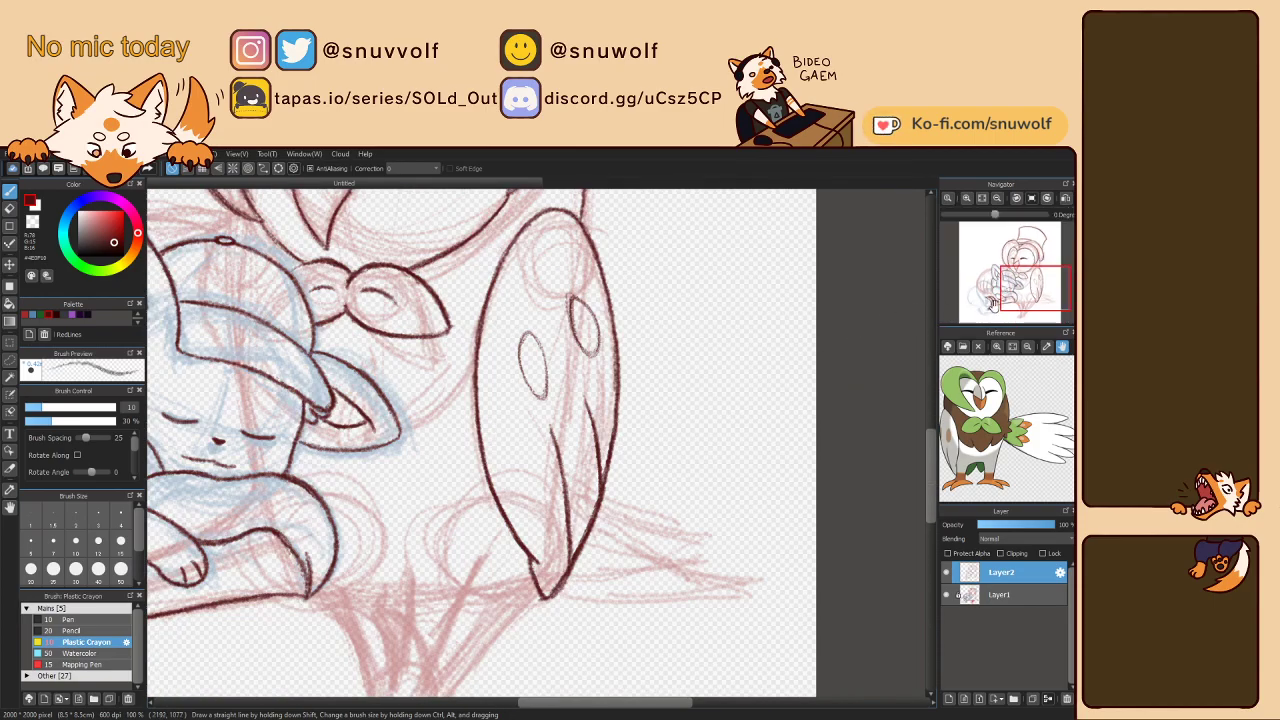
- Ink a short slanted line down the owl's lower body, between the sleeping figure and the wing tip
{"action": "left_click_drag", "start_coordinate": [1013, 289], "coordinate": [992, 308]}
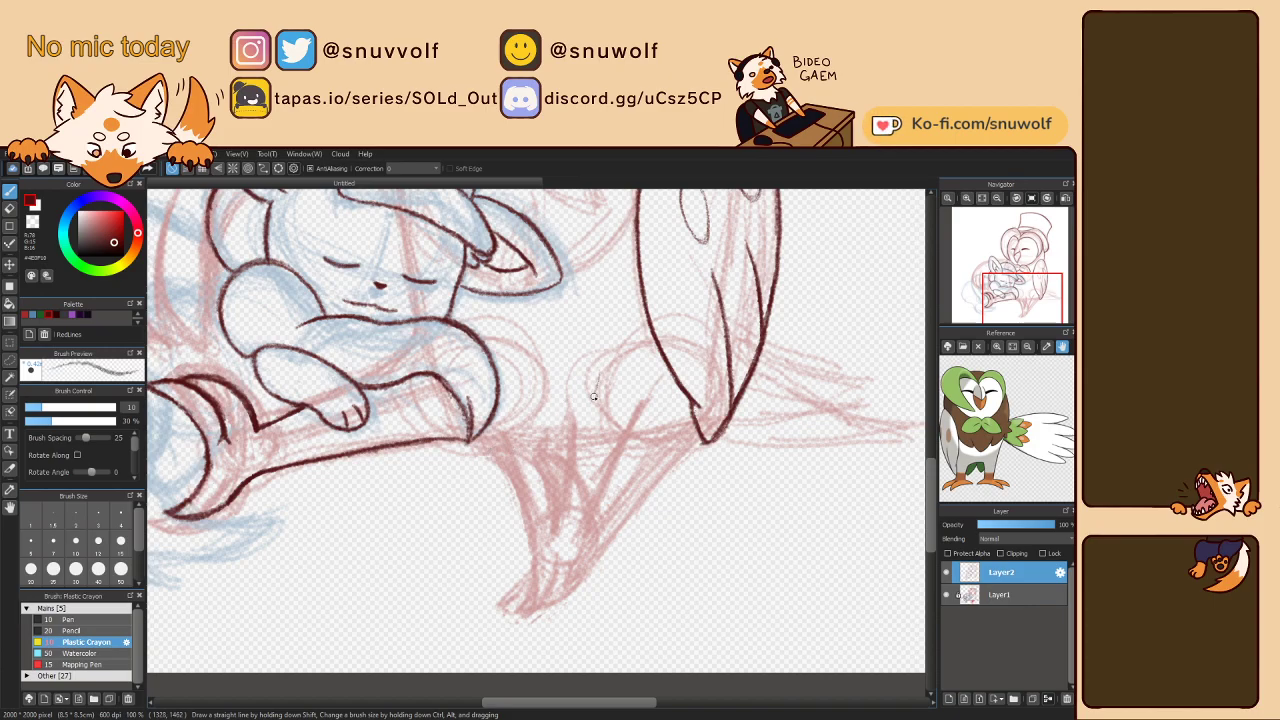
{"action": "left_click_drag", "start_coordinate": [597, 372], "coordinate": [576, 466]}
{"action": "left_click_drag", "start_coordinate": [593, 395], "coordinate": [574, 466]}
{"action": "left_click_drag", "start_coordinate": [589, 418], "coordinate": [566, 488]}
- Ink the owl's chest curve from the wing to the sleeping figure's ear and a short stroke above that ear
{"action": "left_click_drag", "start_coordinate": [1019, 302], "coordinate": [1022, 286]}
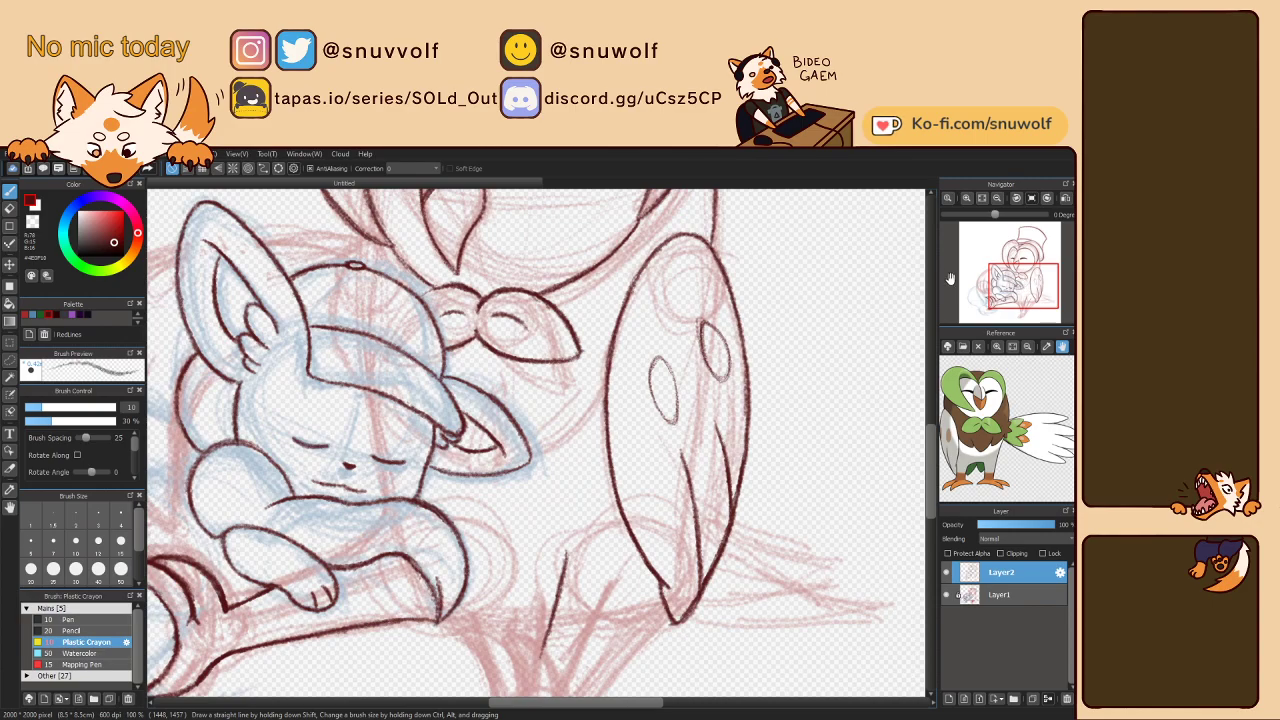
{"action": "left_click", "coordinate": [966, 198]}
{"action": "left_click_drag", "start_coordinate": [1017, 282], "coordinate": [1022, 277]}
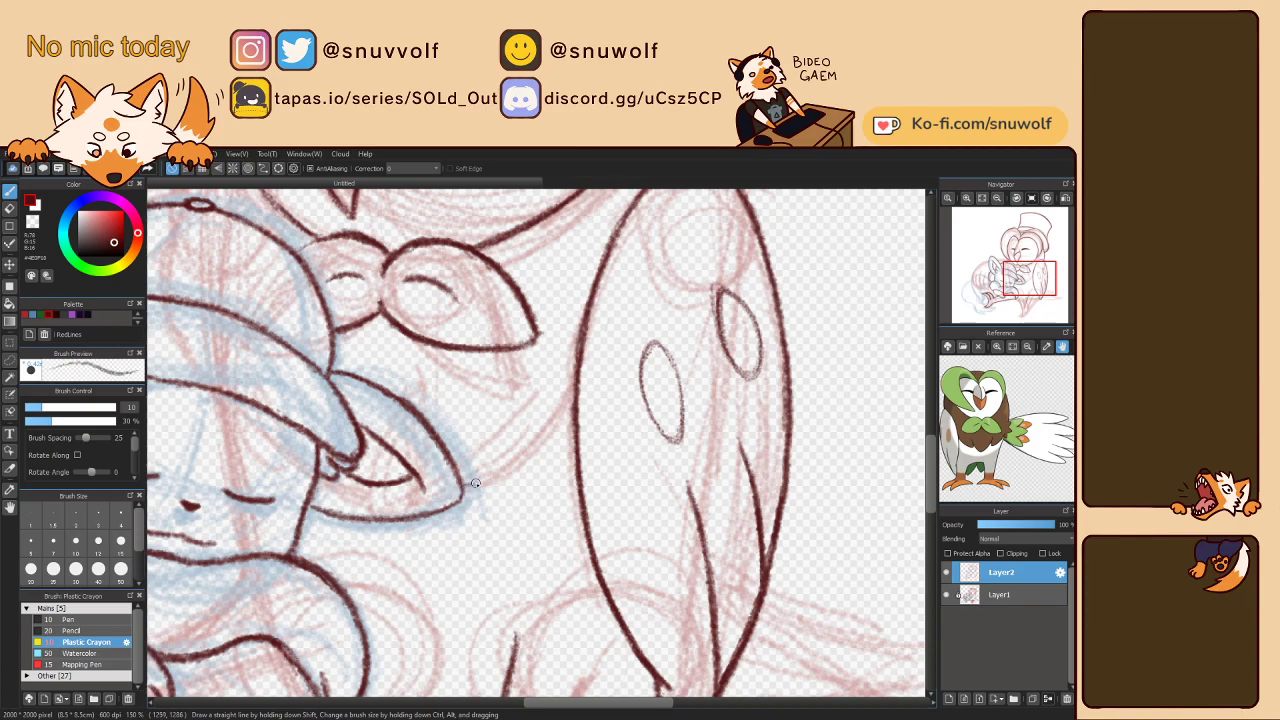
{"action": "mouse_move", "coordinate": [476, 483]}
{"action": "left_mouse_down"}
{"action": "mouse_move", "coordinate": [557, 408]}
{"action": "mouse_move", "coordinate": [545, 429]}
{"action": "mouse_move", "coordinate": [579, 341]}
{"action": "mouse_move", "coordinate": [546, 429]}
{"action": "mouse_move", "coordinate": [564, 395]}
{"action": "mouse_move", "coordinate": [502, 470]}
{"action": "mouse_move", "coordinate": [519, 458]}
{"action": "mouse_move", "coordinate": [471, 481]}
{"action": "mouse_move", "coordinate": [502, 458]}
{"action": "left_mouse_up"}
{"action": "mouse_move", "coordinate": [432, 380]}
{"action": "left_mouse_down"}
{"action": "mouse_move", "coordinate": [424, 419]}
{"action": "mouse_move", "coordinate": [434, 377]}
{"action": "mouse_move", "coordinate": [422, 416]}
{"action": "mouse_move", "coordinate": [435, 377]}
{"action": "left_mouse_up"}
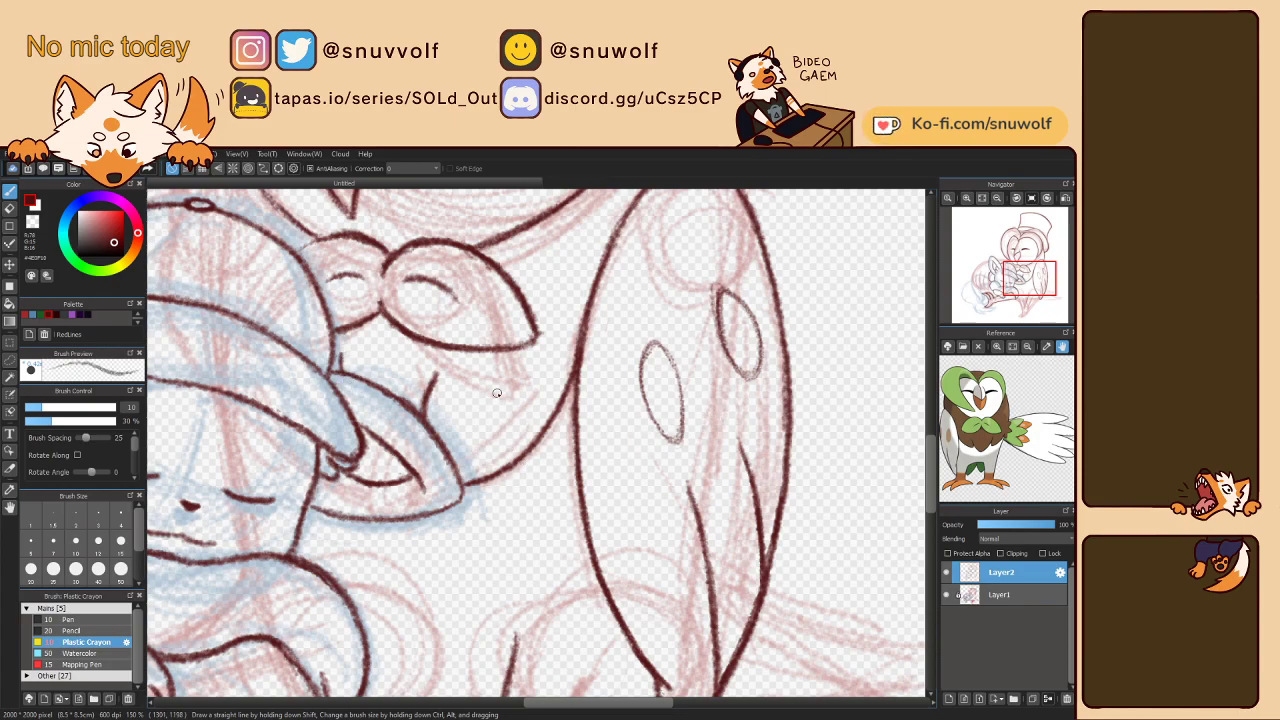
{"action": "left_click_drag", "start_coordinate": [420, 412], "coordinate": [434, 383]}
- Add a V-shaped point beneath the ear and redraw the chest curve so it extends past the ear's tip
{"action": "mouse_move", "coordinate": [322, 527]}
{"action": "left_mouse_down"}
{"action": "mouse_move", "coordinate": [364, 573]}
{"action": "mouse_move", "coordinate": [401, 524]}
{"action": "left_mouse_up"}
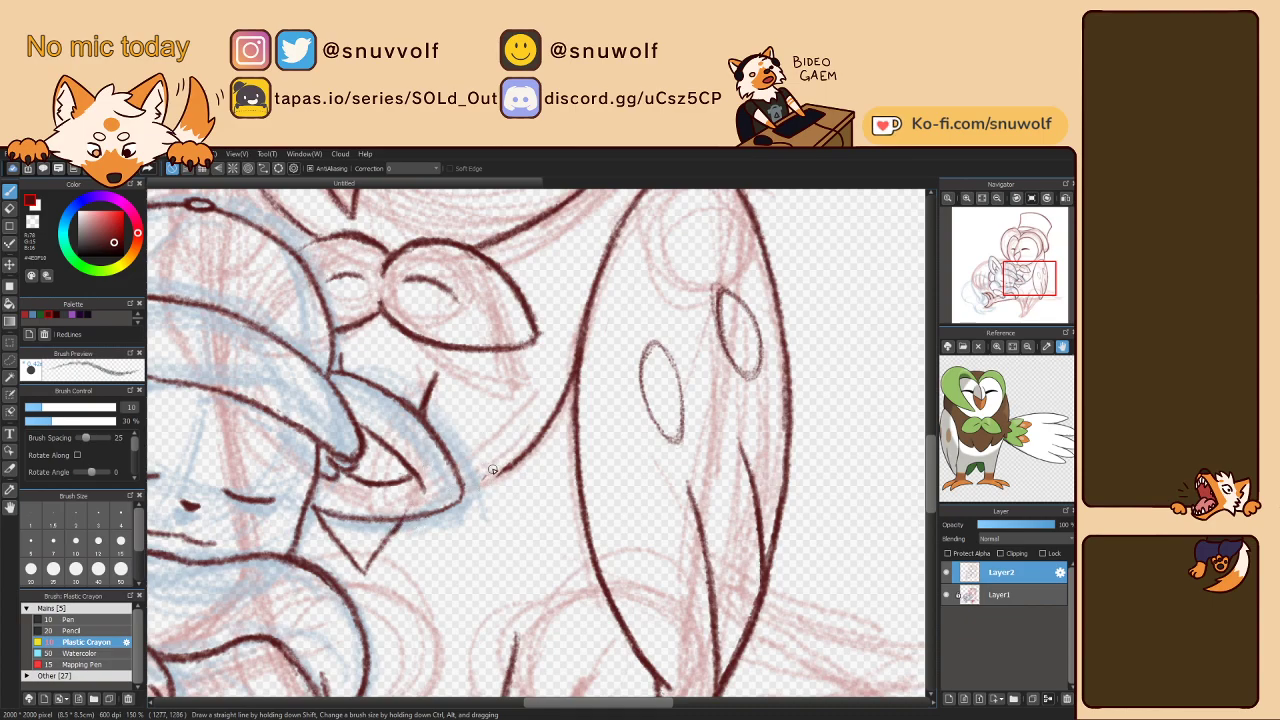
{"action": "mouse_move", "coordinate": [428, 521]}
{"action": "left_mouse_down"}
{"action": "mouse_move", "coordinate": [468, 512]}
{"action": "mouse_move", "coordinate": [546, 428]}
{"action": "left_mouse_up"}
{"action": "mouse_move", "coordinate": [434, 516]}
{"action": "left_mouse_down"}
{"action": "mouse_move", "coordinate": [436, 528]}
{"action": "mouse_move", "coordinate": [470, 518]}
{"action": "mouse_move", "coordinate": [556, 410]}
{"action": "left_mouse_up"}
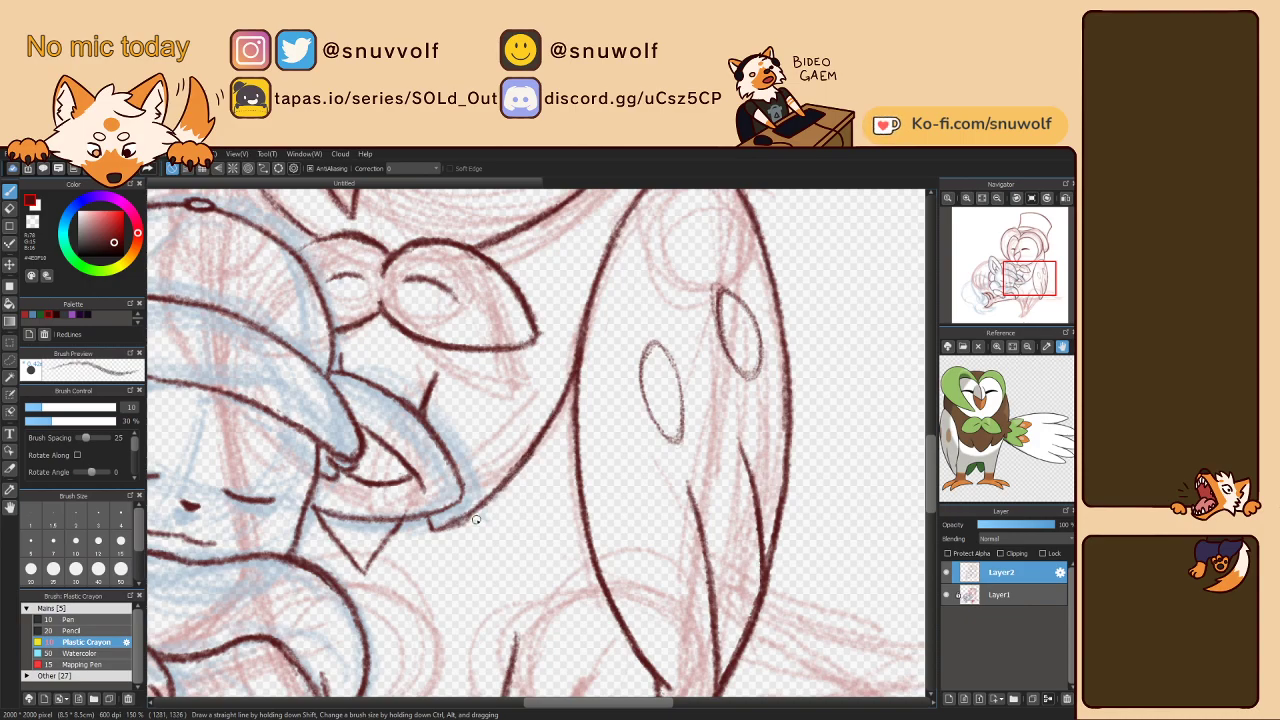
- Examine the whole drawing and the lower body's line art with Layer1 hidden, then show the sketch again
{"action": "left_click", "coordinate": [997, 198]}
{"action": "left_click", "coordinate": [997, 198]}
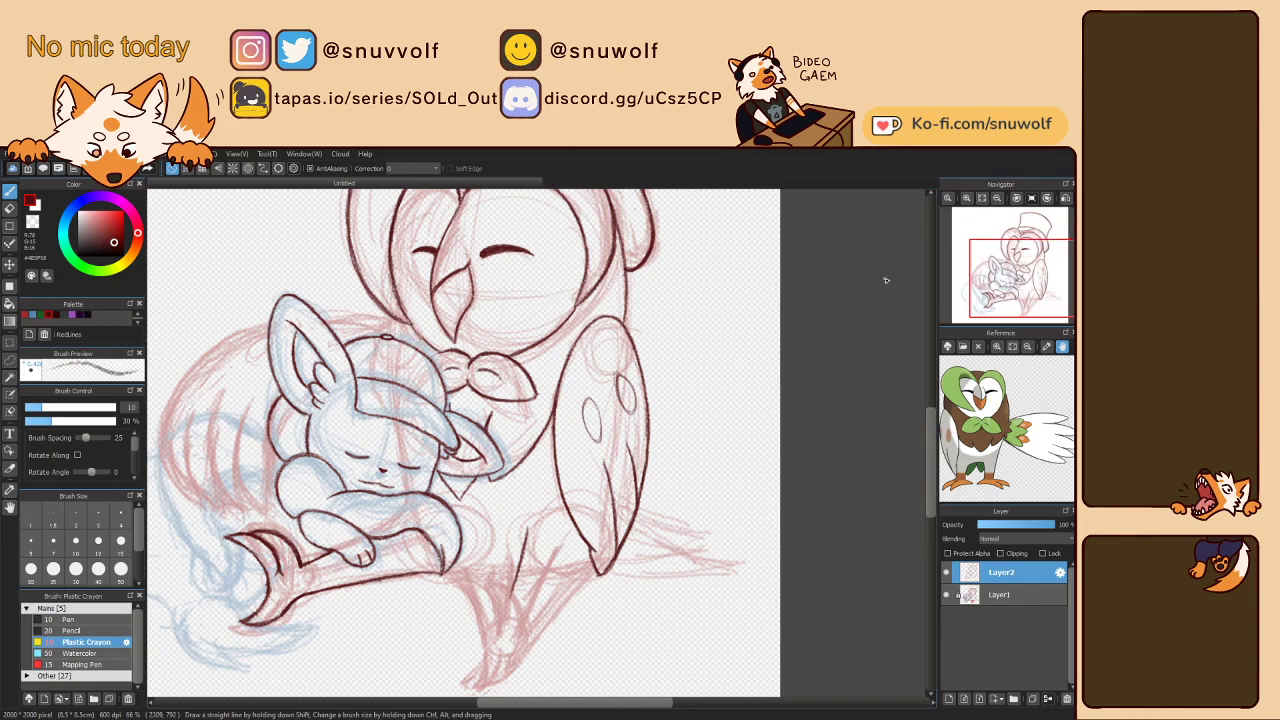
{"action": "scroll", "coordinate": [984, 220], "scroll_direction": "up", "scroll_amount": 3}
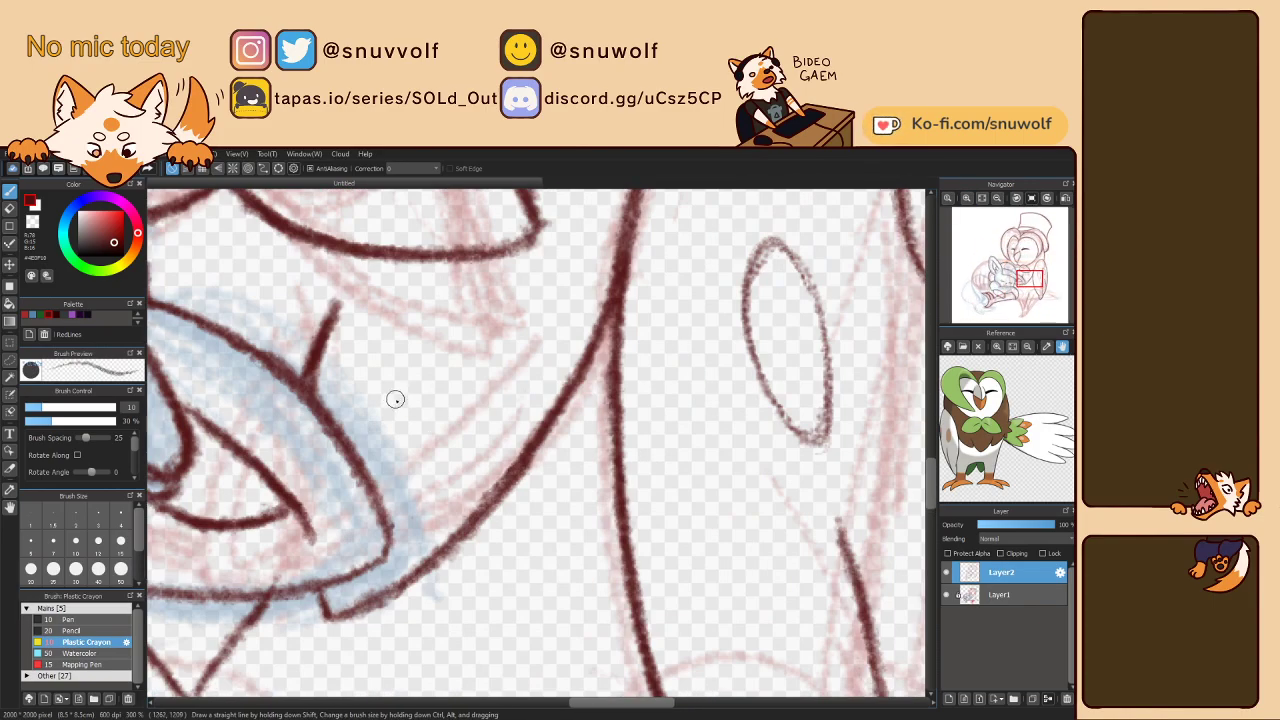
{"action": "left_click", "coordinate": [1015, 281]}
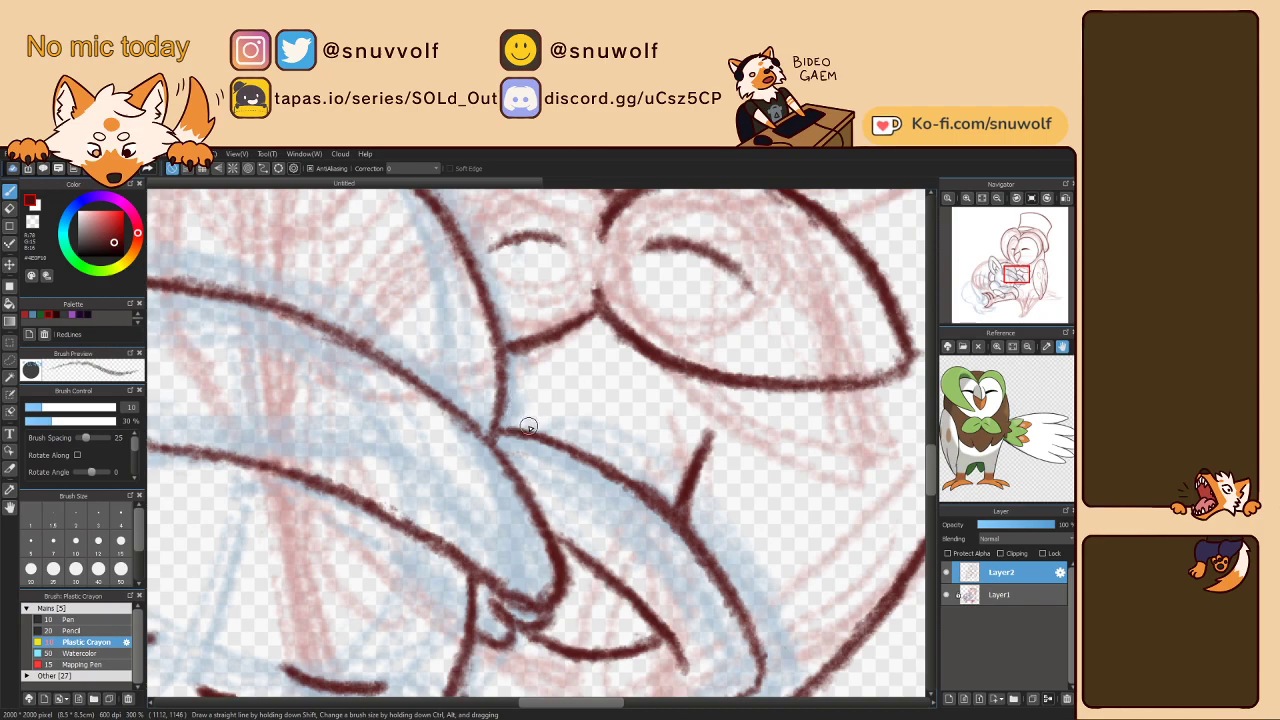
{"action": "mouse_move", "coordinate": [992, 305]}
{"action": "left_click", "coordinate": [982, 198]}
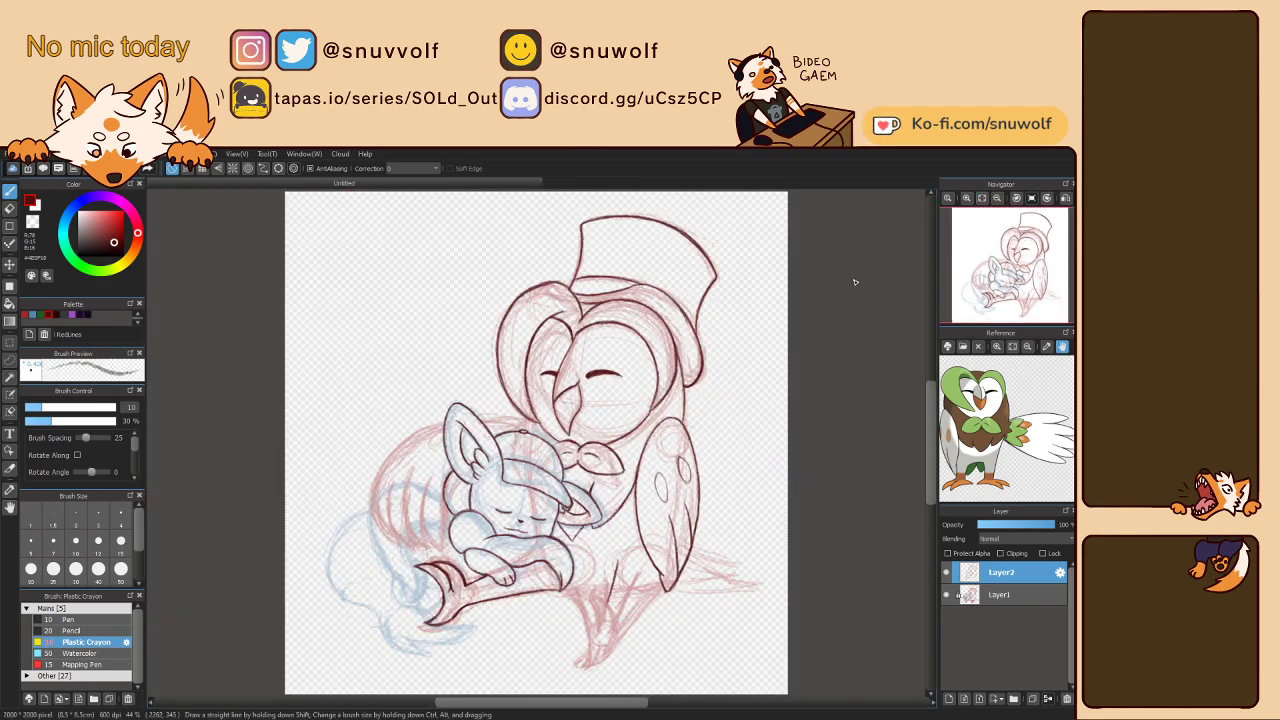
{"action": "left_click", "coordinate": [945, 595]}
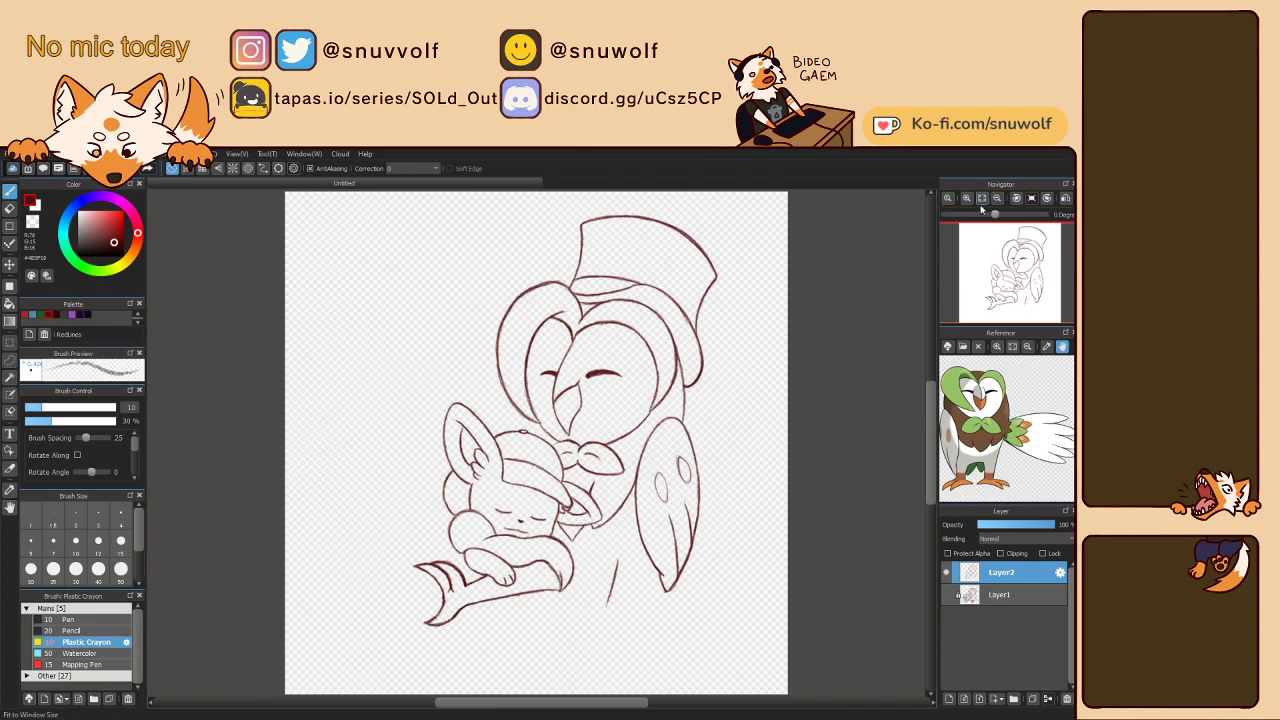
{"action": "left_click", "coordinate": [966, 198]}
{"action": "left_click", "coordinate": [966, 198]}
{"action": "left_click", "coordinate": [1019, 288]}
{"action": "left_click_drag", "start_coordinate": [1018, 288], "coordinate": [1020, 291]}
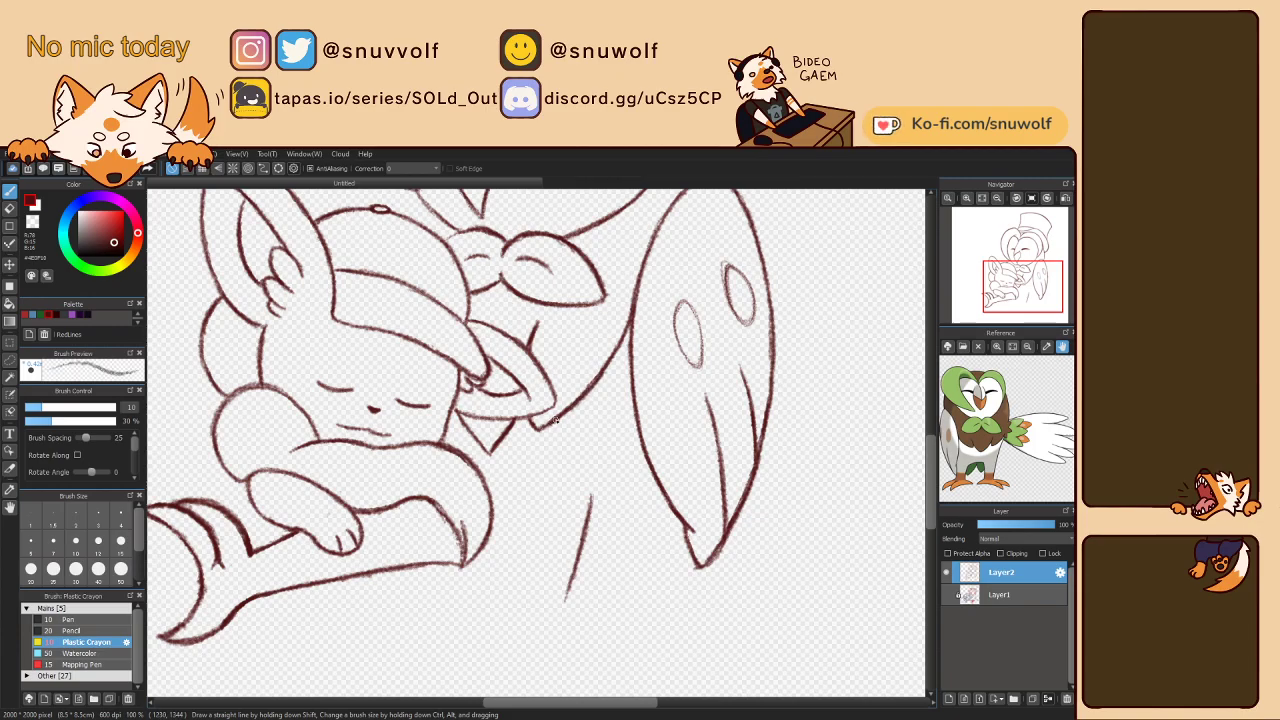
{"action": "left_click", "coordinate": [947, 596]}
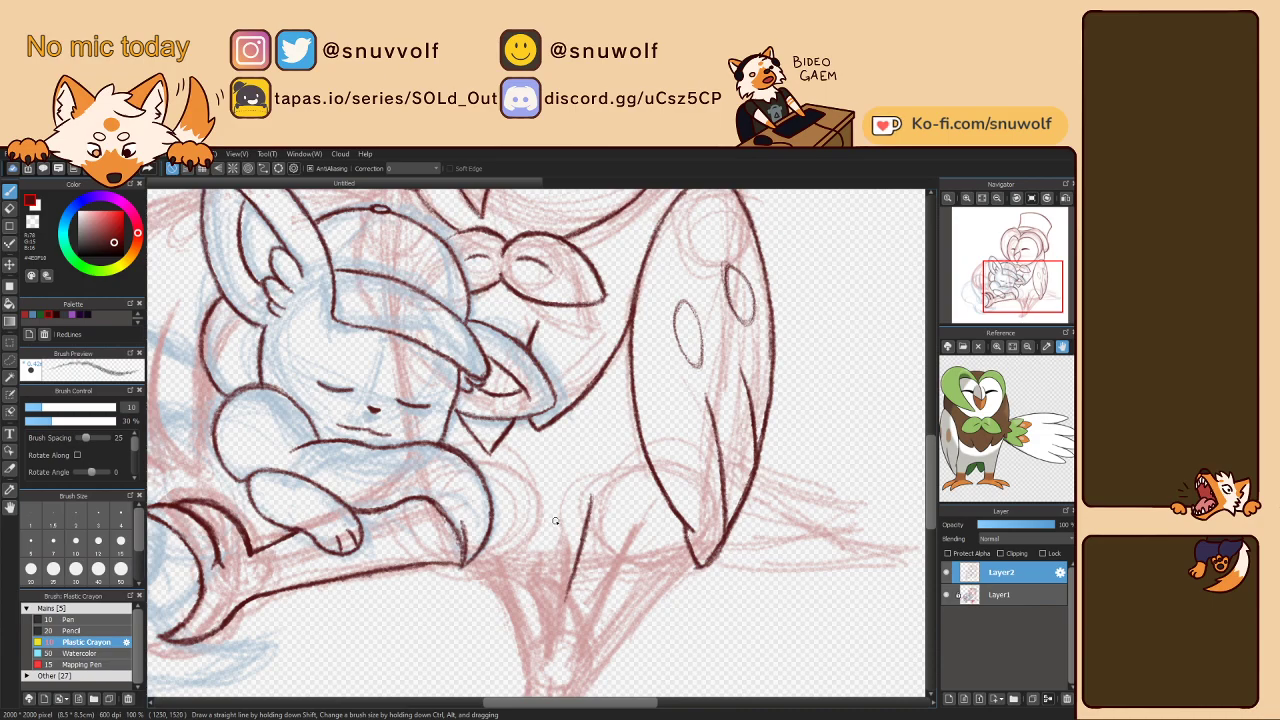
- Compare the outstretched leg and lower body with the sketch layer hidden and shown again
{"action": "left_click", "coordinate": [1000, 283]}
{"action": "left_click_drag", "start_coordinate": [1000, 283], "coordinate": [990, 296]}
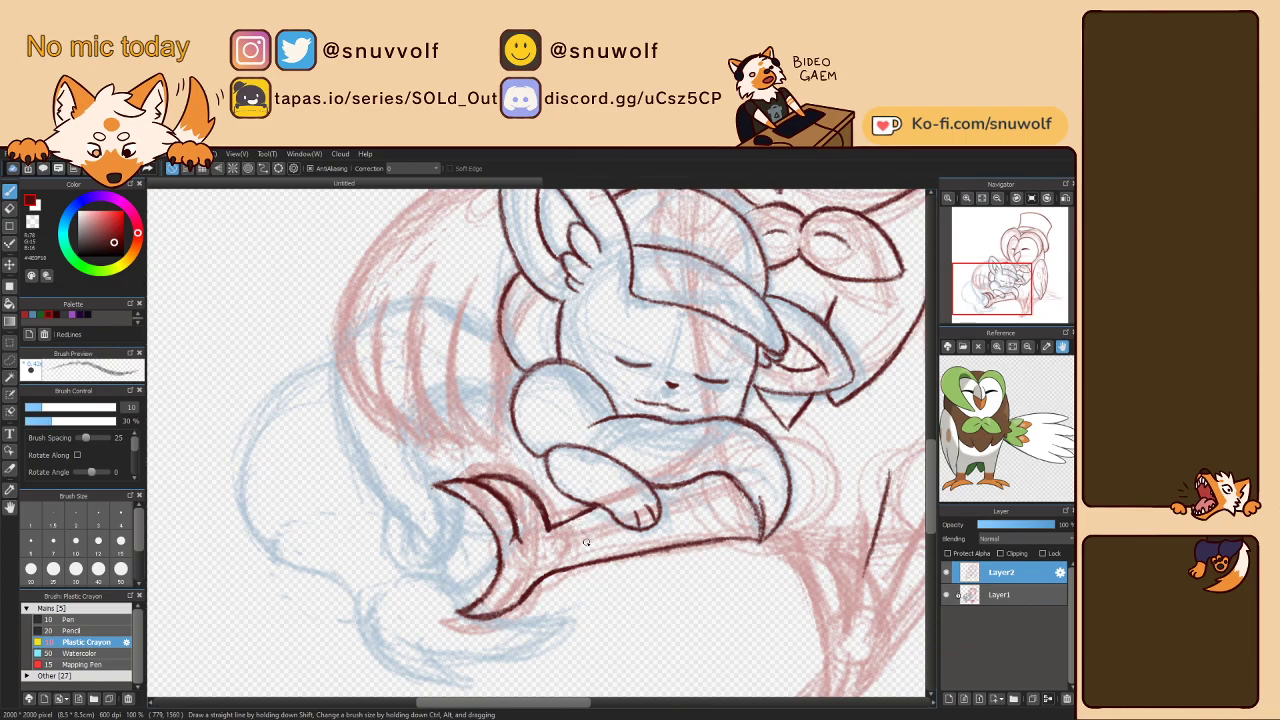
{"action": "left_click", "coordinate": [947, 595]}
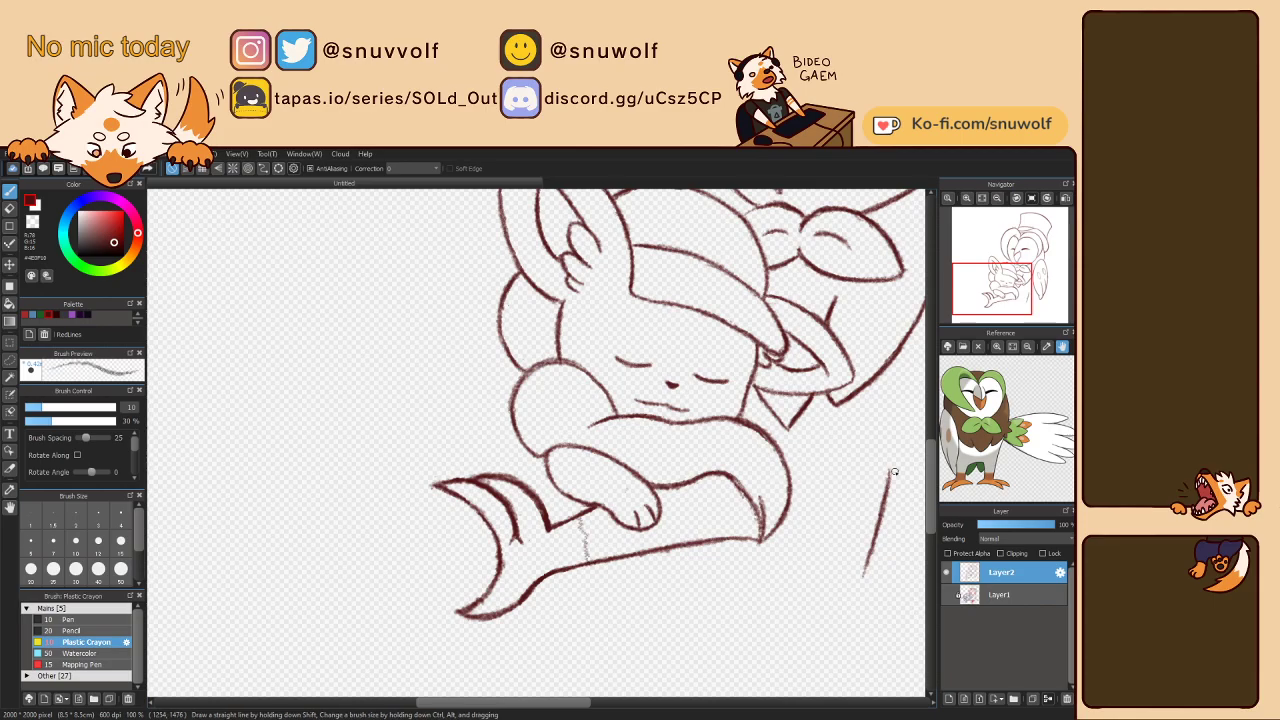
{"action": "left_click_drag", "start_coordinate": [1012, 291], "coordinate": [1023, 299]}
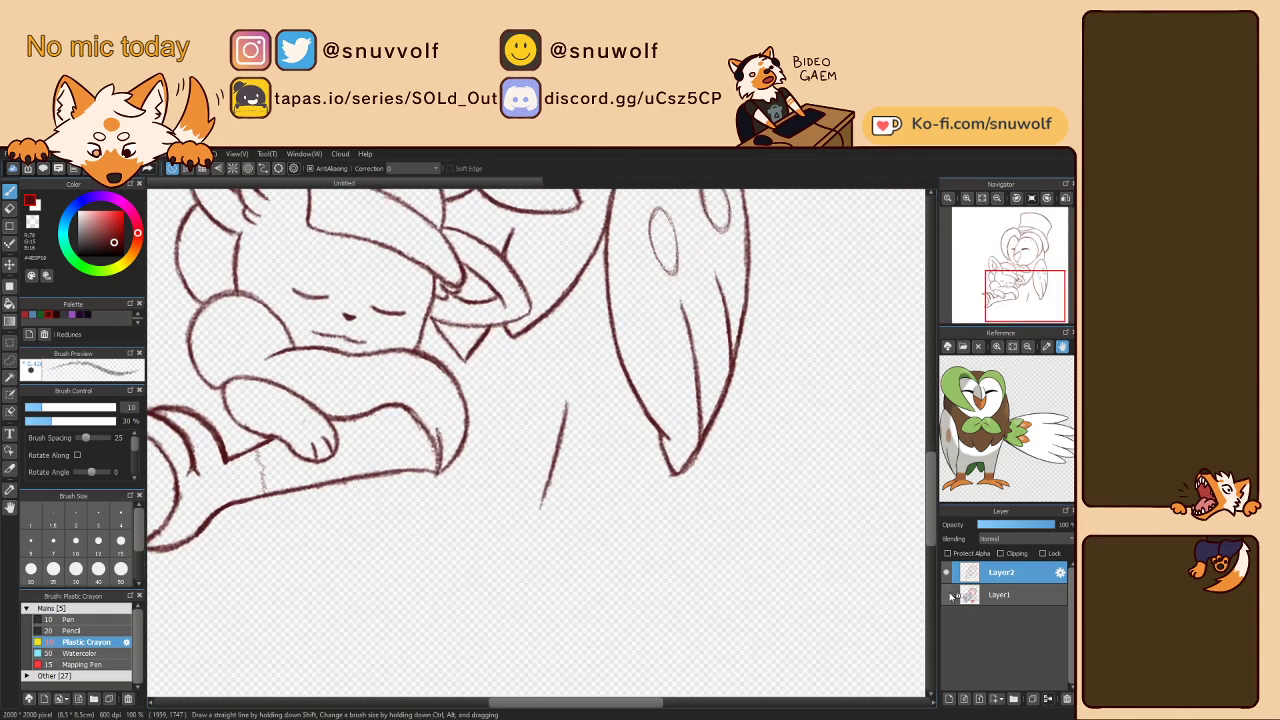
{"action": "left_click", "coordinate": [946, 594]}
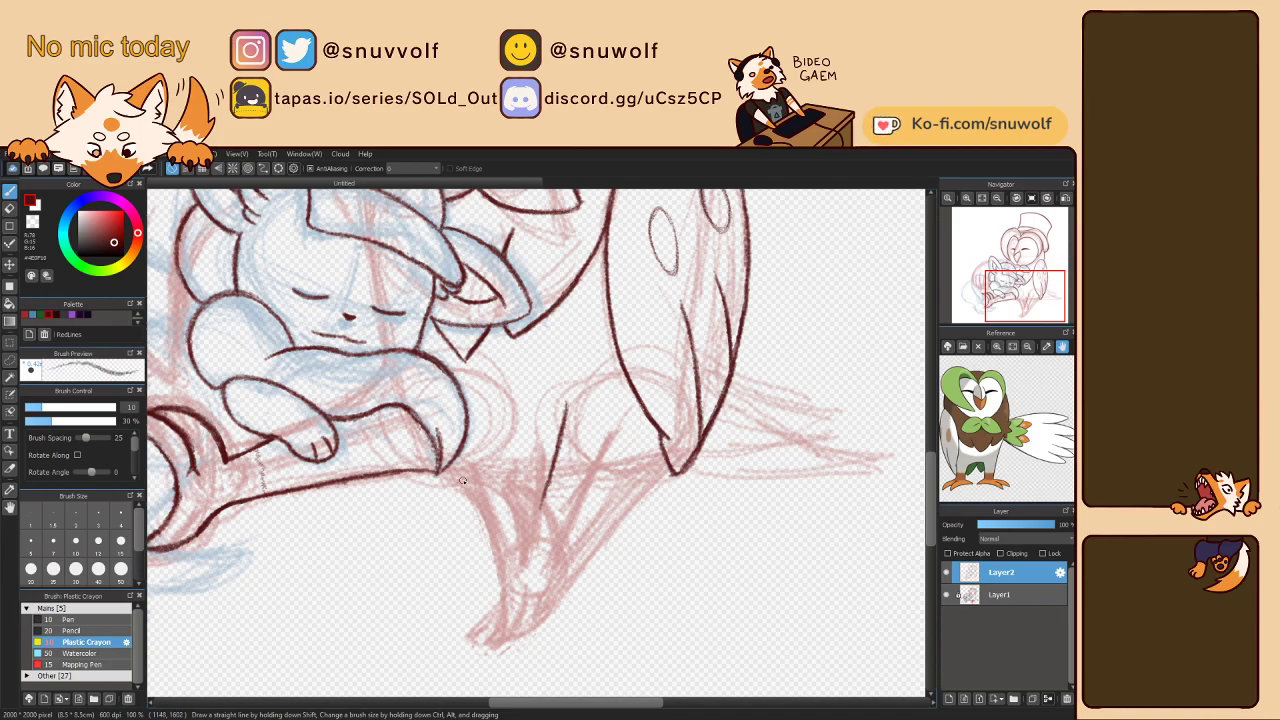
- Extend the outstretched leg's underside in a curve to the end of the short slanted line, using a rotated view
{"action": "key", "text": "Left"}
{"action": "key", "text": "Left"}
{"action": "key", "text": "Left"}
{"action": "key", "text": "Left"}
{"action": "key", "text": "Left"}
{"action": "key", "text": "Left"}
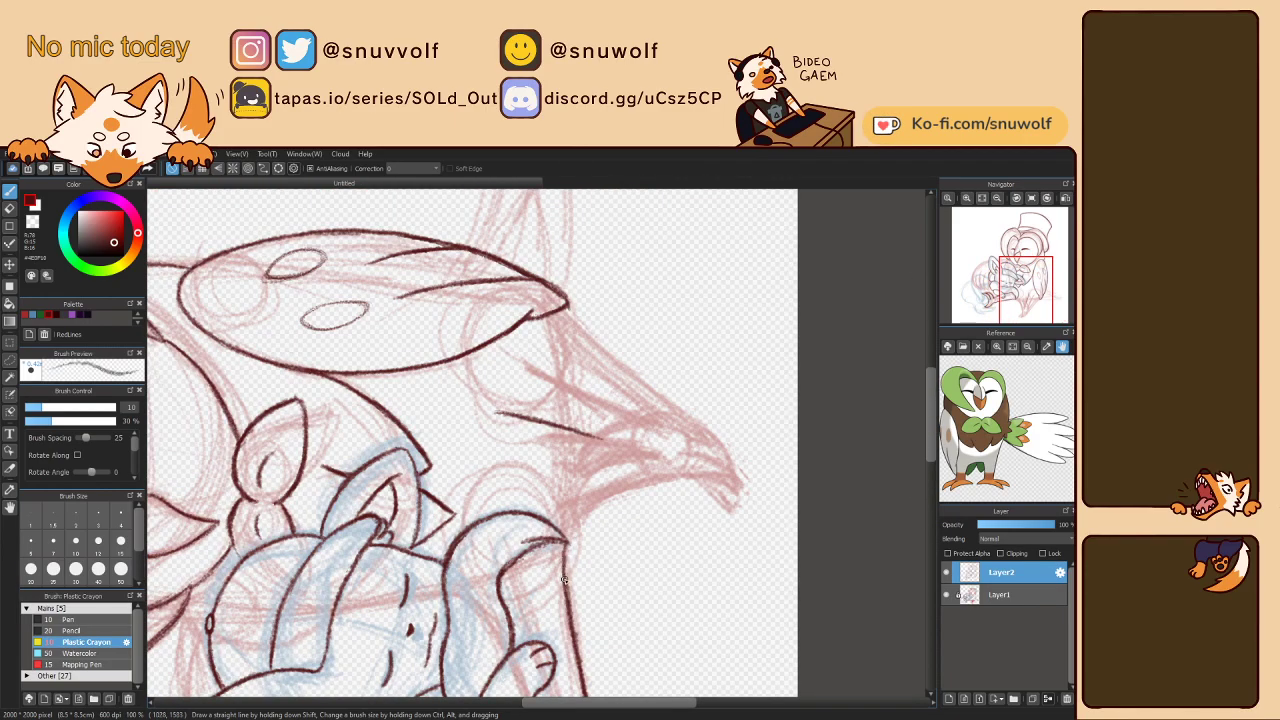
{"action": "left_click_drag", "start_coordinate": [565, 580], "coordinate": [571, 501]}
{"action": "left_click_drag", "start_coordinate": [566, 547], "coordinate": [577, 477]}
{"action": "left_click_drag", "start_coordinate": [569, 525], "coordinate": [591, 449]}
{"action": "key", "text": "ctrl+z"}
{"action": "key", "text": "ctrl+z"}
{"action": "key", "text": "ctrl+z"}
{"action": "key", "text": "ctrl+z"}
{"action": "left_click_drag", "start_coordinate": [564, 567], "coordinate": [583, 453]}
{"action": "left_click_drag", "start_coordinate": [567, 510], "coordinate": [594, 443]}
{"action": "key", "text": "Right"}
{"action": "key", "text": "Right"}
{"action": "key", "text": "Right"}
{"action": "key", "text": "Right"}
{"action": "key", "text": "Right"}
{"action": "key", "text": "Right"}
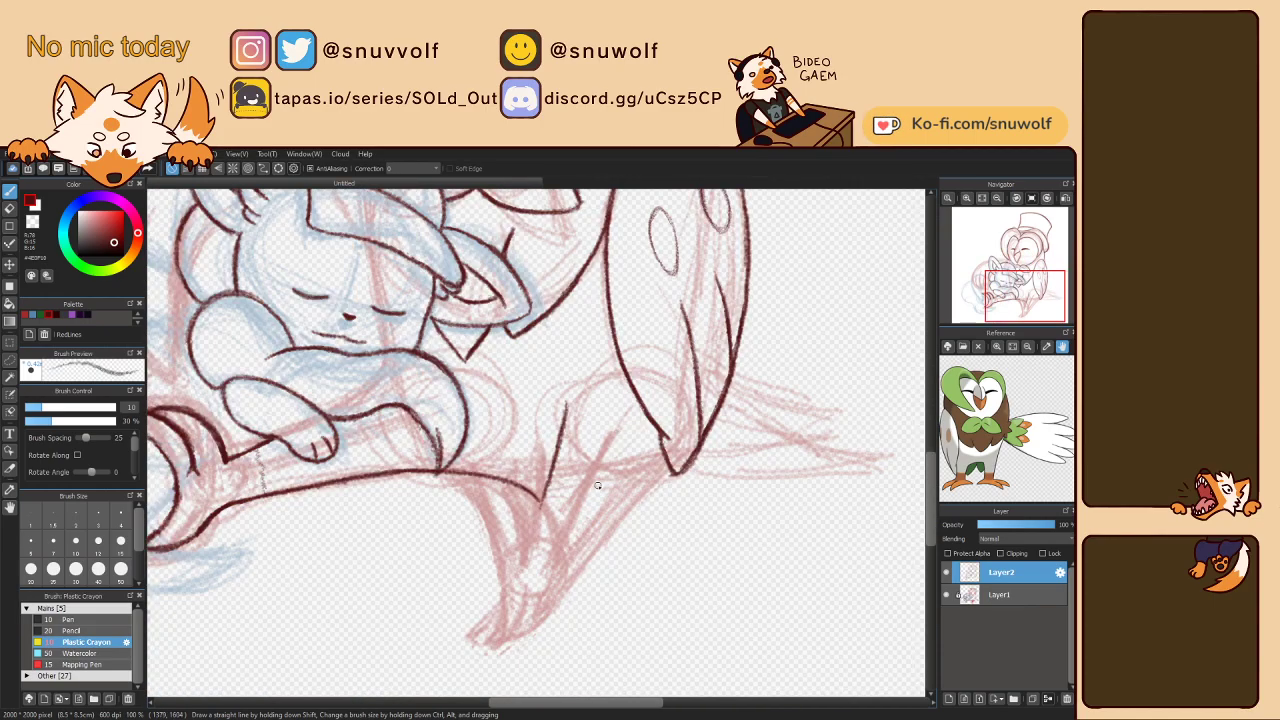
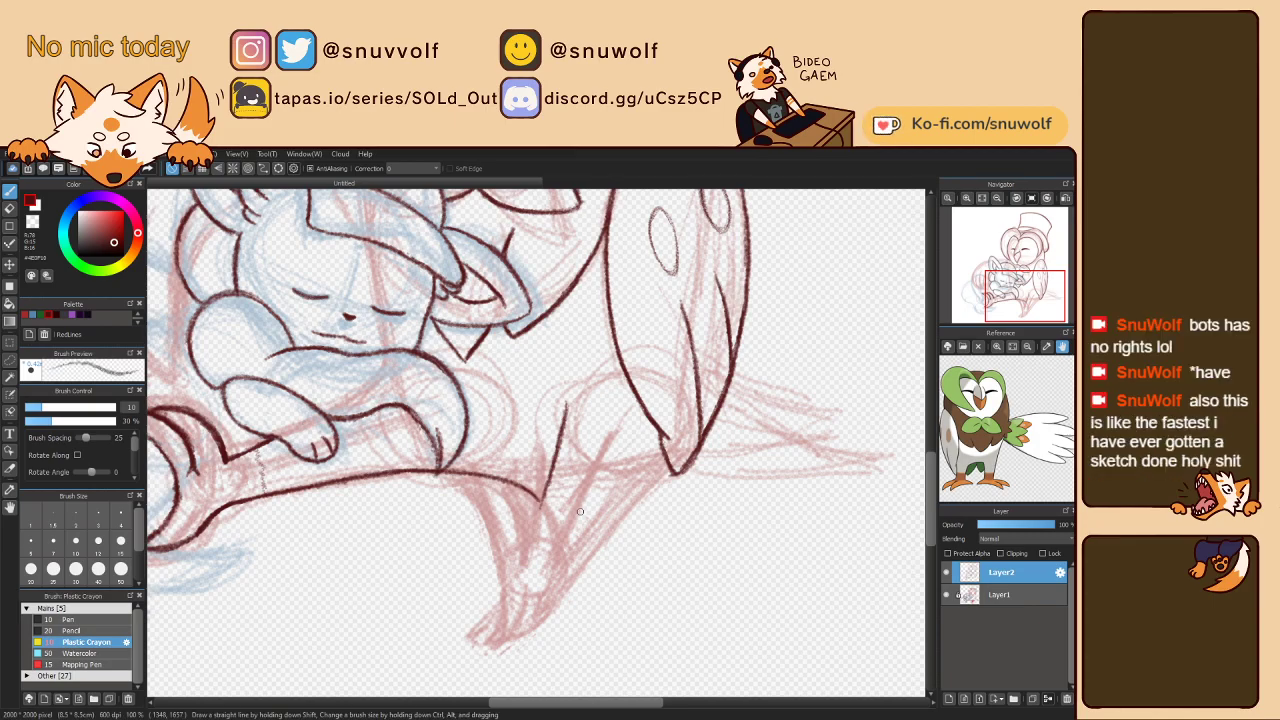
- Ink the inner edge, pointed tip and lower outer curve of the downward-pointing foot
{"action": "scroll", "coordinate": [732, 384], "scroll_direction": "up", "scroll_amount": 3}
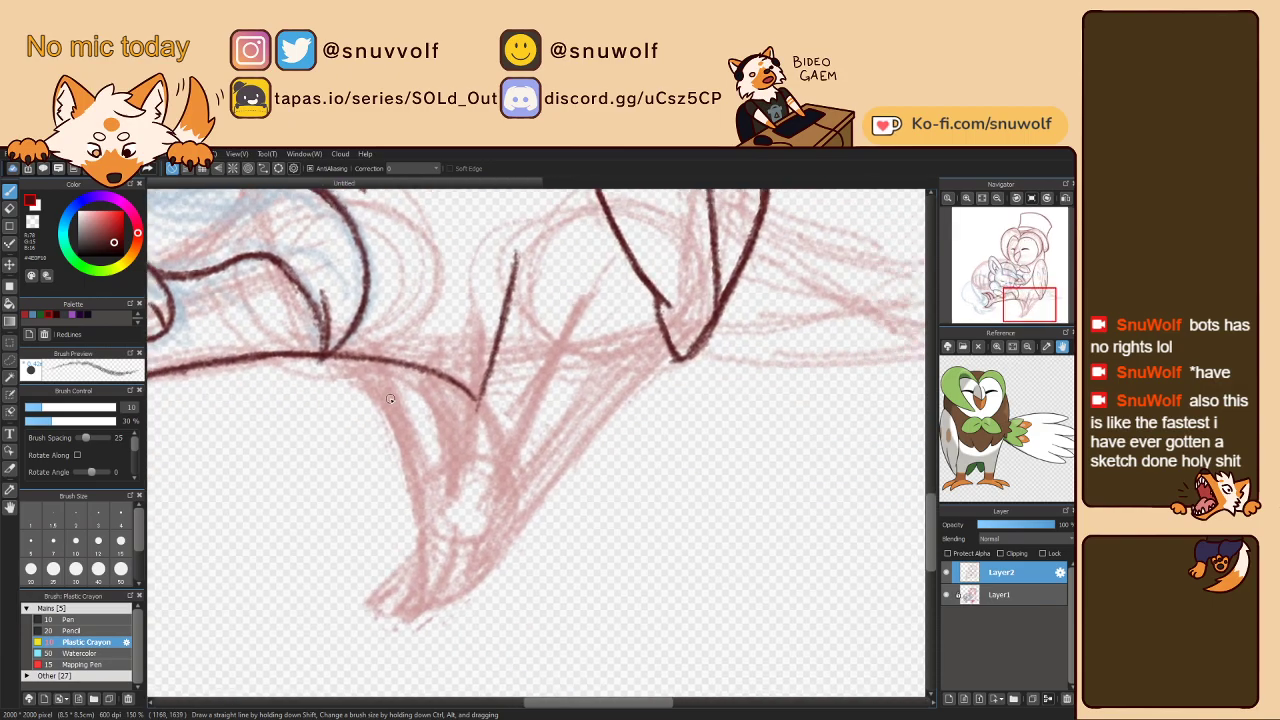
{"action": "mouse_move", "coordinate": [375, 385]}
{"action": "left_mouse_down"}
{"action": "mouse_move", "coordinate": [402, 429]}
{"action": "mouse_move", "coordinate": [424, 531]}
{"action": "mouse_move", "coordinate": [427, 515]}
{"action": "mouse_move", "coordinate": [422, 543]}
{"action": "mouse_move", "coordinate": [426, 530]}
{"action": "mouse_move", "coordinate": [373, 601]}
{"action": "mouse_move", "coordinate": [429, 605]}
{"action": "mouse_move", "coordinate": [412, 607]}
{"action": "mouse_move", "coordinate": [472, 580]}
{"action": "mouse_move", "coordinate": [450, 597]}
{"action": "mouse_move", "coordinate": [504, 541]}
{"action": "mouse_move", "coordinate": [447, 595]}
{"action": "mouse_move", "coordinate": [458, 588]}
{"action": "mouse_move", "coordinate": [424, 605]}
{"action": "mouse_move", "coordinate": [372, 601]}
{"action": "mouse_move", "coordinate": [437, 602]}
{"action": "mouse_move", "coordinate": [413, 605]}
{"action": "mouse_move", "coordinate": [498, 543]}
{"action": "left_mouse_up"}
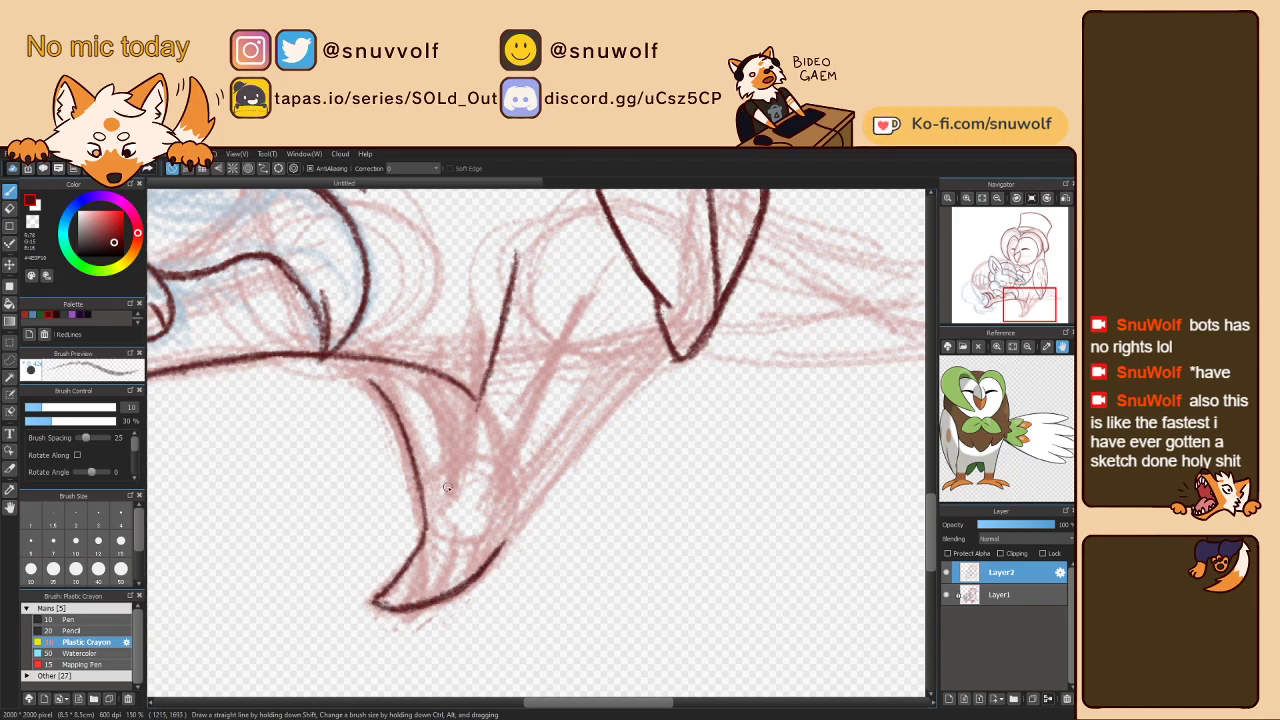
{"action": "mouse_move", "coordinate": [371, 391]}
{"action": "left_mouse_down"}
{"action": "mouse_move", "coordinate": [410, 478]}
{"action": "mouse_move", "coordinate": [400, 462]}
{"action": "left_mouse_up"}
{"action": "key", "text": "ctrl+z"}
- Reshape the foot's inner edge in a mirrored view into a rounder curve that flares outward at its upper end
{"action": "key", "text": "h"}
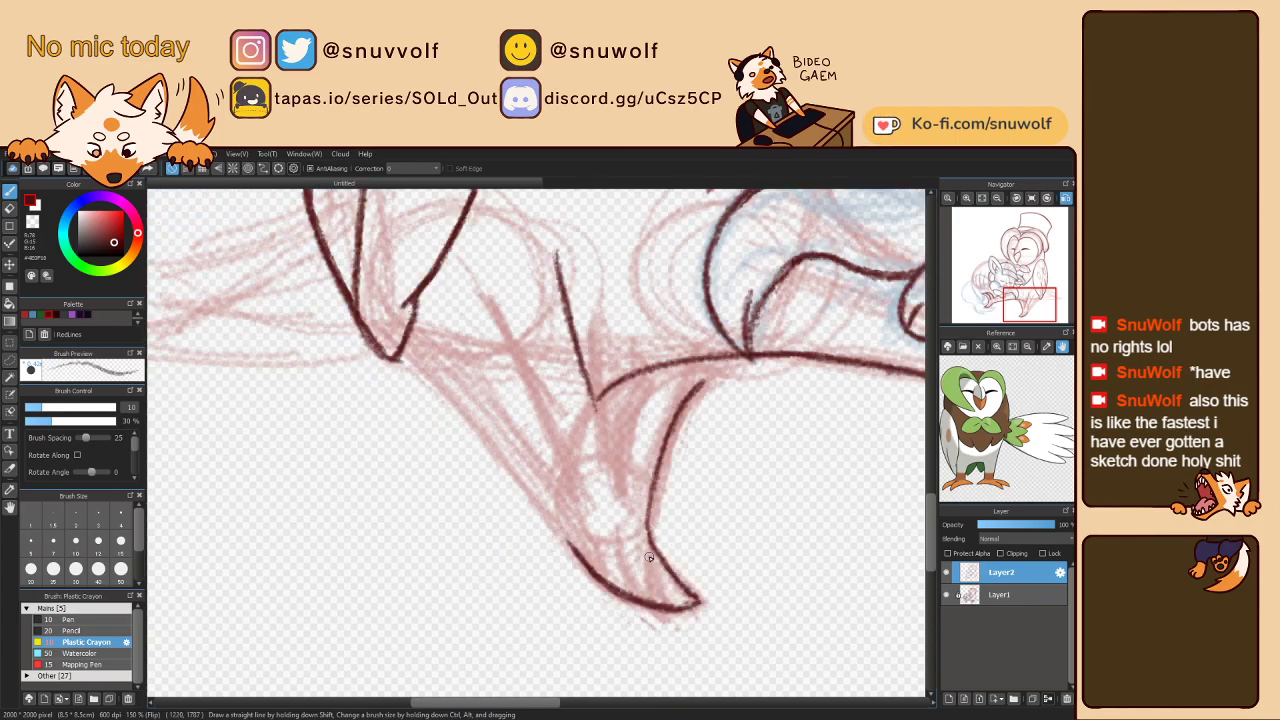
{"action": "left_click_drag", "start_coordinate": [655, 544], "coordinate": [651, 482]}
{"action": "left_click_drag", "start_coordinate": [672, 440], "coordinate": [647, 504]}
{"action": "mouse_move", "coordinate": [690, 412]}
{"action": "left_mouse_down"}
{"action": "mouse_move", "coordinate": [648, 476]}
{"action": "mouse_move", "coordinate": [692, 385]}
{"action": "left_mouse_up"}
{"action": "mouse_move", "coordinate": [688, 420]}
{"action": "left_mouse_down"}
{"action": "mouse_move", "coordinate": [656, 486]}
{"action": "mouse_move", "coordinate": [664, 456]}
{"action": "mouse_move", "coordinate": [709, 408]}
{"action": "left_mouse_up"}
{"action": "left_click_drag", "start_coordinate": [660, 458], "coordinate": [725, 397]}
{"action": "left_click_drag", "start_coordinate": [672, 436], "coordinate": [728, 399]}
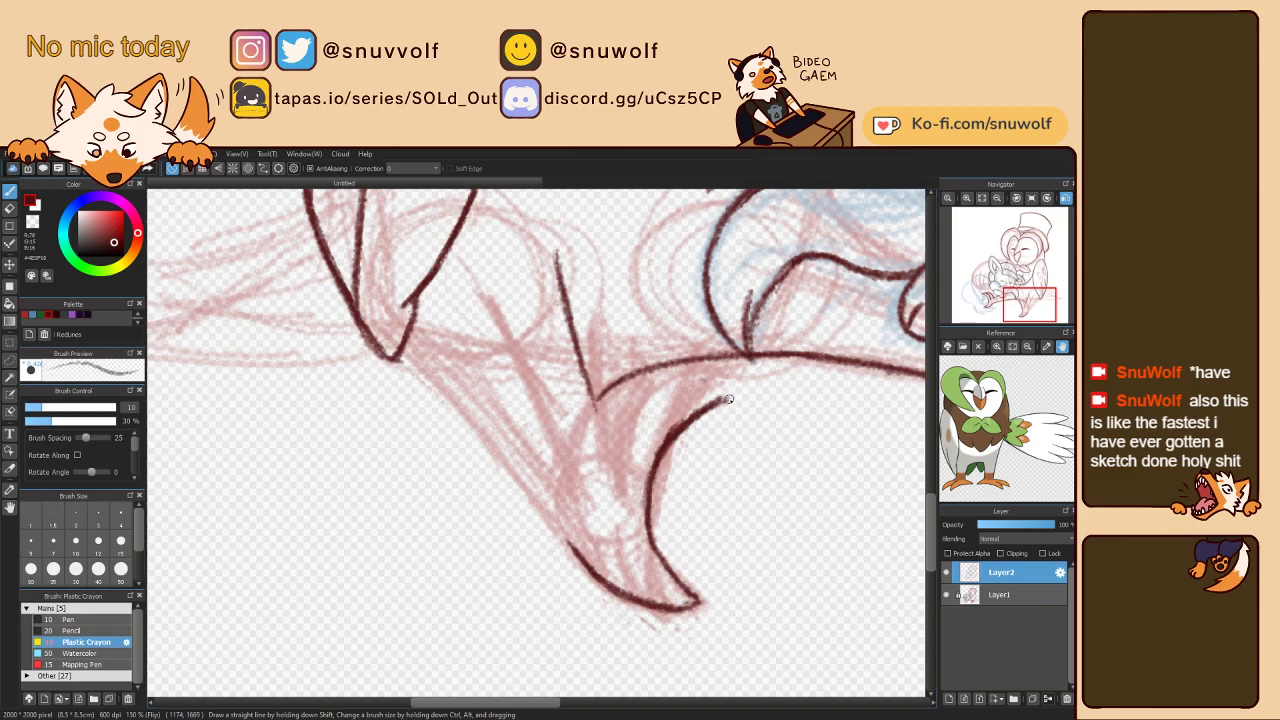
{"action": "key", "text": "ctrl+z"}
{"action": "key", "text": "ctrl+z"}
{"action": "scroll", "coordinate": [622, 500], "scroll_direction": "right", "scroll_amount": 3}
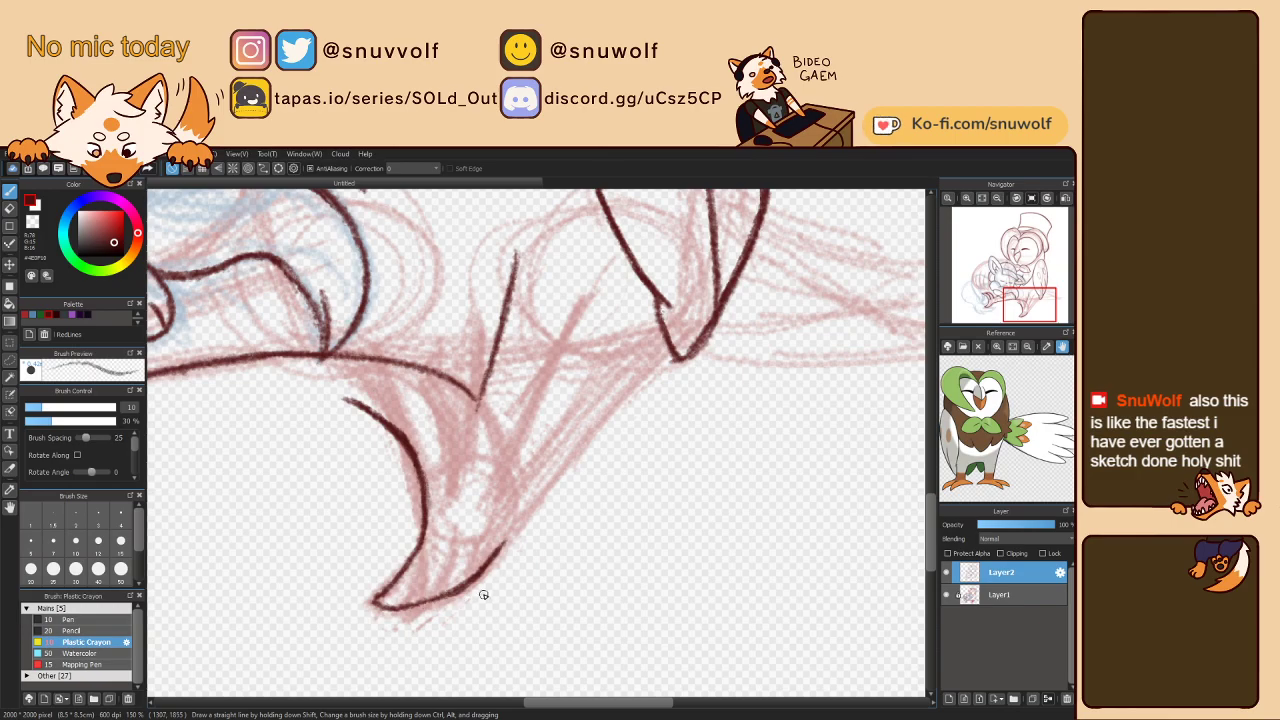
- Rotate the canvas and redraw the foot's outer curve into its pointed tip with a smoother stroke
{"action": "key", "text": "Right"}
{"action": "key", "text": "Right"}
{"action": "key", "text": "Right"}
{"action": "key", "text": "Right"}
{"action": "key", "text": "Right"}
{"action": "key", "text": "Right"}
{"action": "key", "text": "Right"}
{"action": "key", "text": "Right"}
{"action": "key", "text": "Right"}
{"action": "key", "text": "Right"}
{"action": "key", "text": "Right"}
{"action": "key", "text": "Right"}
{"action": "mouse_move", "coordinate": [614, 307]}
{"action": "left_mouse_down"}
{"action": "mouse_move", "coordinate": [565, 326]}
{"action": "mouse_move", "coordinate": [523, 303]}
{"action": "mouse_move", "coordinate": [564, 244]}
{"action": "left_mouse_up"}
{"action": "key", "text": "ctrl+z"}
{"action": "key", "text": "ctrl+z"}
{"action": "key", "text": "ctrl+z"}
{"action": "left_click_drag", "start_coordinate": [532, 288], "coordinate": [590, 223]}
{"action": "mouse_move", "coordinate": [517, 326]}
{"action": "left_mouse_down"}
{"action": "mouse_move", "coordinate": [602, 218]}
{"action": "mouse_move", "coordinate": [566, 242]}
{"action": "mouse_move", "coordinate": [604, 217]}
{"action": "mouse_move", "coordinate": [598, 238]}
{"action": "left_mouse_up"}
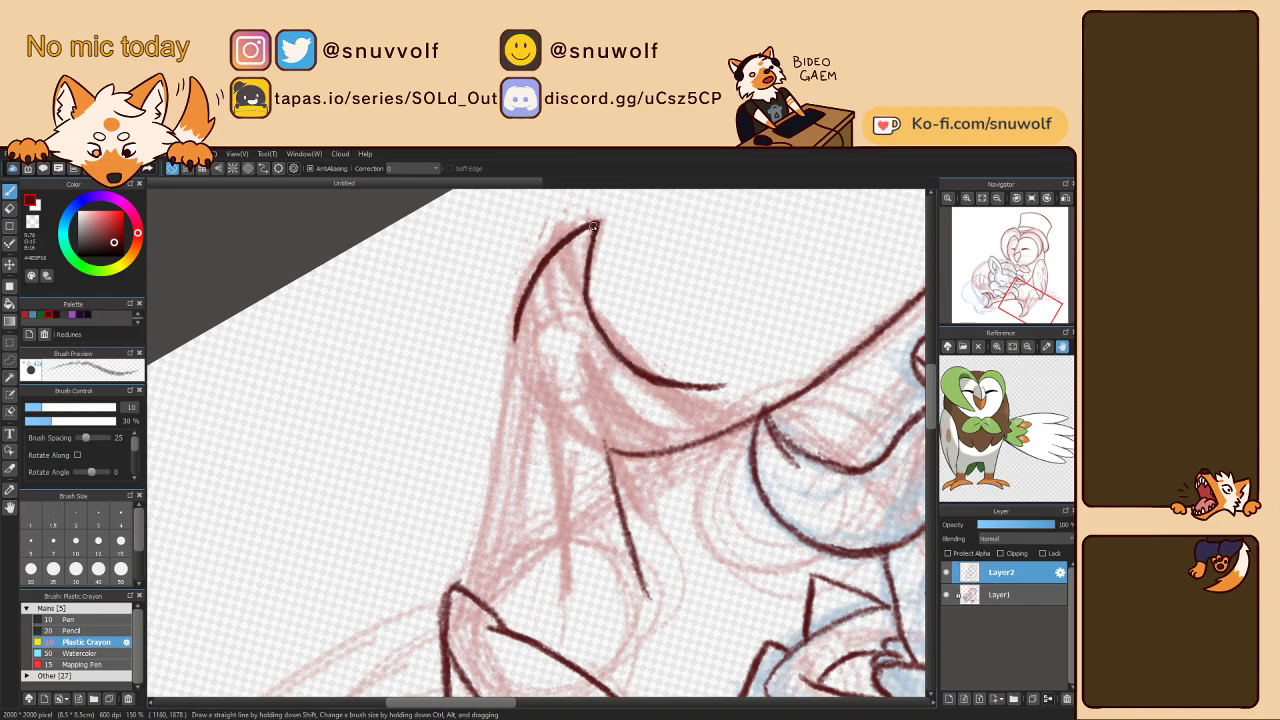
- Ink a curved toe line from the flared upper end of the downward-pointing foot's inner edge, working in a rotated view
{"action": "key", "text": "Left"}
{"action": "key", "text": "Left"}
{"action": "key", "text": "Left"}
{"action": "key", "text": "Left"}
{"action": "key", "text": "Left"}
{"action": "key", "text": "Left"}
{"action": "key", "text": "Left"}
{"action": "key", "text": "Left"}
{"action": "key", "text": "Left"}
{"action": "key", "text": "Left"}
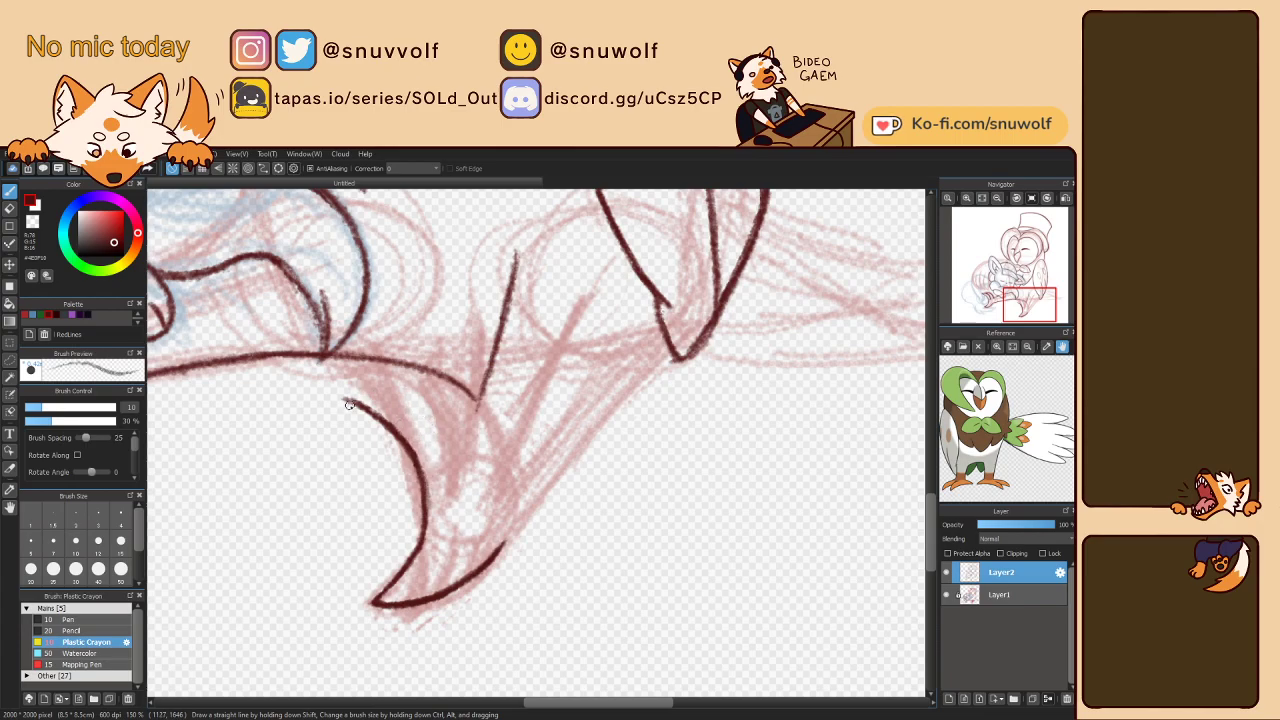
{"action": "key", "text": "Left"}
{"action": "key", "text": "Left"}
{"action": "key", "text": "Left"}
{"action": "key", "text": "Right"}
{"action": "key", "text": "Right"}
{"action": "left_click_drag", "start_coordinate": [462, 540], "coordinate": [425, 507]}
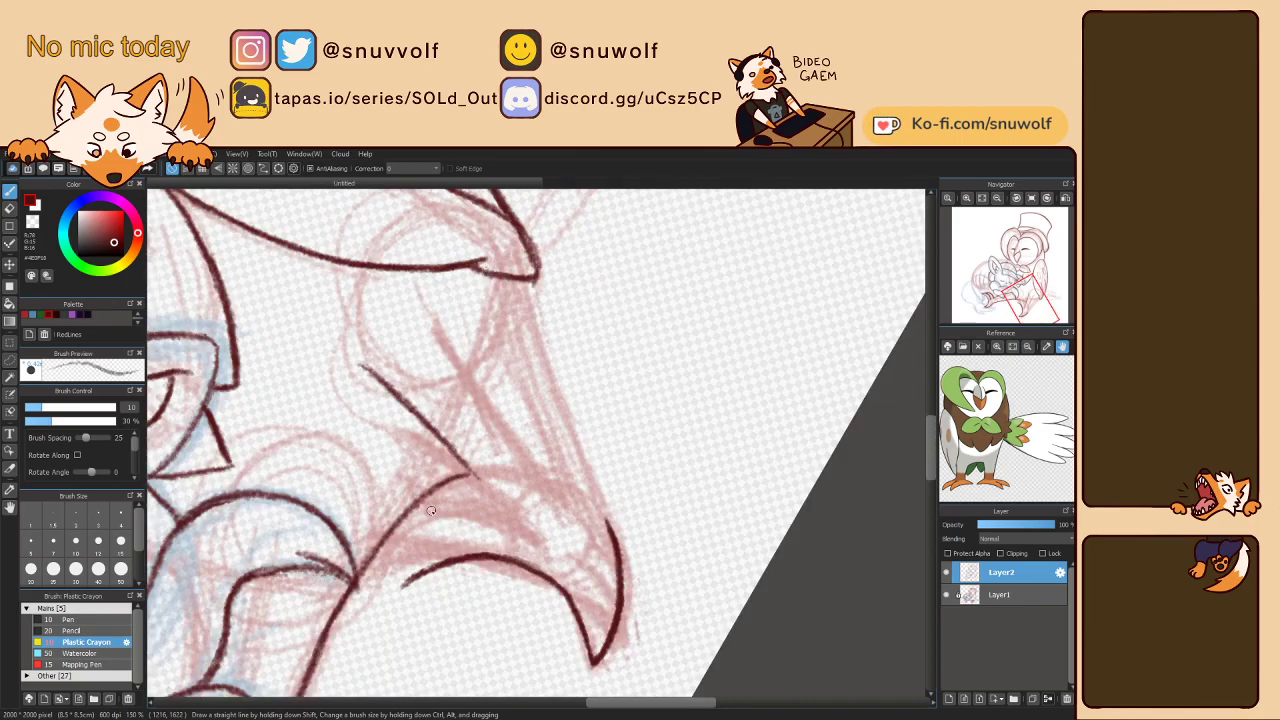
{"action": "mouse_move", "coordinate": [401, 585]}
{"action": "left_mouse_down"}
{"action": "mouse_move", "coordinate": [437, 536]}
{"action": "mouse_move", "coordinate": [415, 550]}
{"action": "mouse_move", "coordinate": [456, 521]}
{"action": "left_mouse_up"}
{"action": "mouse_move", "coordinate": [407, 561]}
{"action": "left_mouse_down"}
{"action": "mouse_move", "coordinate": [480, 508]}
{"action": "mouse_move", "coordinate": [467, 514]}
{"action": "left_mouse_up"}
{"action": "key", "text": "ctrl+z"}
{"action": "left_click_drag", "start_coordinate": [408, 558], "coordinate": [462, 511]}
{"action": "key", "text": "Right"}
{"action": "key", "text": "Right"}
{"action": "key", "text": "Right"}
{"action": "key", "text": "Right"}
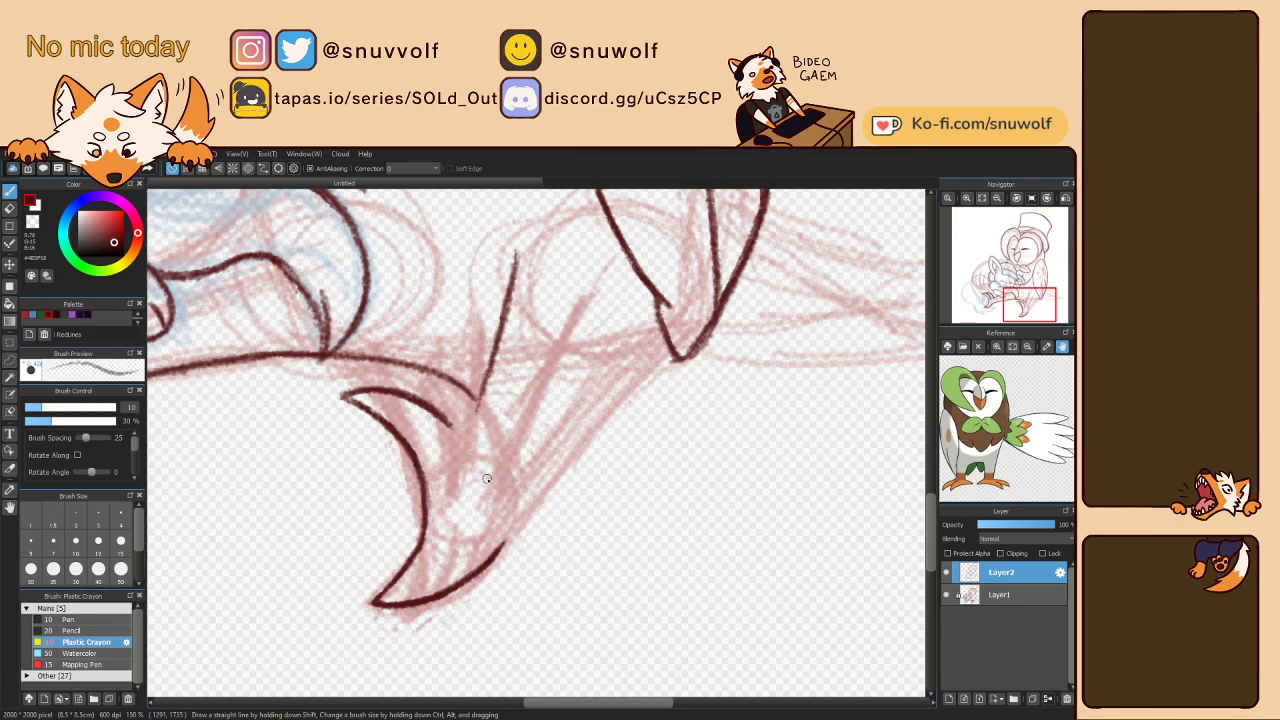
- Mirror the view and ink the second talon's tip and inner curve down into the middle of the foot
{"action": "key", "text": "h"}
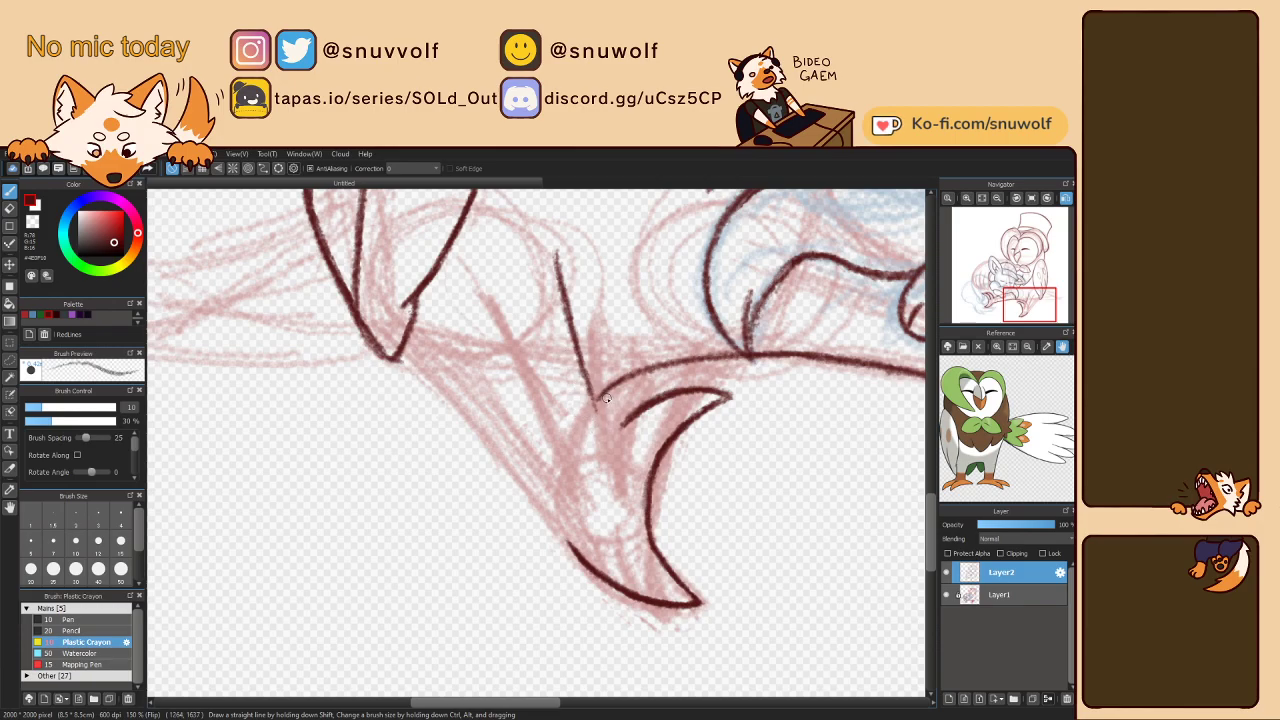
{"action": "mouse_move", "coordinate": [558, 466]}
{"action": "left_mouse_down"}
{"action": "mouse_move", "coordinate": [611, 395]}
{"action": "mouse_move", "coordinate": [564, 434]}
{"action": "mouse_move", "coordinate": [617, 393]}
{"action": "mouse_move", "coordinate": [594, 409]}
{"action": "mouse_move", "coordinate": [648, 389]}
{"action": "mouse_move", "coordinate": [618, 480]}
{"action": "mouse_move", "coordinate": [620, 433]}
{"action": "left_mouse_up"}
{"action": "left_click_drag", "start_coordinate": [614, 482], "coordinate": [633, 407]}
{"action": "mouse_move", "coordinate": [613, 450]}
{"action": "left_mouse_down"}
{"action": "mouse_move", "coordinate": [664, 387]}
{"action": "mouse_move", "coordinate": [620, 443]}
{"action": "mouse_move", "coordinate": [634, 407]}
{"action": "mouse_move", "coordinate": [613, 471]}
{"action": "left_mouse_up"}
{"action": "left_click_drag", "start_coordinate": [655, 389], "coordinate": [632, 410]}
- Ink the second talon's outer curve from its tip in a rotated view and finish its inner curve with a small hook
{"action": "key", "text": "Left"}
{"action": "key", "text": "Left"}
{"action": "mouse_move", "coordinate": [563, 441]}
{"action": "left_mouse_down"}
{"action": "mouse_move", "coordinate": [566, 390]}
{"action": "mouse_move", "coordinate": [612, 338]}
{"action": "left_mouse_up"}
{"action": "mouse_move", "coordinate": [560, 416]}
{"action": "left_mouse_down"}
{"action": "mouse_move", "coordinate": [609, 340]}
{"action": "mouse_move", "coordinate": [564, 384]}
{"action": "mouse_move", "coordinate": [617, 334]}
{"action": "mouse_move", "coordinate": [568, 386]}
{"action": "mouse_move", "coordinate": [579, 363]}
{"action": "mouse_move", "coordinate": [607, 338]}
{"action": "mouse_move", "coordinate": [564, 413]}
{"action": "mouse_move", "coordinate": [570, 454]}
{"action": "left_mouse_up"}
{"action": "key", "text": "Right"}
{"action": "key", "text": "Right"}
{"action": "key", "text": "Right"}
{"action": "key", "text": "Right"}
{"action": "key", "text": "Left"}
{"action": "key", "text": "Left"}
{"action": "key", "text": "Right"}
{"action": "key", "text": "Right"}
{"action": "key", "text": "Right"}
{"action": "key", "text": "Right"}
{"action": "key", "text": "Up"}
{"action": "key", "text": "Down"}
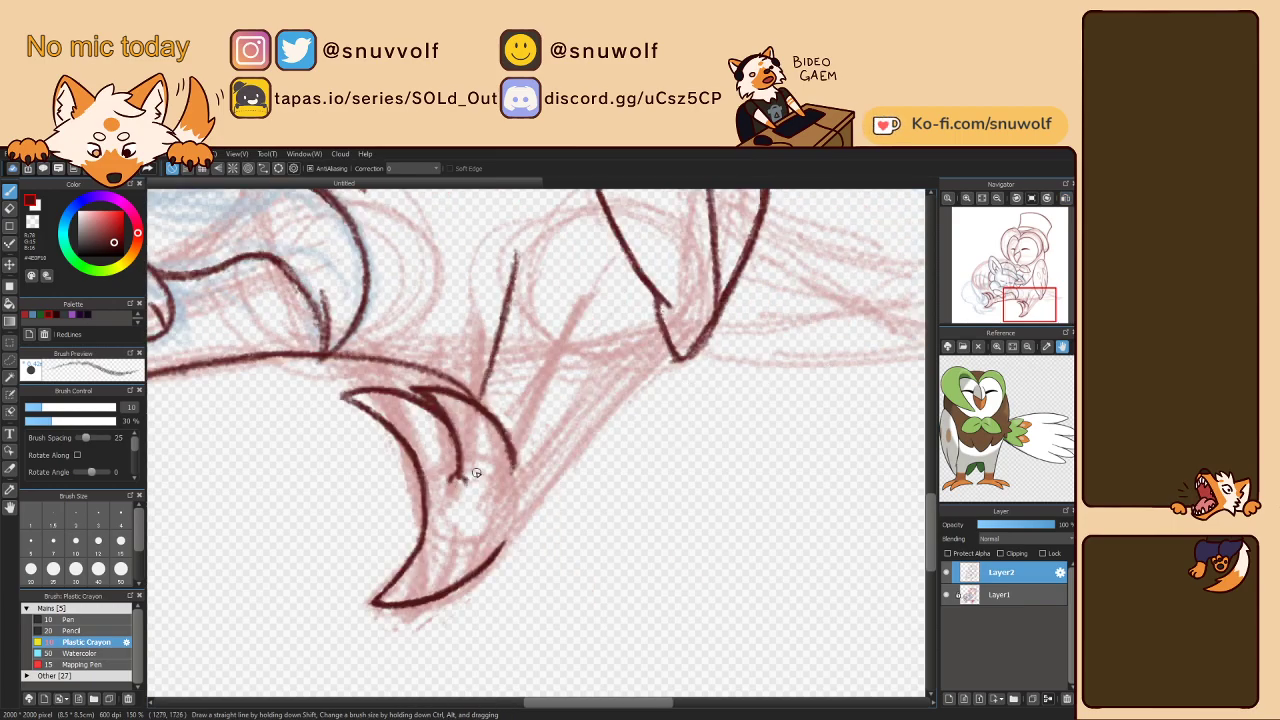
{"action": "left_click_drag", "start_coordinate": [461, 477], "coordinate": [449, 483]}
{"action": "left_click_drag", "start_coordinate": [490, 566], "coordinate": [583, 441]}
{"action": "key", "text": "ctrl+z"}
{"action": "key", "text": "ctrl+z"}
{"action": "key", "text": "ctrl+z"}
{"action": "key", "text": "ctrl+z"}
{"action": "mouse_move", "coordinate": [417, 583]}
{"action": "left_mouse_down"}
{"action": "mouse_move", "coordinate": [457, 550]}
{"action": "mouse_move", "coordinate": [428, 550]}
{"action": "mouse_move", "coordinate": [416, 571]}
{"action": "mouse_move", "coordinate": [432, 543]}
{"action": "left_mouse_up"}
{"action": "key", "text": "ctrl+z"}
{"action": "key", "text": "ctrl+z"}
{"action": "key", "text": "ctrl+z"}
{"action": "key", "text": "ctrl+z"}
{"action": "key", "text": "ctrl+z"}
{"action": "key", "text": "ctrl+z"}
{"action": "key", "text": "ctrl+z"}
{"action": "key", "text": "ctrl+z"}
- Thicken the middle of the foot's inner edge with additional strokes
{"action": "left_click_drag", "start_coordinate": [390, 580], "coordinate": [386, 591]}
{"action": "mouse_move", "coordinate": [426, 525]}
{"action": "left_mouse_down"}
{"action": "mouse_move", "coordinate": [395, 581]}
{"action": "mouse_move", "coordinate": [423, 539]}
{"action": "mouse_move", "coordinate": [417, 480]}
{"action": "left_mouse_up"}
{"action": "mouse_move", "coordinate": [410, 563]}
{"action": "left_mouse_down"}
{"action": "mouse_move", "coordinate": [372, 594]}
{"action": "mouse_move", "coordinate": [420, 548]}
{"action": "mouse_move", "coordinate": [424, 480]}
{"action": "left_mouse_up"}
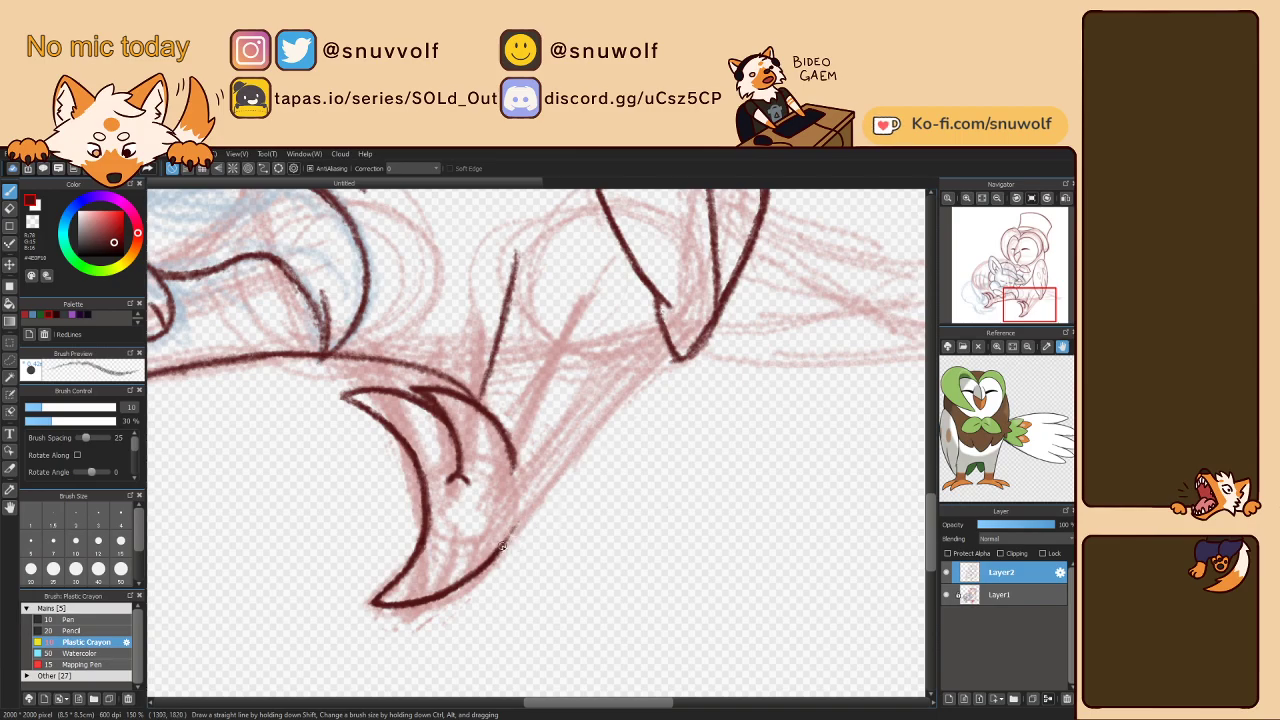
- Ink the long slanted back edge of the leg from the foot's outer curve up to the tip of the wing
{"action": "mouse_move", "coordinate": [497, 554]}
{"action": "left_mouse_down"}
{"action": "mouse_move", "coordinate": [568, 446]}
{"action": "mouse_move", "coordinate": [502, 539]}
{"action": "mouse_move", "coordinate": [538, 508]}
{"action": "left_mouse_up"}
{"action": "key", "text": "ctrl+z"}
{"action": "left_click_drag", "start_coordinate": [495, 550], "coordinate": [560, 470]}
{"action": "key", "text": "ctrl+z"}
{"action": "left_click_drag", "start_coordinate": [498, 550], "coordinate": [566, 463]}
{"action": "left_click_drag", "start_coordinate": [532, 510], "coordinate": [648, 355]}
{"action": "left_click_drag", "start_coordinate": [579, 444], "coordinate": [649, 362]}
{"action": "key", "text": "ctrl+z"}
{"action": "key", "text": "ctrl+z"}
{"action": "key", "text": "ctrl+z"}
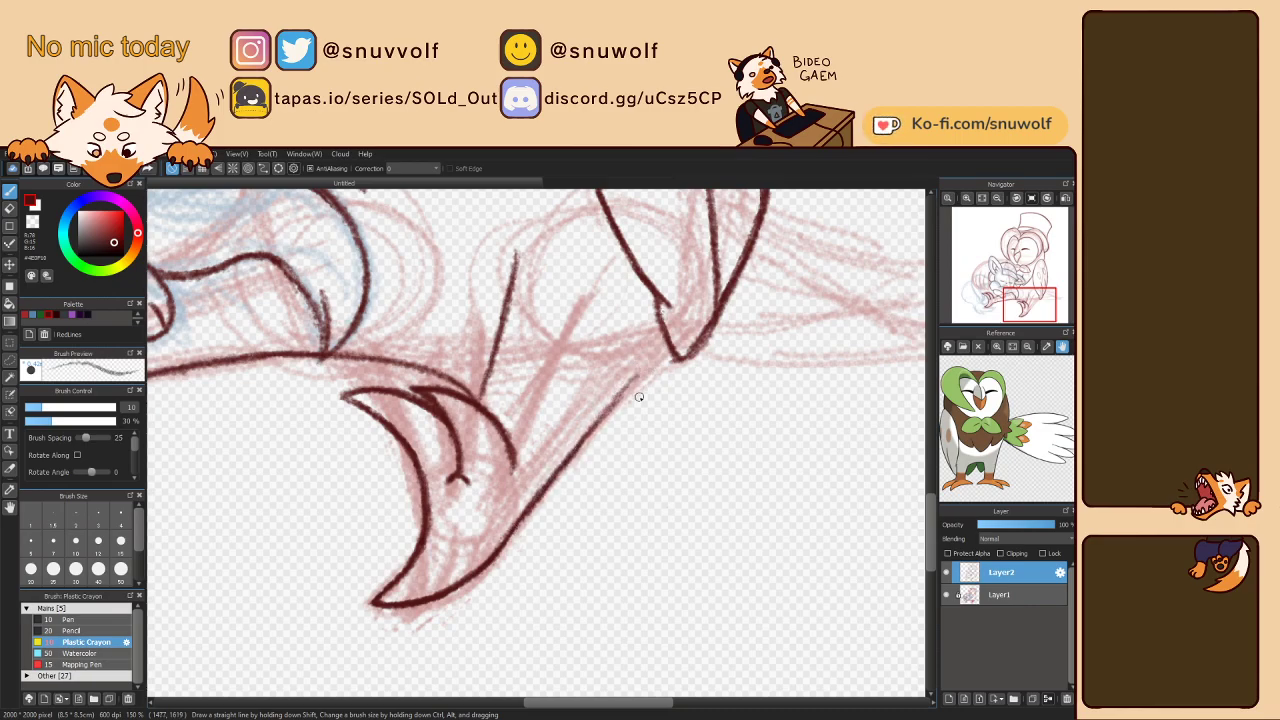
{"action": "mouse_move", "coordinate": [502, 550]}
{"action": "left_mouse_down"}
{"action": "mouse_move", "coordinate": [656, 358]}
{"action": "mouse_move", "coordinate": [632, 383]}
{"action": "left_mouse_up"}
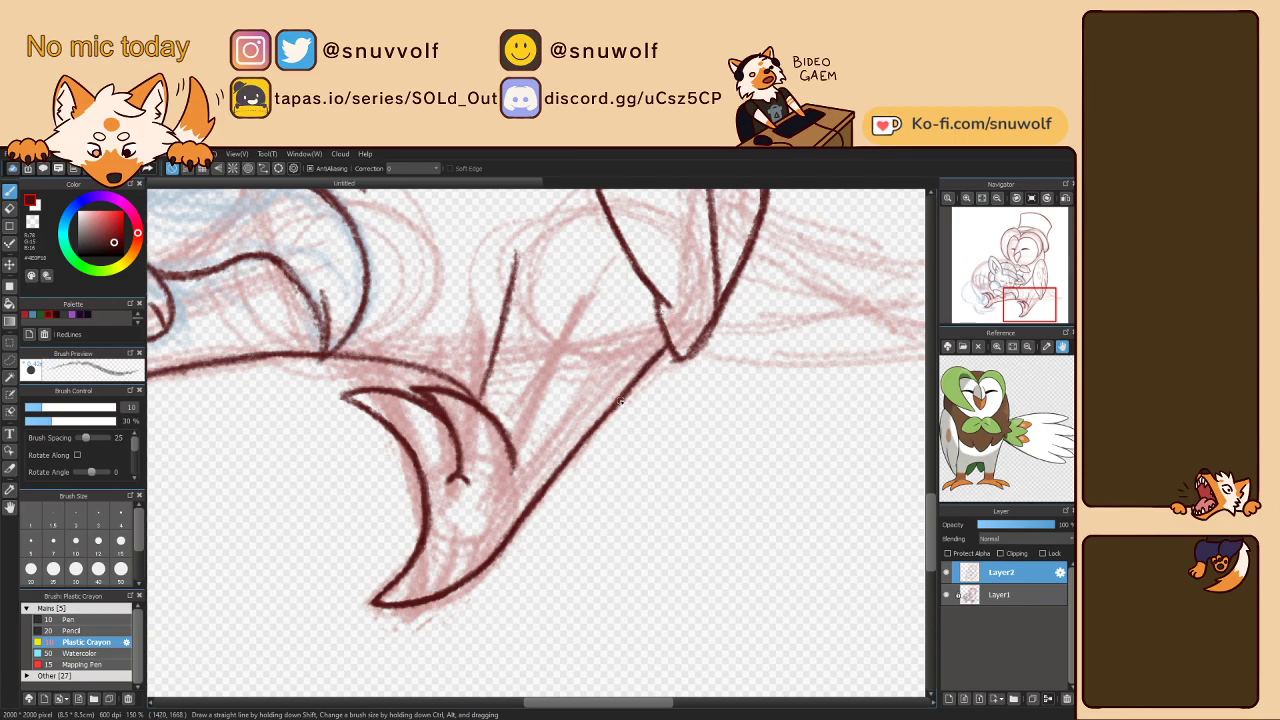
- Redraw the end of the outstretched leg's underside as a straighter line reaching the short slanted line above the foot, in a mirrored, rotated view
{"action": "key", "text": "h"}
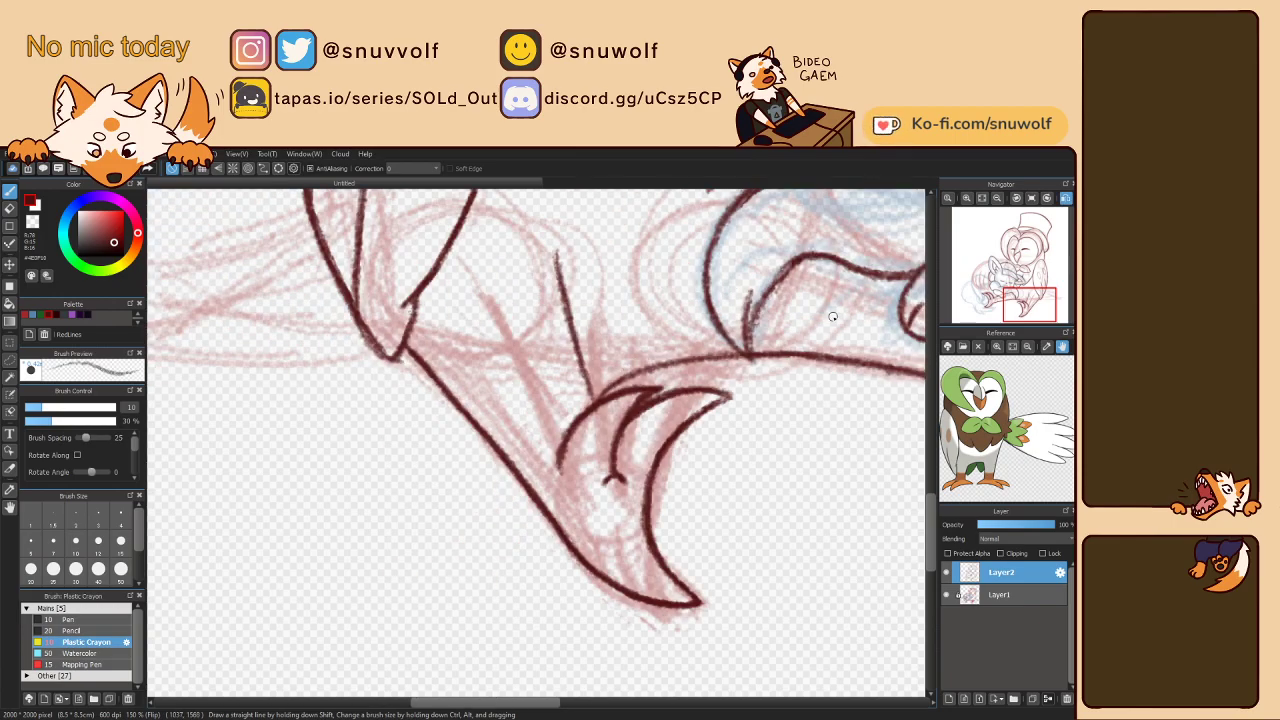
{"action": "key", "text": "Left"}
{"action": "key", "text": "Left"}
{"action": "key", "text": "Left"}
{"action": "key", "text": "Left"}
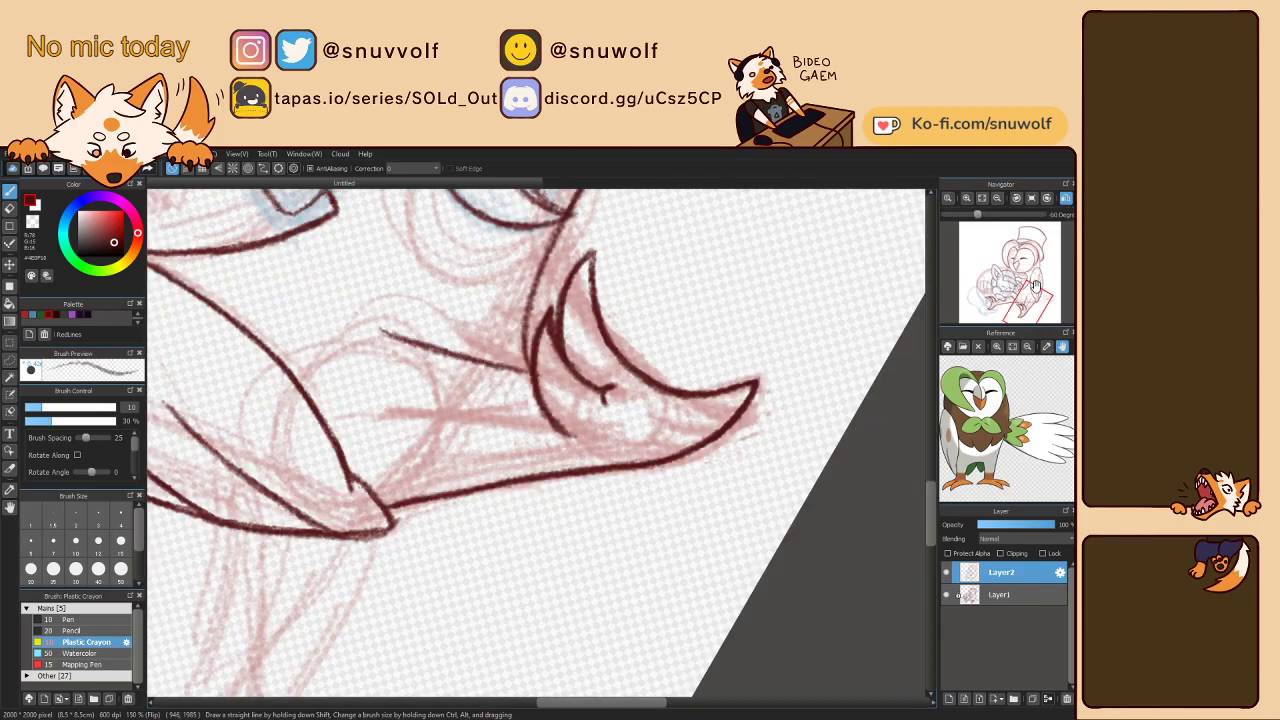
{"action": "left_click", "coordinate": [1020, 303]}
{"action": "left_click_drag", "start_coordinate": [1020, 303], "coordinate": [1017, 299]}
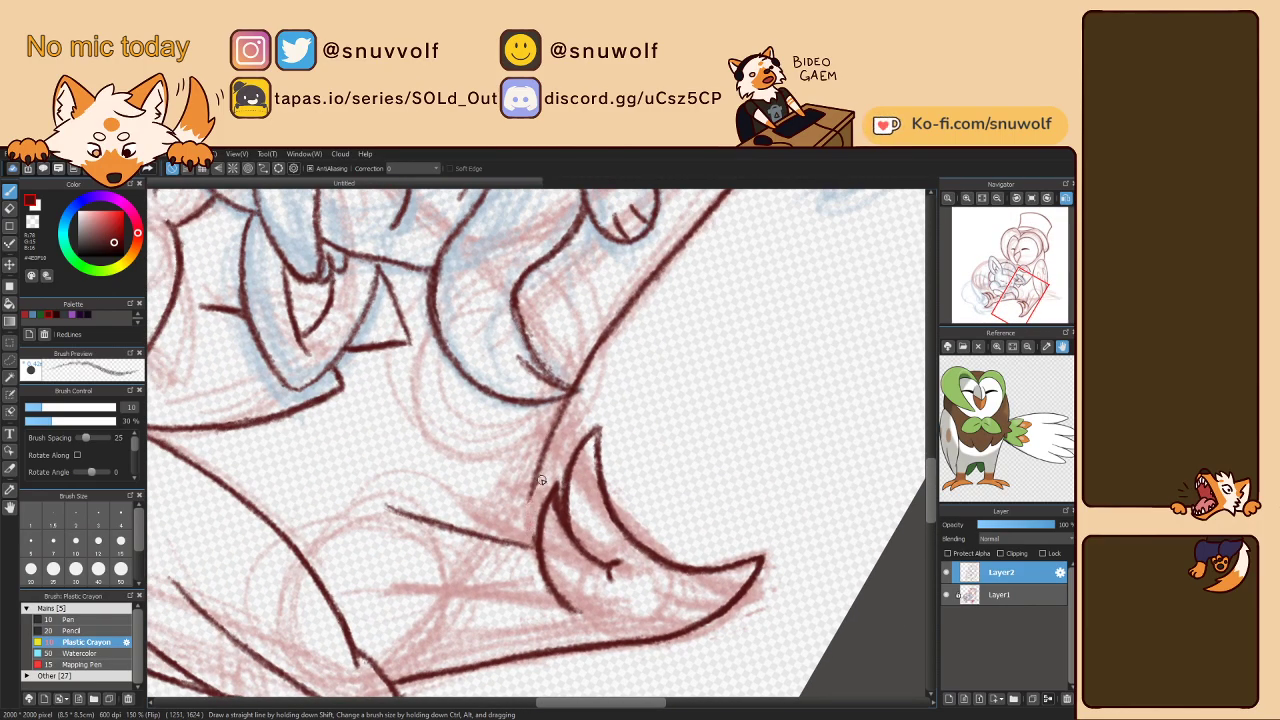
{"action": "left_click_drag", "start_coordinate": [506, 541], "coordinate": [539, 460]}
{"action": "left_click_drag", "start_coordinate": [514, 511], "coordinate": [559, 433]}
{"action": "key", "text": "ctrl+z"}
{"action": "key", "text": "ctrl+z"}
{"action": "mouse_move", "coordinate": [528, 494]}
{"action": "left_mouse_down"}
{"action": "mouse_move", "coordinate": [559, 432]}
{"action": "mouse_move", "coordinate": [525, 495]}
{"action": "mouse_move", "coordinate": [570, 408]}
{"action": "left_mouse_up"}
{"action": "mouse_move", "coordinate": [490, 539]}
{"action": "left_mouse_down"}
{"action": "mouse_move", "coordinate": [585, 375]}
{"action": "mouse_move", "coordinate": [520, 463]}
{"action": "mouse_move", "coordinate": [598, 357]}
{"action": "left_mouse_up"}
{"action": "left_click_drag", "start_coordinate": [520, 462], "coordinate": [596, 358]}
{"action": "mouse_move", "coordinate": [548, 428]}
{"action": "left_mouse_down"}
{"action": "mouse_move", "coordinate": [600, 352]}
{"action": "mouse_move", "coordinate": [585, 383]}
{"action": "left_mouse_up"}
{"action": "left_click_drag", "start_coordinate": [539, 450], "coordinate": [574, 394]}
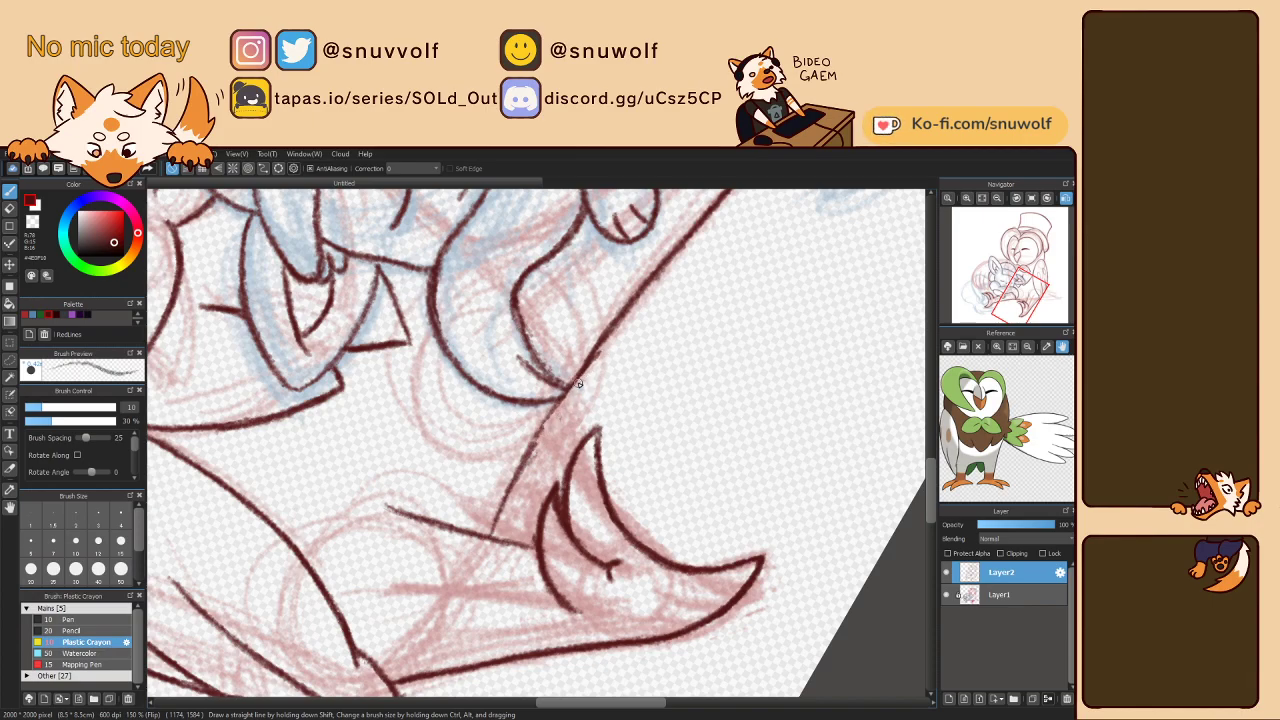
{"action": "mouse_move", "coordinate": [491, 535]}
{"action": "left_mouse_down"}
{"action": "mouse_move", "coordinate": [602, 348]}
{"action": "mouse_move", "coordinate": [539, 450]}
{"action": "left_mouse_up"}
{"action": "key", "text": "ctrl+z"}
{"action": "key", "text": "Right"}
{"action": "key", "text": "Right"}
{"action": "key", "text": "Right"}
{"action": "key", "text": "Right"}
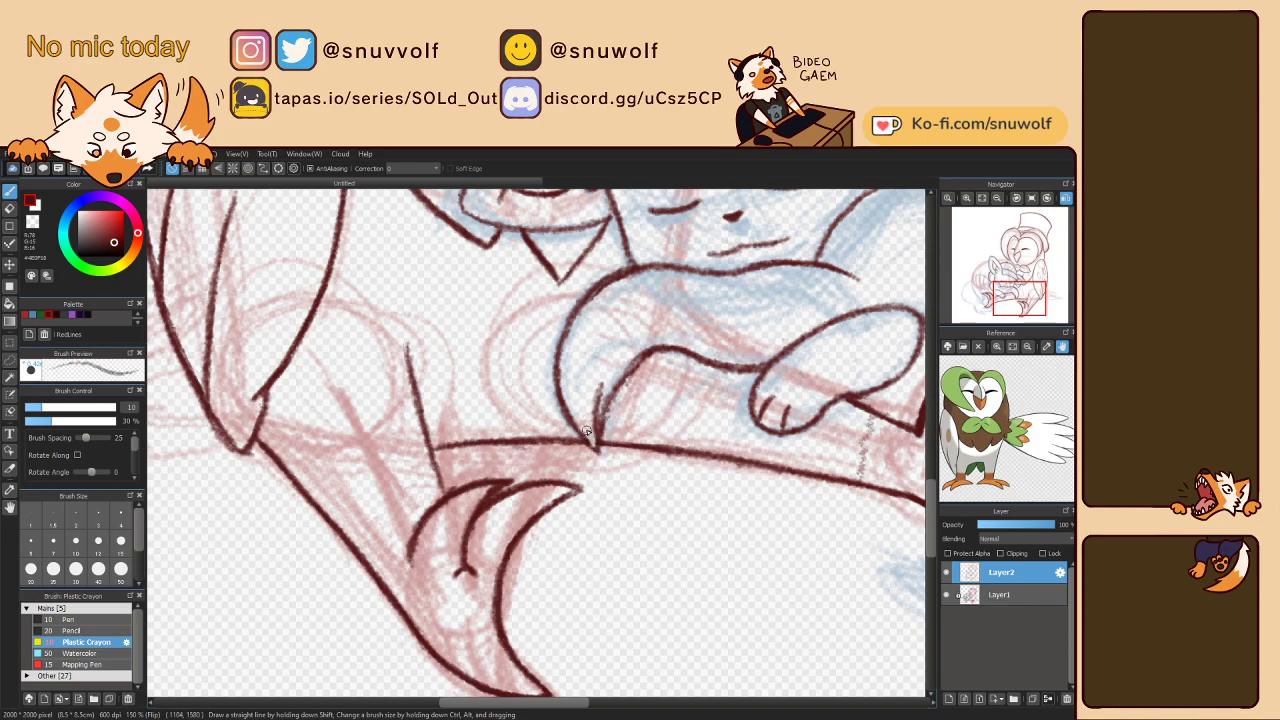
- Refine the sleeping figure's inner contour at its pointed end above the owl's leg and return to the unmirrored view
{"action": "left_click_drag", "start_coordinate": [603, 412], "coordinate": [649, 352]}
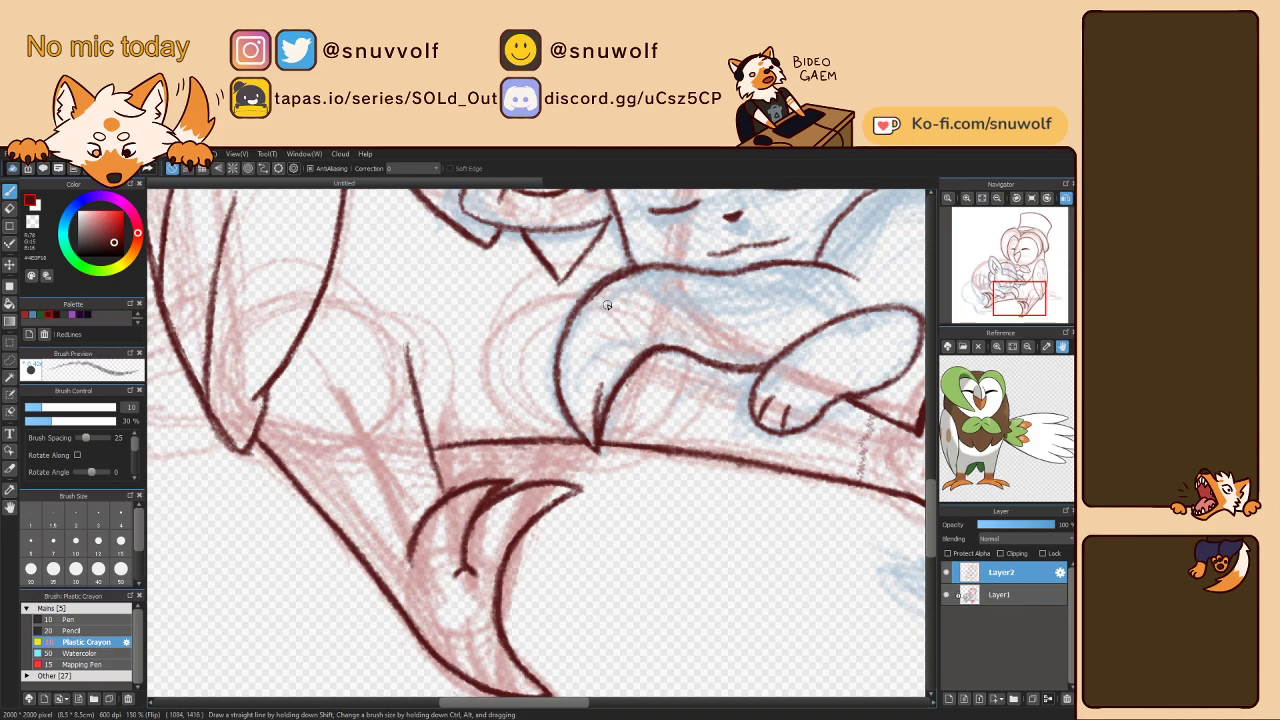
{"action": "key", "text": "Down"}
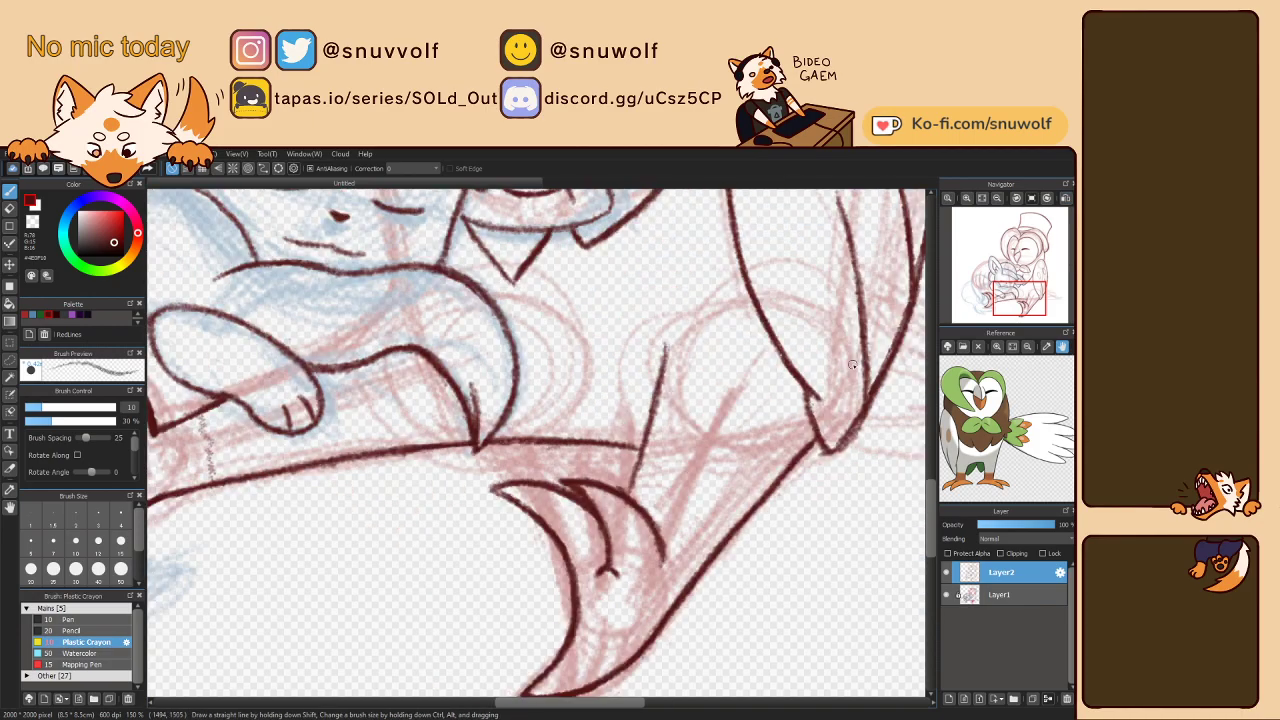
- Ink the missing edge of the owl's bow knot down to the sleeping figure's cap, using a rotated close-up
{"action": "left_click", "coordinate": [997, 198]}
{"action": "left_click", "coordinate": [997, 198]}
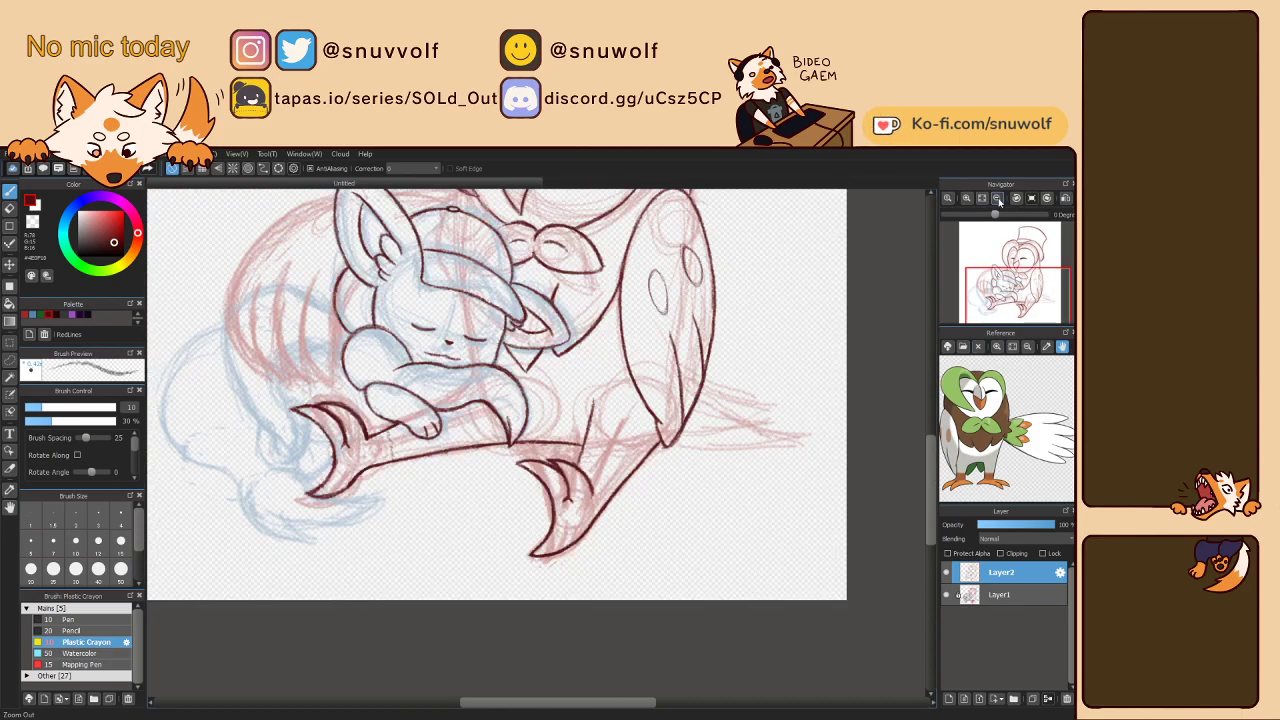
{"action": "mouse_move", "coordinate": [1019, 300]}
{"action": "left_mouse_down"}
{"action": "mouse_move", "coordinate": [1013, 259]}
{"action": "mouse_move", "coordinate": [1012, 287]}
{"action": "left_mouse_up"}
{"action": "scroll", "coordinate": [513, 341], "scroll_direction": "up", "scroll_amount": 5}
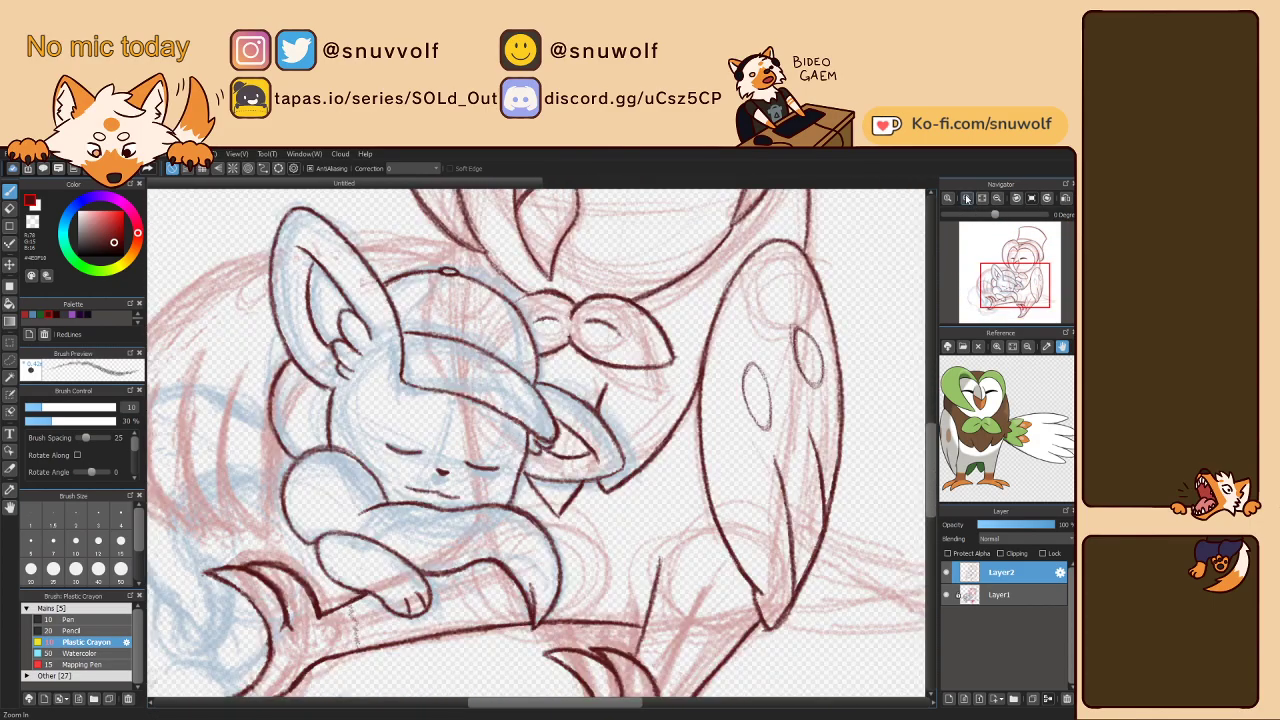
{"action": "key", "text": "Left"}
{"action": "key", "text": "Left"}
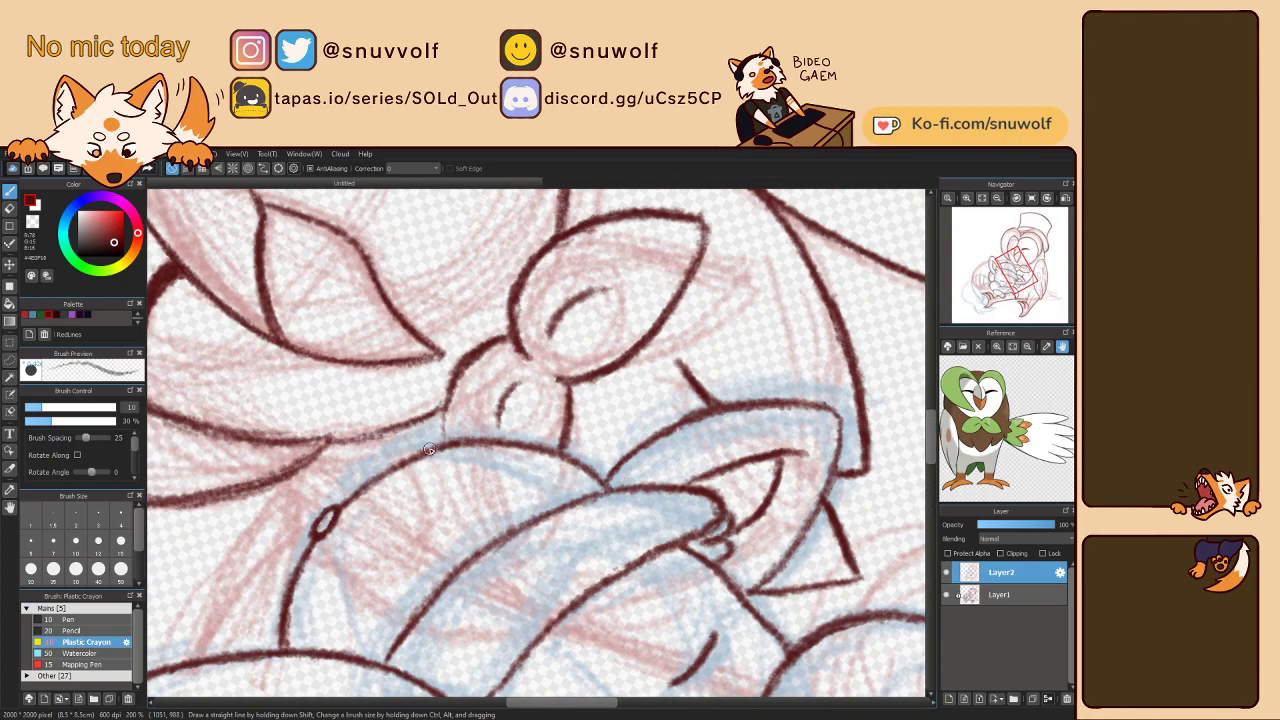
{"action": "left_click_drag", "start_coordinate": [441, 446], "coordinate": [447, 403]}
- Ink the large pointed tail feather extending from behind the wing tip, in a rotated close-up
{"action": "left_click_drag", "start_coordinate": [1013, 270], "coordinate": [1043, 301]}
{"action": "key", "text": "Left"}
{"action": "key", "text": "Left"}
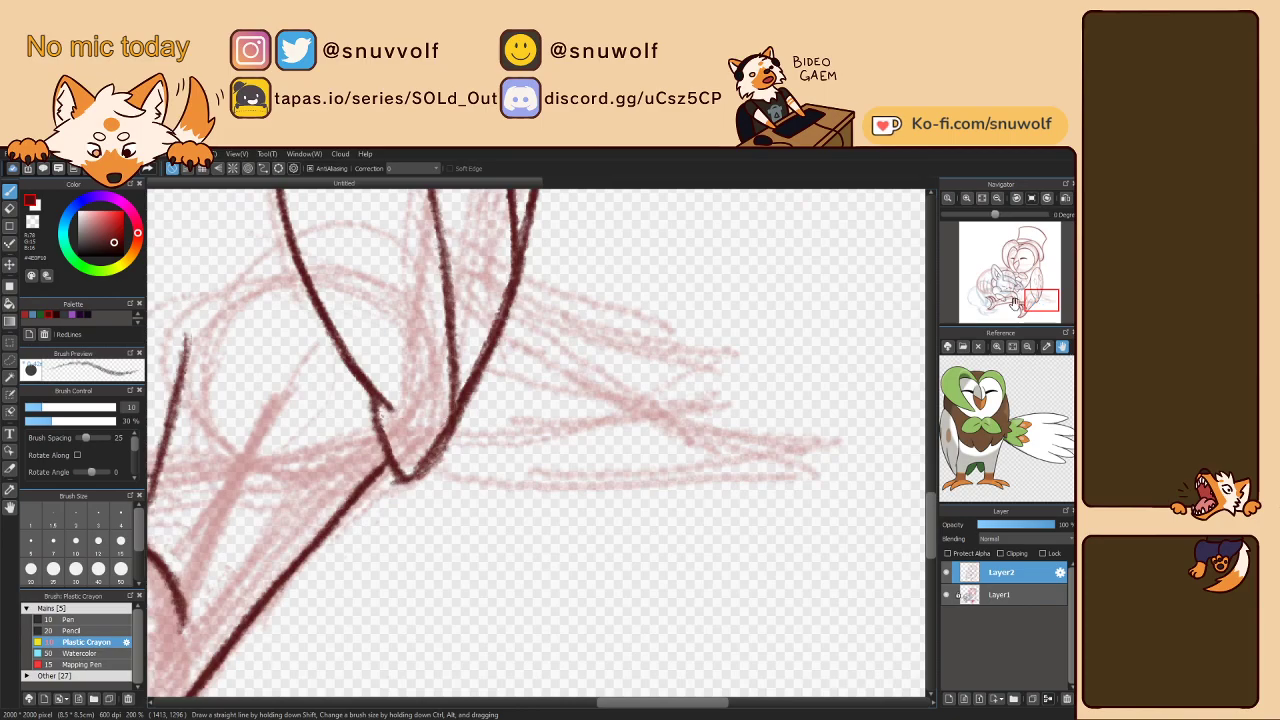
{"action": "left_click", "coordinate": [982, 198]}
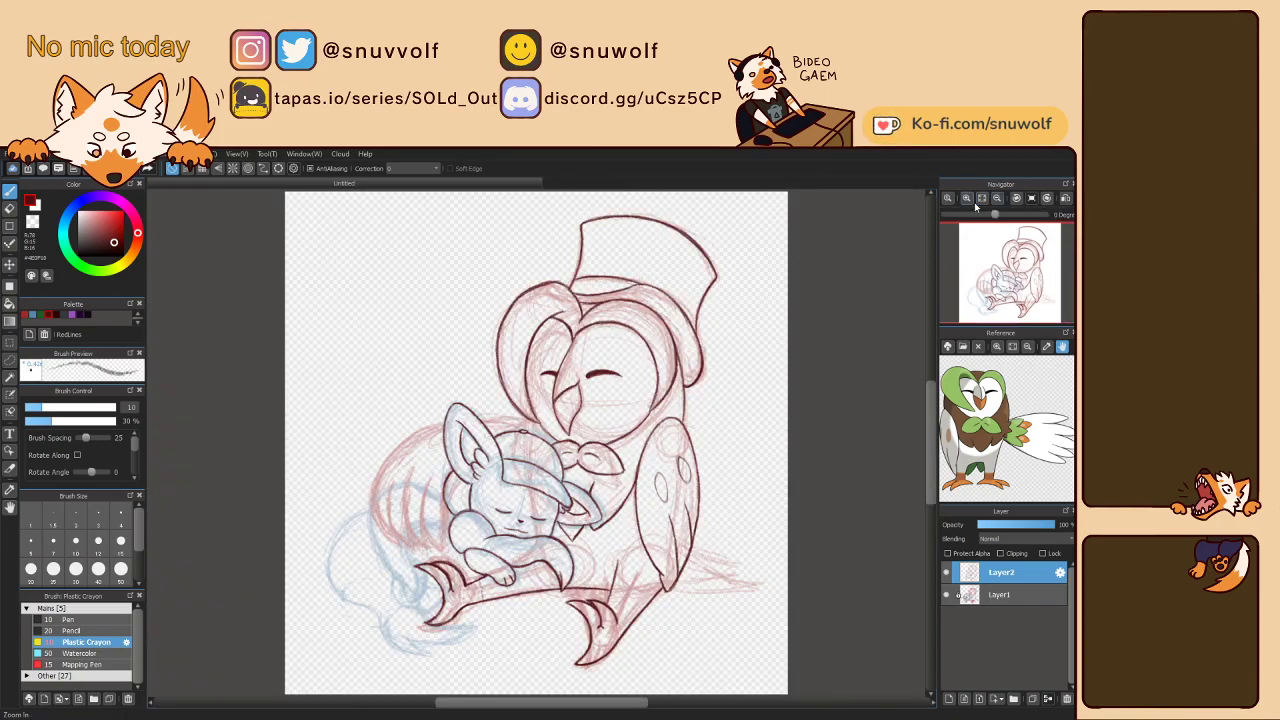
{"action": "left_click", "coordinate": [966, 198]}
{"action": "left_click", "coordinate": [966, 198]}
{"action": "left_click", "coordinate": [966, 198]}
{"action": "left_click_drag", "start_coordinate": [1010, 272], "coordinate": [1046, 299]}
{"action": "key", "text": "Left"}
{"action": "key", "text": "Left"}
{"action": "key", "text": "Left"}
{"action": "key", "text": "Left"}
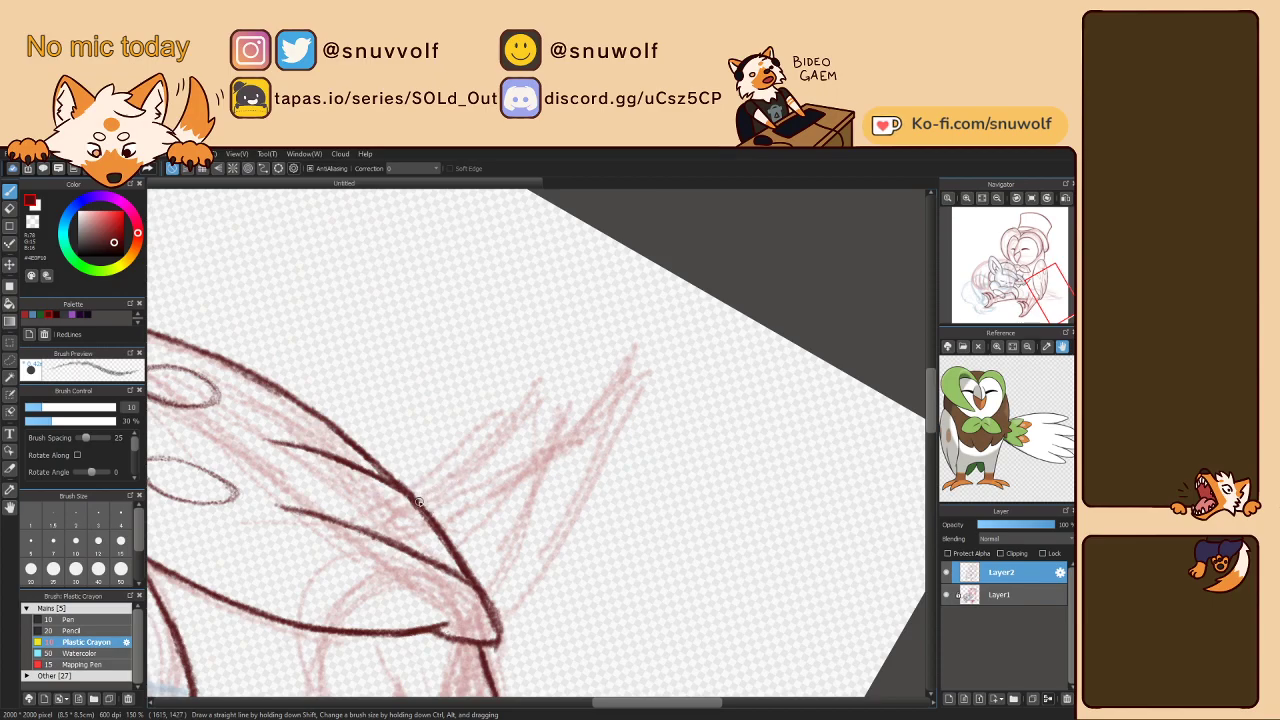
{"action": "left_click_drag", "start_coordinate": [422, 500], "coordinate": [484, 452]}
{"action": "left_click_drag", "start_coordinate": [426, 496], "coordinate": [578, 382]}
{"action": "mouse_move", "coordinate": [520, 426]}
{"action": "left_mouse_down"}
{"action": "mouse_move", "coordinate": [628, 345]}
{"action": "mouse_move", "coordinate": [603, 358]}
{"action": "mouse_move", "coordinate": [625, 352]}
{"action": "mouse_move", "coordinate": [622, 398]}
{"action": "mouse_move", "coordinate": [585, 495]}
{"action": "left_mouse_up"}
{"action": "mouse_move", "coordinate": [612, 414]}
{"action": "left_mouse_down"}
{"action": "mouse_move", "coordinate": [535, 572]}
{"action": "mouse_move", "coordinate": [494, 620]}
{"action": "mouse_move", "coordinate": [586, 488]}
{"action": "left_mouse_up"}
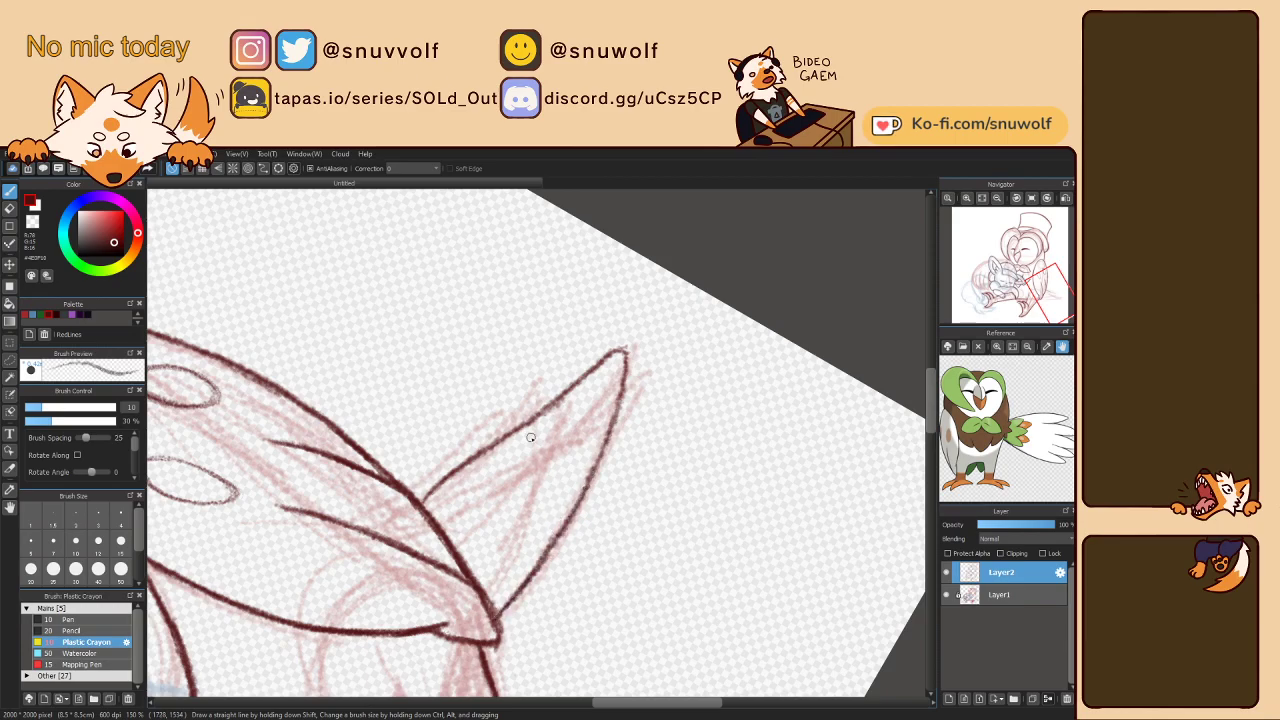
- Ink a smaller second tail feather above the large one and rotate the canvas back upright
{"action": "left_click_drag", "start_coordinate": [398, 477], "coordinate": [530, 370]}
{"action": "mouse_move", "coordinate": [484, 408]}
{"action": "left_mouse_down"}
{"action": "mouse_move", "coordinate": [541, 361]}
{"action": "mouse_move", "coordinate": [551, 391]}
{"action": "mouse_move", "coordinate": [548, 369]}
{"action": "mouse_move", "coordinate": [549, 406]}
{"action": "left_mouse_up"}
{"action": "left_click_drag", "start_coordinate": [543, 360], "coordinate": [545, 401]}
{"action": "key", "text": "Right"}
{"action": "key", "text": "Right"}
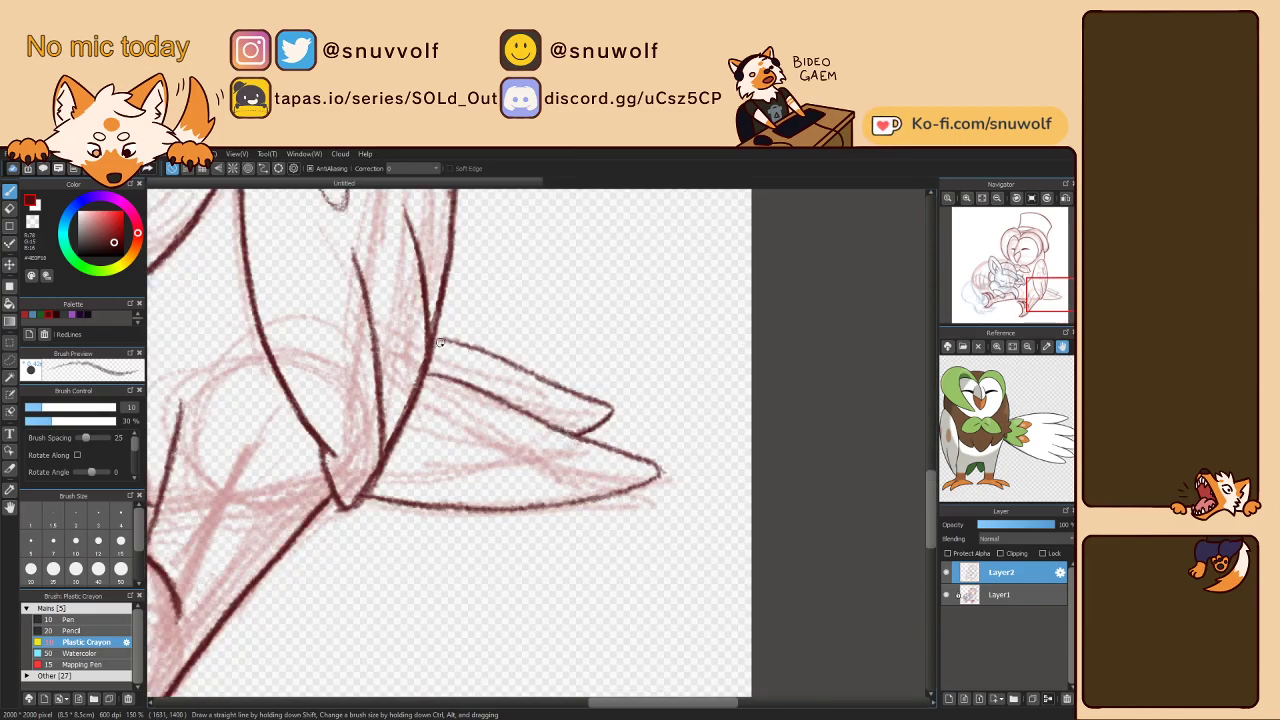
- Ink the rounded outer outline of the owl's striped wing behind the sleeping figure, up to the raised ear
{"action": "mouse_move", "coordinate": [1024, 288]}
{"action": "left_click_drag", "start_coordinate": [1024, 288], "coordinate": [992, 293]}
{"action": "left_click", "coordinate": [996, 212]}
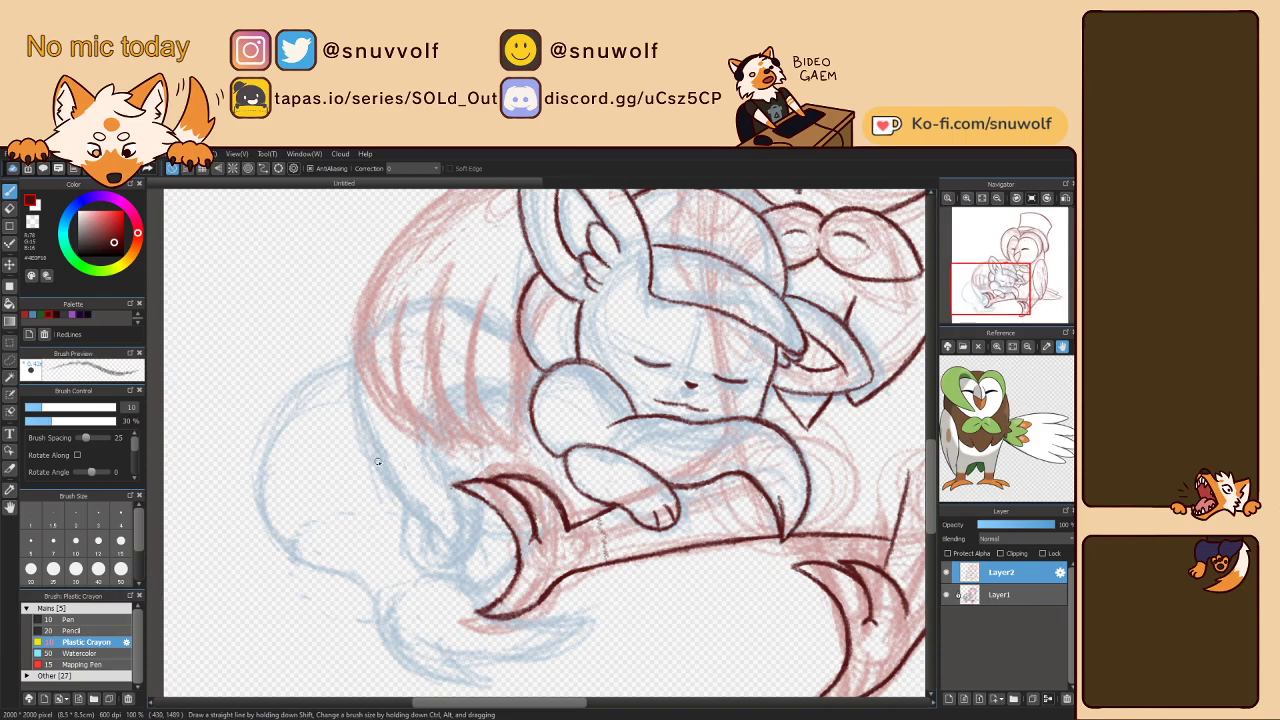
{"action": "left_click_drag", "start_coordinate": [994, 272], "coordinate": [1000, 282]}
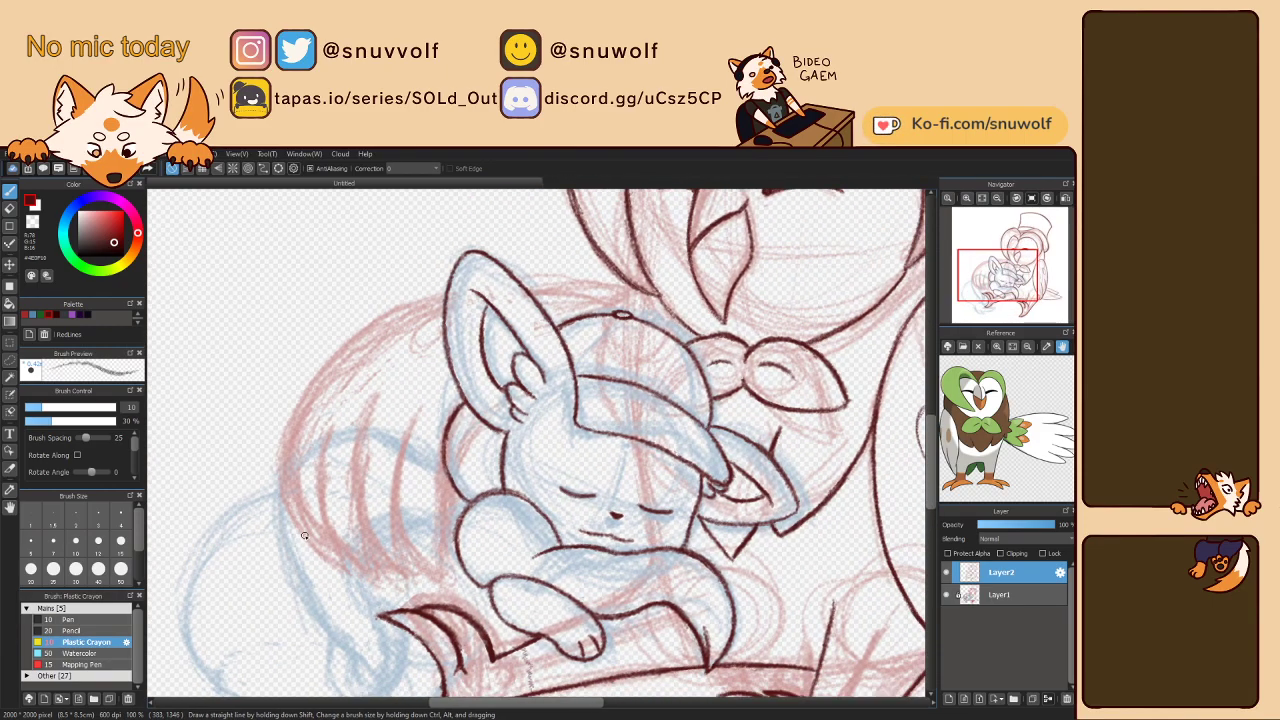
{"action": "left_click_drag", "start_coordinate": [299, 525], "coordinate": [284, 457]}
{"action": "mouse_move", "coordinate": [288, 502]}
{"action": "left_mouse_down"}
{"action": "mouse_move", "coordinate": [284, 444]}
{"action": "mouse_move", "coordinate": [302, 406]}
{"action": "left_mouse_up"}
{"action": "key", "text": "ctrl+z"}
{"action": "key", "text": "ctrl+z"}
{"action": "key", "text": "ctrl+z"}
{"action": "left_click_drag", "start_coordinate": [284, 474], "coordinate": [310, 392]}
{"action": "mouse_move", "coordinate": [291, 441]}
{"action": "left_mouse_down"}
{"action": "mouse_move", "coordinate": [306, 396]}
{"action": "mouse_move", "coordinate": [291, 420]}
{"action": "mouse_move", "coordinate": [339, 364]}
{"action": "mouse_move", "coordinate": [289, 423]}
{"action": "mouse_move", "coordinate": [354, 347]}
{"action": "mouse_move", "coordinate": [290, 424]}
{"action": "mouse_move", "coordinate": [340, 356]}
{"action": "left_mouse_up"}
{"action": "key", "text": "ctrl+z"}
{"action": "key", "text": "ctrl+z"}
{"action": "key", "text": "ctrl+z"}
{"action": "left_click_drag", "start_coordinate": [298, 408], "coordinate": [378, 326]}
{"action": "left_click_drag", "start_coordinate": [318, 378], "coordinate": [416, 308]}
{"action": "left_click_drag", "start_coordinate": [357, 340], "coordinate": [446, 297]}
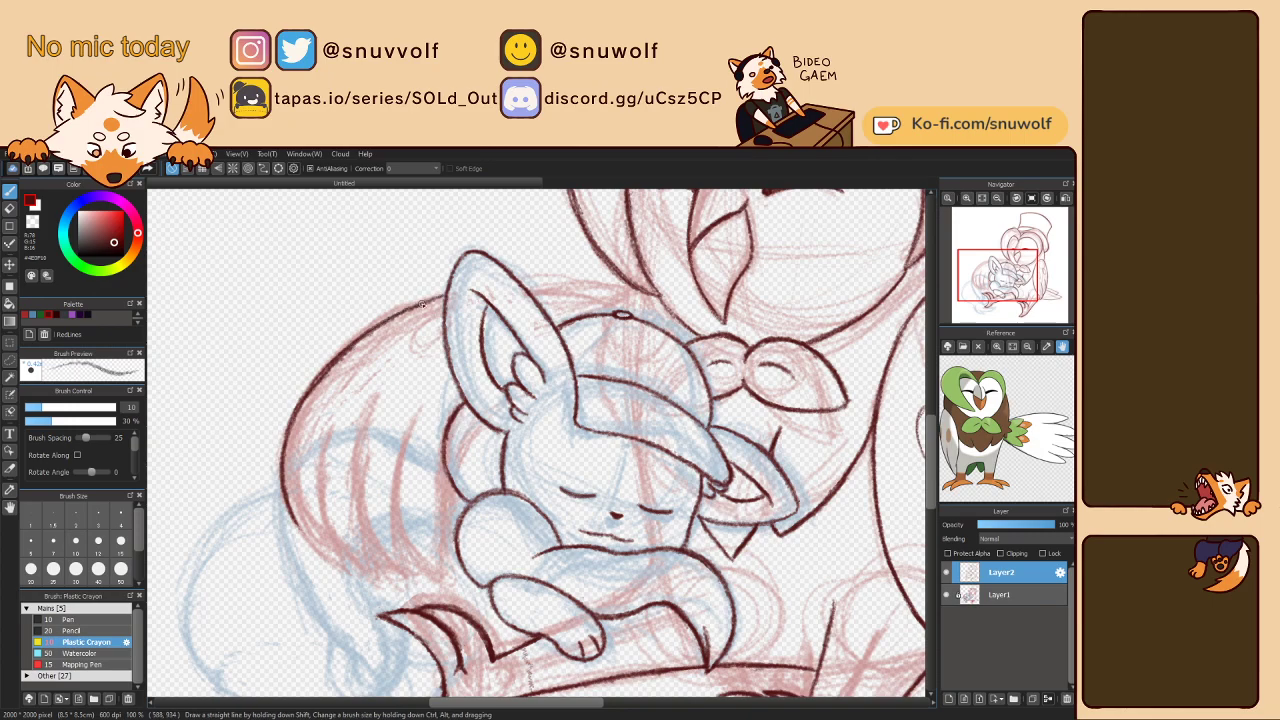
- Continue the striped wing's outline behind the raised ear to the owl's head, using a rotated view
{"action": "key", "text": "Left"}
{"action": "key", "text": "Left"}
{"action": "key", "text": "Left"}
{"action": "key", "text": "Left"}
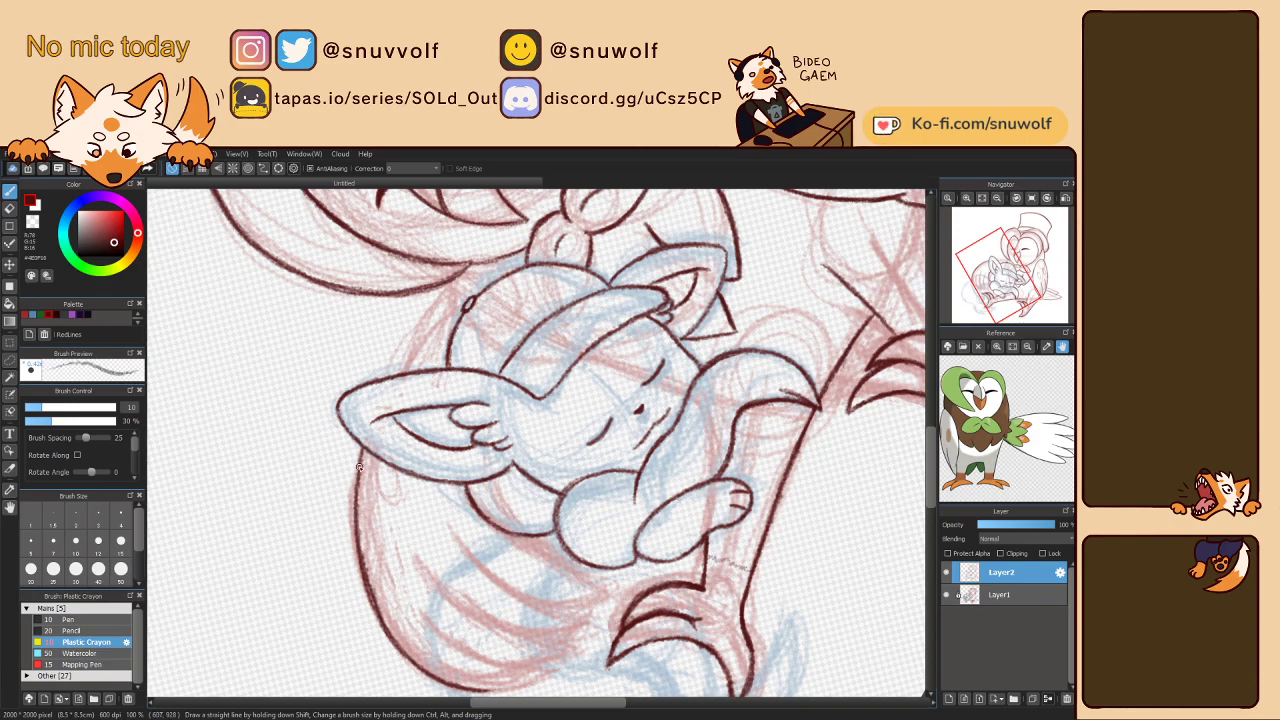
{"action": "mouse_move", "coordinate": [383, 383]}
{"action": "left_mouse_down"}
{"action": "mouse_move", "coordinate": [472, 278]}
{"action": "mouse_move", "coordinate": [405, 349]}
{"action": "left_mouse_up"}
{"action": "key", "text": "Right"}
{"action": "key", "text": "Right"}
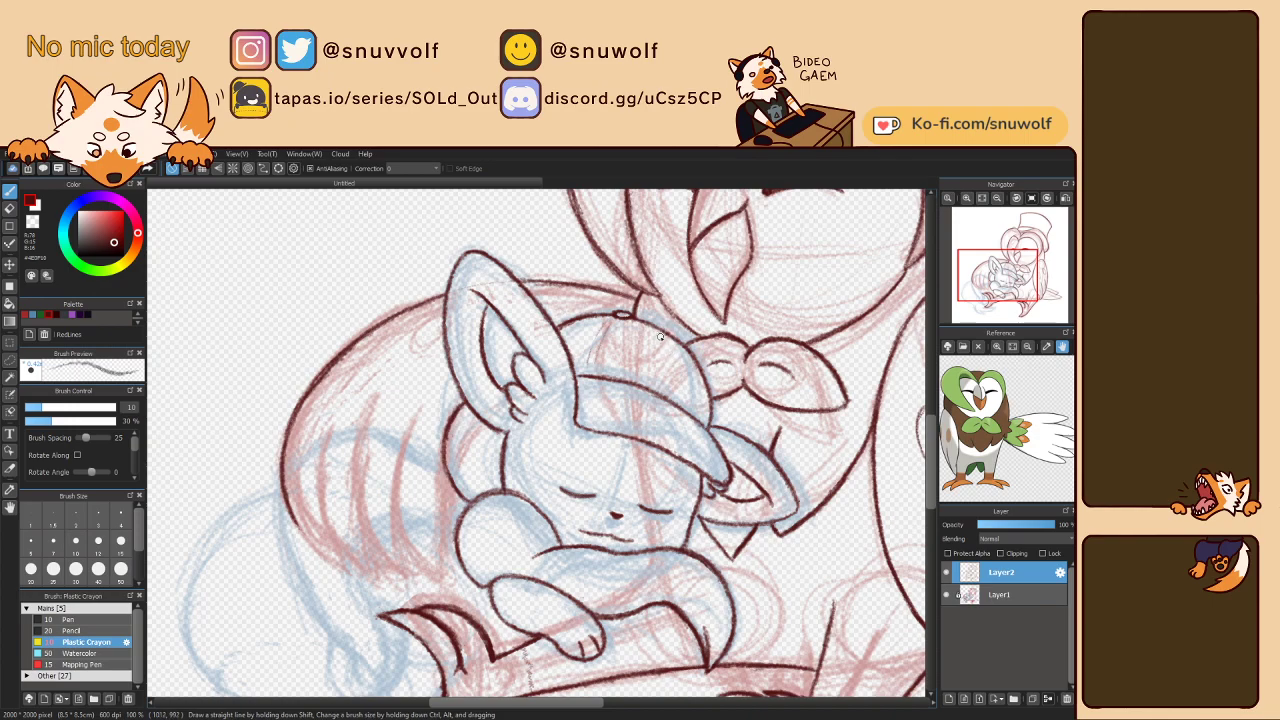
- Add thin detail curves to the crown and brim of the sleeping figure's cap in a mirrored view
{"action": "key", "text": "h"}
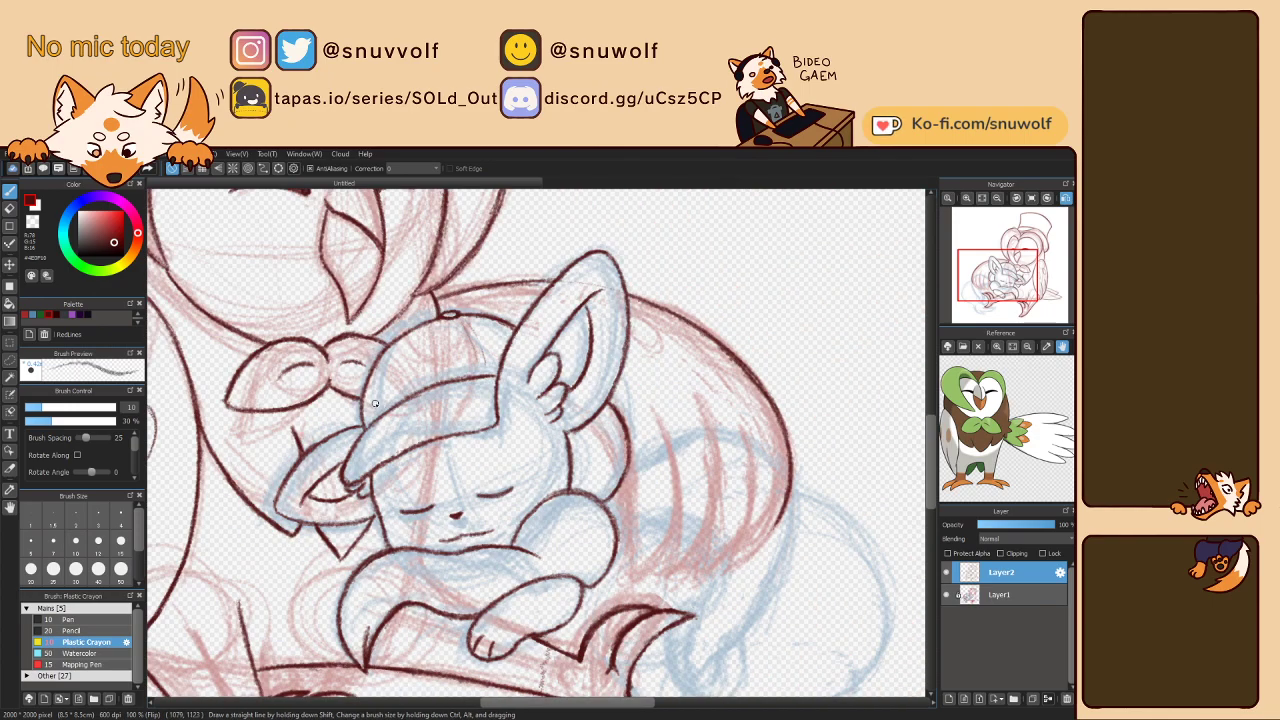
{"action": "left_click_drag", "start_coordinate": [383, 378], "coordinate": [416, 330]}
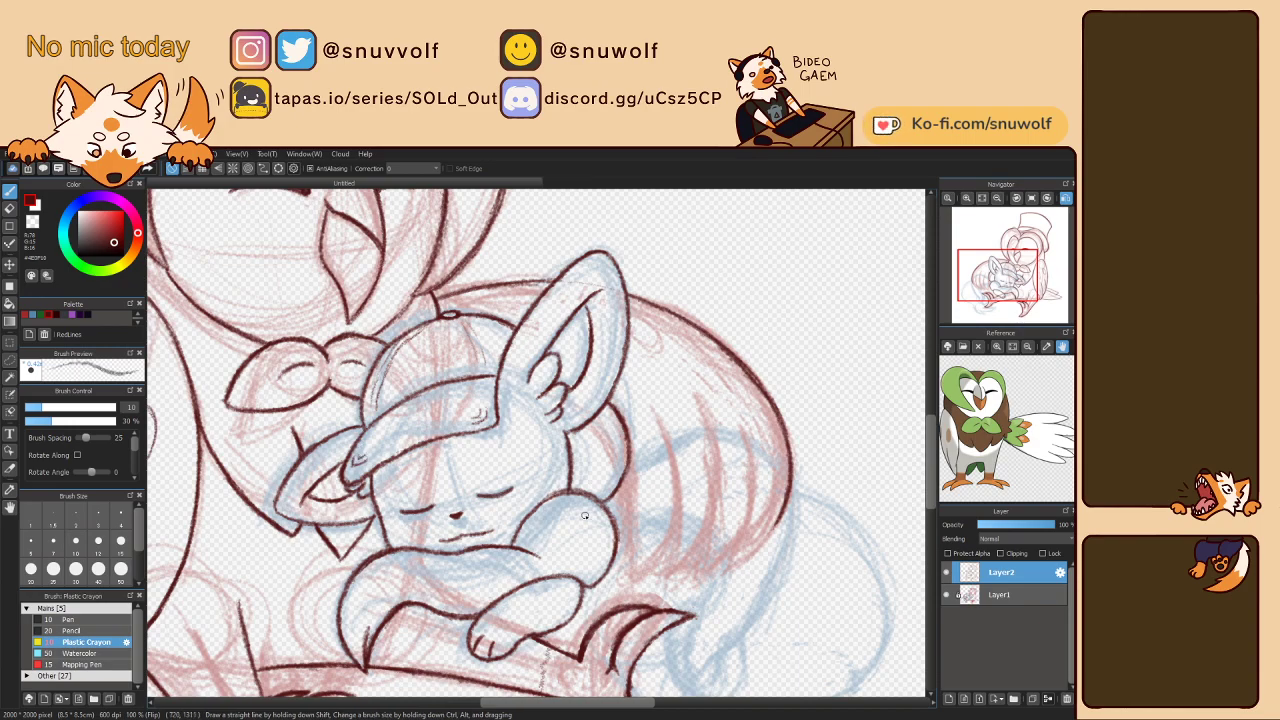
{"action": "key", "text": "h"}
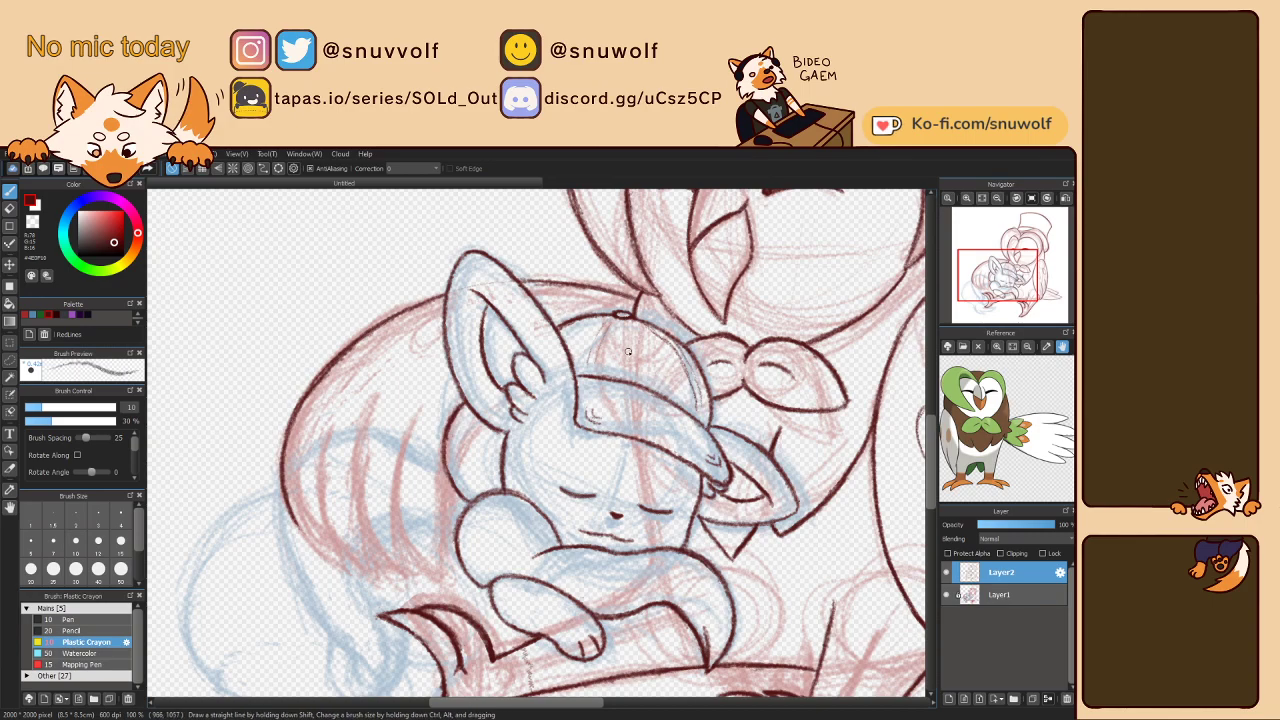
{"action": "mouse_move", "coordinate": [655, 367]}
{"action": "left_mouse_down"}
{"action": "mouse_move", "coordinate": [624, 361]}
{"action": "mouse_move", "coordinate": [653, 379]}
{"action": "mouse_move", "coordinate": [652, 343]}
{"action": "left_mouse_up"}
{"action": "left_click", "coordinate": [966, 198]}
{"action": "left_click_drag", "start_coordinate": [998, 271], "coordinate": [1007, 278]}
{"action": "key", "text": "Left"}
{"action": "key", "text": "Left"}
{"action": "key", "text": "Left"}
{"action": "key", "text": "Left"}
{"action": "key", "text": "Left"}
{"action": "key", "text": "Left"}
{"action": "key", "text": "Right"}
{"action": "key", "text": "Right"}
{"action": "key", "text": "Right"}
{"action": "key", "text": "Right"}
{"action": "key", "text": "Right"}
{"action": "key", "text": "Right"}
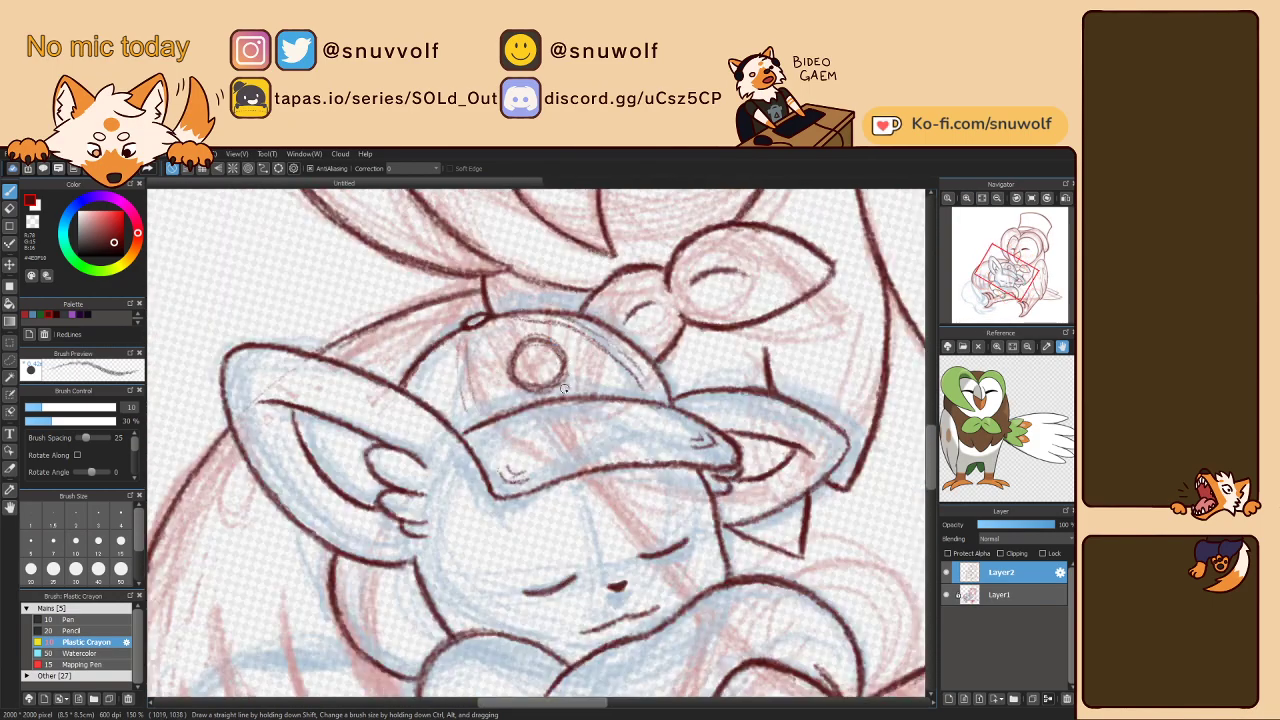
{"action": "key", "text": "ctrl+z"}
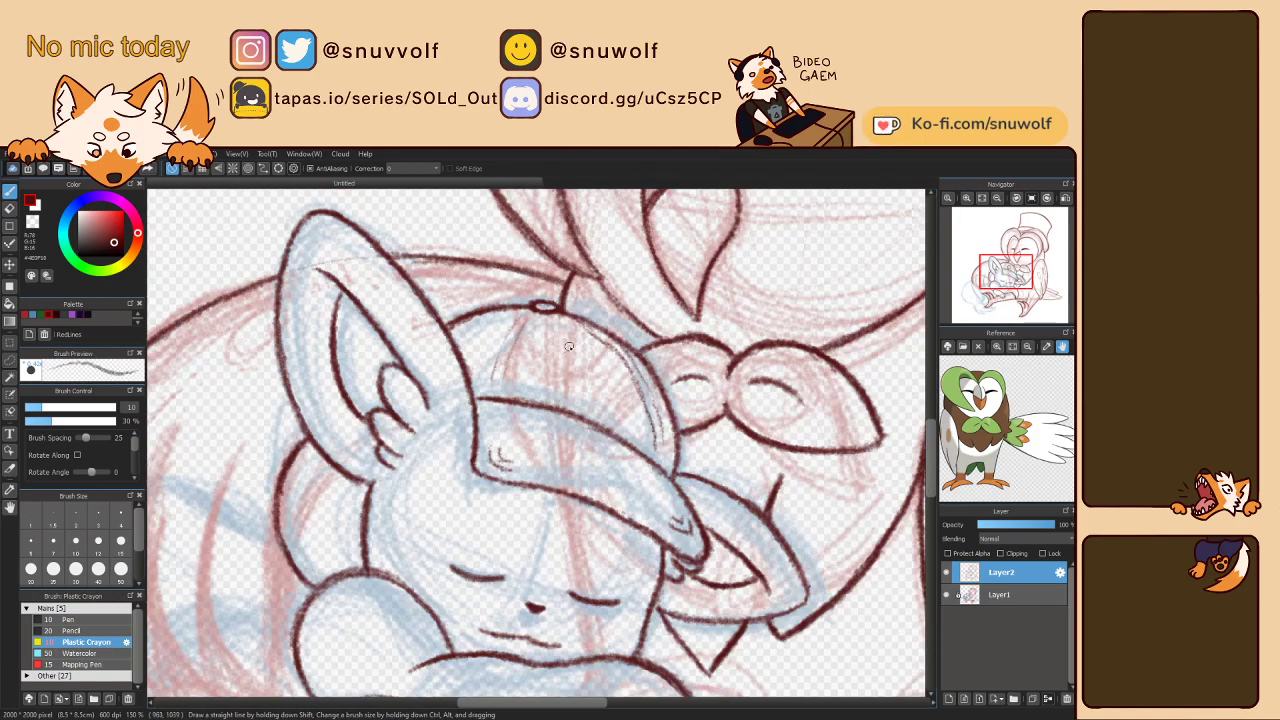
{"action": "mouse_move", "coordinate": [567, 345]}
{"action": "left_mouse_down"}
{"action": "mouse_move", "coordinate": [569, 390]}
{"action": "mouse_move", "coordinate": [600, 368]}
{"action": "mouse_move", "coordinate": [581, 346]}
{"action": "mouse_move", "coordinate": [551, 363]}
{"action": "mouse_move", "coordinate": [565, 394]}
{"action": "mouse_move", "coordinate": [600, 378]}
{"action": "left_mouse_up"}
{"action": "key", "text": "ctrl+z"}
{"action": "mouse_move", "coordinate": [556, 388]}
{"action": "left_mouse_down"}
{"action": "mouse_move", "coordinate": [600, 340]}
{"action": "mouse_move", "coordinate": [540, 385]}
{"action": "mouse_move", "coordinate": [562, 400]}
{"action": "left_mouse_up"}
{"action": "key", "text": "ctrl+z"}
- Add a new layer and draw a circle for a badge on the crown of the sleeping figure's cap with a circular snap guide
{"action": "key", "text": "ctrl+shift+n"}
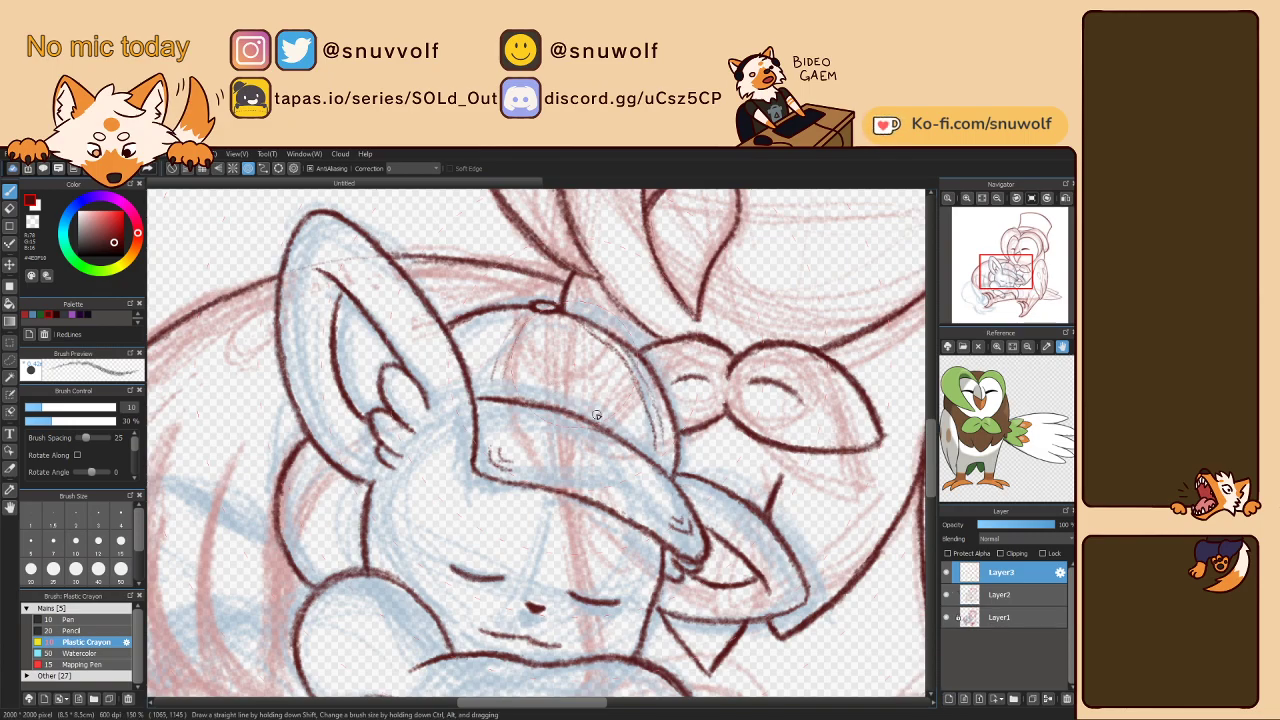
{"action": "mouse_move", "coordinate": [556, 388]}
{"action": "left_mouse_down"}
{"action": "mouse_move", "coordinate": [590, 406]}
{"action": "mouse_move", "coordinate": [612, 332]}
{"action": "left_mouse_up"}
{"action": "key", "text": "ctrl+z"}
{"action": "mouse_move", "coordinate": [555, 389]}
{"action": "left_mouse_down"}
{"action": "mouse_move", "coordinate": [627, 380]}
{"action": "mouse_move", "coordinate": [541, 339]}
{"action": "mouse_move", "coordinate": [608, 382]}
{"action": "mouse_move", "coordinate": [590, 348]}
{"action": "mouse_move", "coordinate": [540, 402]}
{"action": "mouse_move", "coordinate": [590, 404]}
{"action": "left_mouse_up"}
{"action": "key", "text": "ctrl+z"}
{"action": "left_click", "coordinate": [172, 168]}
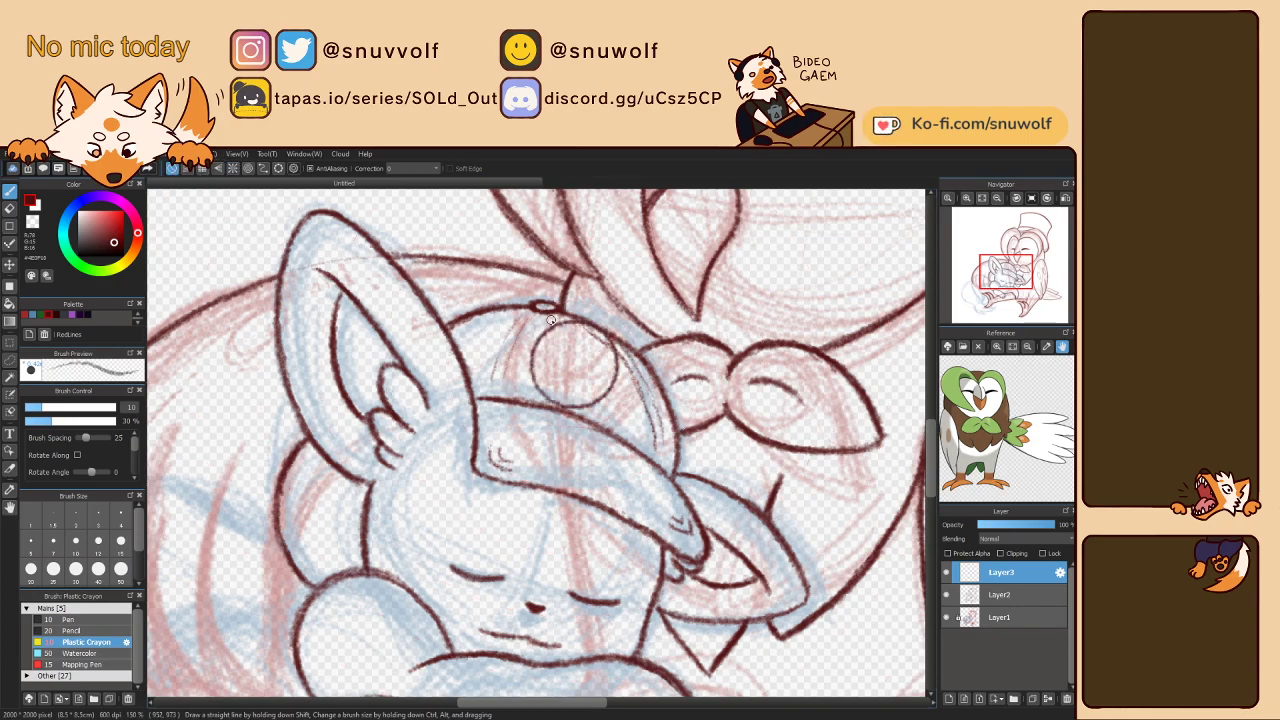
- Distort the badge circle with Free Transform to fit the cap's curve, and merge its layer into the line art
{"action": "key", "text": "ctrl+t"}
{"action": "left_click_drag", "start_coordinate": [624, 297], "coordinate": [608, 306]}
{"action": "left_click_drag", "start_coordinate": [526, 388], "coordinate": [524, 383]}
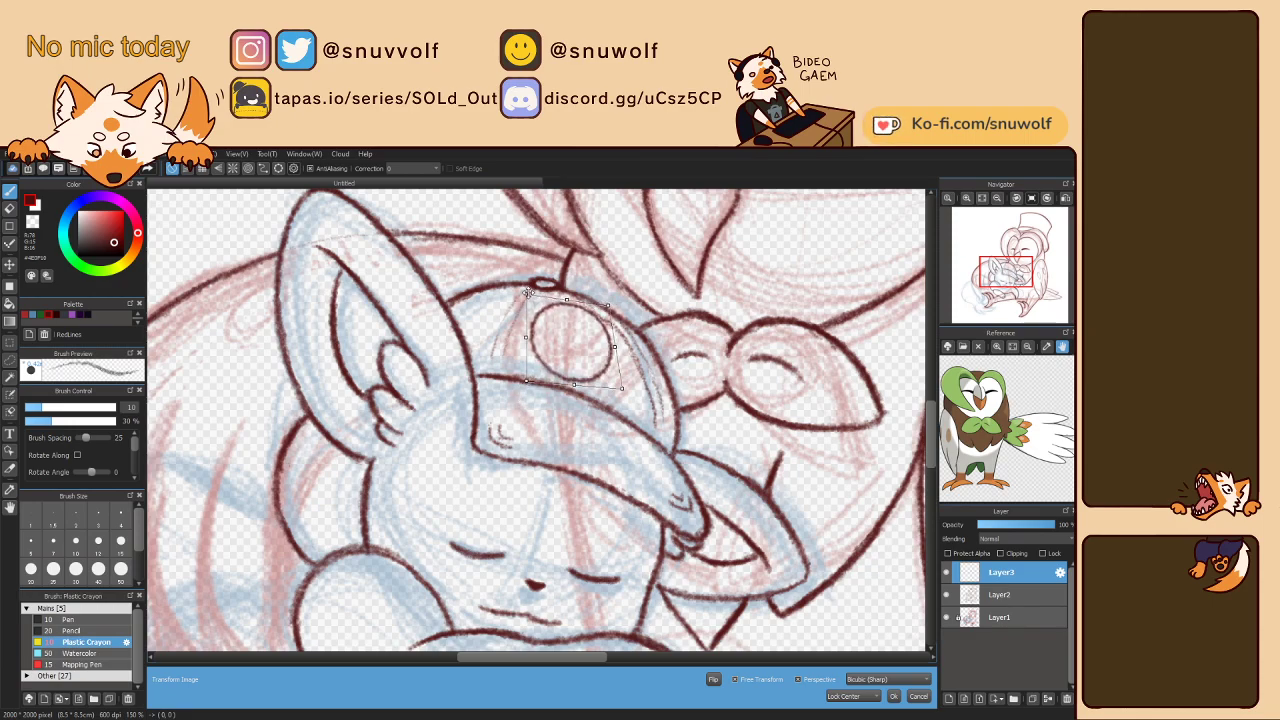
{"action": "left_click_drag", "start_coordinate": [527, 294], "coordinate": [535, 296]}
{"action": "left_click_drag", "start_coordinate": [622, 385], "coordinate": [620, 389]}
{"action": "left_click_drag", "start_coordinate": [608, 306], "coordinate": [608, 311]}
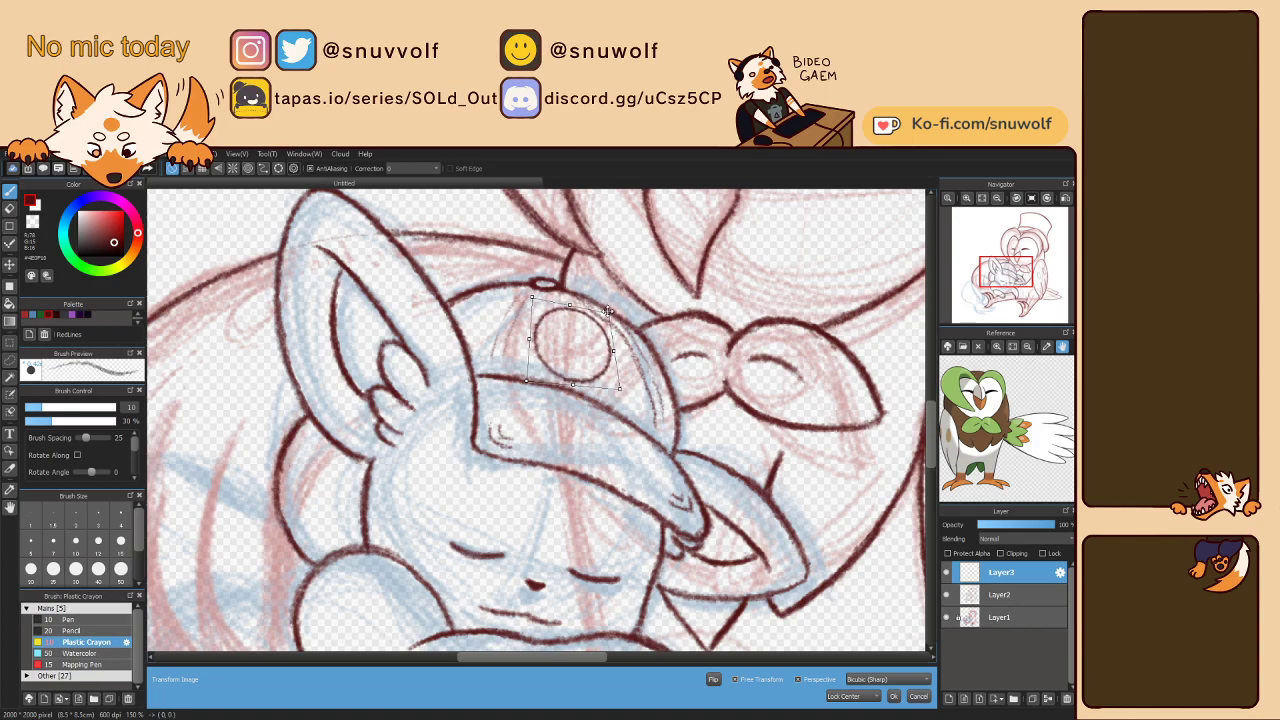
{"action": "left_click", "coordinate": [893, 696]}
{"action": "left_click", "coordinate": [1045, 700]}
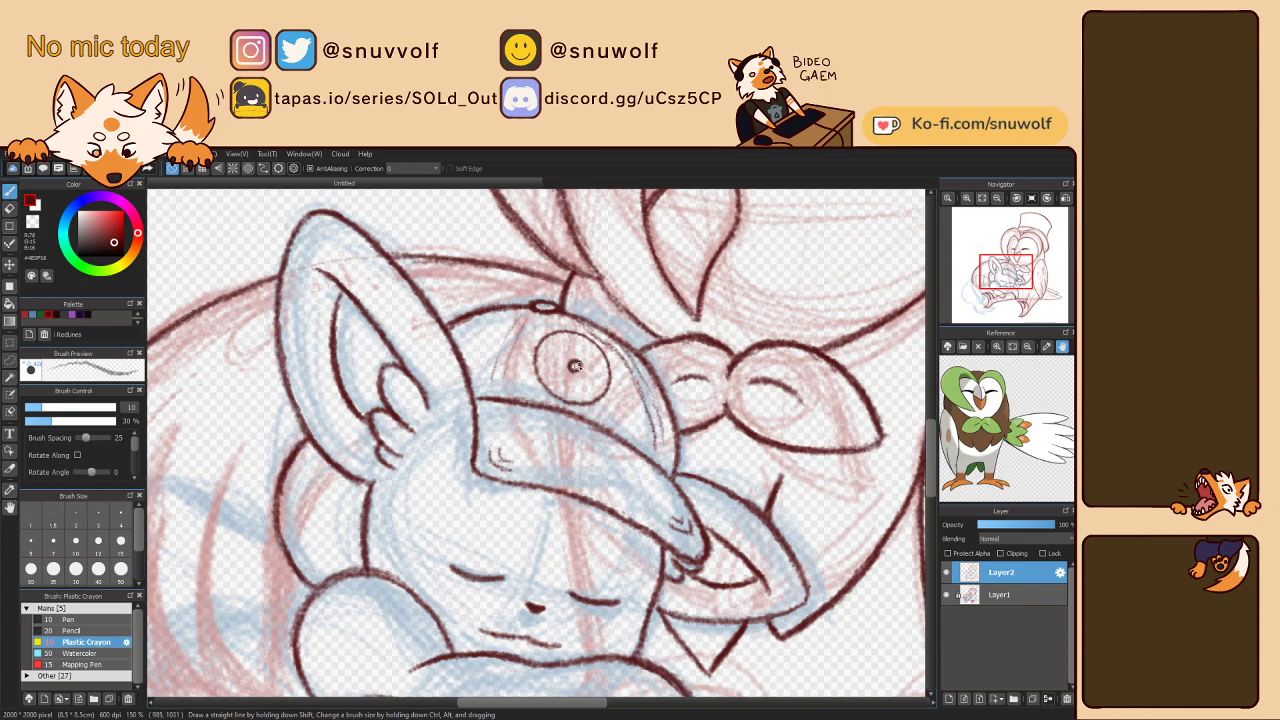
{"action": "mouse_move", "coordinate": [679, 460]}
{"action": "left_mouse_down"}
{"action": "mouse_move", "coordinate": [686, 423]}
{"action": "mouse_move", "coordinate": [449, 400]}
{"action": "mouse_move", "coordinate": [564, 514]}
{"action": "left_mouse_up"}
{"action": "key", "text": "Up"}
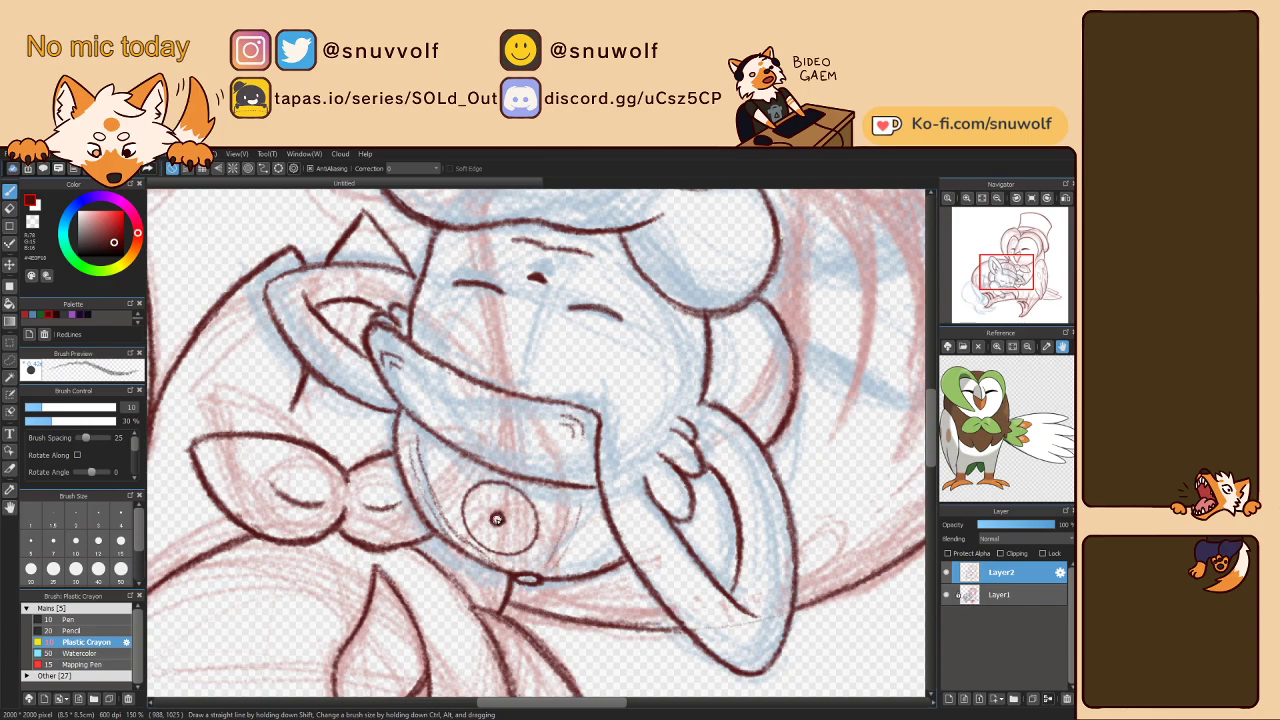
{"action": "key", "text": "Right"}
{"action": "key", "text": "Right"}
{"action": "key", "text": "Right"}
{"action": "key", "text": "Right"}
{"action": "key", "text": "Right"}
{"action": "key", "text": "Right"}
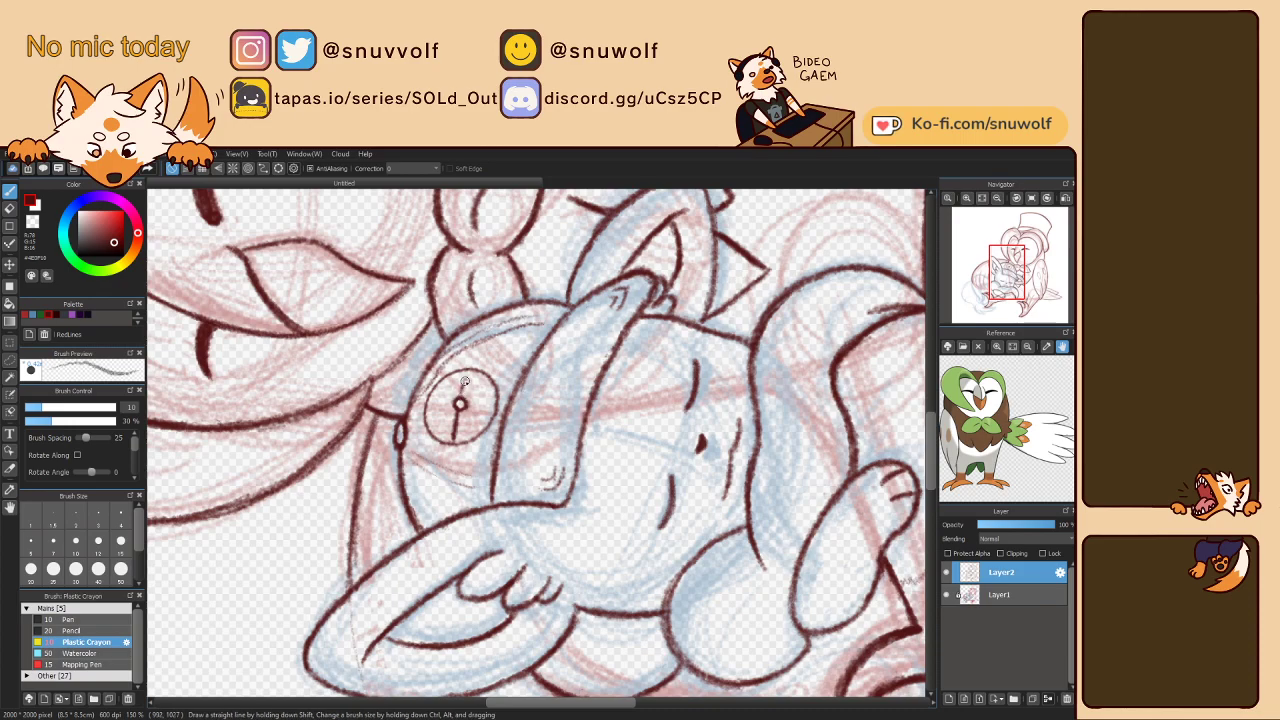
{"action": "left_click_drag", "start_coordinate": [461, 389], "coordinate": [466, 375]}
{"action": "left_click_drag", "start_coordinate": [455, 420], "coordinate": [453, 446]}
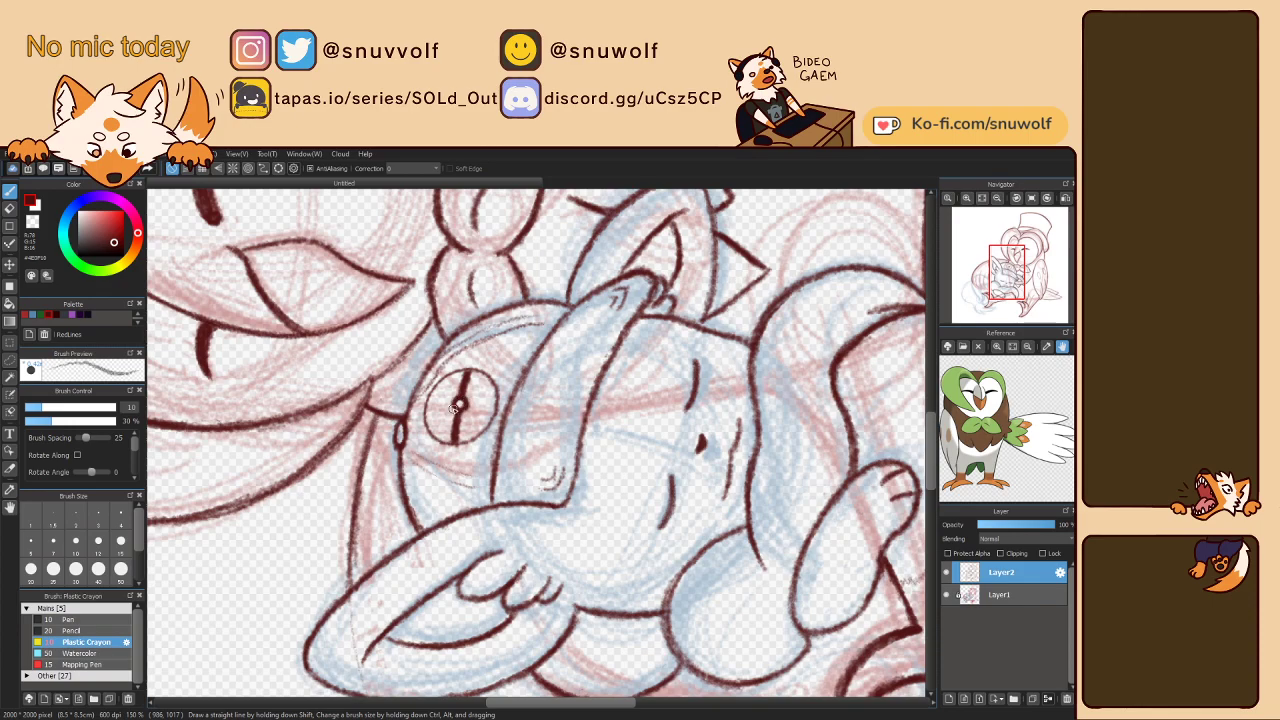
{"action": "key", "text": "Right"}
{"action": "key", "text": "Right"}
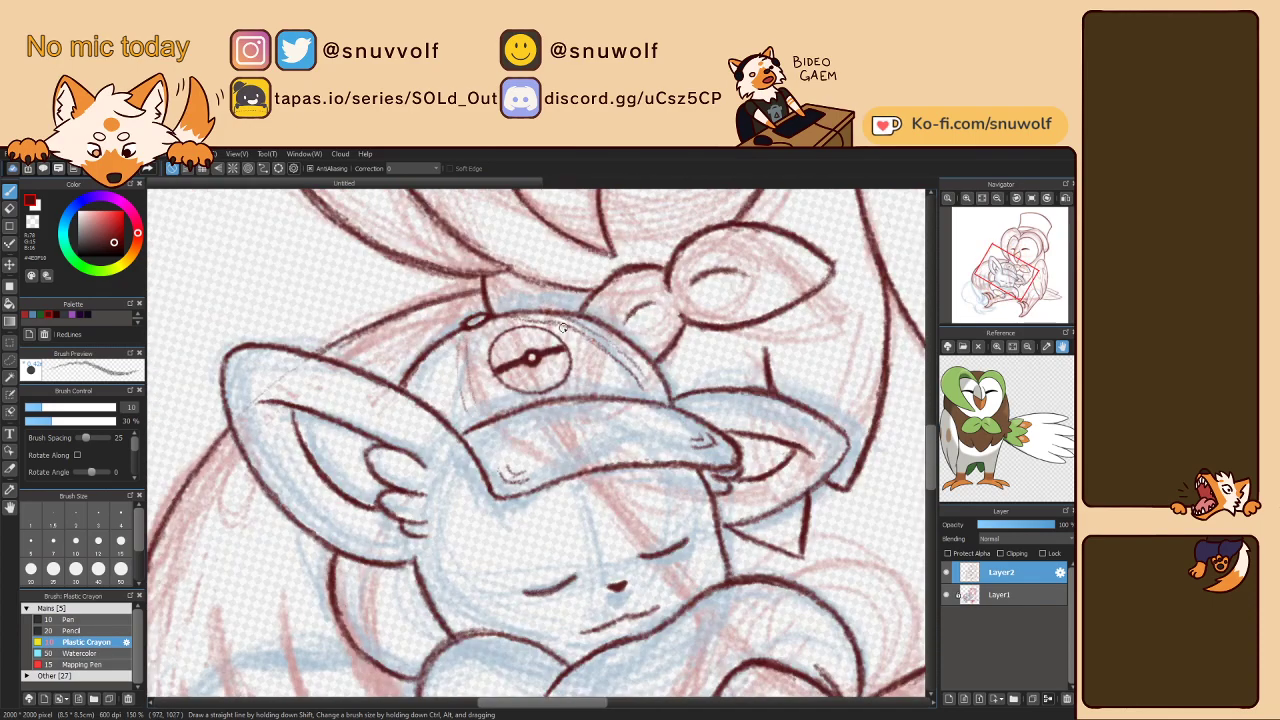
{"action": "key", "text": "Right"}
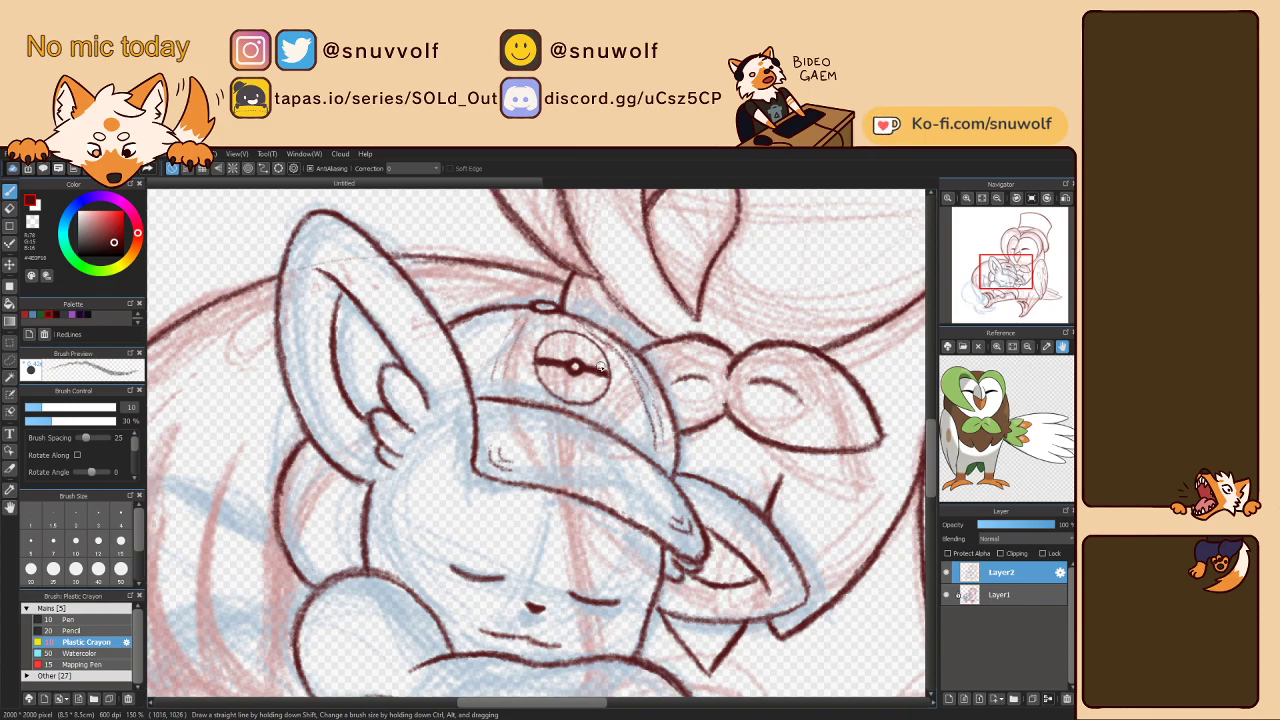
{"action": "key", "text": "Left"}
{"action": "key", "text": "Left"}
{"action": "key", "text": "Left"}
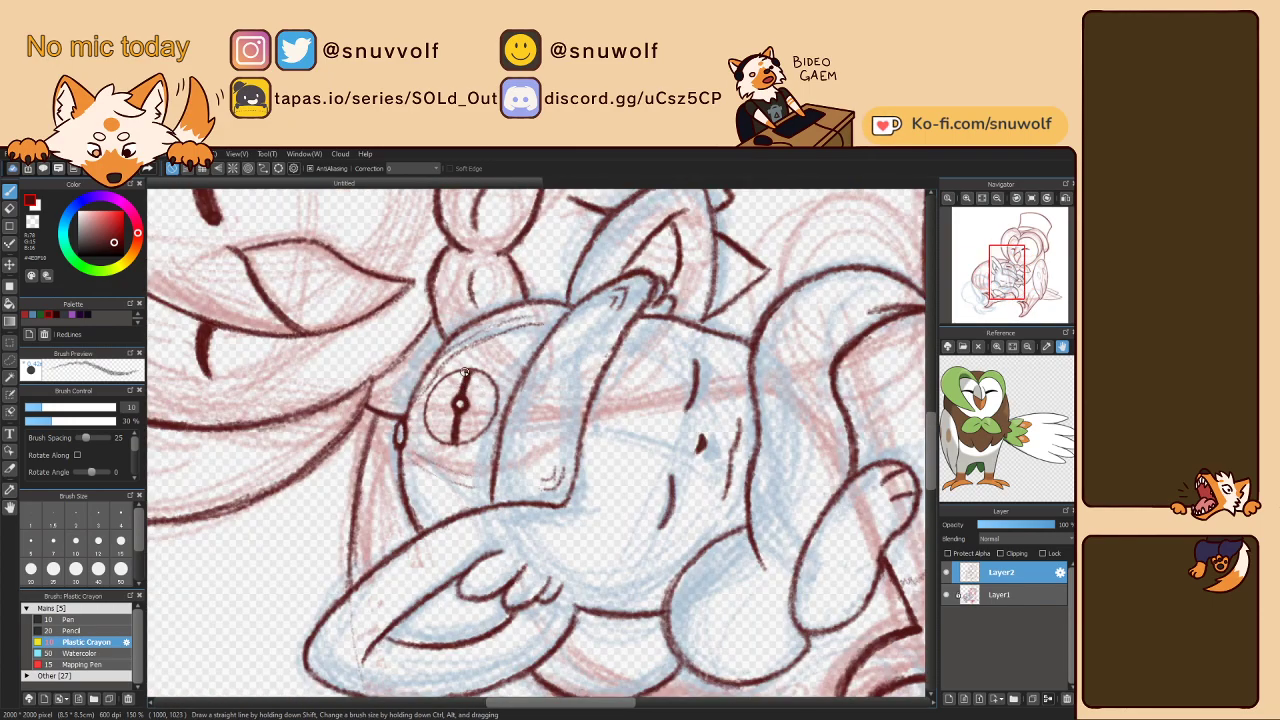
{"action": "key", "text": "Right"}
{"action": "key", "text": "Right"}
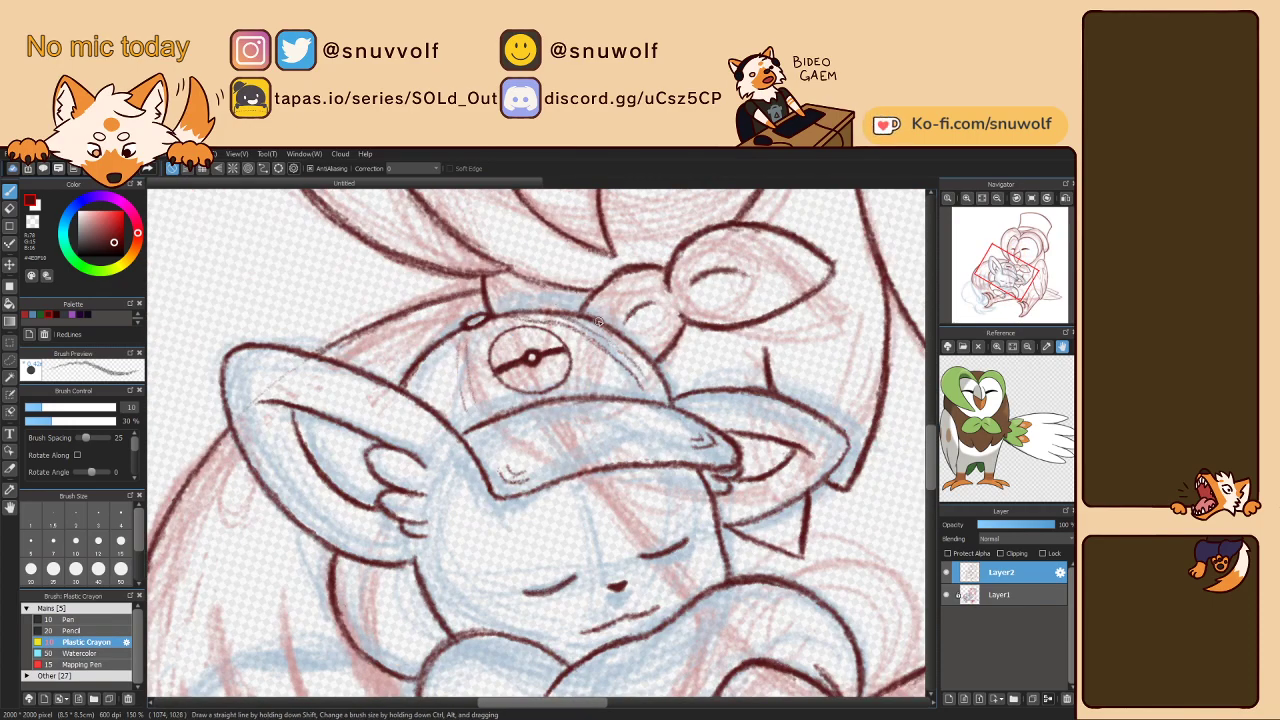
{"action": "key", "text": "Right"}
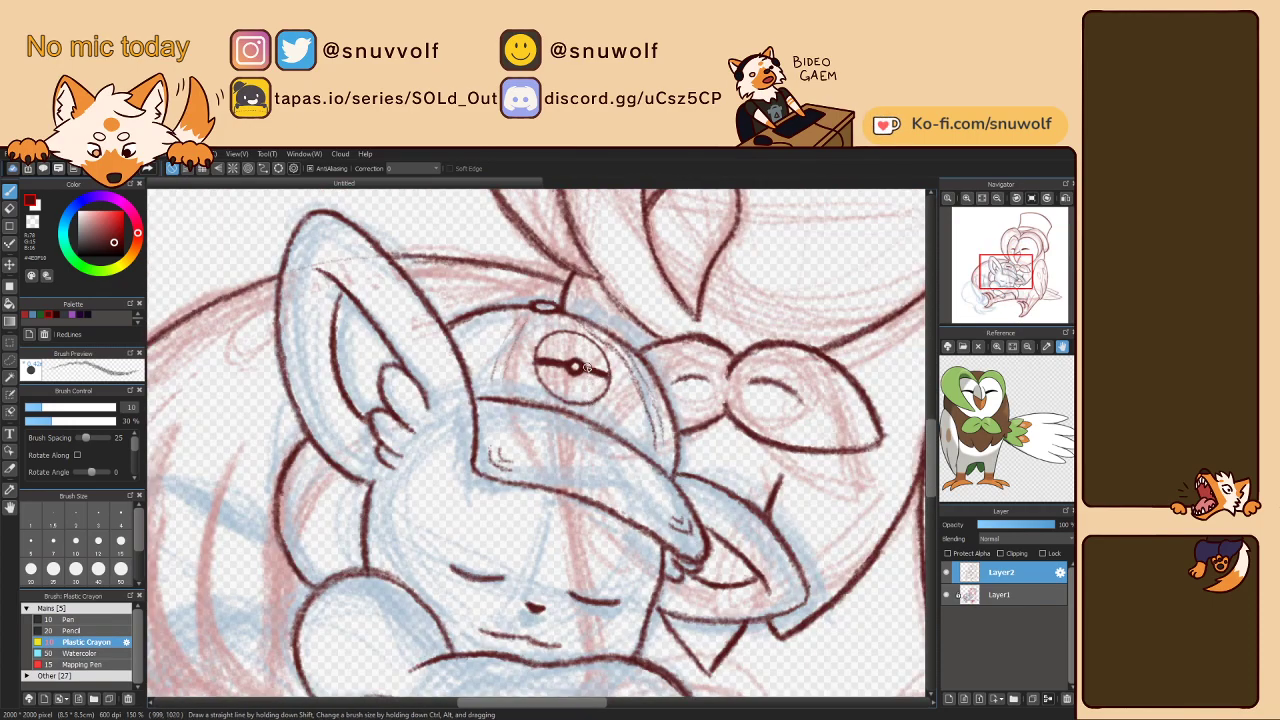
{"action": "left_click_drag", "start_coordinate": [555, 367], "coordinate": [457, 442]}
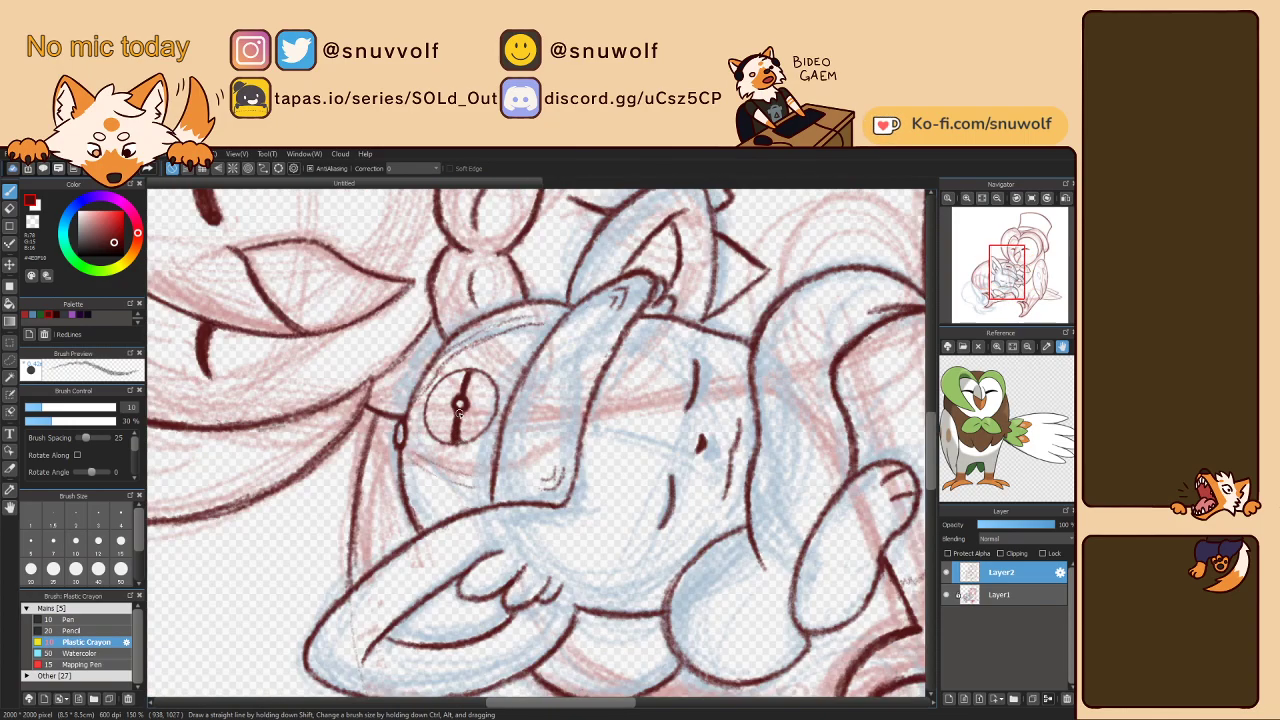
{"action": "key", "text": "Right"}
{"action": "key", "text": "Right"}
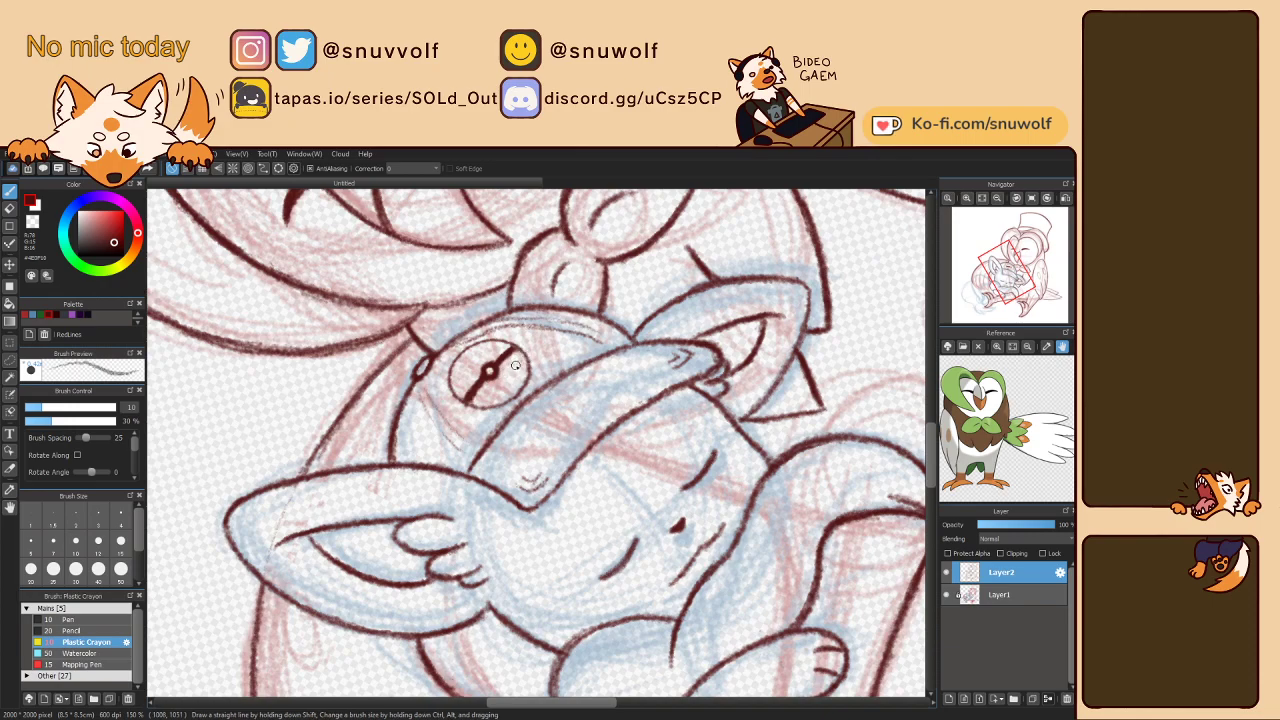
{"action": "key", "text": "ctrl+z"}
{"action": "key", "text": "ctrl+z"}
{"action": "key", "text": "ctrl+z"}
{"action": "key", "text": "ctrl+z"}
{"action": "key", "text": "ctrl+z"}
{"action": "key", "text": "Right"}
{"action": "key", "text": "Left"}
{"action": "key", "text": "Left"}
{"action": "key", "text": "Left"}
{"action": "key", "text": "Right"}
{"action": "left_click_drag", "start_coordinate": [467, 374], "coordinate": [453, 441]}
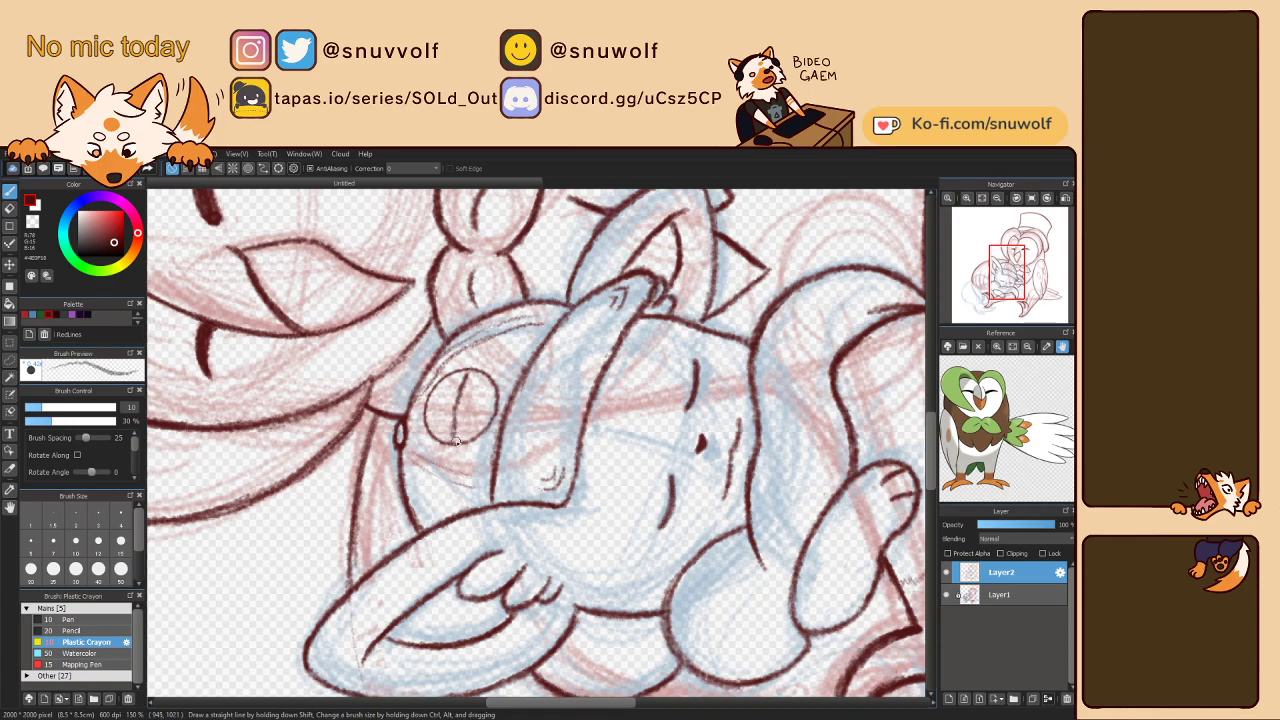
{"action": "left_click_drag", "start_coordinate": [462, 396], "coordinate": [453, 441]}
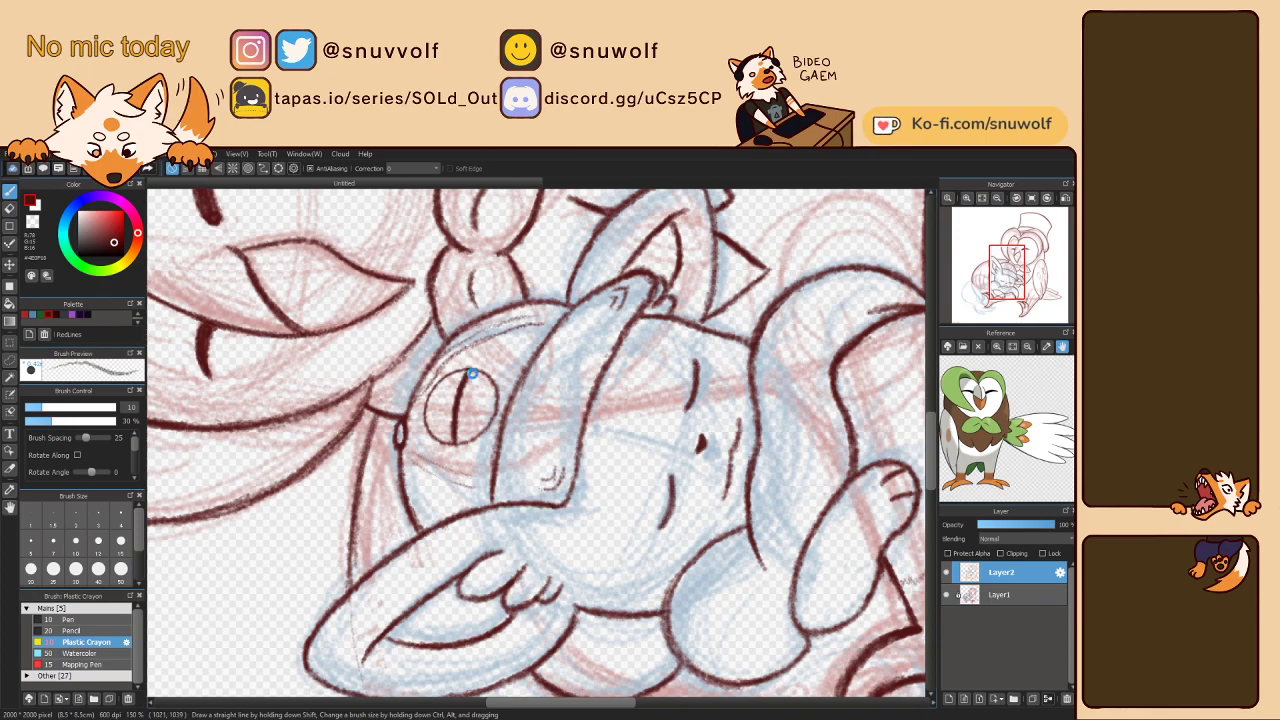
{"action": "key", "text": "Right"}
{"action": "key", "text": "Right"}
{"action": "key", "text": "Right"}
{"action": "key", "text": "ctrl+z"}
{"action": "key", "text": "ctrl+z"}
{"action": "key", "text": "ctrl+z"}
{"action": "key", "text": "ctrl+z"}
- Ink a slightly curved dividing line across the cap's round badge, using a rotated view
{"action": "mouse_move", "coordinate": [545, 368]}
{"action": "left_mouse_down"}
{"action": "mouse_move", "coordinate": [600, 370]}
{"action": "mouse_move", "coordinate": [548, 365]}
{"action": "left_mouse_up"}
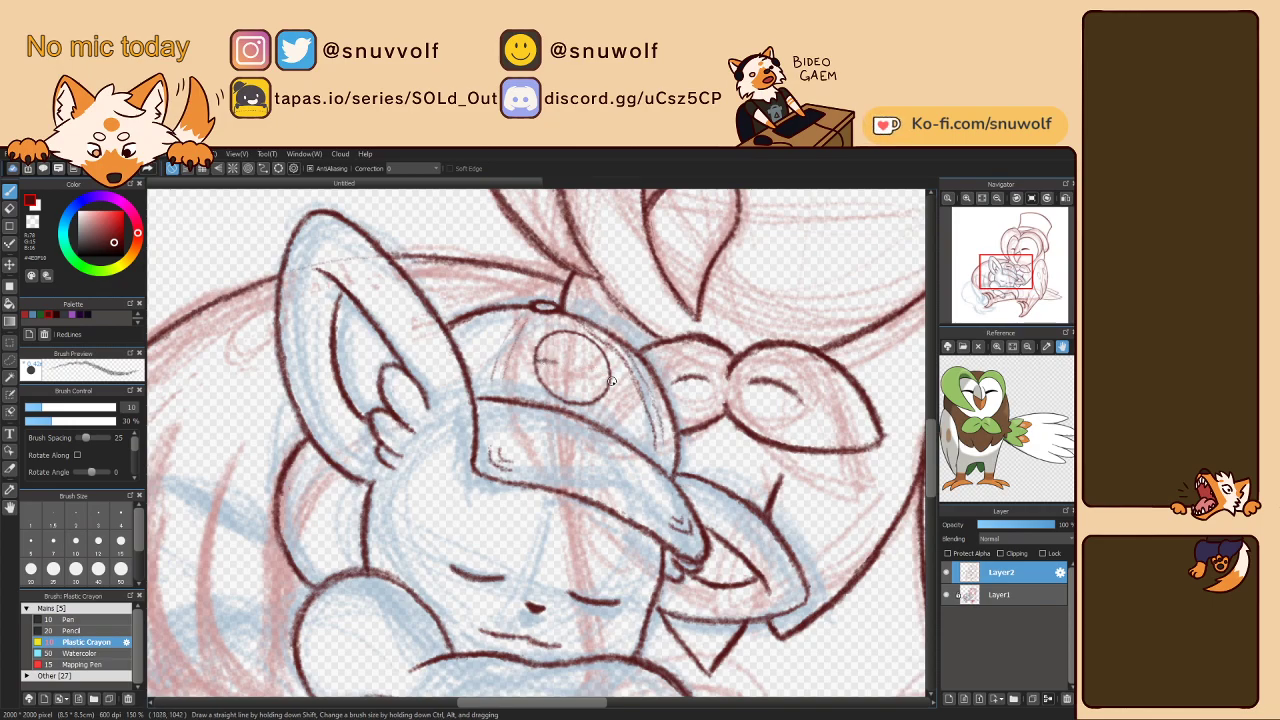
{"action": "key", "text": "ctrl+z"}
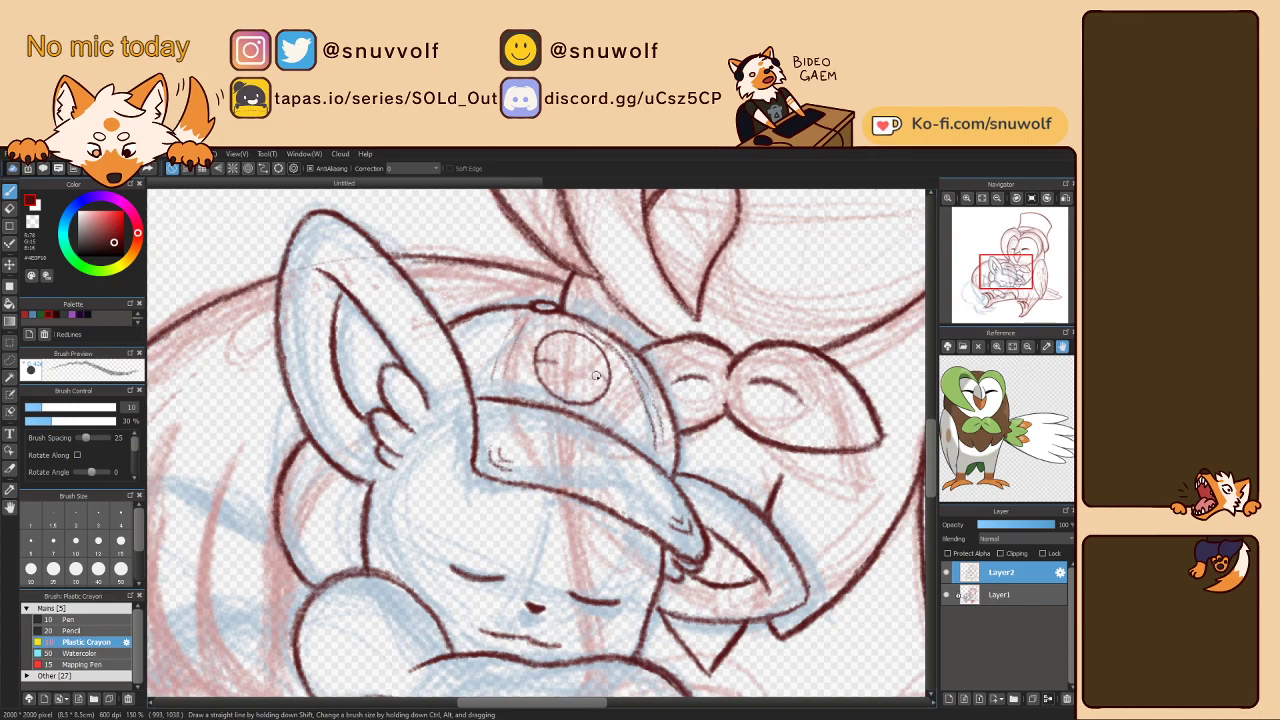
{"action": "key", "text": "Left"}
{"action": "key", "text": "Left"}
{"action": "key", "text": "Left"}
{"action": "key", "text": "Left"}
{"action": "key", "text": "Left"}
{"action": "key", "text": "Left"}
{"action": "left_click_drag", "start_coordinate": [455, 442], "coordinate": [471, 378]}
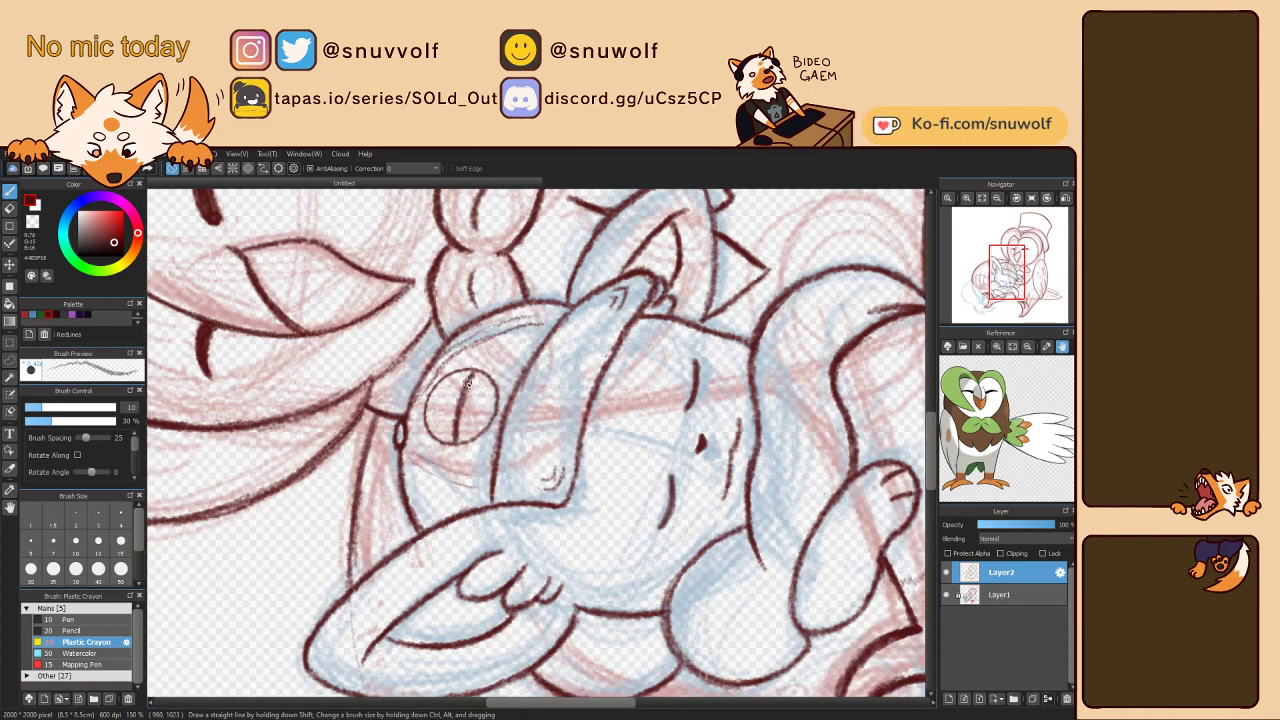
{"action": "key", "text": "Right"}
{"action": "key", "text": "Right"}
{"action": "key", "text": "Right"}
{"action": "key", "text": "Right"}
{"action": "key", "text": "Right"}
{"action": "key", "text": "Right"}
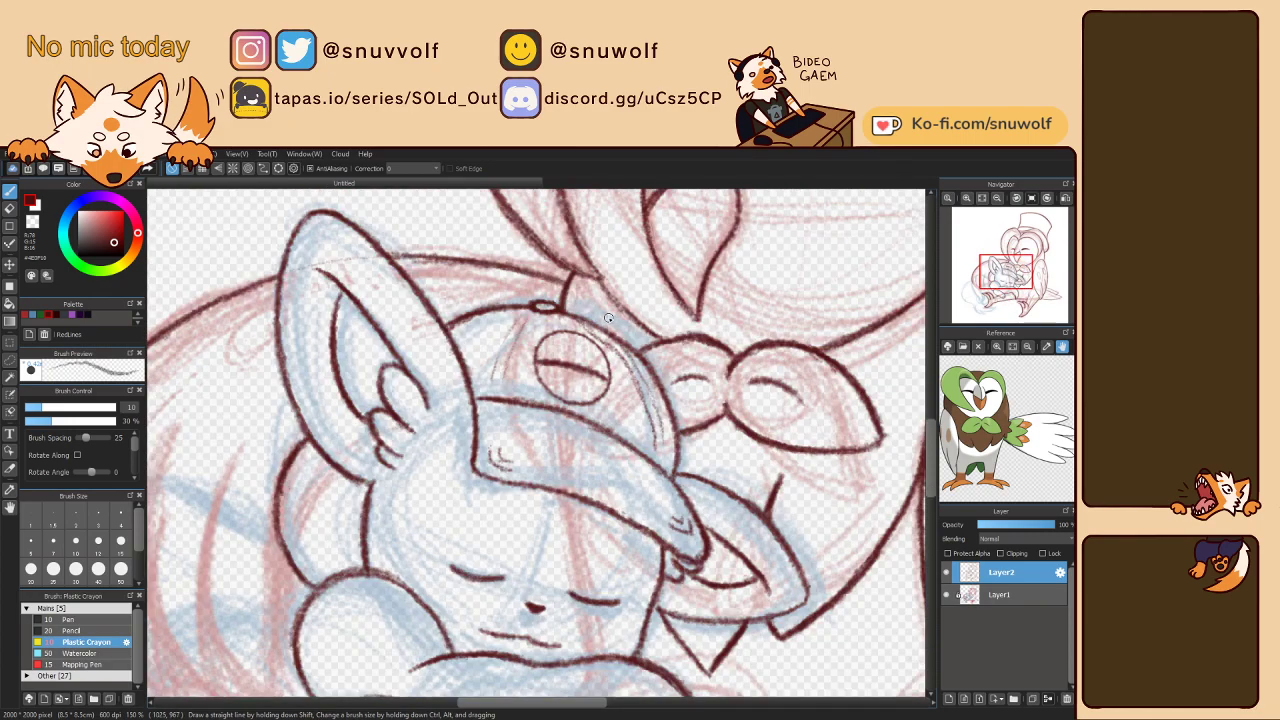
- Thicken the badge's dividing band with a small centre button, and check the line art with the sketch layer briefly hidden
{"action": "left_click_drag", "start_coordinate": [606, 320], "coordinate": [474, 435]}
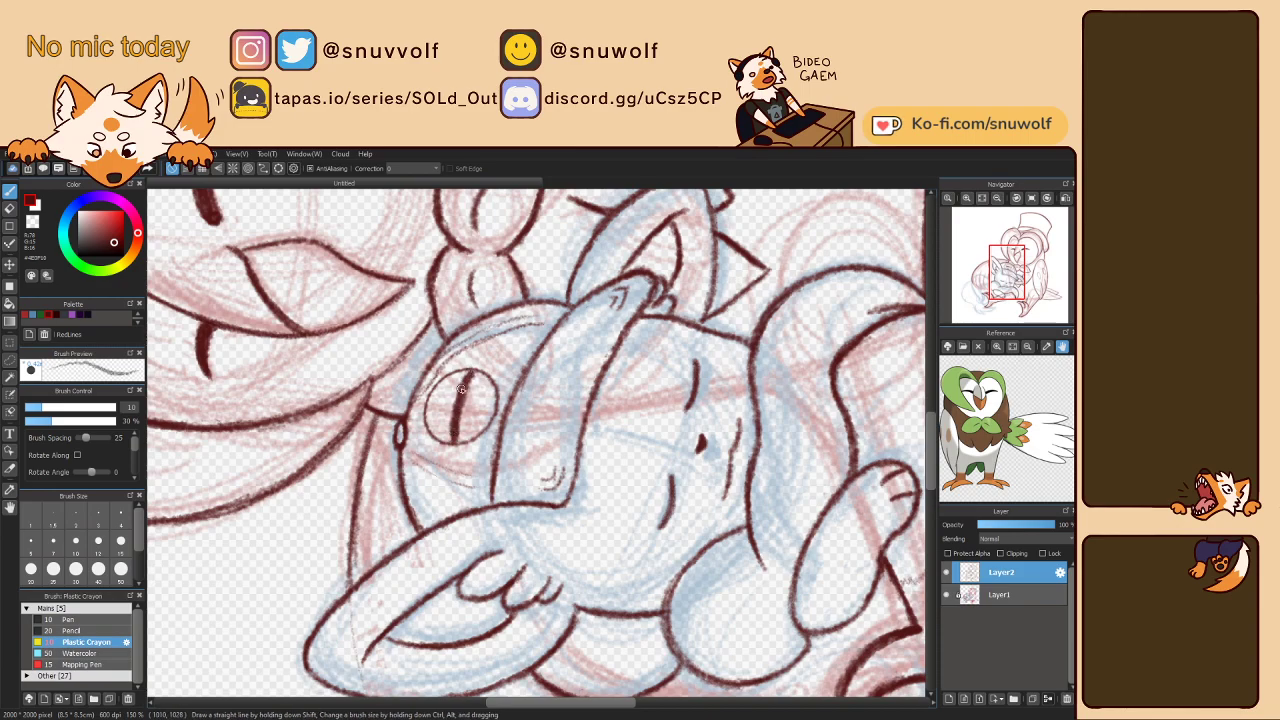
{"action": "left_click_drag", "start_coordinate": [473, 371], "coordinate": [454, 442]}
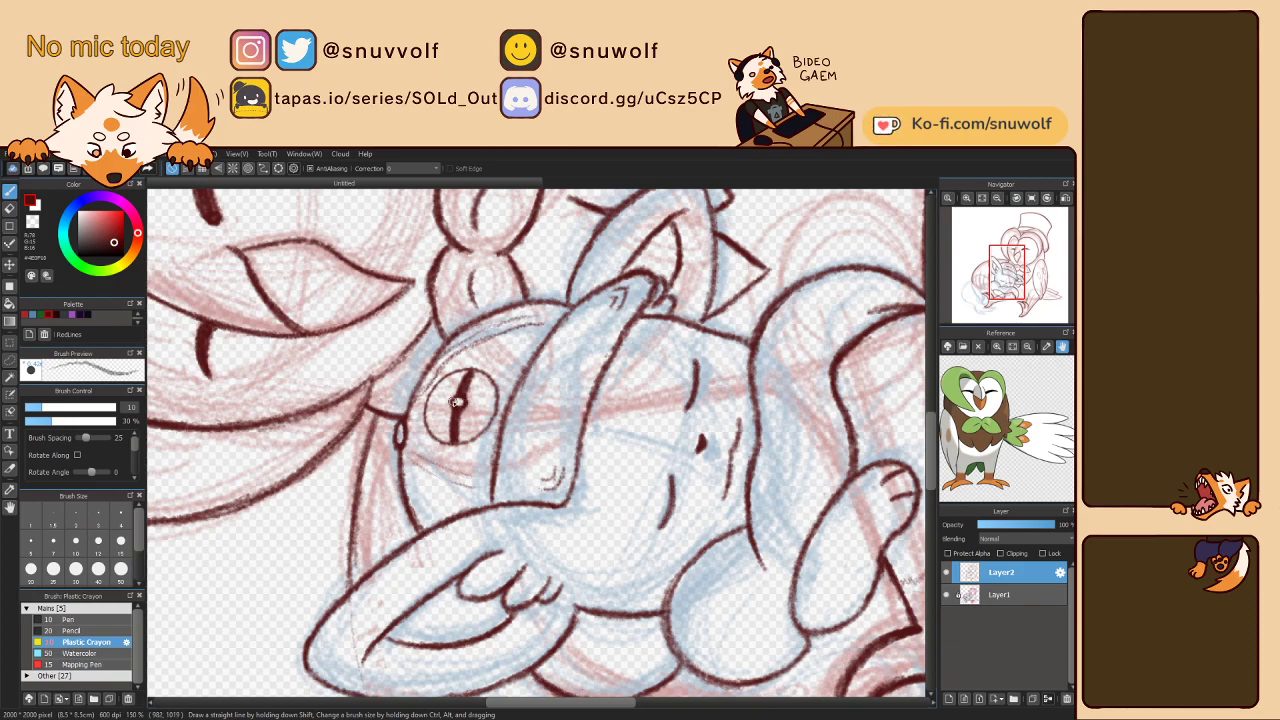
{"action": "key", "text": "Right"}
{"action": "key", "text": "Right"}
{"action": "key", "text": "Right"}
{"action": "key", "text": "Right"}
{"action": "key", "text": "Right"}
{"action": "key", "text": "Right"}
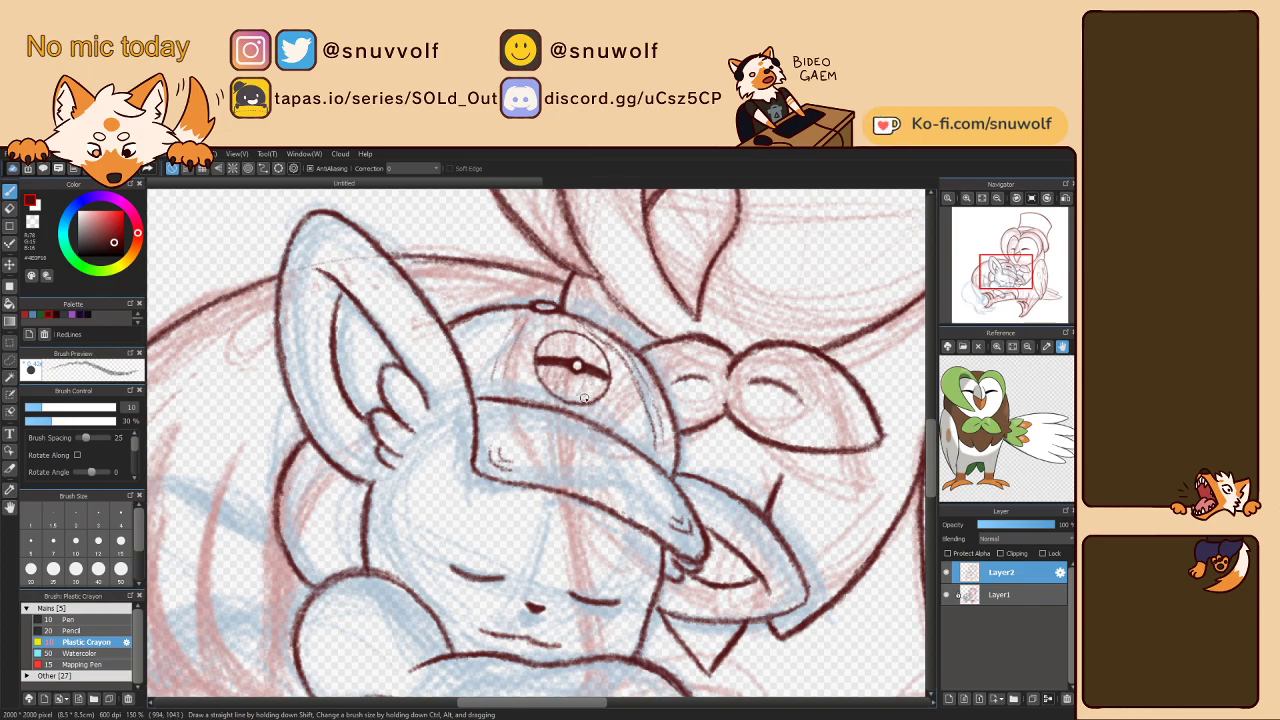
{"action": "left_click", "coordinate": [946, 595]}
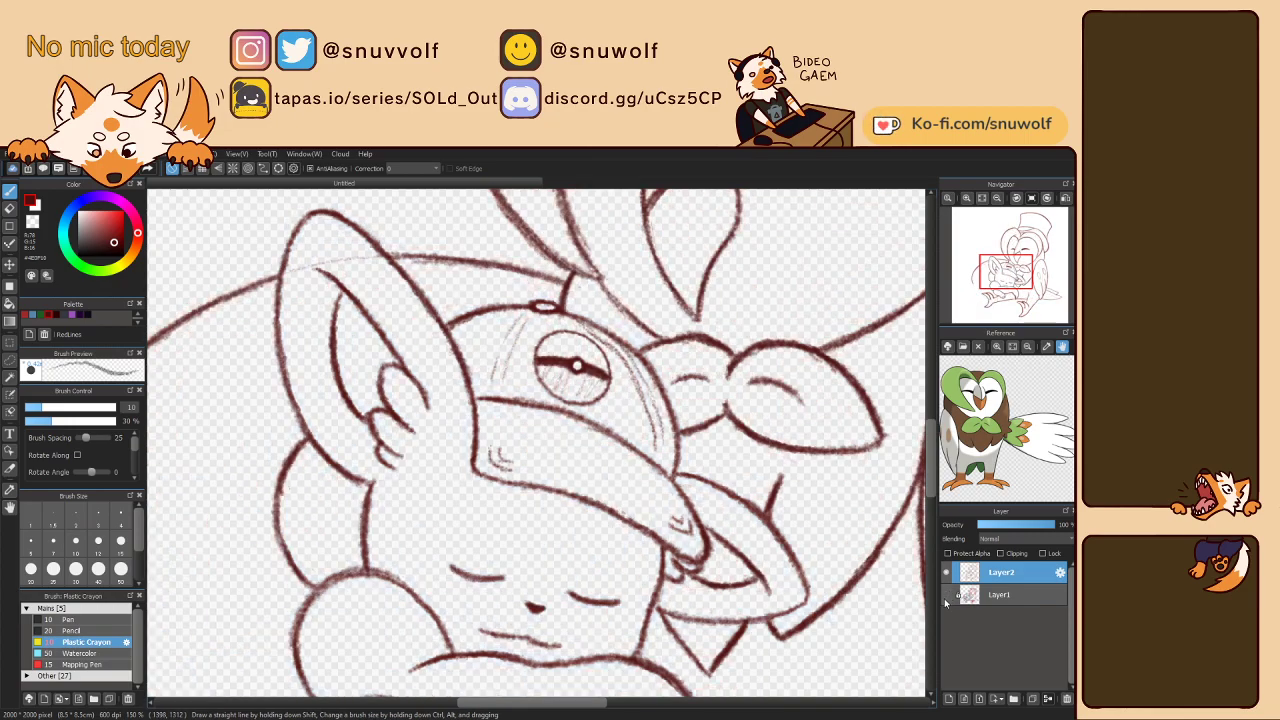
{"action": "left_click", "coordinate": [946, 596]}
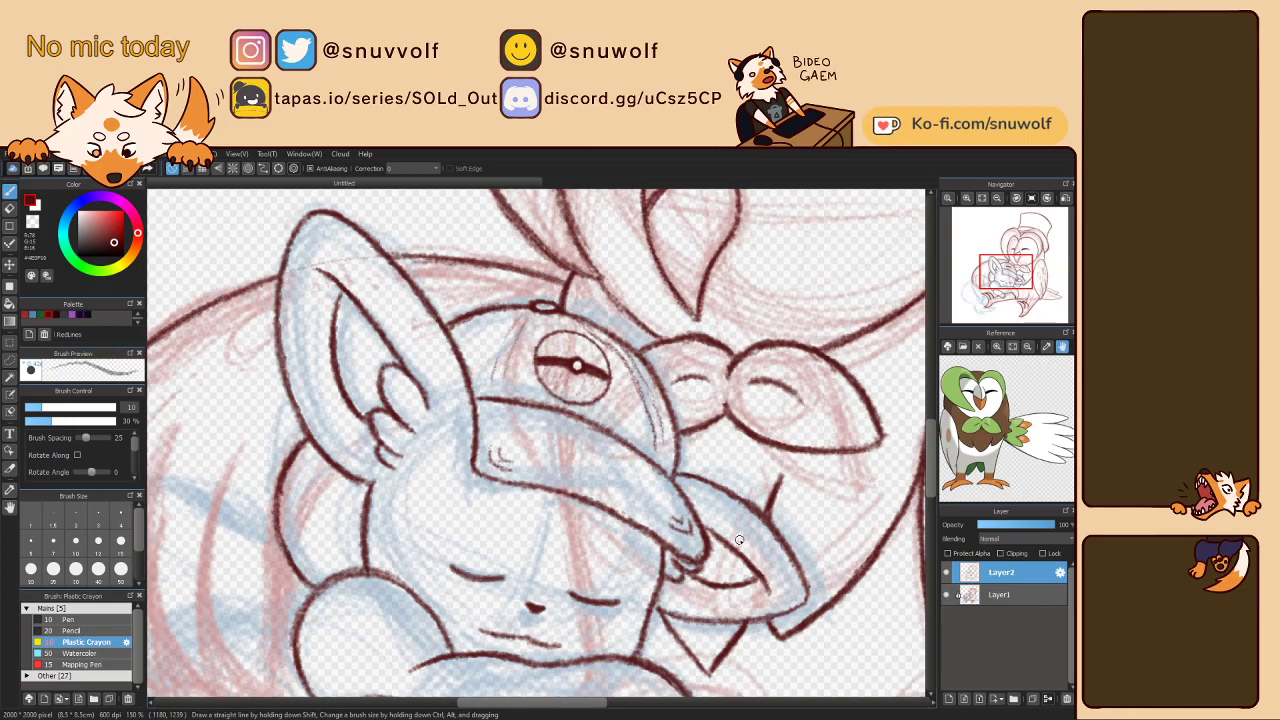
{"action": "left_click", "coordinate": [577, 364]}
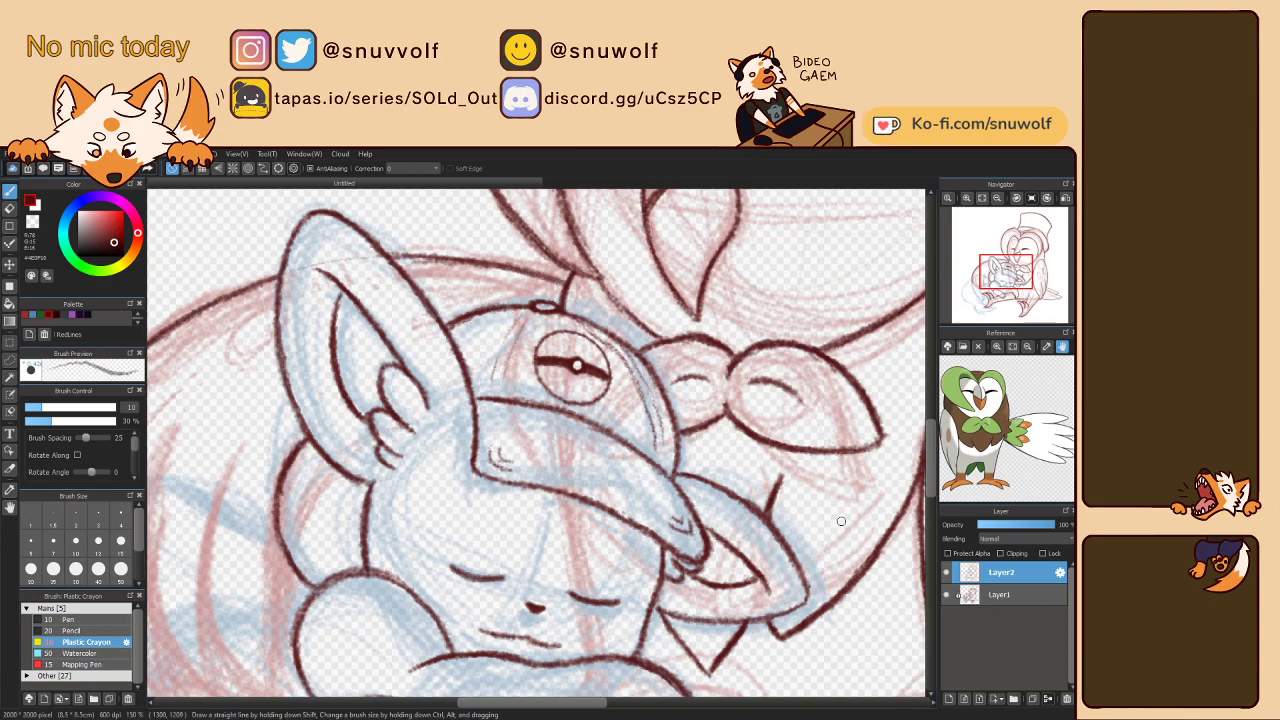
- Lasso the sleeping figure's nose and shrink it slightly with the Transform tool
{"action": "left_click", "coordinate": [996, 200]}
{"action": "left_click", "coordinate": [996, 200]}
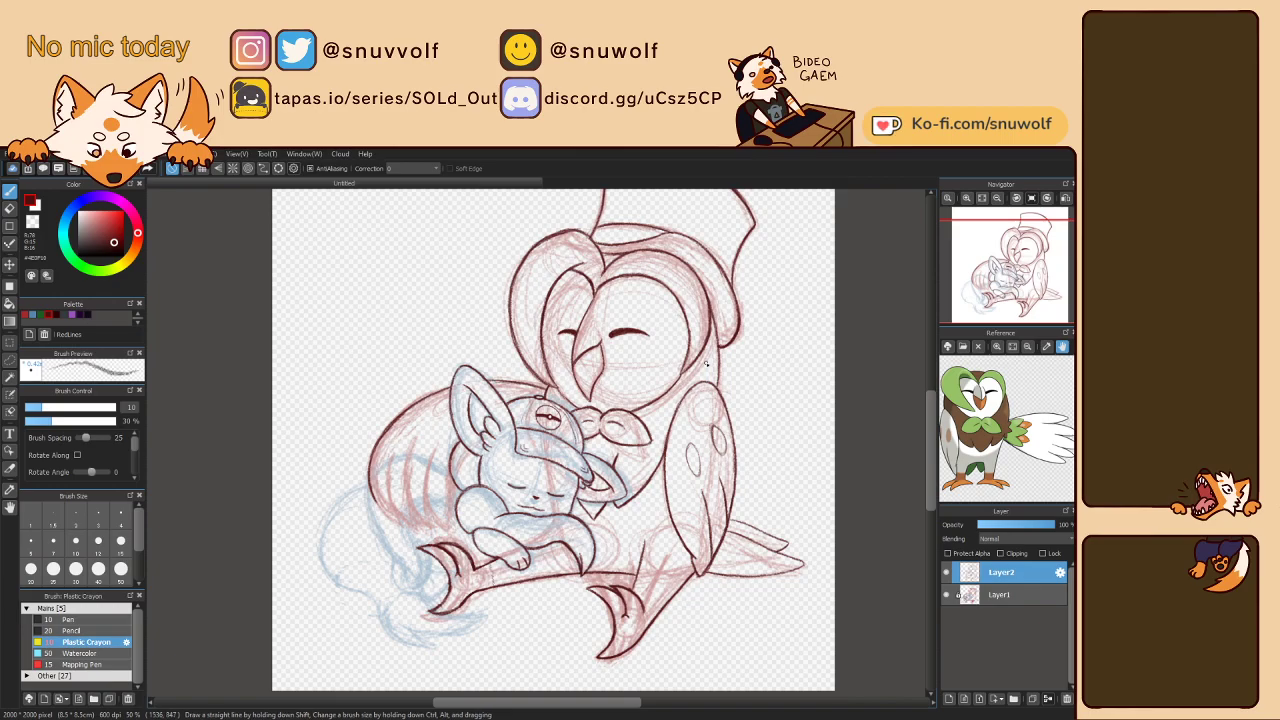
{"action": "left_click", "coordinate": [966, 198]}
{"action": "left_click", "coordinate": [966, 198]}
{"action": "left_click_drag", "start_coordinate": [995, 257], "coordinate": [1007, 284]}
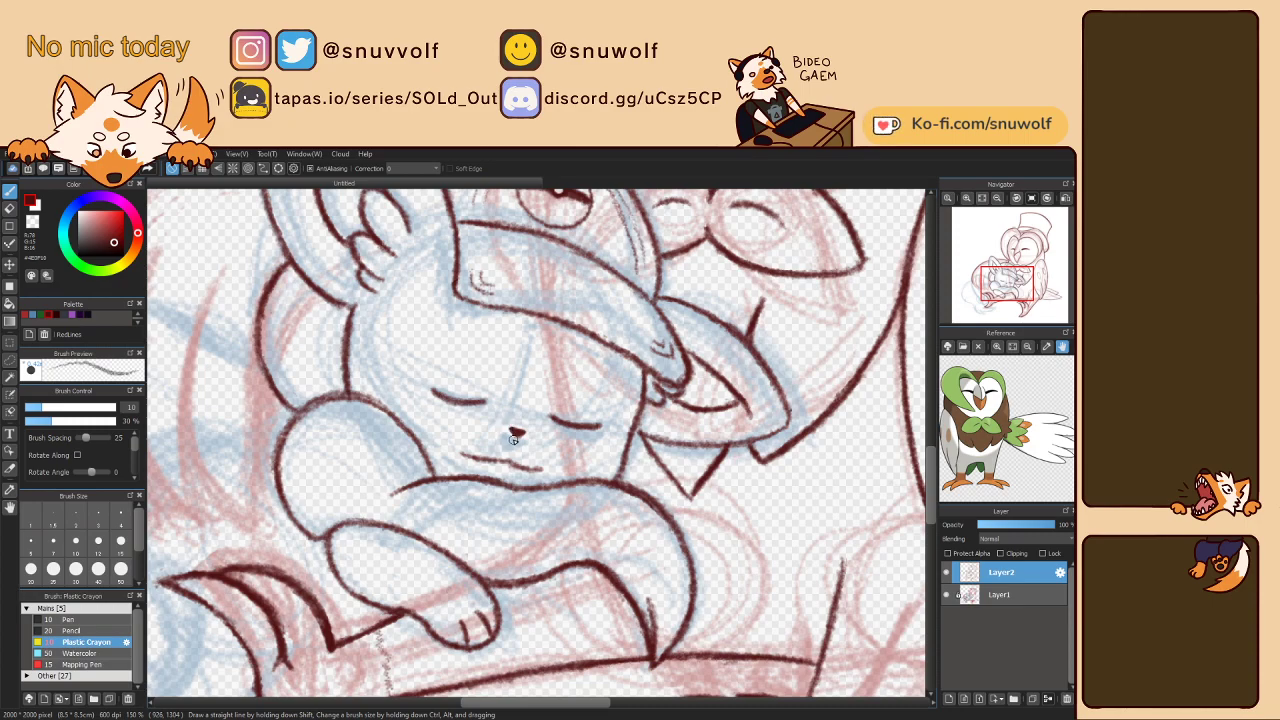
{"action": "key", "text": "l"}
{"action": "mouse_move", "coordinate": [504, 451]}
{"action": "left_mouse_down"}
{"action": "mouse_move", "coordinate": [532, 447]}
{"action": "mouse_move", "coordinate": [508, 453]}
{"action": "left_mouse_up"}
{"action": "key", "text": "ctrl+t"}
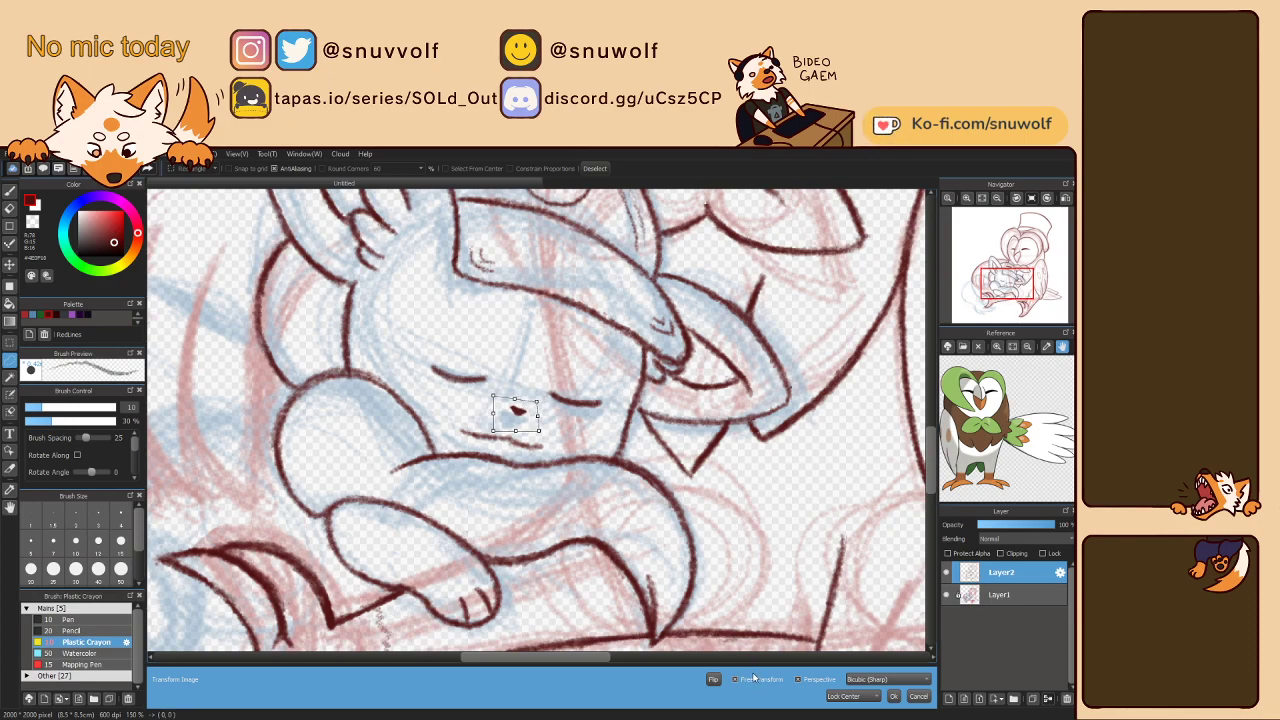
{"action": "left_click_drag", "start_coordinate": [539, 394], "coordinate": [529, 401]}
{"action": "left_click", "coordinate": [893, 696]}
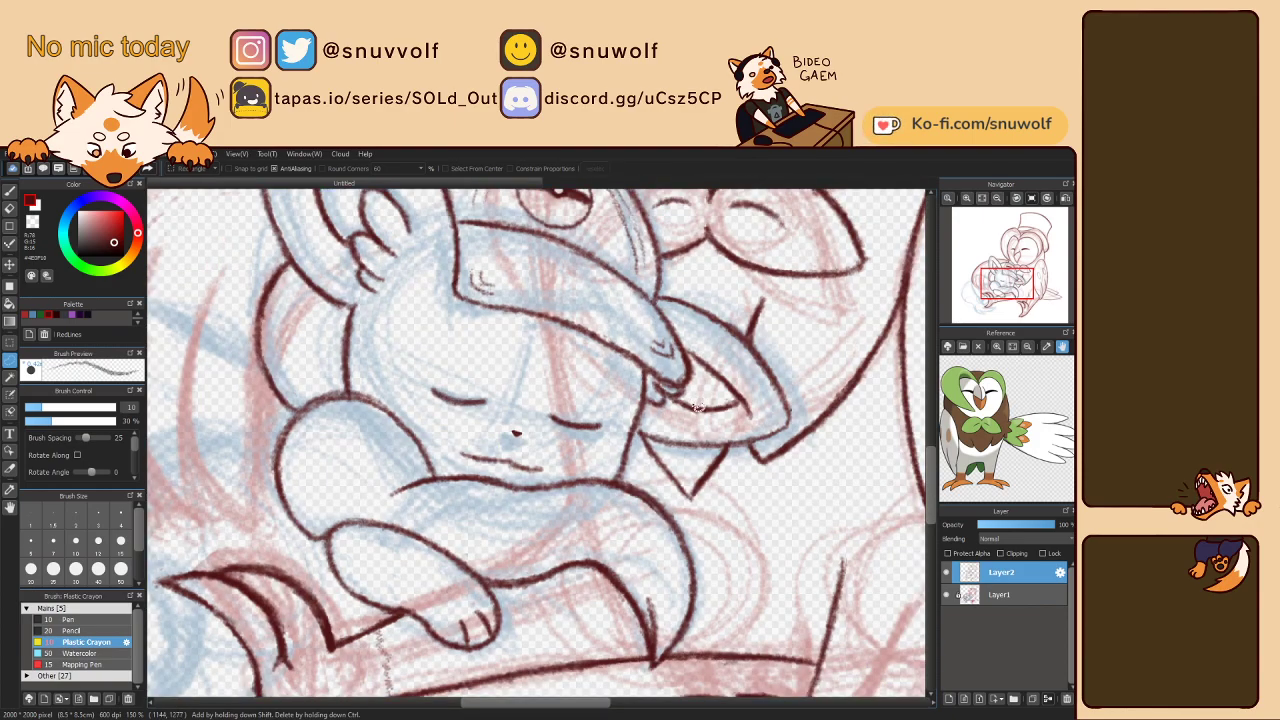
{"action": "key", "text": "b"}
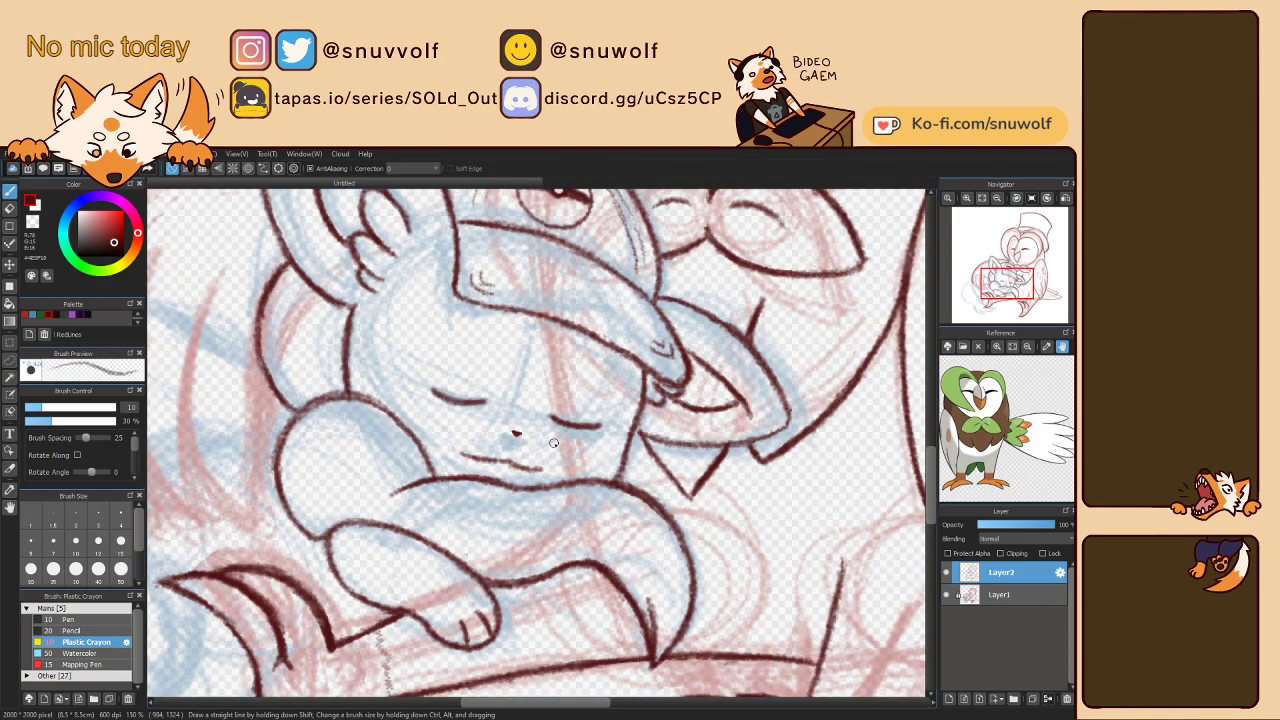
- Clear the selection around the nose and check the full line art with the sketch layer briefly hidden
{"action": "key", "text": "v"}
{"action": "key", "text": "ctrl+a"}
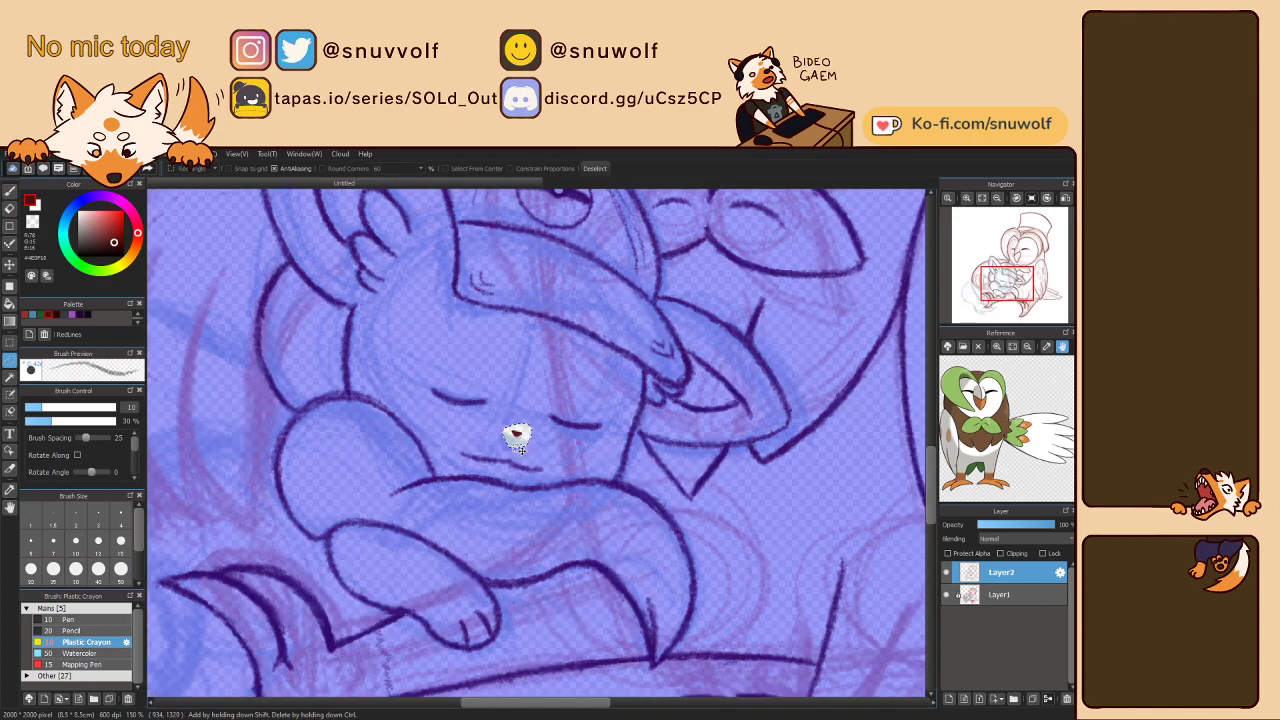
{"action": "key", "text": "ctrl+d"}
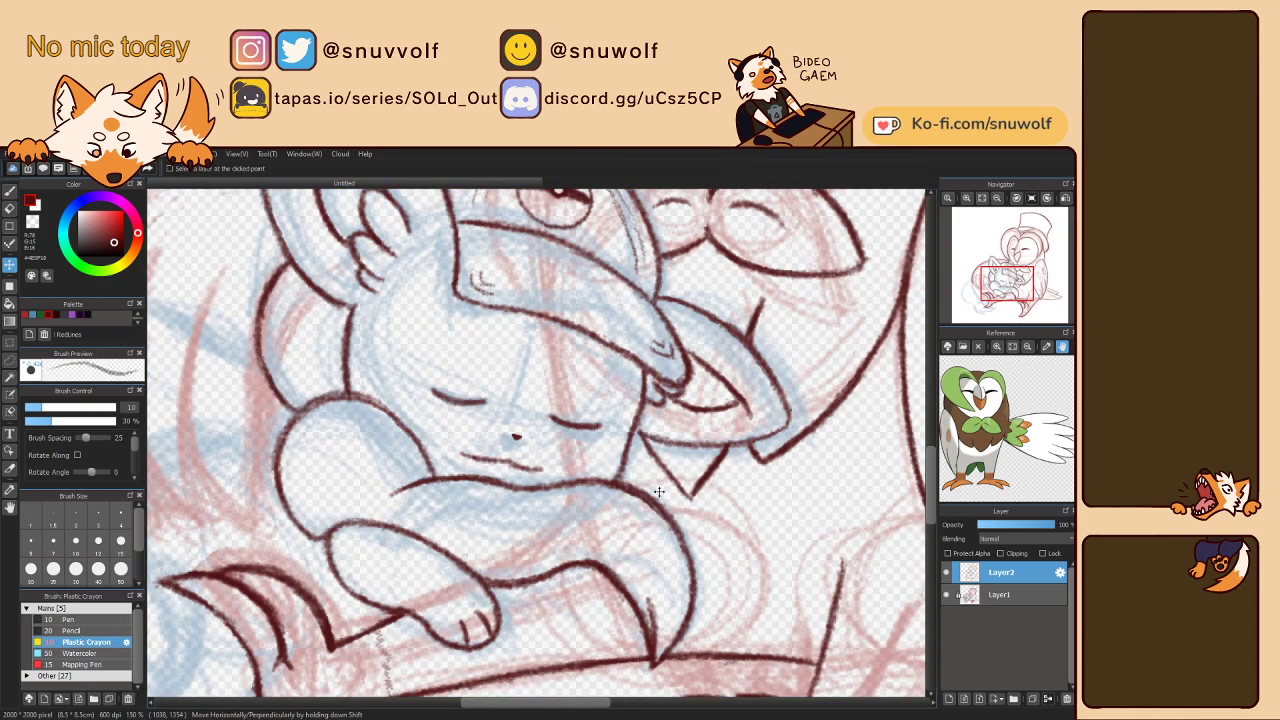
{"action": "key", "text": "b"}
{"action": "left_click", "coordinate": [982, 199]}
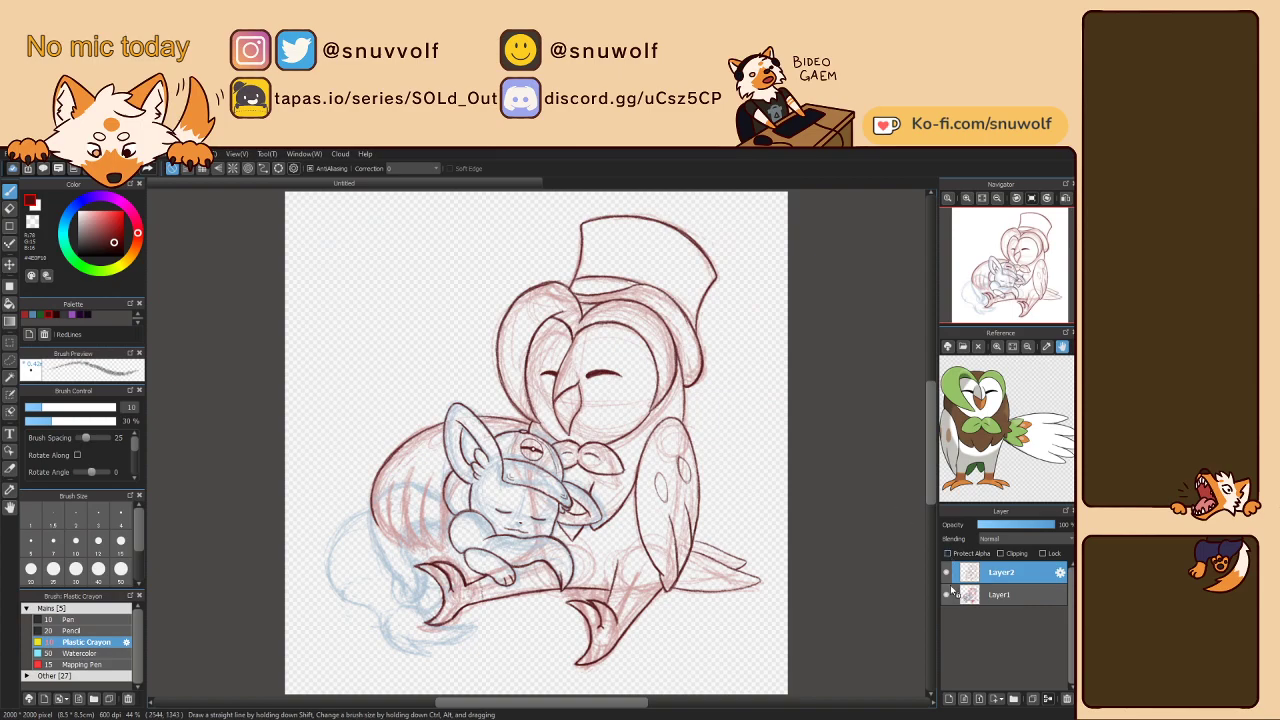
{"action": "left_click", "coordinate": [946, 595]}
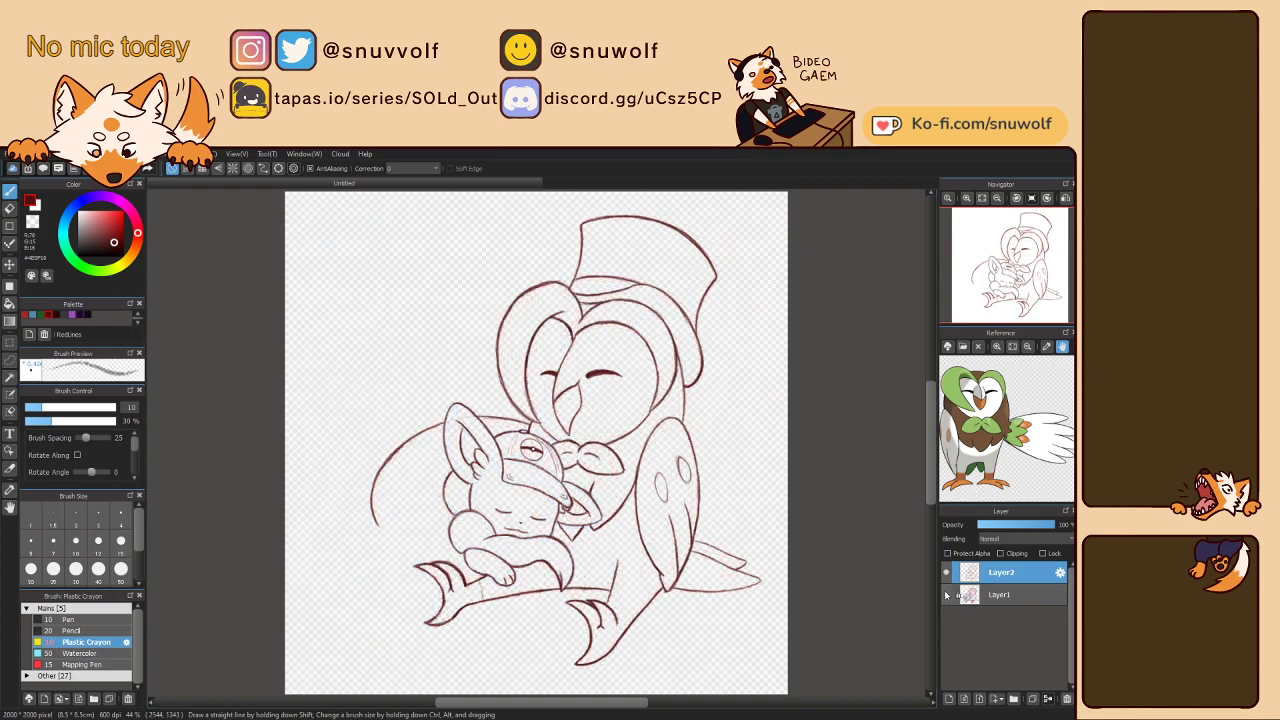
{"action": "left_click", "coordinate": [946, 595]}
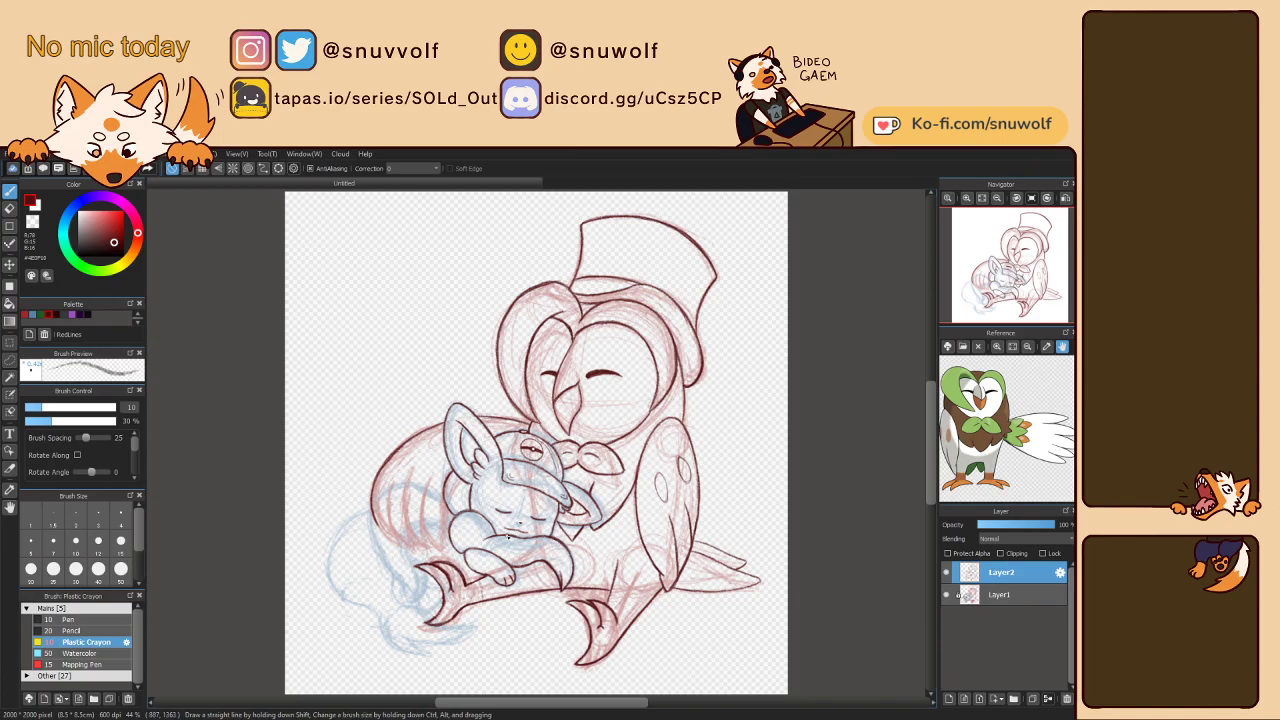
- Ink the long curved line running from the outer edge of the owl's wing down to beside the talons
{"action": "left_click", "coordinate": [966, 198]}
{"action": "left_click", "coordinate": [966, 198]}
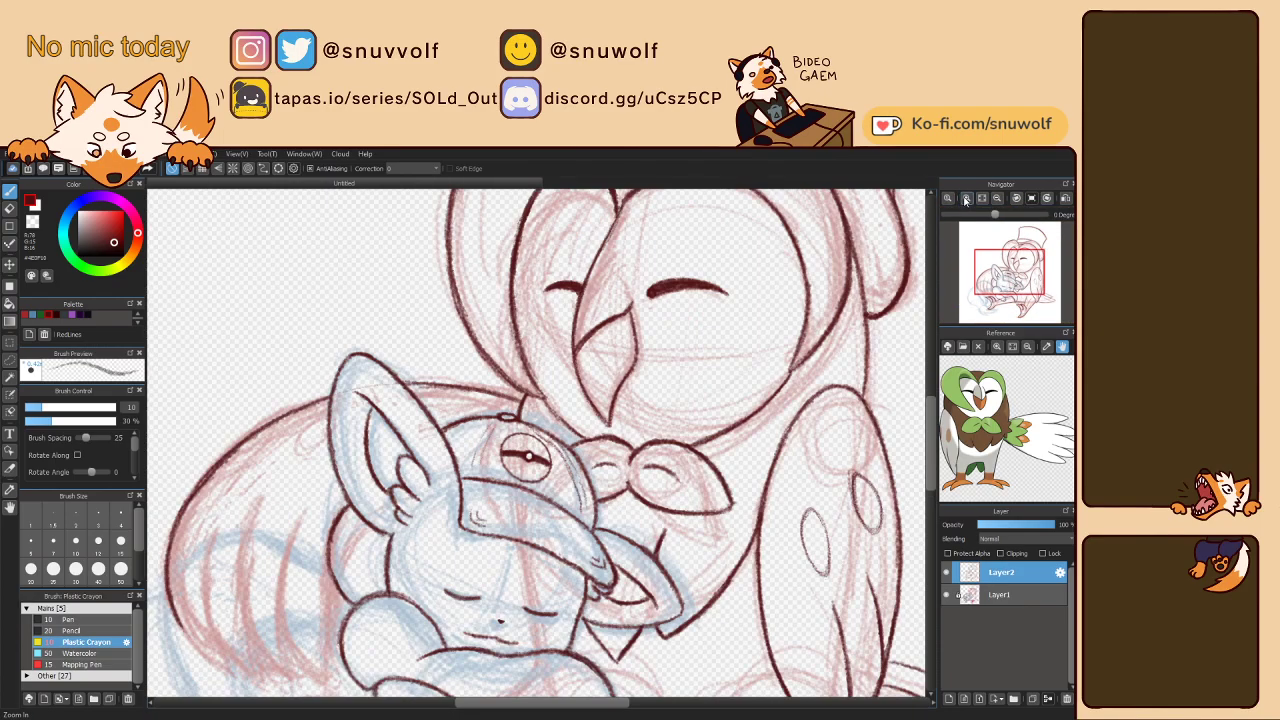
{"action": "left_click_drag", "start_coordinate": [1000, 268], "coordinate": [990, 300]}
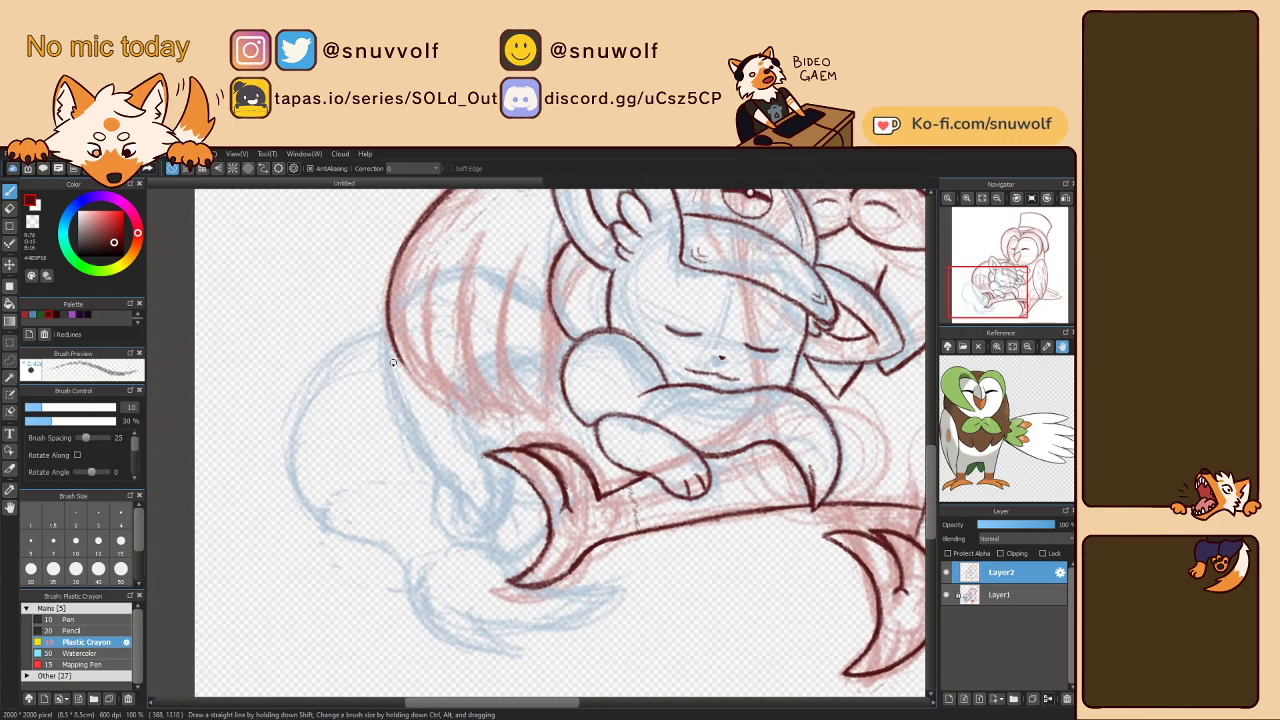
{"action": "key", "text": "ctrl+z"}
{"action": "mouse_move", "coordinate": [386, 321]}
{"action": "left_mouse_down"}
{"action": "mouse_move", "coordinate": [376, 372]}
{"action": "mouse_move", "coordinate": [404, 431]}
{"action": "left_mouse_up"}
{"action": "key", "text": "ctrl+z"}
{"action": "mouse_move", "coordinate": [376, 352]}
{"action": "left_mouse_down"}
{"action": "mouse_move", "coordinate": [388, 405]}
{"action": "mouse_move", "coordinate": [475, 536]}
{"action": "mouse_move", "coordinate": [476, 508]}
{"action": "mouse_move", "coordinate": [472, 538]}
{"action": "left_mouse_up"}
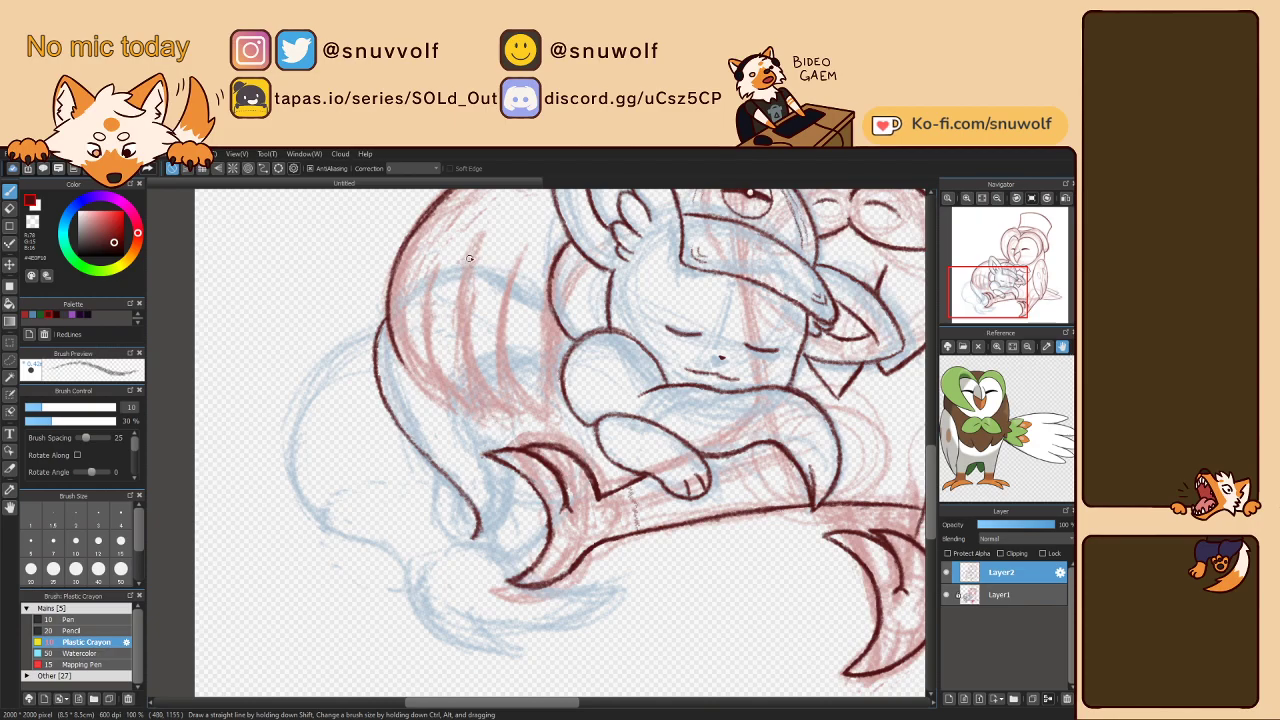
- Ink two long curved feather lines on the owl's wing behind the sleeping figure
{"action": "mouse_move", "coordinate": [477, 240]}
{"action": "left_mouse_down"}
{"action": "mouse_move", "coordinate": [462, 278]}
{"action": "mouse_move", "coordinate": [465, 344]}
{"action": "mouse_move", "coordinate": [461, 312]}
{"action": "mouse_move", "coordinate": [470, 362]}
{"action": "mouse_move", "coordinate": [460, 310]}
{"action": "mouse_move", "coordinate": [505, 417]}
{"action": "left_mouse_up"}
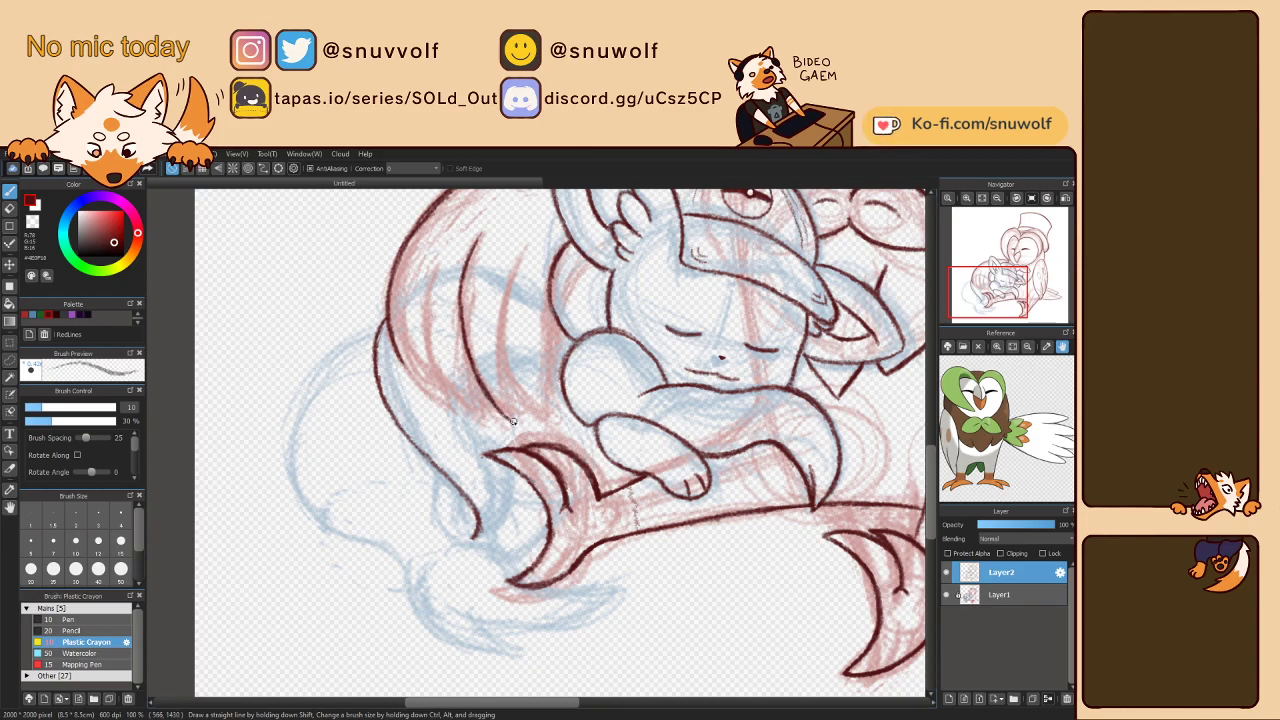
{"action": "left_click_drag", "start_coordinate": [524, 247], "coordinate": [511, 271]}
{"action": "mouse_move", "coordinate": [511, 271]}
{"action": "left_mouse_down"}
{"action": "mouse_move", "coordinate": [525, 240]}
{"action": "mouse_move", "coordinate": [502, 301]}
{"action": "left_mouse_up"}
{"action": "key", "text": "ctrl+z"}
{"action": "key", "text": "ctrl+z"}
{"action": "mouse_move", "coordinate": [514, 268]}
{"action": "left_mouse_down"}
{"action": "mouse_move", "coordinate": [497, 336]}
{"action": "mouse_move", "coordinate": [529, 397]}
{"action": "left_mouse_up"}
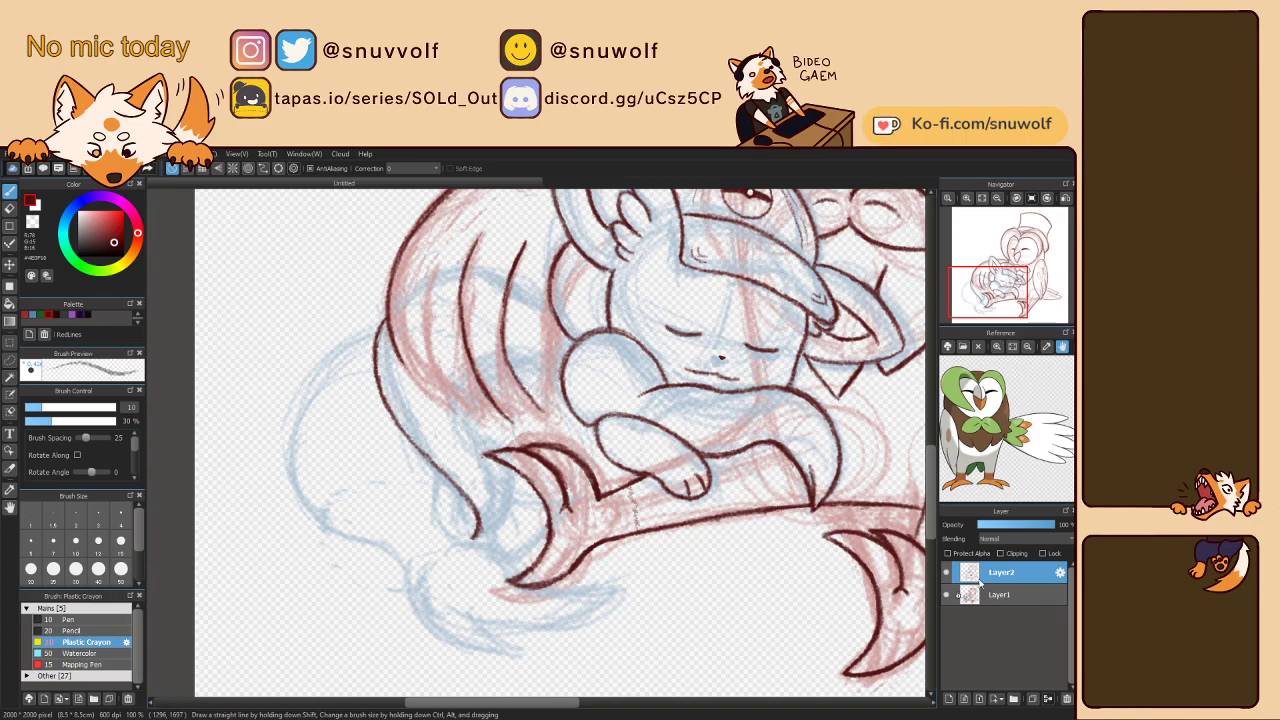
- Add a new layer, ink a small ring band on the paw's middle toe with brush size 5, and merge it into the line art
{"action": "left_click", "coordinate": [950, 699]}
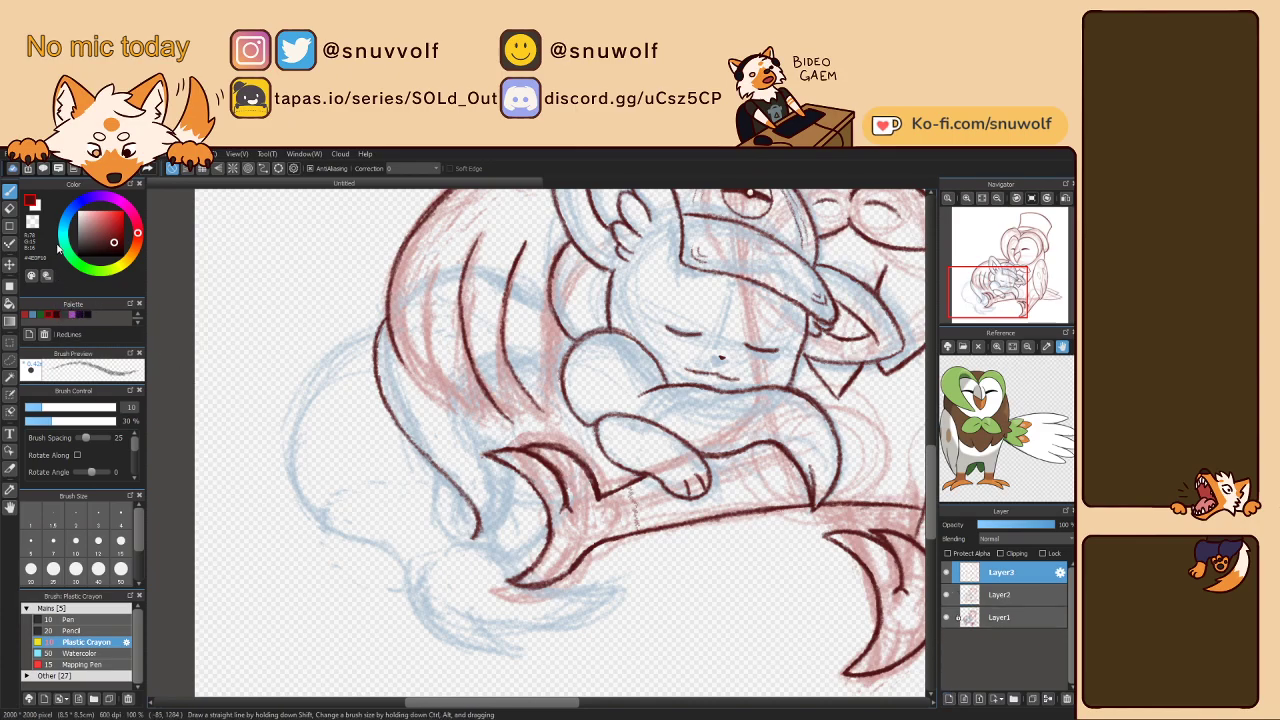
{"action": "left_click", "coordinate": [31, 540]}
{"action": "left_click", "coordinate": [966, 198]}
{"action": "left_click_drag", "start_coordinate": [990, 295], "coordinate": [1004, 297]}
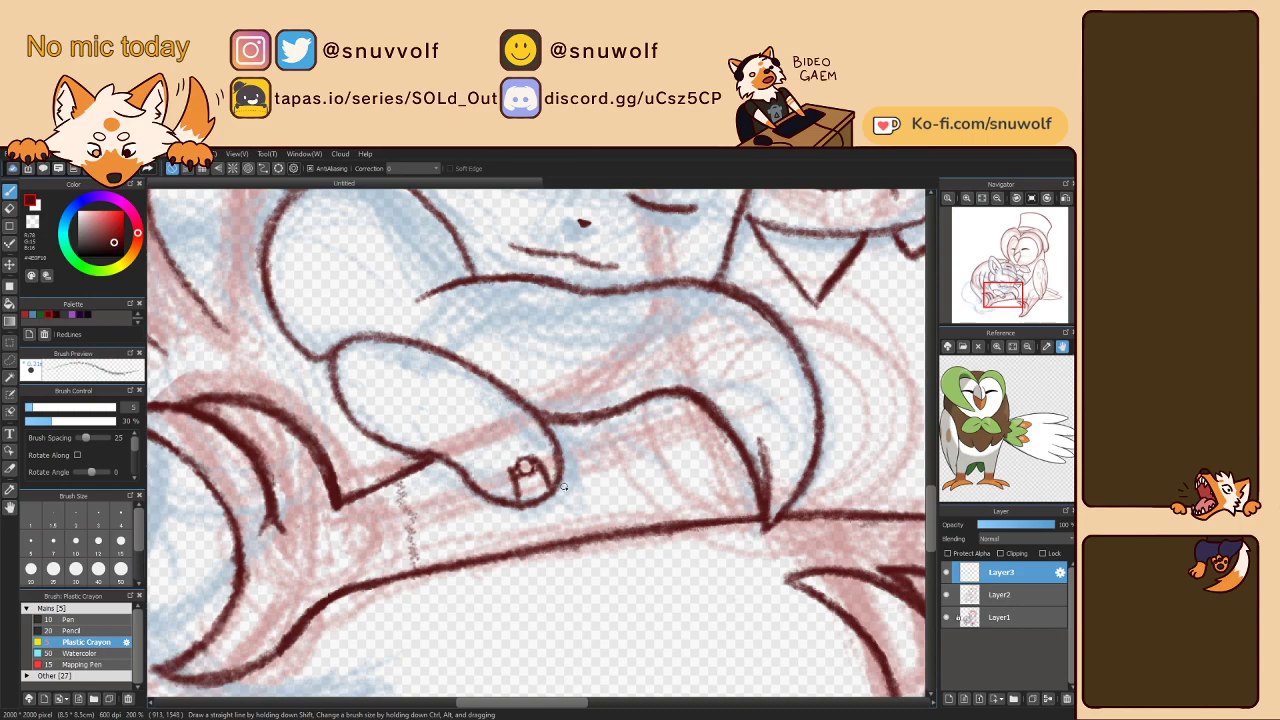
{"action": "left_click", "coordinate": [1047, 698]}
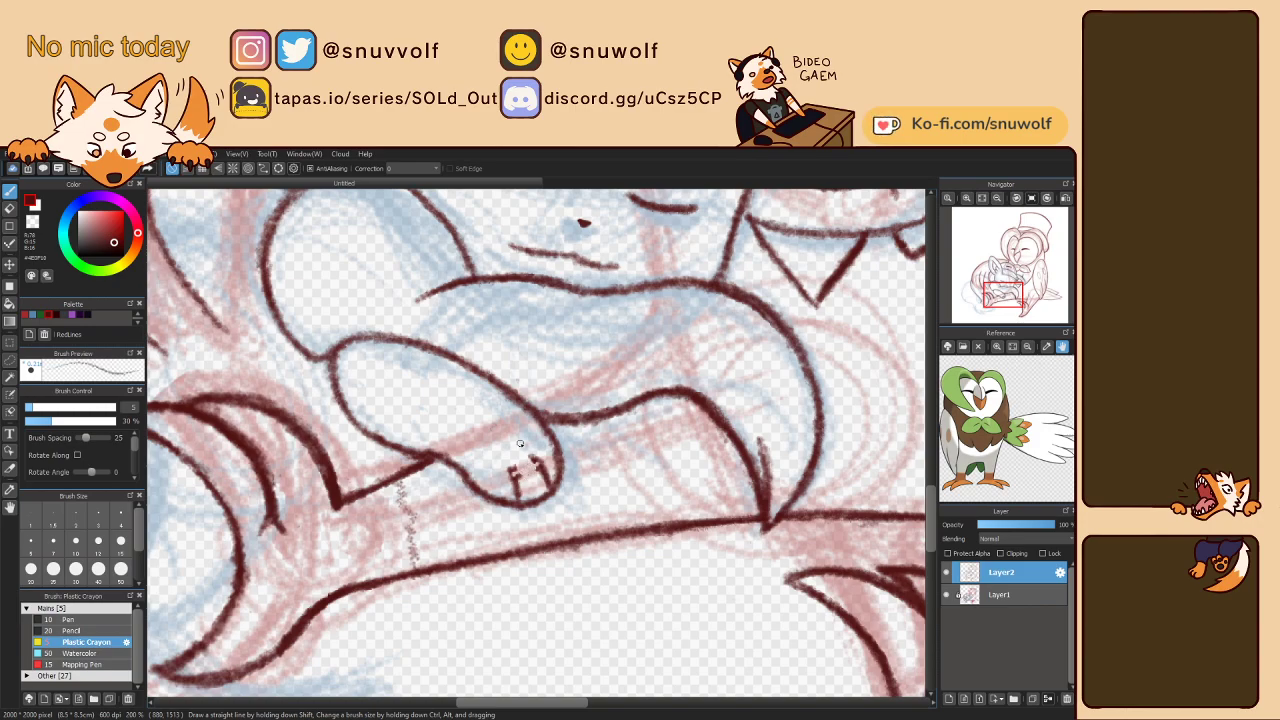
- Ink the small round stone and tidy the band of the toe ring, using rotated views
{"action": "key", "text": "Left"}
{"action": "key", "text": "Left"}
{"action": "key", "text": "Left"}
{"action": "key", "text": "Left"}
{"action": "key", "text": "Left"}
{"action": "key", "text": "Left"}
{"action": "key", "text": "Left"}
{"action": "key", "text": "Left"}
{"action": "key", "text": "Left"}
{"action": "key", "text": "Left"}
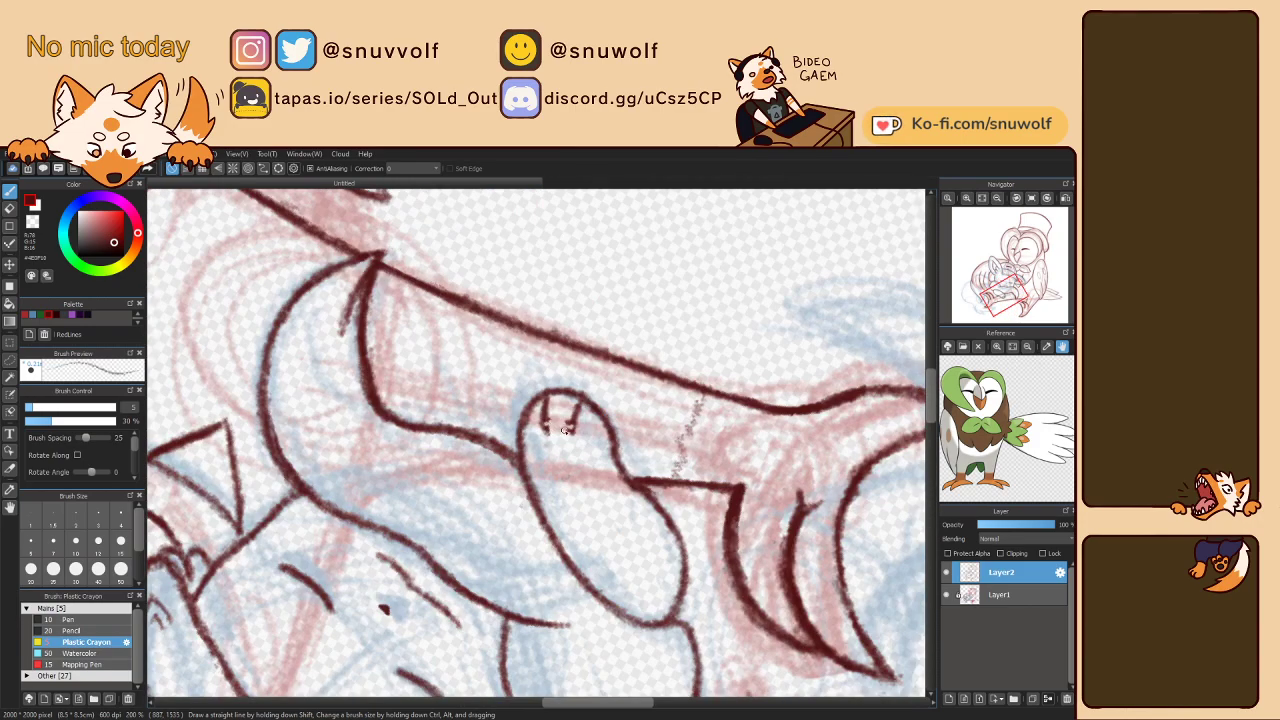
{"action": "left_click_drag", "start_coordinate": [561, 420], "coordinate": [550, 424]}
{"action": "key", "text": "Right"}
{"action": "key", "text": "Right"}
{"action": "key", "text": "Right"}
{"action": "key", "text": "Right"}
{"action": "key", "text": "Right"}
{"action": "key", "text": "Right"}
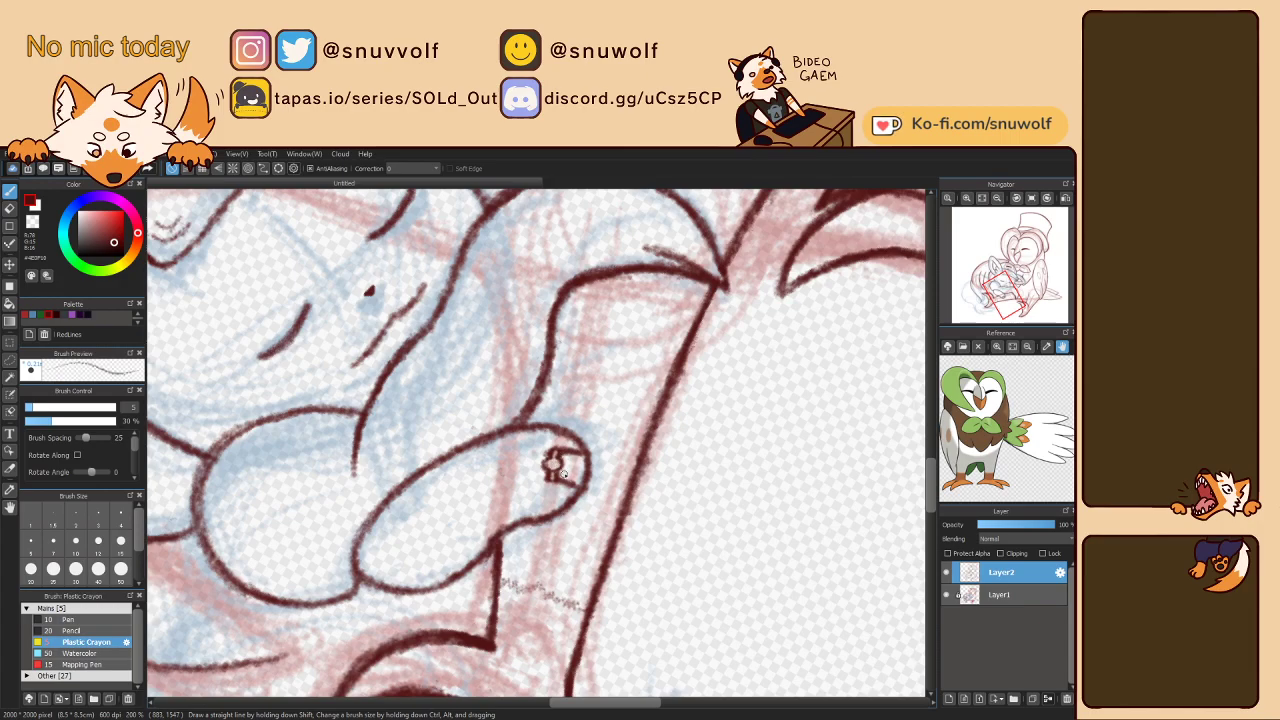
{"action": "key", "text": "Right"}
{"action": "key", "text": "Right"}
{"action": "key", "text": "Right"}
{"action": "key", "text": "Right"}
{"action": "key", "text": "Right"}
{"action": "key", "text": "Right"}
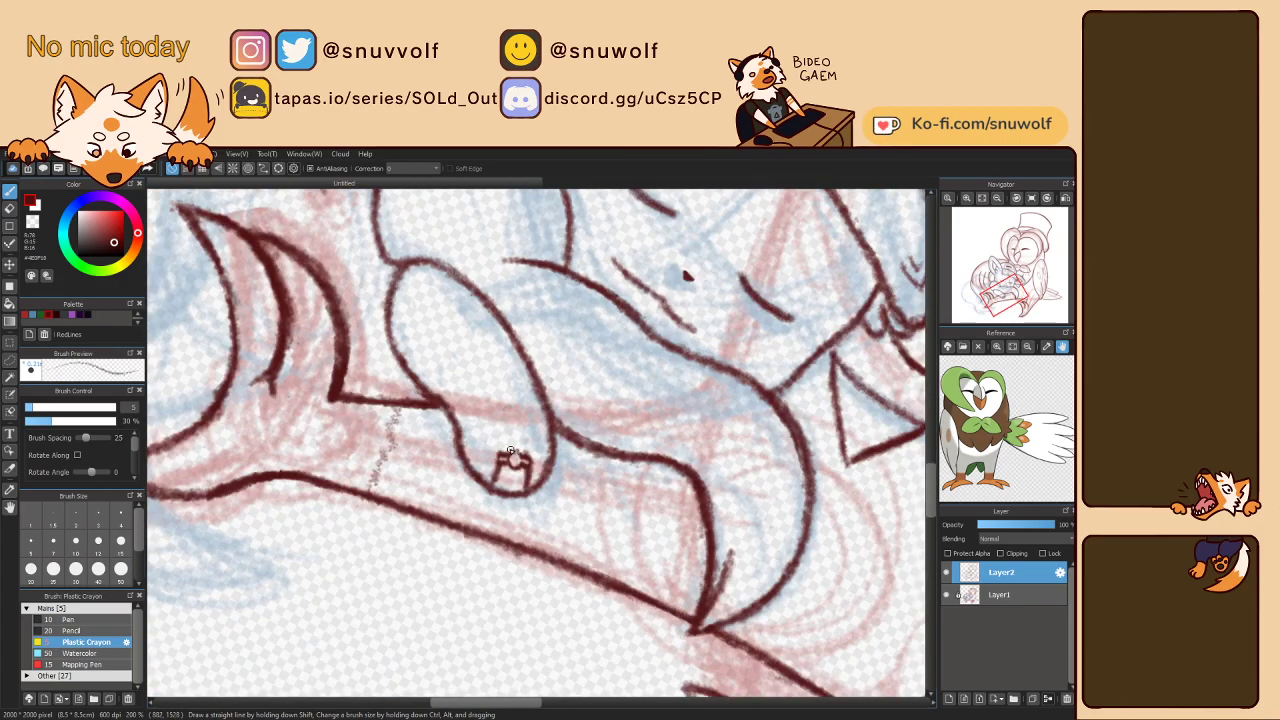
{"action": "key", "text": "Left"}
{"action": "key", "text": "Left"}
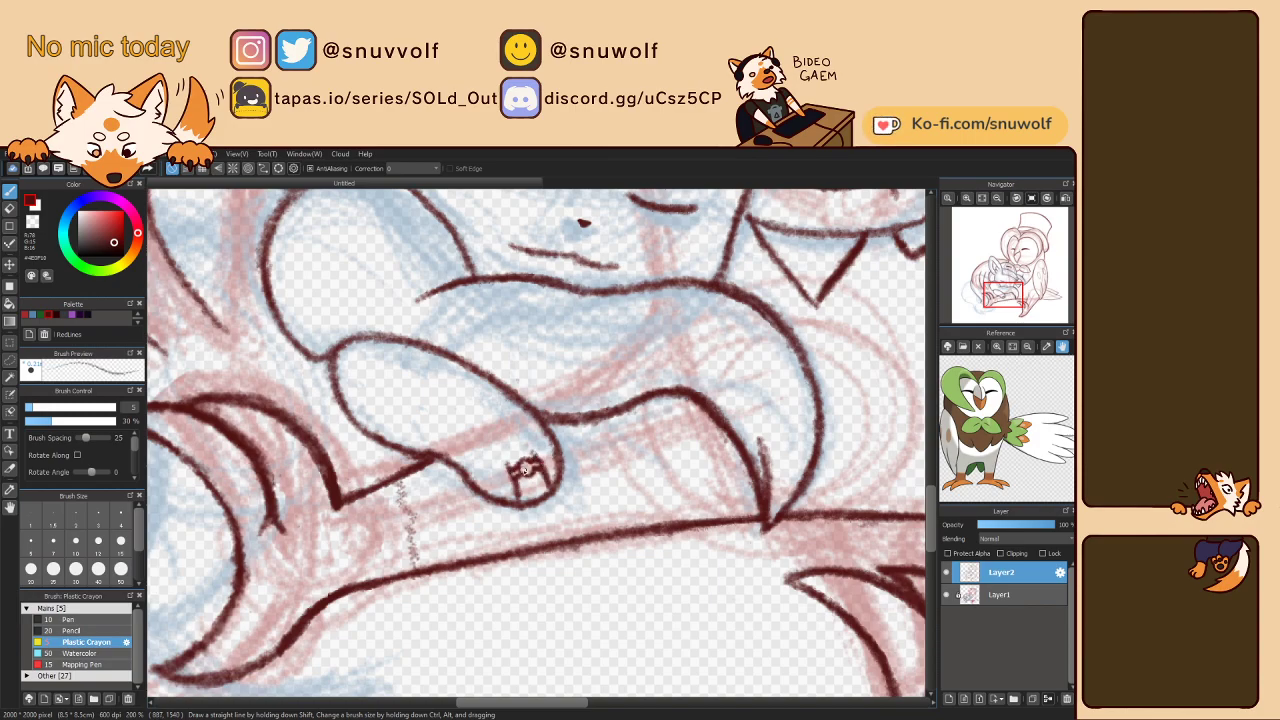
- Switch to brush size 10 and redraw the near-vertical leg line down to the owl's front talons
{"action": "left_click", "coordinate": [76, 543]}
{"action": "left_click_drag", "start_coordinate": [1014, 312], "coordinate": [1024, 305]}
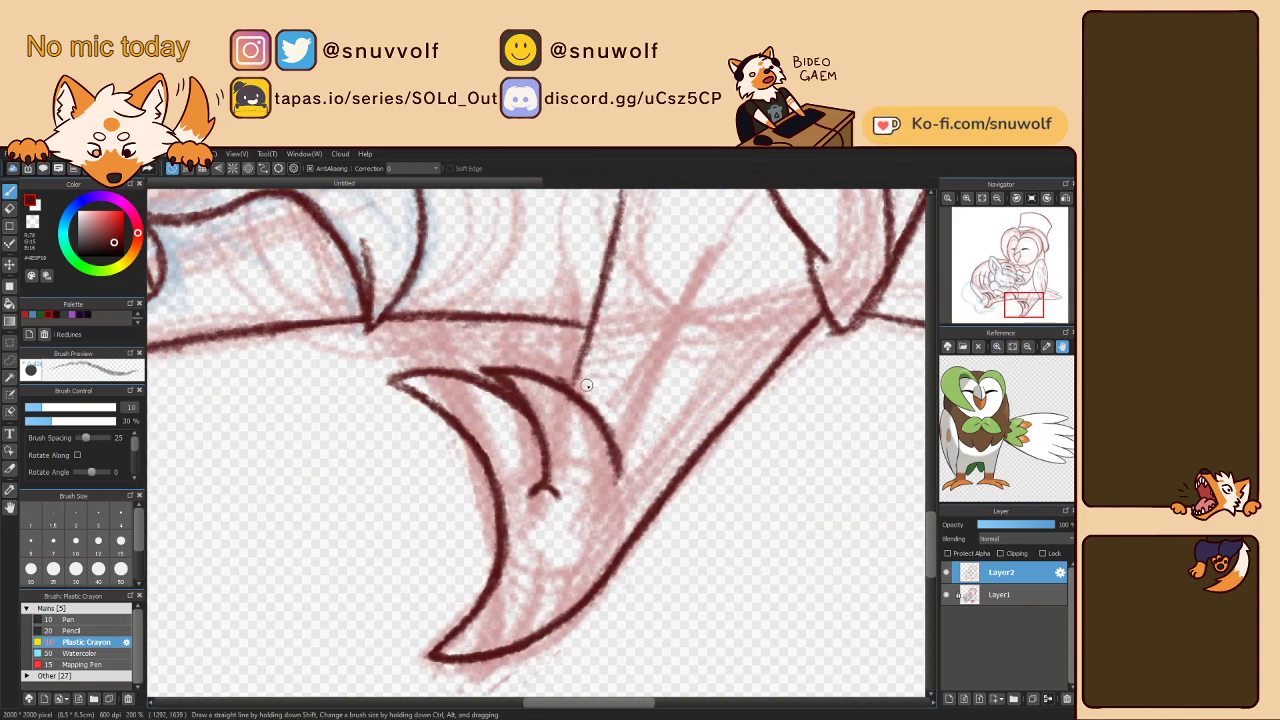
{"action": "mouse_move", "coordinate": [606, 287]}
{"action": "left_mouse_down"}
{"action": "mouse_move", "coordinate": [615, 244]}
{"action": "mouse_move", "coordinate": [584, 391]}
{"action": "mouse_move", "coordinate": [609, 270]}
{"action": "left_mouse_up"}
{"action": "mouse_move", "coordinate": [572, 374]}
{"action": "left_mouse_down"}
{"action": "mouse_move", "coordinate": [574, 386]}
{"action": "mouse_move", "coordinate": [599, 277]}
{"action": "mouse_move", "coordinate": [584, 363]}
{"action": "mouse_move", "coordinate": [582, 346]}
{"action": "left_mouse_up"}
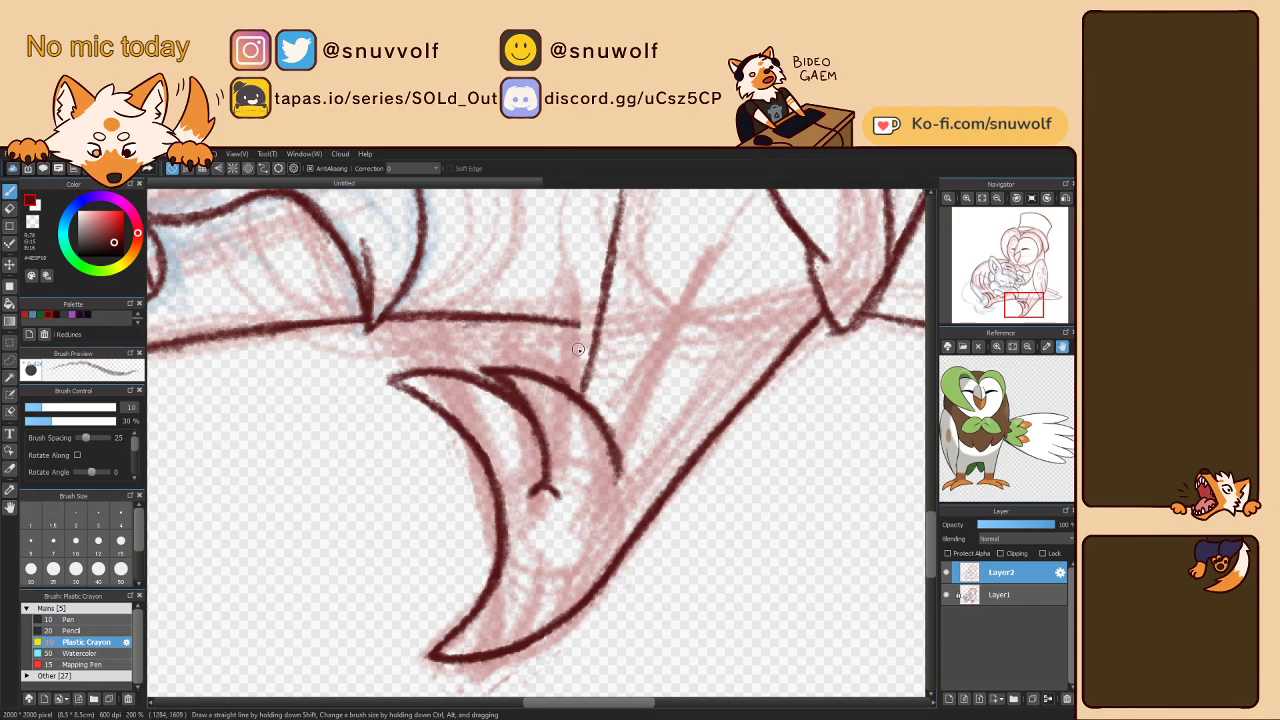
- Extend the owl's lower body line to meet the leg line, and add a faint rough ankle curve above the talons
{"action": "key", "text": "Right"}
{"action": "key", "text": "Right"}
{"action": "key", "text": "Right"}
{"action": "key", "text": "Right"}
{"action": "key", "text": "Right"}
{"action": "key", "text": "Right"}
{"action": "mouse_move", "coordinate": [654, 487]}
{"action": "left_mouse_down"}
{"action": "mouse_move", "coordinate": [651, 502]}
{"action": "mouse_move", "coordinate": [655, 489]}
{"action": "left_mouse_up"}
{"action": "key", "text": "Left"}
{"action": "key", "text": "Left"}
{"action": "key", "text": "Left"}
{"action": "key", "text": "Left"}
{"action": "key", "text": "Left"}
{"action": "key", "text": "Left"}
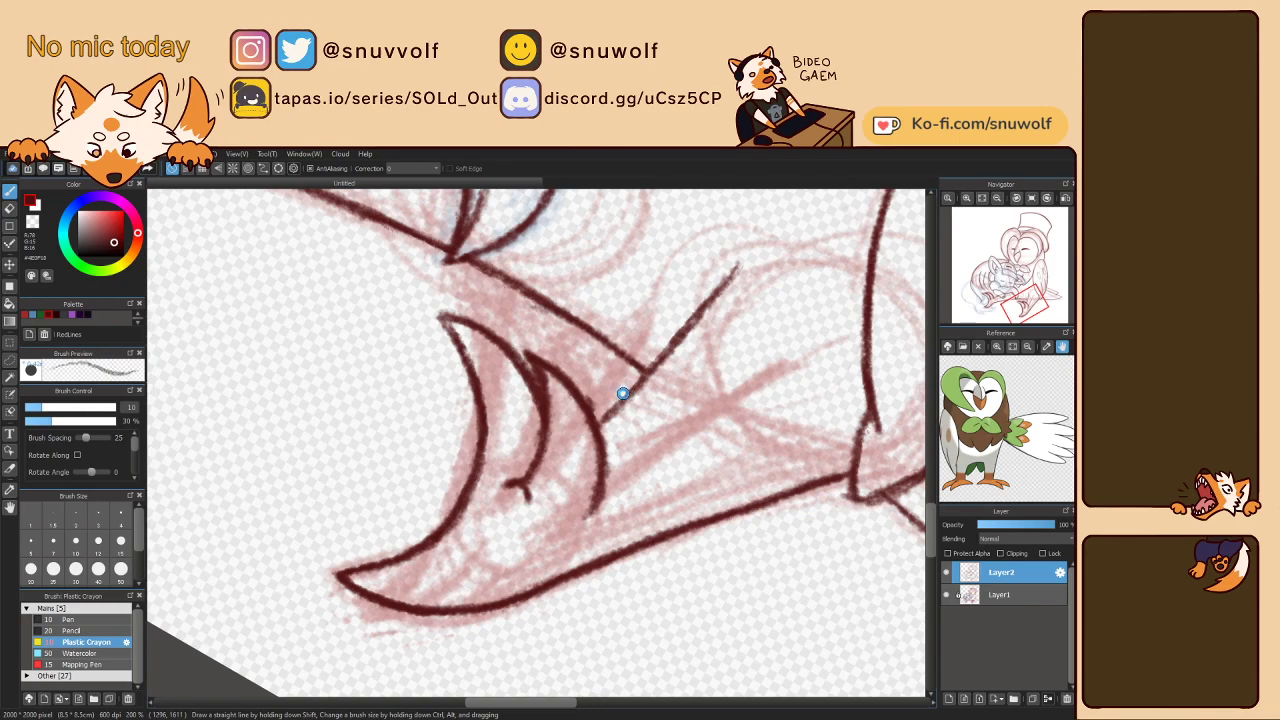
{"action": "left_click_drag", "start_coordinate": [594, 355], "coordinate": [595, 342]}
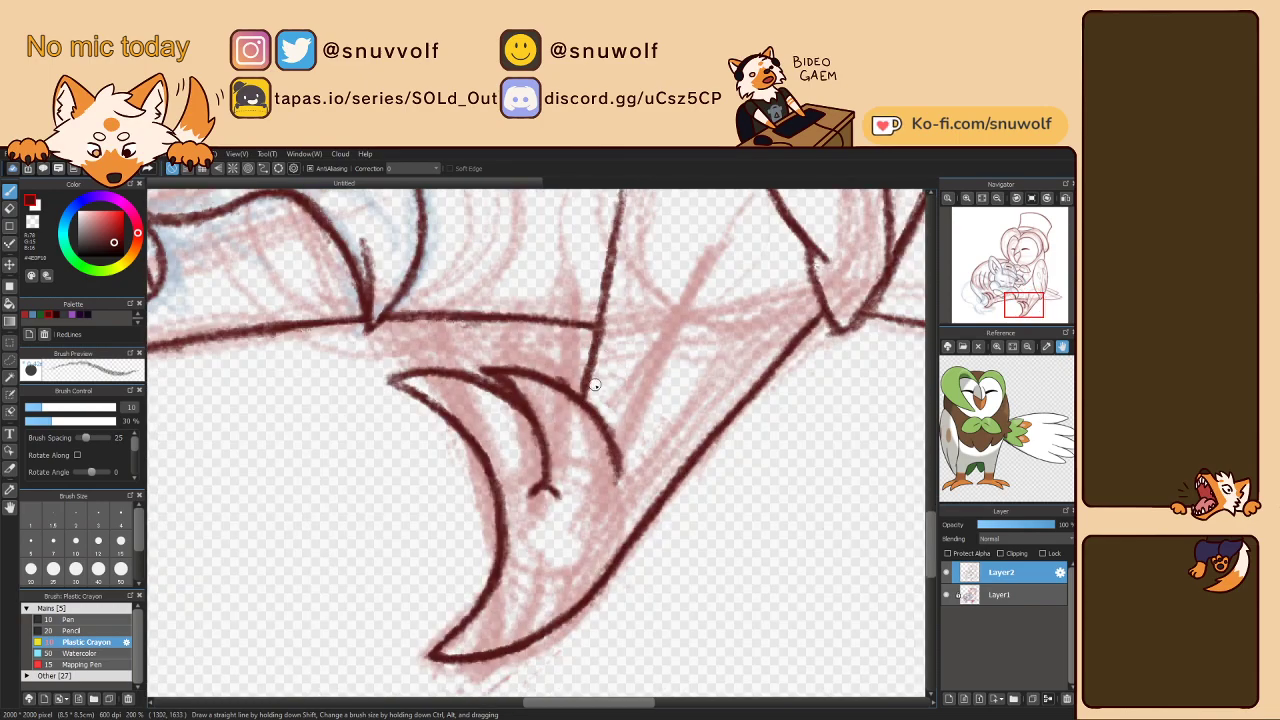
{"action": "mouse_move", "coordinate": [603, 402]}
{"action": "left_mouse_down"}
{"action": "mouse_move", "coordinate": [646, 420]}
{"action": "mouse_move", "coordinate": [665, 481]}
{"action": "left_mouse_up"}
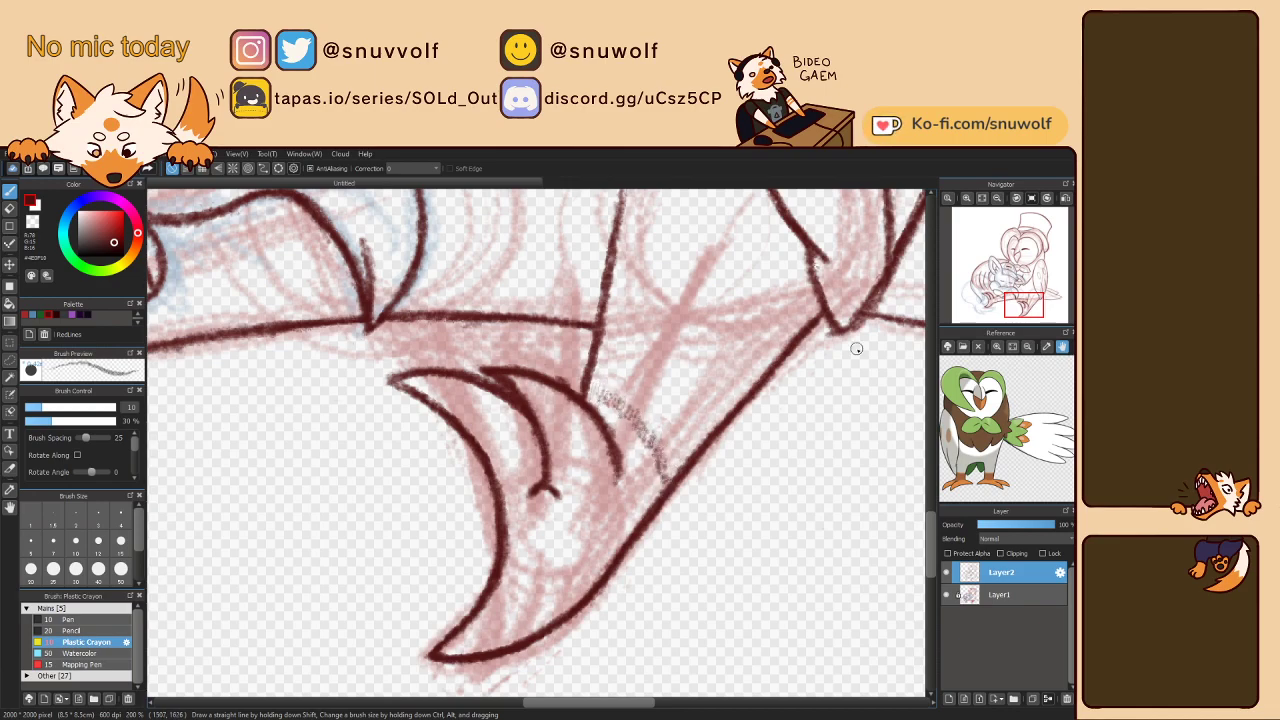
- Ink a third curved feather line near the outer edge of the owl's wing, ending at a feather tip
{"action": "scroll", "coordinate": [1016, 303], "scroll_direction": "down", "scroll_amount": 2}
{"action": "left_click", "coordinate": [1014, 301]}
{"action": "scroll", "coordinate": [1013, 298], "scroll_direction": "up", "scroll_amount": 3}
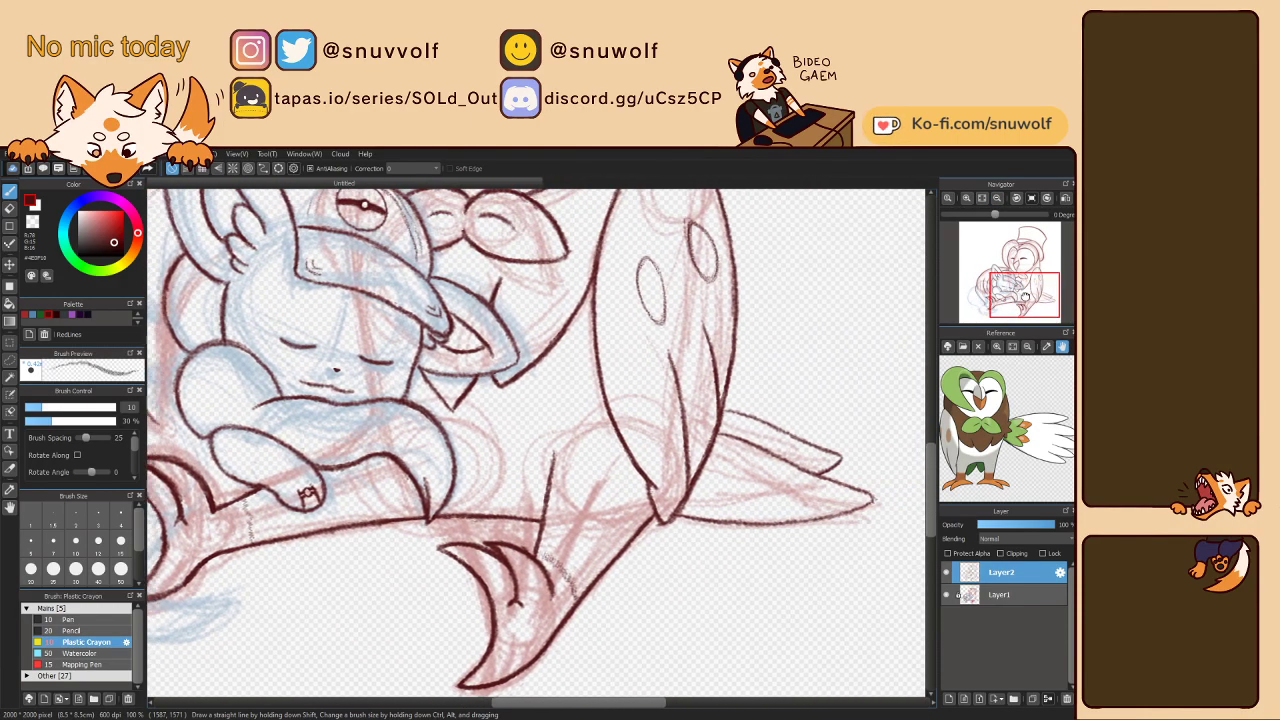
{"action": "left_click_drag", "start_coordinate": [1010, 298], "coordinate": [991, 298]}
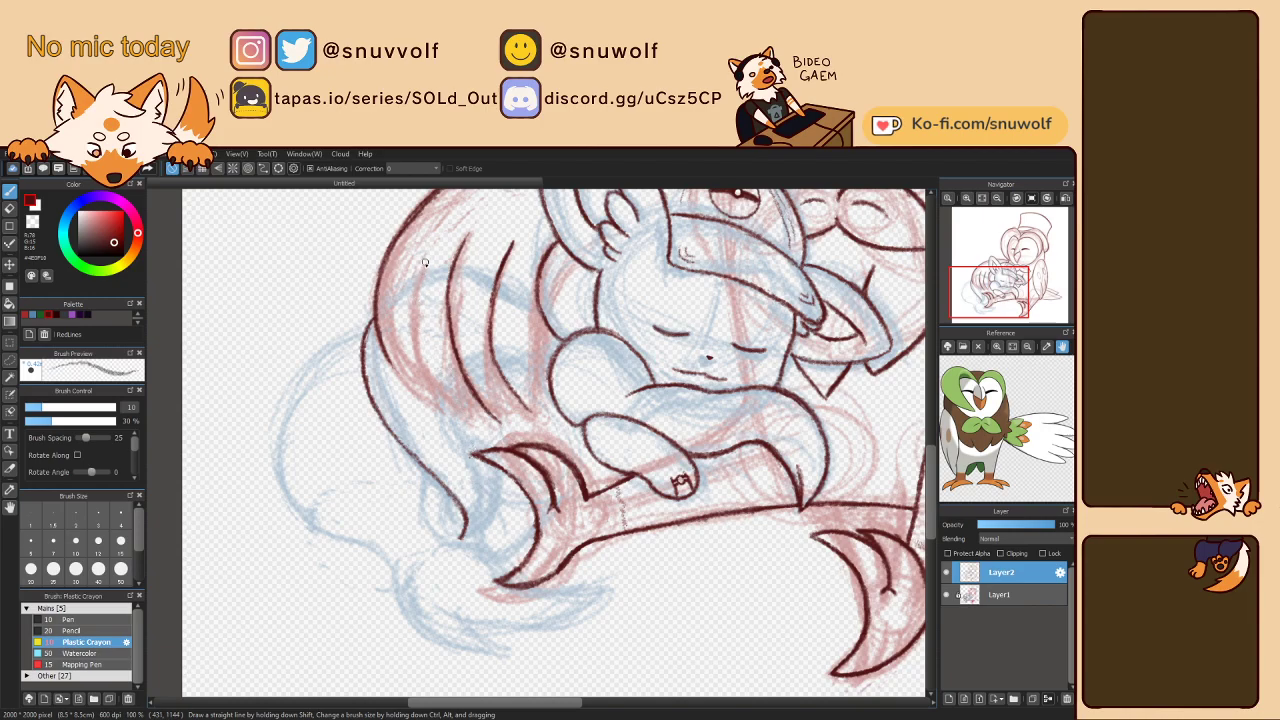
{"action": "left_click_drag", "start_coordinate": [427, 260], "coordinate": [414, 311]}
{"action": "left_click_drag", "start_coordinate": [443, 391], "coordinate": [470, 418]}
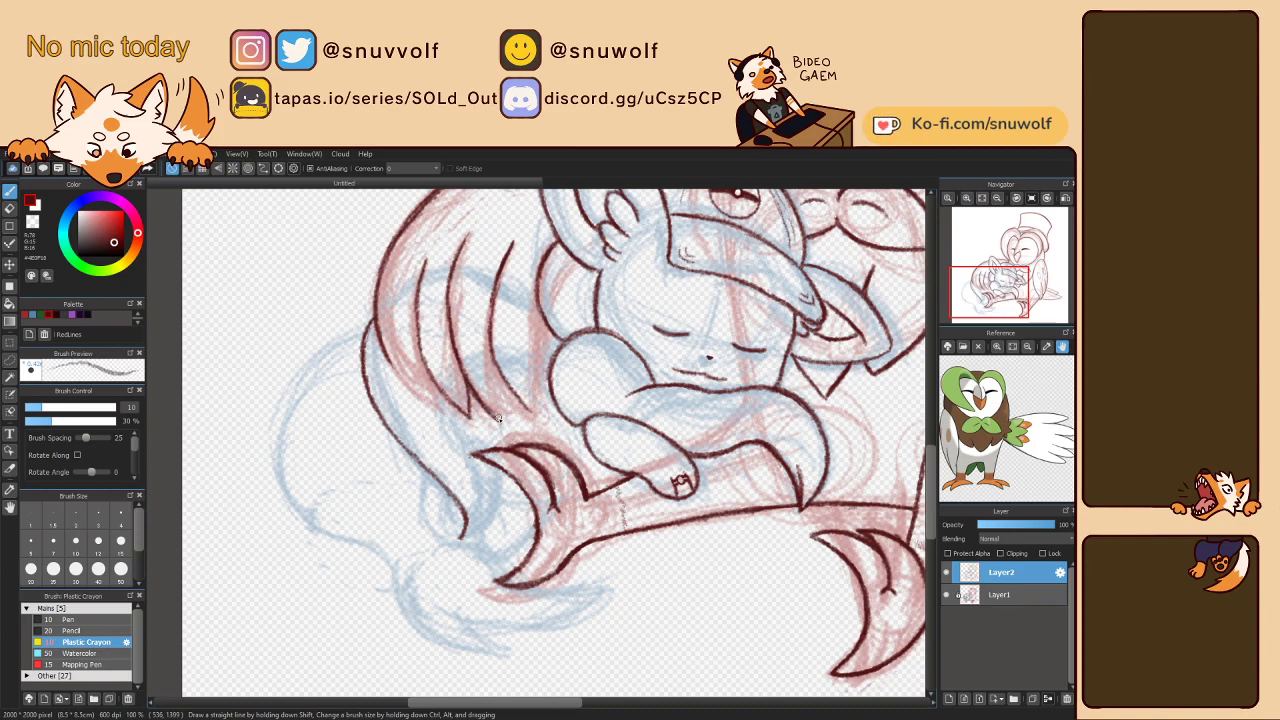
- Ink the remaining pointed feather tips and the inner feather edge beside the sleeping figure's body
{"action": "left_click_drag", "start_coordinate": [498, 369], "coordinate": [501, 421]}
{"action": "mouse_move", "coordinate": [531, 393]}
{"action": "left_mouse_down"}
{"action": "mouse_move", "coordinate": [536, 341]}
{"action": "mouse_move", "coordinate": [531, 386]}
{"action": "left_mouse_up"}
{"action": "left_click_drag", "start_coordinate": [542, 312], "coordinate": [531, 414]}
{"action": "key", "text": "ctrl+z"}
{"action": "mouse_move", "coordinate": [493, 353]}
{"action": "left_mouse_down"}
{"action": "mouse_move", "coordinate": [535, 413]}
{"action": "mouse_move", "coordinate": [506, 371]}
{"action": "left_mouse_up"}
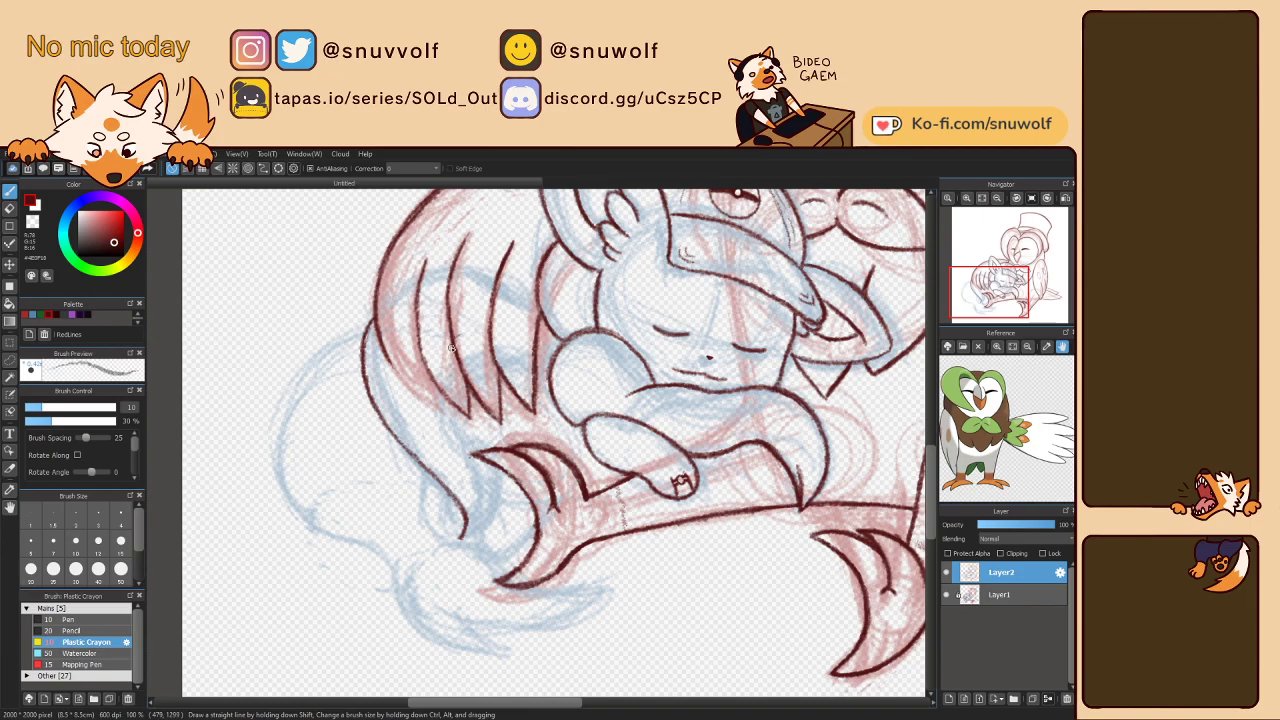
- Ink a narrow band with a small round stone between the two inner feather lines, using a rotated view
{"action": "key", "text": "Left"}
{"action": "key", "text": "Left"}
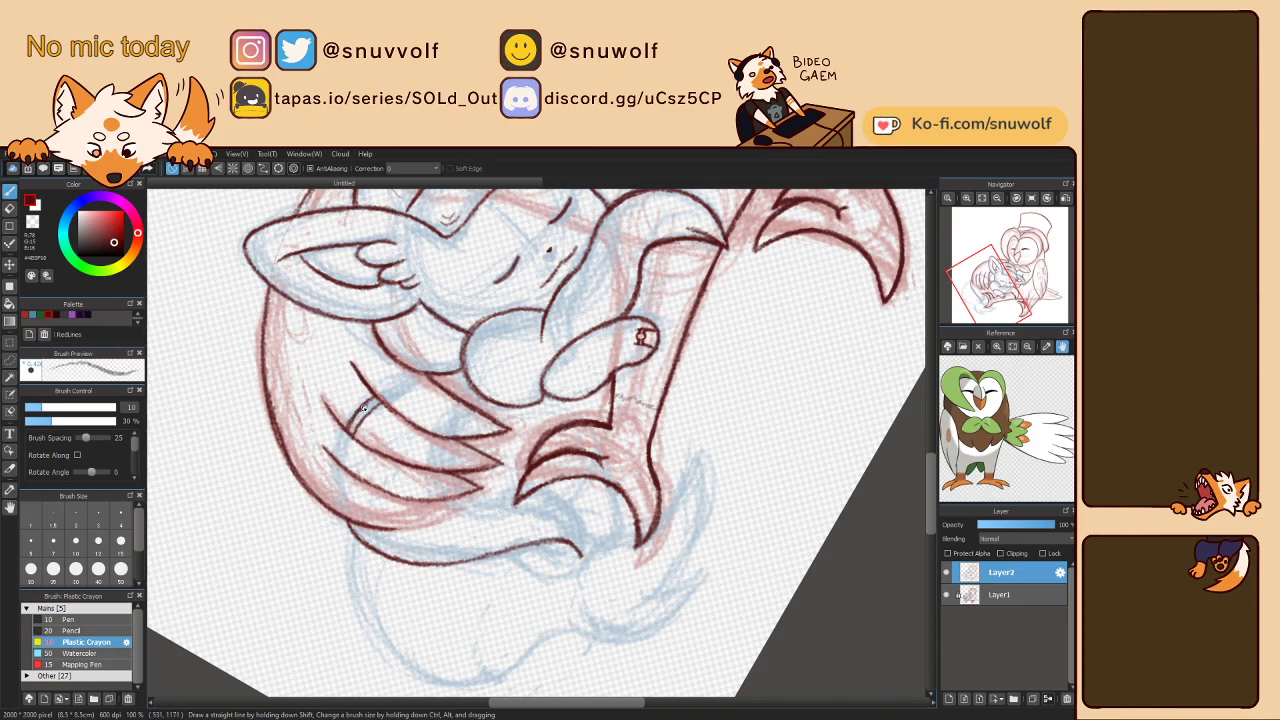
{"action": "key", "text": "Right"}
{"action": "key", "text": "Right"}
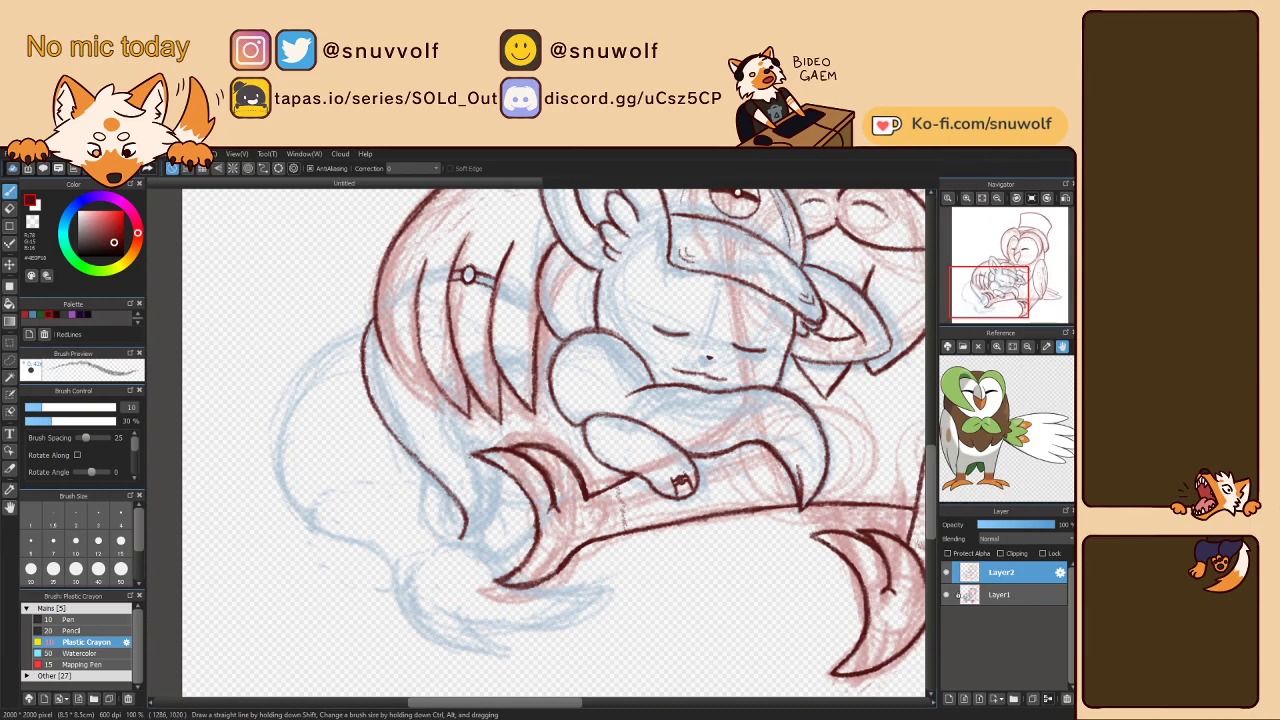
- Thicken and clean up the outlines of the wing band on both sides of its round stone
{"action": "left_click", "coordinate": [966, 198]}
{"action": "left_click", "coordinate": [966, 198]}
{"action": "left_click", "coordinate": [966, 198]}
{"action": "left_click_drag", "start_coordinate": [991, 295], "coordinate": [986, 281]}
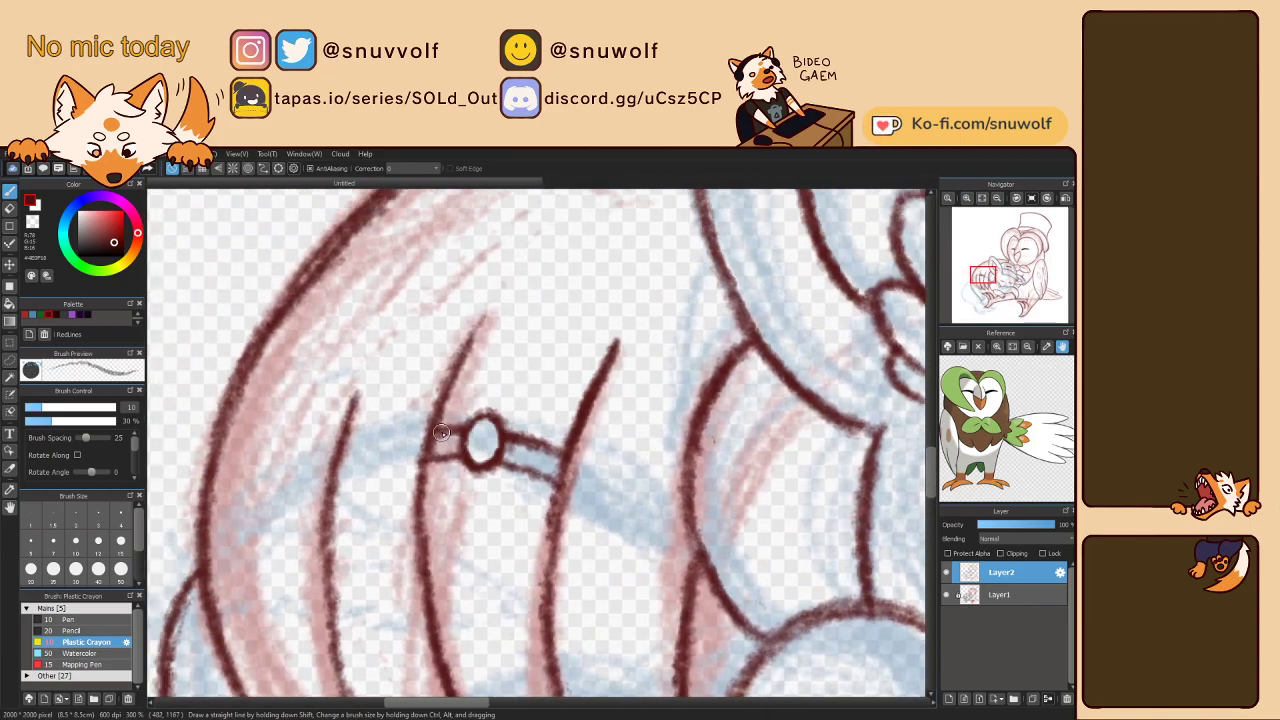
{"action": "key", "text": "Left"}
{"action": "key", "text": "Left"}
{"action": "key", "text": "Left"}
{"action": "key", "text": "Left"}
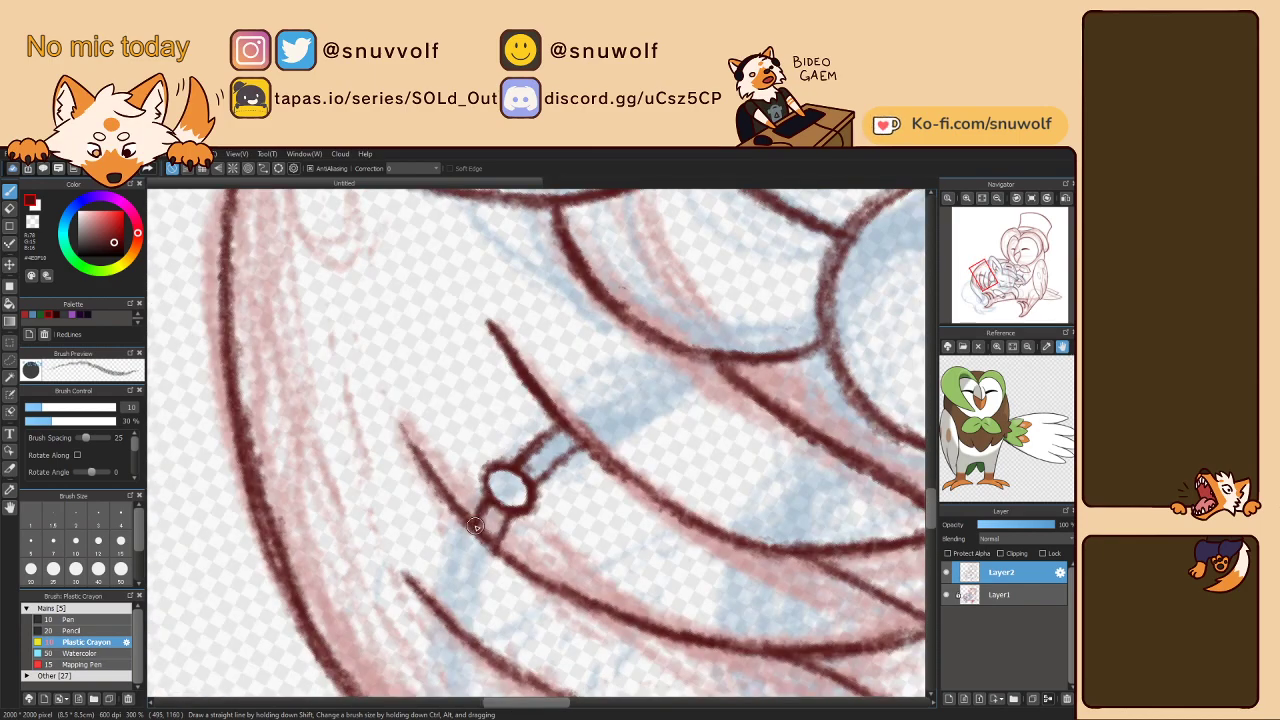
{"action": "left_click_drag", "start_coordinate": [487, 510], "coordinate": [500, 542]}
{"action": "left_click_drag", "start_coordinate": [514, 465], "coordinate": [555, 432]}
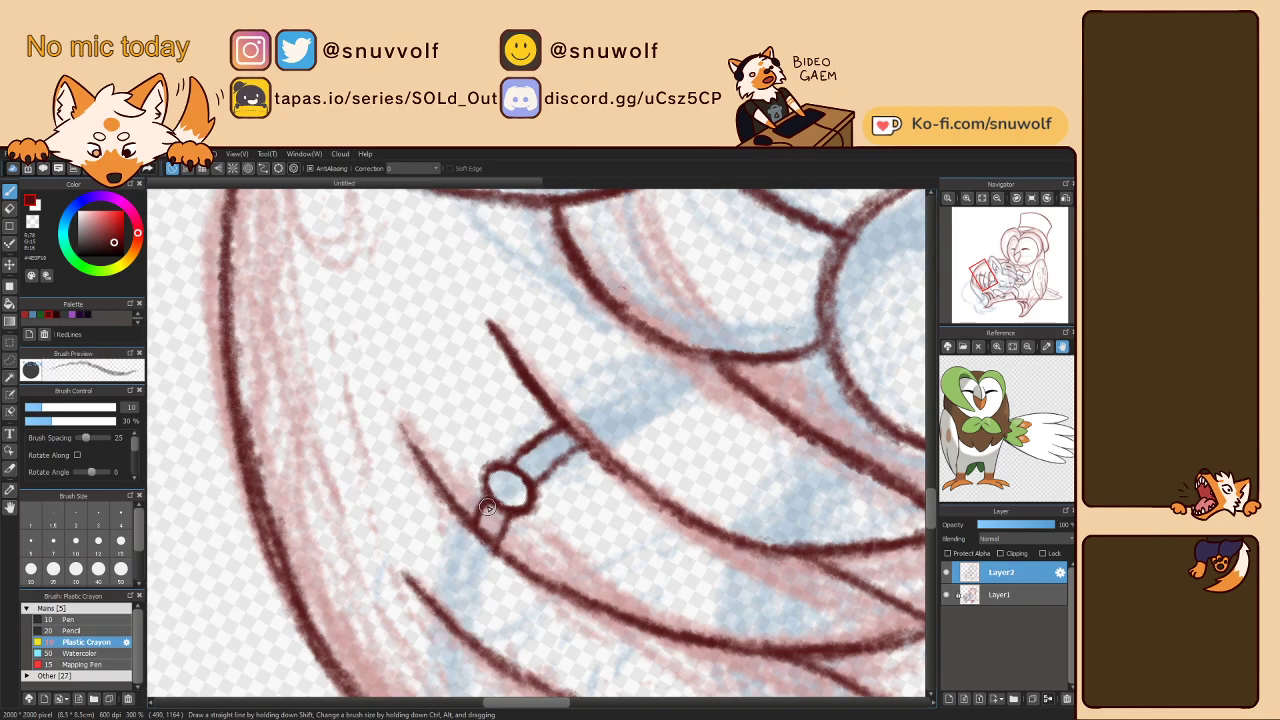
{"action": "mouse_move", "coordinate": [481, 475]}
{"action": "left_mouse_down"}
{"action": "mouse_move", "coordinate": [560, 452]}
{"action": "mouse_move", "coordinate": [543, 473]}
{"action": "mouse_move", "coordinate": [583, 449]}
{"action": "mouse_move", "coordinate": [556, 464]}
{"action": "left_mouse_up"}
{"action": "left_click_drag", "start_coordinate": [471, 521], "coordinate": [488, 491]}
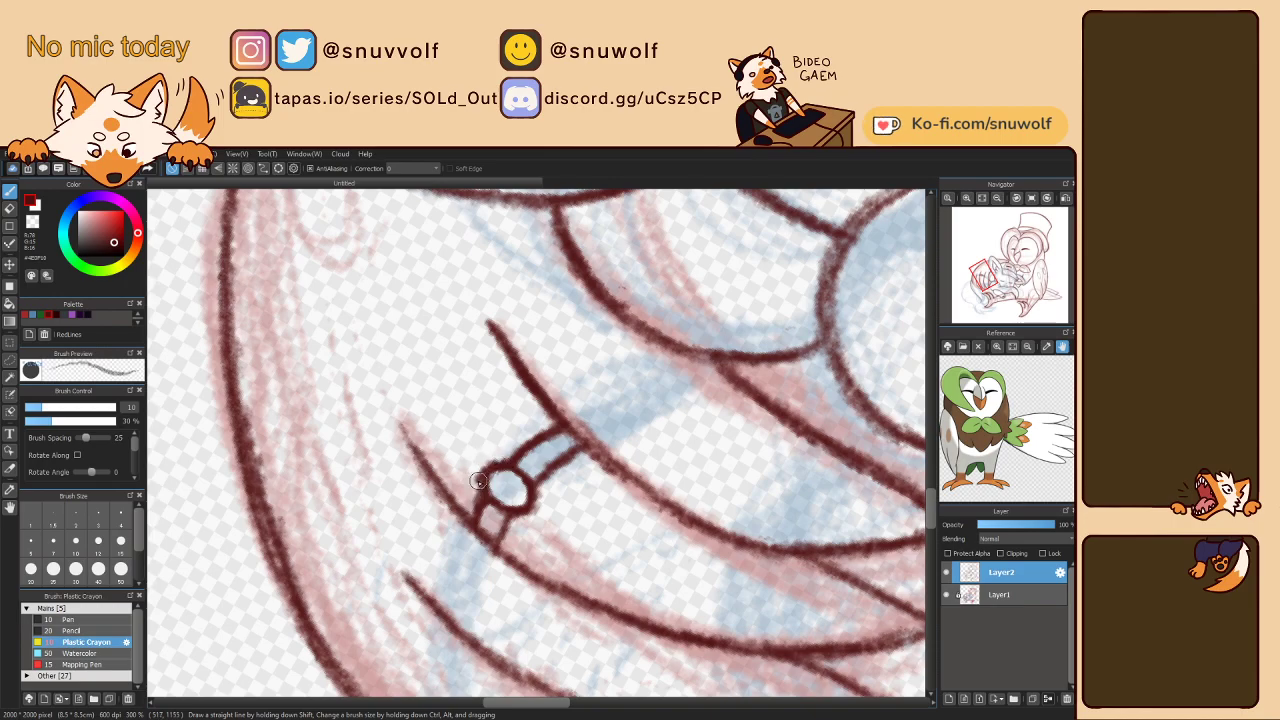
{"action": "key", "text": "Right"}
{"action": "key", "text": "Right"}
{"action": "key", "text": "Right"}
{"action": "key", "text": "Right"}
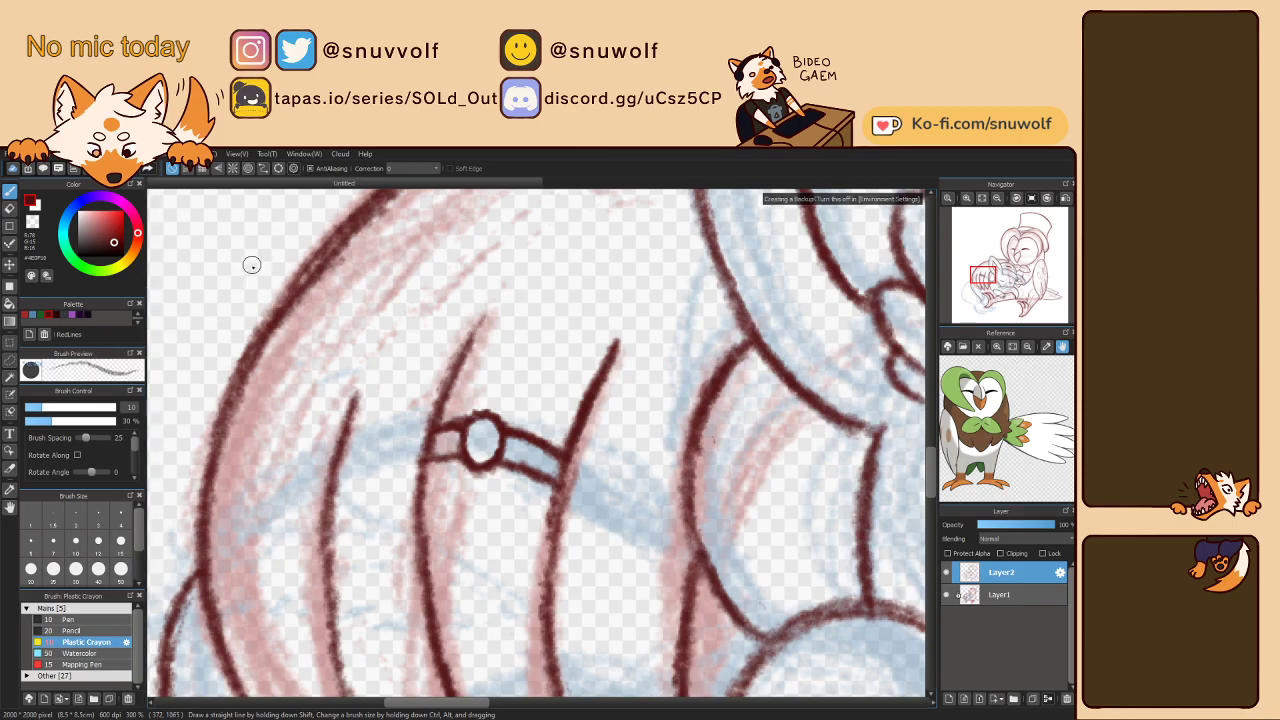
- Centre the radial snap guide on the wing band's stone, ink small marks inside the stone, and turn snapping off
{"action": "left_click", "coordinate": [232, 168]}
{"action": "left_click", "coordinate": [293, 168]}
{"action": "left_click", "coordinate": [481, 439]}
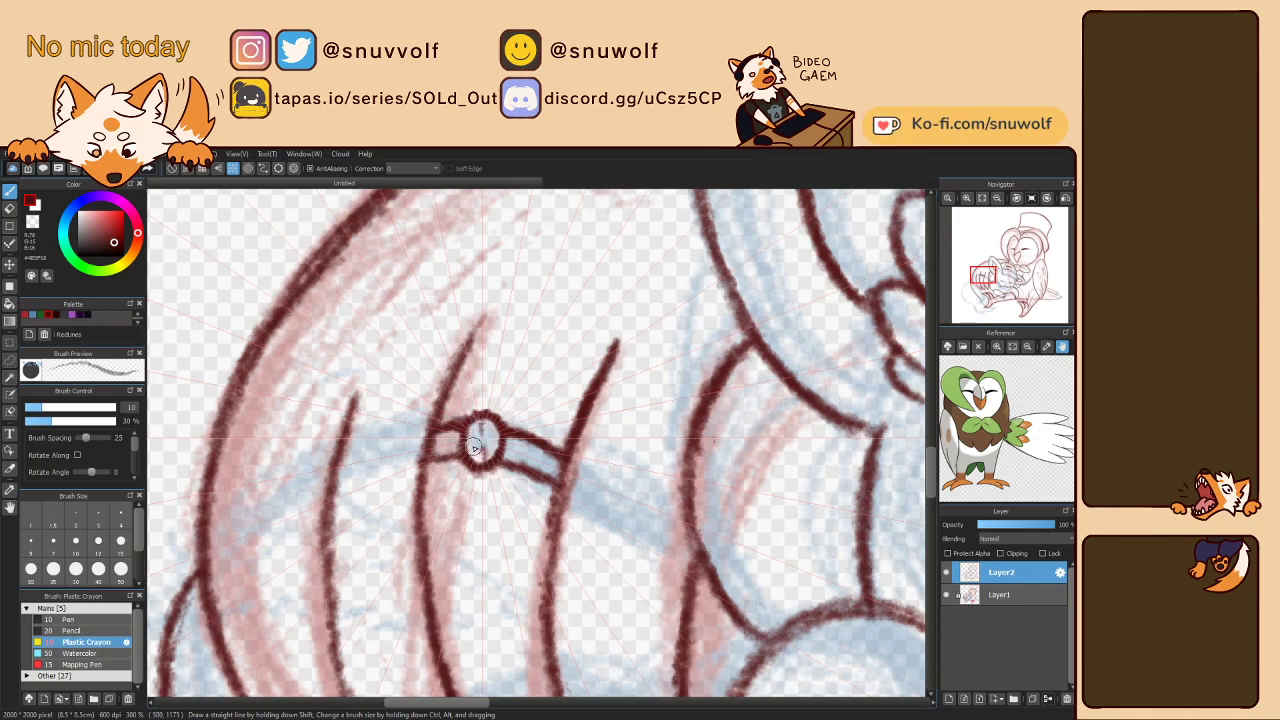
{"action": "left_click", "coordinate": [176, 168]}
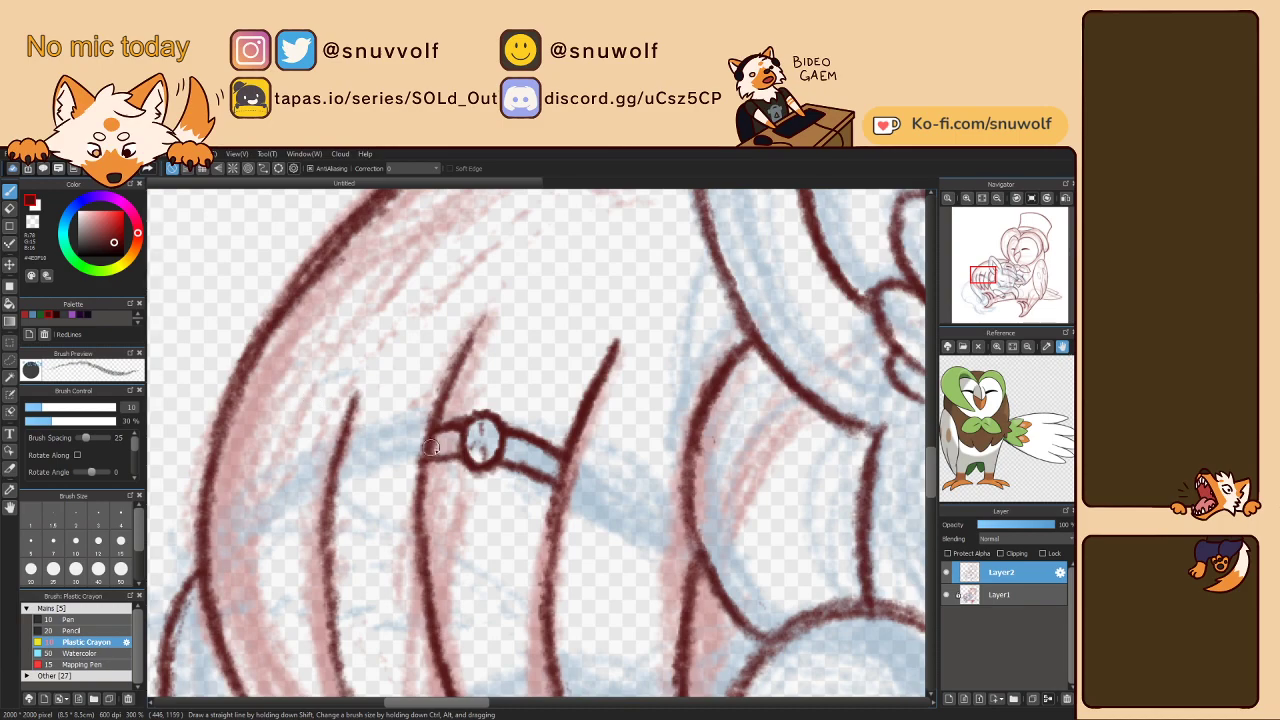
- Undo the rough marks inside the wing band's round stone
{"action": "left_click", "coordinate": [31, 540]}
{"action": "left_click_drag", "start_coordinate": [432, 438], "coordinate": [492, 426]}
{"action": "key", "text": "ctrl+z"}
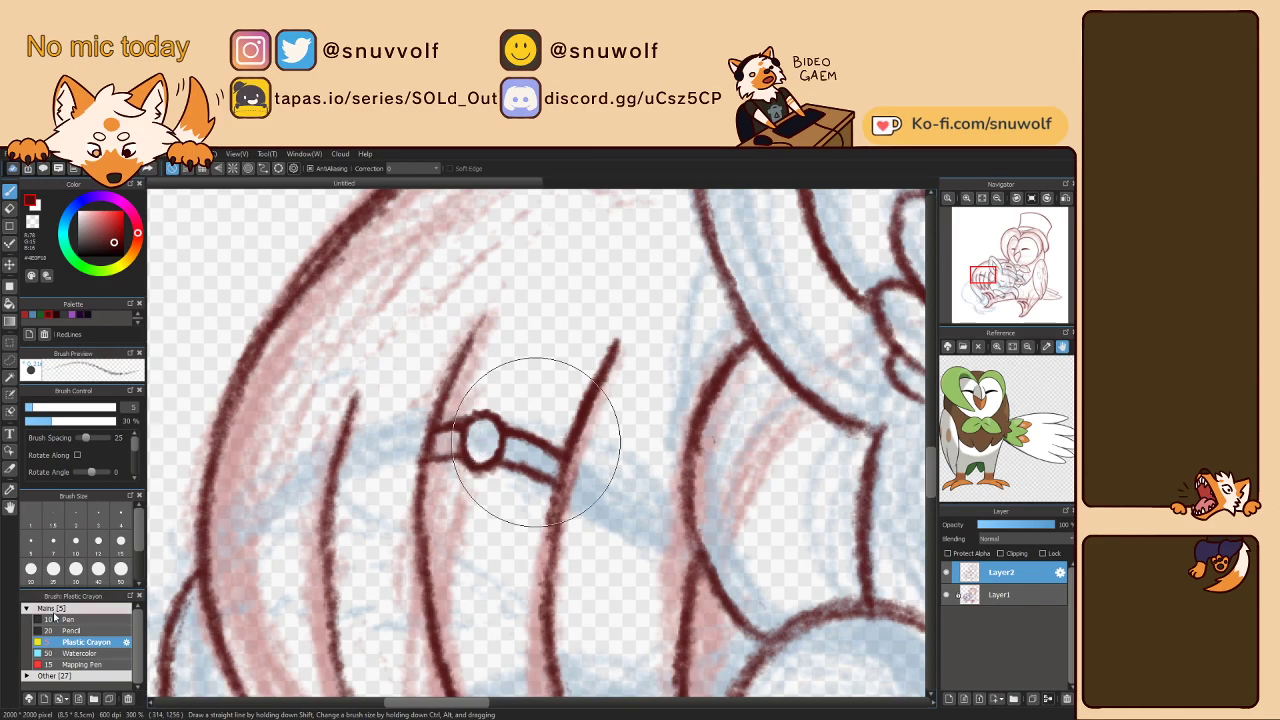
- Ink fine star-shaped facet lines inside the wing band's stone with the brush at size 1.5, working in rotated views
{"action": "left_click", "coordinate": [53, 515]}
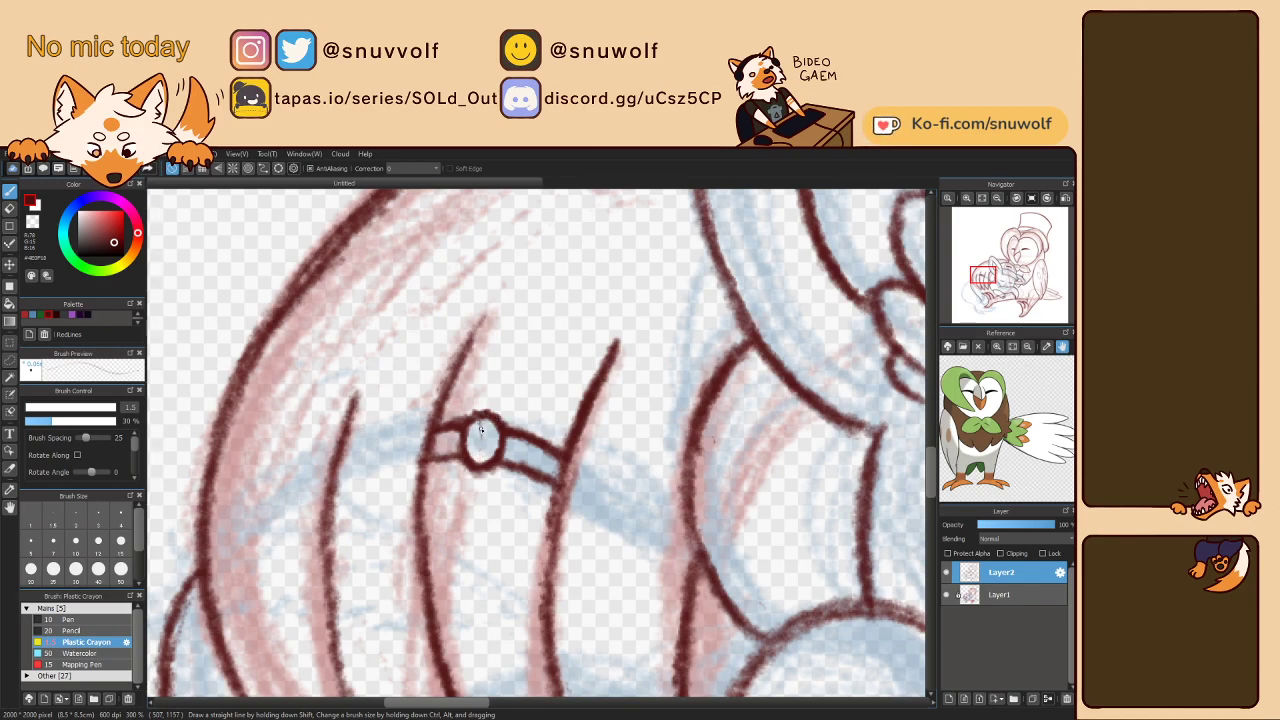
{"action": "left_click_drag", "start_coordinate": [481, 446], "coordinate": [477, 457]}
{"action": "key", "text": "Right"}
{"action": "key", "text": "Right"}
{"action": "key", "text": "Right"}
{"action": "key", "text": "Right"}
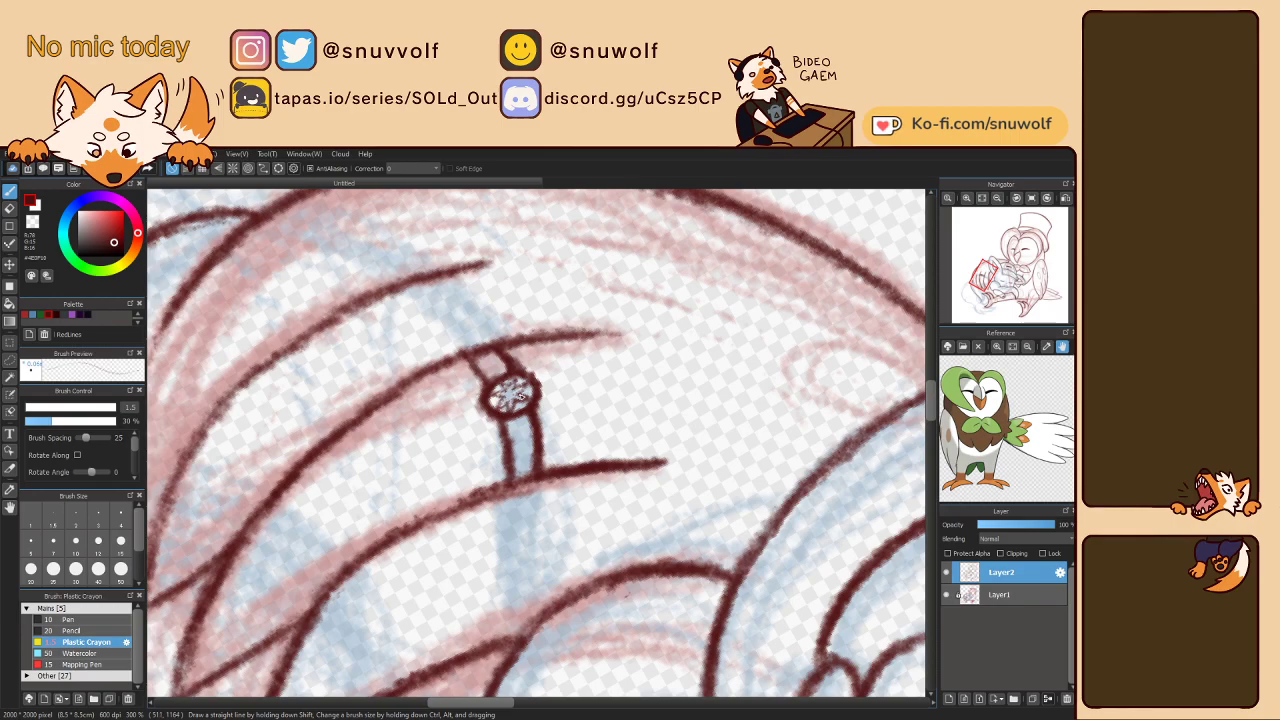
{"action": "key", "text": "Left"}
{"action": "key", "text": "Left"}
{"action": "key", "text": "Left"}
{"action": "key", "text": "Left"}
{"action": "key", "text": "Left"}
{"action": "key", "text": "Left"}
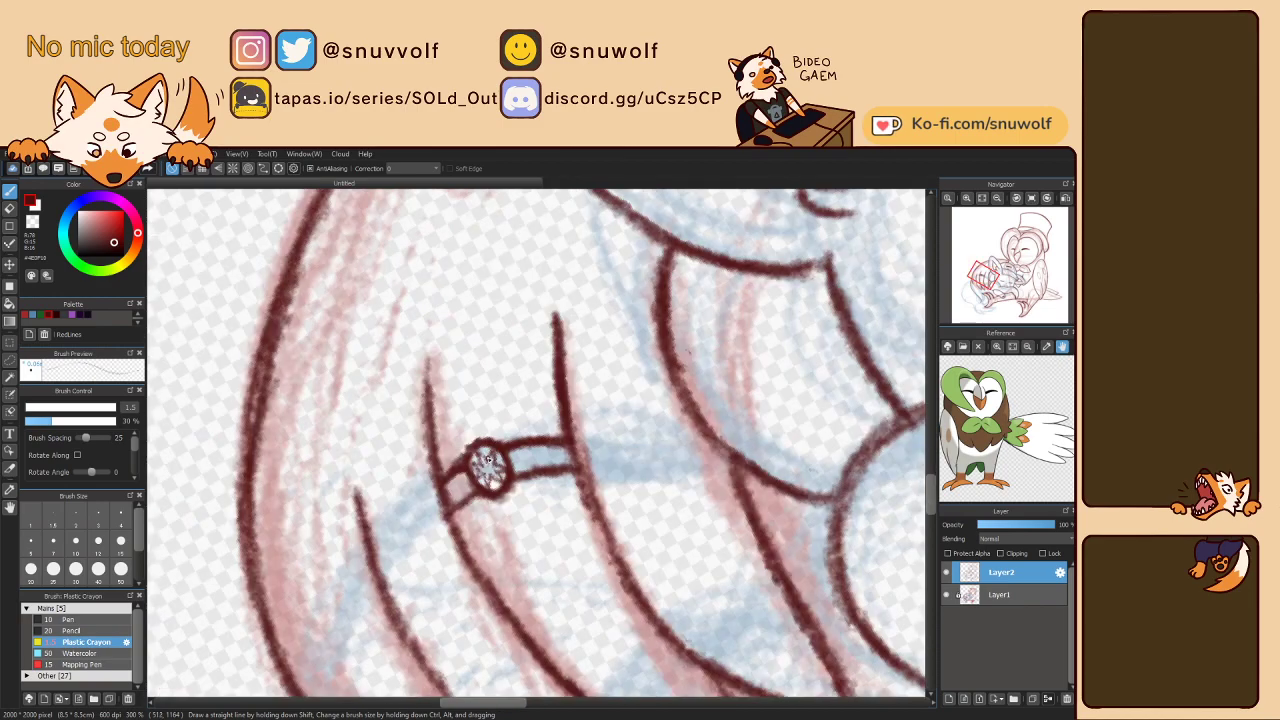
{"action": "left_click_drag", "start_coordinate": [488, 455], "coordinate": [503, 447]}
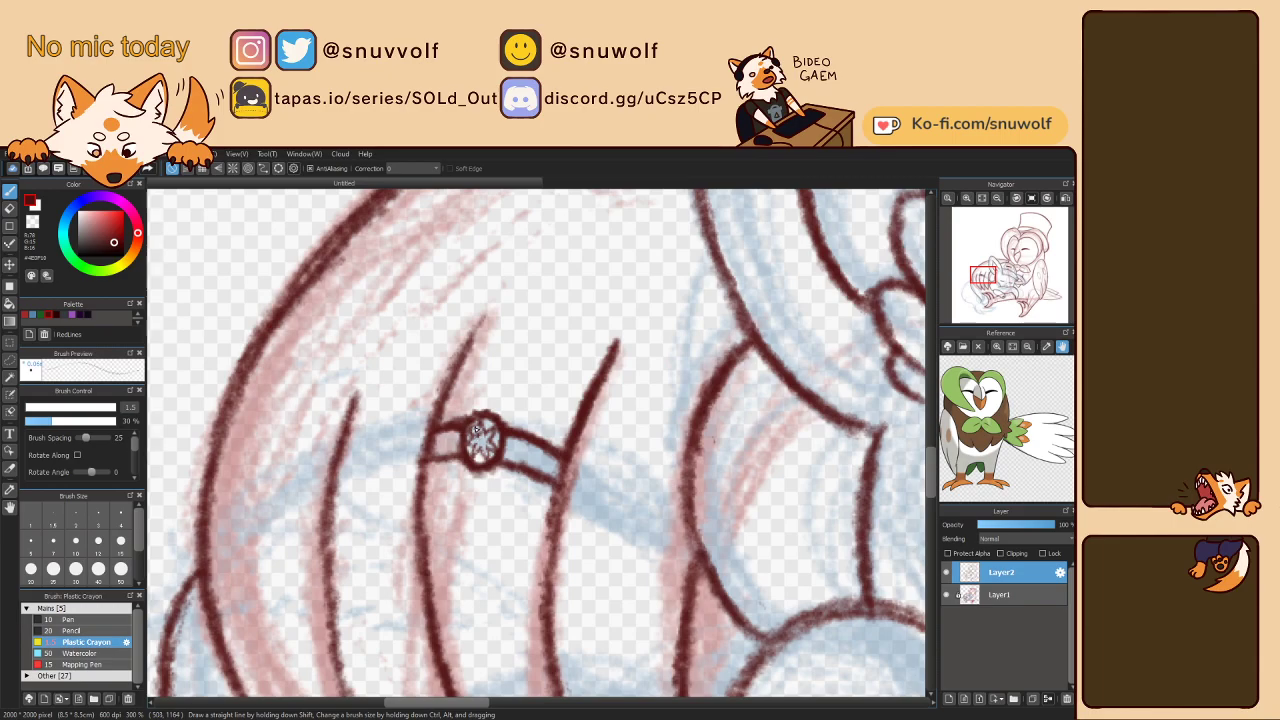
- Set the brush size back to 10 and hide the sketch layer Layer1 to review the whole line art
{"action": "left_click", "coordinate": [997, 198]}
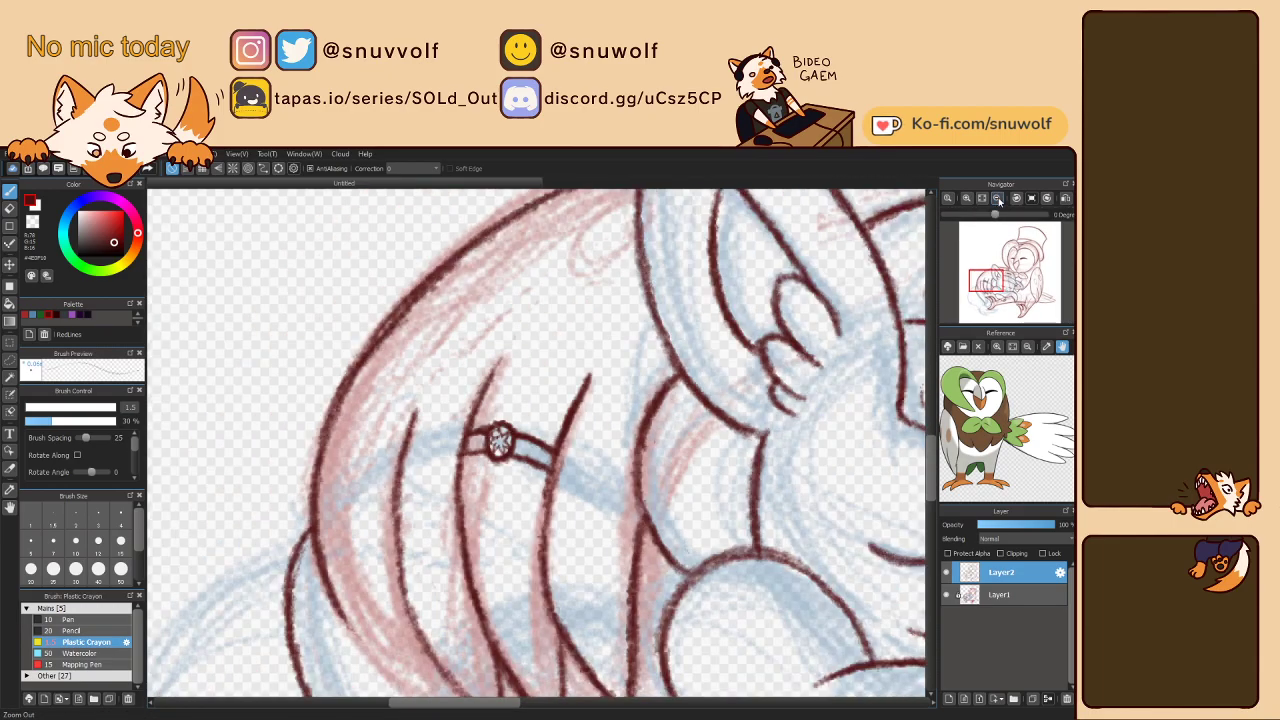
{"action": "left_click", "coordinate": [997, 198]}
{"action": "left_click", "coordinate": [997, 198]}
{"action": "left_click", "coordinate": [982, 198]}
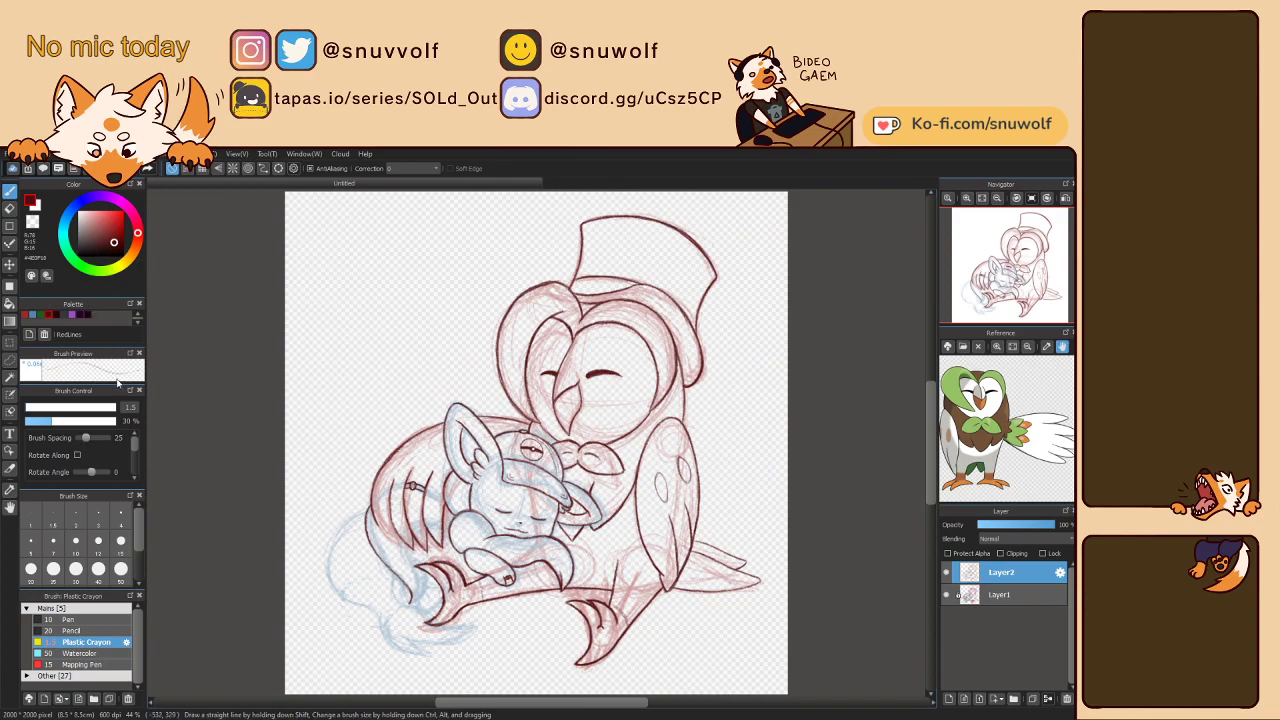
{"action": "left_click", "coordinate": [73, 543]}
{"action": "left_click", "coordinate": [75, 541]}
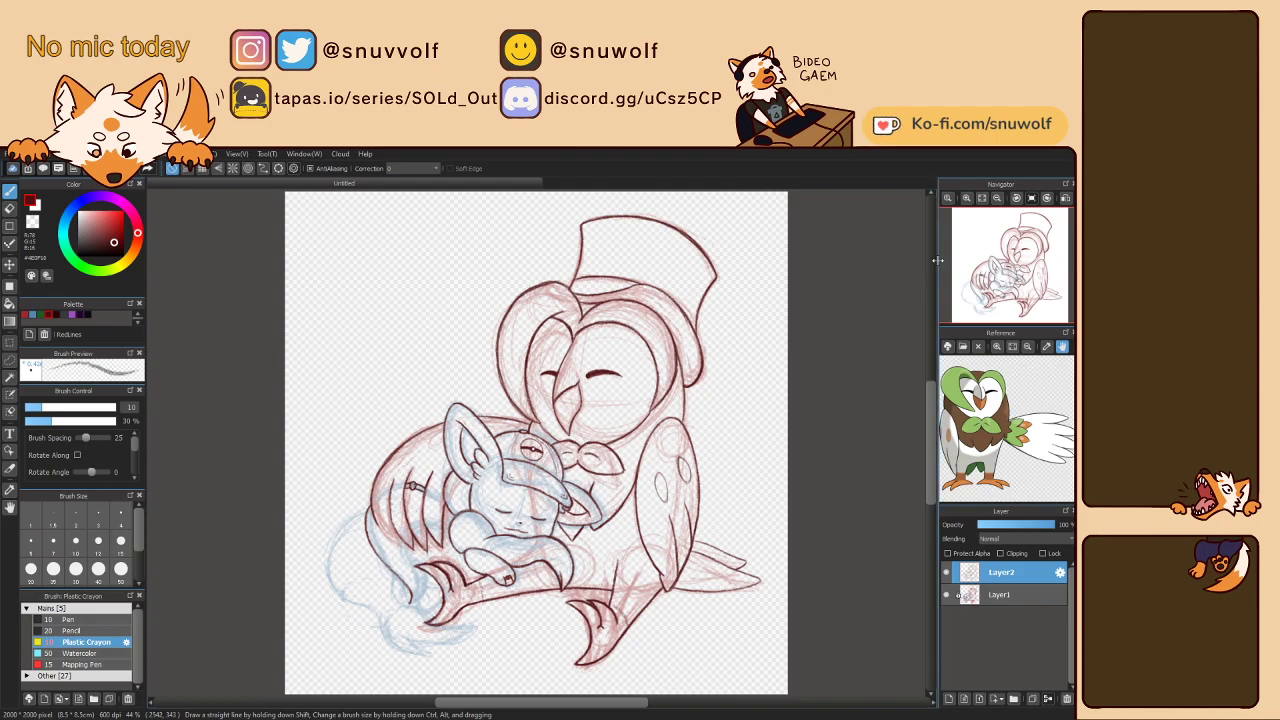
{"action": "left_click", "coordinate": [948, 596]}
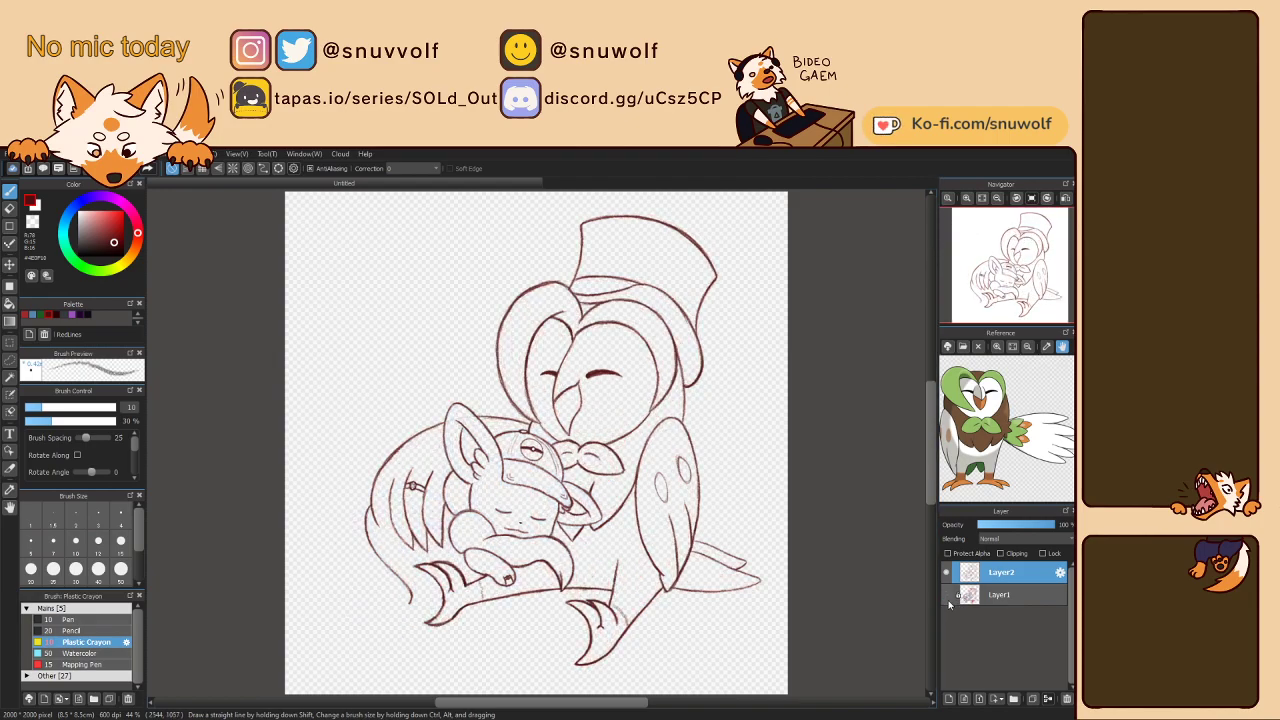
{"action": "left_click", "coordinate": [949, 597]}
{"action": "left_click", "coordinate": [949, 597]}
- Ink a short light line across the owl's leg just behind the talons, beside the sleeping figure's paw
{"action": "left_click", "coordinate": [968, 199]}
{"action": "left_click", "coordinate": [968, 199]}
{"action": "left_click", "coordinate": [968, 199]}
{"action": "left_click", "coordinate": [968, 199]}
{"action": "left_click_drag", "start_coordinate": [470, 650], "coordinate": [590, 200]}
{"action": "key", "text": "Left"}
{"action": "key", "text": "Left"}
{"action": "key", "text": "Left"}
{"action": "key", "text": "Left"}
{"action": "key", "text": "Left"}
{"action": "key", "text": "Left"}
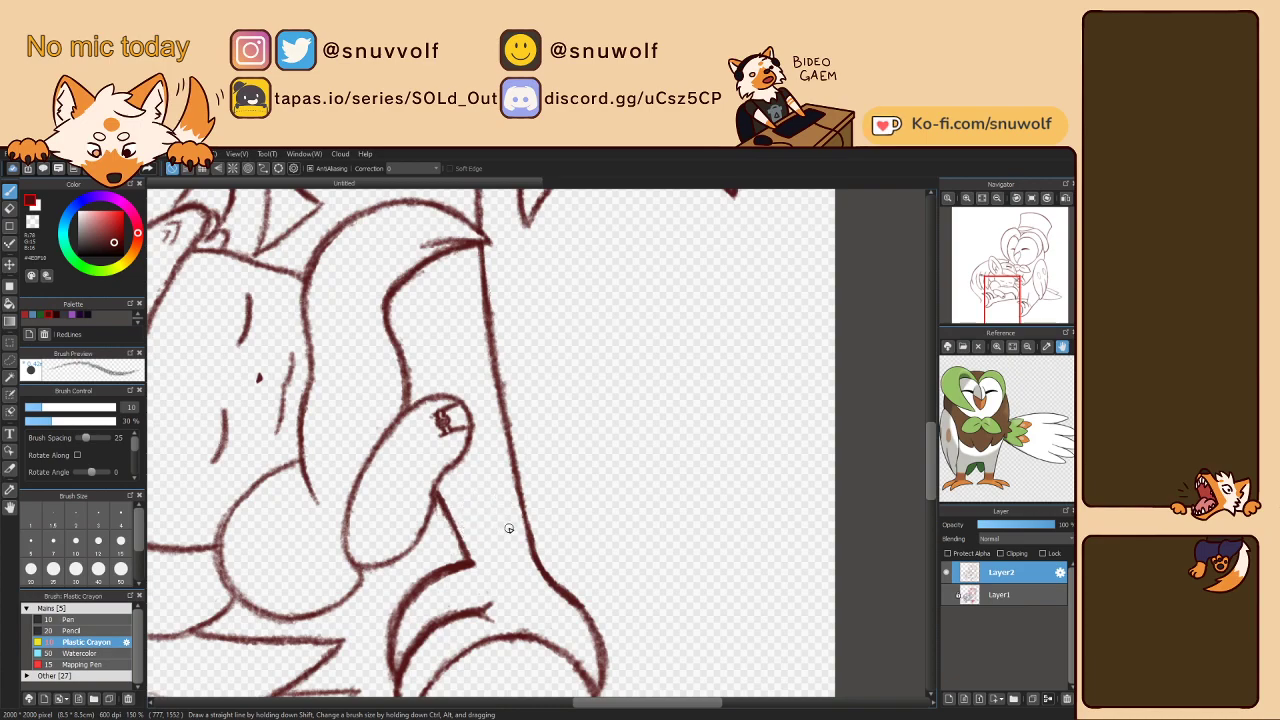
{"action": "left_click", "coordinate": [1019, 308]}
{"action": "left_click_drag", "start_coordinate": [1019, 308], "coordinate": [997, 310]}
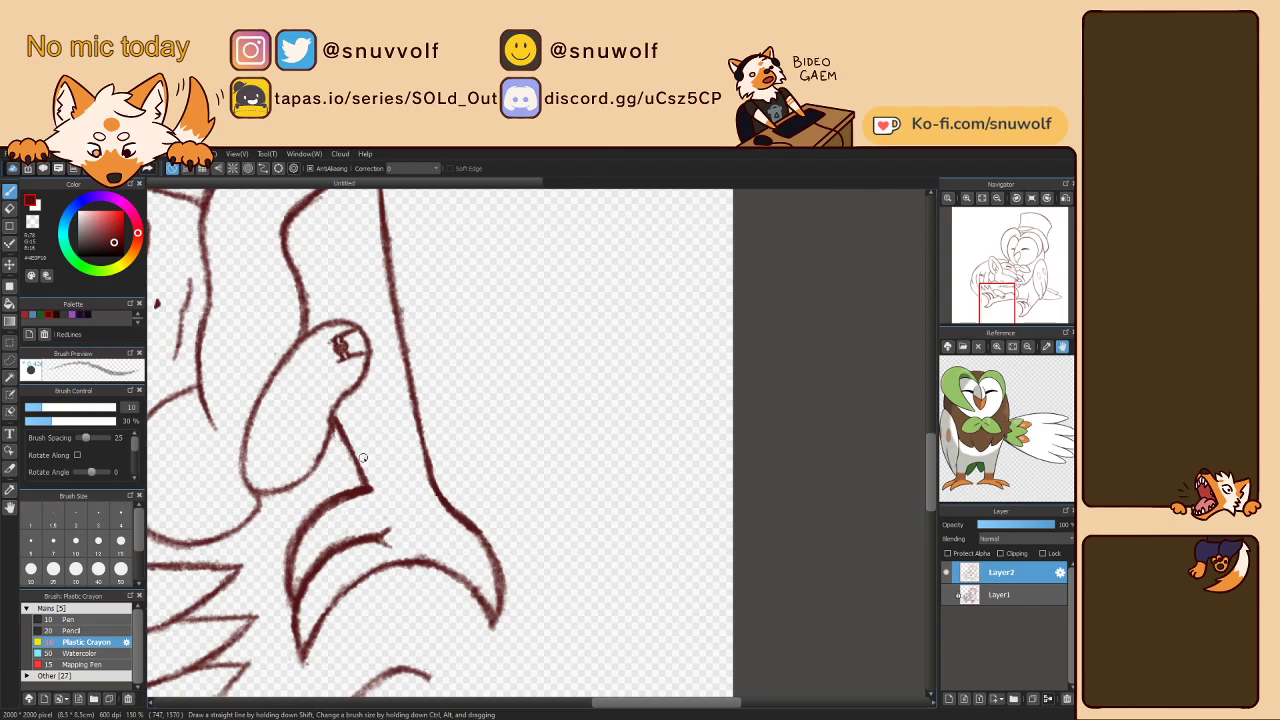
{"action": "left_click_drag", "start_coordinate": [363, 461], "coordinate": [433, 458]}
{"action": "key", "text": "Right"}
{"action": "key", "text": "Right"}
{"action": "key", "text": "Right"}
{"action": "key", "text": "Right"}
{"action": "key", "text": "Right"}
{"action": "key", "text": "Right"}
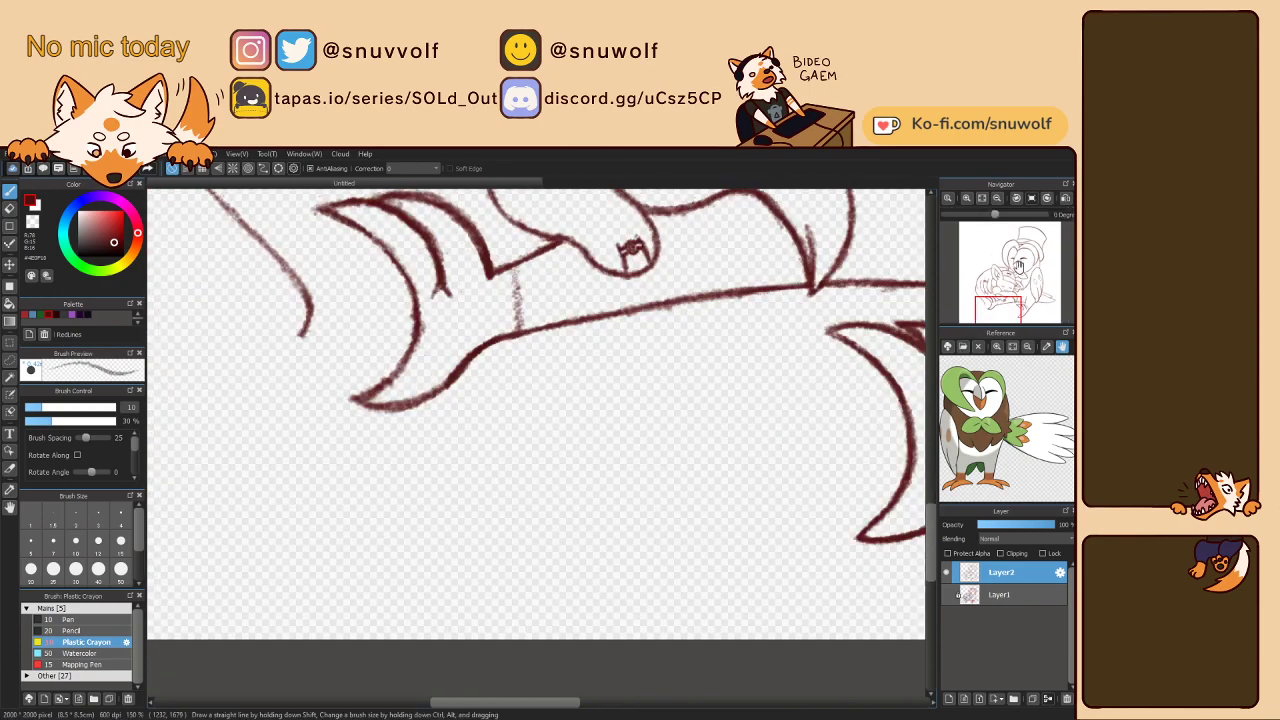
{"action": "double_click", "coordinate": [996, 198]}
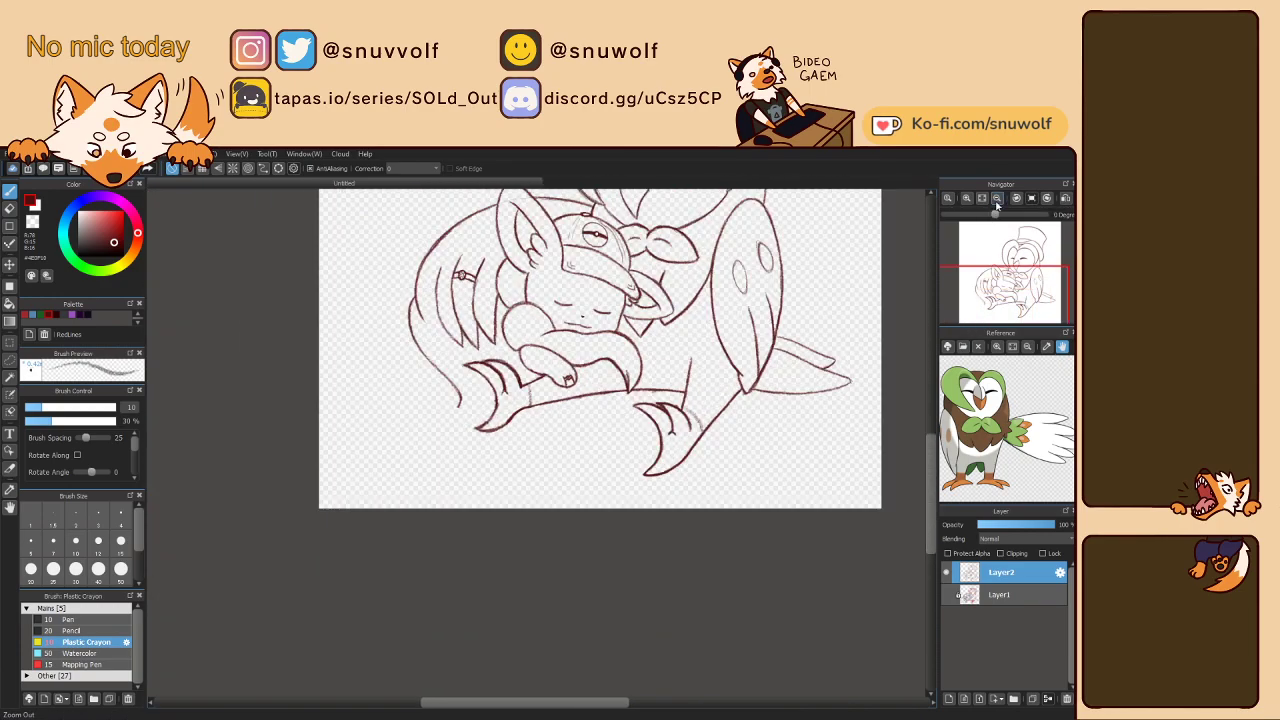
{"action": "left_click_drag", "start_coordinate": [1002, 277], "coordinate": [1003, 261]}
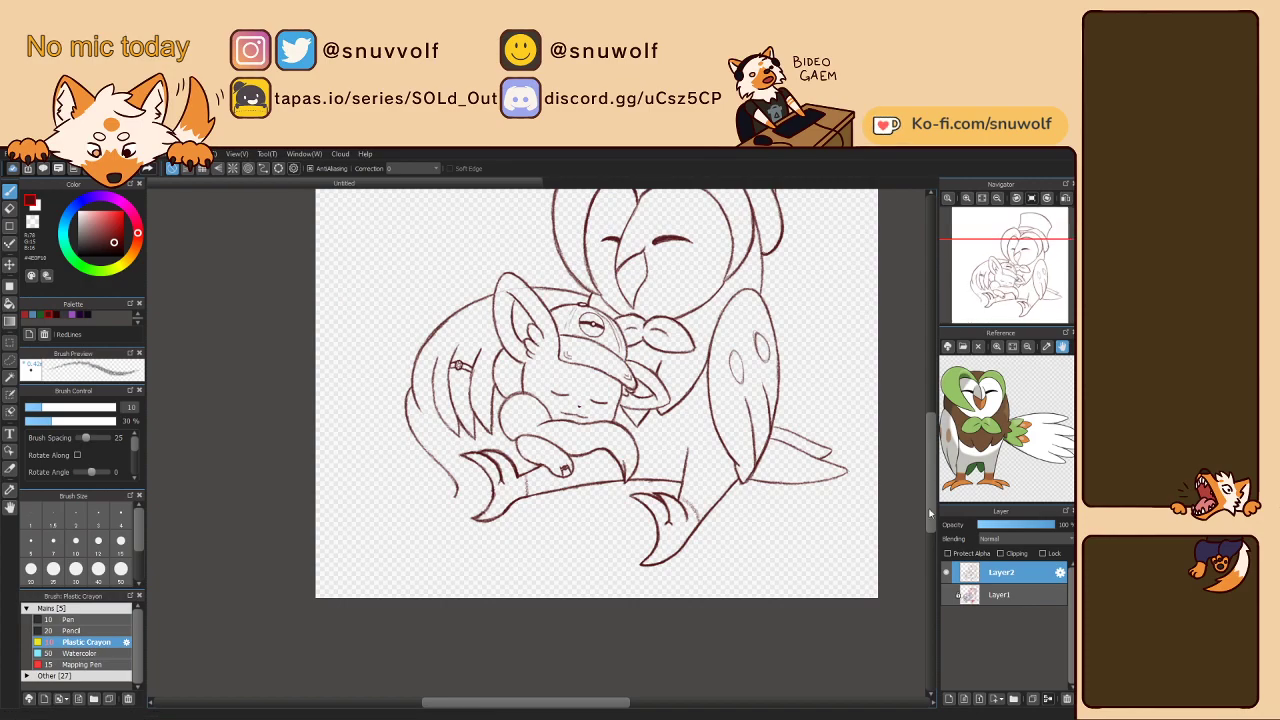
- Show sketch layer Layer1 again and adjust its opacity, returning to Layer2 for inking
{"action": "left_click", "coordinate": [946, 595]}
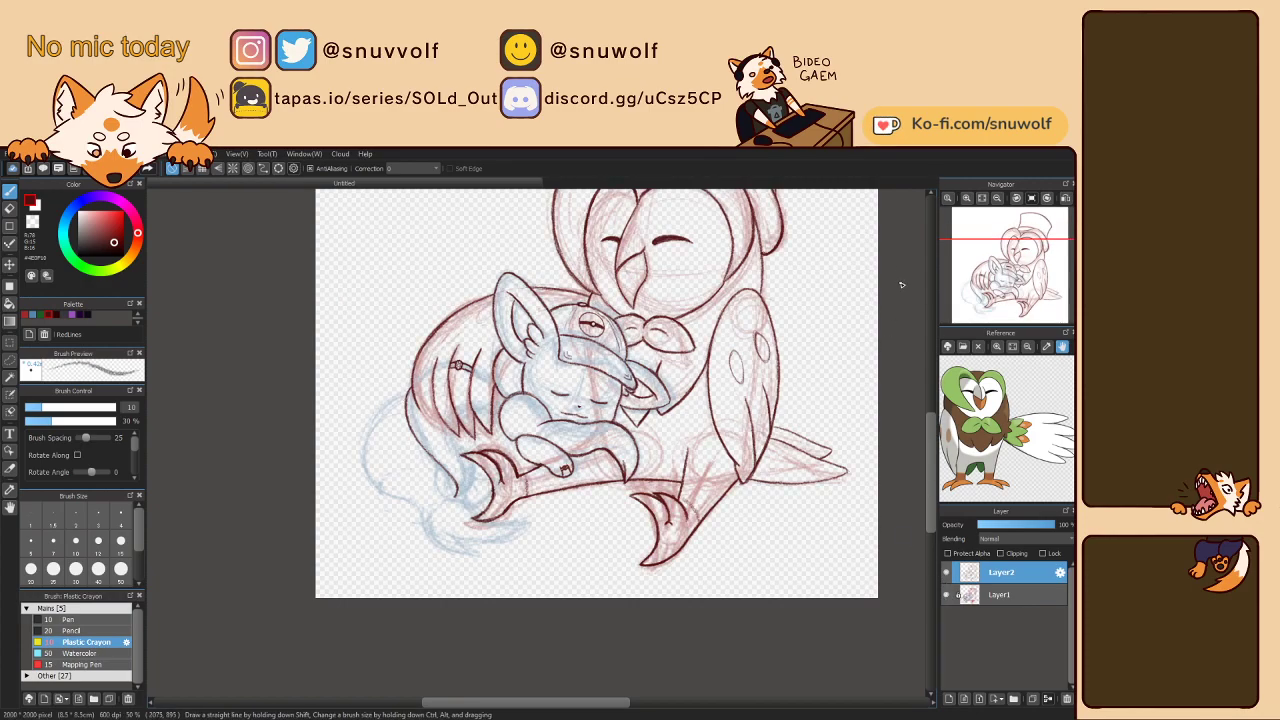
{"action": "left_click", "coordinate": [984, 197]}
{"action": "left_click", "coordinate": [966, 198]}
{"action": "left_click", "coordinate": [966, 198]}
{"action": "left_click_drag", "start_coordinate": [993, 297], "coordinate": [992, 294]}
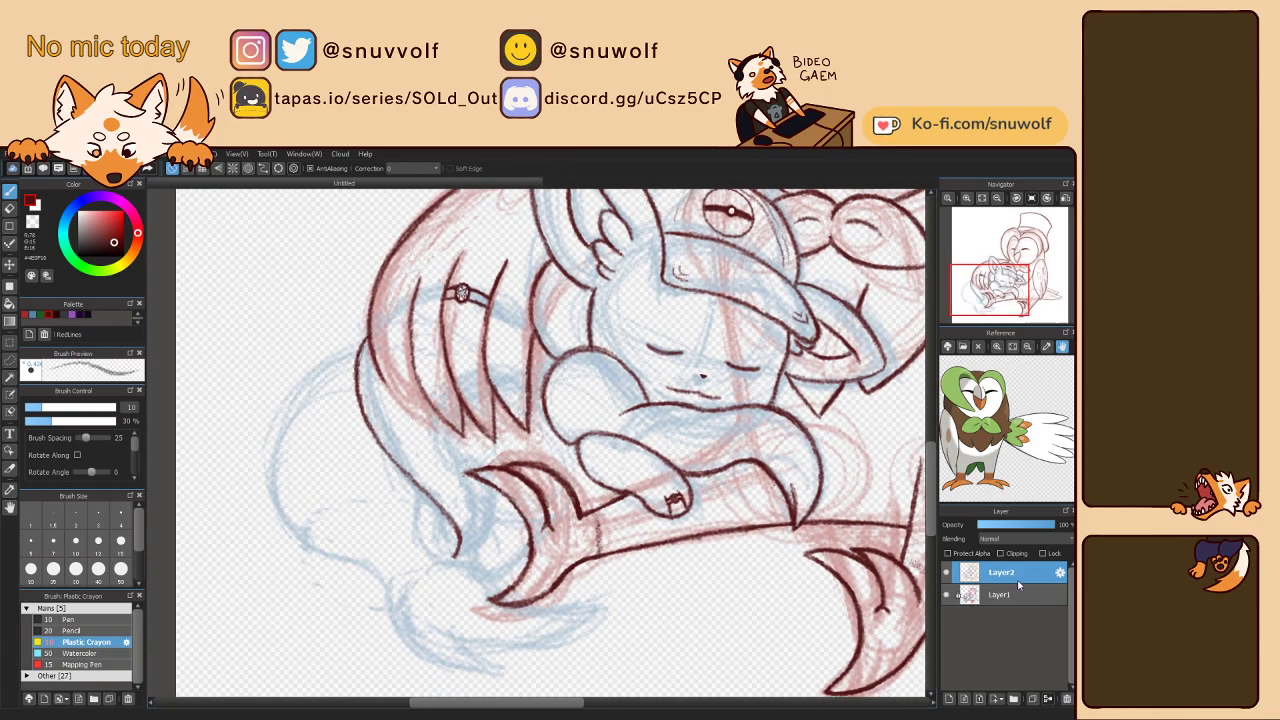
{"action": "left_click", "coordinate": [1008, 594]}
{"action": "left_click_drag", "start_coordinate": [1006, 530], "coordinate": [1002, 535]}
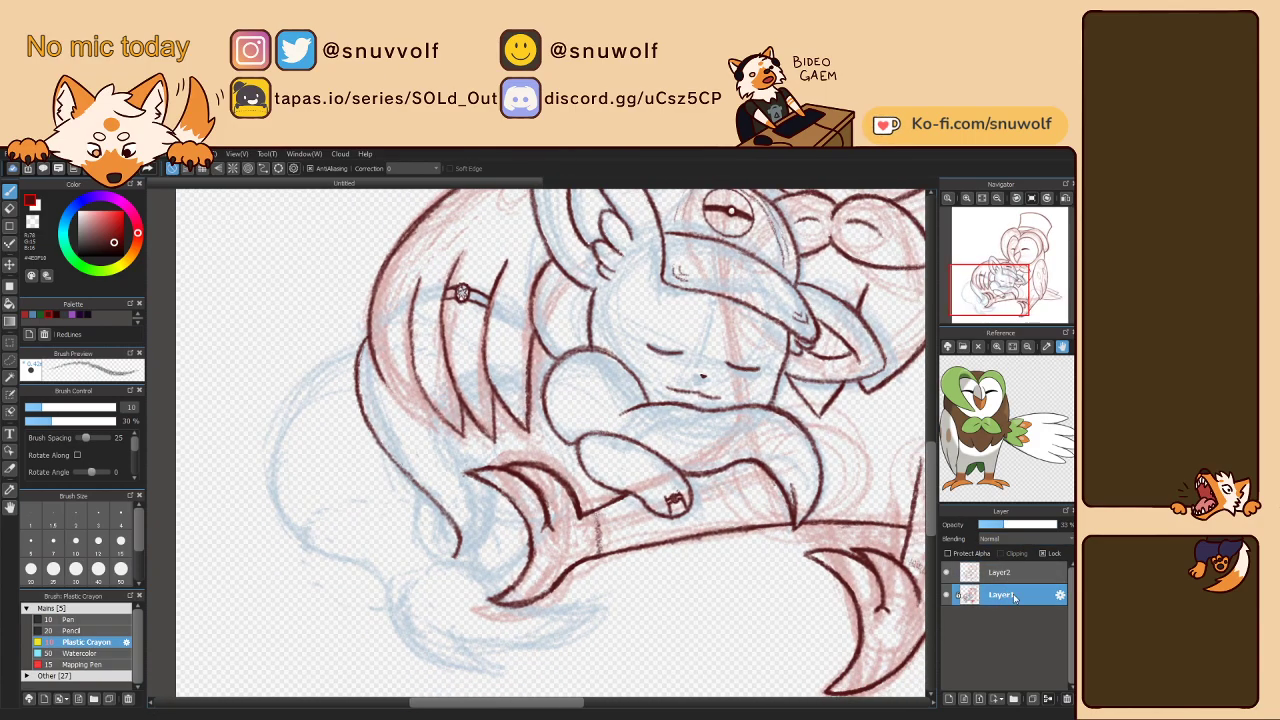
{"action": "left_click", "coordinate": [1015, 526]}
{"action": "left_click", "coordinate": [1012, 573]}
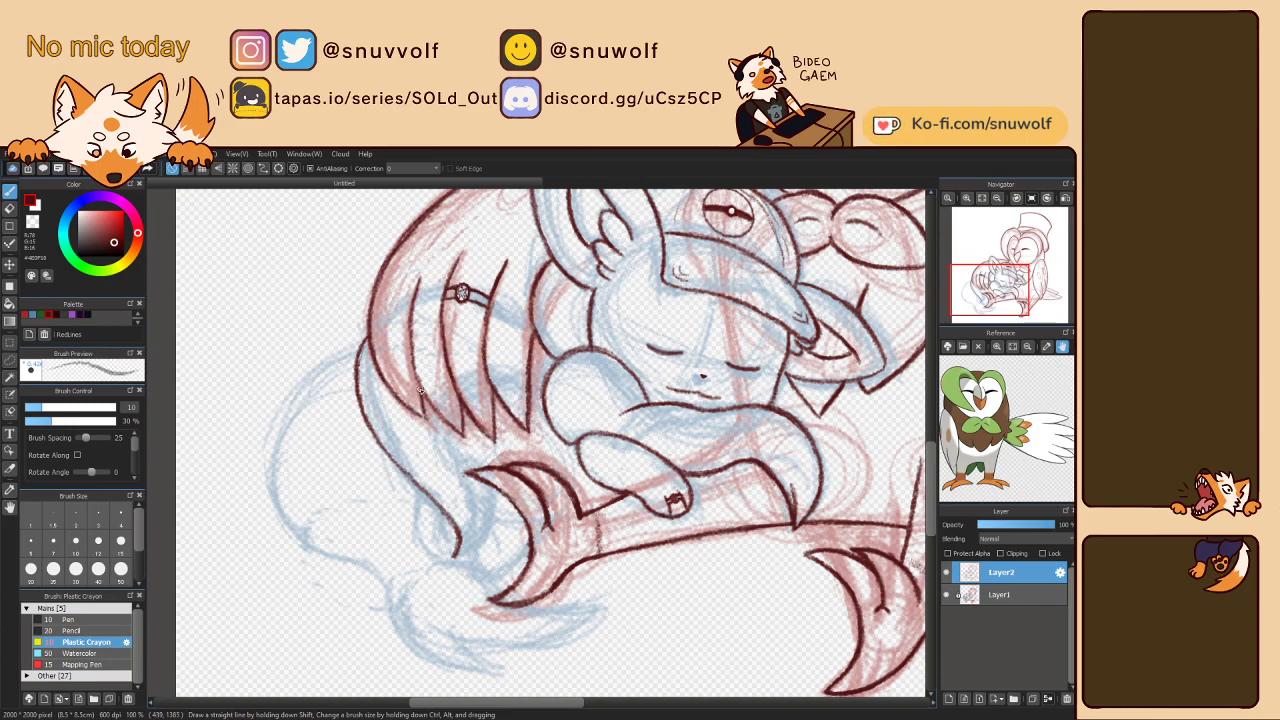
- Ink the pointed fur tips at the lower end of the long curved strand below the wing feathers
{"action": "mouse_move", "coordinate": [424, 380]}
{"action": "left_mouse_down"}
{"action": "mouse_move", "coordinate": [408, 318]}
{"action": "mouse_move", "coordinate": [422, 290]}
{"action": "left_mouse_up"}
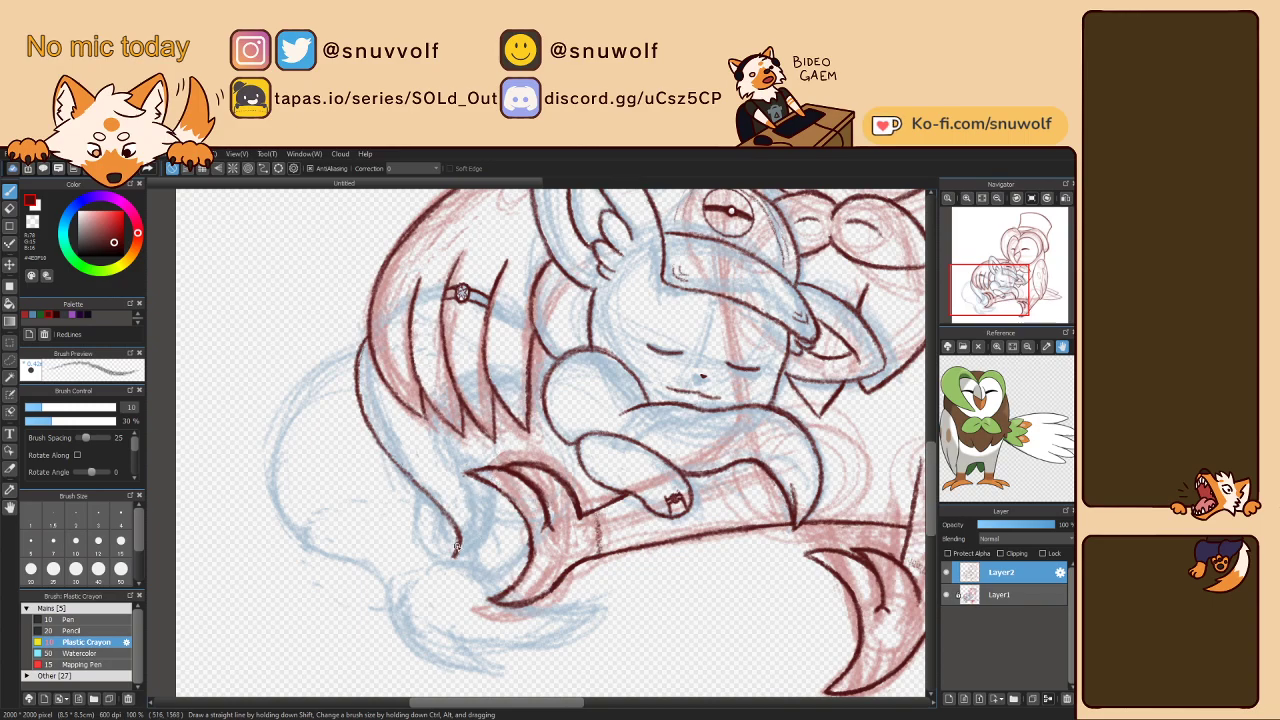
{"action": "mouse_move", "coordinate": [469, 540]}
{"action": "left_mouse_down"}
{"action": "mouse_move", "coordinate": [474, 518]}
{"action": "mouse_move", "coordinate": [473, 536]}
{"action": "left_mouse_up"}
{"action": "mouse_move", "coordinate": [475, 516]}
{"action": "left_mouse_down"}
{"action": "mouse_move", "coordinate": [478, 564]}
{"action": "mouse_move", "coordinate": [493, 490]}
{"action": "mouse_move", "coordinate": [477, 561]}
{"action": "left_mouse_up"}
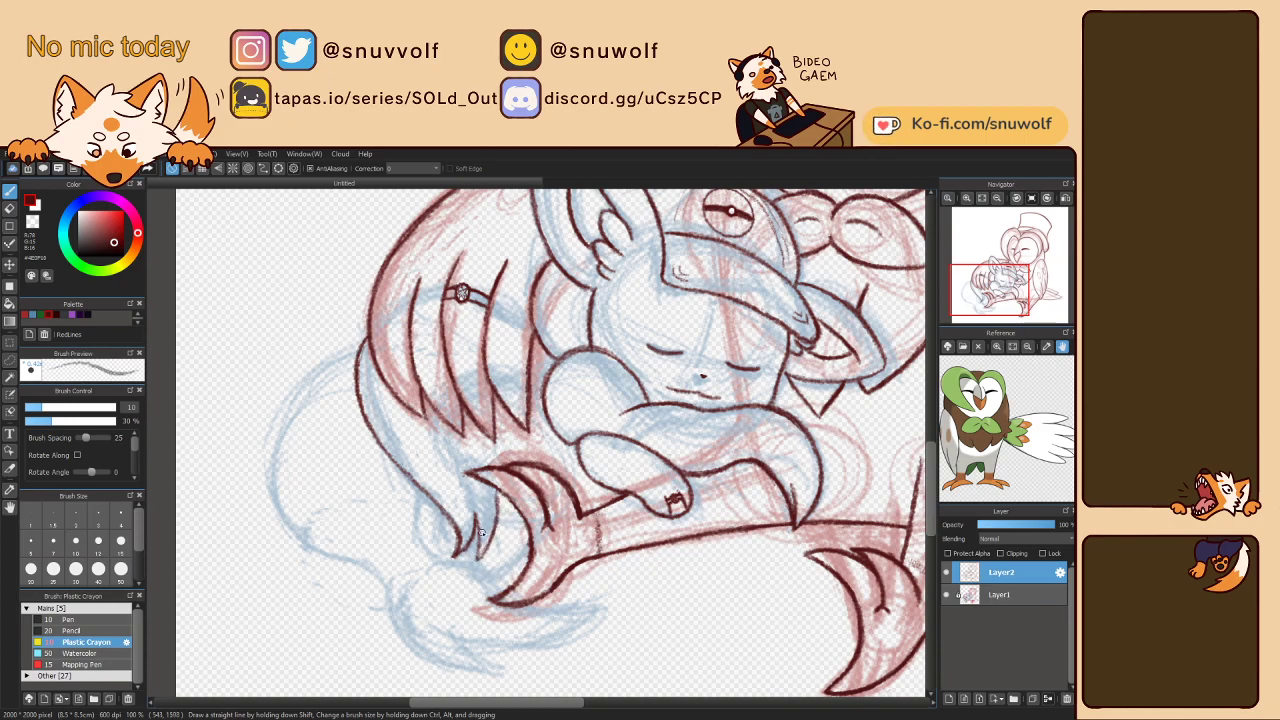
{"action": "mouse_move", "coordinate": [474, 511]}
{"action": "left_mouse_down"}
{"action": "mouse_move", "coordinate": [478, 553]}
{"action": "mouse_move", "coordinate": [500, 497]}
{"action": "left_mouse_up"}
{"action": "mouse_move", "coordinate": [480, 545]}
{"action": "left_mouse_down"}
{"action": "mouse_move", "coordinate": [468, 565]}
{"action": "mouse_move", "coordinate": [502, 506]}
{"action": "left_mouse_up"}
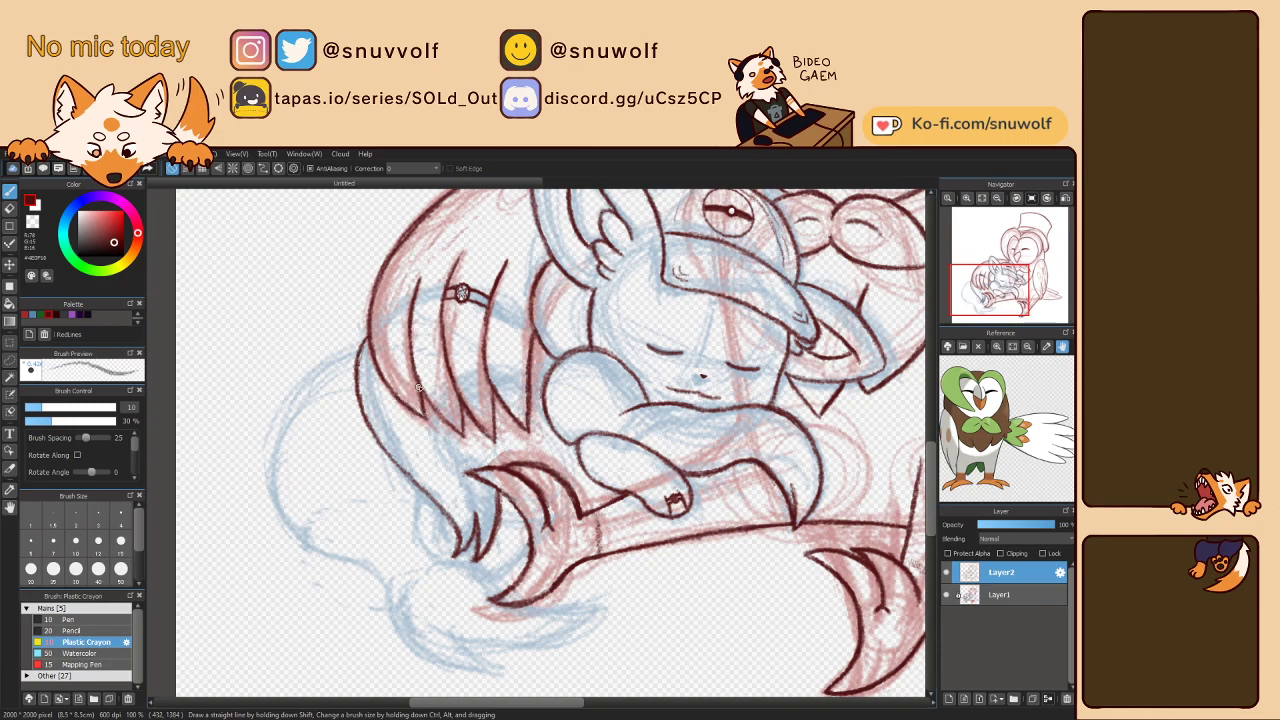
- Ink the inner edge of the curved fur strand and the large rounded outline bulging out behind it
{"action": "left_click_drag", "start_coordinate": [424, 388], "coordinate": [465, 447]}
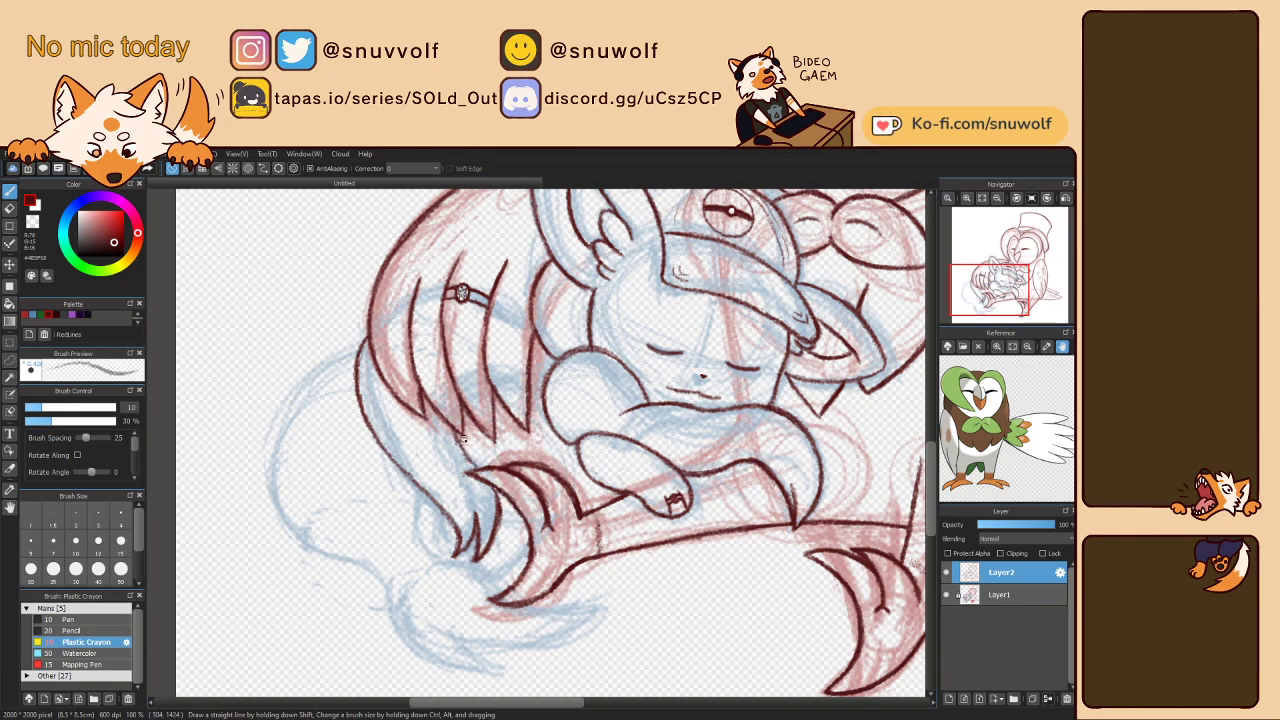
{"action": "left_click_drag", "start_coordinate": [450, 424], "coordinate": [482, 470]}
{"action": "mouse_move", "coordinate": [308, 543]}
{"action": "left_mouse_down"}
{"action": "mouse_move", "coordinate": [283, 498]}
{"action": "mouse_move", "coordinate": [281, 455]}
{"action": "left_mouse_up"}
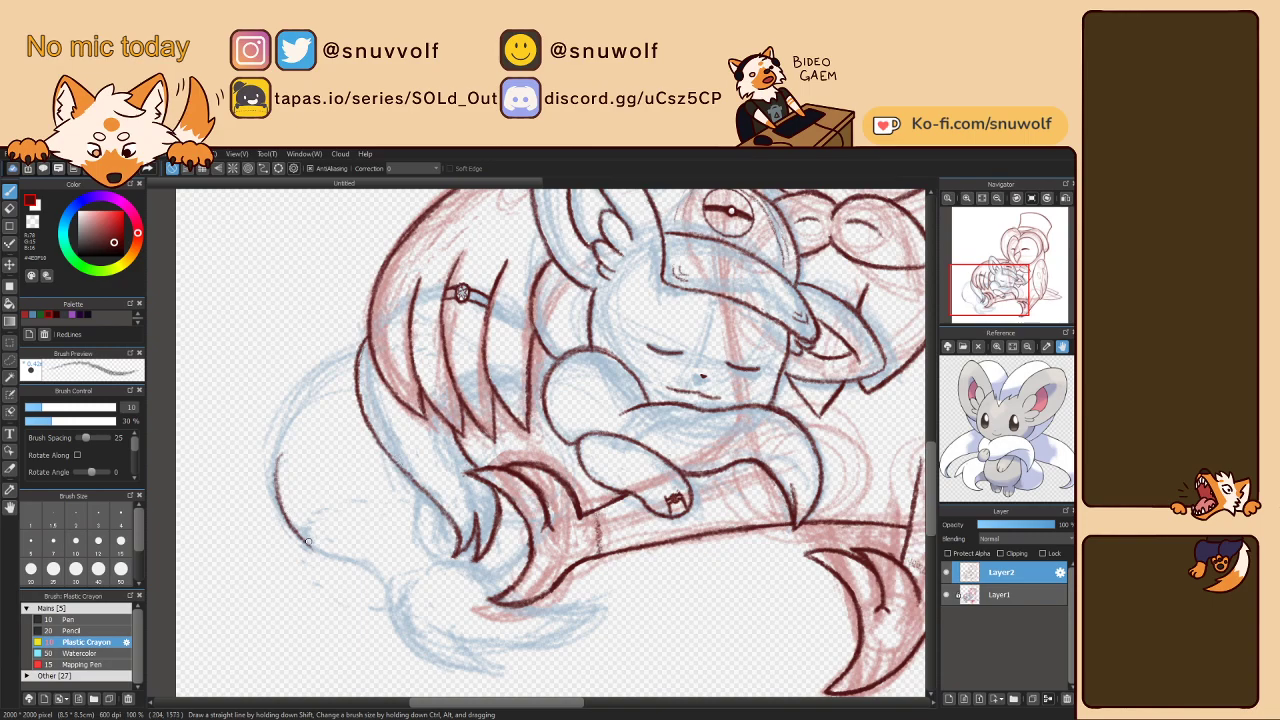
{"action": "mouse_move", "coordinate": [300, 536]}
{"action": "left_mouse_down"}
{"action": "mouse_move", "coordinate": [279, 497]}
{"action": "mouse_move", "coordinate": [289, 510]}
{"action": "mouse_move", "coordinate": [280, 444]}
{"action": "mouse_move", "coordinate": [279, 472]}
{"action": "mouse_move", "coordinate": [296, 409]}
{"action": "mouse_move", "coordinate": [356, 368]}
{"action": "left_mouse_up"}
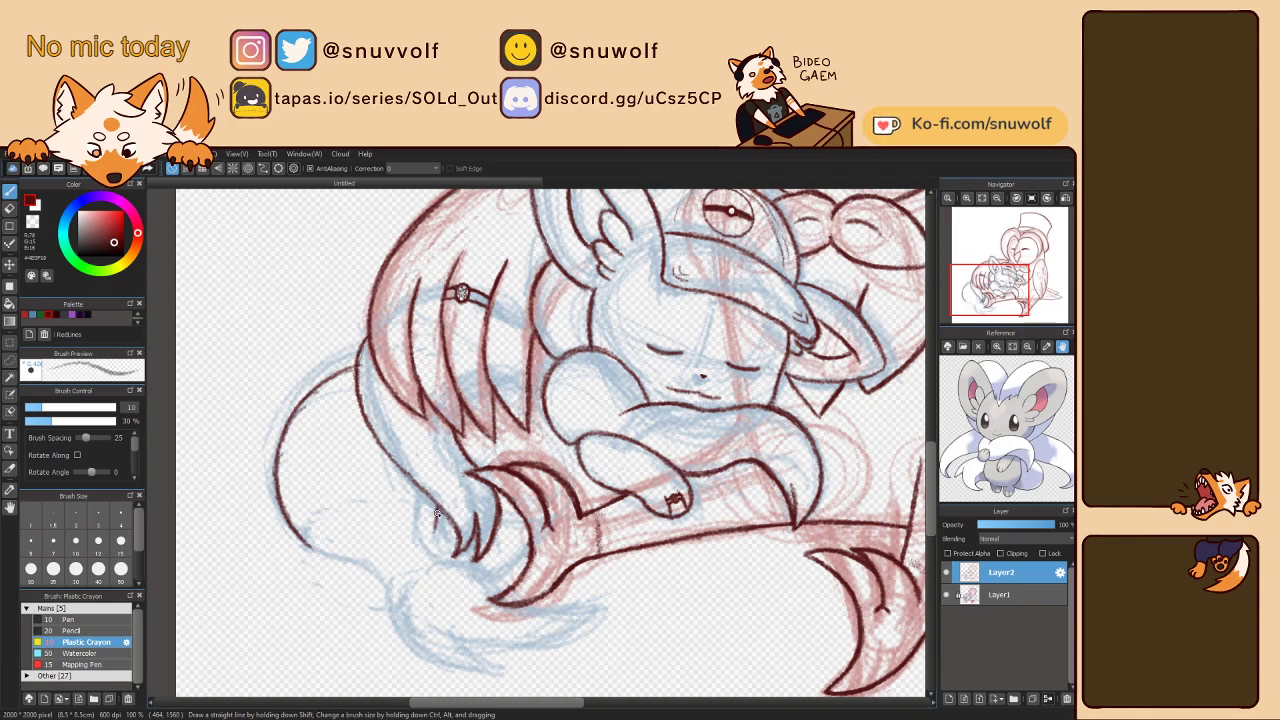
- Ink small rounded toes on both sides of the pointed fur tips, up against the owl's talon, using rotated views
{"action": "left_click_drag", "start_coordinate": [454, 551], "coordinate": [434, 520]}
{"action": "mouse_move", "coordinate": [990, 296]}
{"action": "left_mouse_down"}
{"action": "mouse_move", "coordinate": [1001, 302]}
{"action": "mouse_move", "coordinate": [992, 296]}
{"action": "left_mouse_up"}
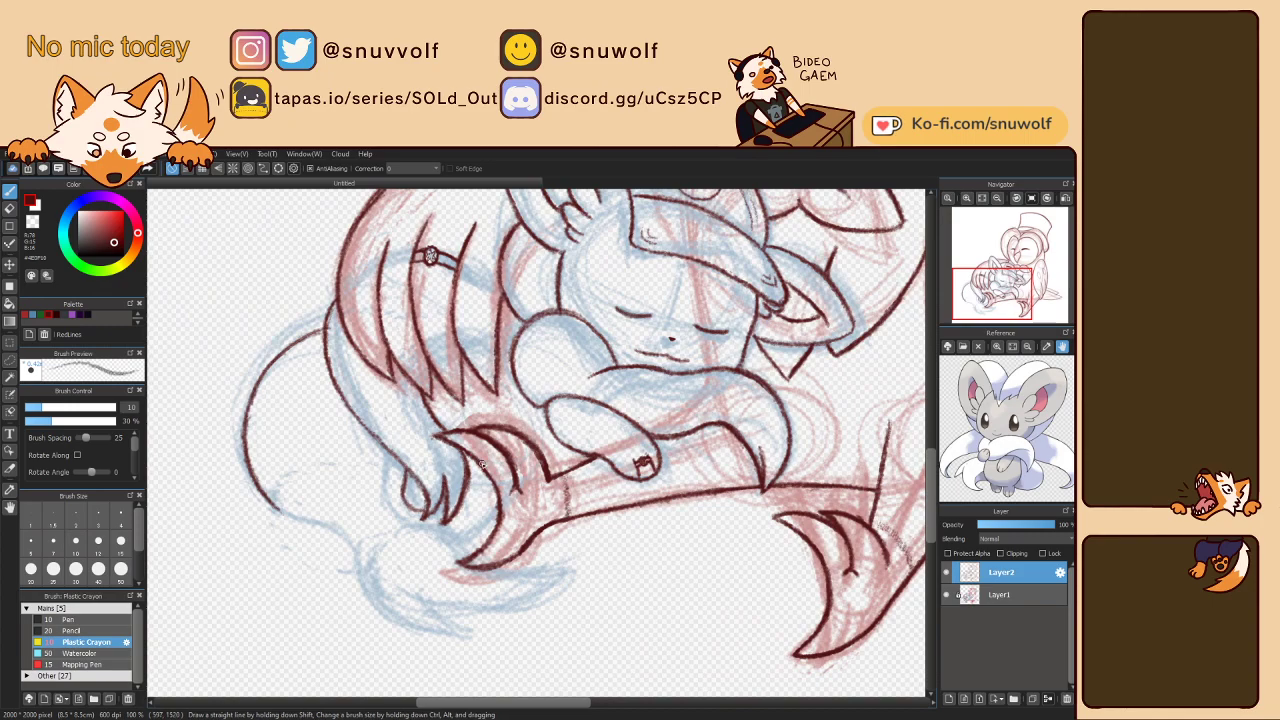
{"action": "key", "text": "Left"}
{"action": "key", "text": "Left"}
{"action": "key", "text": "Left"}
{"action": "key", "text": "Left"}
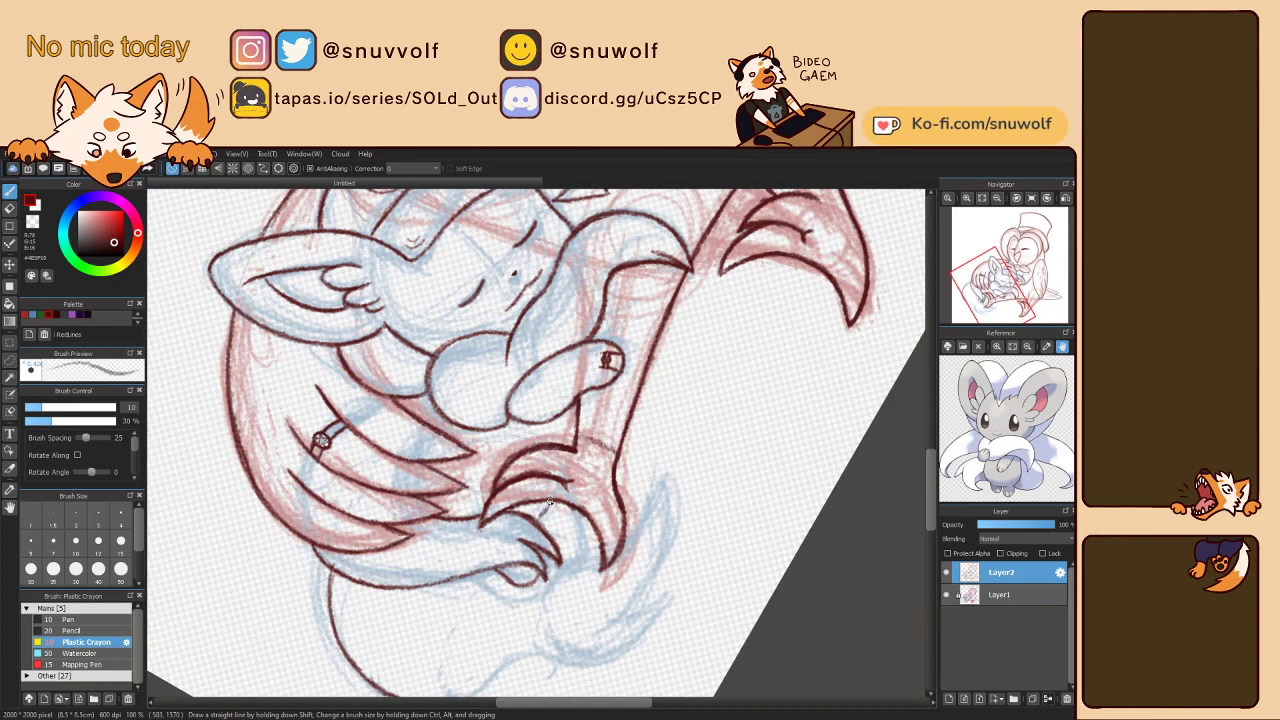
{"action": "left_click_drag", "start_coordinate": [565, 504], "coordinate": [580, 539]}
{"action": "key", "text": "ctrl+z"}
{"action": "key", "text": "ctrl+z"}
{"action": "mouse_move", "coordinate": [586, 516]}
{"action": "left_mouse_down"}
{"action": "mouse_move", "coordinate": [540, 540]}
{"action": "mouse_move", "coordinate": [430, 420]}
{"action": "mouse_move", "coordinate": [446, 342]}
{"action": "mouse_move", "coordinate": [535, 360]}
{"action": "left_mouse_up"}
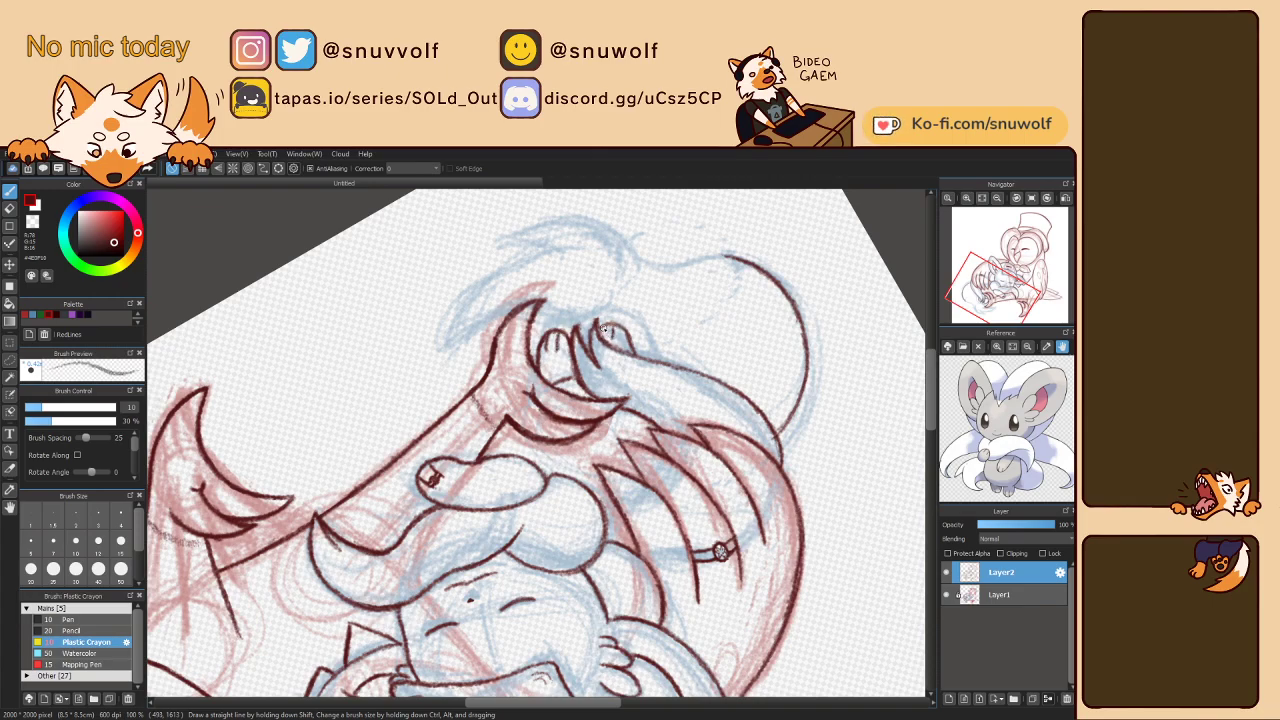
{"action": "key", "text": "Left"}
{"action": "key", "text": "Left"}
{"action": "key", "text": "Left"}
{"action": "key", "text": "Left"}
{"action": "key", "text": "Left"}
{"action": "key", "text": "Left"}
{"action": "key", "text": "Left"}
{"action": "key", "text": "Left"}
{"action": "key", "text": "Left"}
{"action": "key", "text": "Left"}
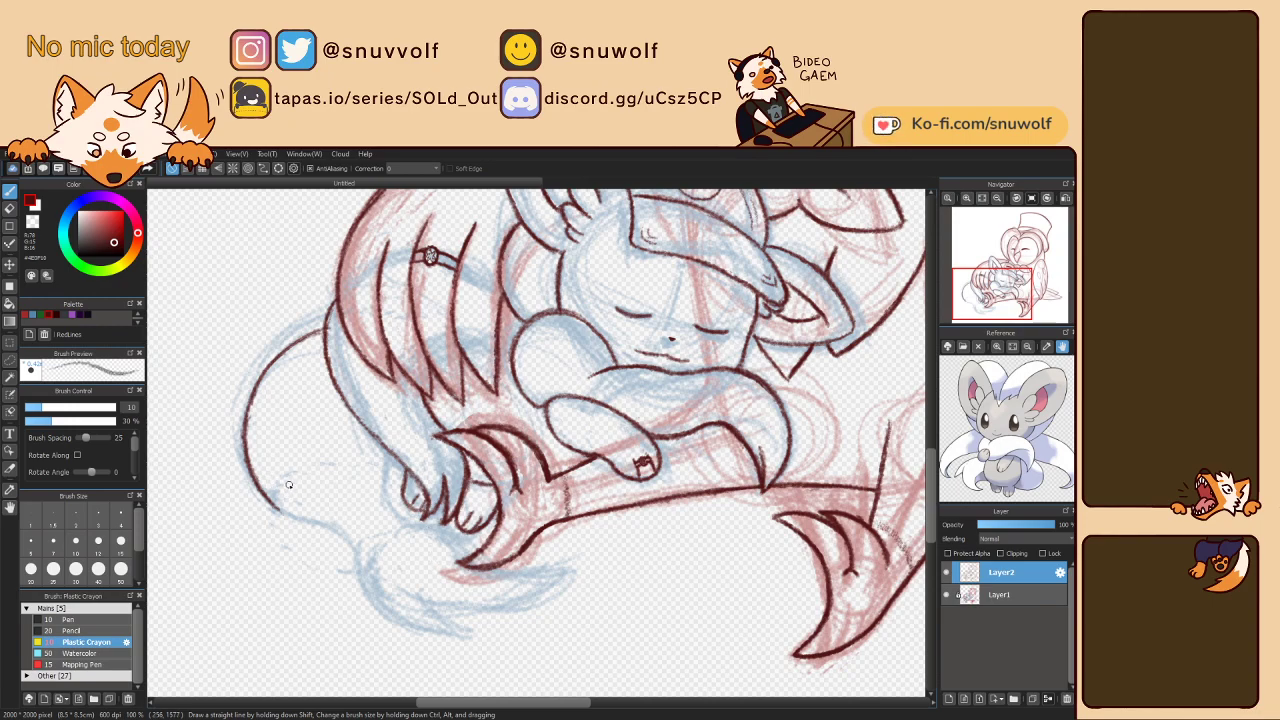
- Continue the rounded outline along its underside into the tail tuft and ink the tuft's lower pointed tip
{"action": "key", "text": "Right"}
{"action": "key", "text": "Right"}
{"action": "key", "text": "Right"}
{"action": "key", "text": "Left"}
{"action": "key", "text": "Left"}
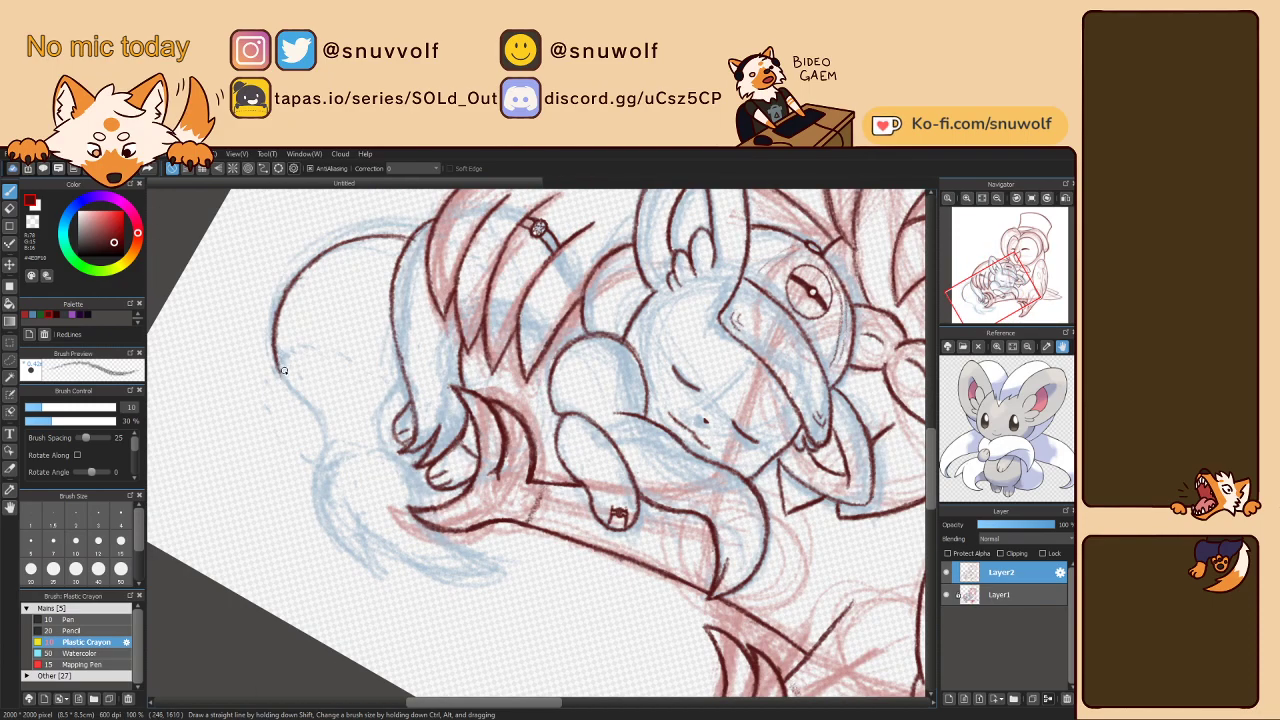
{"action": "mouse_move", "coordinate": [277, 356]}
{"action": "left_mouse_down"}
{"action": "mouse_move", "coordinate": [326, 445]}
{"action": "mouse_move", "coordinate": [322, 427]}
{"action": "mouse_move", "coordinate": [318, 454]}
{"action": "mouse_move", "coordinate": [337, 439]}
{"action": "mouse_move", "coordinate": [312, 473]}
{"action": "mouse_move", "coordinate": [324, 526]}
{"action": "mouse_move", "coordinate": [324, 514]}
{"action": "mouse_move", "coordinate": [383, 570]}
{"action": "left_mouse_up"}
{"action": "mouse_move", "coordinate": [320, 514]}
{"action": "left_mouse_down"}
{"action": "mouse_move", "coordinate": [381, 569]}
{"action": "mouse_move", "coordinate": [359, 513]}
{"action": "left_mouse_up"}
{"action": "left_click_drag", "start_coordinate": [374, 565], "coordinate": [359, 514]}
{"action": "key", "text": "Left"}
{"action": "key", "text": "Left"}
{"action": "key", "text": "Right"}
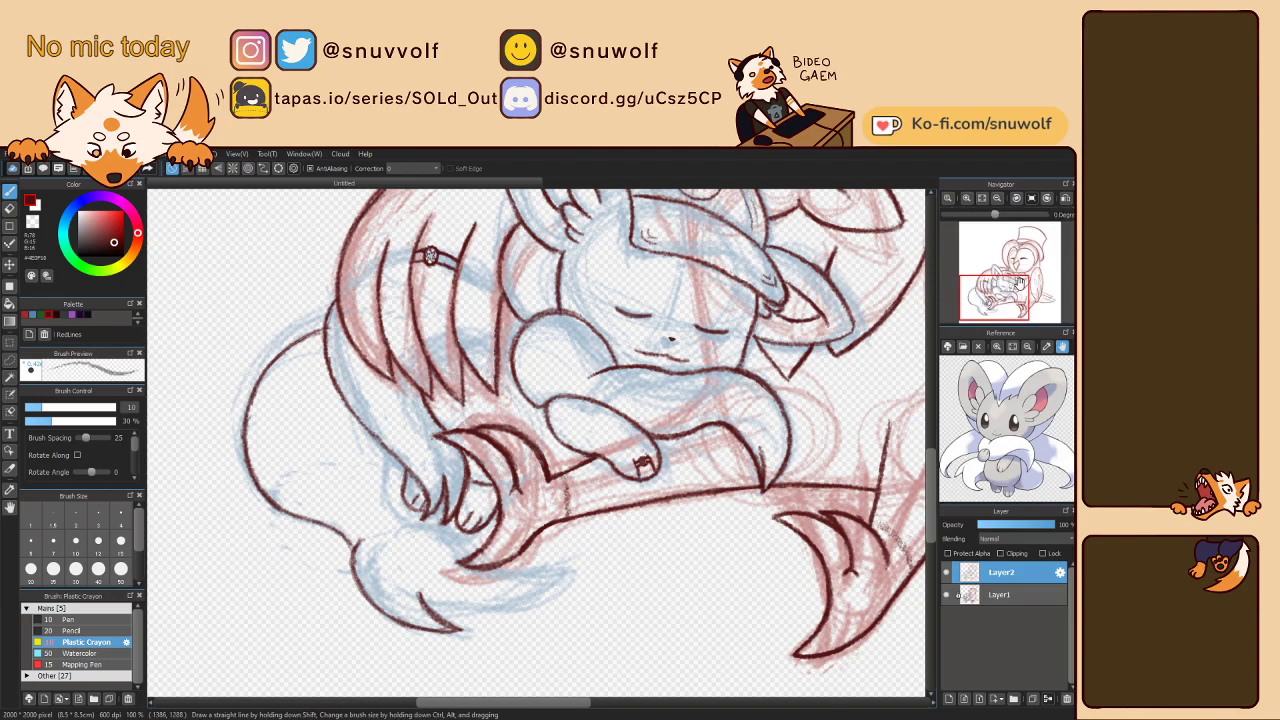
- Try to ink the outline of the small foot behind the pointed fur tips
{"action": "left_click", "coordinate": [995, 302]}
{"action": "left_click_drag", "start_coordinate": [995, 302], "coordinate": [989, 298]}
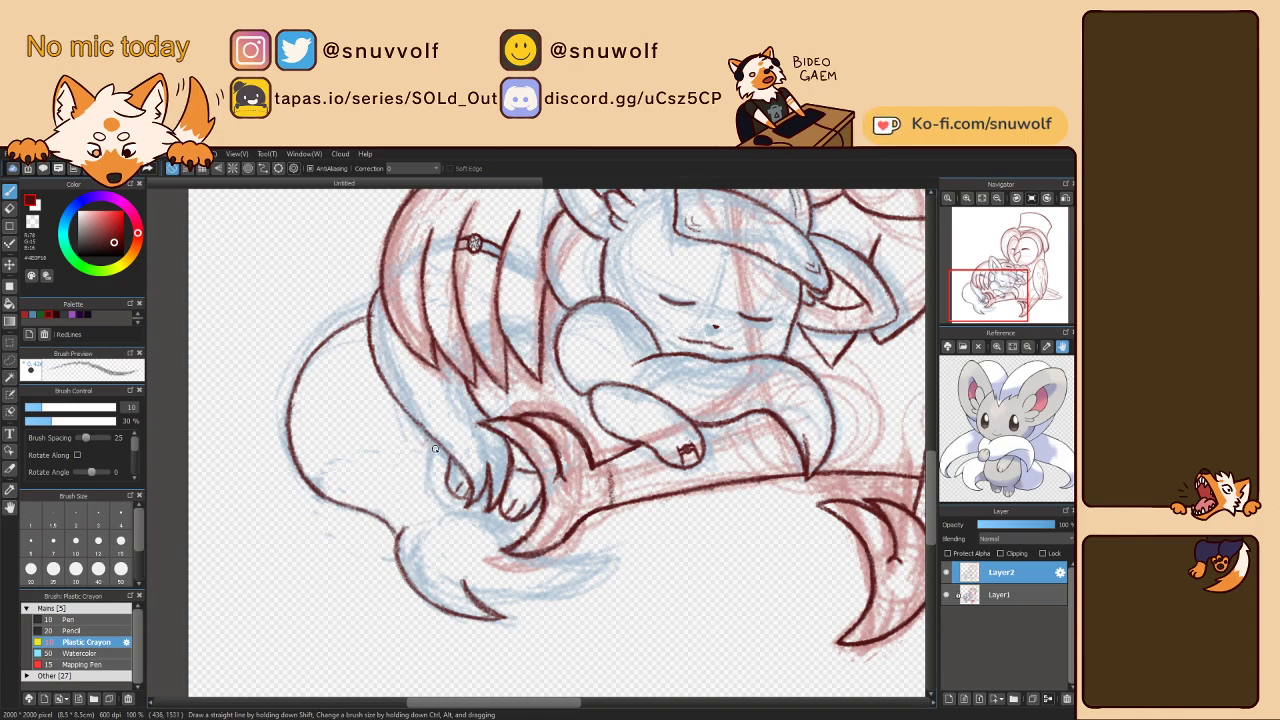
{"action": "mouse_move", "coordinate": [424, 440]}
{"action": "left_mouse_down"}
{"action": "mouse_move", "coordinate": [421, 476]}
{"action": "mouse_move", "coordinate": [424, 464]}
{"action": "mouse_move", "coordinate": [462, 510]}
{"action": "left_mouse_up"}
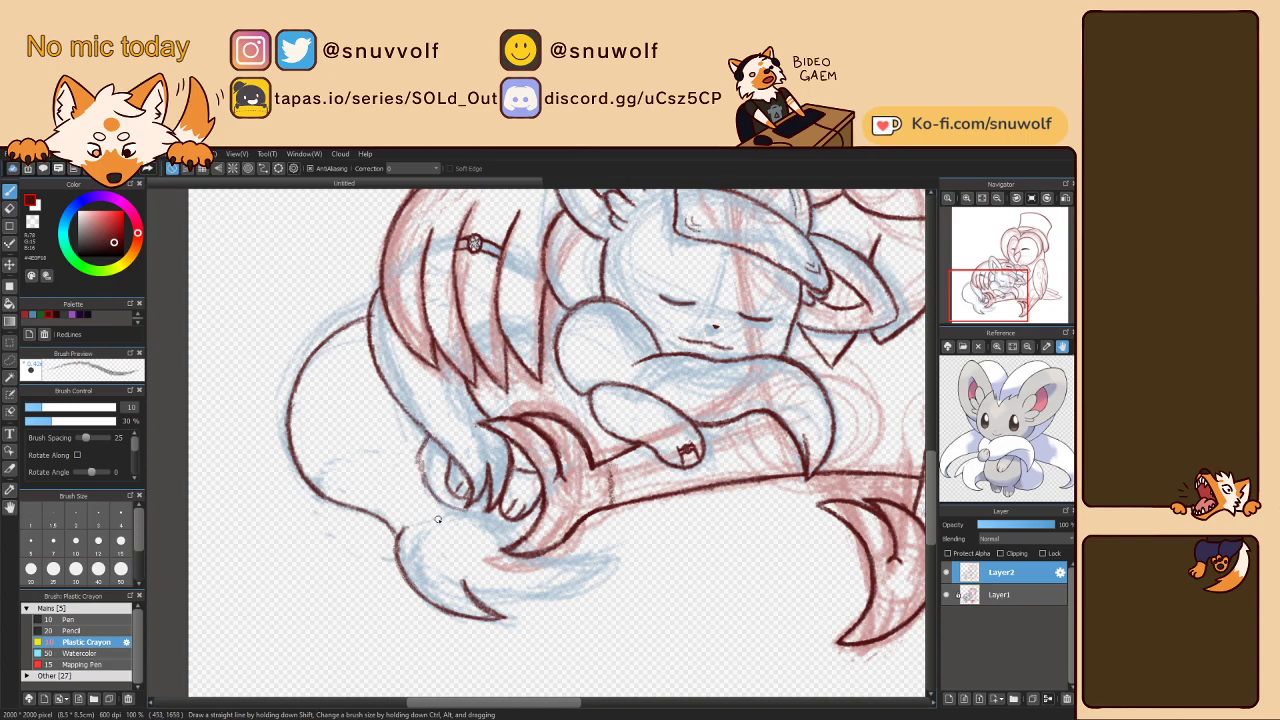
- Ink the upper pointed tip of the tail tuft below the owl's talon, using a rotated view
{"action": "key", "text": "Left"}
{"action": "key", "text": "Left"}
{"action": "key", "text": "Left"}
{"action": "key", "text": "Left"}
{"action": "key", "text": "Left"}
{"action": "key", "text": "Left"}
{"action": "mouse_move", "coordinate": [610, 535]}
{"action": "left_mouse_down"}
{"action": "mouse_move", "coordinate": [606, 492]}
{"action": "mouse_move", "coordinate": [606, 512]}
{"action": "mouse_move", "coordinate": [651, 425]}
{"action": "mouse_move", "coordinate": [652, 391]}
{"action": "mouse_move", "coordinate": [595, 539]}
{"action": "left_mouse_up"}
{"action": "key", "text": "Right"}
{"action": "key", "text": "Right"}
{"action": "key", "text": "Right"}
{"action": "key", "text": "Right"}
{"action": "key", "text": "Right"}
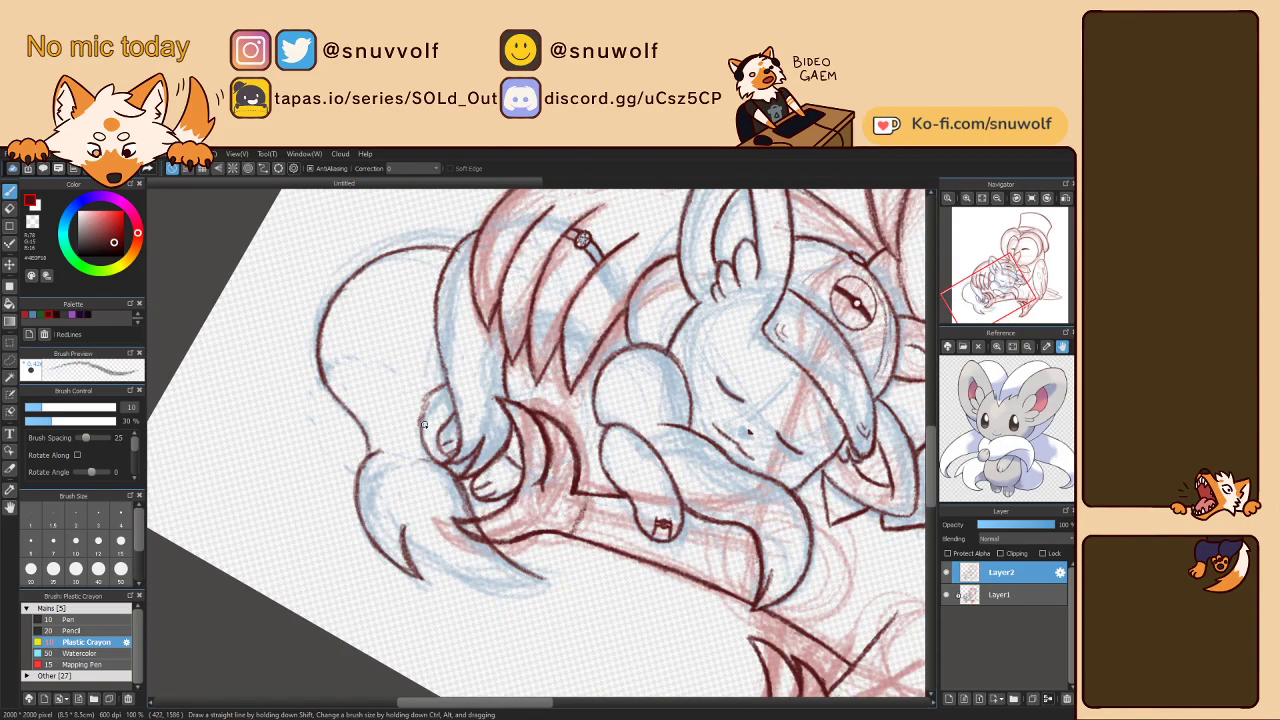
- Ink the lower edge and small pointed tip of the fur strand beside the foot, using rotated views
{"action": "key", "text": "Left"}
{"action": "key", "text": "Left"}
{"action": "key", "text": "Left"}
{"action": "key", "text": "Left"}
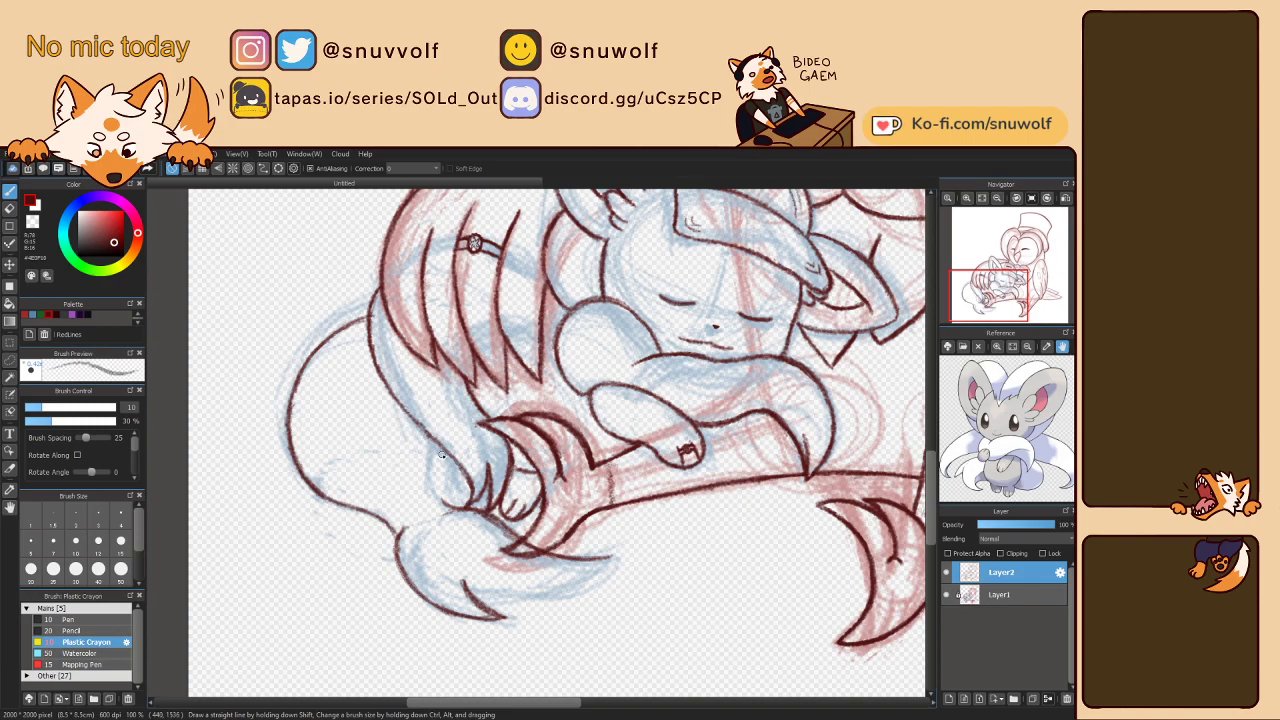
{"action": "mouse_move", "coordinate": [436, 446]}
{"action": "left_mouse_down"}
{"action": "mouse_move", "coordinate": [462, 507]}
{"action": "mouse_move", "coordinate": [447, 456]}
{"action": "mouse_move", "coordinate": [464, 496]}
{"action": "left_mouse_up"}
{"action": "key", "text": "Left"}
{"action": "key", "text": "Left"}
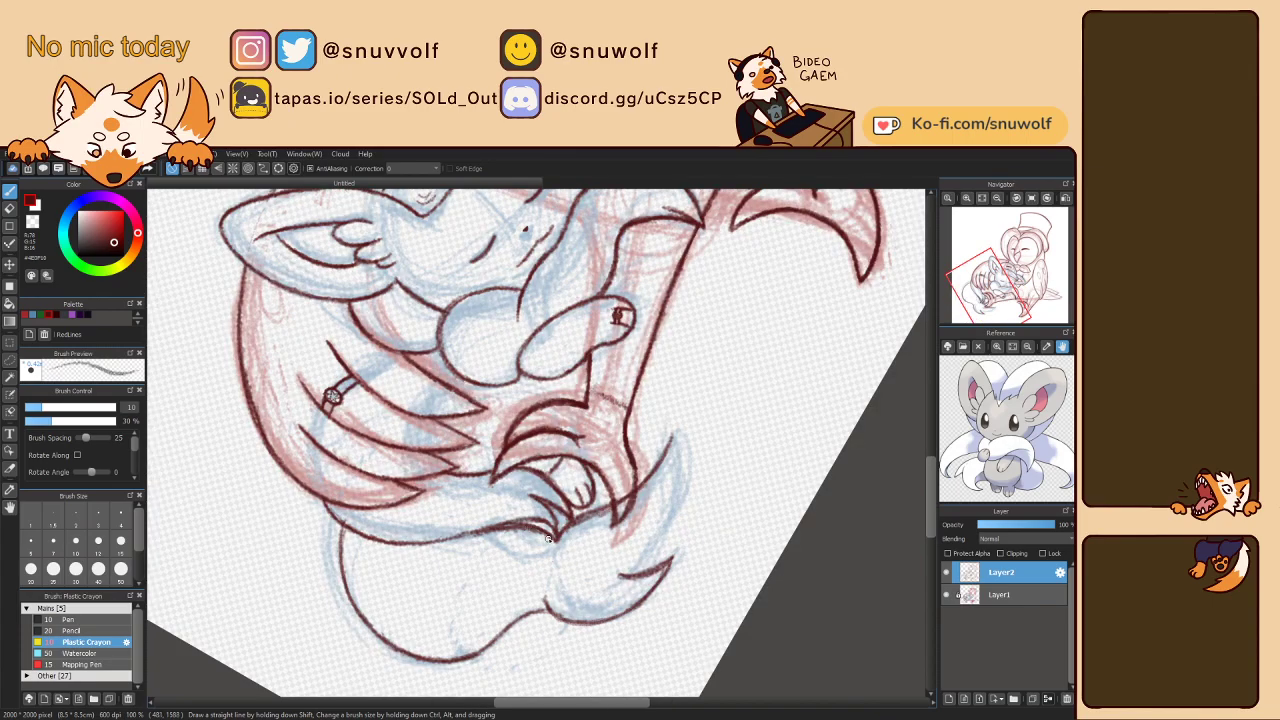
{"action": "left_click_drag", "start_coordinate": [552, 541], "coordinate": [558, 555]}
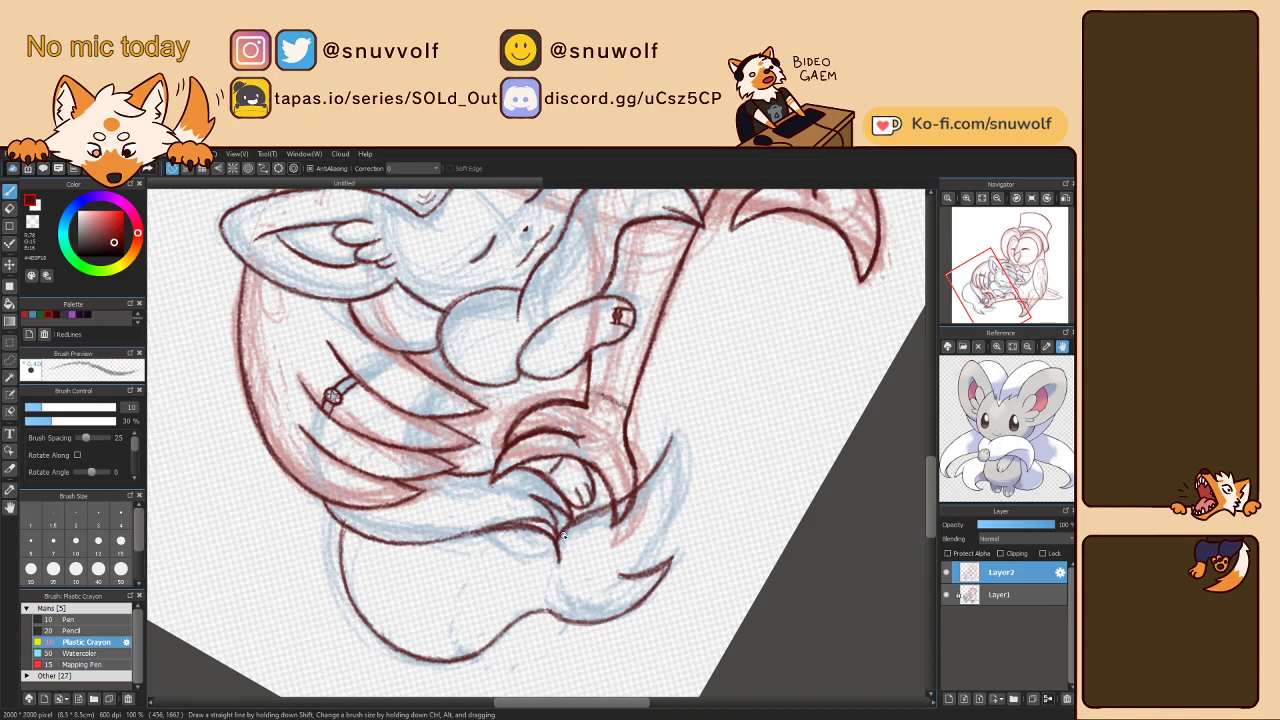
- Ink the upper edge of the tail tuft's long pointed tip beneath the owl's talon, using rotated views
{"action": "key", "text": "Left"}
{"action": "key", "text": "Left"}
{"action": "key", "text": "Left"}
{"action": "key", "text": "Left"}
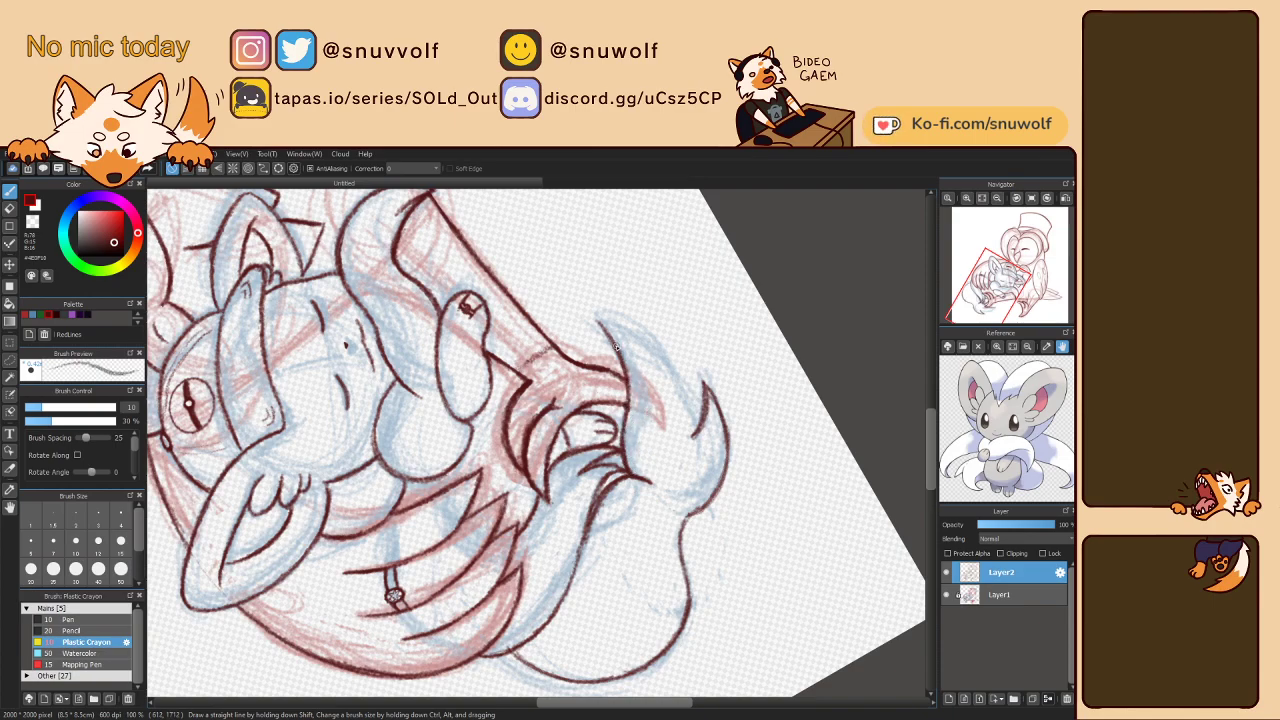
{"action": "key", "text": "Up"}
{"action": "key", "text": "Right"}
{"action": "key", "text": "Right"}
{"action": "key", "text": "Right"}
{"action": "key", "text": "Right"}
{"action": "key", "text": "Left"}
{"action": "key", "text": "Left"}
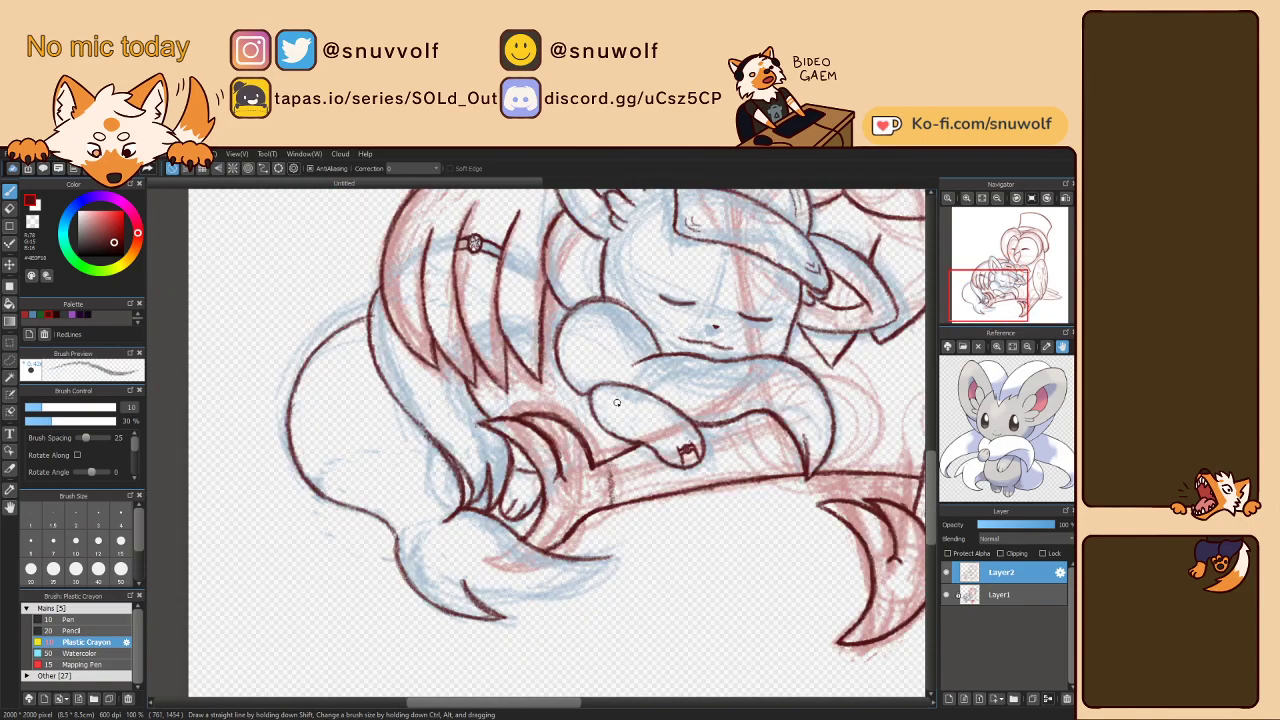
- Ink the underside of the tail tuft's long tip and refine its edge in a mirrored, rotated view
{"action": "key", "text": "Right"}
{"action": "key", "text": "Right"}
{"action": "key", "text": "Left"}
{"action": "key", "text": "Left"}
{"action": "key", "text": "Down"}
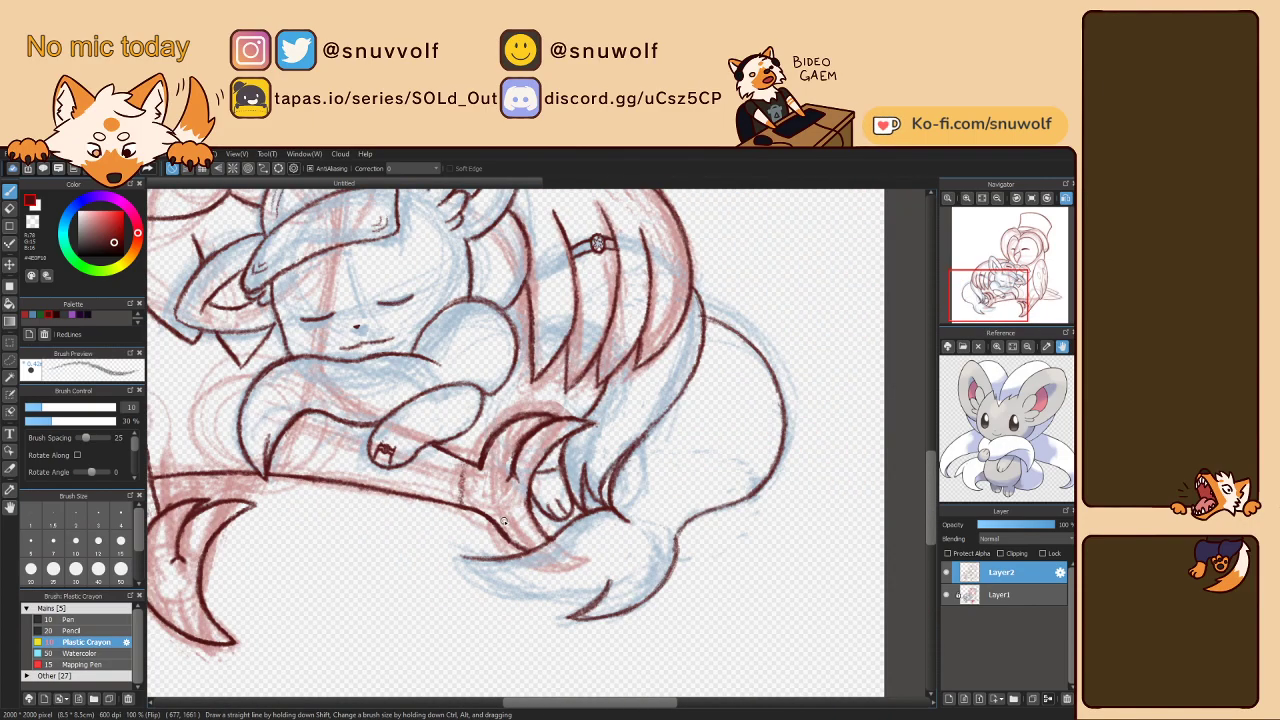
{"action": "key", "text": "Right"}
{"action": "key", "text": "Right"}
{"action": "key", "text": "Right"}
{"action": "key", "text": "Right"}
{"action": "key", "text": "Right"}
{"action": "key", "text": "Right"}
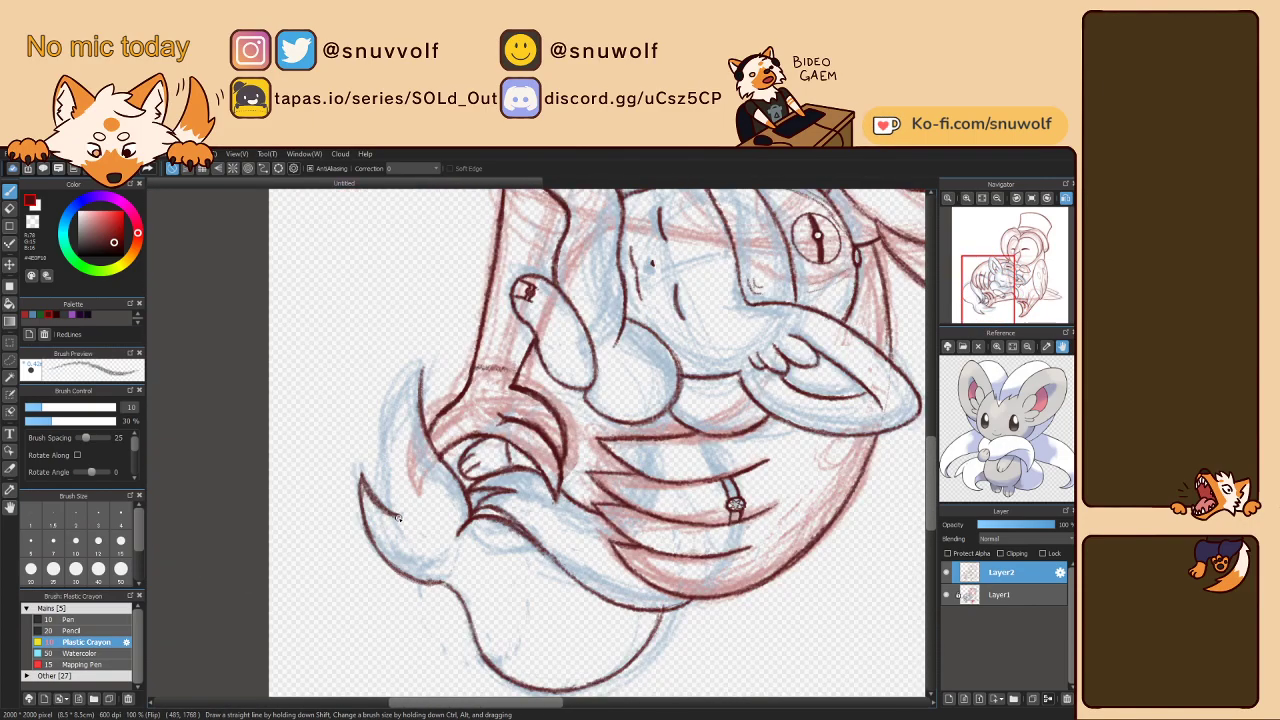
{"action": "mouse_move", "coordinate": [395, 516]}
{"action": "left_mouse_down"}
{"action": "mouse_move", "coordinate": [386, 431]}
{"action": "mouse_move", "coordinate": [391, 448]}
{"action": "mouse_move", "coordinate": [391, 408]}
{"action": "mouse_move", "coordinate": [394, 426]}
{"action": "mouse_move", "coordinate": [419, 365]}
{"action": "left_mouse_up"}
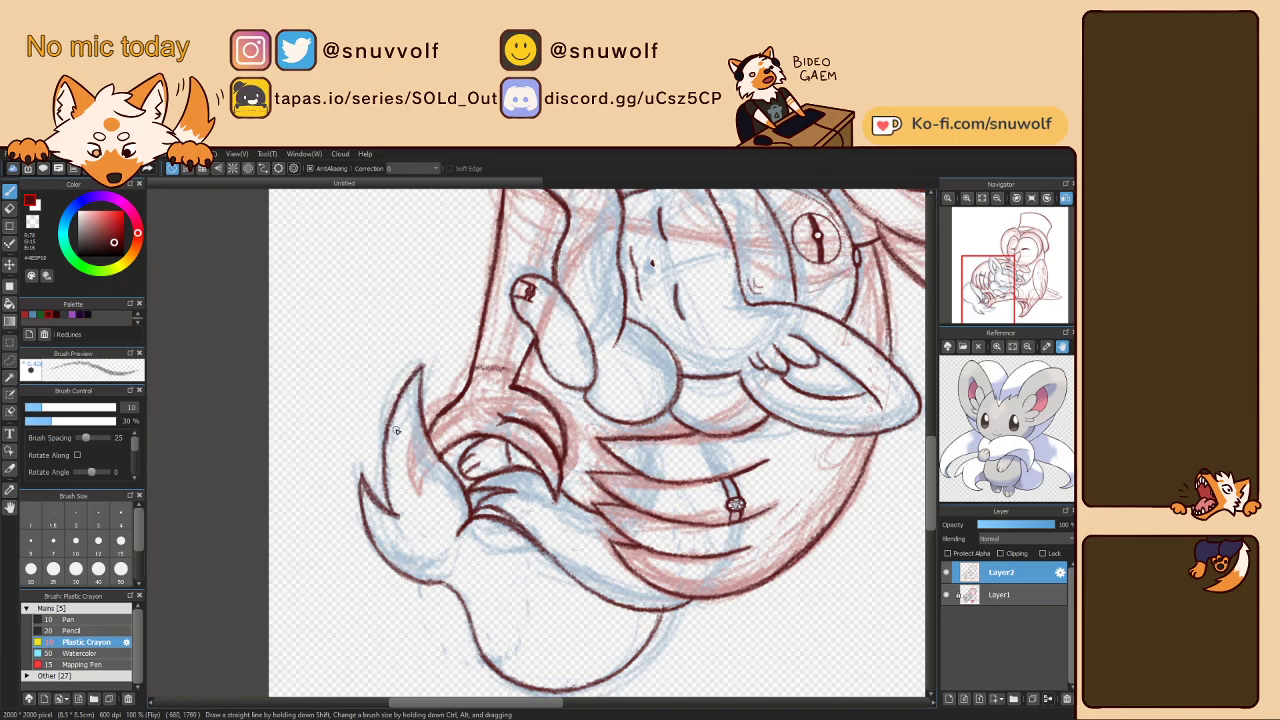
{"action": "left_click_drag", "start_coordinate": [384, 468], "coordinate": [410, 376]}
{"action": "left_click_drag", "start_coordinate": [389, 429], "coordinate": [410, 376]}
{"action": "key", "text": "ctrl+z"}
{"action": "left_click_drag", "start_coordinate": [384, 460], "coordinate": [410, 384]}
{"action": "mouse_move", "coordinate": [396, 515]}
{"action": "left_mouse_down"}
{"action": "mouse_move", "coordinate": [384, 446]}
{"action": "mouse_move", "coordinate": [397, 433]}
{"action": "left_mouse_up"}
{"action": "key", "text": "Left"}
{"action": "key", "text": "Left"}
{"action": "key", "text": "Left"}
{"action": "key", "text": "Left"}
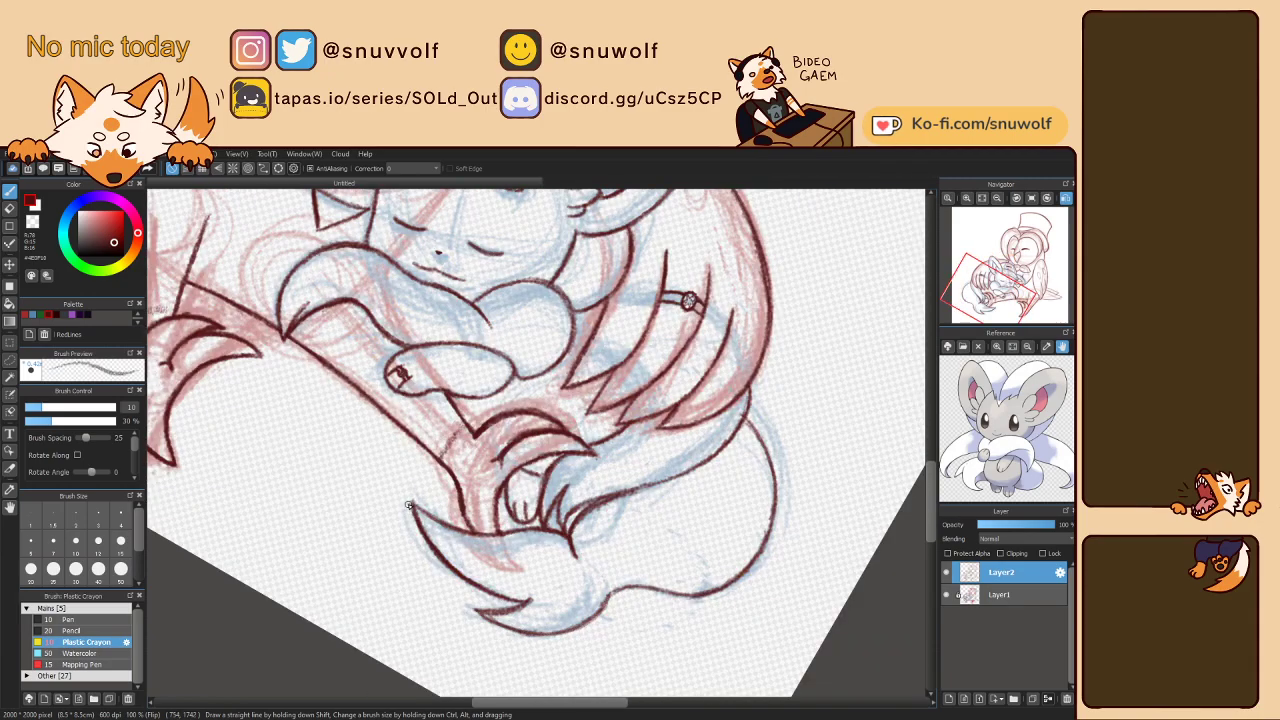
{"action": "key", "text": "Up"}
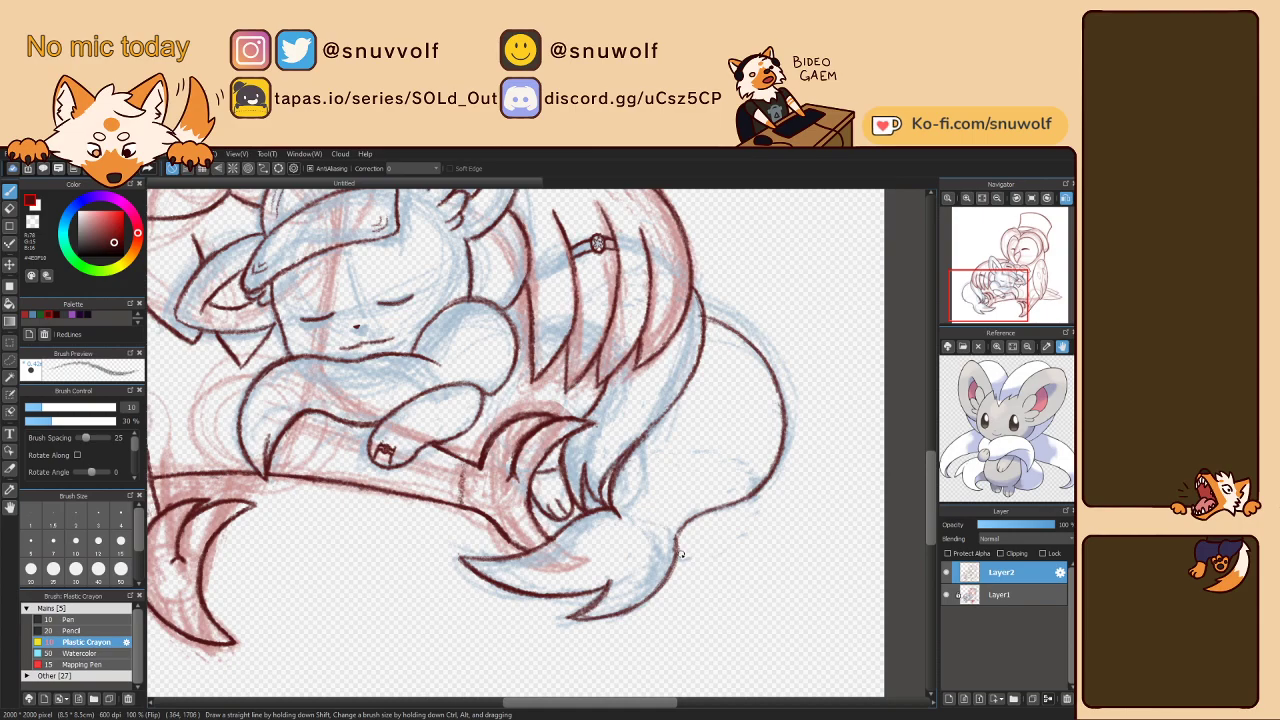
{"action": "key", "text": "Down"}
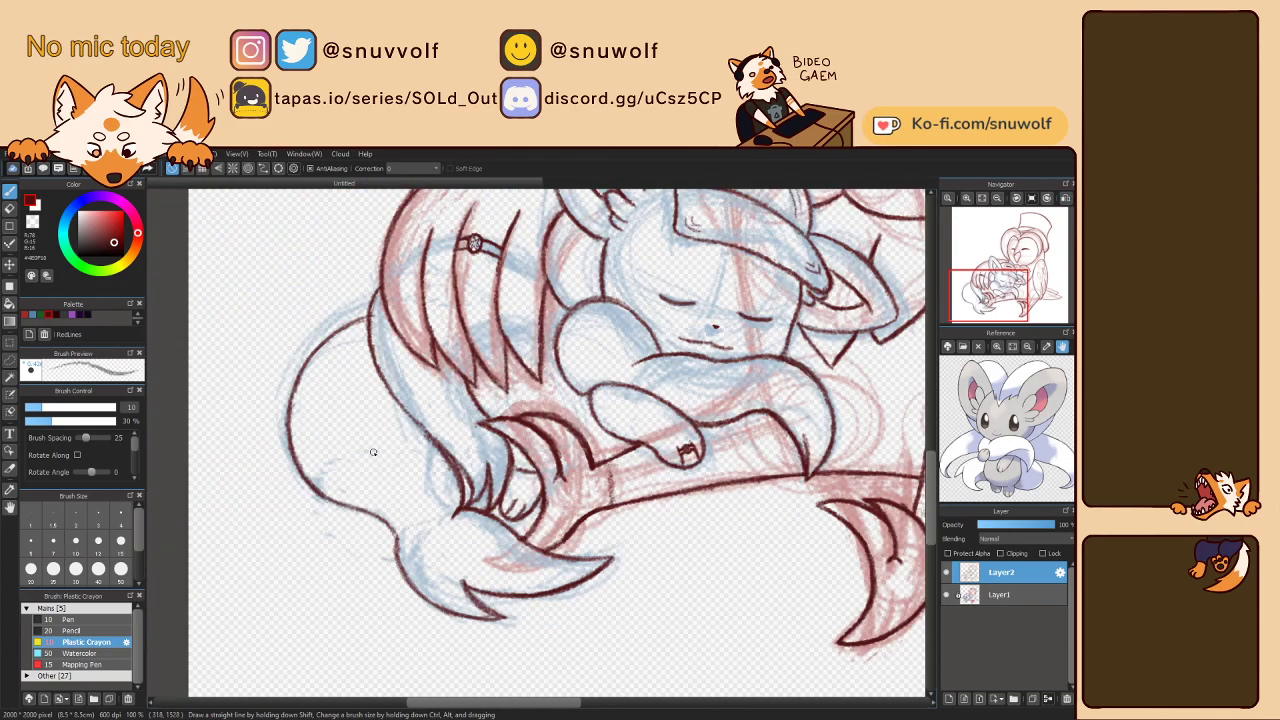
- Break the outer curve of the large tail and ink a pointed fur tuft in the gap
{"action": "key", "text": "Left"}
{"action": "key", "text": "Left"}
{"action": "key", "text": "Left"}
{"action": "key", "text": "Left"}
{"action": "key", "text": "Right"}
{"action": "key", "text": "Right"}
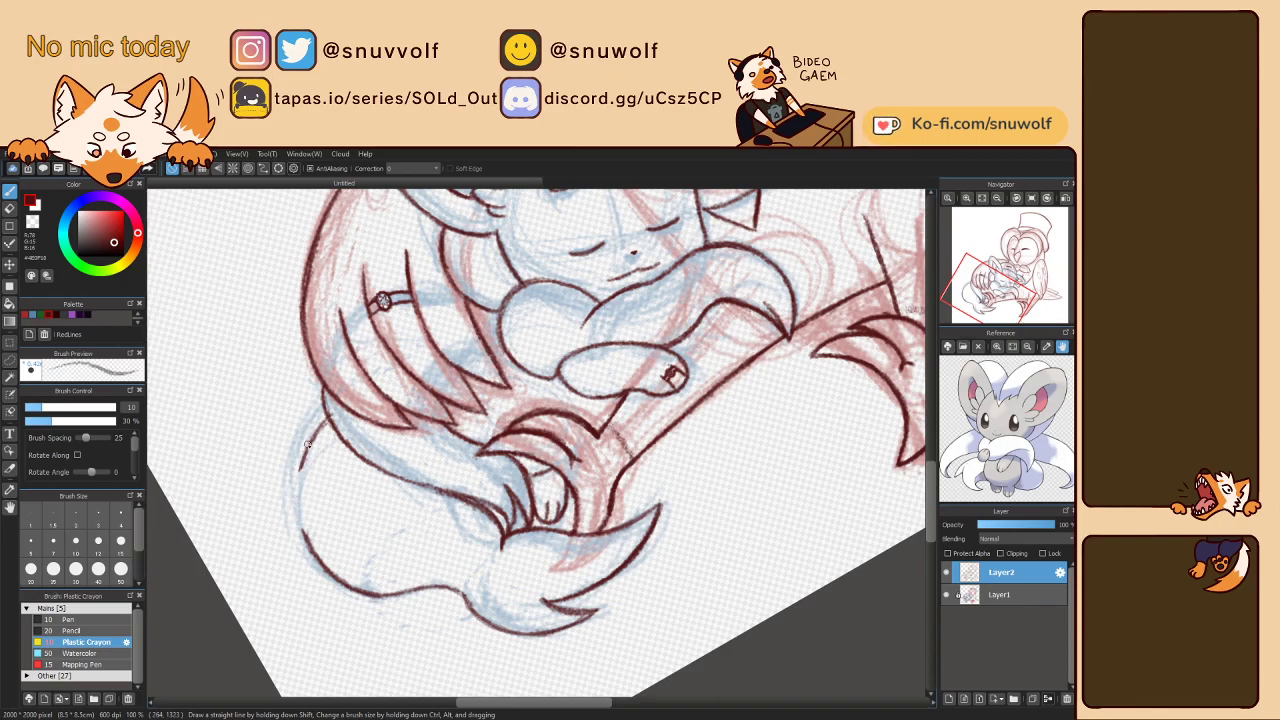
{"action": "mouse_move", "coordinate": [303, 460]}
{"action": "left_mouse_down"}
{"action": "mouse_move", "coordinate": [286, 529]}
{"action": "mouse_move", "coordinate": [295, 489]}
{"action": "left_mouse_up"}
{"action": "key", "text": "Right"}
{"action": "key", "text": "Right"}
{"action": "key", "text": "Left"}
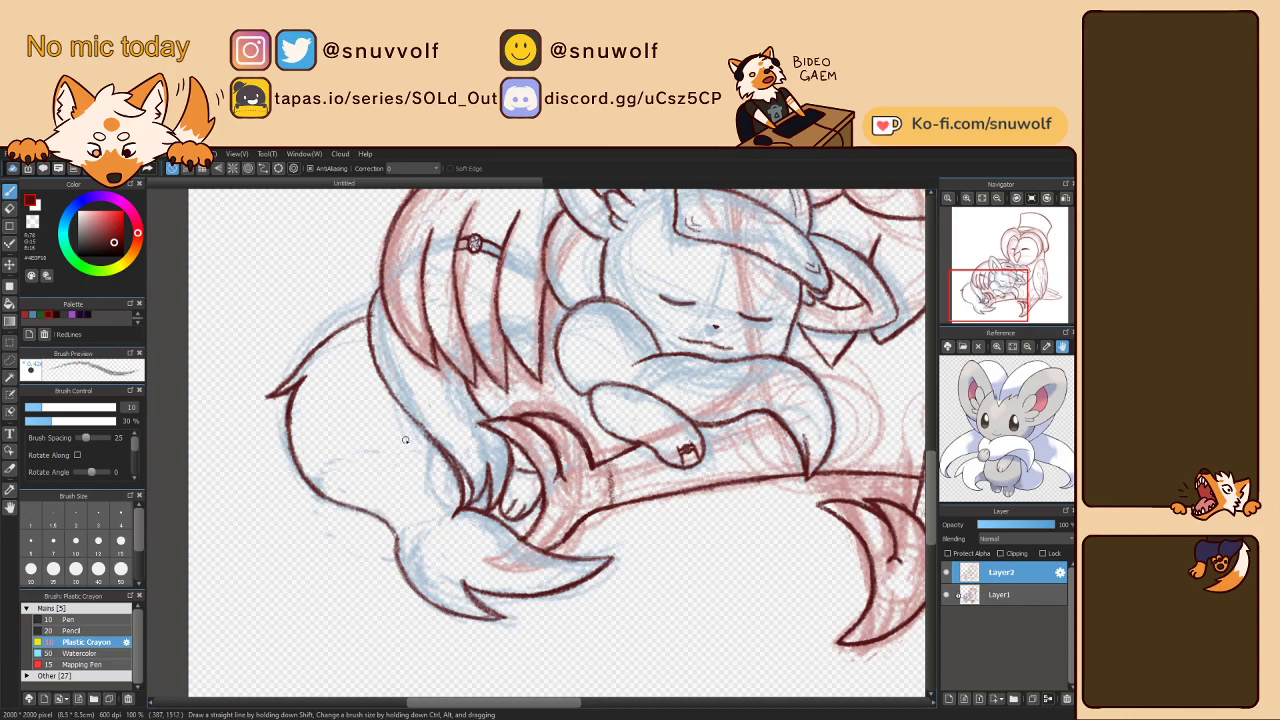
- Ink a small fur point on the inner edge of the curled fluff beside the raised paw
{"action": "left_click_drag", "start_coordinate": [717, 441], "coordinate": [746, 360]}
{"action": "key", "text": "Right"}
{"action": "left_click_drag", "start_coordinate": [851, 391], "coordinate": [747, 440]}
{"action": "key", "text": "Left"}
{"action": "key", "text": "Left"}
{"action": "key", "text": "Left"}
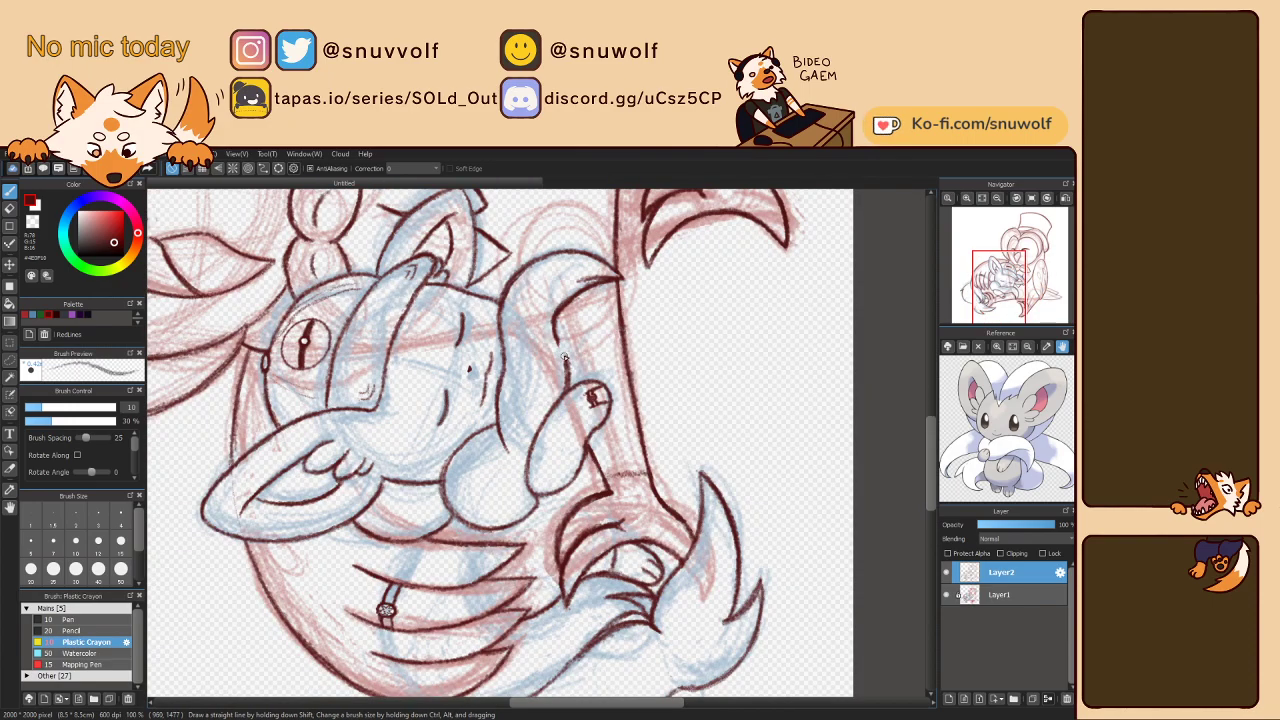
{"action": "left_click_drag", "start_coordinate": [560, 334], "coordinate": [568, 385]}
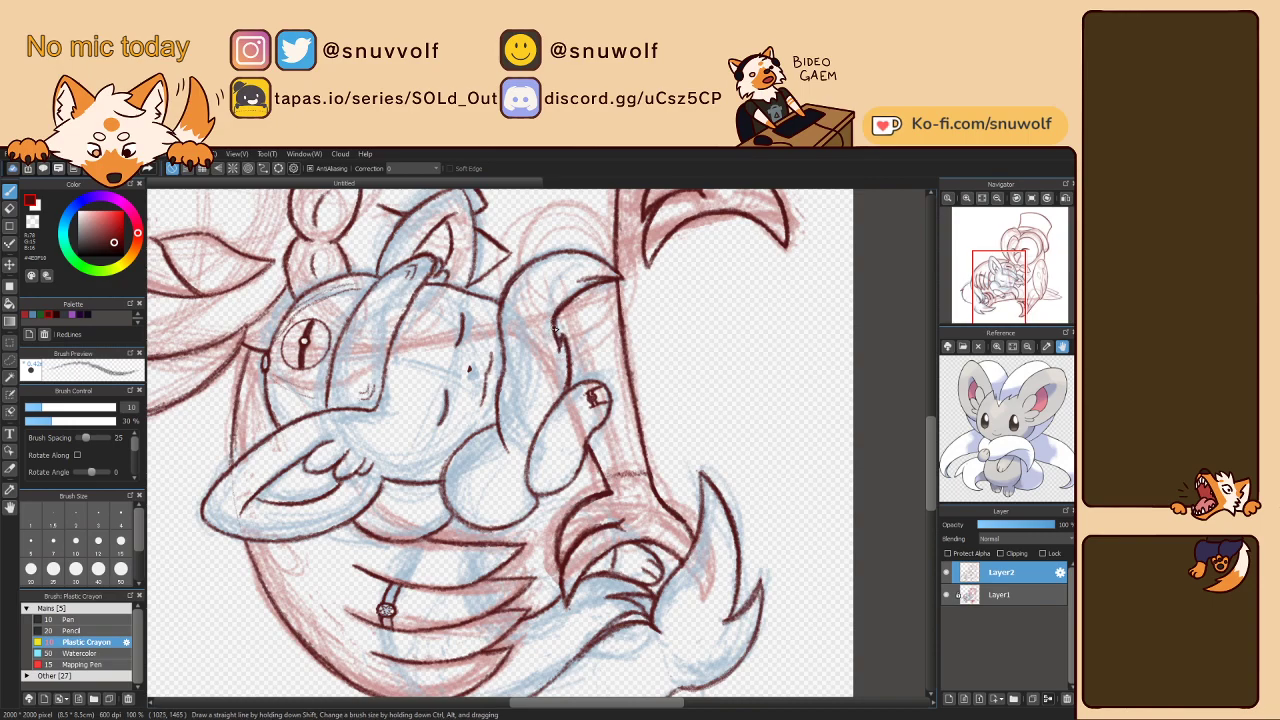
- Reinforce the fur strand's outline below the wing and the wing line beside the sleeping figure's body
{"action": "key", "text": "Right"}
{"action": "key", "text": "Right"}
{"action": "key", "text": "Right"}
{"action": "key", "text": "Right"}
{"action": "key", "text": "Right"}
{"action": "key", "text": "Right"}
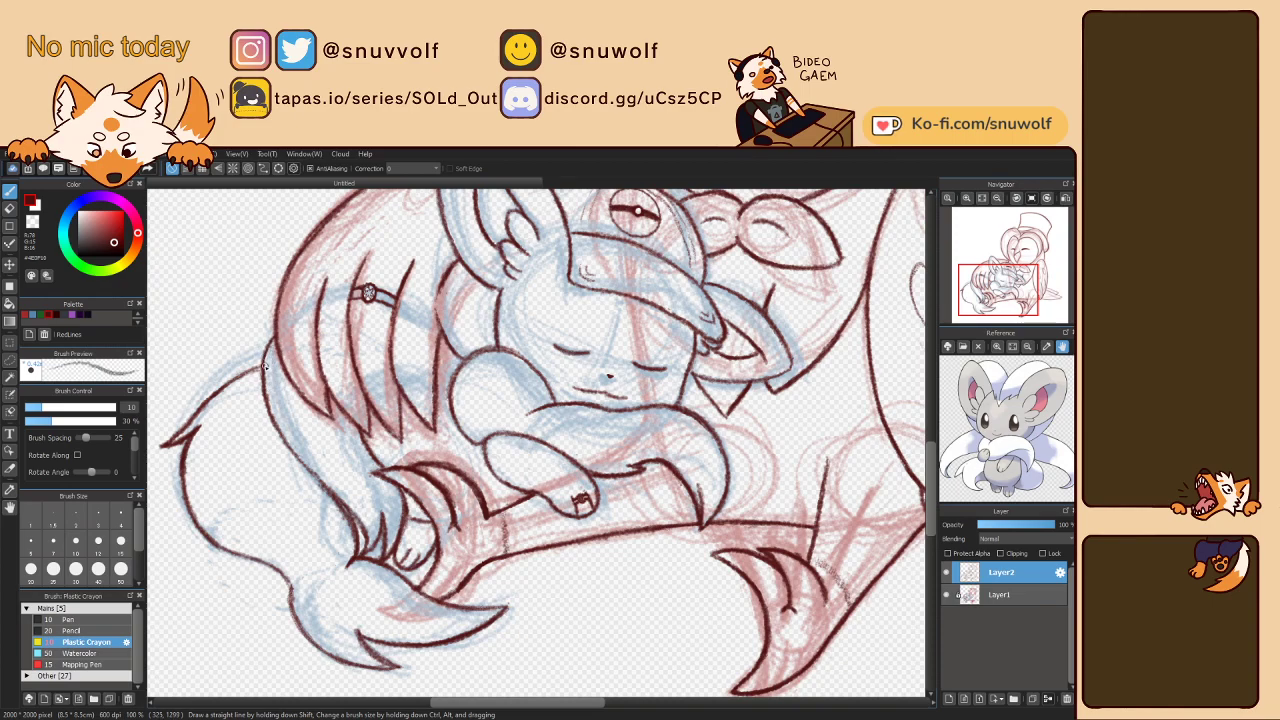
{"action": "left_click_drag", "start_coordinate": [280, 437], "coordinate": [361, 535]}
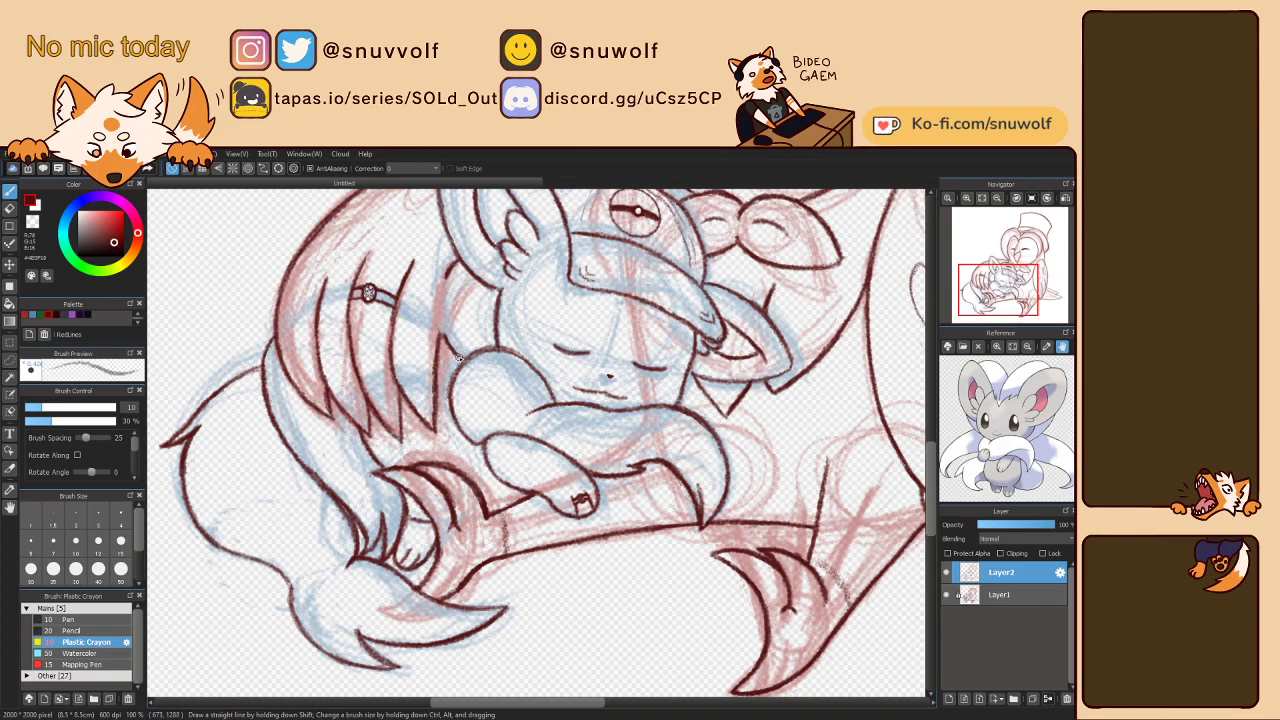
{"action": "left_click_drag", "start_coordinate": [448, 338], "coordinate": [454, 269]}
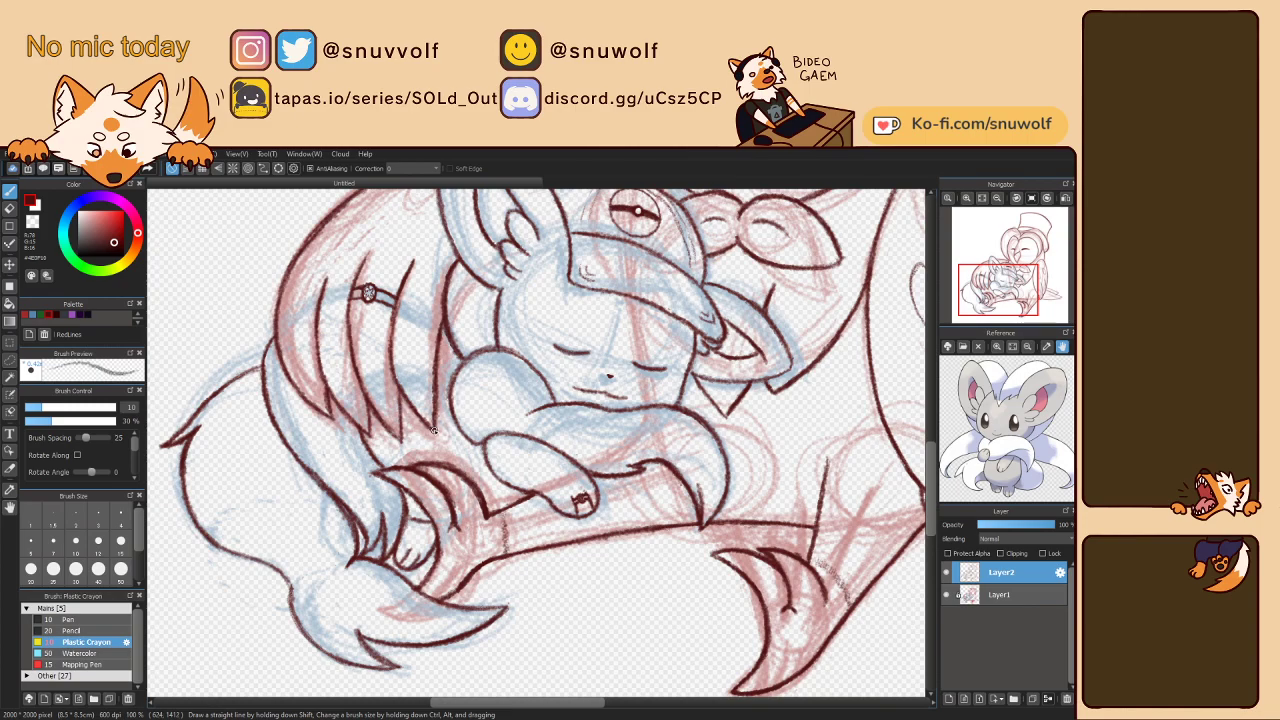
{"action": "key", "text": "Left"}
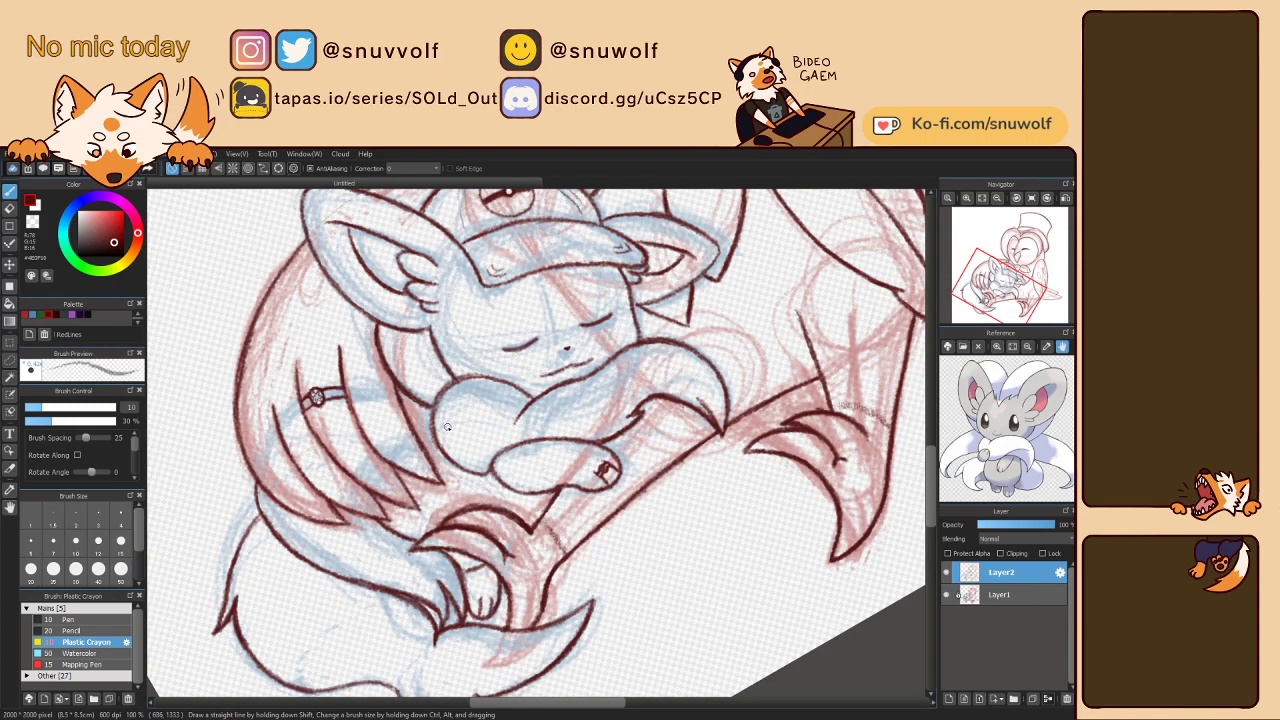
{"action": "key", "text": "Left"}
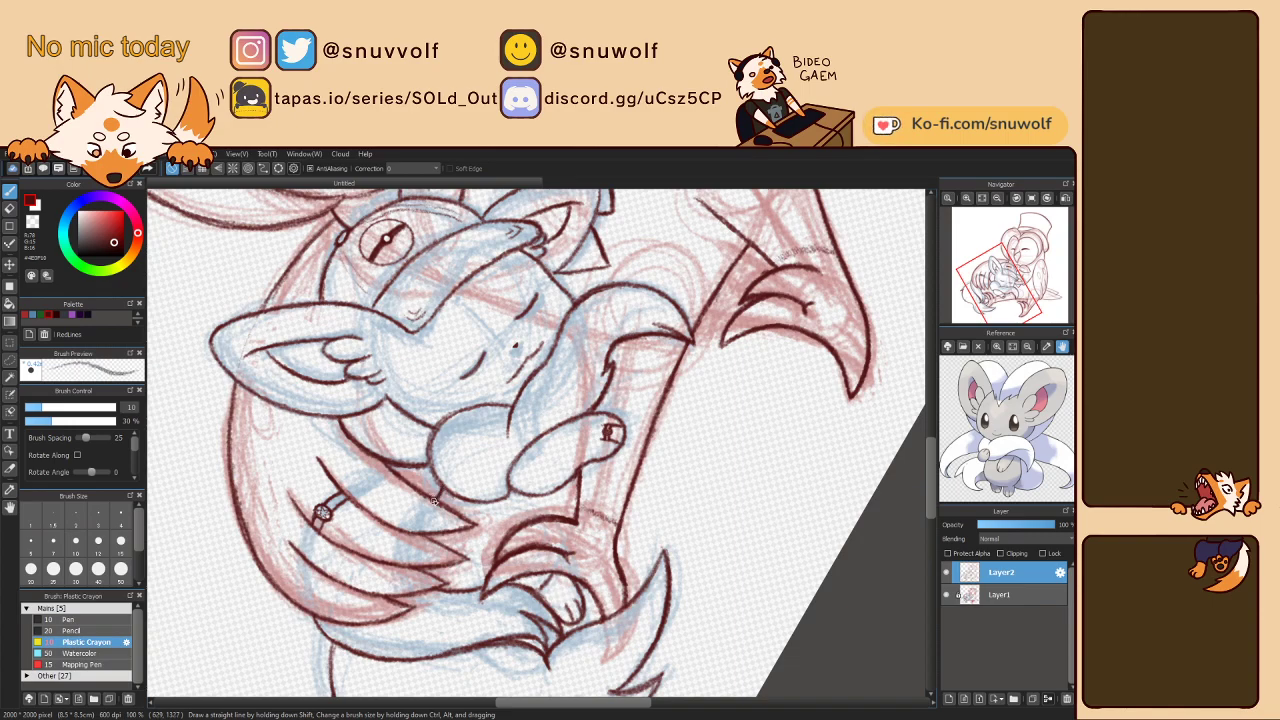
{"action": "key", "text": "ctrl+Left"}
{"action": "key", "text": "ctrl+Left"}
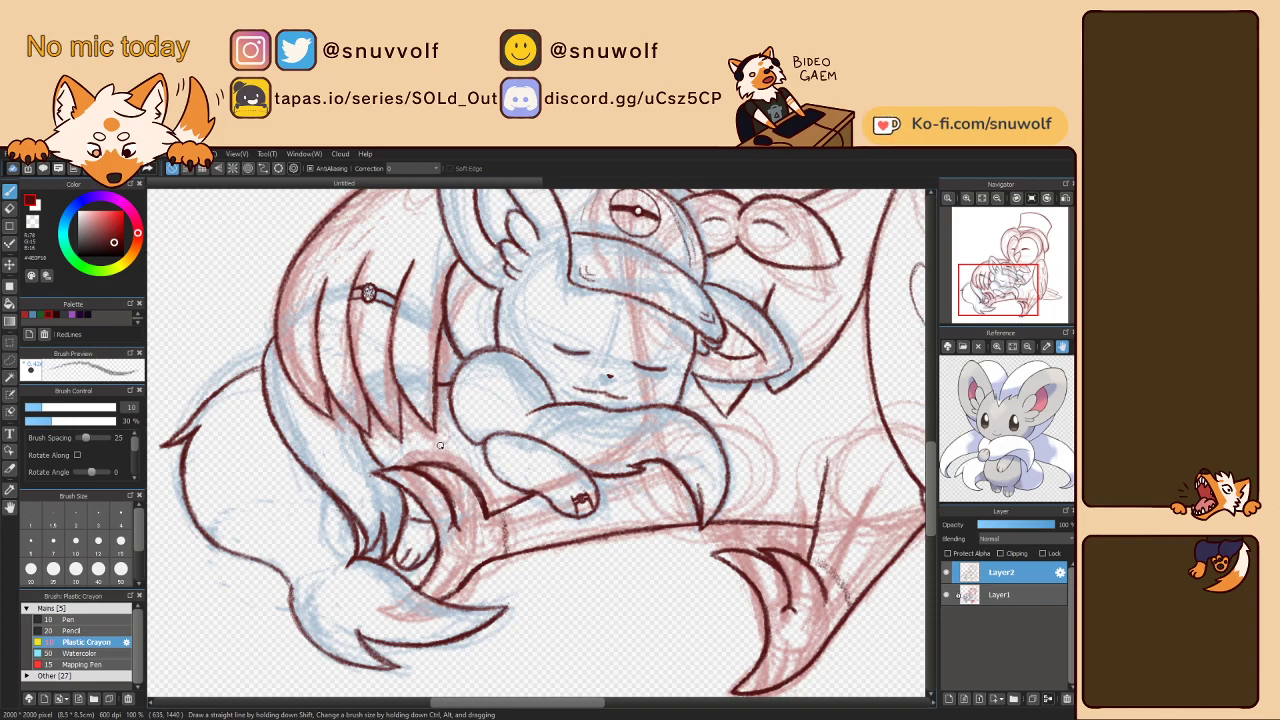
- Hide the sketch on Layer1, review the whole line art, and zoom in on the sleeping figure's cap
{"action": "left_click", "coordinate": [946, 595]}
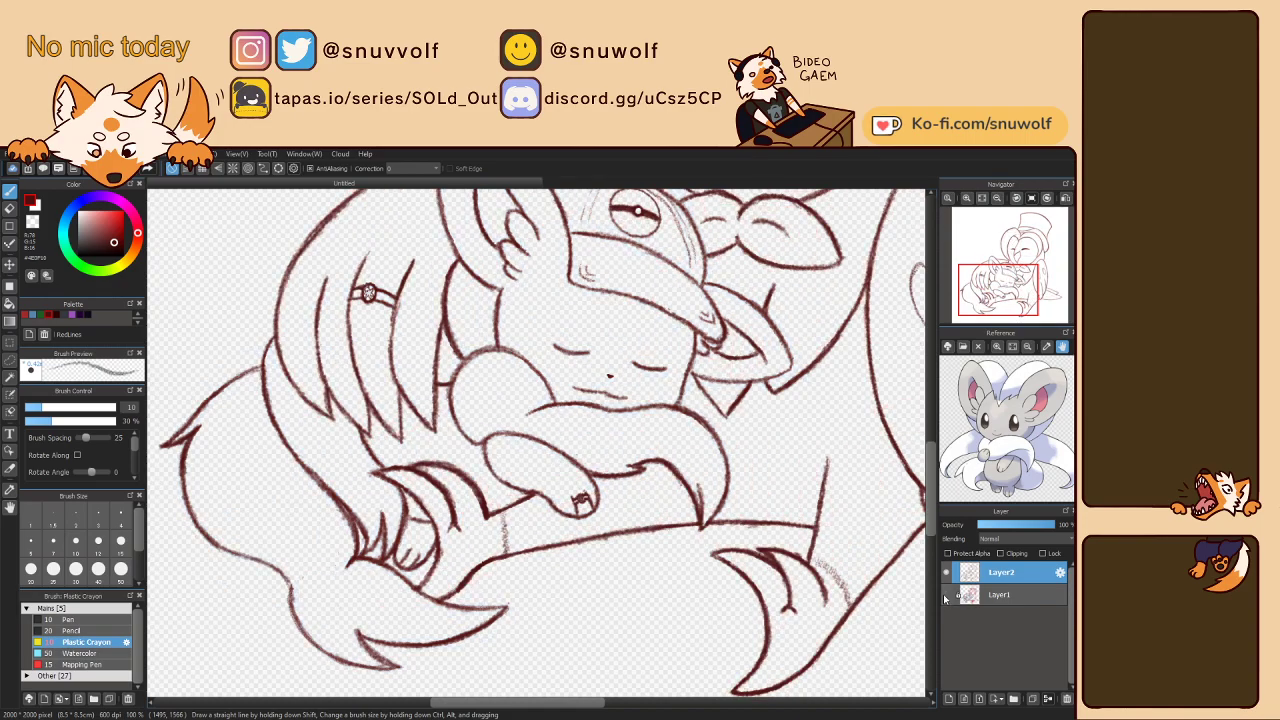
{"action": "mouse_move", "coordinate": [966, 243]}
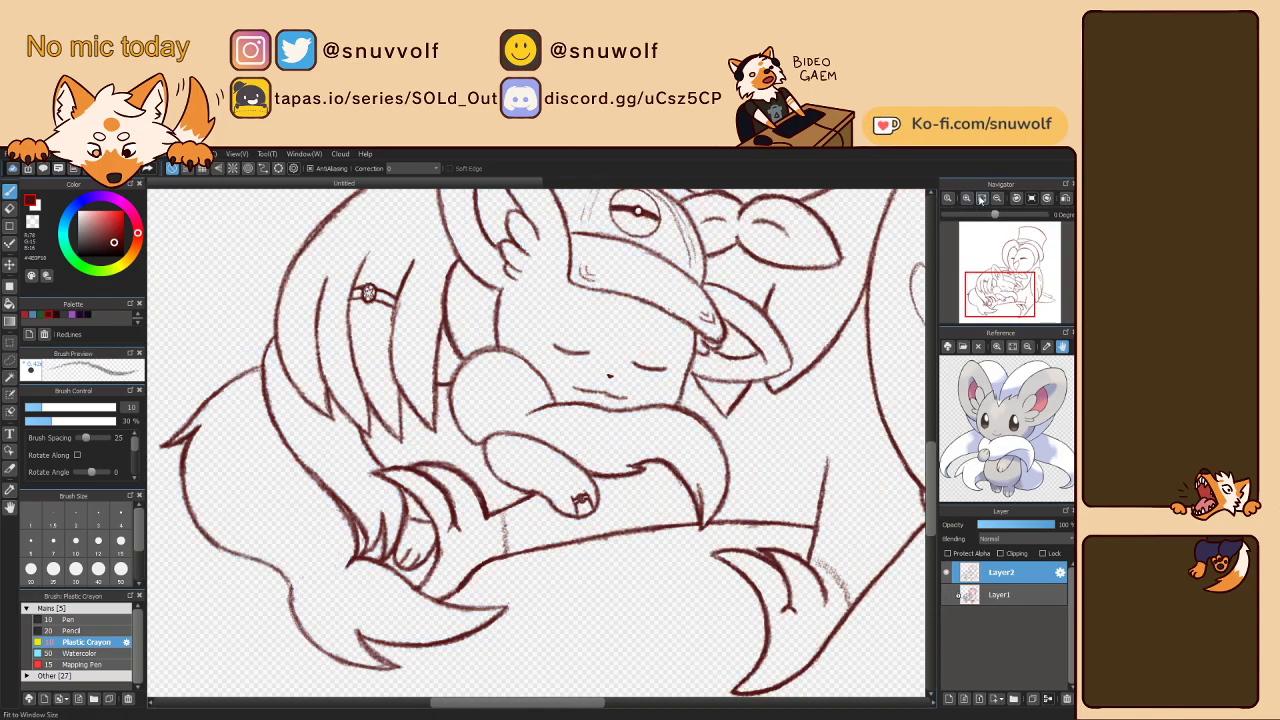
{"action": "left_click", "coordinate": [982, 198]}
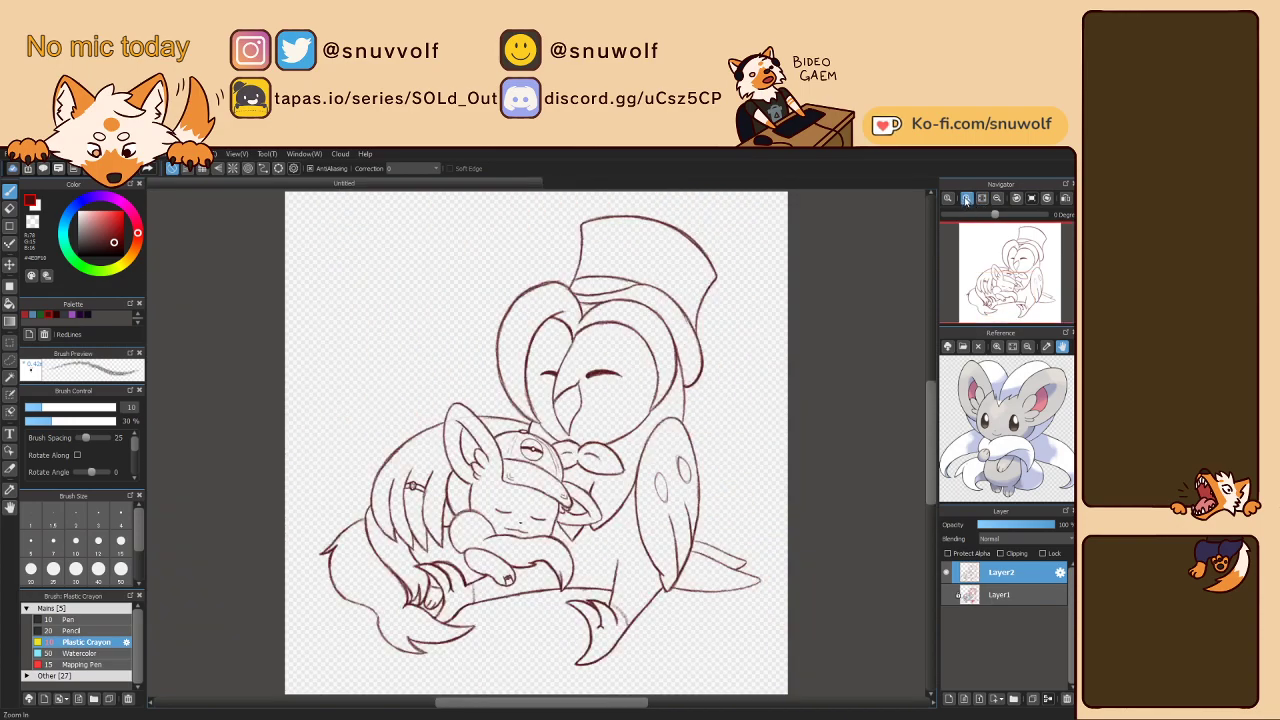
{"action": "left_click", "coordinate": [966, 198]}
{"action": "left_click", "coordinate": [966, 198]}
{"action": "left_click", "coordinate": [966, 198]}
{"action": "left_click", "coordinate": [966, 198]}
{"action": "left_click", "coordinate": [1005, 284]}
{"action": "left_click_drag", "start_coordinate": [1004, 285], "coordinate": [1007, 278]}
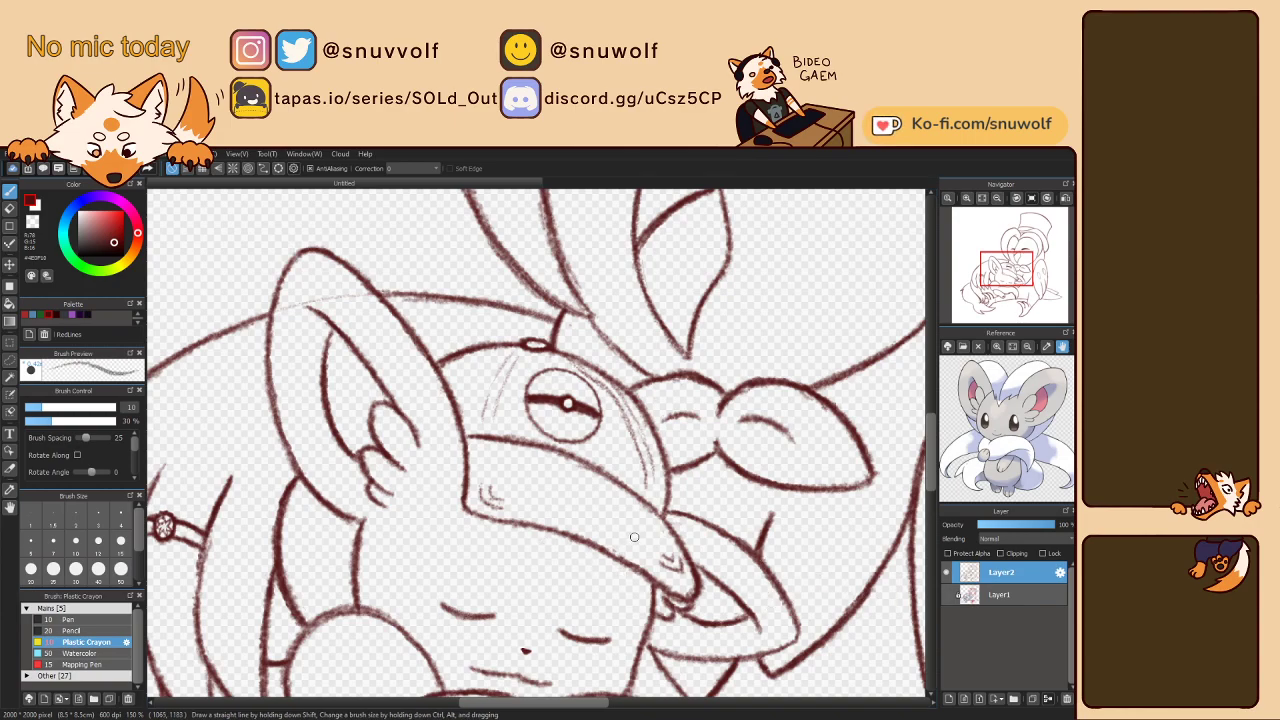
- Clean up the stray line crossing the top of the sleeping figure's large ear
{"action": "key", "text": "Left"}
{"action": "key", "text": "Left"}
{"action": "key", "text": "Left"}
{"action": "key", "text": "Left"}
{"action": "key", "text": "Left"}
{"action": "key", "text": "Left"}
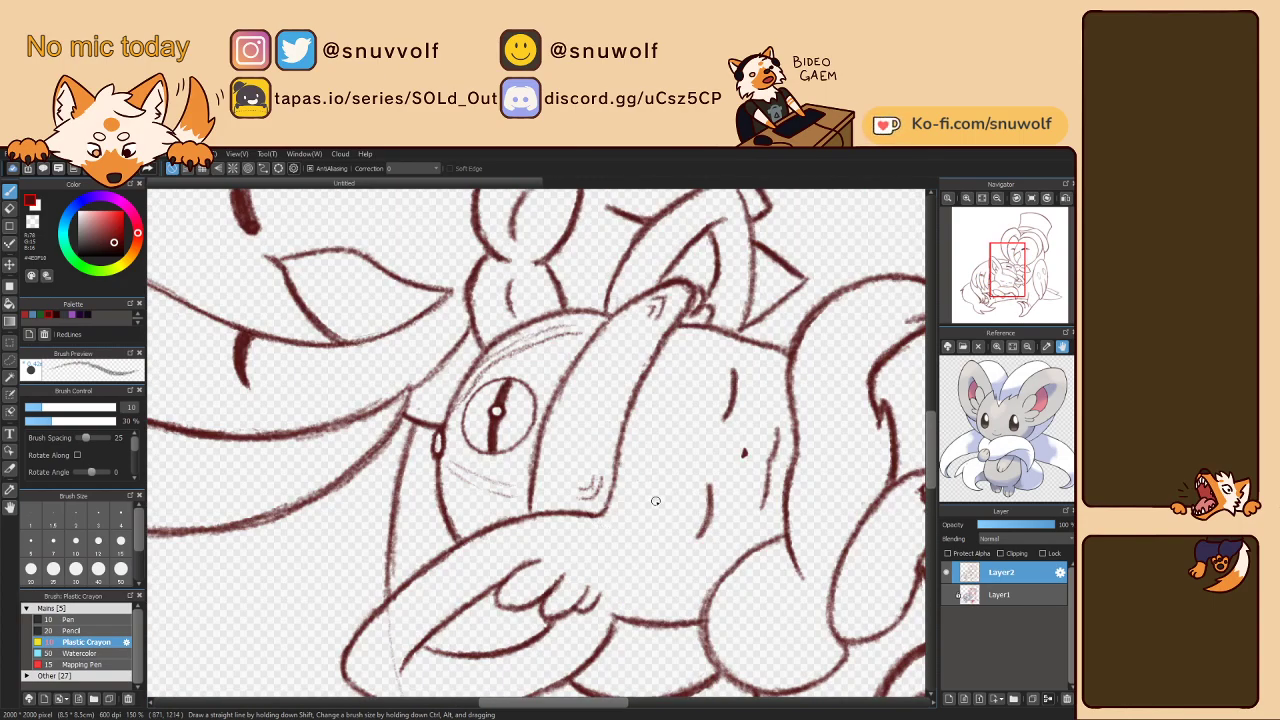
{"action": "mouse_move", "coordinate": [657, 495]}
{"action": "left_mouse_down"}
{"action": "mouse_move", "coordinate": [647, 486]}
{"action": "mouse_move", "coordinate": [656, 504]}
{"action": "left_mouse_up"}
{"action": "mouse_move", "coordinate": [684, 395]}
{"action": "left_mouse_down"}
{"action": "mouse_move", "coordinate": [689, 380]}
{"action": "mouse_move", "coordinate": [683, 398]}
{"action": "left_mouse_up"}
{"action": "key", "text": "Right"}
{"action": "key", "text": "Right"}
{"action": "key", "text": "Right"}
{"action": "key", "text": "Right"}
{"action": "key", "text": "Right"}
{"action": "key", "text": "Right"}
{"action": "key", "text": "ctrl+z"}
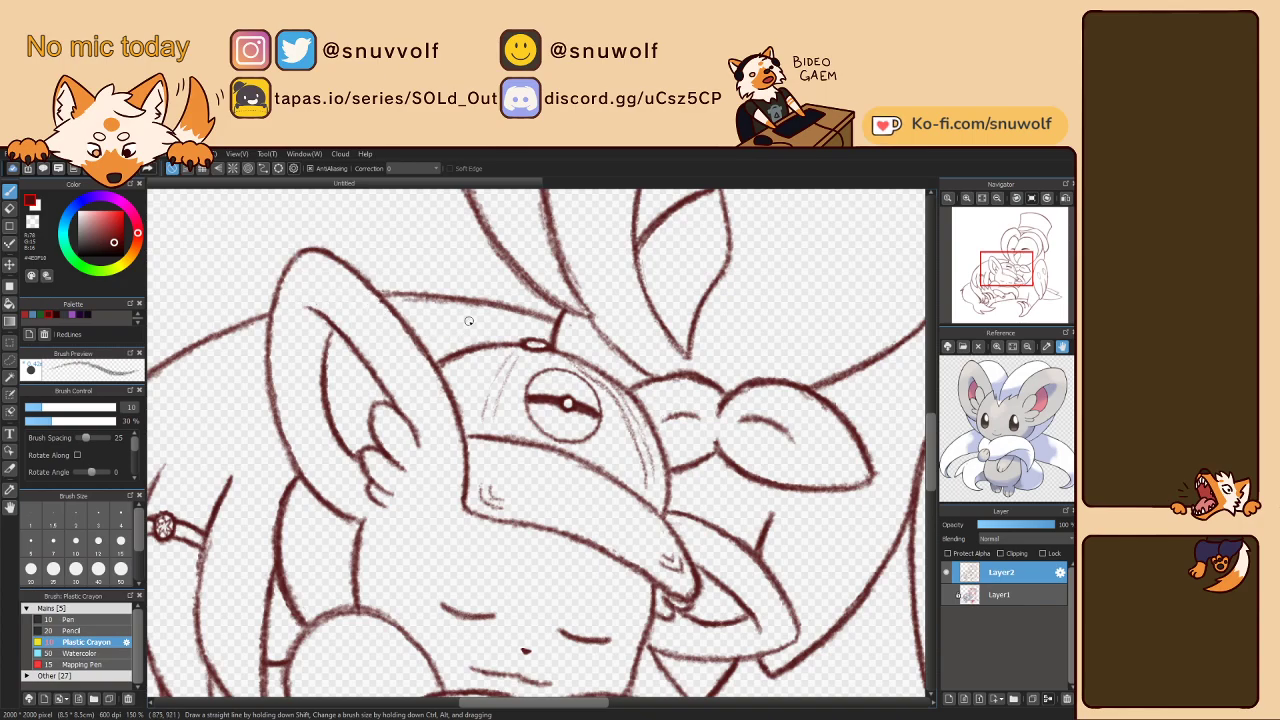
{"action": "key", "text": "Left"}
{"action": "key", "text": "Left"}
{"action": "key", "text": "Left"}
{"action": "key", "text": "Left"}
{"action": "key", "text": "Left"}
{"action": "key", "text": "Left"}
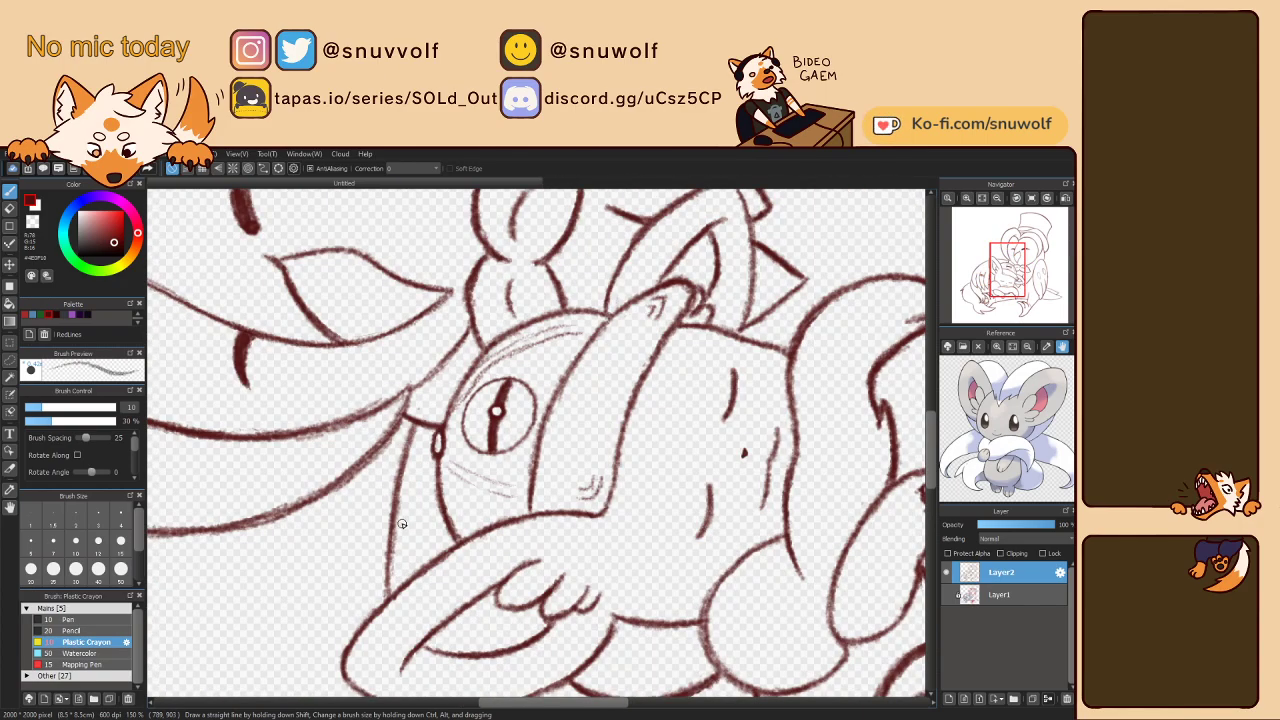
{"action": "key", "text": "Right"}
{"action": "key", "text": "Right"}
{"action": "key", "text": "Right"}
{"action": "key", "text": "Right"}
{"action": "key", "text": "Right"}
{"action": "key", "text": "Right"}
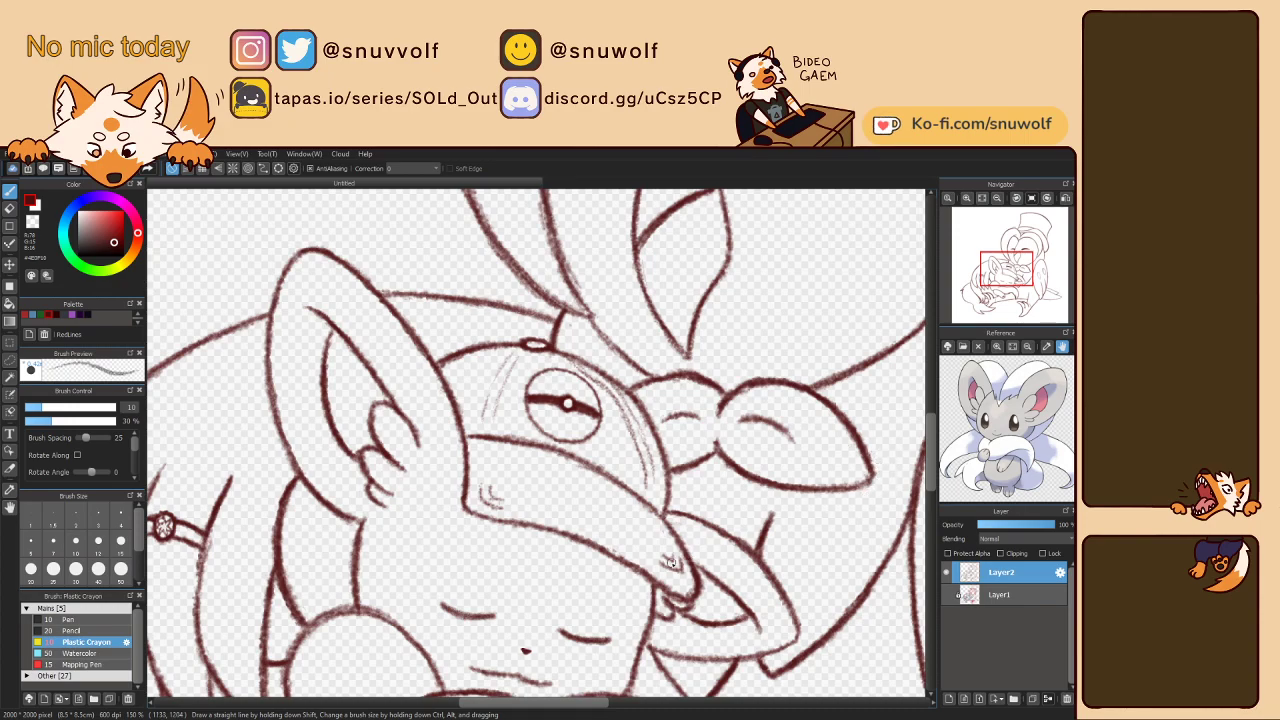
- Rework the middle of the cap visor's lower edge with closely spaced double lines in a rotated view
{"action": "key", "text": "Left"}
{"action": "key", "text": "Left"}
{"action": "key", "text": "Left"}
{"action": "key", "text": "Left"}
{"action": "key", "text": "Left"}
{"action": "key", "text": "Left"}
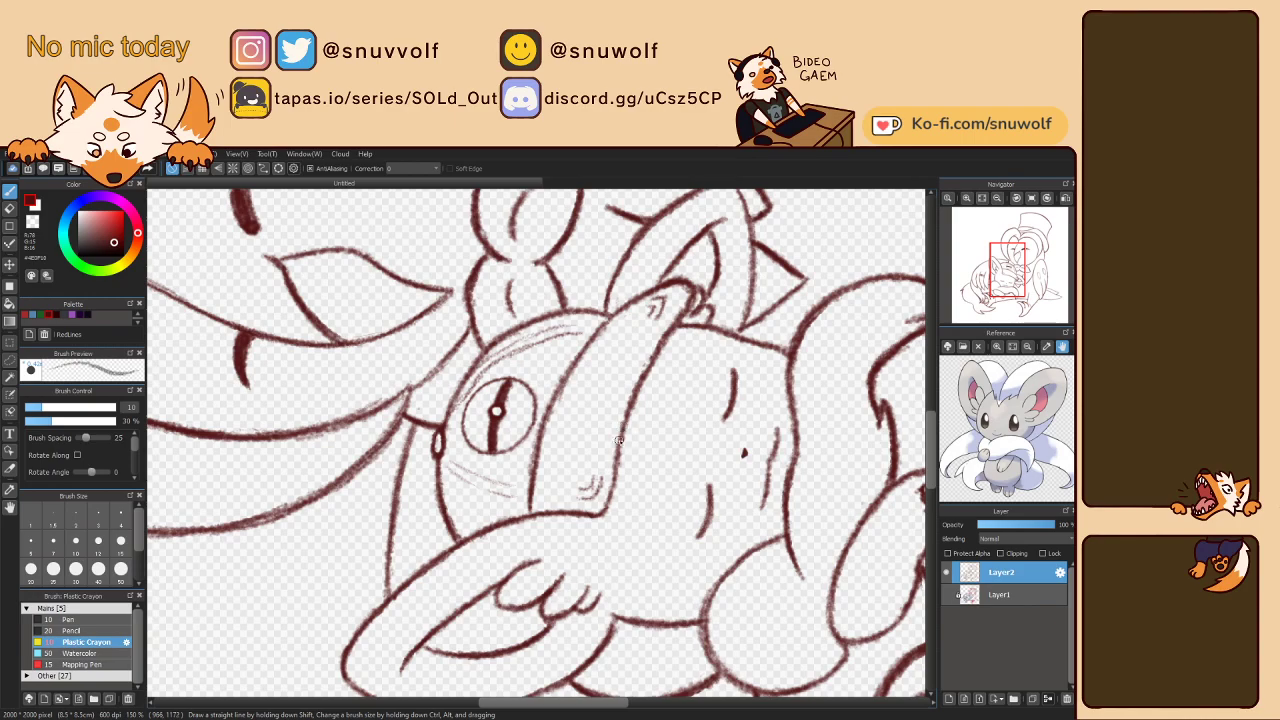
{"action": "key", "text": "ctrl+z"}
{"action": "key", "text": "ctrl+z"}
{"action": "key", "text": "ctrl+z"}
{"action": "key", "text": "ctrl+z"}
{"action": "left_click_drag", "start_coordinate": [614, 462], "coordinate": [639, 377]}
{"action": "left_click_drag", "start_coordinate": [625, 432], "coordinate": [649, 362]}
{"action": "left_click_drag", "start_coordinate": [620, 456], "coordinate": [653, 356]}
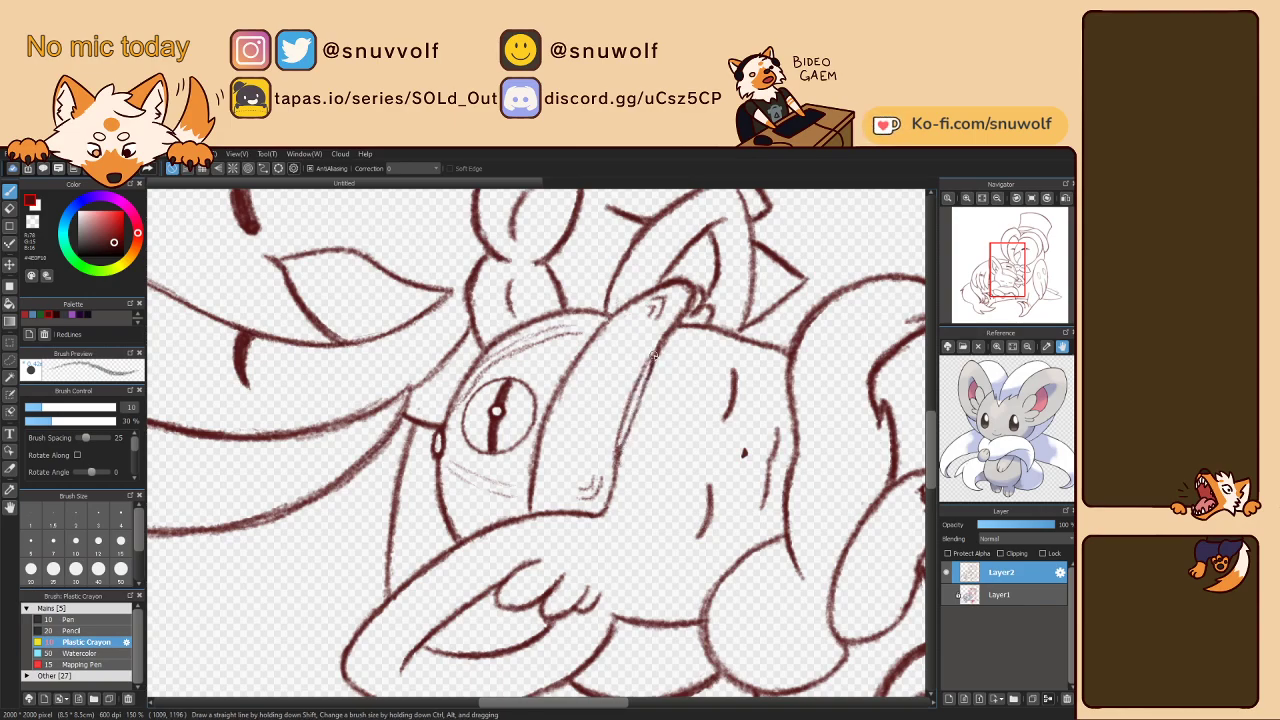
- Redraw the visor's short edge by the ear and add small ragged marks along its lower edge
{"action": "key", "text": "Right"}
{"action": "key", "text": "Right"}
{"action": "key", "text": "Right"}
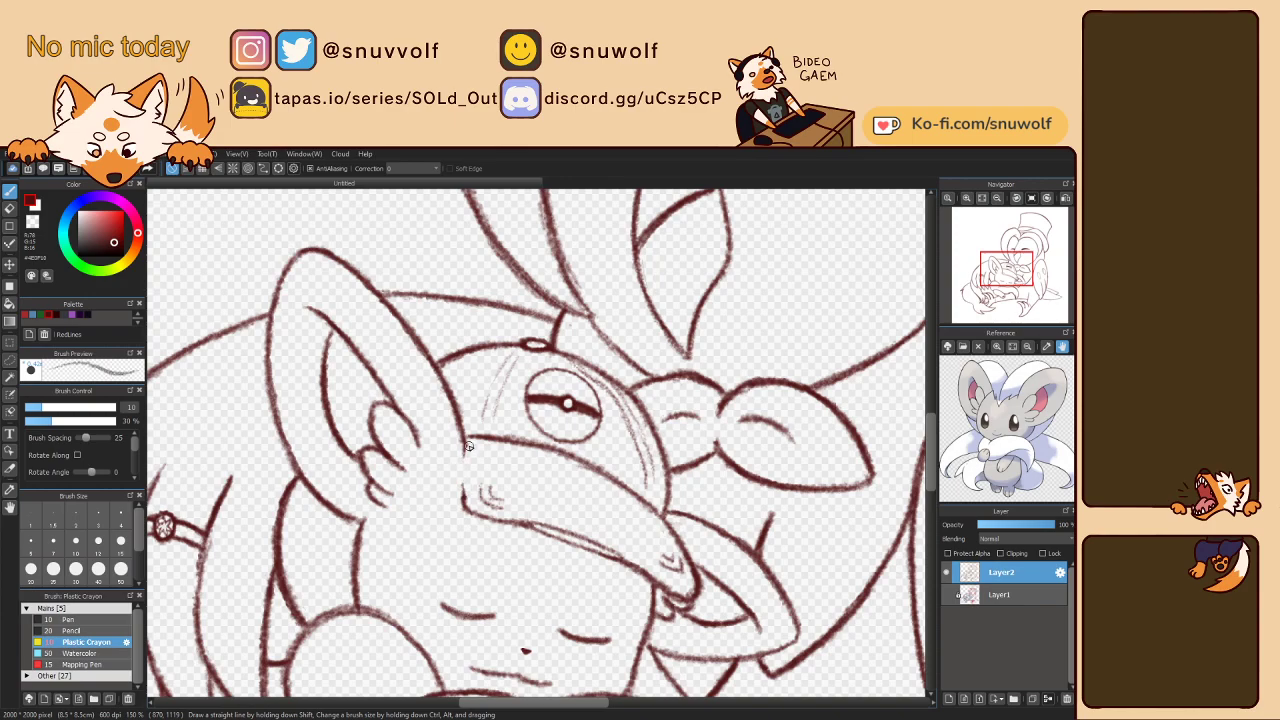
{"action": "left_click_drag", "start_coordinate": [468, 440], "coordinate": [466, 506]}
{"action": "left_click_drag", "start_coordinate": [550, 532], "coordinate": [614, 554]}
{"action": "left_click_drag", "start_coordinate": [534, 528], "coordinate": [607, 550]}
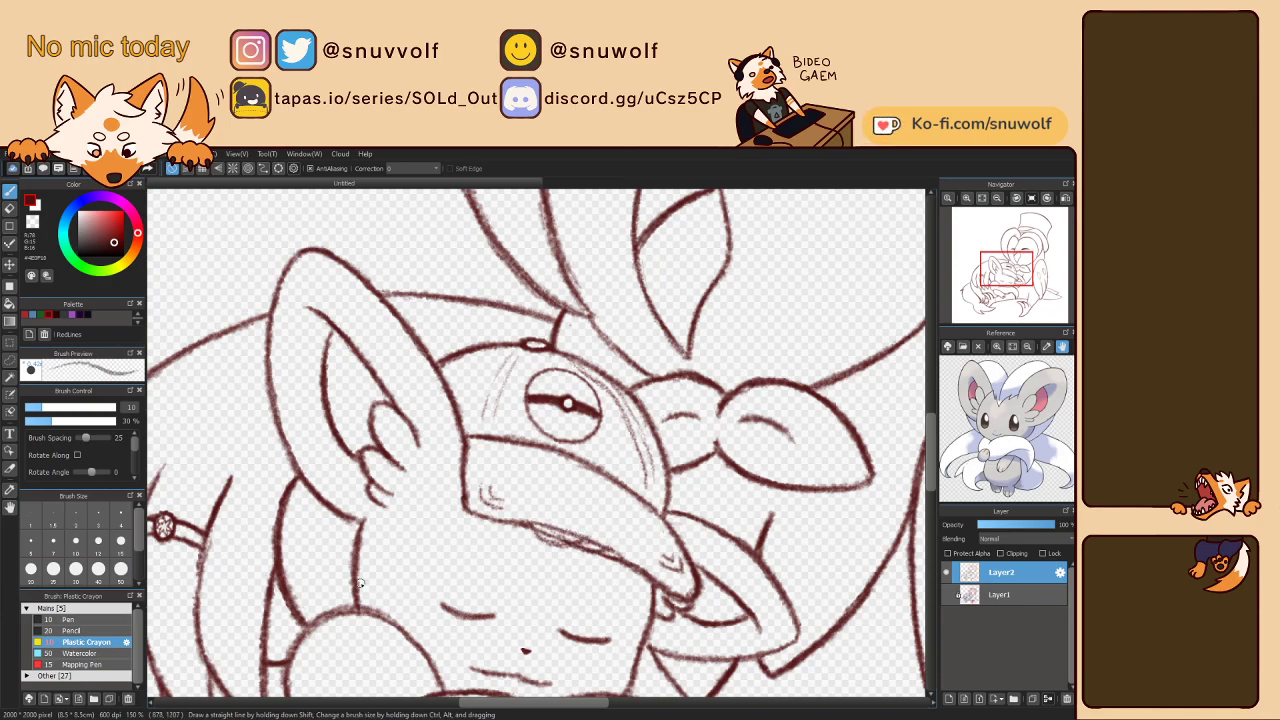
- Set the brush size to 1.5 and hatch the lower half of the round emblem on the cap
{"action": "left_click", "coordinate": [59, 529]}
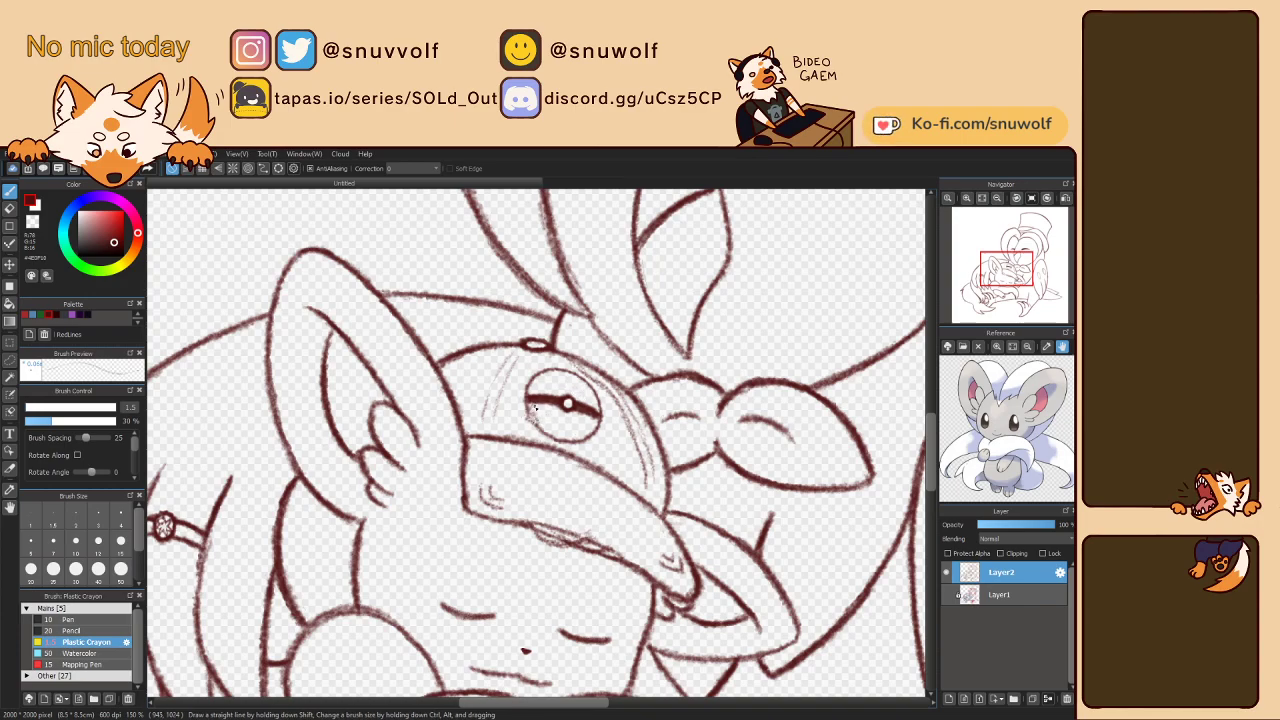
{"action": "mouse_move", "coordinate": [553, 419]}
{"action": "left_mouse_down"}
{"action": "mouse_move", "coordinate": [546, 430]}
{"action": "mouse_move", "coordinate": [577, 427]}
{"action": "left_mouse_up"}
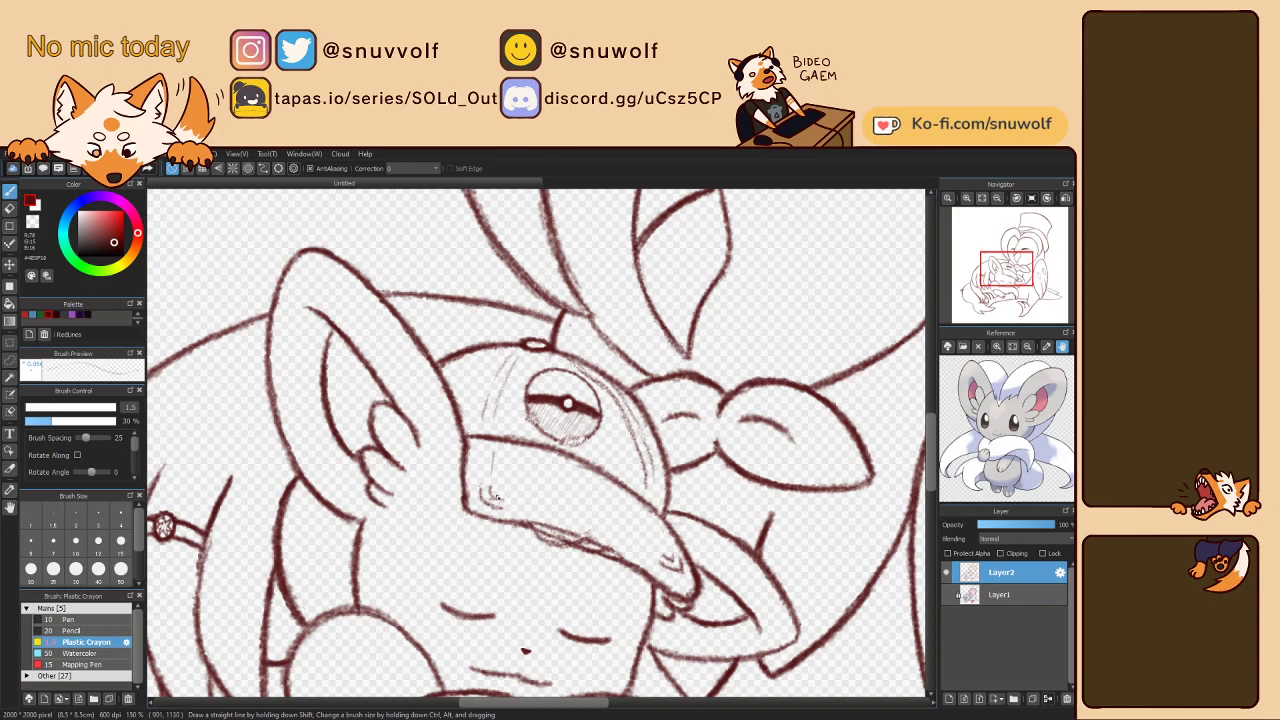
- Draw long, thin contour lines along the cap visor, just inside its lower edge, in a rotated view
{"action": "key", "text": "Left"}
{"action": "key", "text": "Left"}
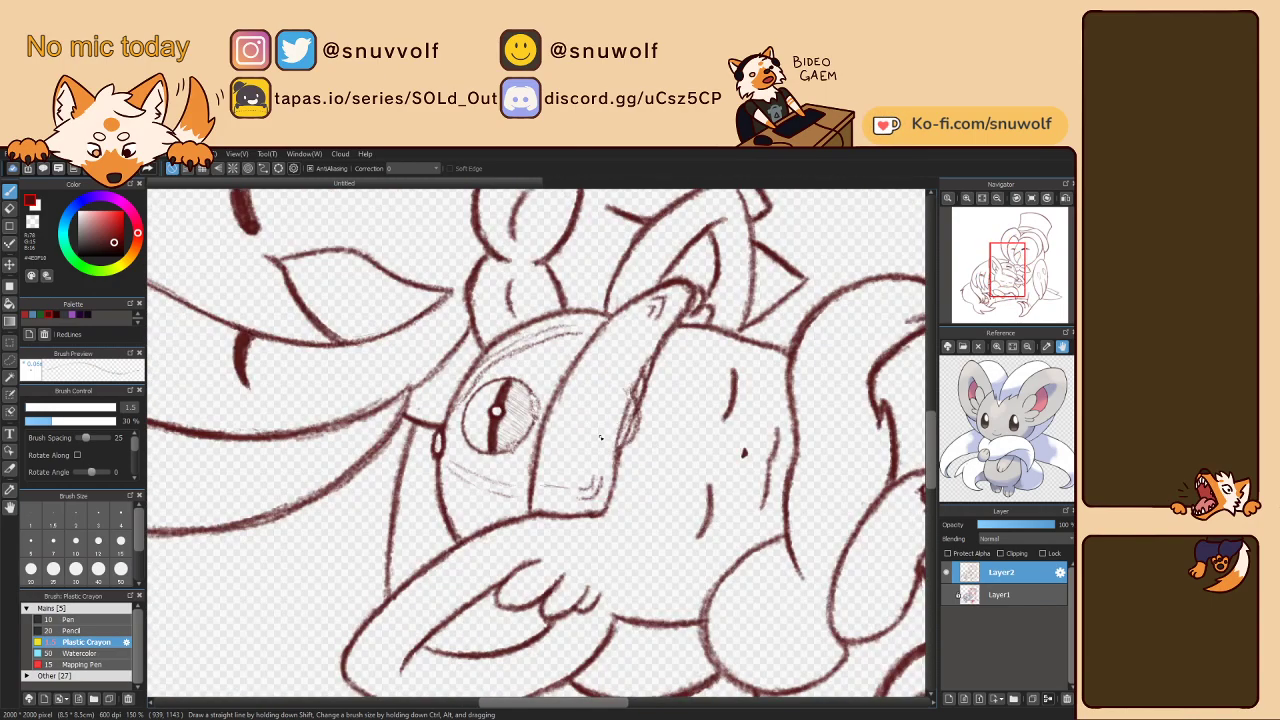
{"action": "left_click_drag", "start_coordinate": [603, 413], "coordinate": [636, 340]}
{"action": "left_click_drag", "start_coordinate": [604, 411], "coordinate": [599, 446]}
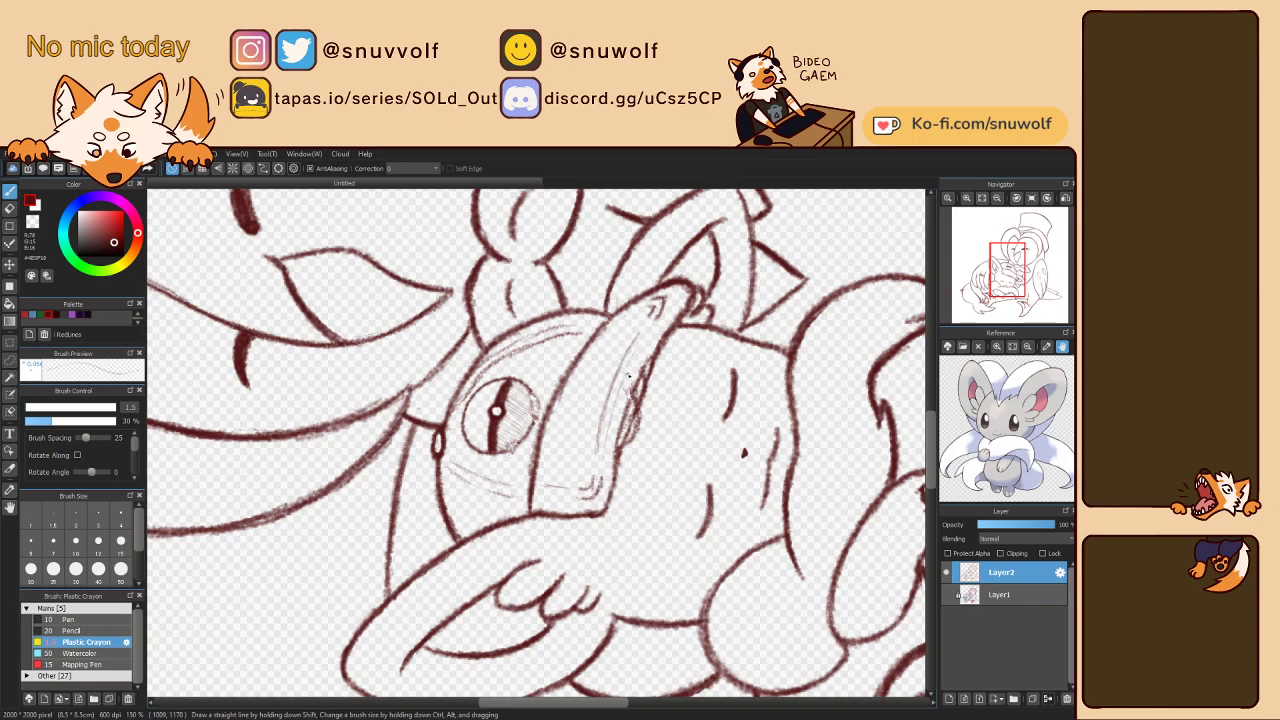
{"action": "left_click_drag", "start_coordinate": [647, 338], "coordinate": [613, 410]}
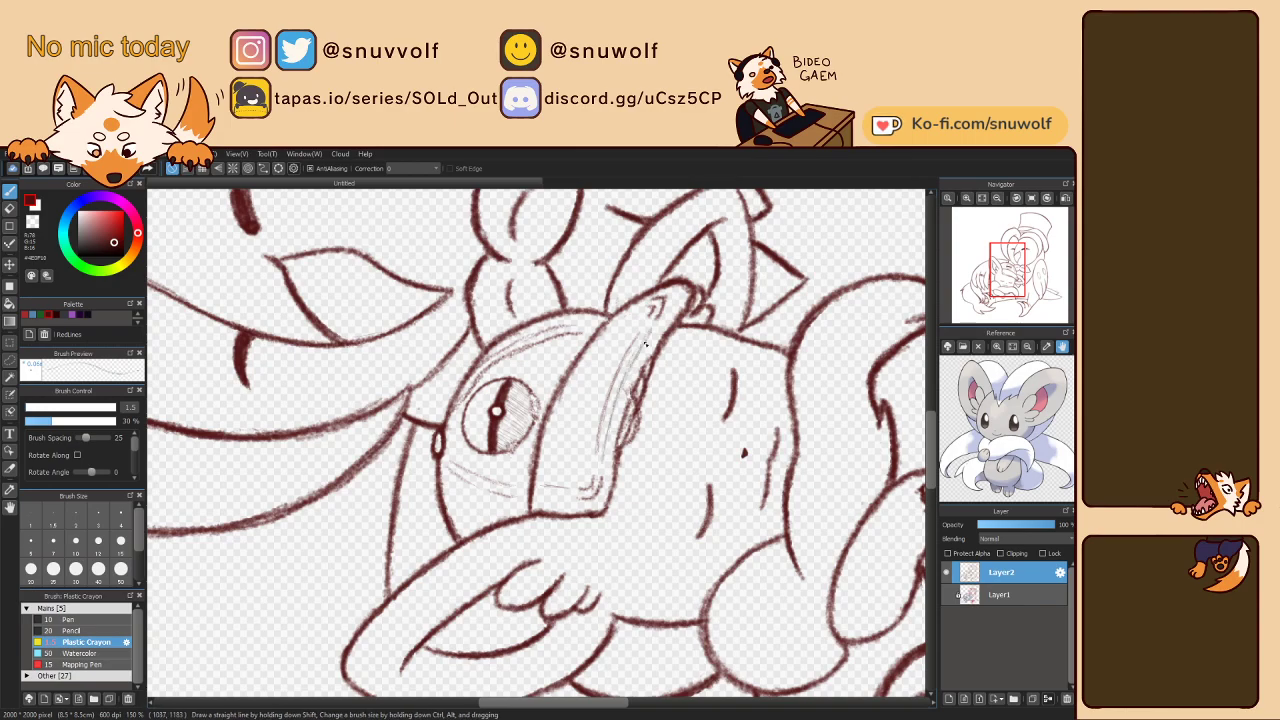
- Add small filled oval marks to the cap visor, one on the ear side and one near the tip
{"action": "key", "text": "Right"}
{"action": "key", "text": "Right"}
{"action": "key", "text": "Right"}
{"action": "key", "text": "Right"}
{"action": "key", "text": "Right"}
{"action": "key", "text": "Right"}
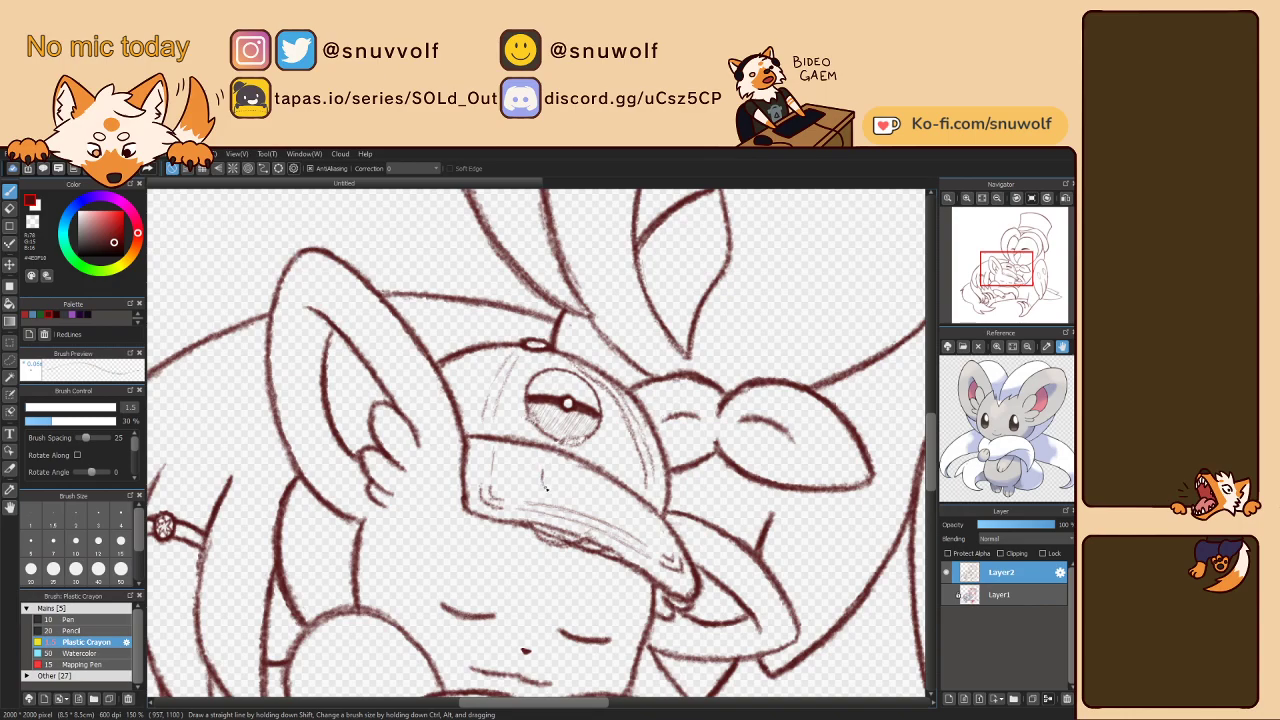
{"action": "left_click_drag", "start_coordinate": [543, 470], "coordinate": [546, 490]}
- Rework the small button on top of the cap into a flatter, narrower oval
{"action": "key", "text": "Left"}
{"action": "key", "text": "Left"}
{"action": "key", "text": "Left"}
{"action": "key", "text": "Left"}
{"action": "key", "text": "Left"}
{"action": "key", "text": "Left"}
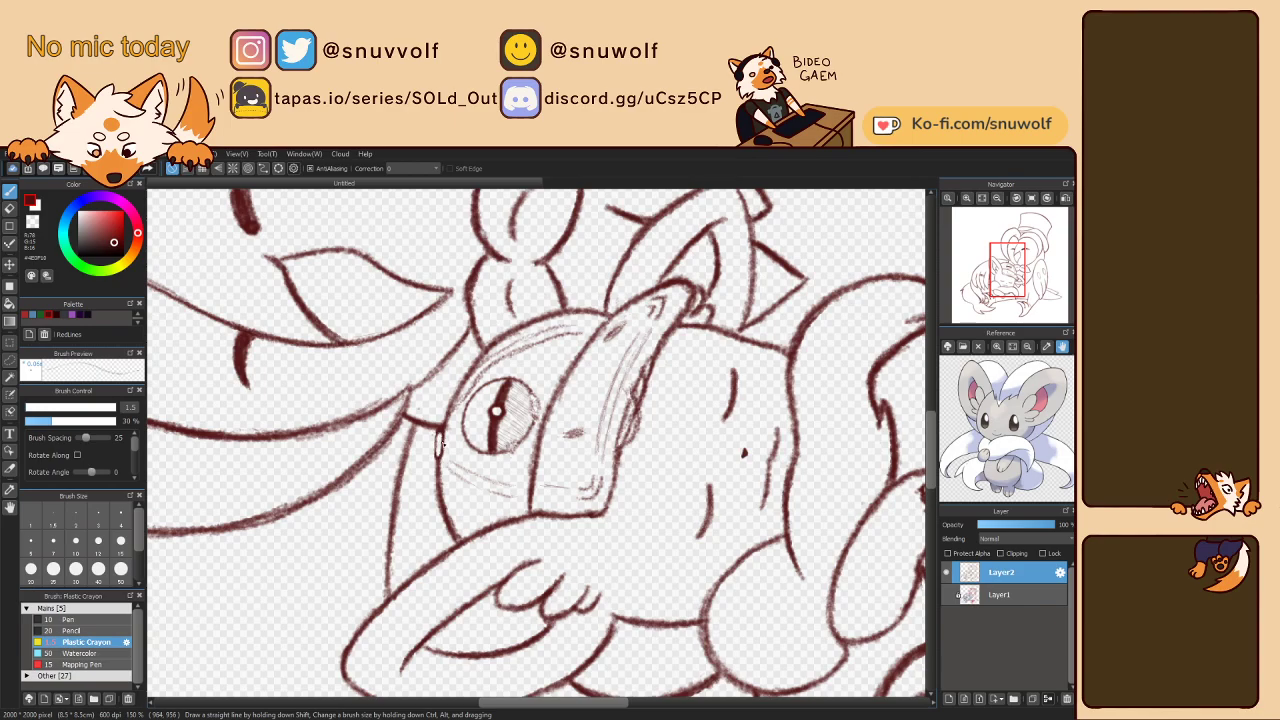
{"action": "key", "text": "Right"}
{"action": "key", "text": "Right"}
{"action": "key", "text": "Right"}
{"action": "key", "text": "Right"}
{"action": "key", "text": "Right"}
{"action": "key", "text": "Right"}
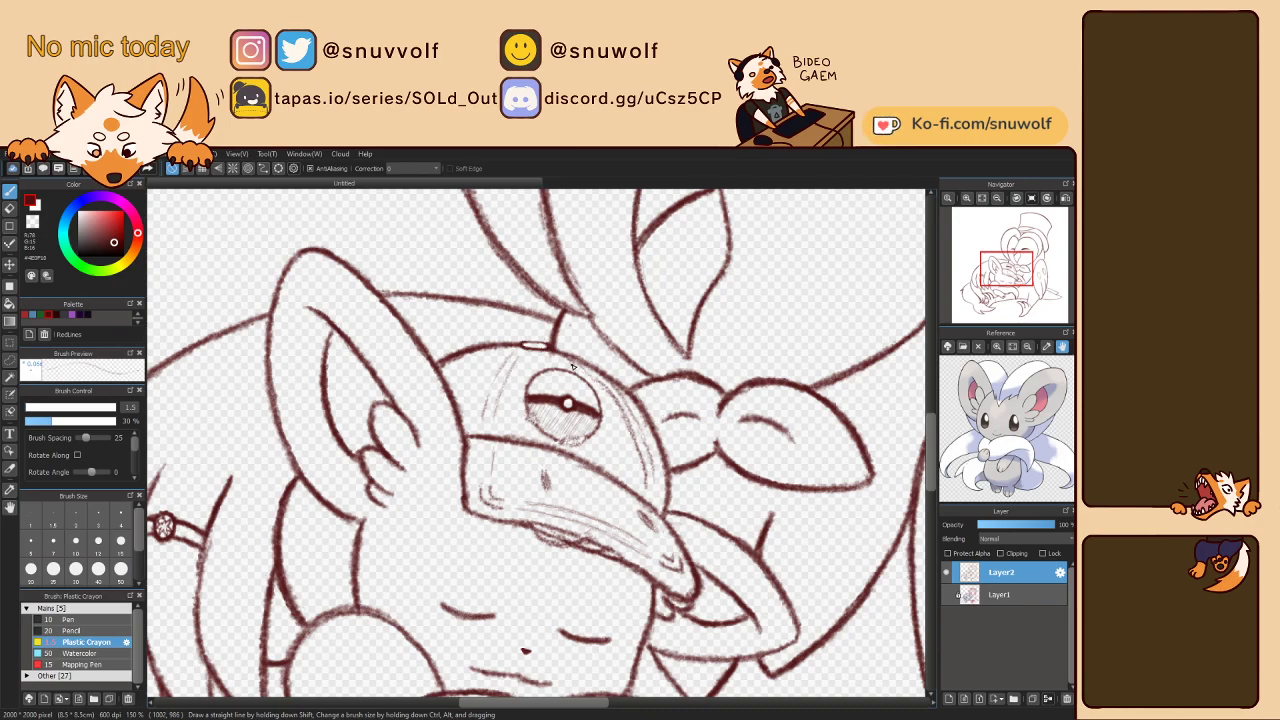
- Refine the fine line near the visor's ear-side edge and add a tiny wear mark to the emblem's upper rim
{"action": "key", "text": "Left"}
{"action": "key", "text": "Left"}
{"action": "key", "text": "Left"}
{"action": "key", "text": "Left"}
{"action": "key", "text": "Left"}
{"action": "key", "text": "Left"}
{"action": "key", "text": "Left"}
{"action": "key", "text": "Left"}
{"action": "key", "text": "Left"}
{"action": "key", "text": "Left"}
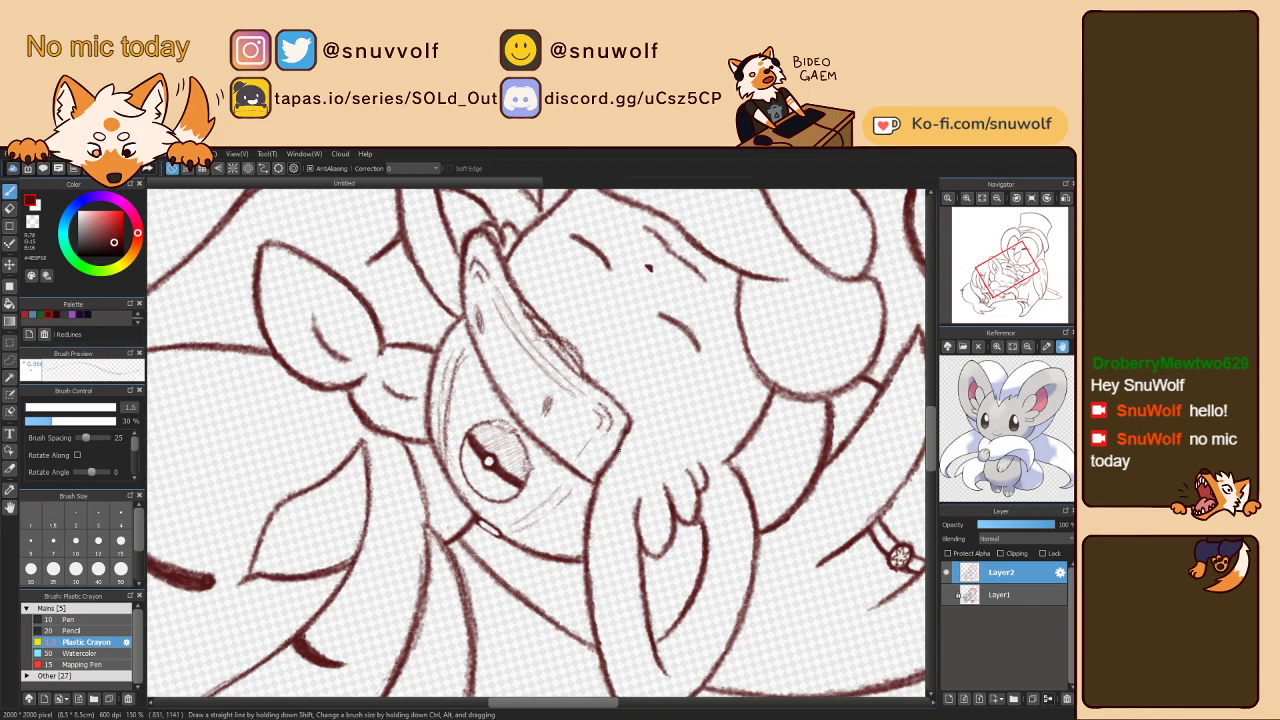
{"action": "key", "text": "Right"}
{"action": "key", "text": "Right"}
{"action": "key", "text": "Right"}
{"action": "key", "text": "Right"}
{"action": "key", "text": "Right"}
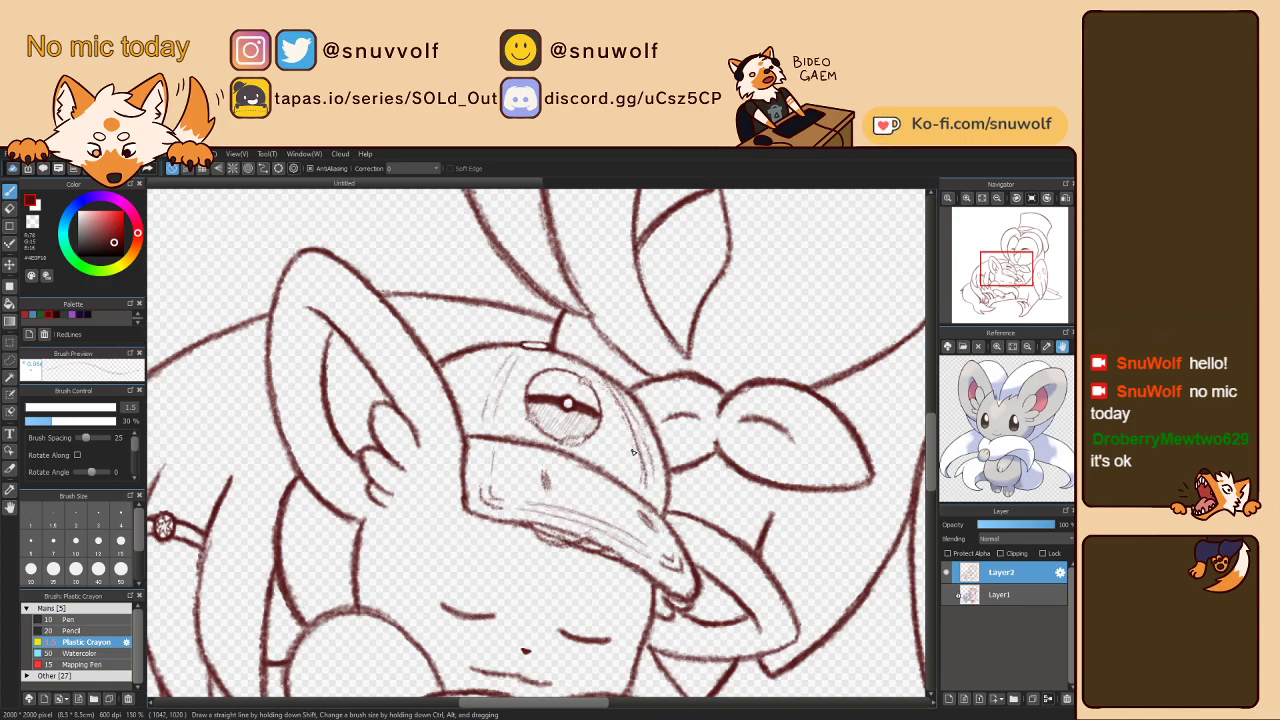
- Clear the sketchy shading strokes from both sides of the cap's crown
{"action": "left_click_drag", "start_coordinate": [617, 390], "coordinate": [653, 483]}
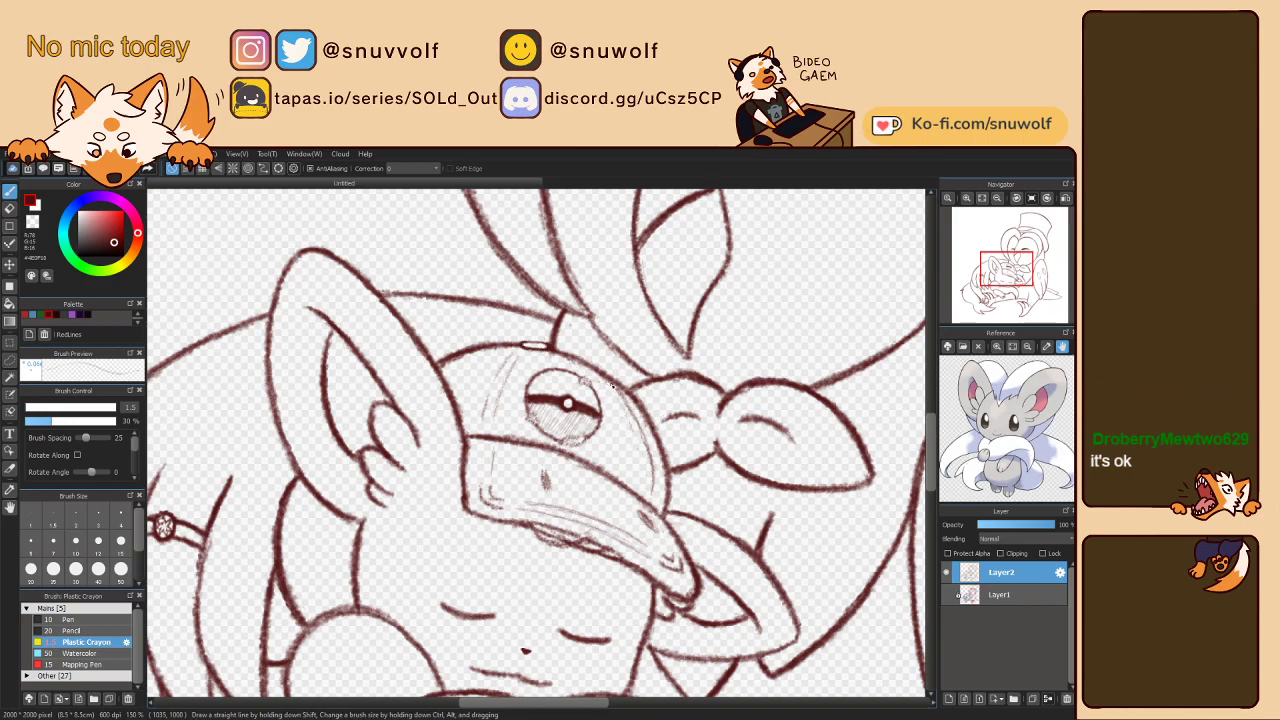
{"action": "left_click_drag", "start_coordinate": [622, 402], "coordinate": [647, 464]}
{"action": "left_click_drag", "start_coordinate": [623, 398], "coordinate": [651, 470]}
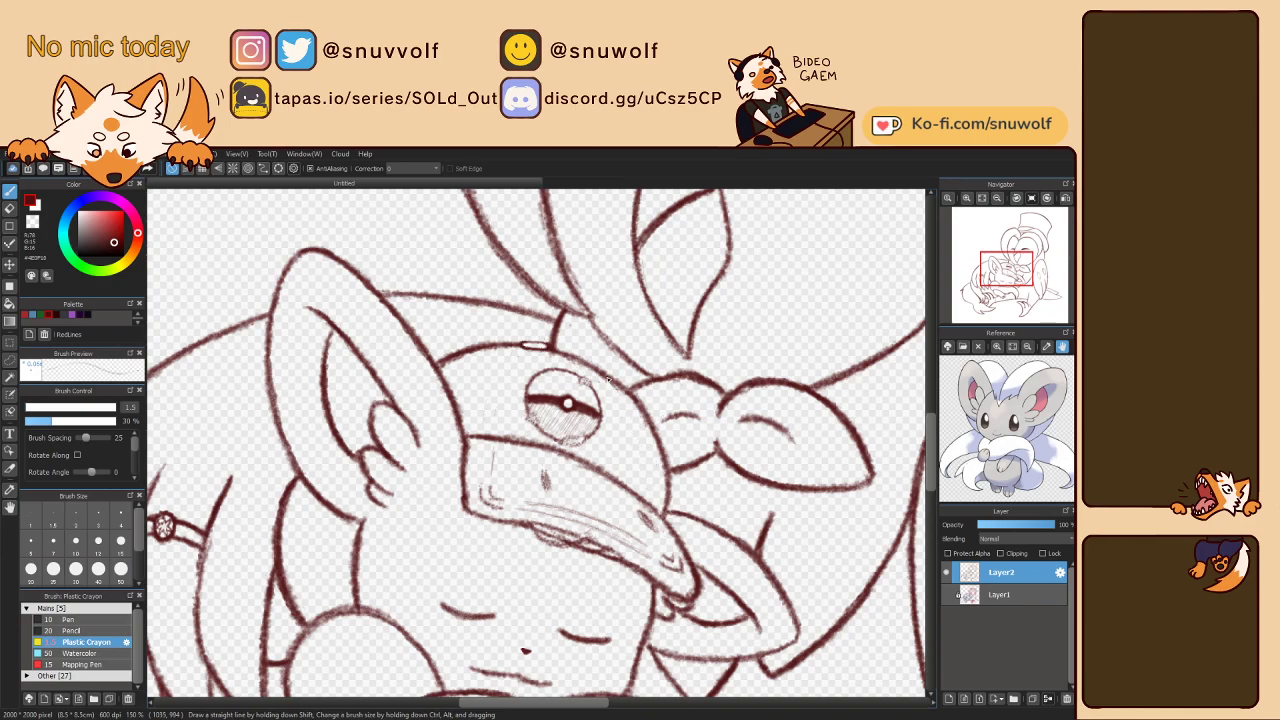
- Draw one thin curved seam line on each side of the cap's crown, mirroring the view for the far side
{"action": "mouse_move", "coordinate": [483, 430]}
{"action": "left_mouse_down"}
{"action": "mouse_move", "coordinate": [498, 368]}
{"action": "mouse_move", "coordinate": [482, 398]}
{"action": "mouse_move", "coordinate": [513, 351]}
{"action": "mouse_move", "coordinate": [494, 370]}
{"action": "mouse_move", "coordinate": [523, 346]}
{"action": "mouse_move", "coordinate": [498, 368]}
{"action": "mouse_move", "coordinate": [481, 436]}
{"action": "left_mouse_up"}
{"action": "key", "text": "h"}
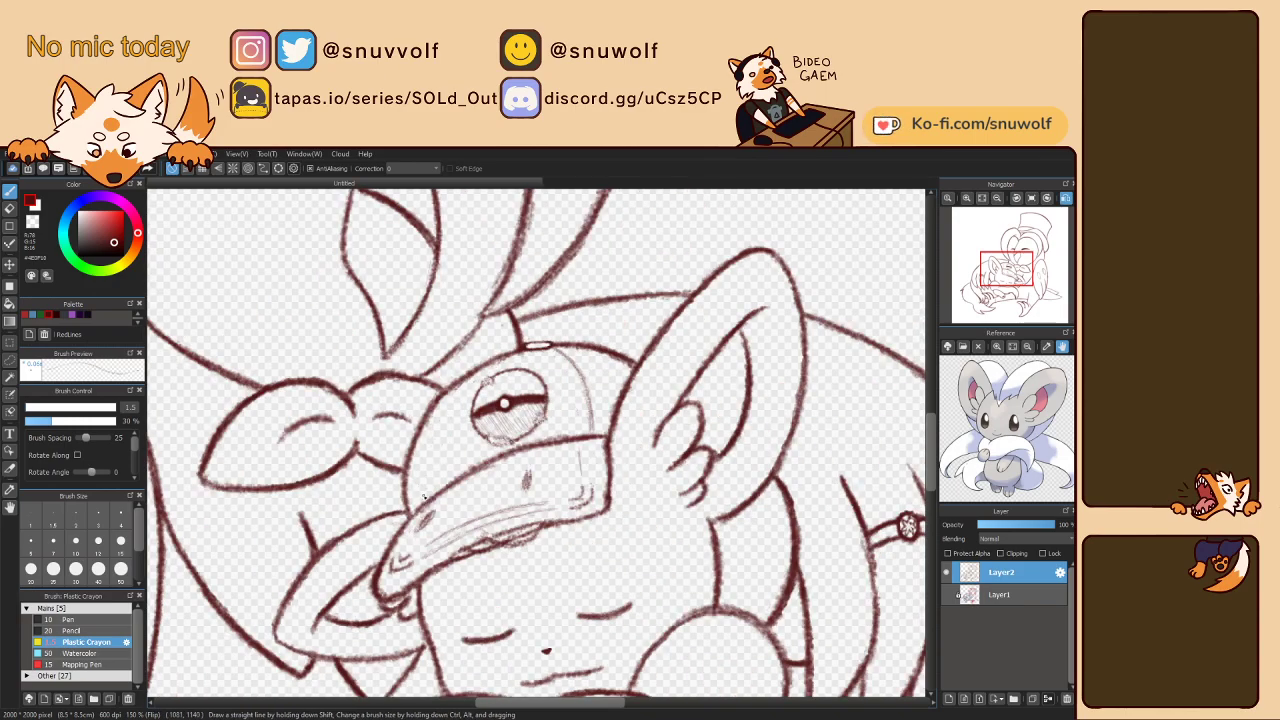
{"action": "mouse_move", "coordinate": [422, 485]}
{"action": "left_mouse_down"}
{"action": "mouse_move", "coordinate": [423, 453]}
{"action": "mouse_move", "coordinate": [465, 391]}
{"action": "mouse_move", "coordinate": [440, 413]}
{"action": "mouse_move", "coordinate": [491, 364]}
{"action": "mouse_move", "coordinate": [435, 421]}
{"action": "mouse_move", "coordinate": [422, 482]}
{"action": "left_mouse_up"}
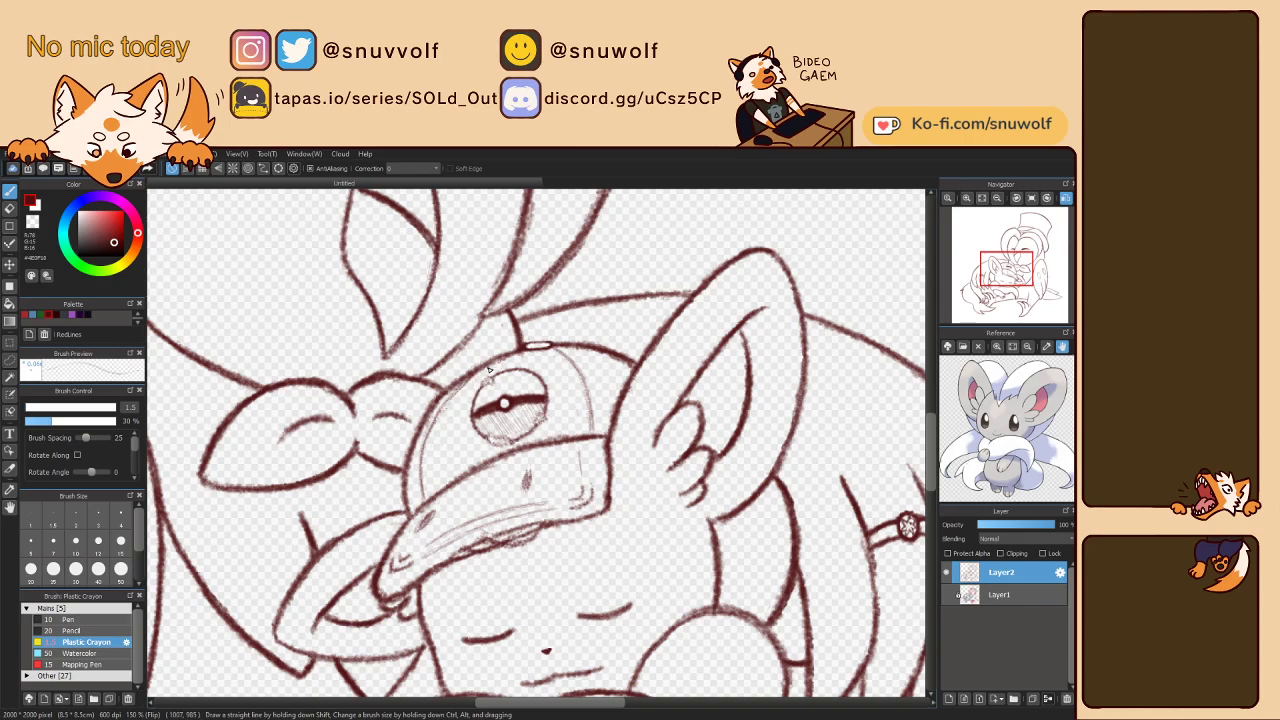
- Lasso the round emblem and shift it slightly away from the large ear on the cap
{"action": "key", "text": "Right"}
{"action": "key", "text": "Right"}
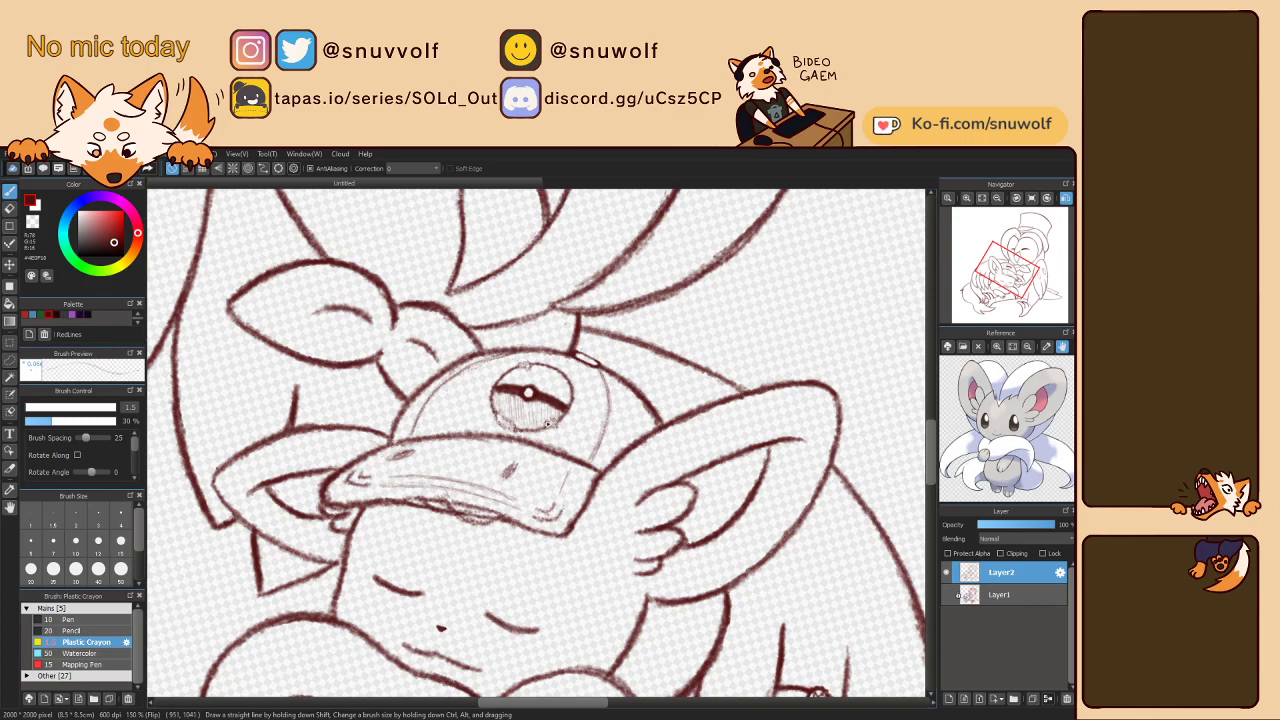
{"action": "key", "text": "l"}
{"action": "key", "text": "h"}
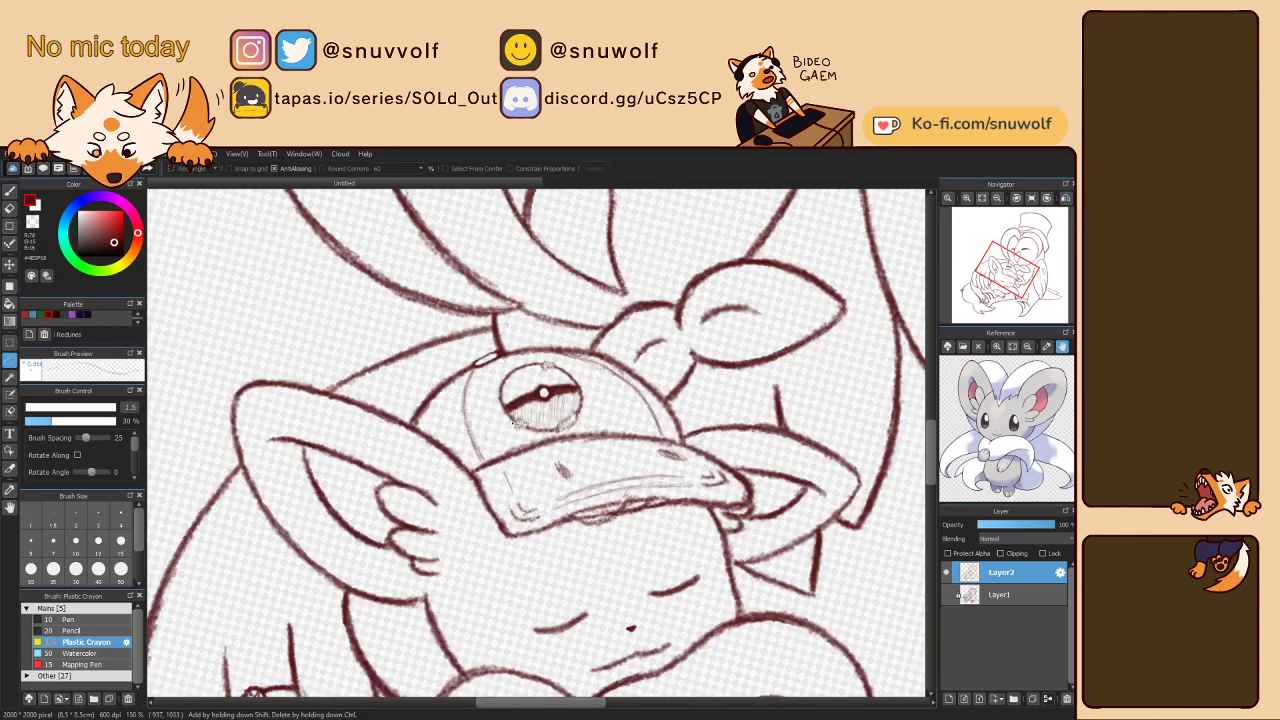
{"action": "mouse_move", "coordinate": [510, 420]}
{"action": "left_mouse_down"}
{"action": "mouse_move", "coordinate": [504, 372]}
{"action": "mouse_move", "coordinate": [538, 363]}
{"action": "mouse_move", "coordinate": [582, 378]}
{"action": "mouse_move", "coordinate": [600, 403]}
{"action": "mouse_move", "coordinate": [594, 428]}
{"action": "mouse_move", "coordinate": [542, 439]}
{"action": "mouse_move", "coordinate": [581, 405]}
{"action": "left_mouse_up"}
{"action": "key", "text": "v"}
{"action": "key", "text": "ctrl+d"}
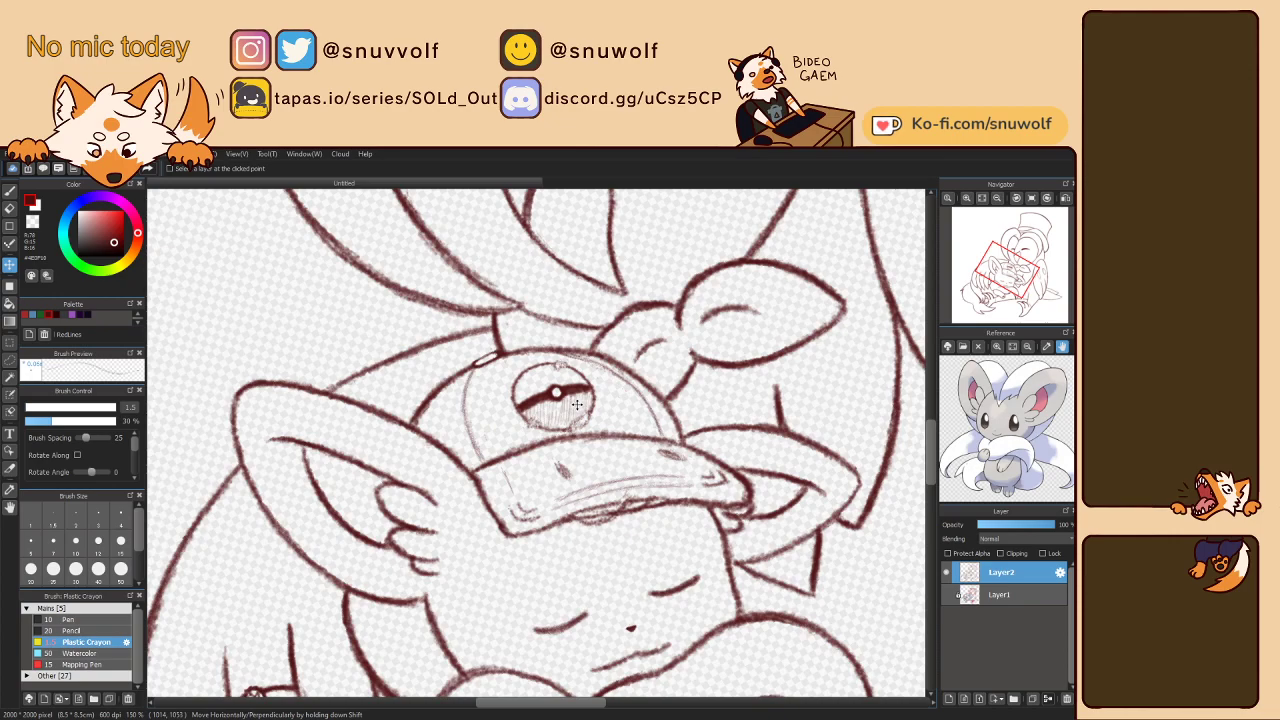
- Add small ragged tear marks to the cap's ear-side seam and roughen the crown outline beside the ear
{"action": "key", "text": "b"}
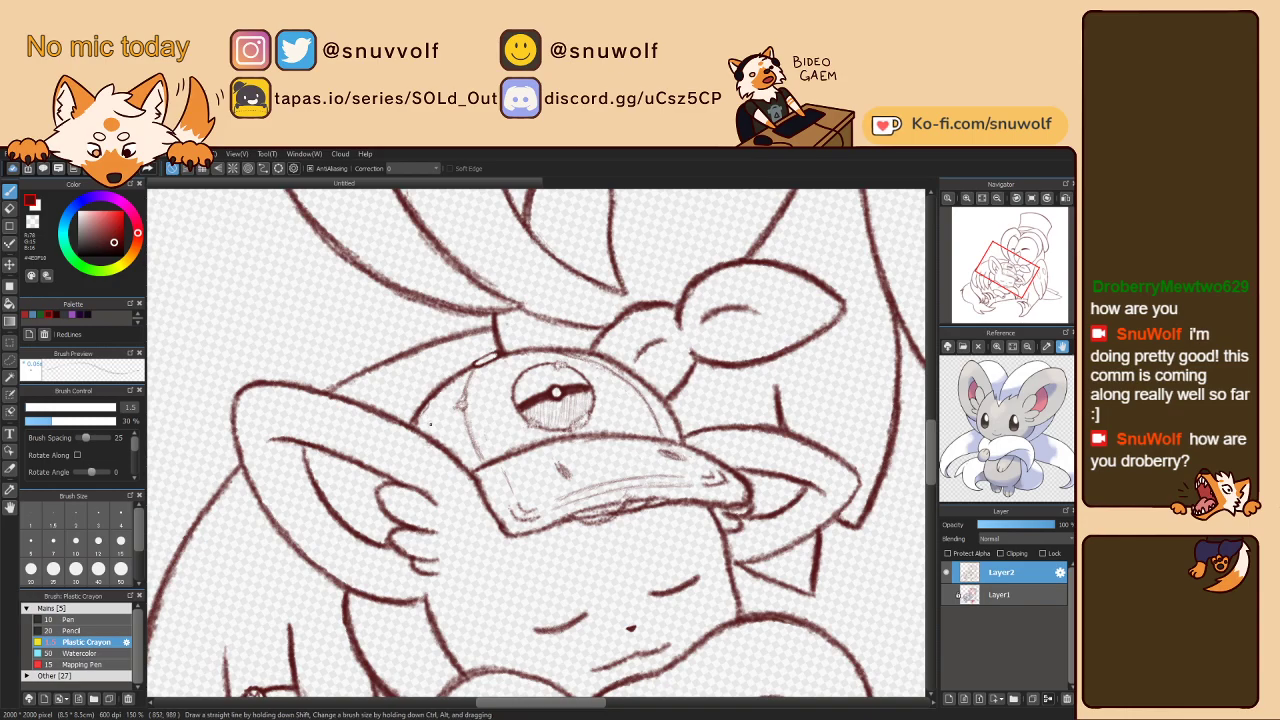
{"action": "key", "text": "Left"}
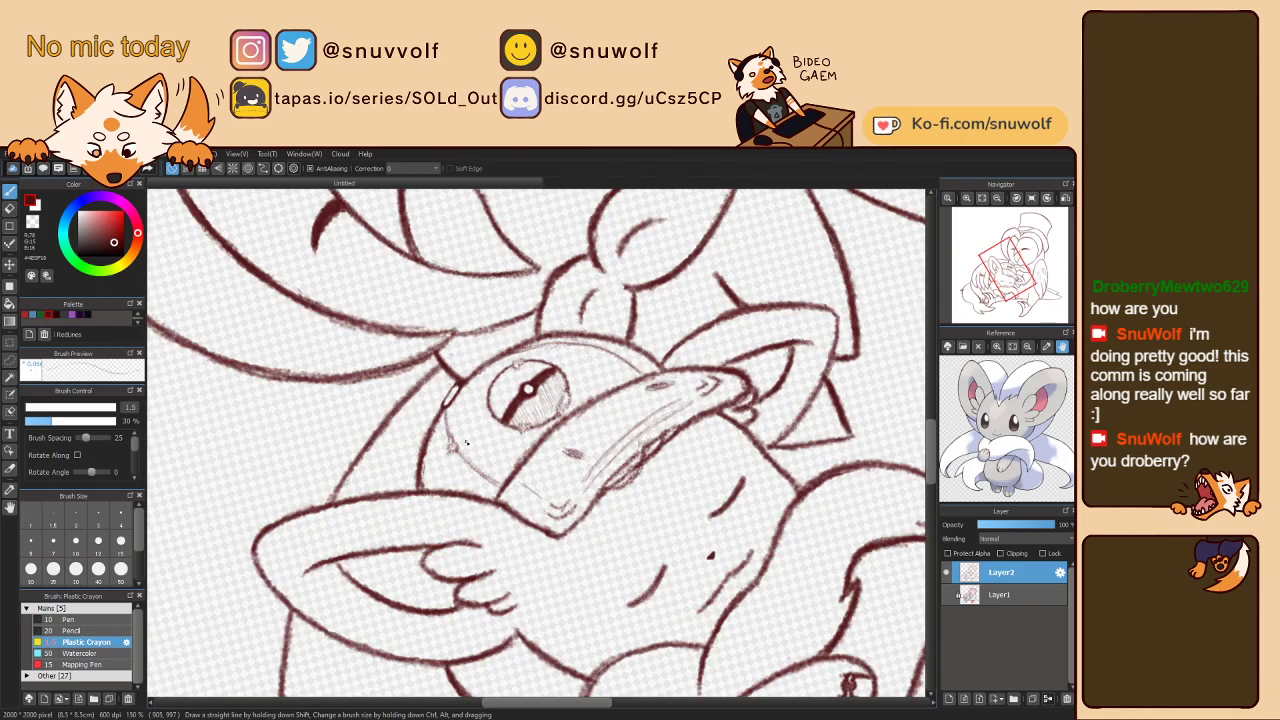
{"action": "key", "text": "Left"}
{"action": "key", "text": "Right"}
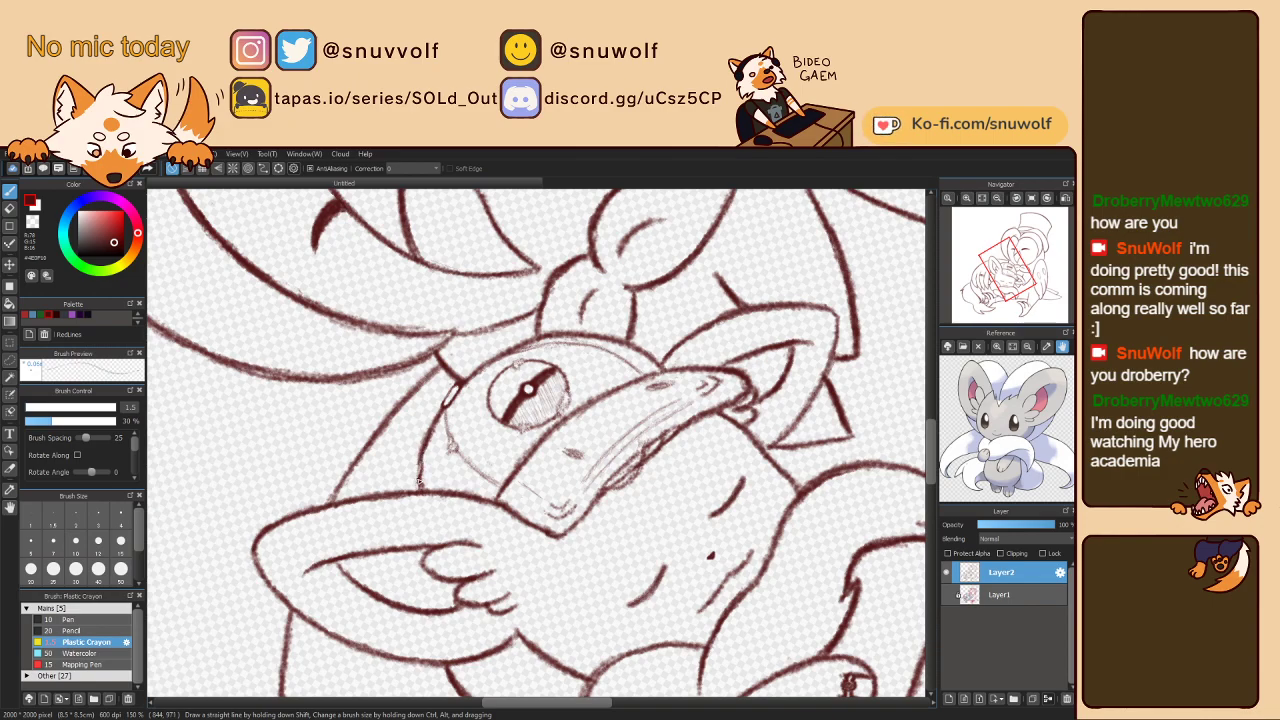
{"action": "key", "text": "Right"}
{"action": "key", "text": "Right"}
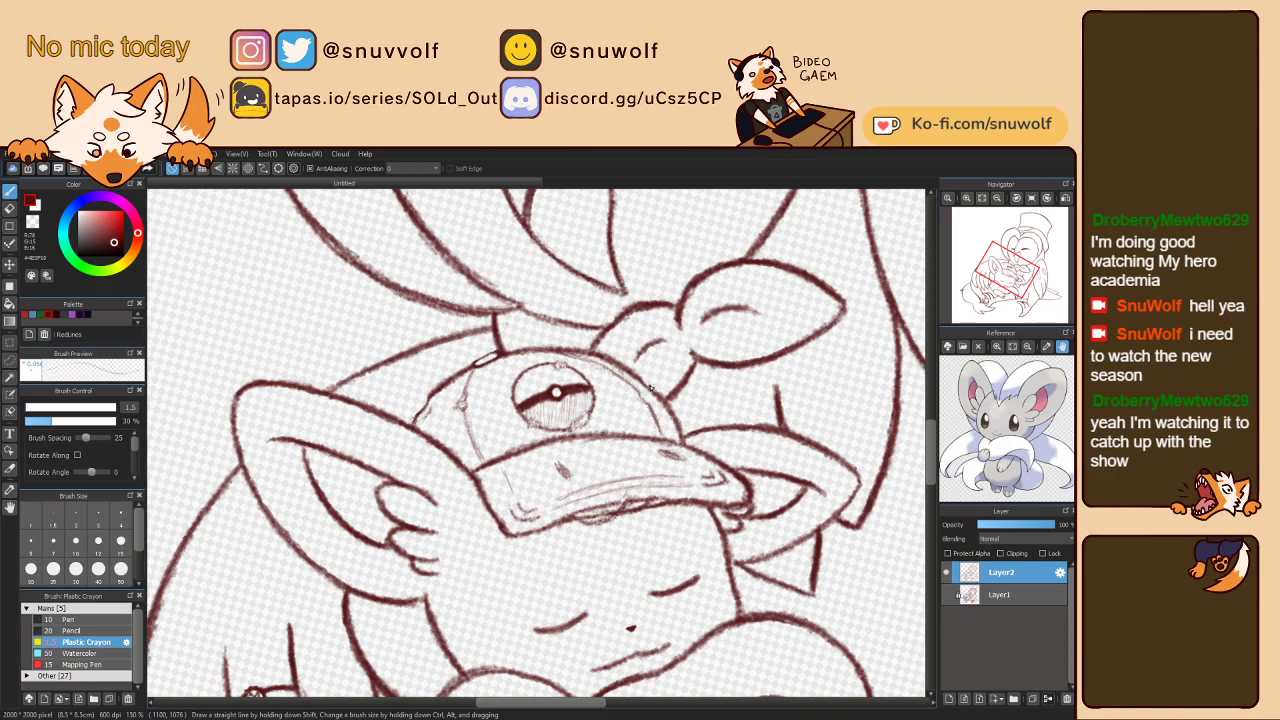
- Lasso the button on top of the cap and move it slightly down into the crown
{"action": "key", "text": "Up"}
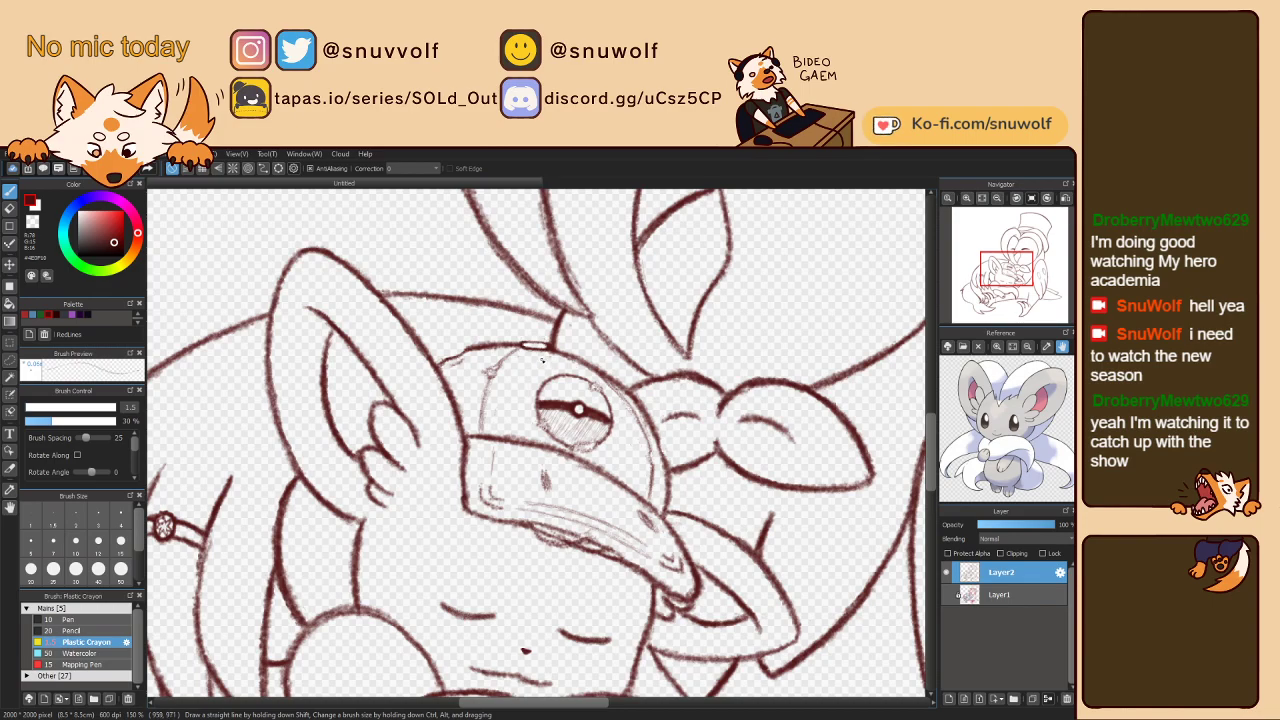
{"action": "key", "text": "m"}
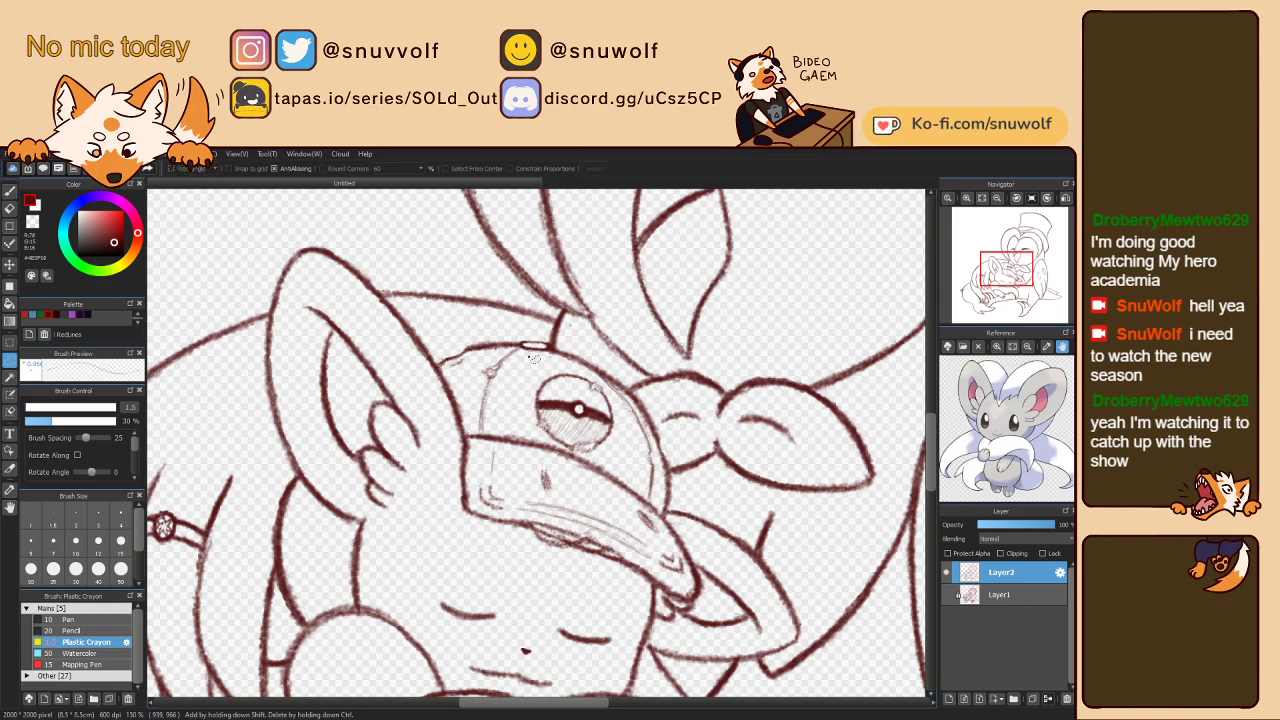
{"action": "mouse_move", "coordinate": [536, 338]}
{"action": "left_mouse_down"}
{"action": "mouse_move", "coordinate": [552, 349]}
{"action": "mouse_move", "coordinate": [536, 357]}
{"action": "left_mouse_up"}
{"action": "key", "text": "v"}
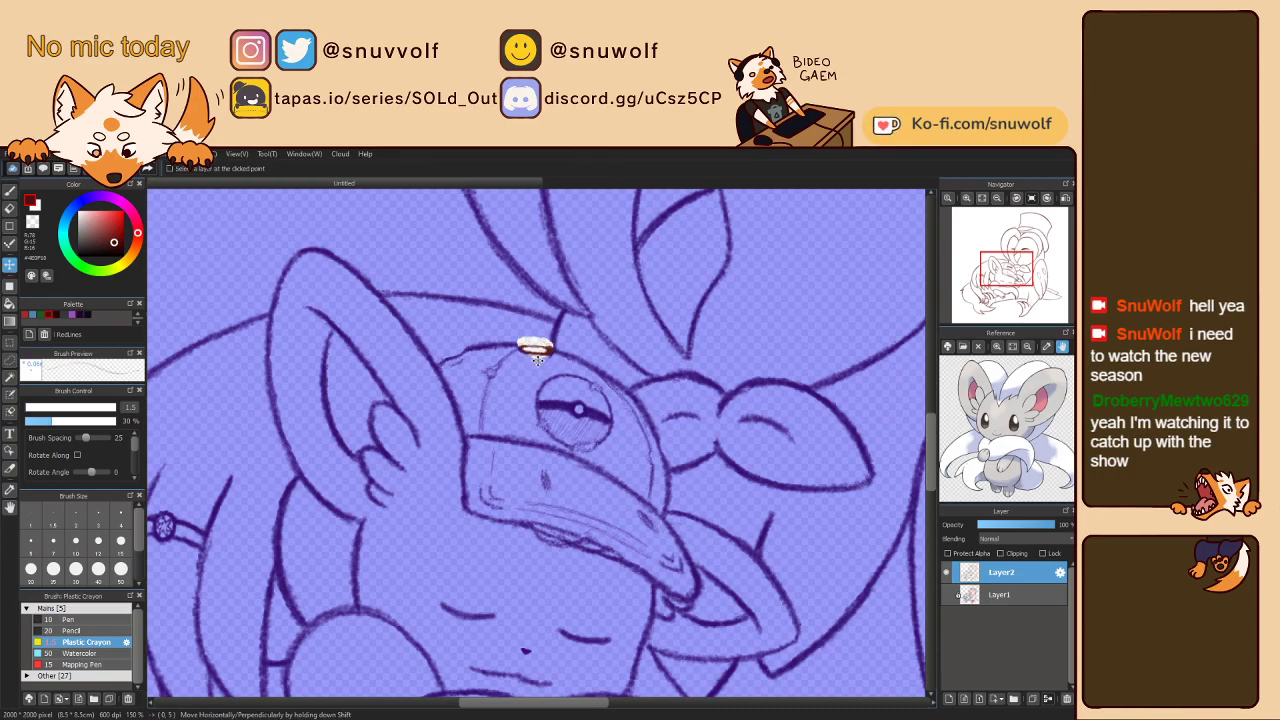
{"action": "key", "text": "ctrl+d"}
{"action": "key", "text": "b"}
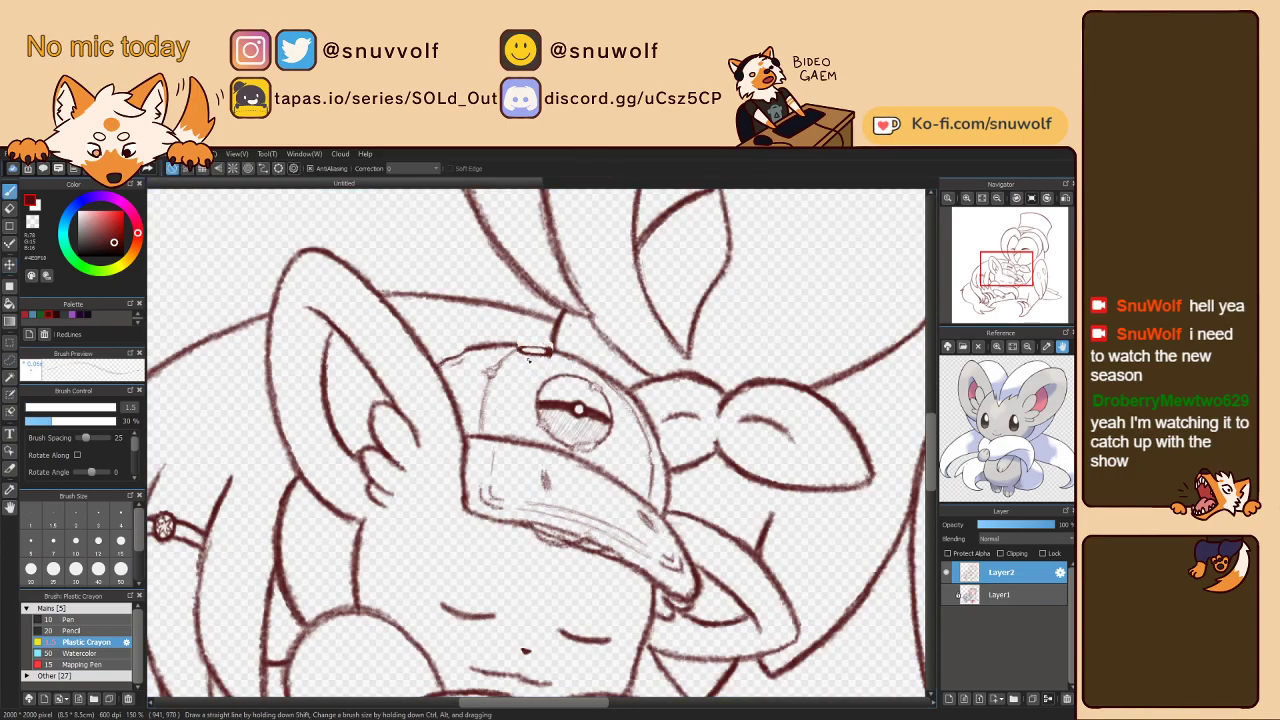
- Touch up the moved button's outline where it meets the top of the cap's crown
{"action": "key", "text": "Left"}
{"action": "key", "text": "Left"}
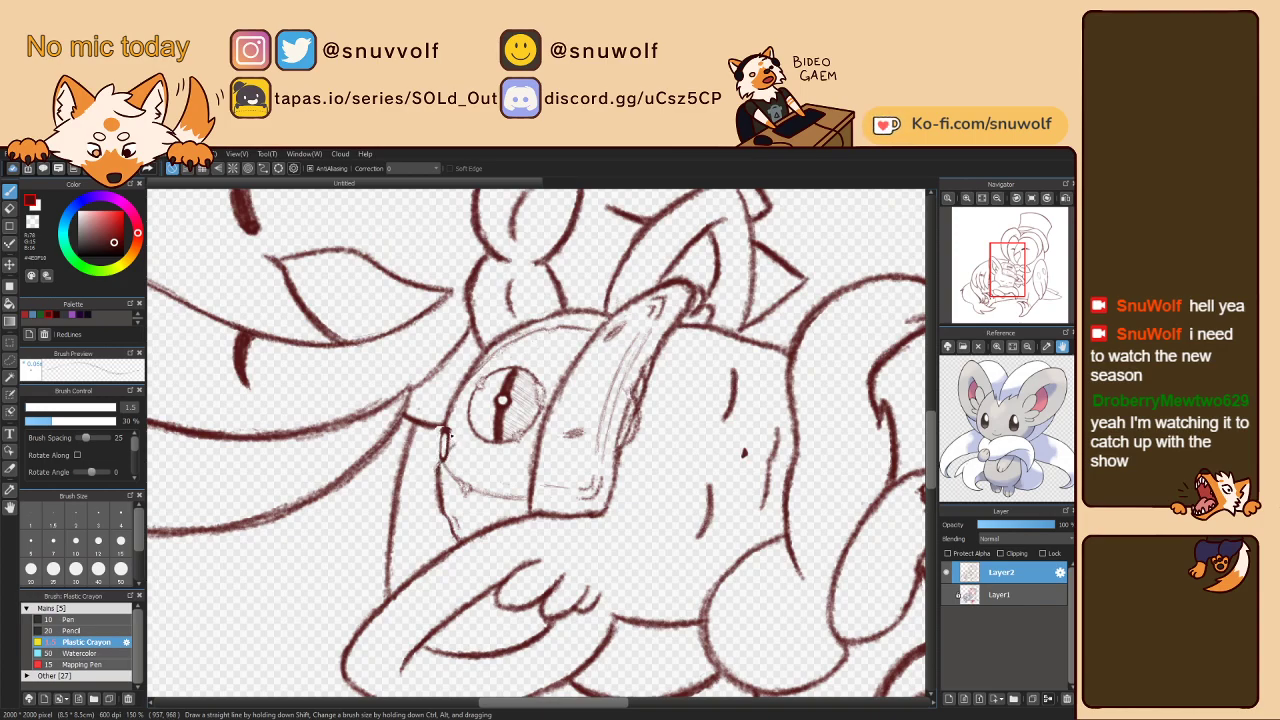
{"action": "key", "text": "Right"}
{"action": "key", "text": "Right"}
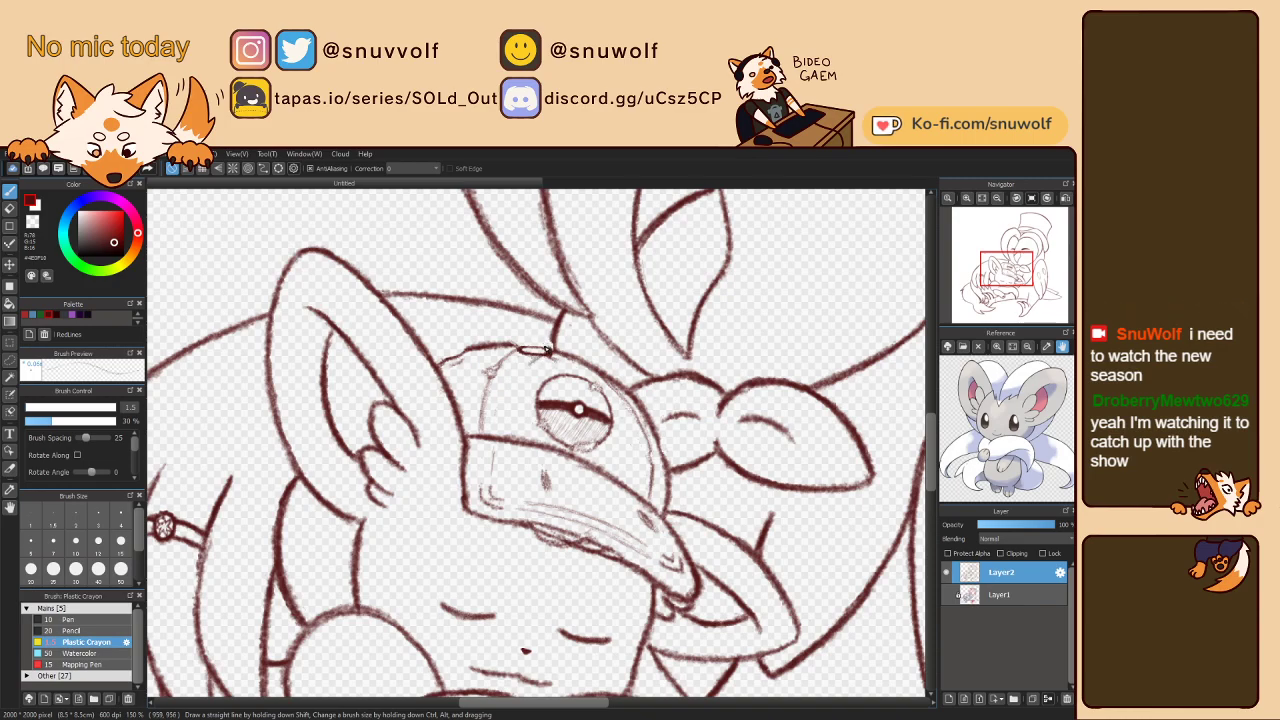
- Set the brush size to 10 and redraw the thick line above the cap button and the adjoining crown outline
{"action": "left_click", "coordinate": [31, 568]}
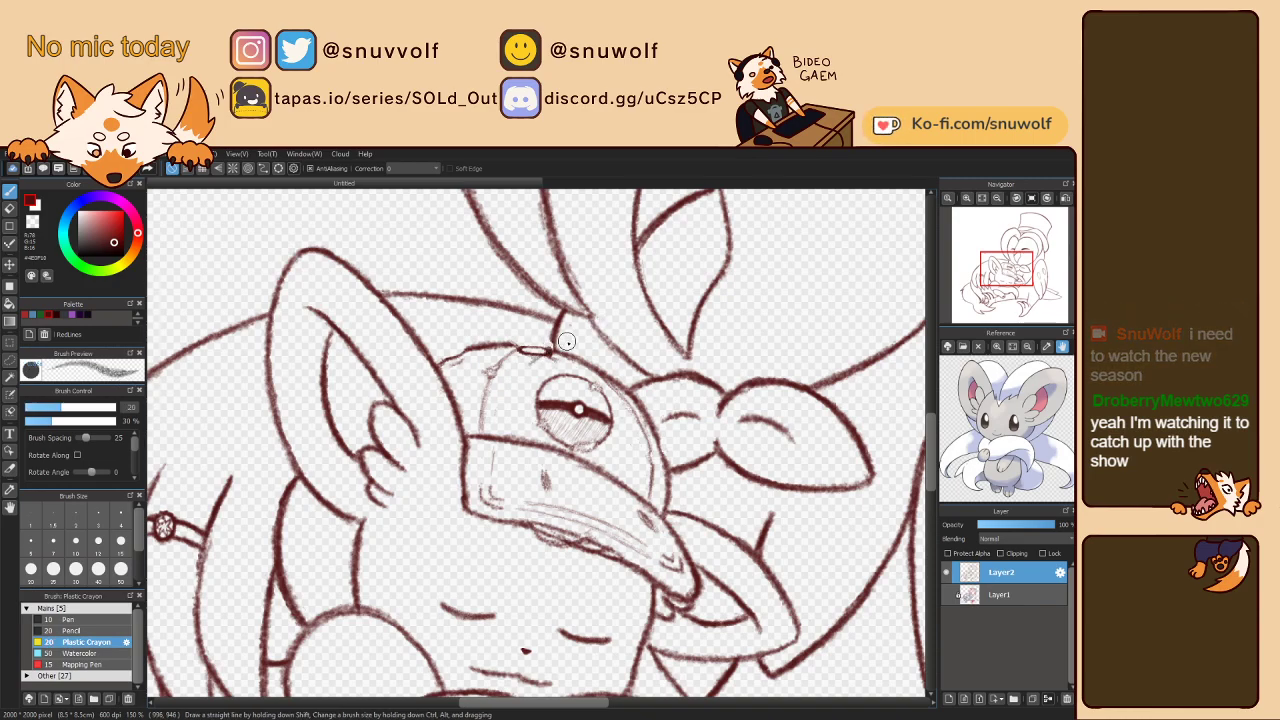
{"action": "left_click", "coordinate": [98, 540]}
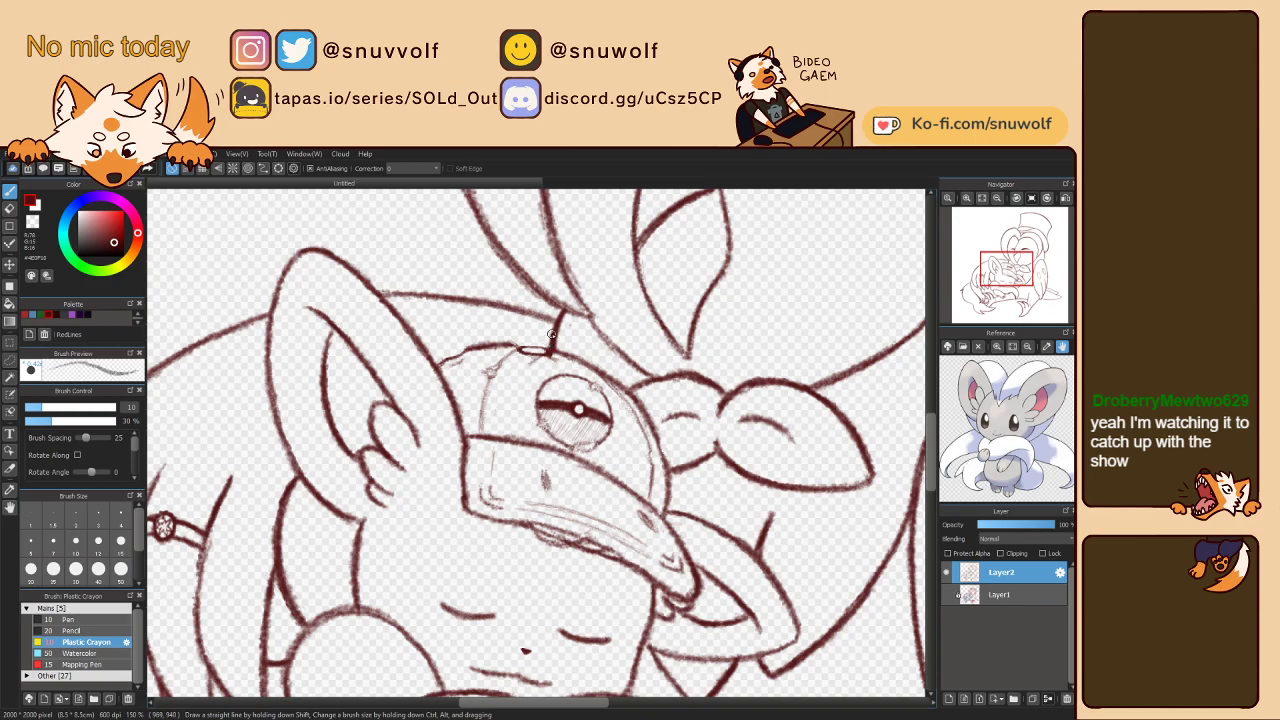
{"action": "key", "text": "Left"}
{"action": "key", "text": "Left"}
{"action": "key", "text": "Left"}
{"action": "key", "text": "Left"}
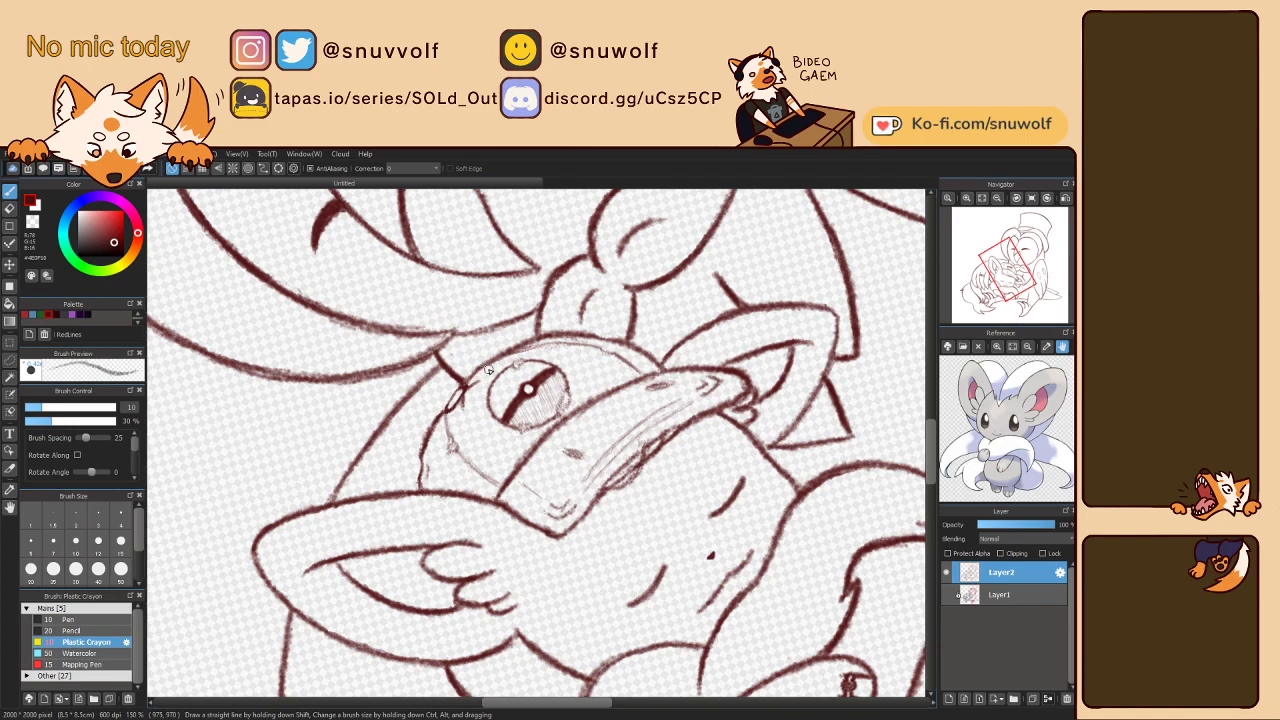
{"action": "key", "text": "Right"}
{"action": "key", "text": "Right"}
{"action": "key", "text": "Right"}
{"action": "key", "text": "Right"}
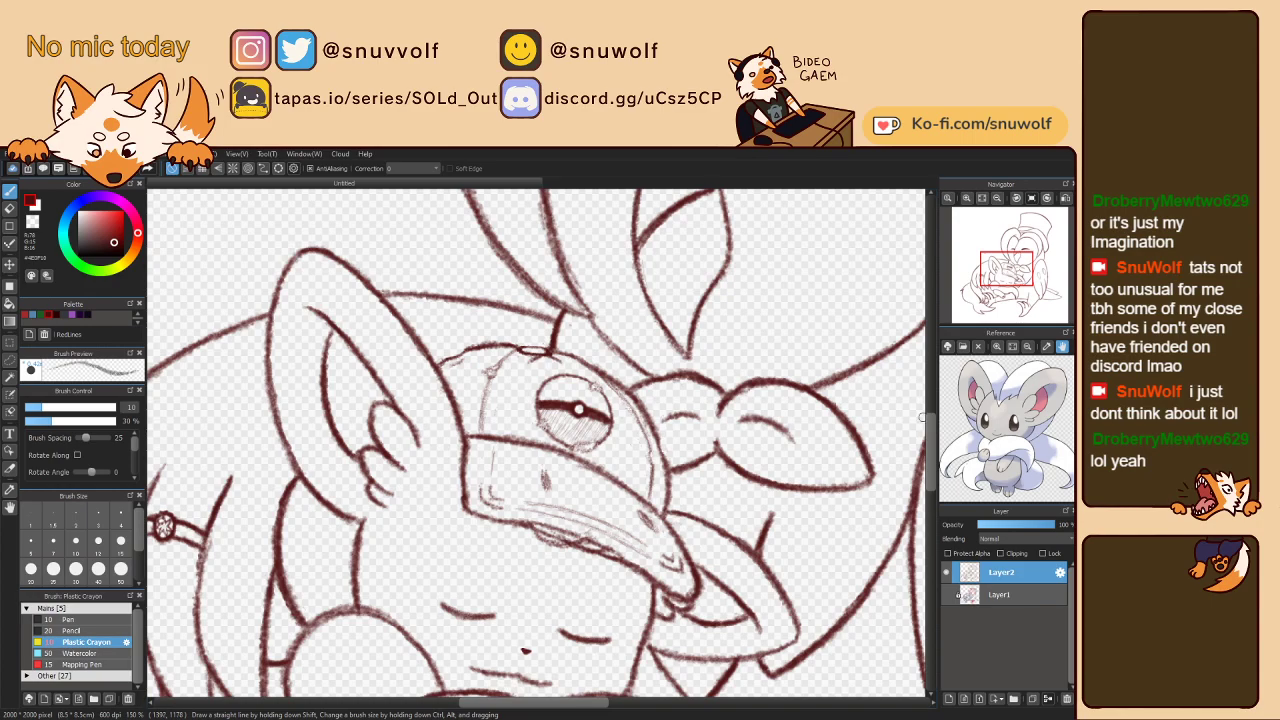
- Fit the whole canvas and add the text "current progress is done so far until commissioner gives the ok" with "it's just flat colors" on a second line
{"action": "key", "text": "ctrl+0"}
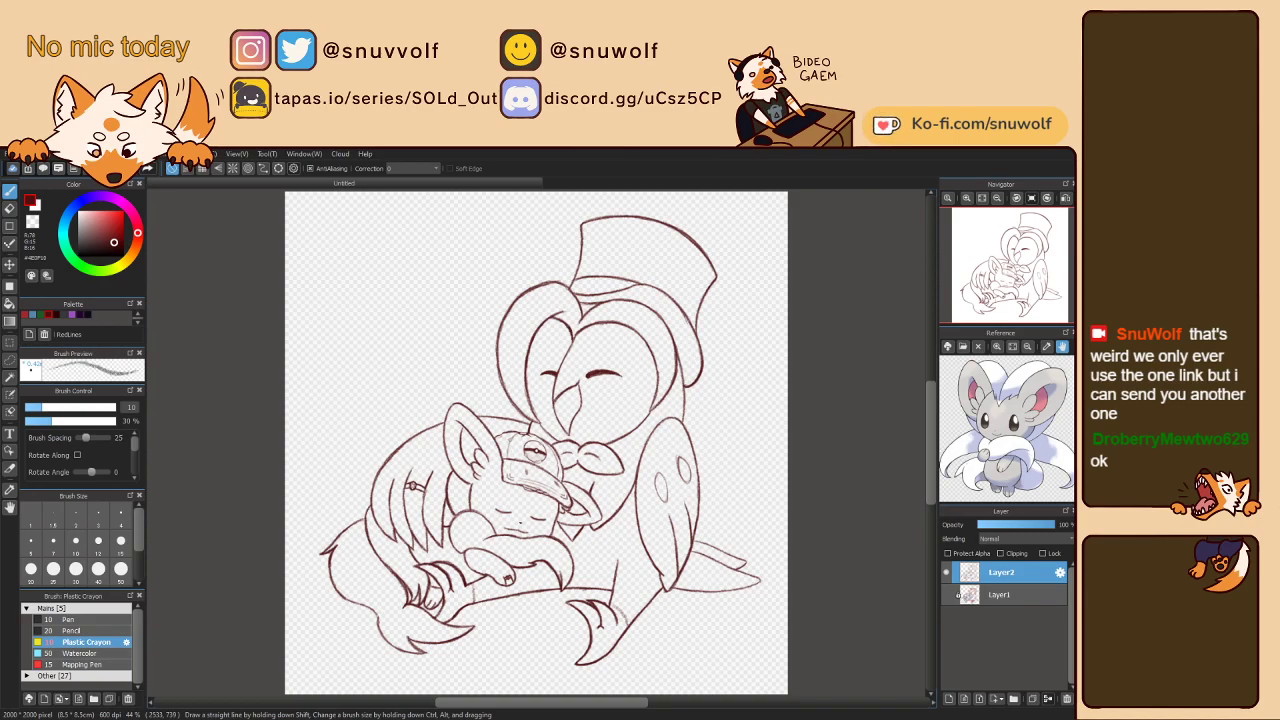
{"action": "key", "text": "t"}
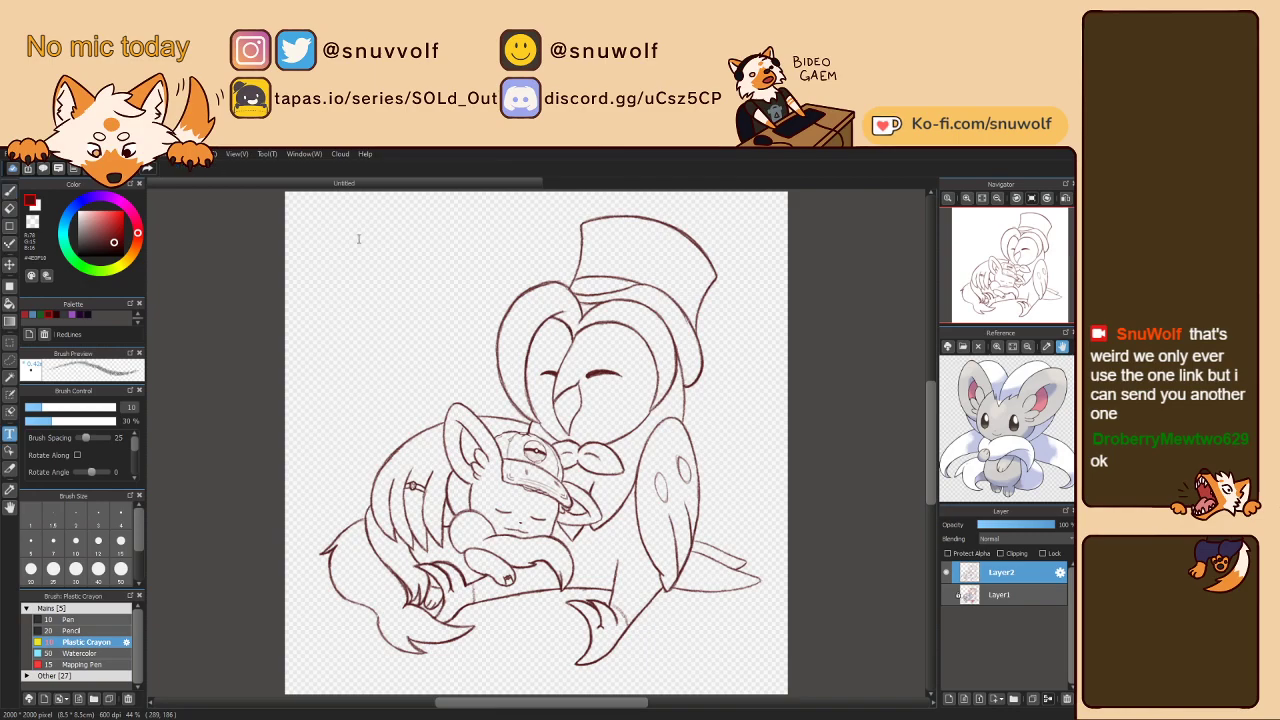
{"action": "key", "text": "b"}
{"action": "key", "text": "e"}
{"action": "key", "text": "u"}
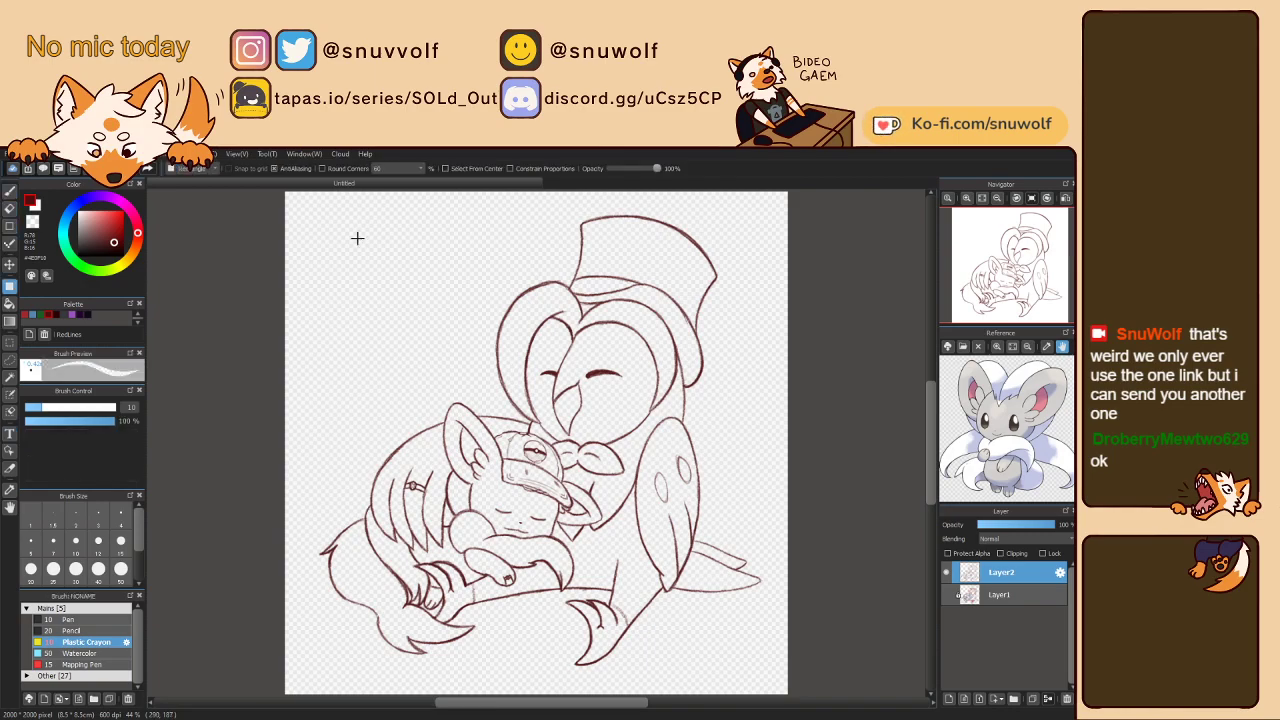
{"action": "key", "text": "t"}
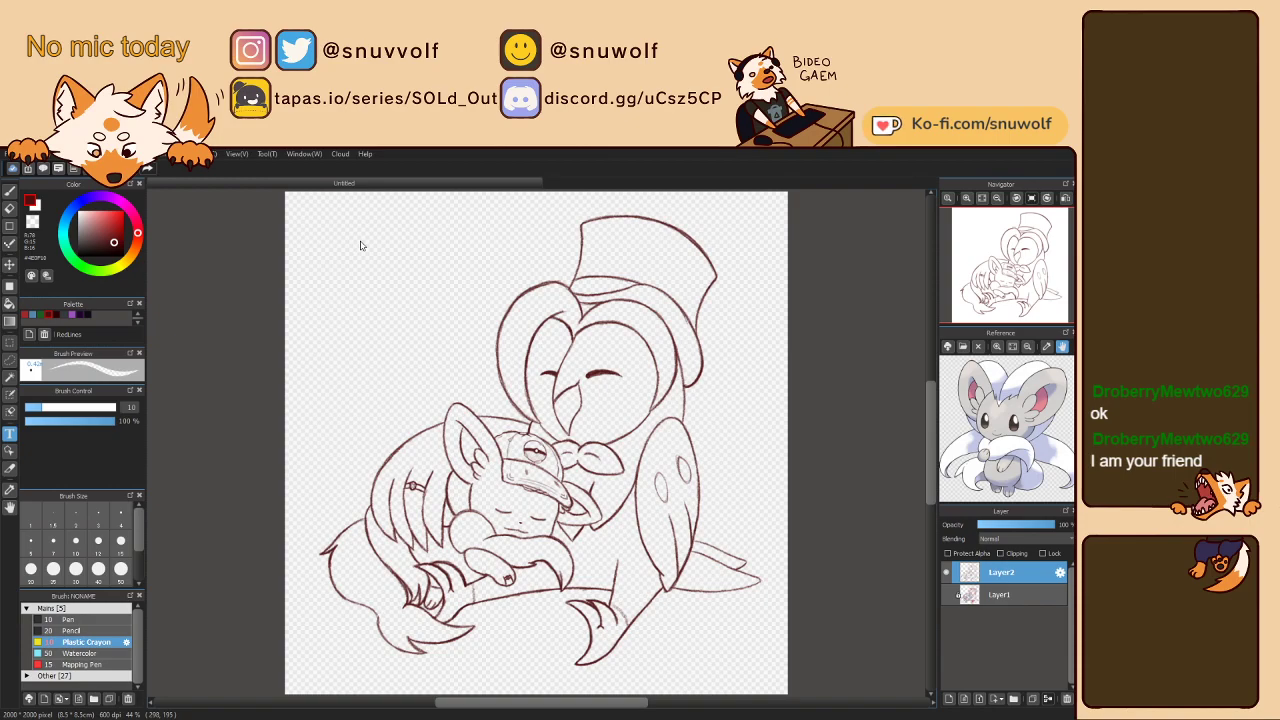
{"action": "key", "text": "Return"}
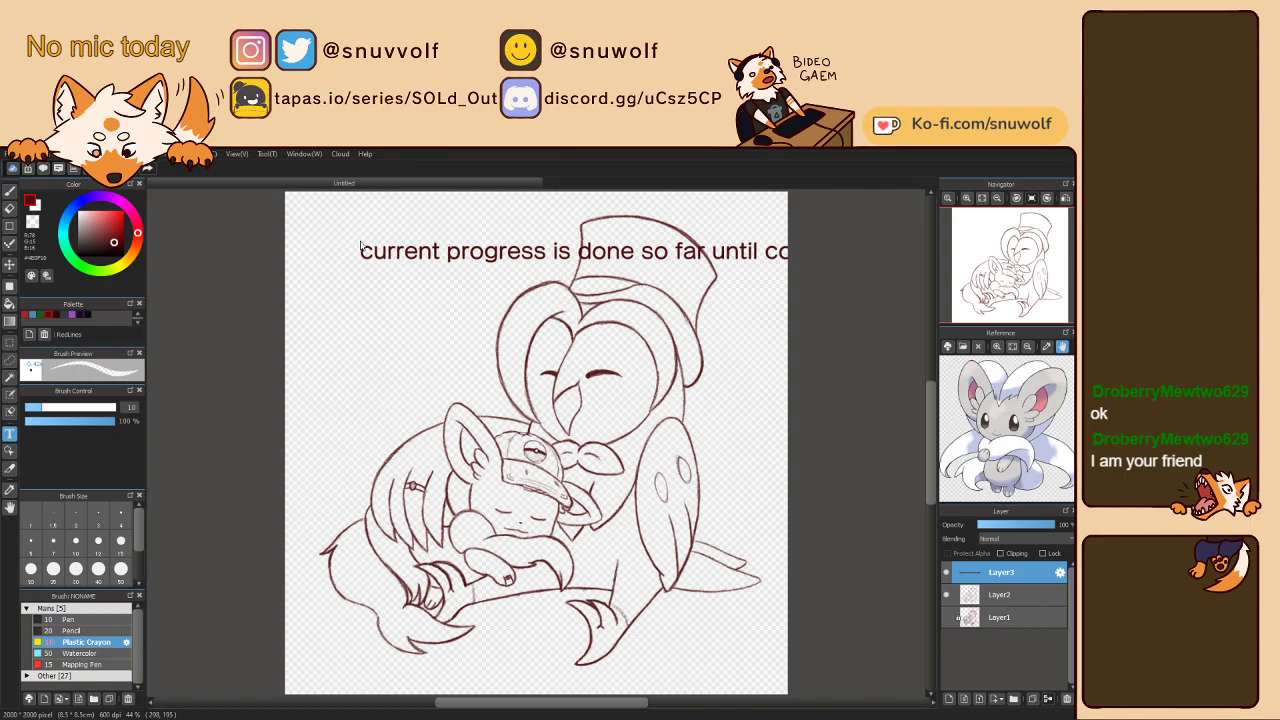
{"action": "key", "text": "Return"}
{"action": "type", "text": "it's just flat colors"}
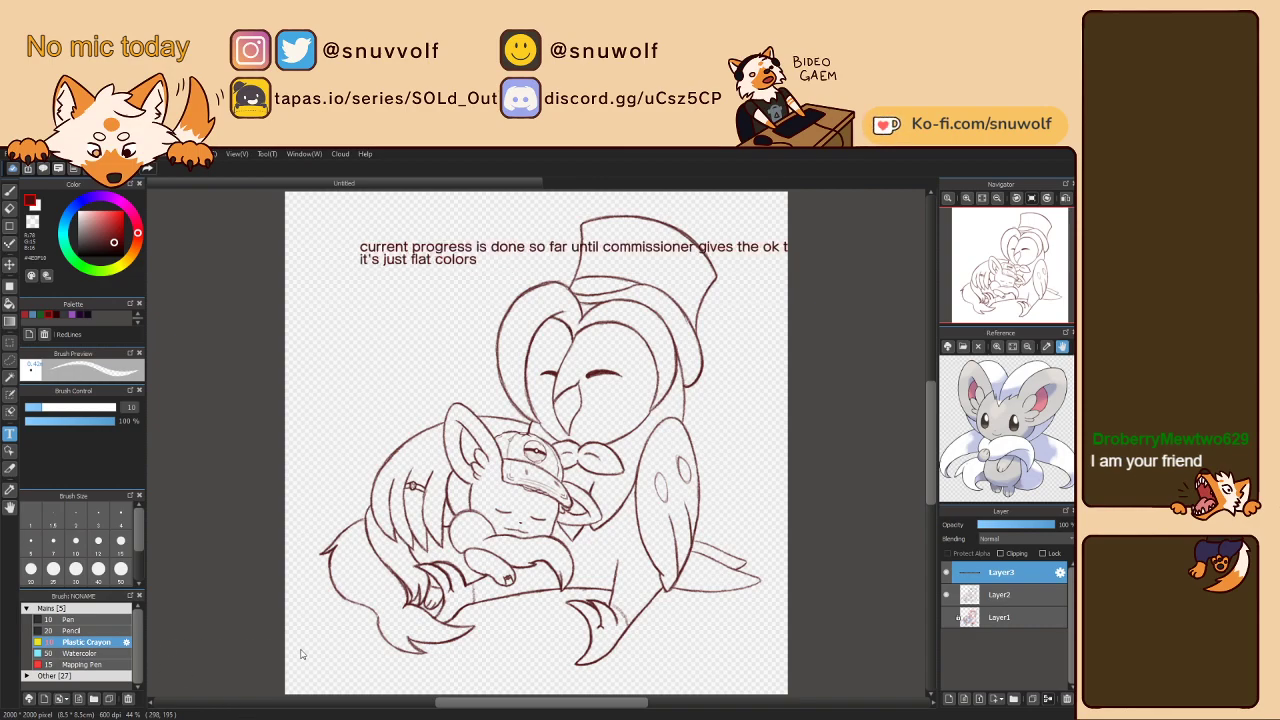
- Break the note's first line after "commissioner" and move the text up into the canvas's upper-left corner
{"action": "key", "text": "Return"}
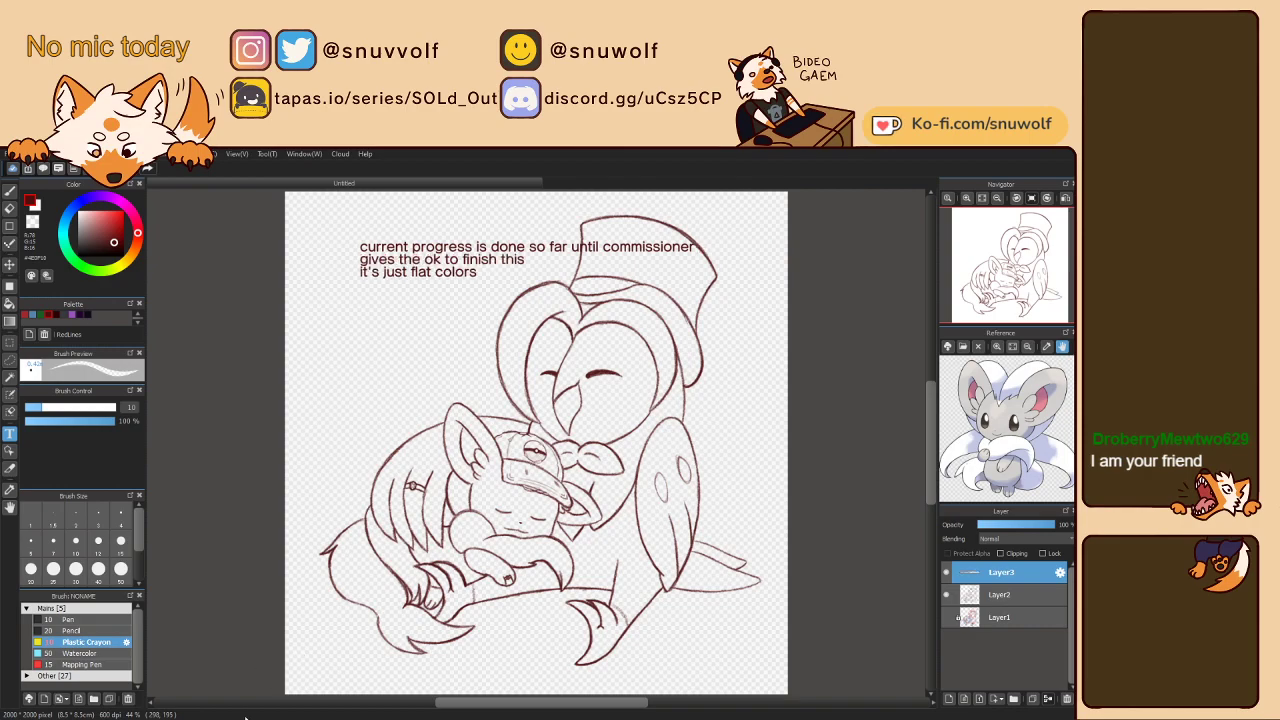
{"action": "left_click_drag", "start_coordinate": [450, 247], "coordinate": [391, 236]}
{"action": "key", "text": "b"}
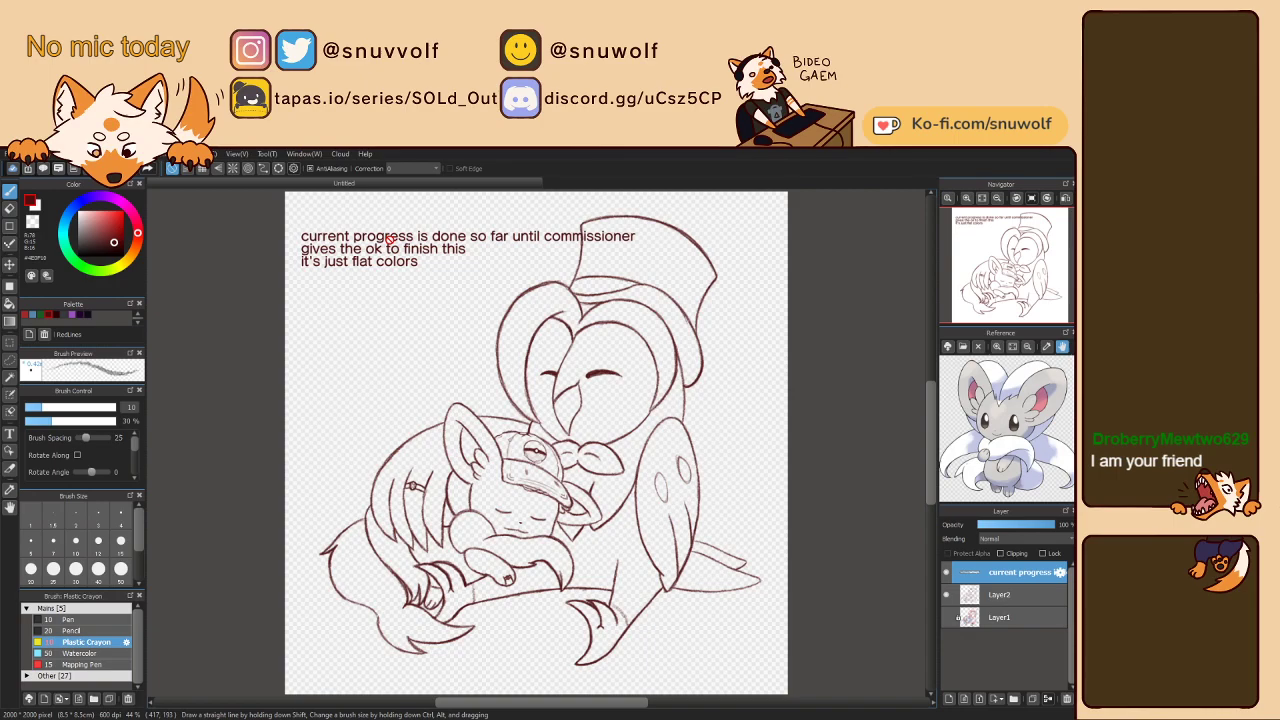
- Draw a small smiley face below the note on Layer2 with brush size 20 and save the drawing as debcomm.mdp
{"action": "left_click", "coordinate": [970, 595]}
{"action": "key", "text": "bracketright"}
{"action": "key", "text": "bracketright"}
{"action": "key", "text": "bracketright"}
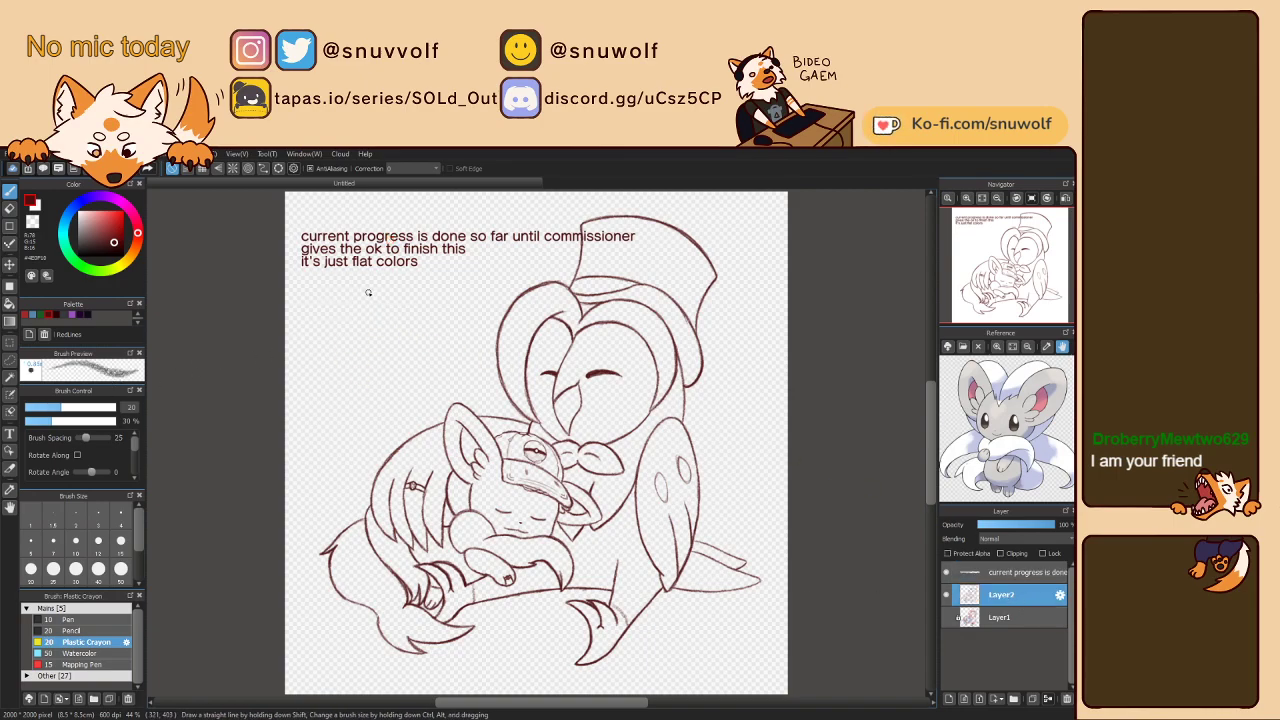
{"action": "left_click", "coordinate": [367, 294]}
{"action": "mouse_move", "coordinate": [362, 302]}
{"action": "left_mouse_down"}
{"action": "mouse_move", "coordinate": [397, 300]}
{"action": "mouse_move", "coordinate": [363, 297]}
{"action": "left_mouse_up"}
{"action": "key", "text": "ctrl+z"}
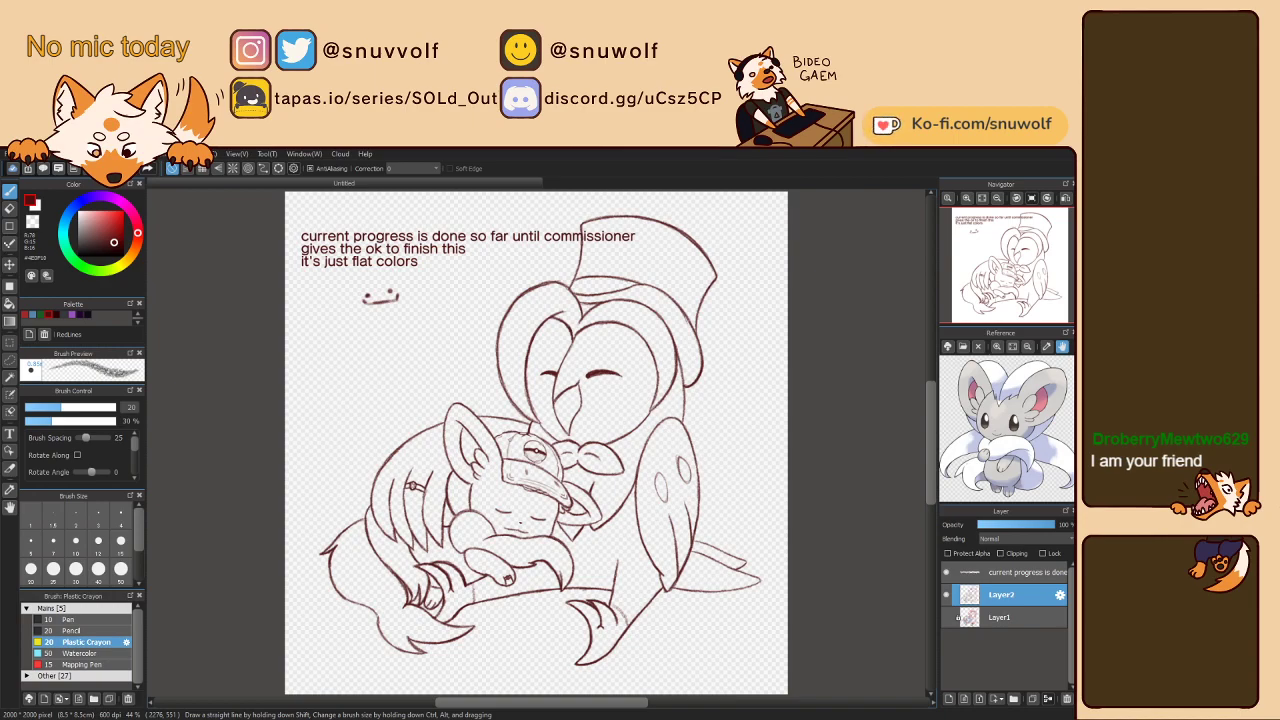
{"action": "key", "text": "ctrl+s"}
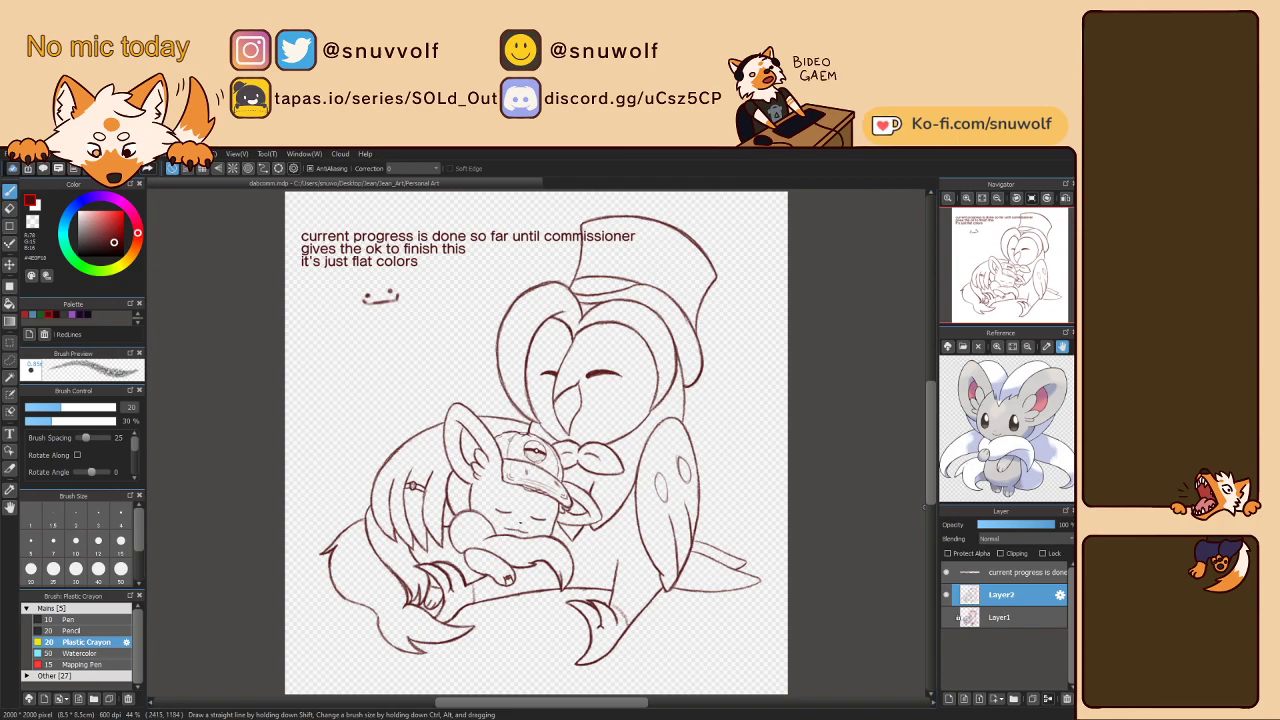
- Undo the smiley face, the note's repositioning and the note itself to clear them from the canvas
{"action": "key", "text": "ctrl+z"}
{"action": "key", "text": "ctrl+z"}
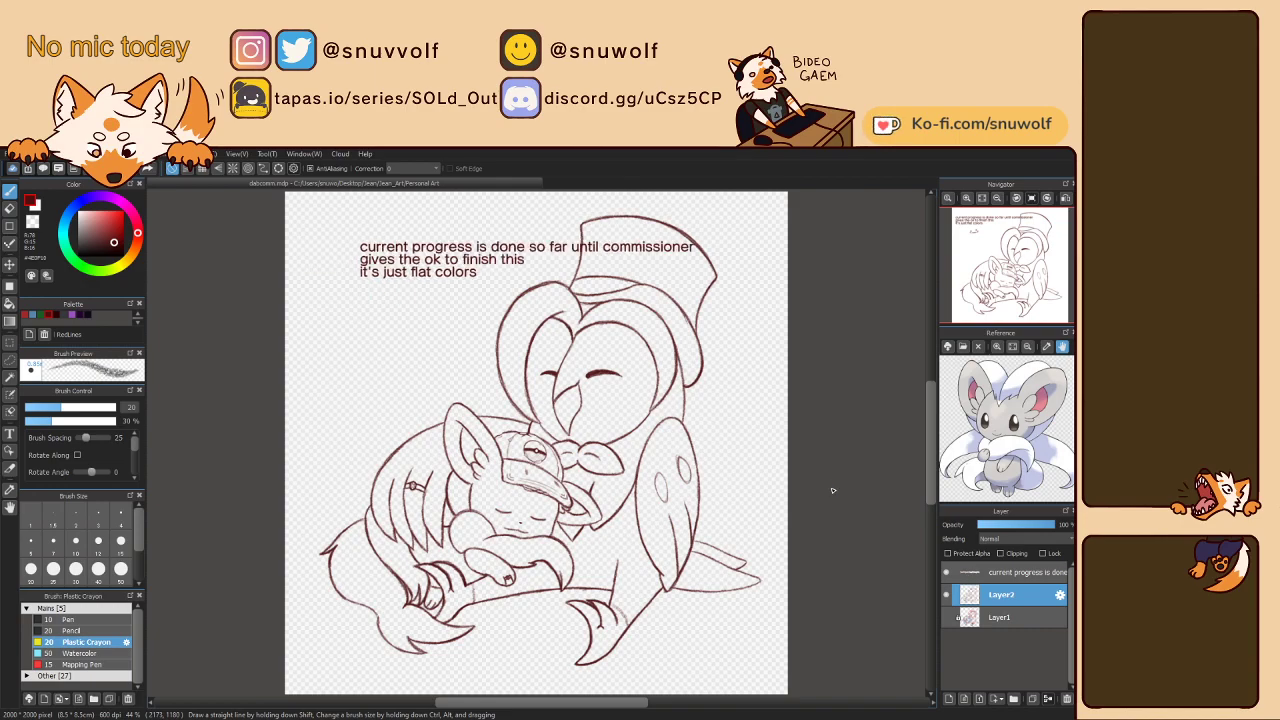
{"action": "key", "text": "ctrl+z"}
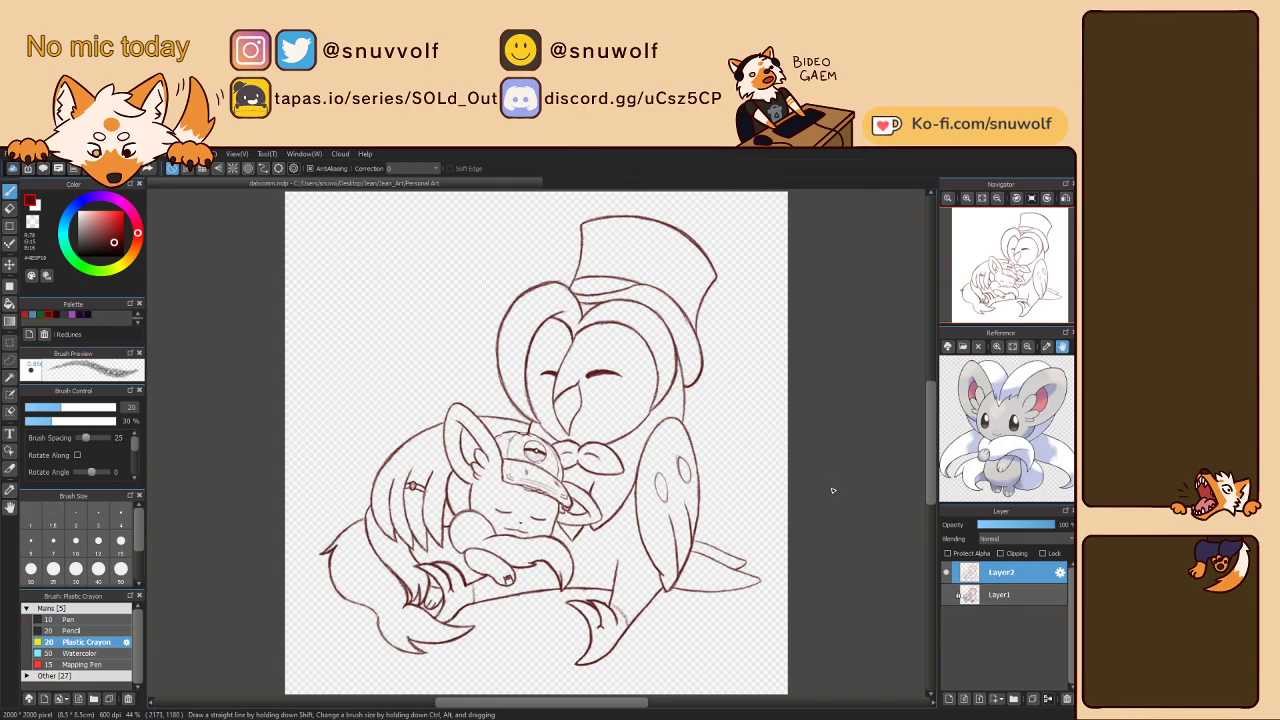